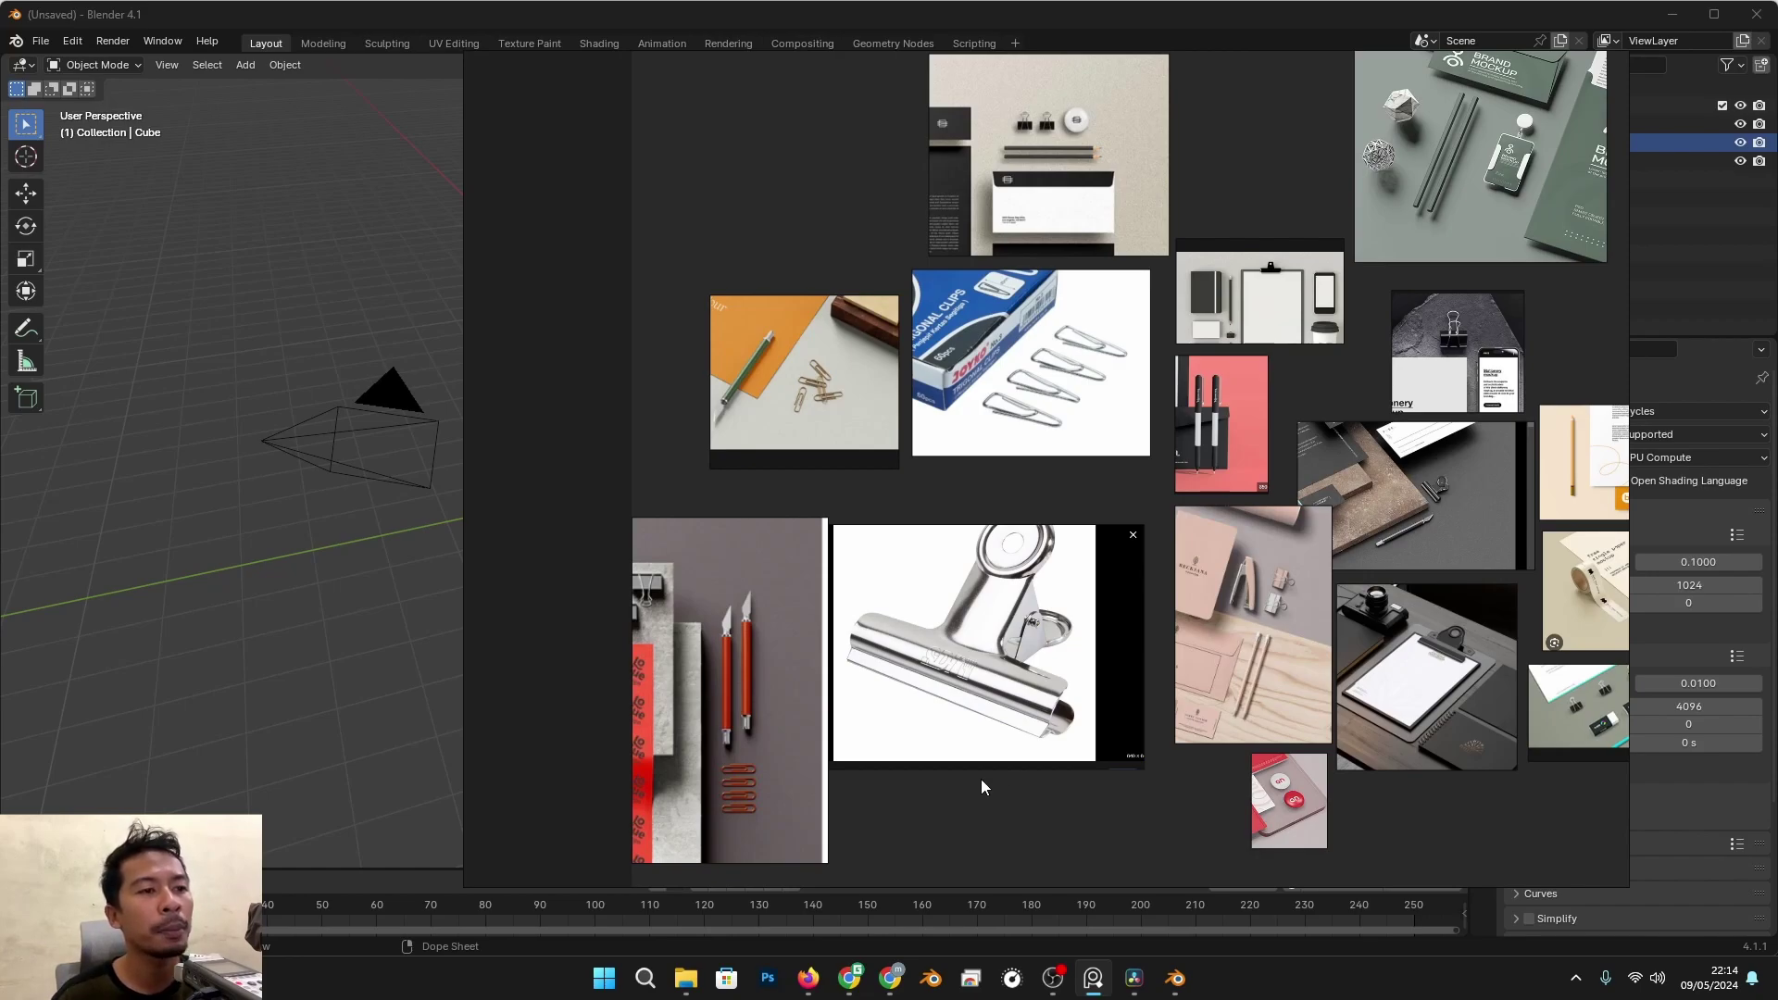
Step: Look over the stationery reference board, from the bulldog clip and paper clip photos to the clipboard and tape images
middle_drag(983, 825, 908, 778)
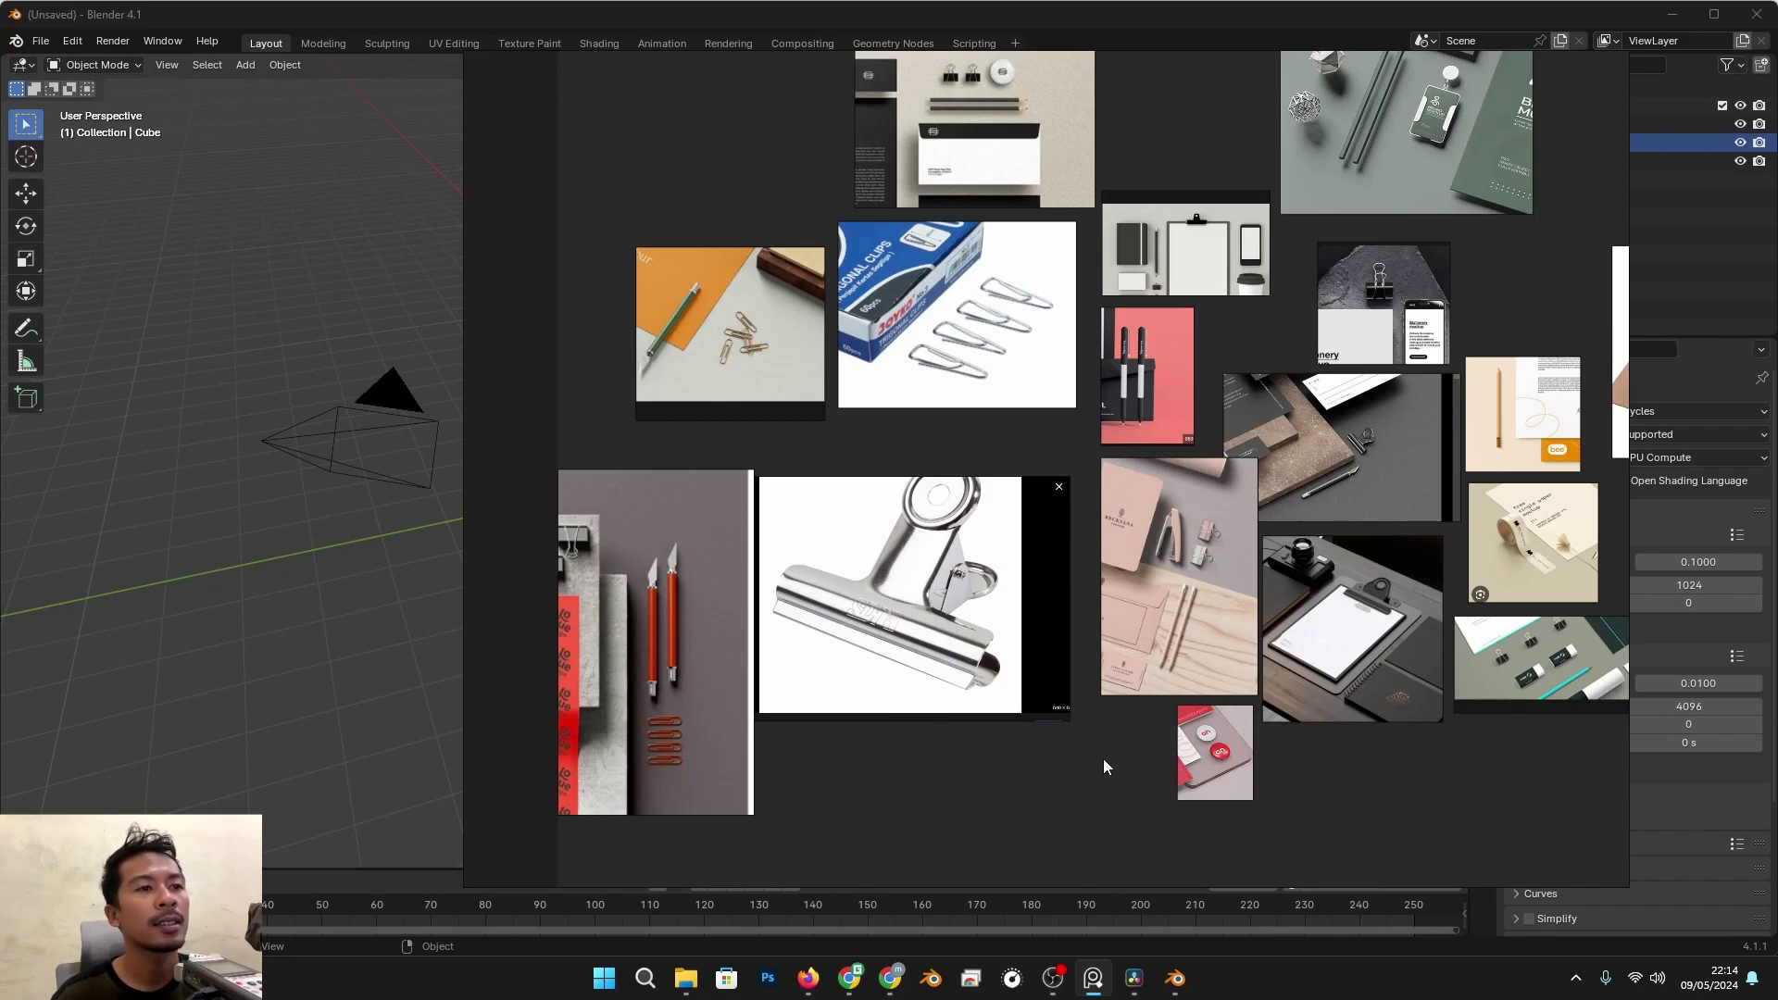
scroll(1102, 758, up, 2)
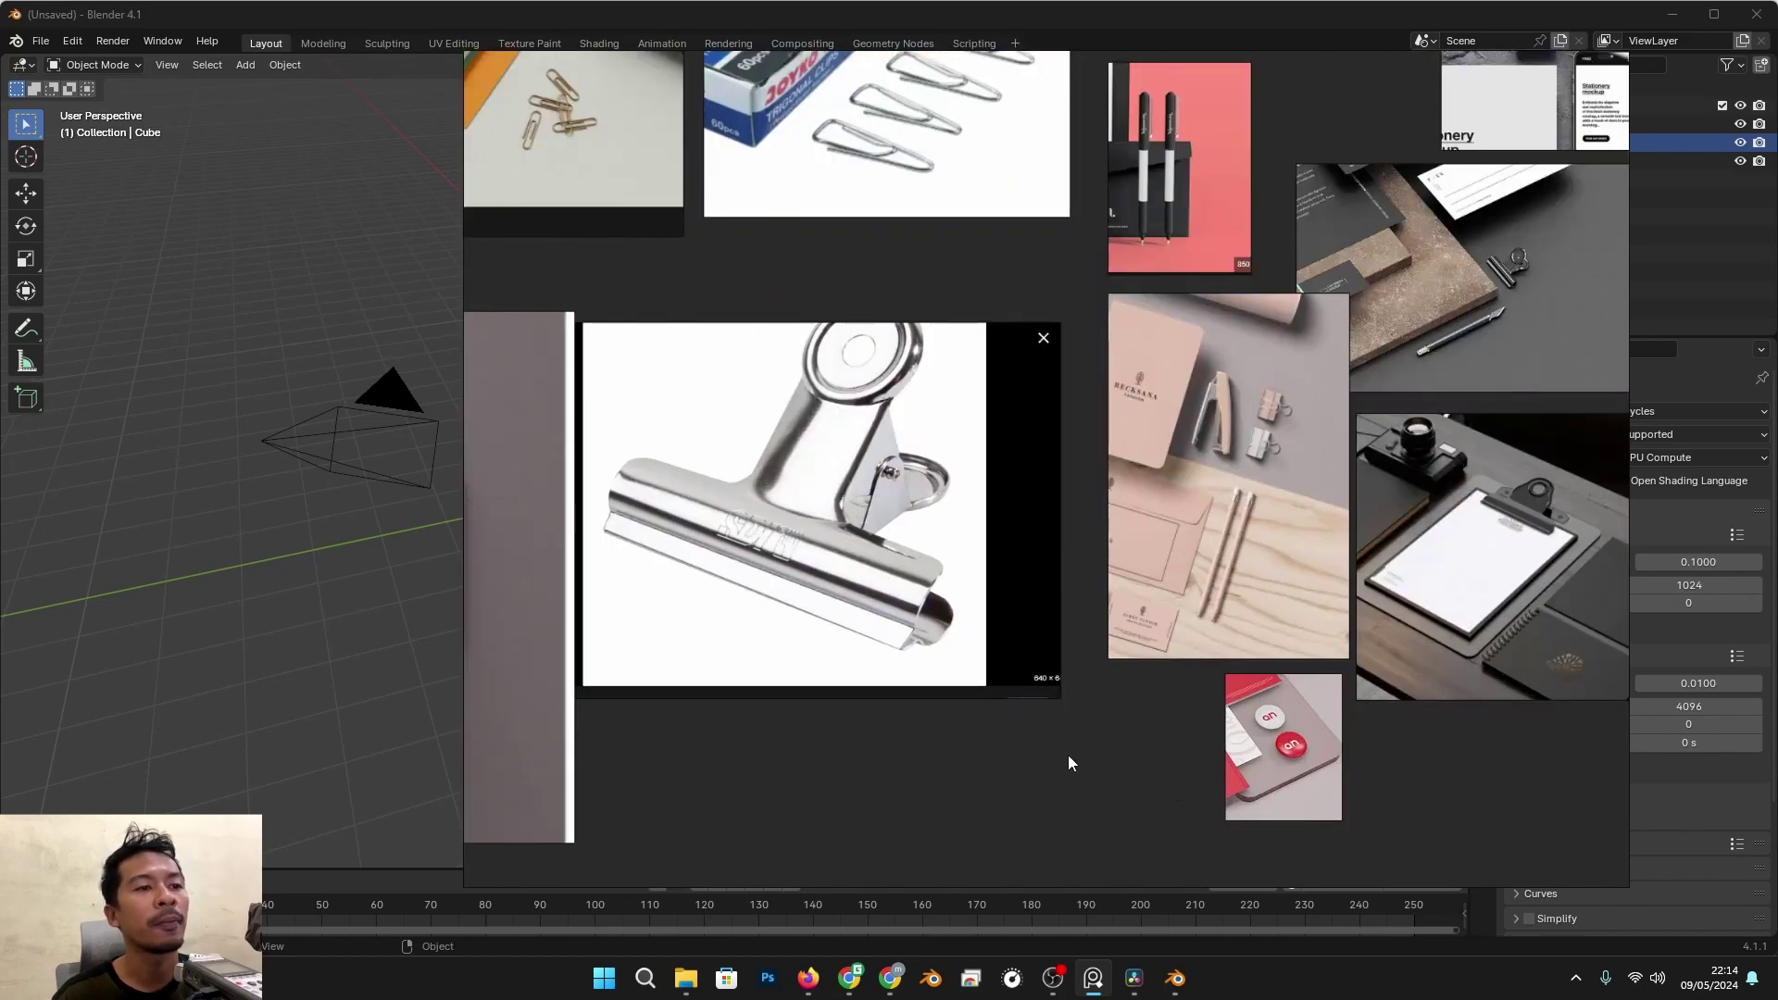
middle_drag(1059, 757, 1304, 831)
scroll(1160, 818, down, 3)
middle_drag(1051, 819, 1074, 735)
scroll(1068, 732, up, 2)
middle_drag(1029, 452, 1012, 691)
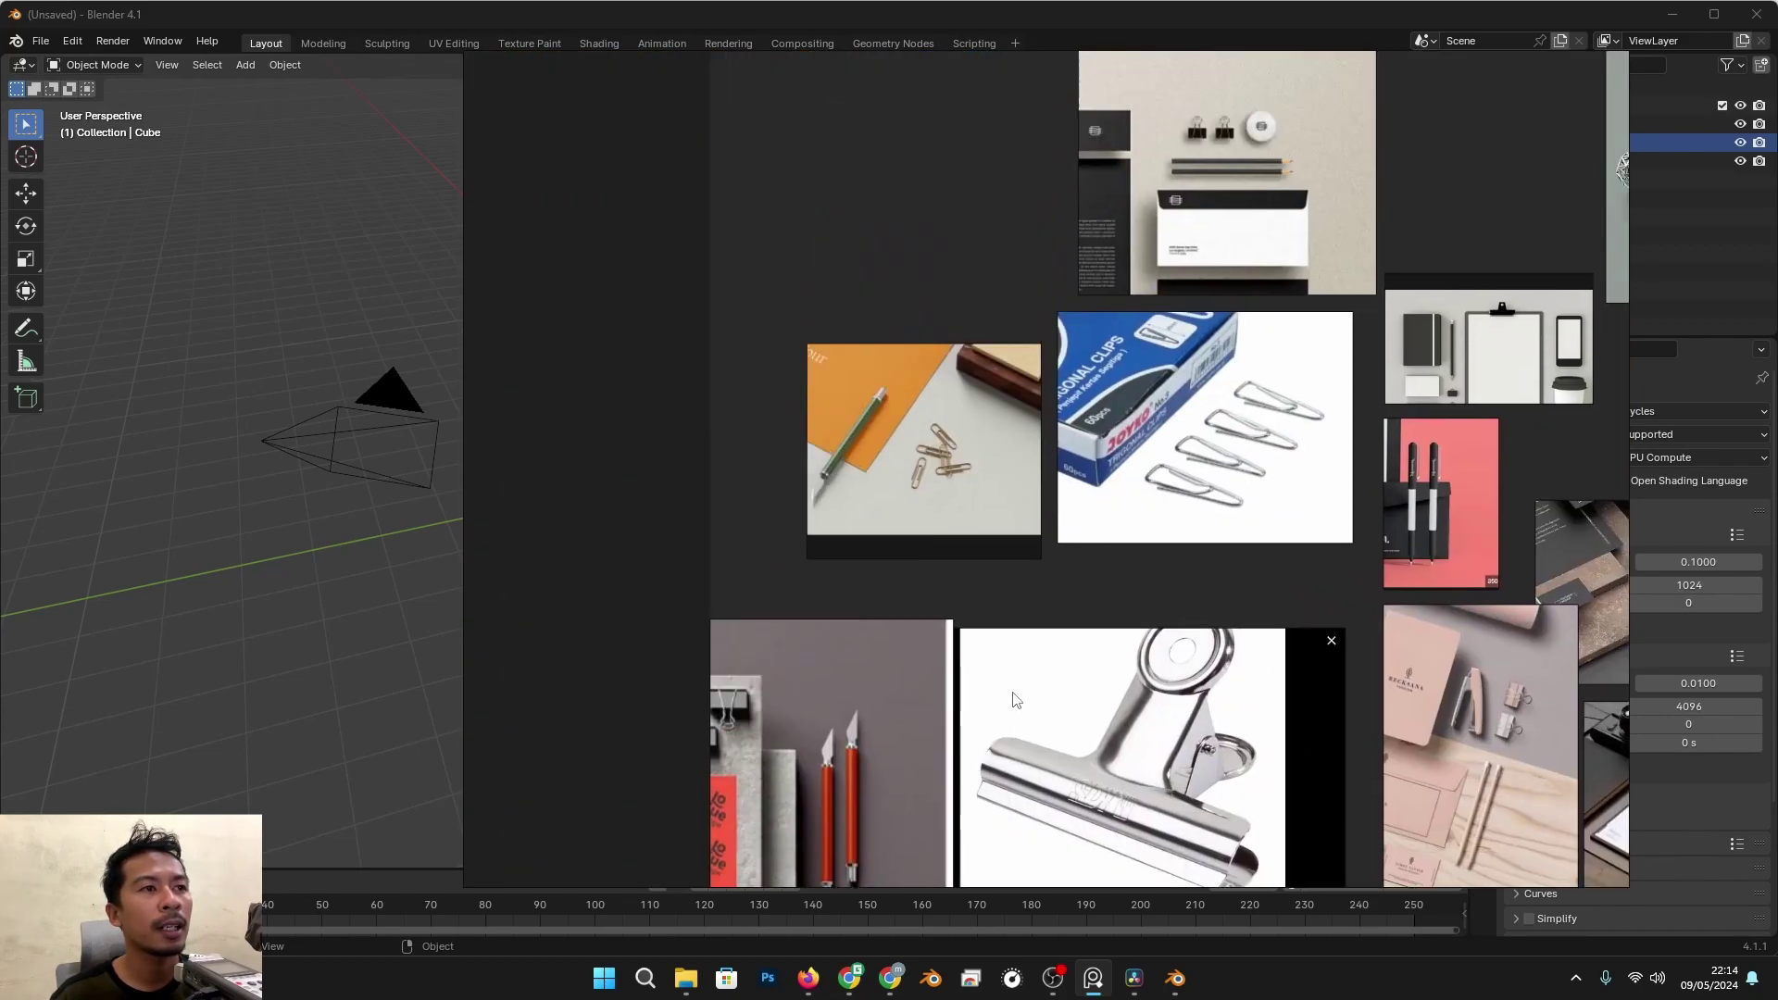
scroll(1009, 680, up, 1)
middle_drag(1270, 586, 993, 695)
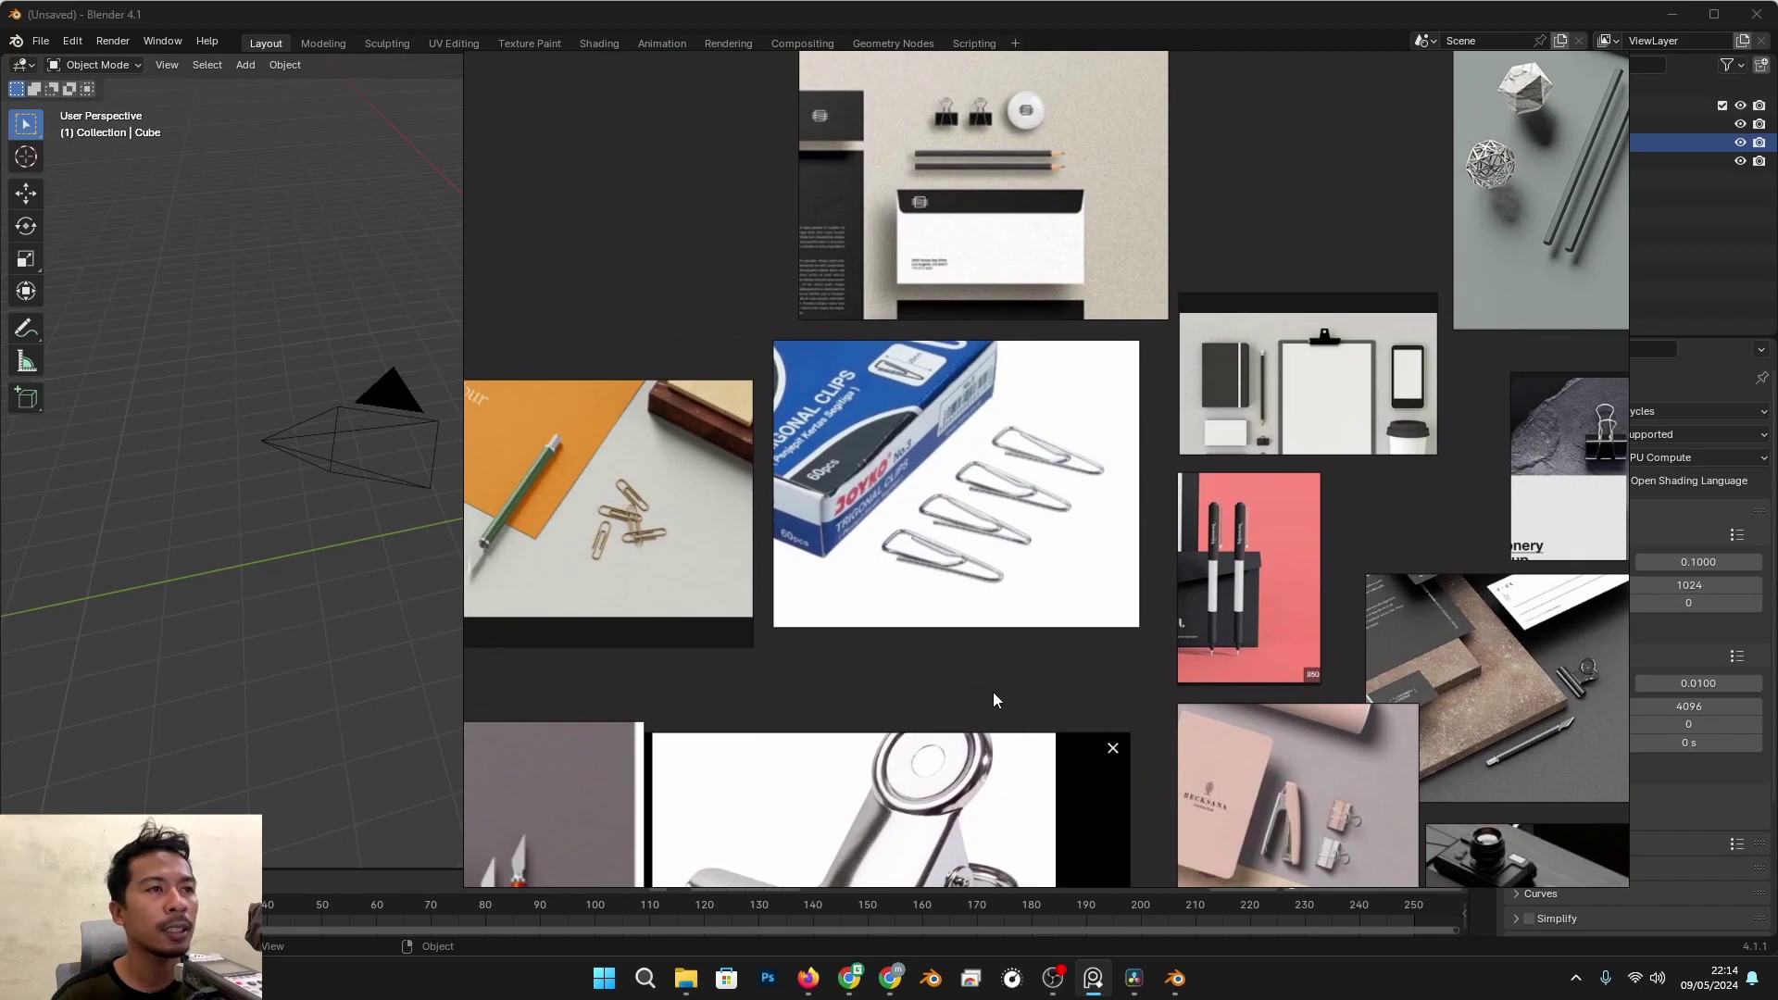
scroll(987, 698, down, 1)
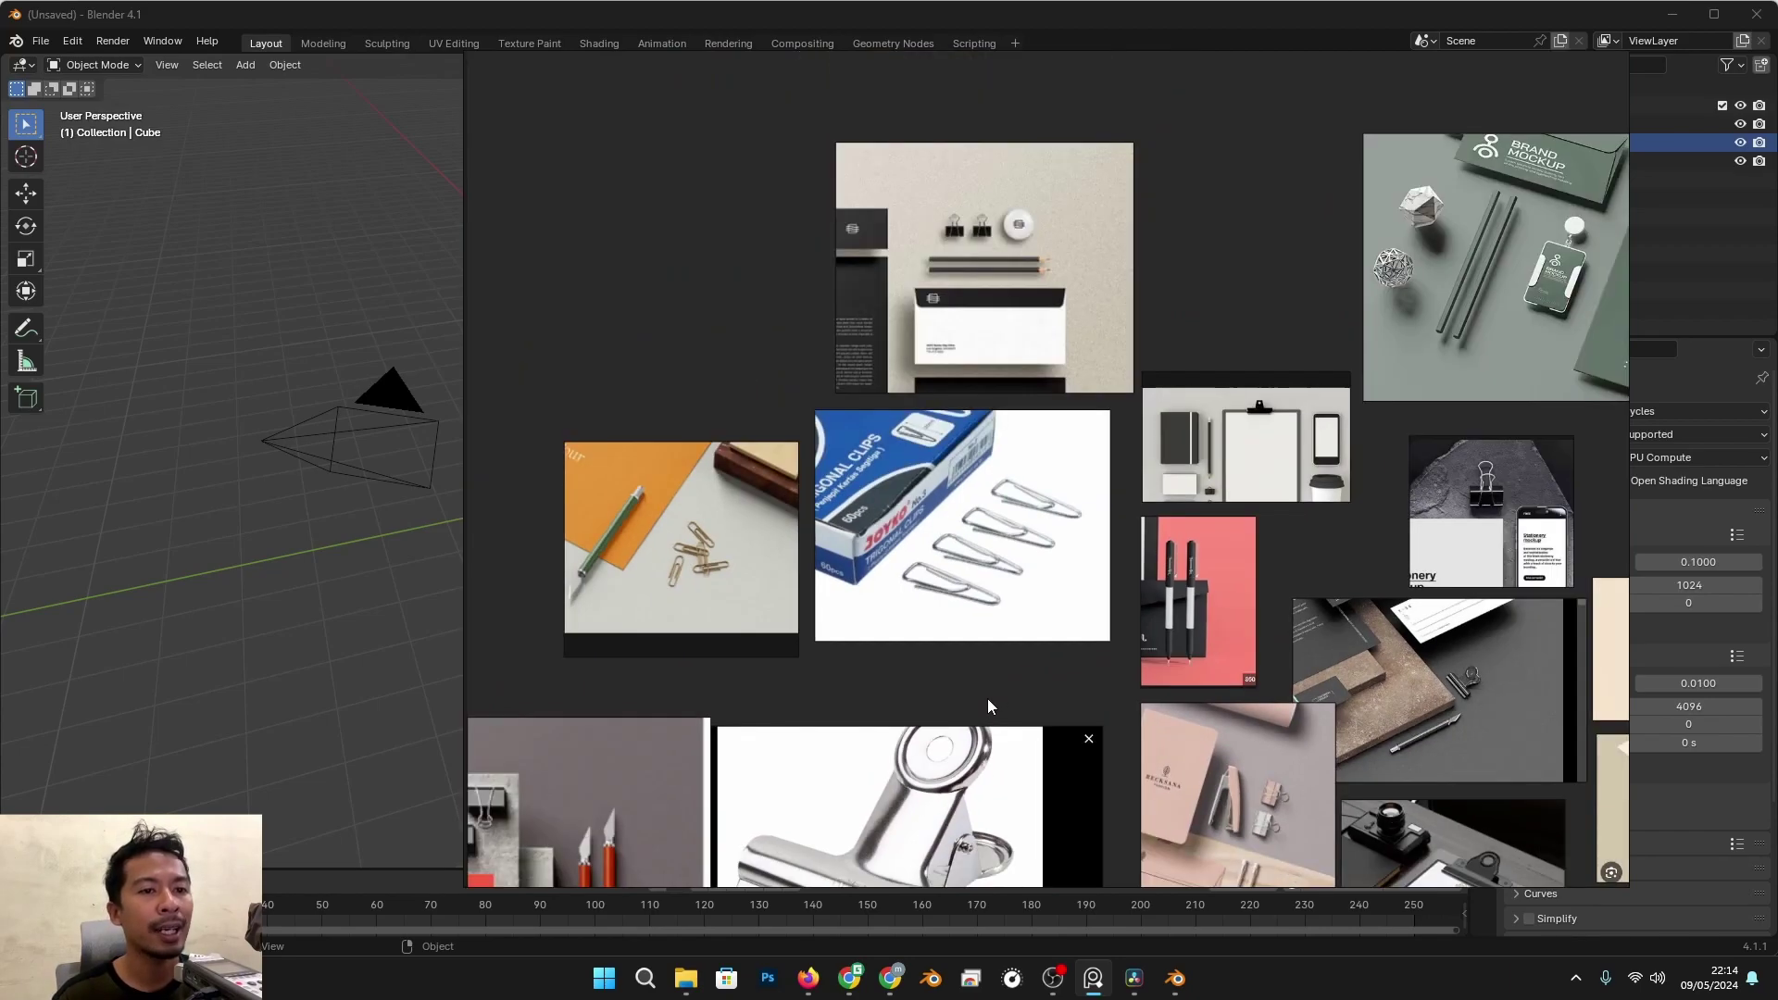
middle_drag(994, 698, 816, 607)
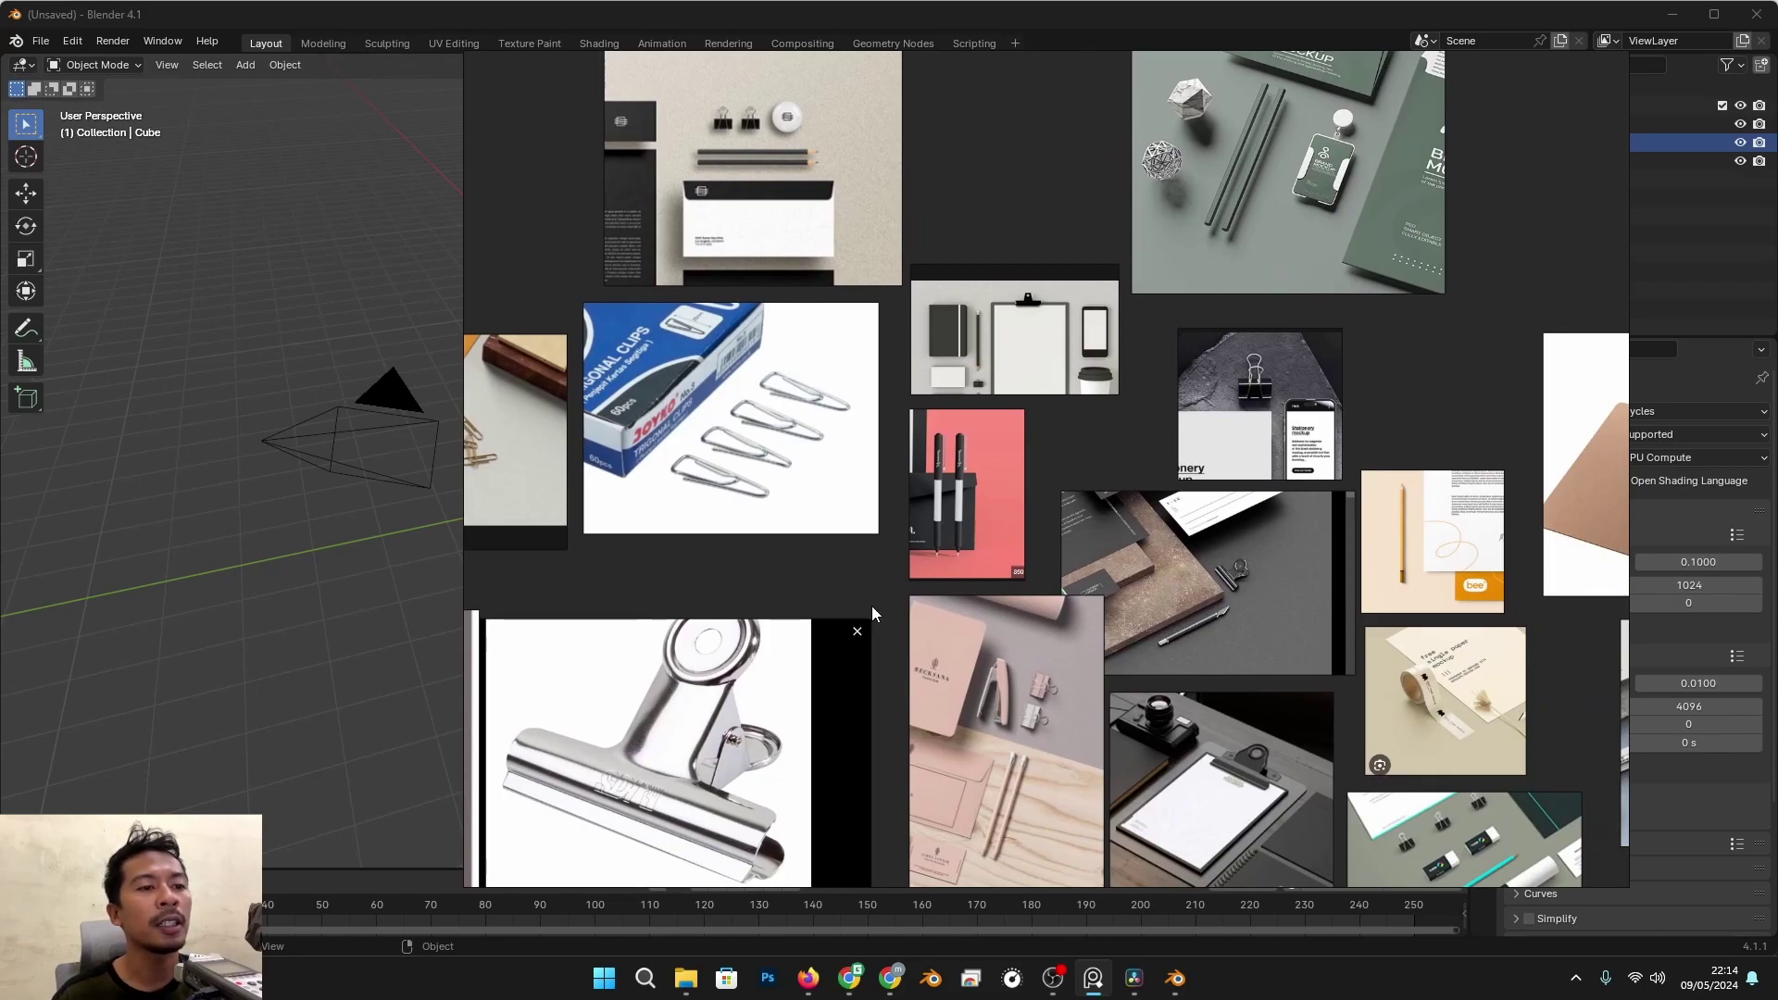
middle_drag(1018, 694, 811, 569)
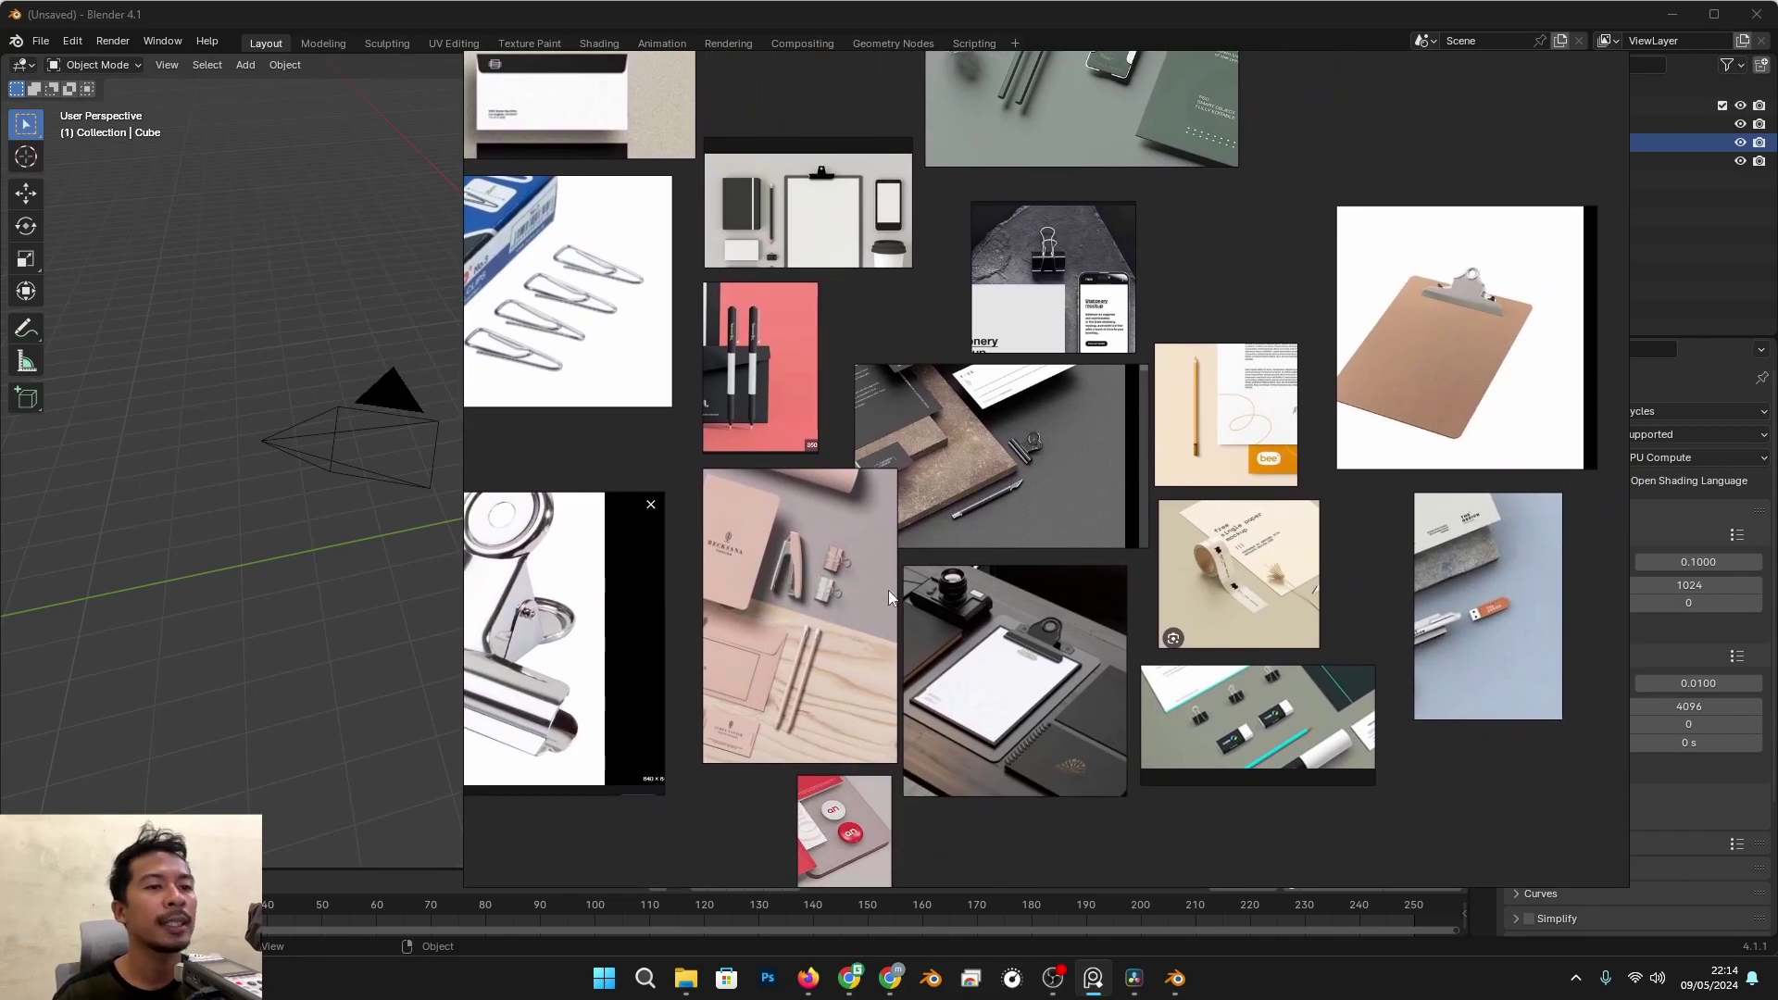
middle_drag(908, 635, 1225, 783)
scroll(1006, 656, up, 2)
middle_drag(768, 639, 1077, 717)
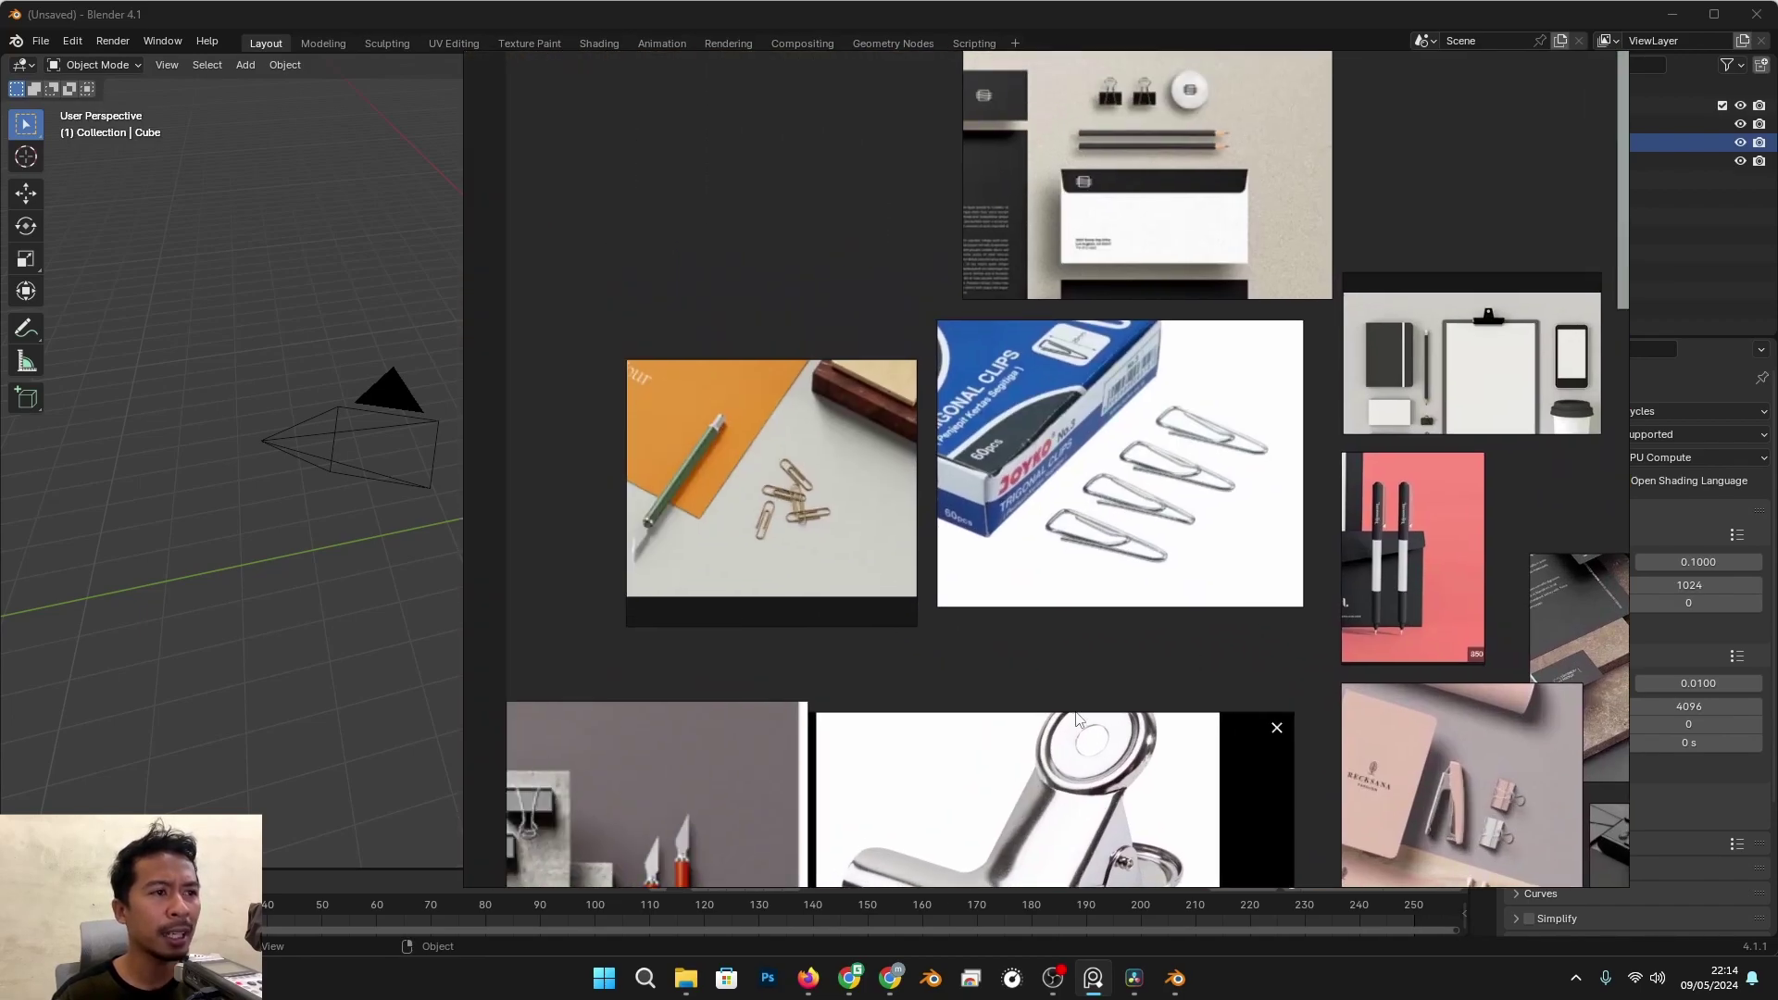
Step: Examine the paper clip photos, both the golden clips beside the craft knife and the trigonal clips beside their box
scroll(759, 545, up, 4)
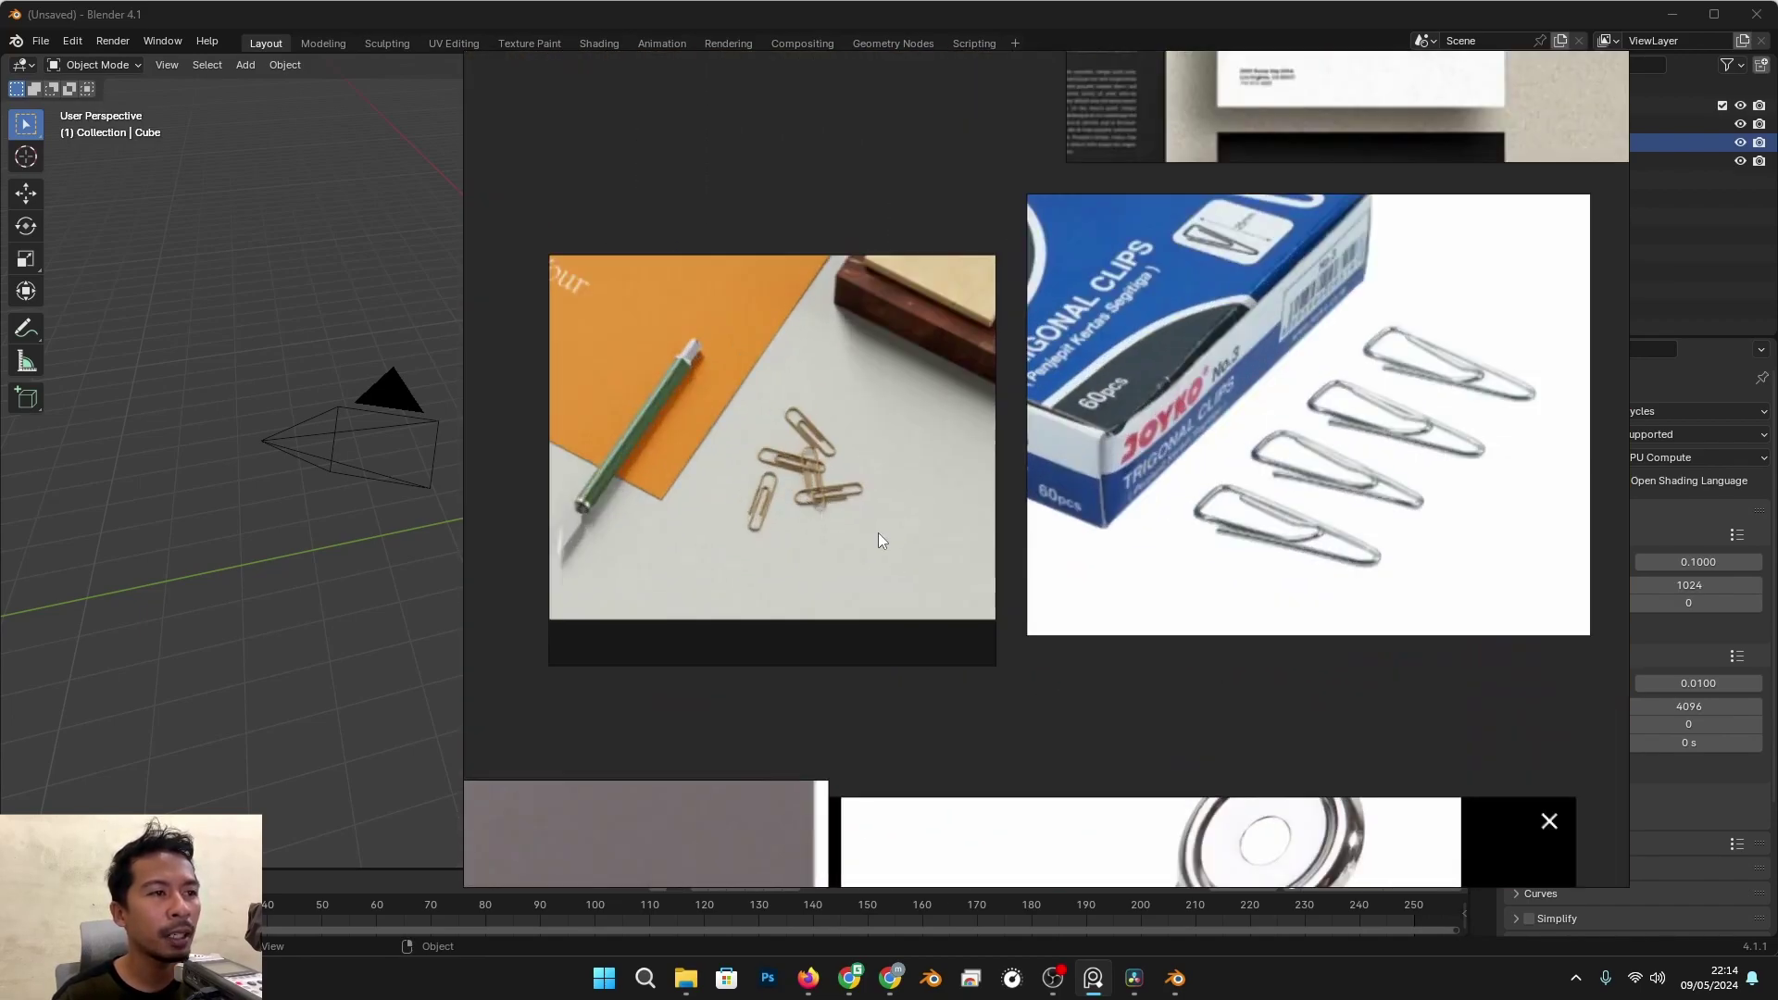
scroll(1247, 546, down, 4)
middle_drag(1246, 559, 997, 603)
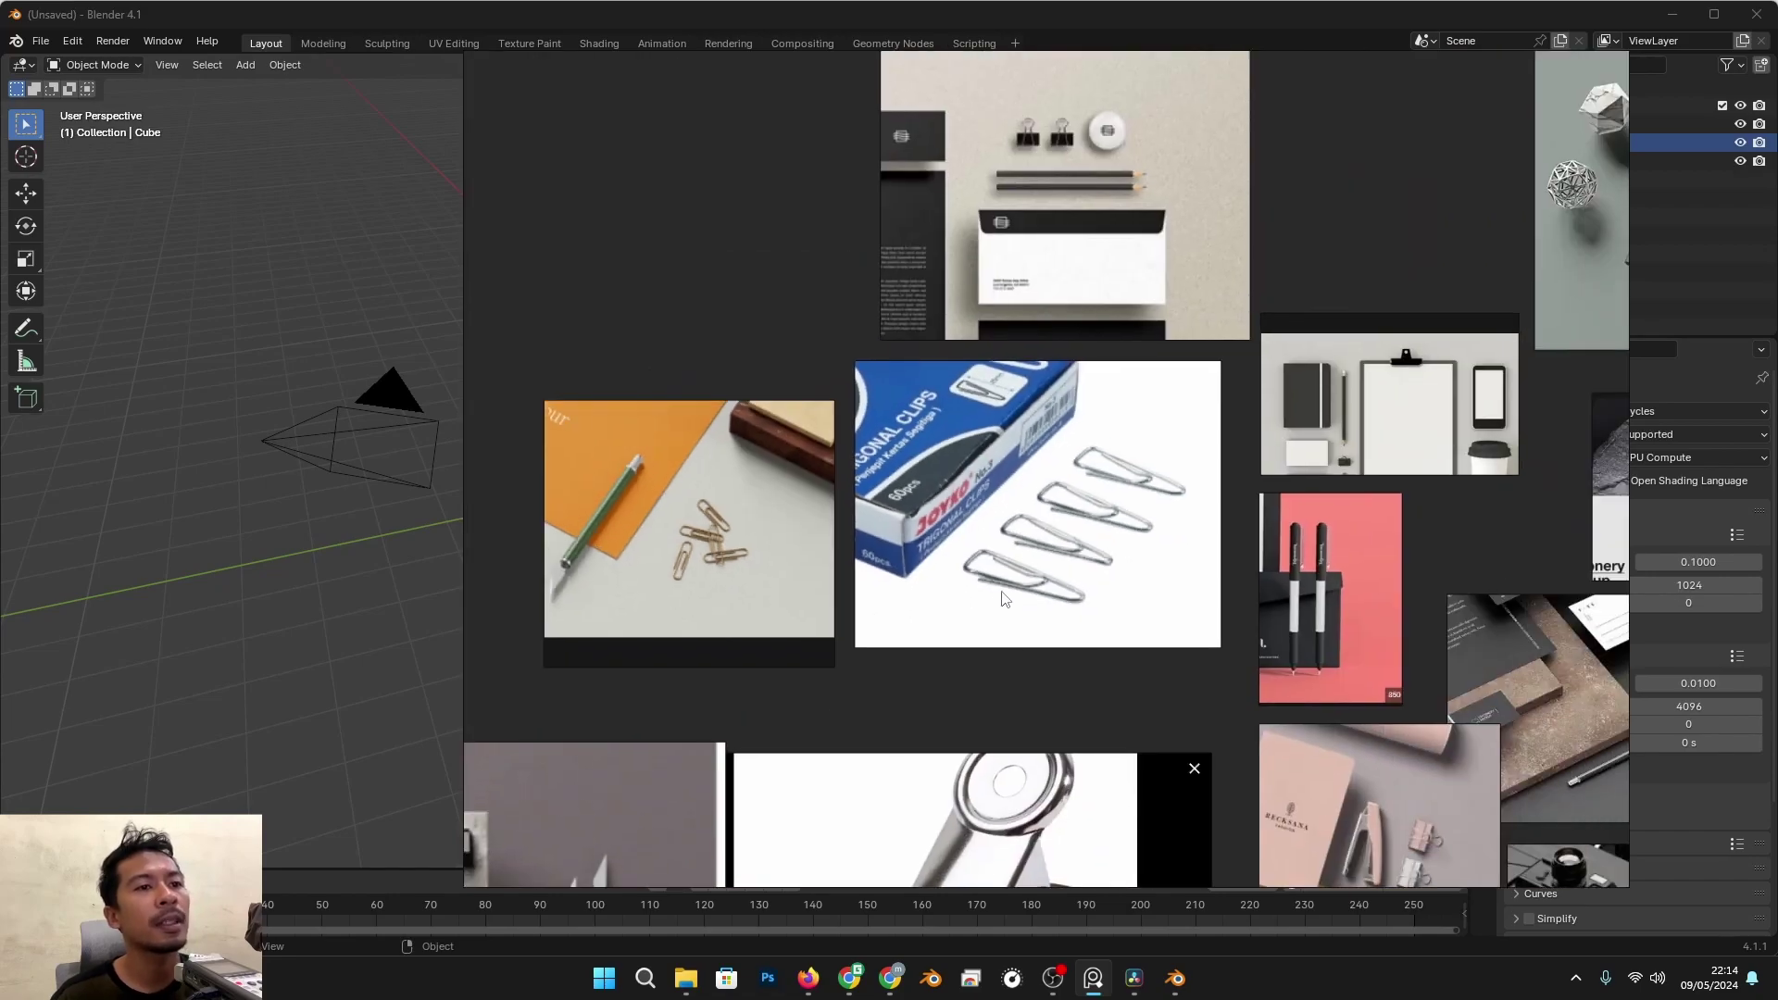
scroll(1045, 498, up, 2)
middle_drag(1242, 480, 992, 535)
scroll(839, 687, down, 4)
middle_drag(839, 687, 786, 518)
drag(786, 517, 752, 472)
scroll(963, 555, up, 4)
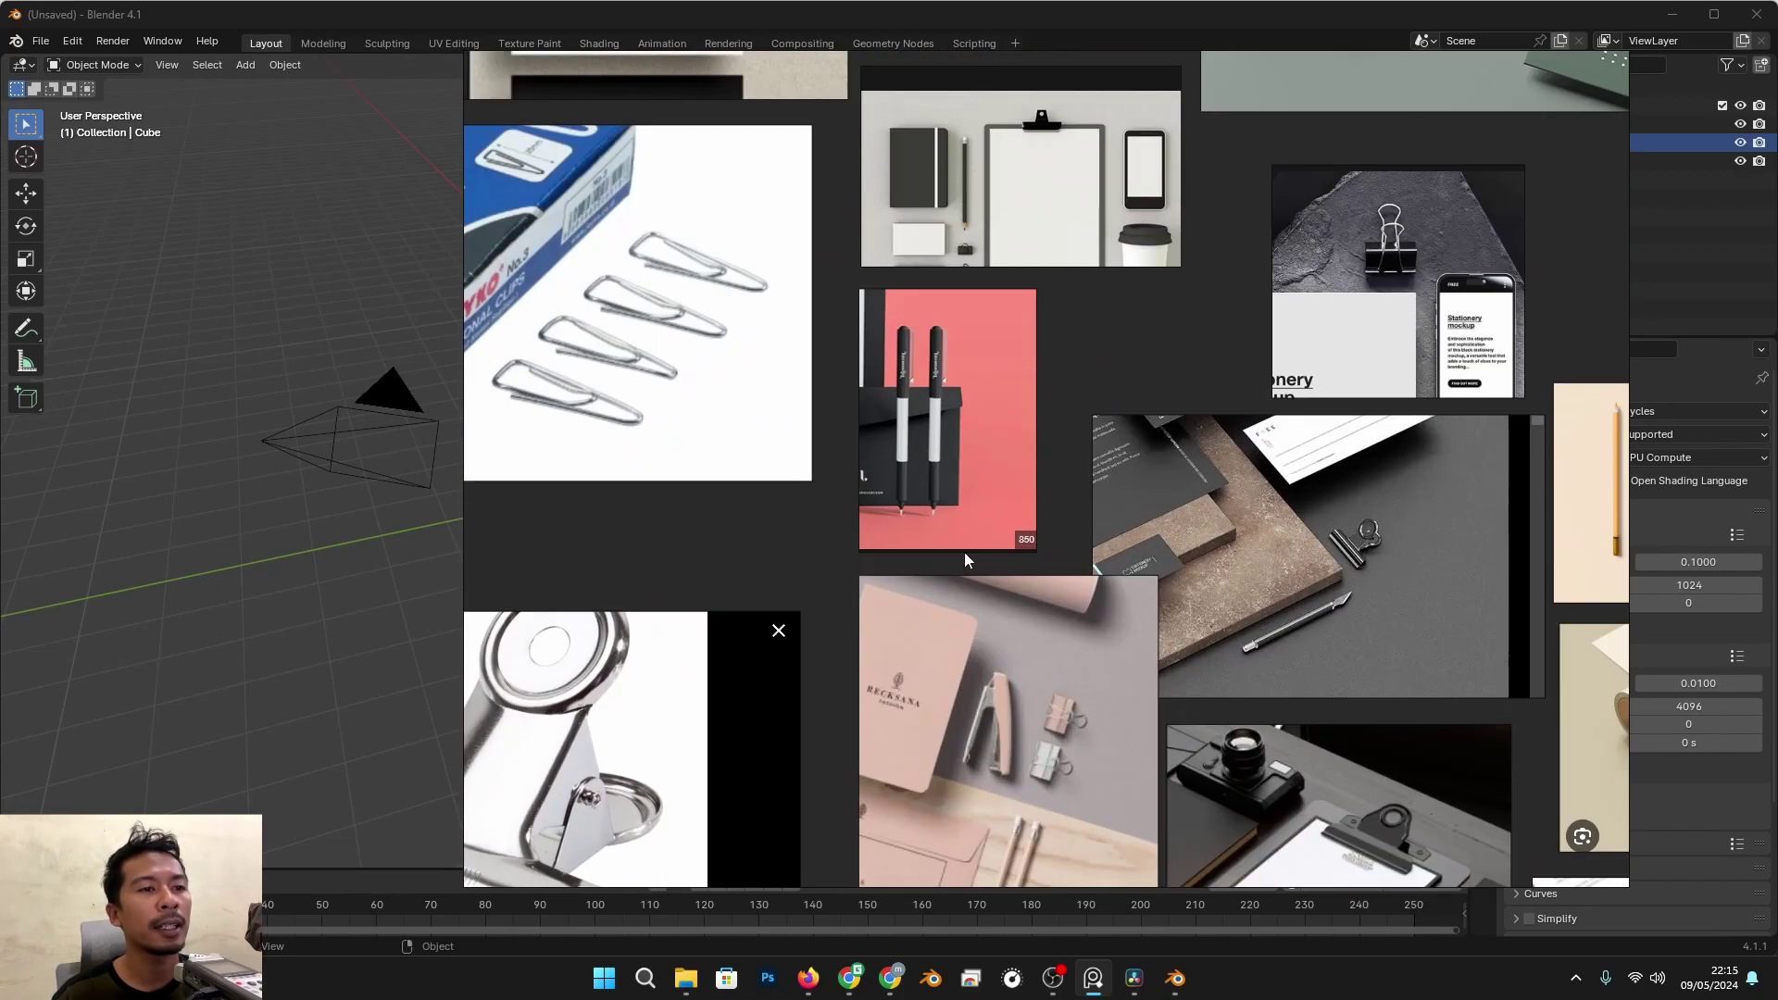
Step: Examine the reference photos of the craft knife, stapler, binder clips, clipboard, pencils and bulldog clip
middle_drag(1232, 648, 1104, 460)
scroll(1149, 475, up, 4)
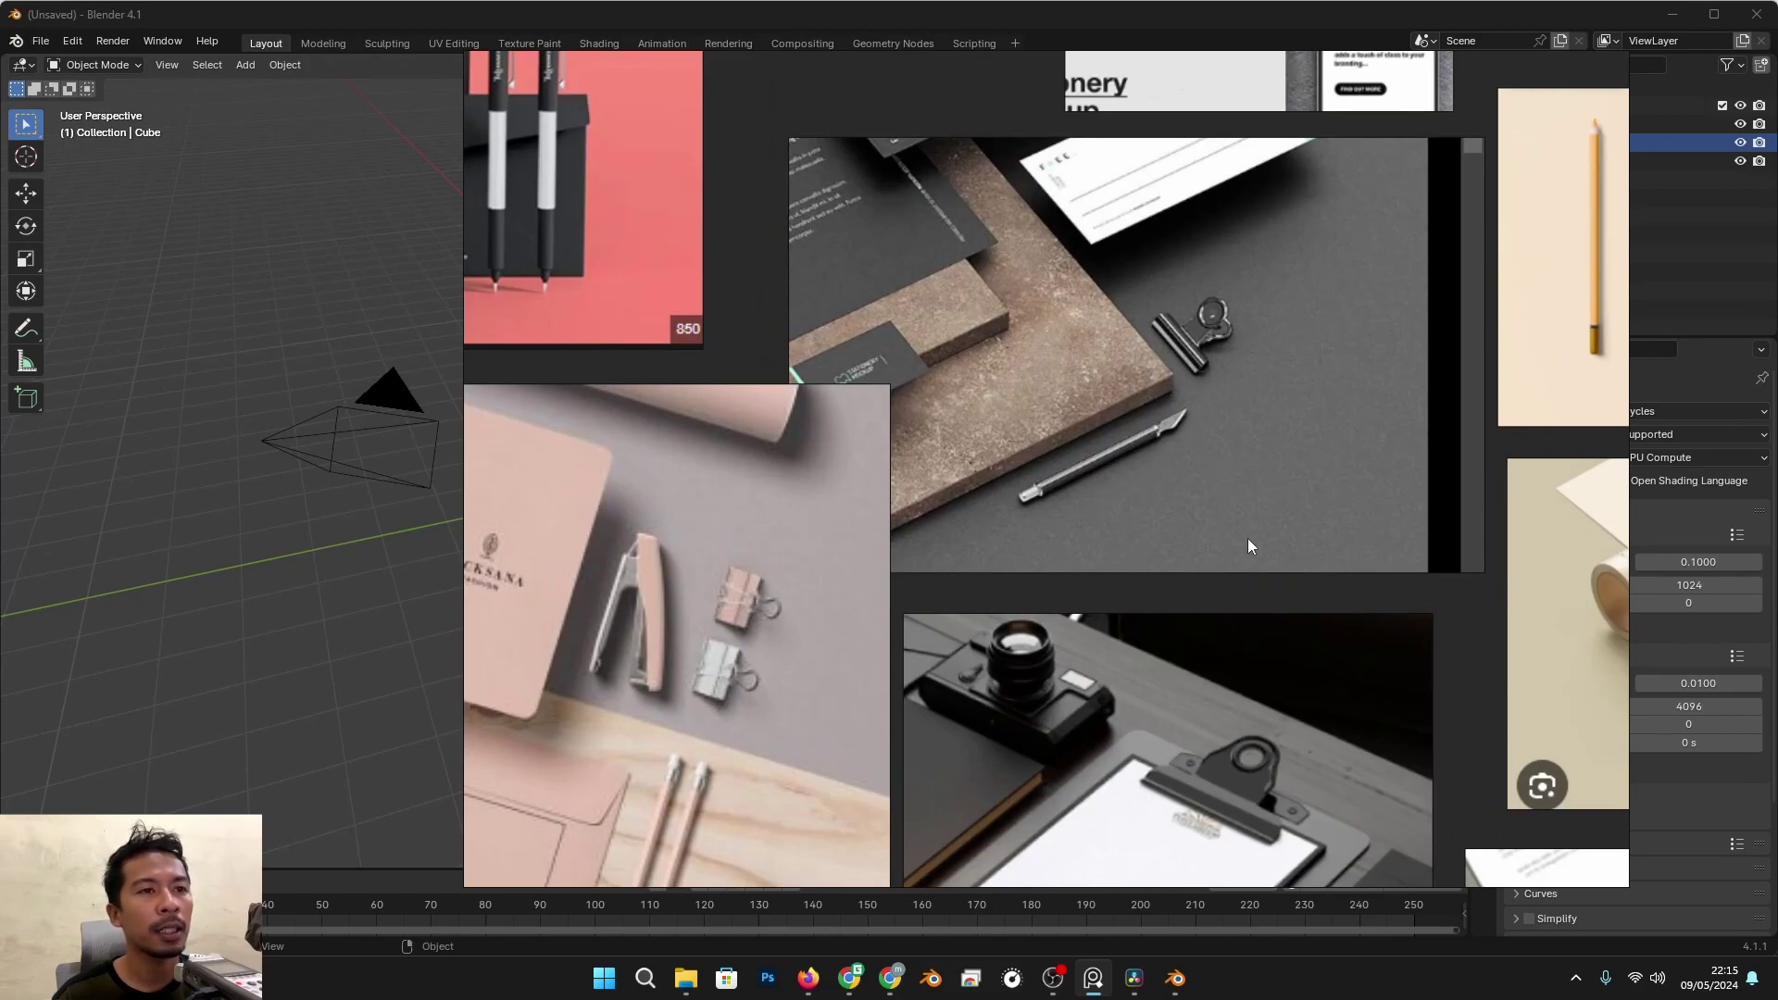
middle_drag(1250, 546, 944, 537)
middle_drag(1119, 654, 1182, 389)
middle_drag(1331, 674, 1510, 536)
middle_drag(846, 534, 1396, 638)
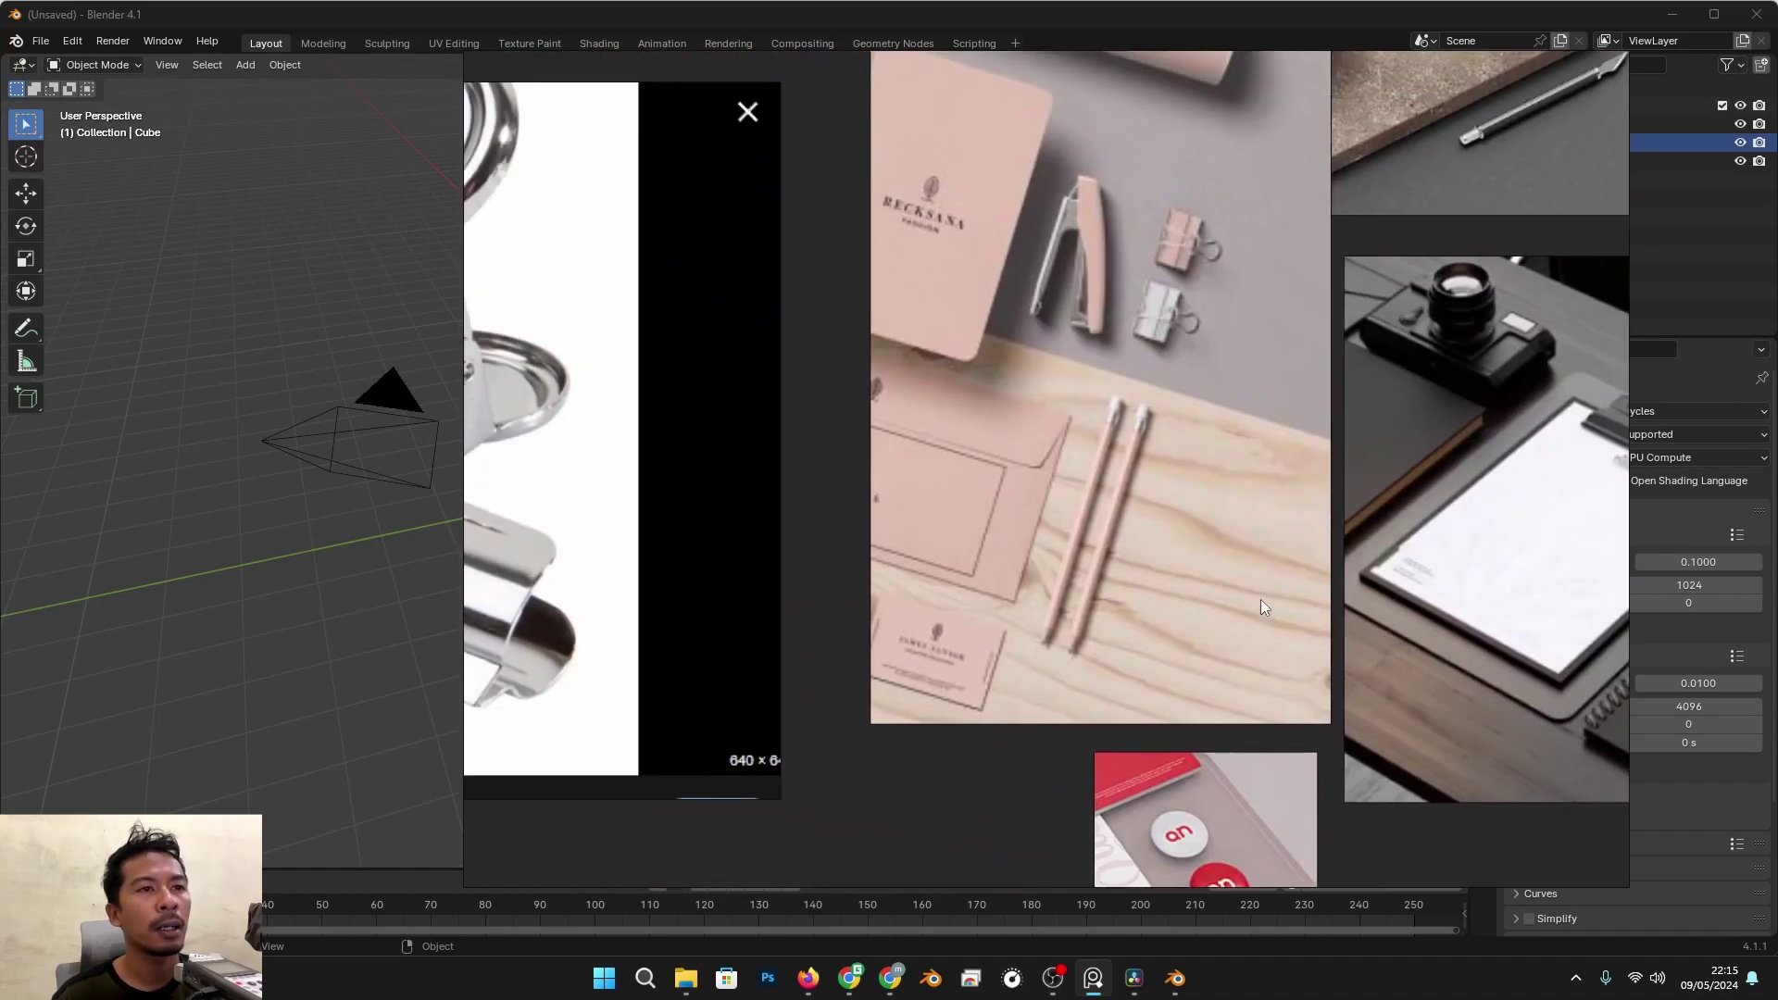
middle_drag(1091, 603, 1318, 642)
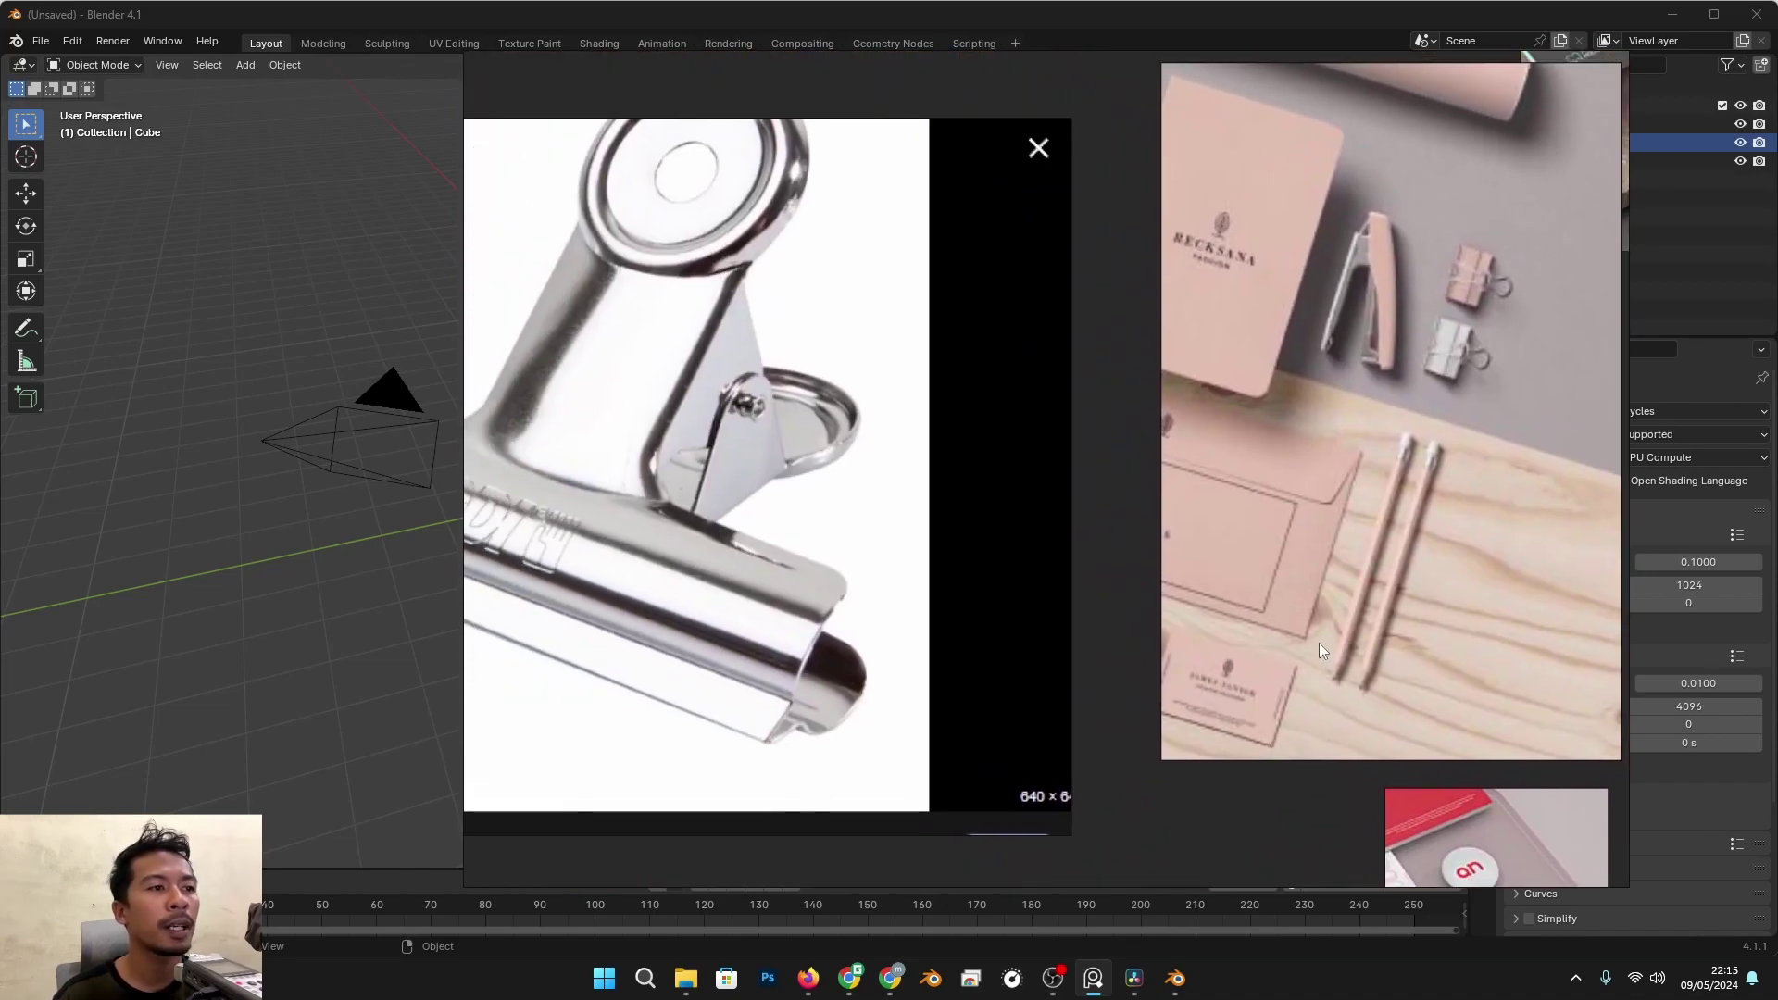
scroll(958, 629, down, 2)
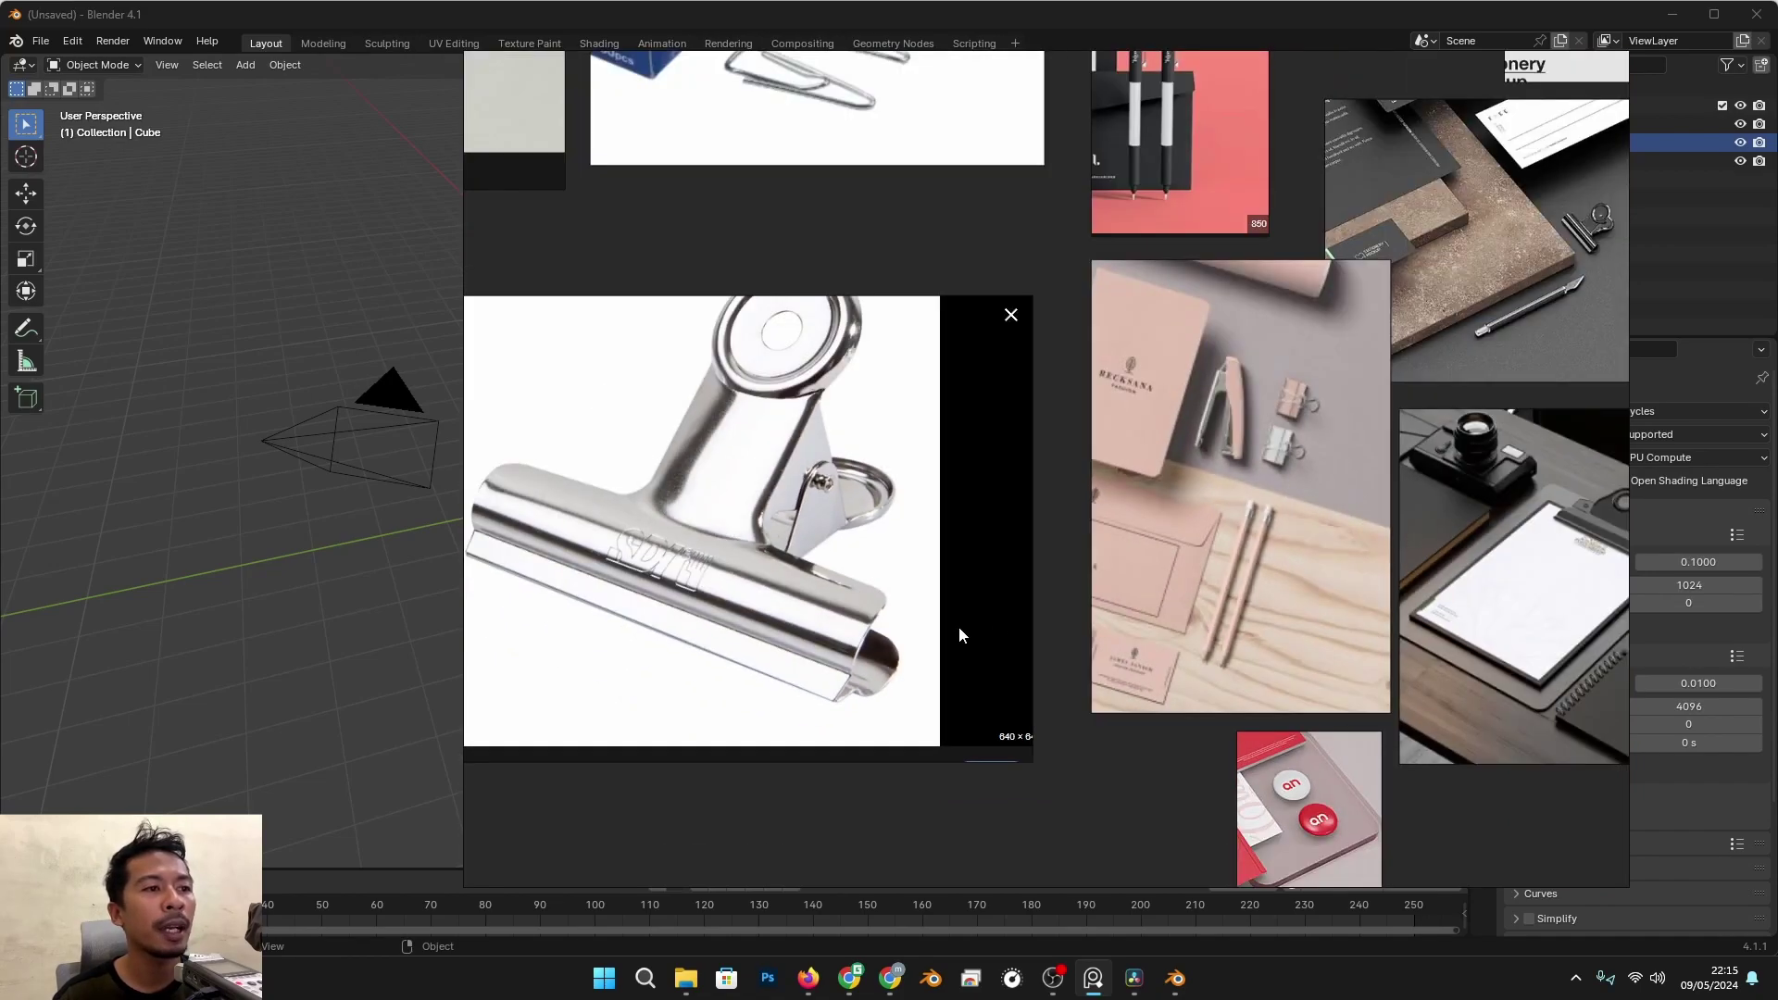
middle_drag(958, 630, 1400, 675)
middle_drag(987, 633, 988, 594)
middle_drag(1303, 637, 1383, 508)
middle_drag(1287, 542, 747, 681)
scroll(1168, 626, down, 2)
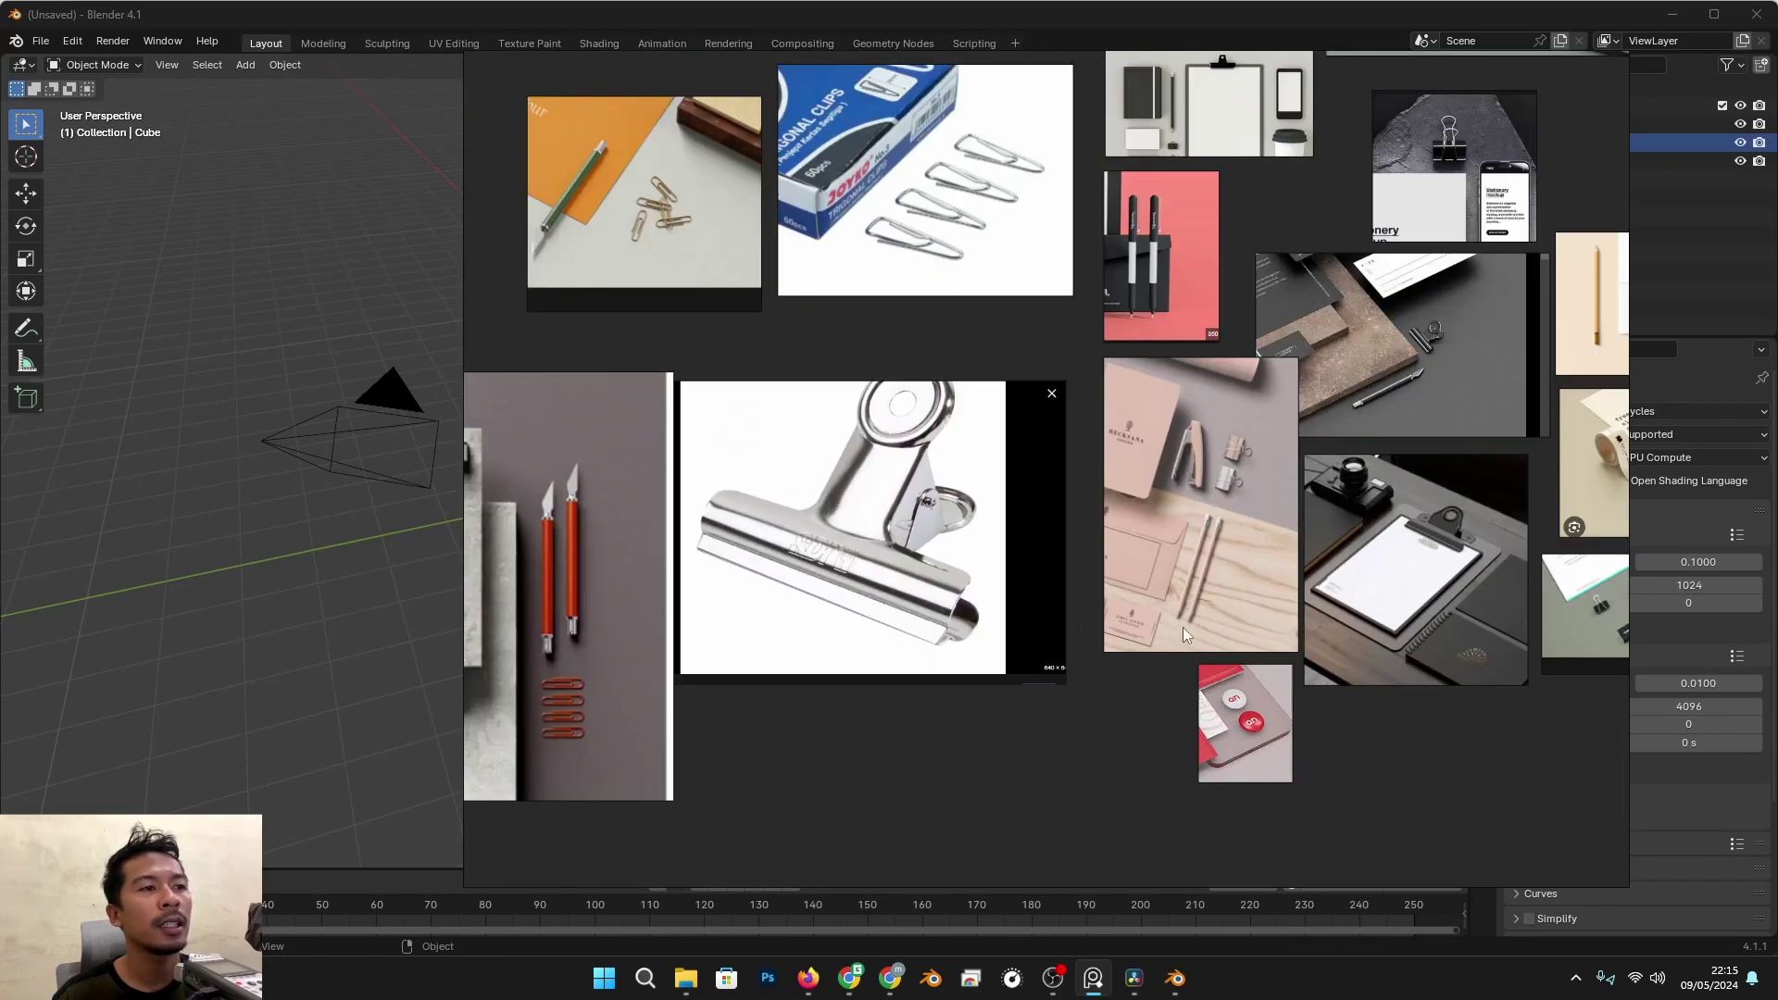
Step: Examine the reference photos of the round pin badges and the orange USB flash drive
middle_drag(1174, 626, 952, 637)
scroll(1003, 733, up, 2)
middle_drag(1003, 732, 1041, 626)
scroll(1041, 575, up, 2)
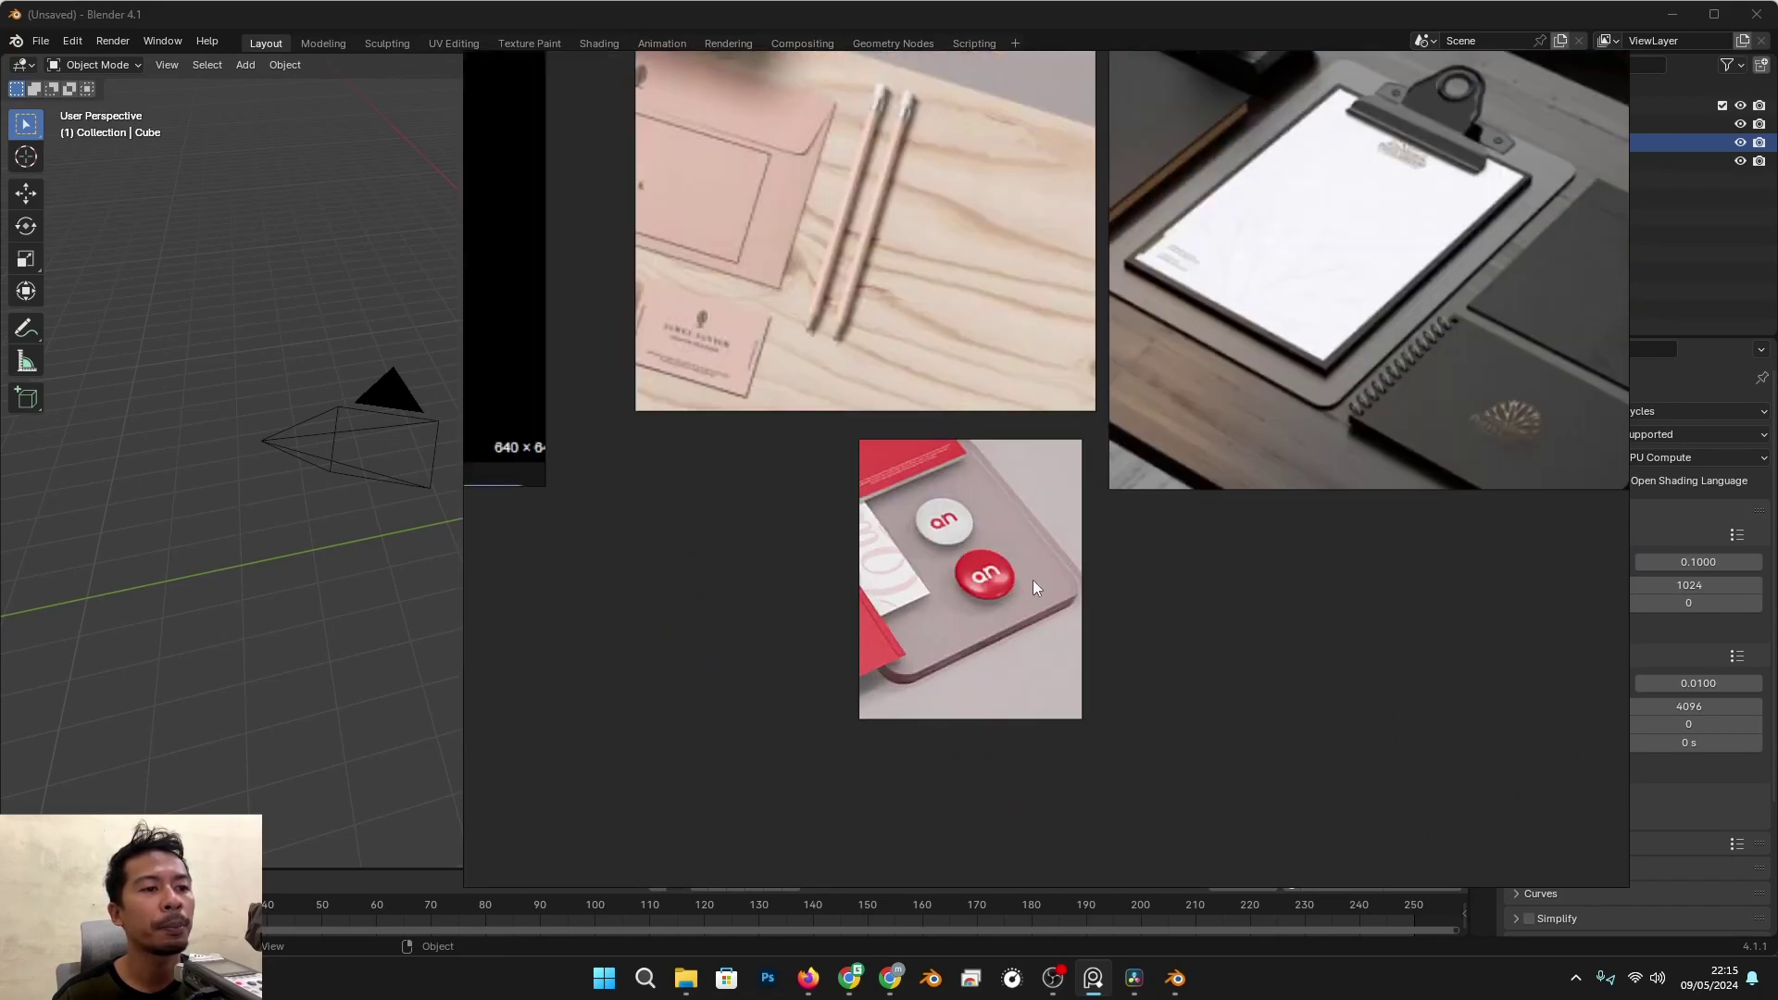
middle_drag(1043, 553, 1045, 581)
scroll(1131, 548, down, 2)
middle_drag(1194, 371, 639, 847)
middle_drag(1281, 562, 1051, 516)
scroll(1242, 697, up, 2)
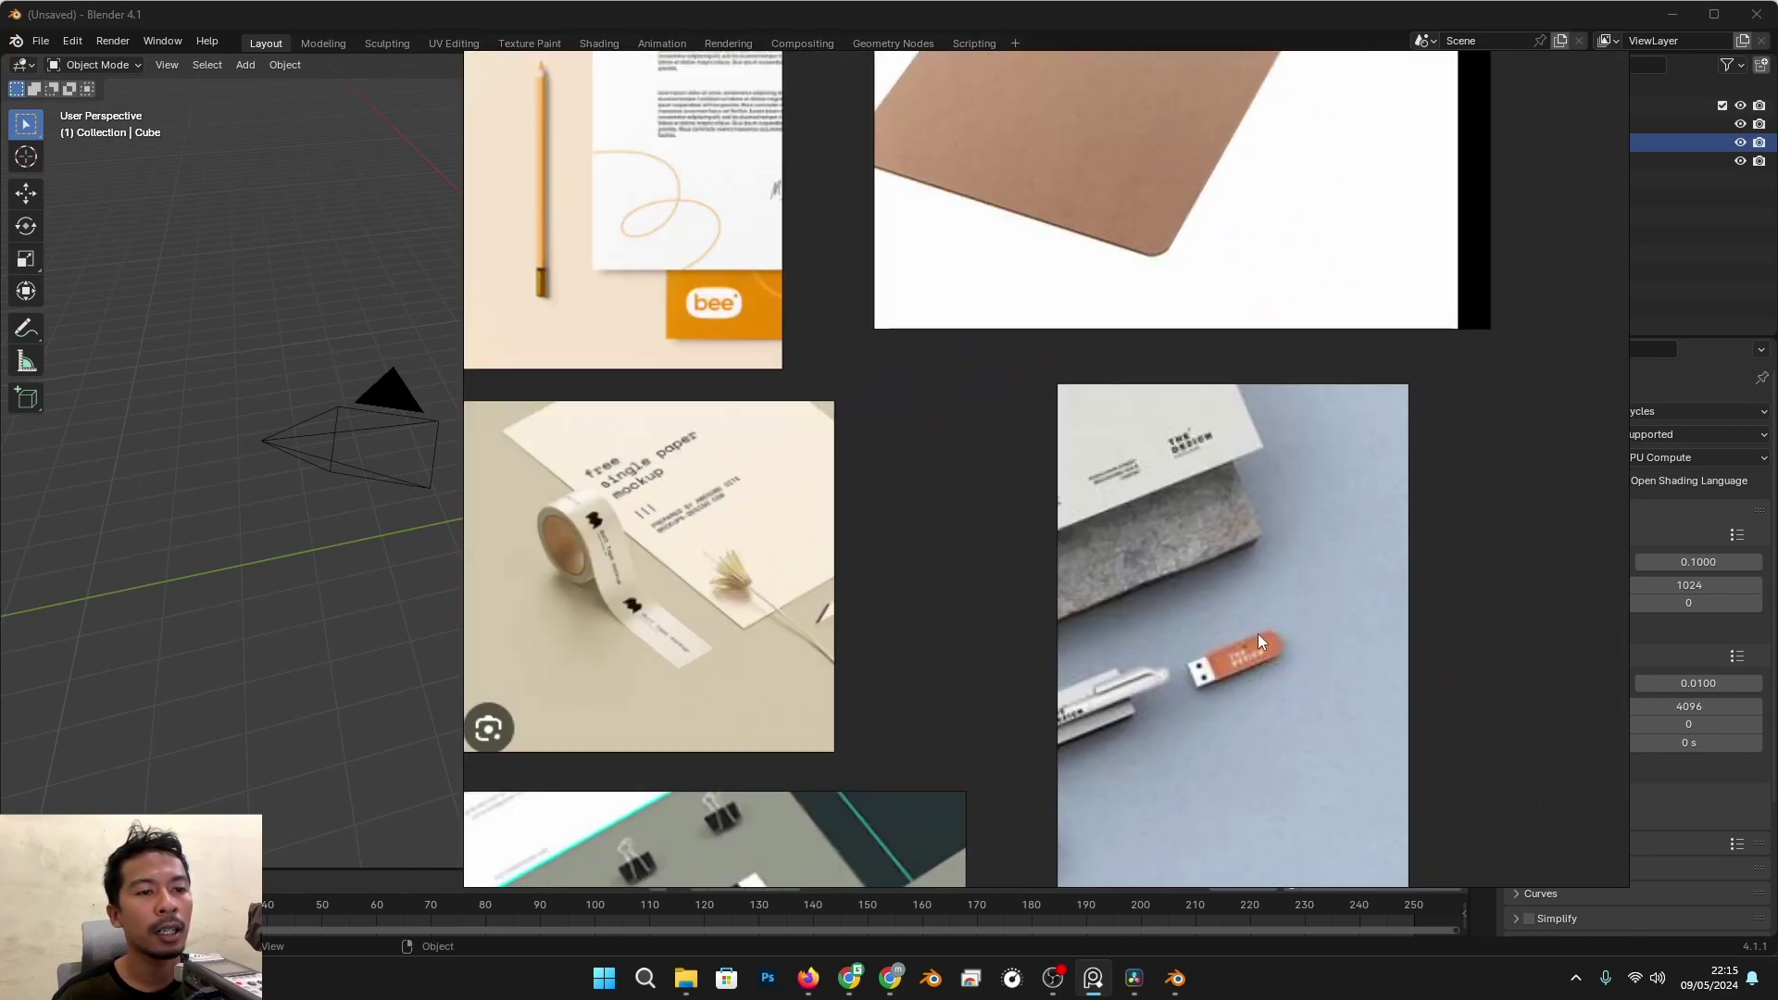
Step: Examine the black binder clip photo and the green brand mockup with the ID card holder
middle_drag(785, 529, 1285, 699)
mouse_move(758, 392)
middle_down()
mouse_move(1076, 618)
mouse_move(1099, 664)
middle_up()
middle_drag(1041, 282, 1092, 430)
scroll(1094, 430, up, 3)
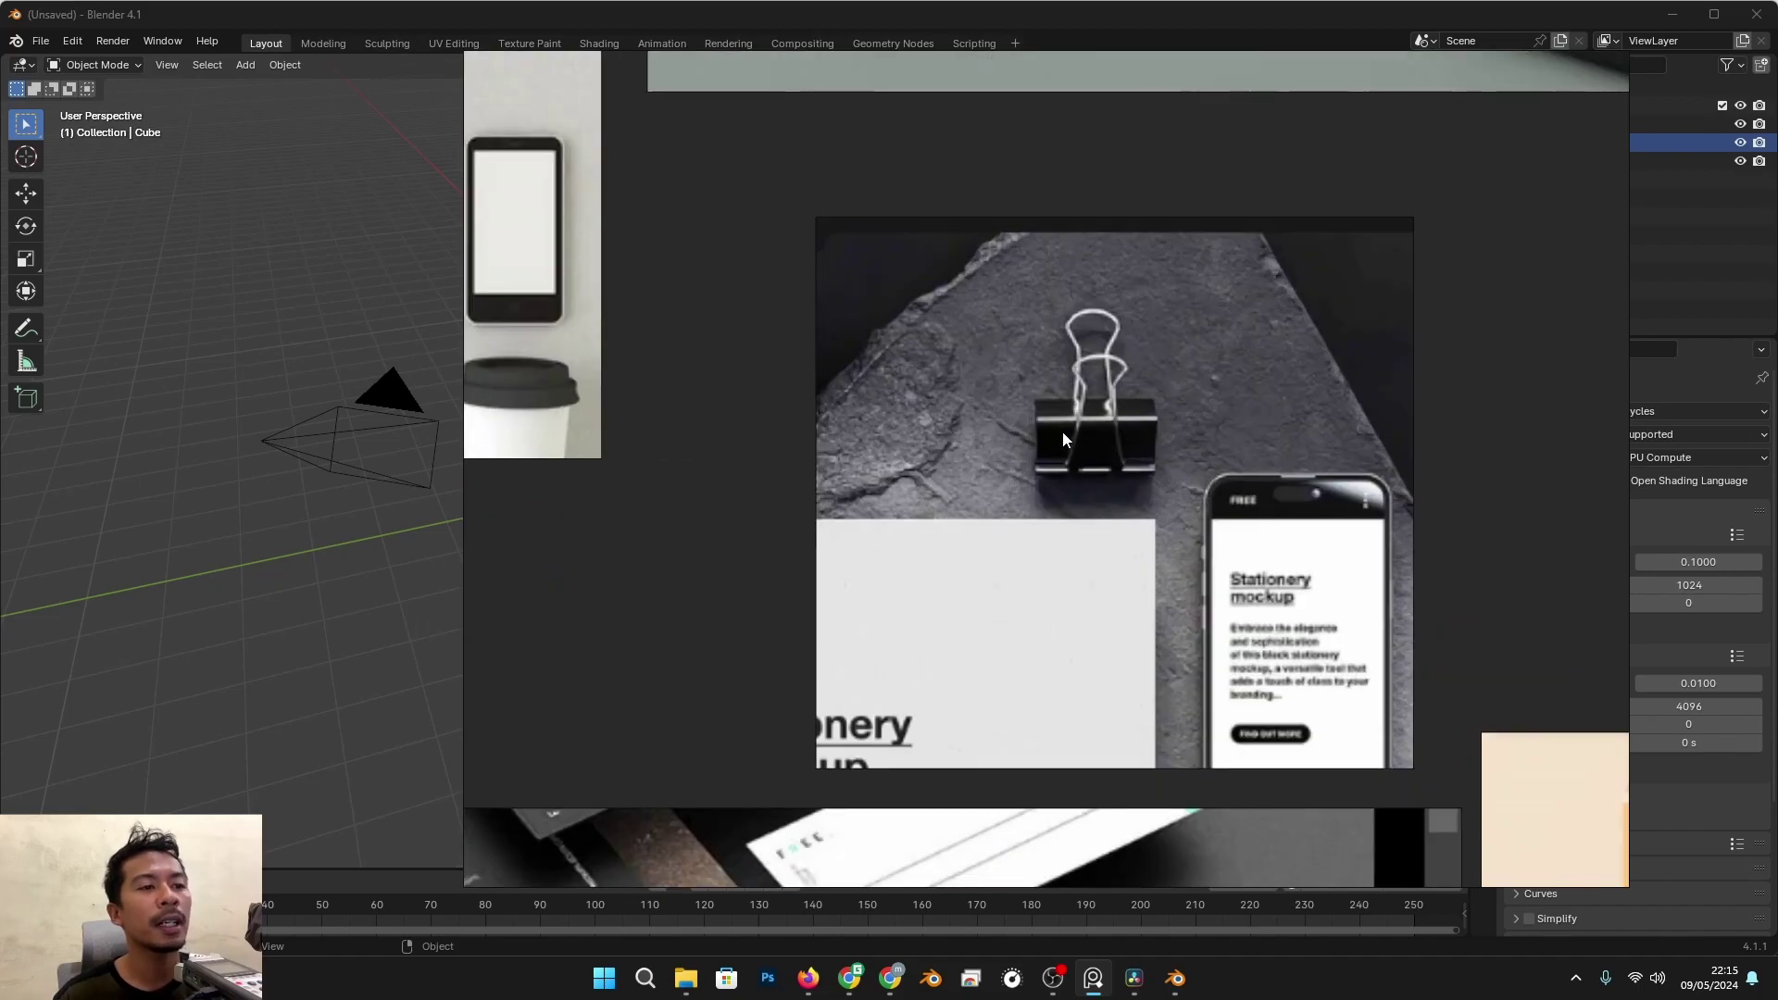
scroll(1064, 431, down, 3)
middle_drag(1007, 397, 1014, 632)
scroll(953, 591, up, 1)
scroll(1156, 424, up, 3)
scroll(1156, 424, up, 2)
scroll(1052, 663, down, 2)
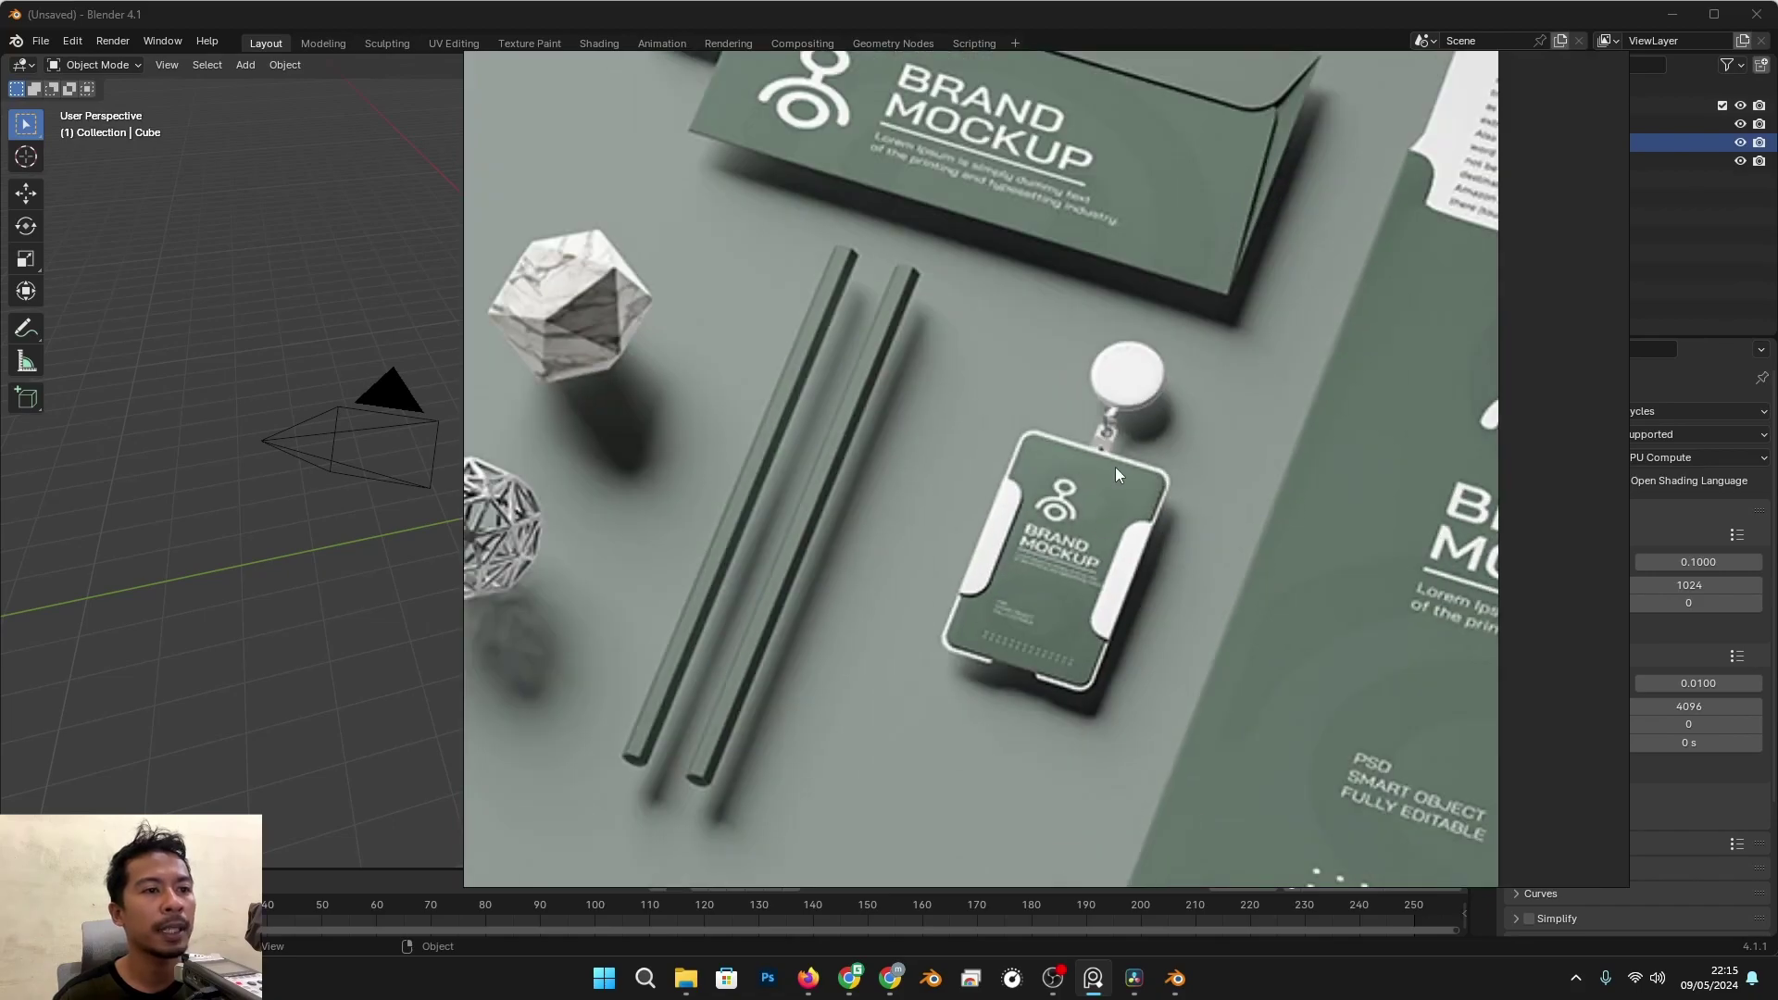
scroll(1130, 773, down, 2)
scroll(1197, 613, down, 1)
middle_drag(1197, 613, 1226, 222)
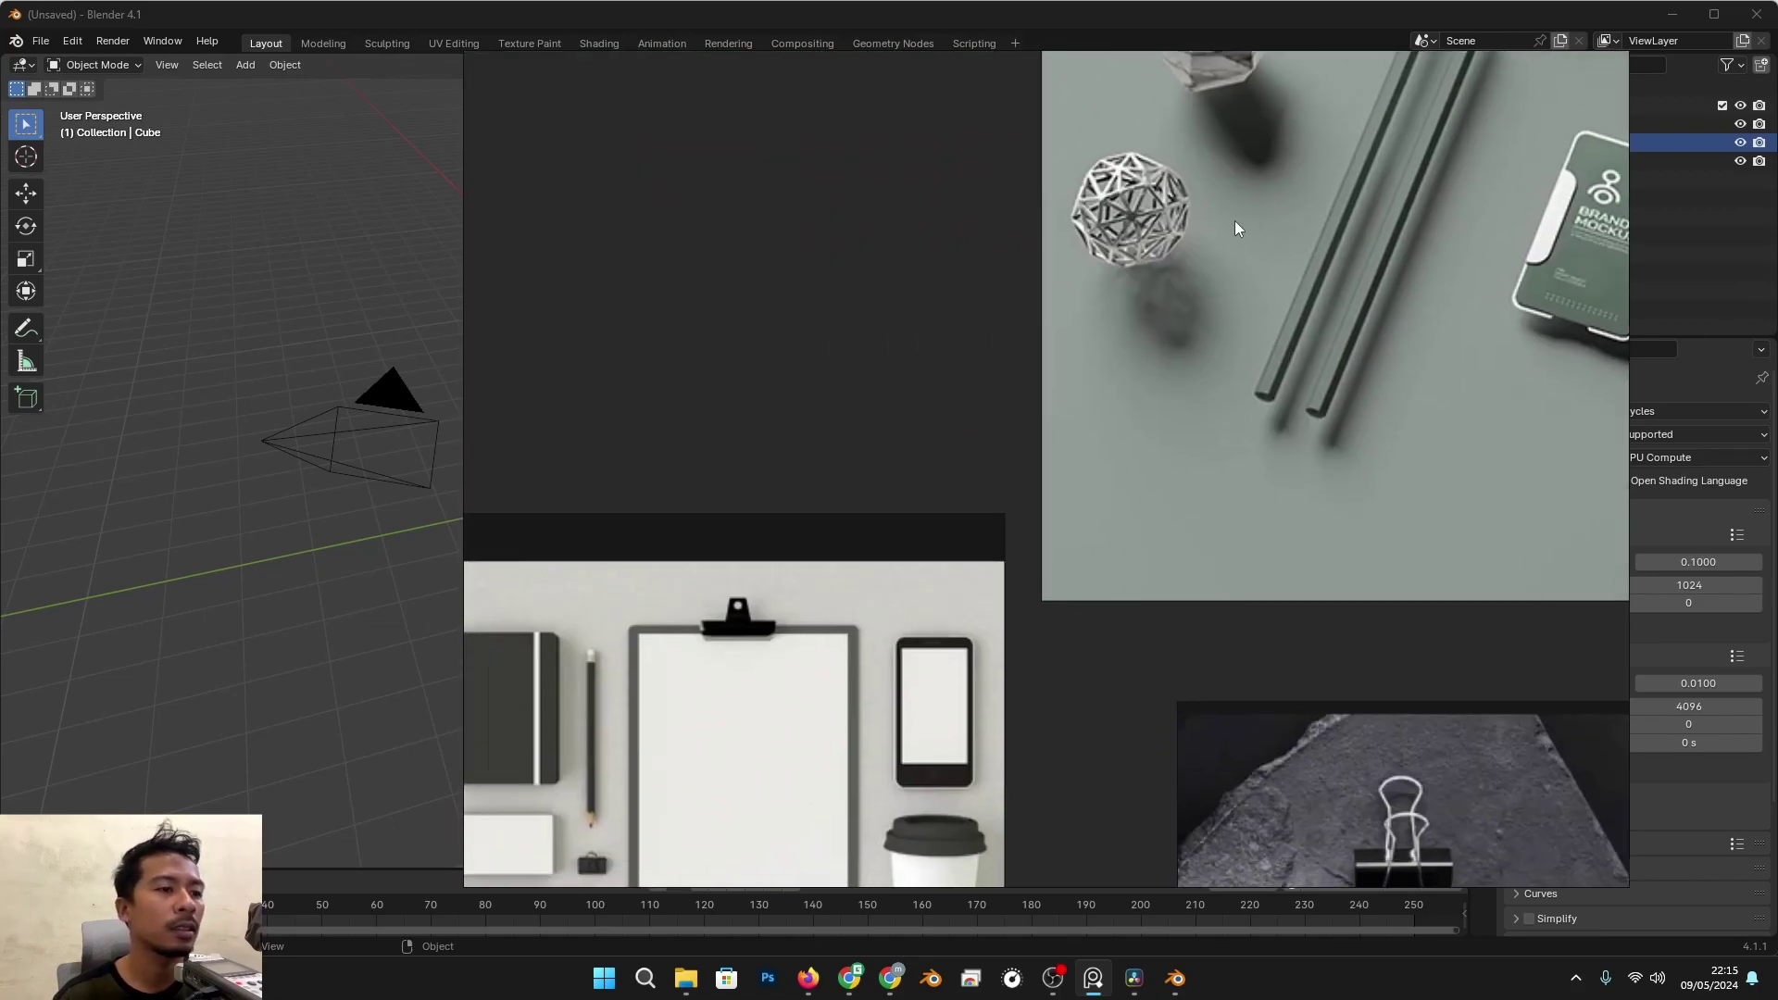
Step: Compare the golden paper clips with the trigonal clips up close on the reference board
scroll(904, 676, down, 2)
middle_drag(903, 675, 1123, 385)
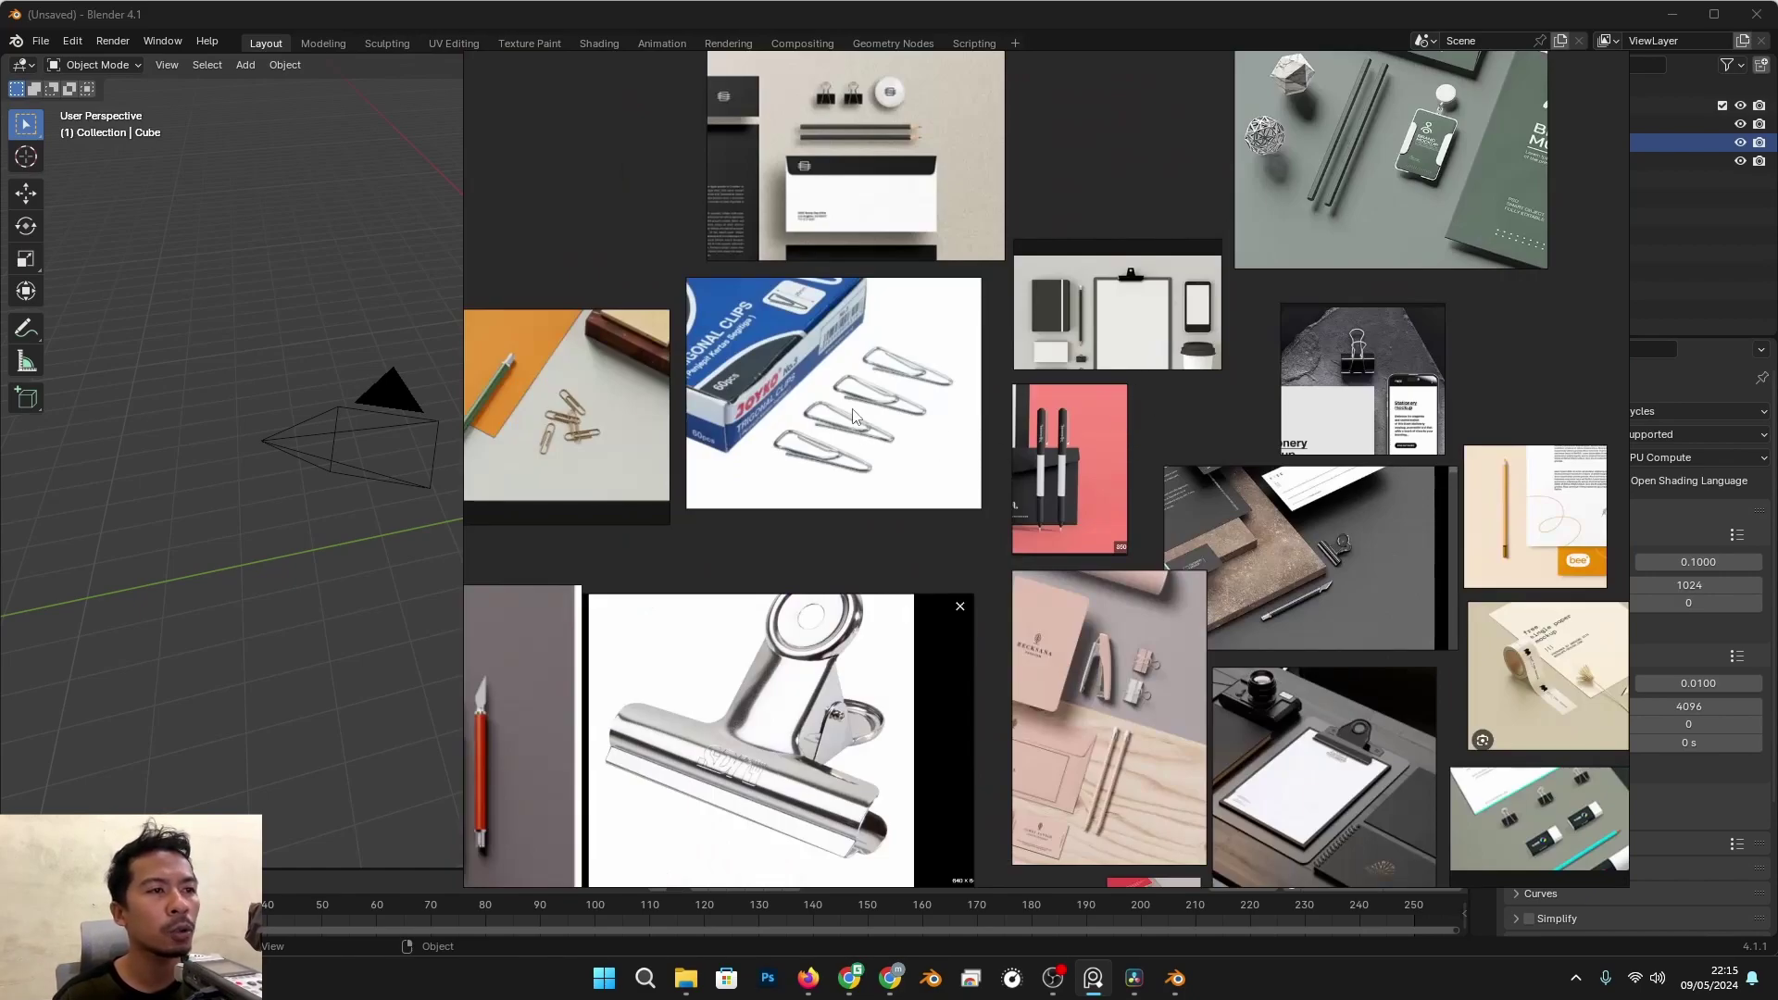
middle_drag(752, 452, 989, 450)
scroll(922, 481, up, 1)
scroll(818, 426, up, 1)
middle_drag(819, 427, 949, 436)
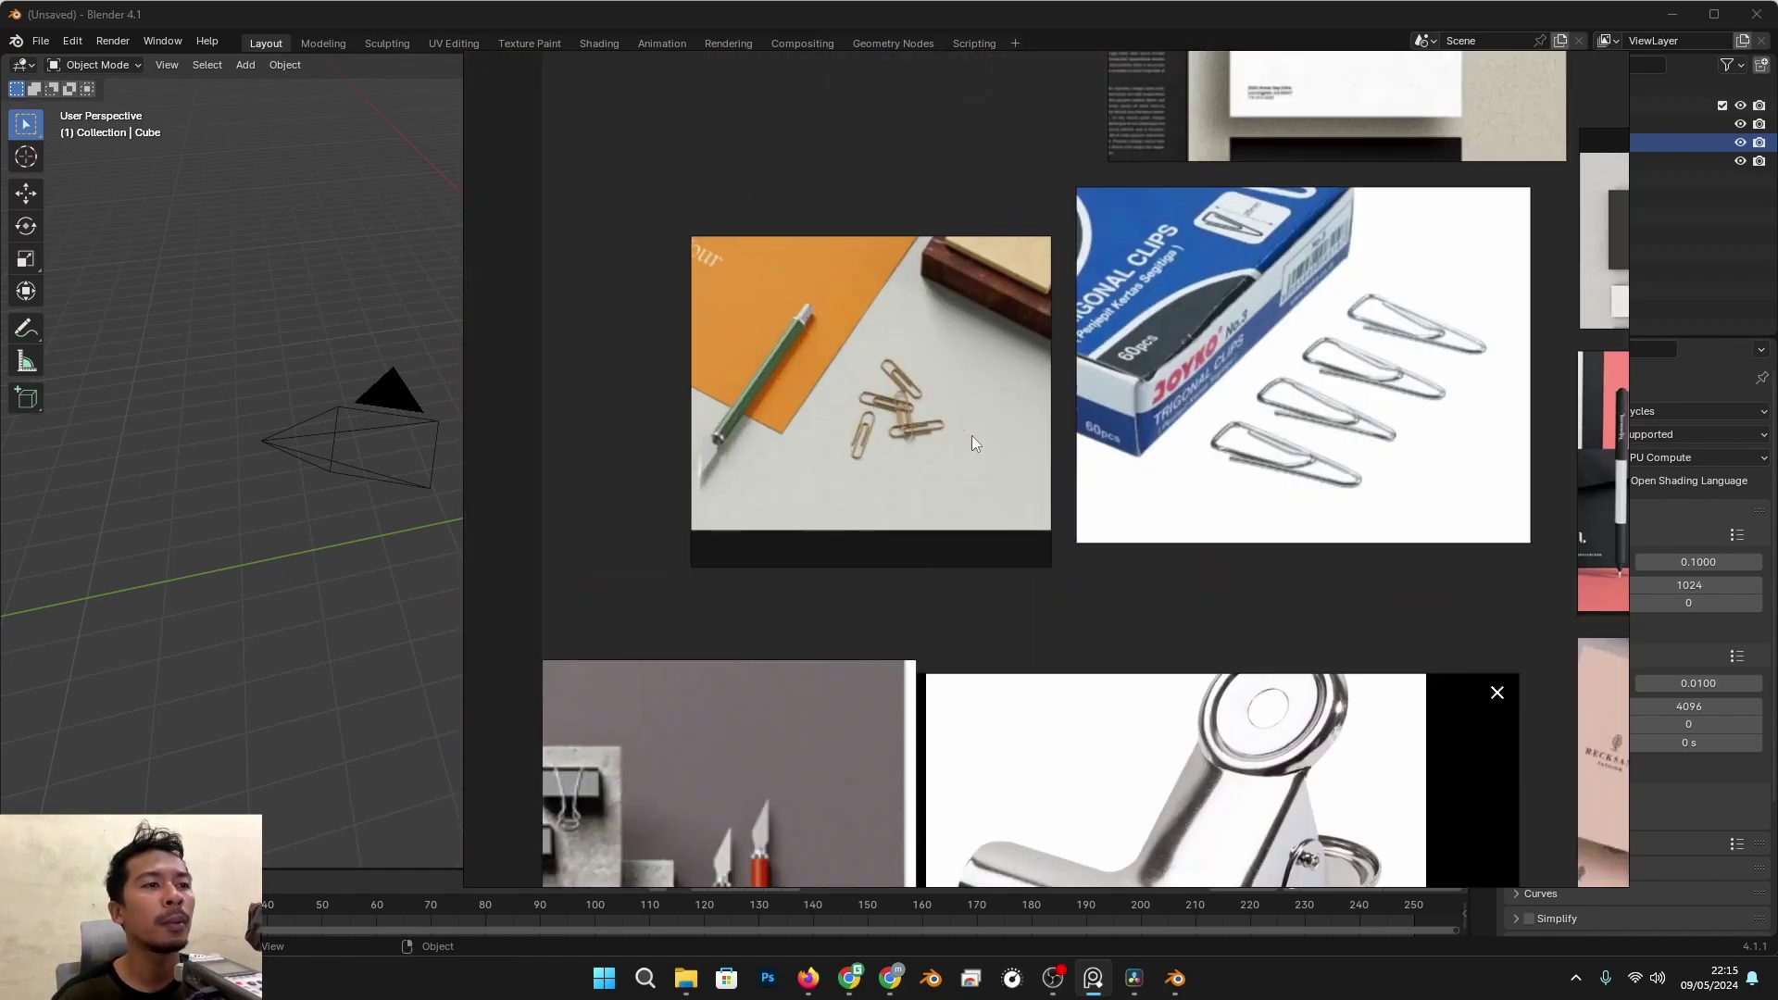
scroll(918, 451, up, 2)
scroll(911, 426, up, 2)
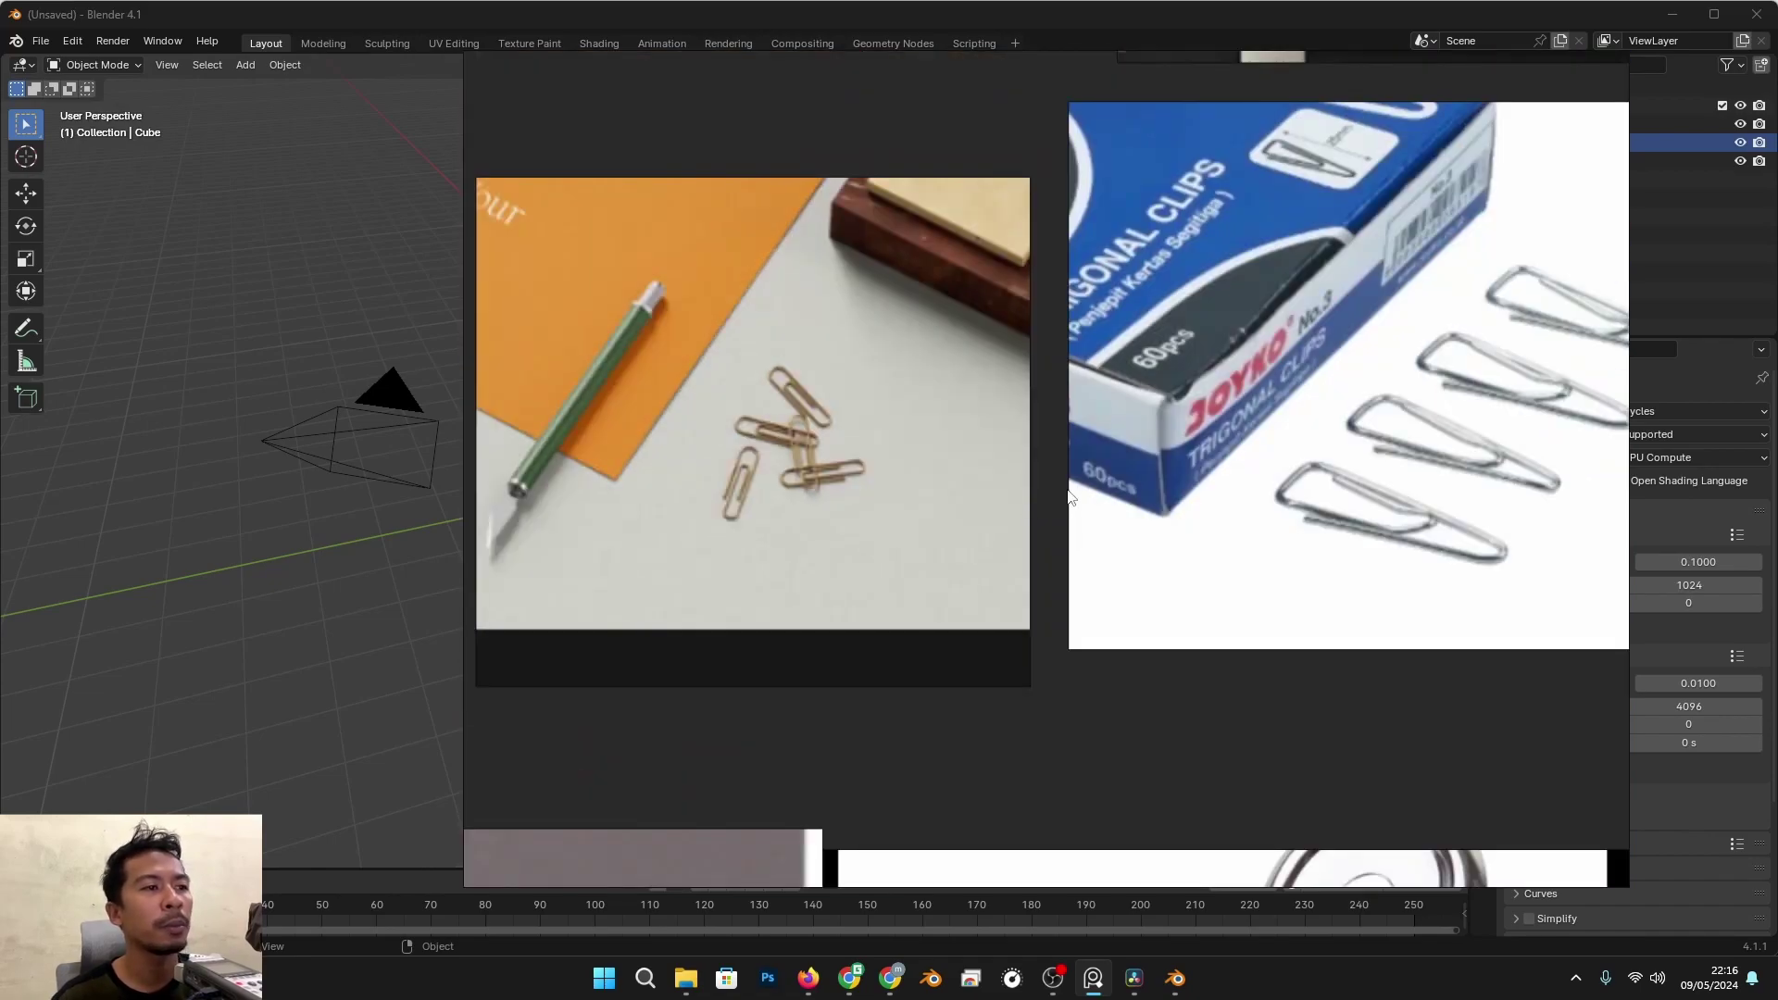
scroll(865, 476, up, 1)
scroll(698, 454, up, 2)
scroll(674, 440, down, 2)
middle_drag(674, 441, 277, 433)
scroll(1044, 532, down, 3)
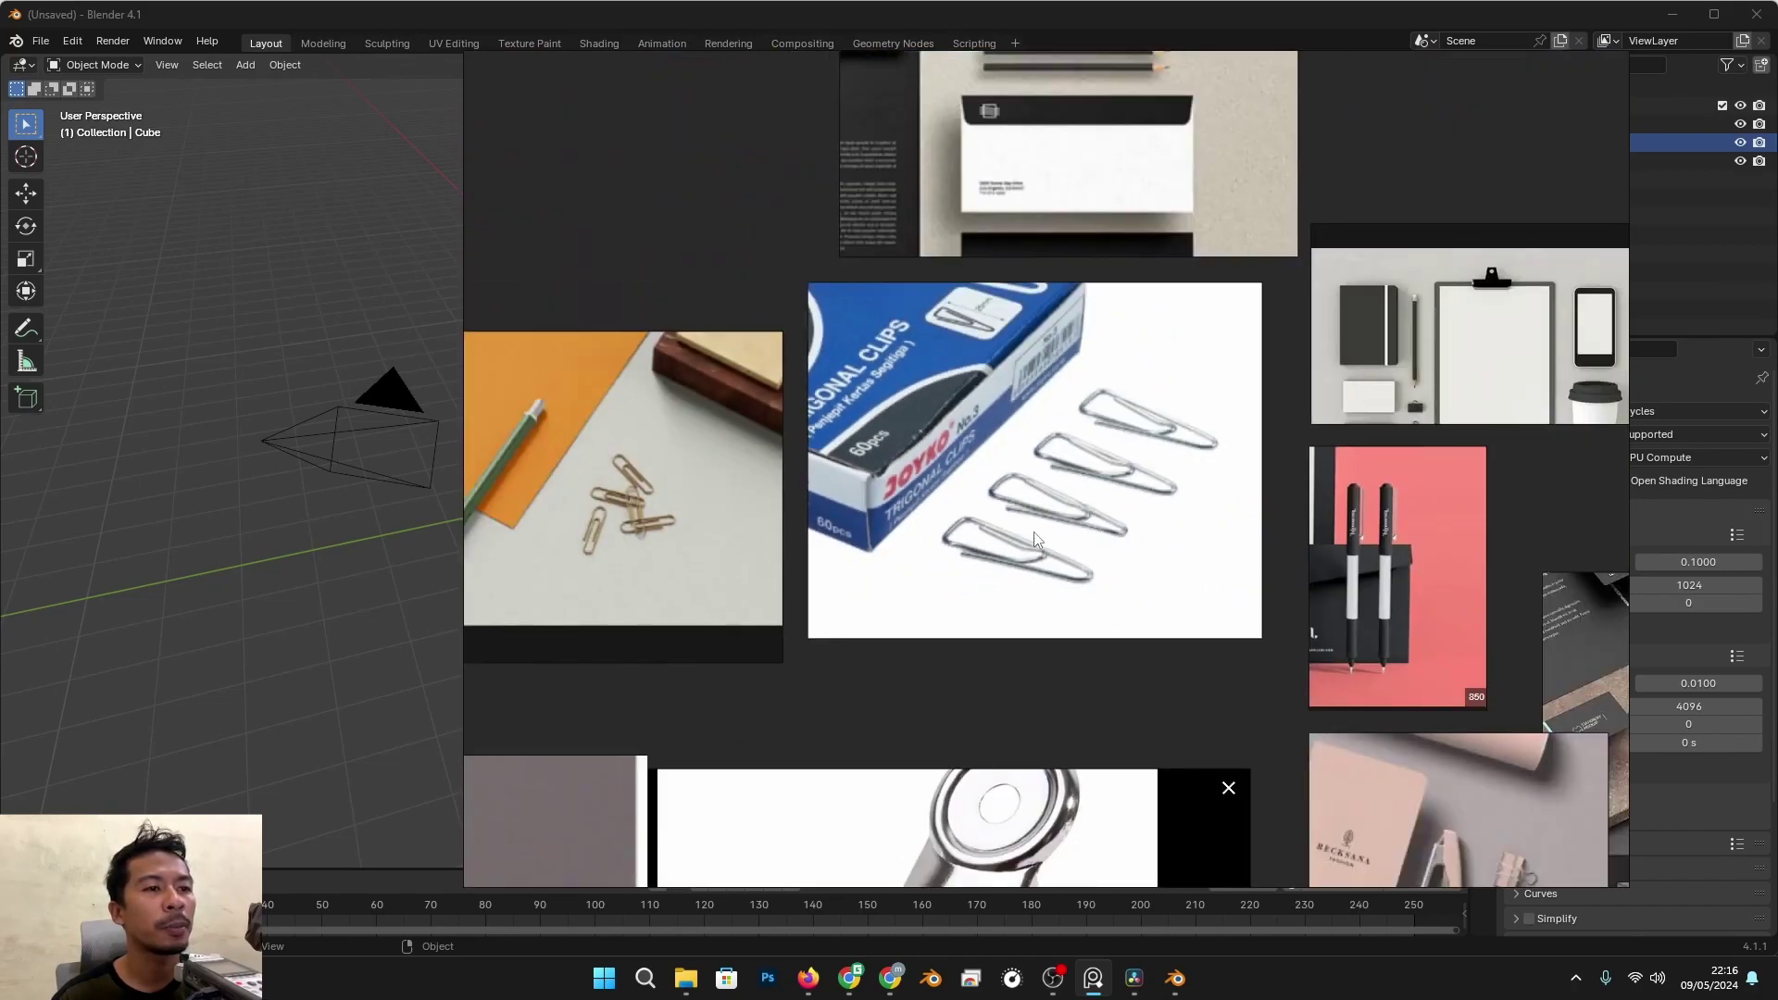
middle_drag(1056, 545, 1265, 611)
scroll(970, 564, down, 2)
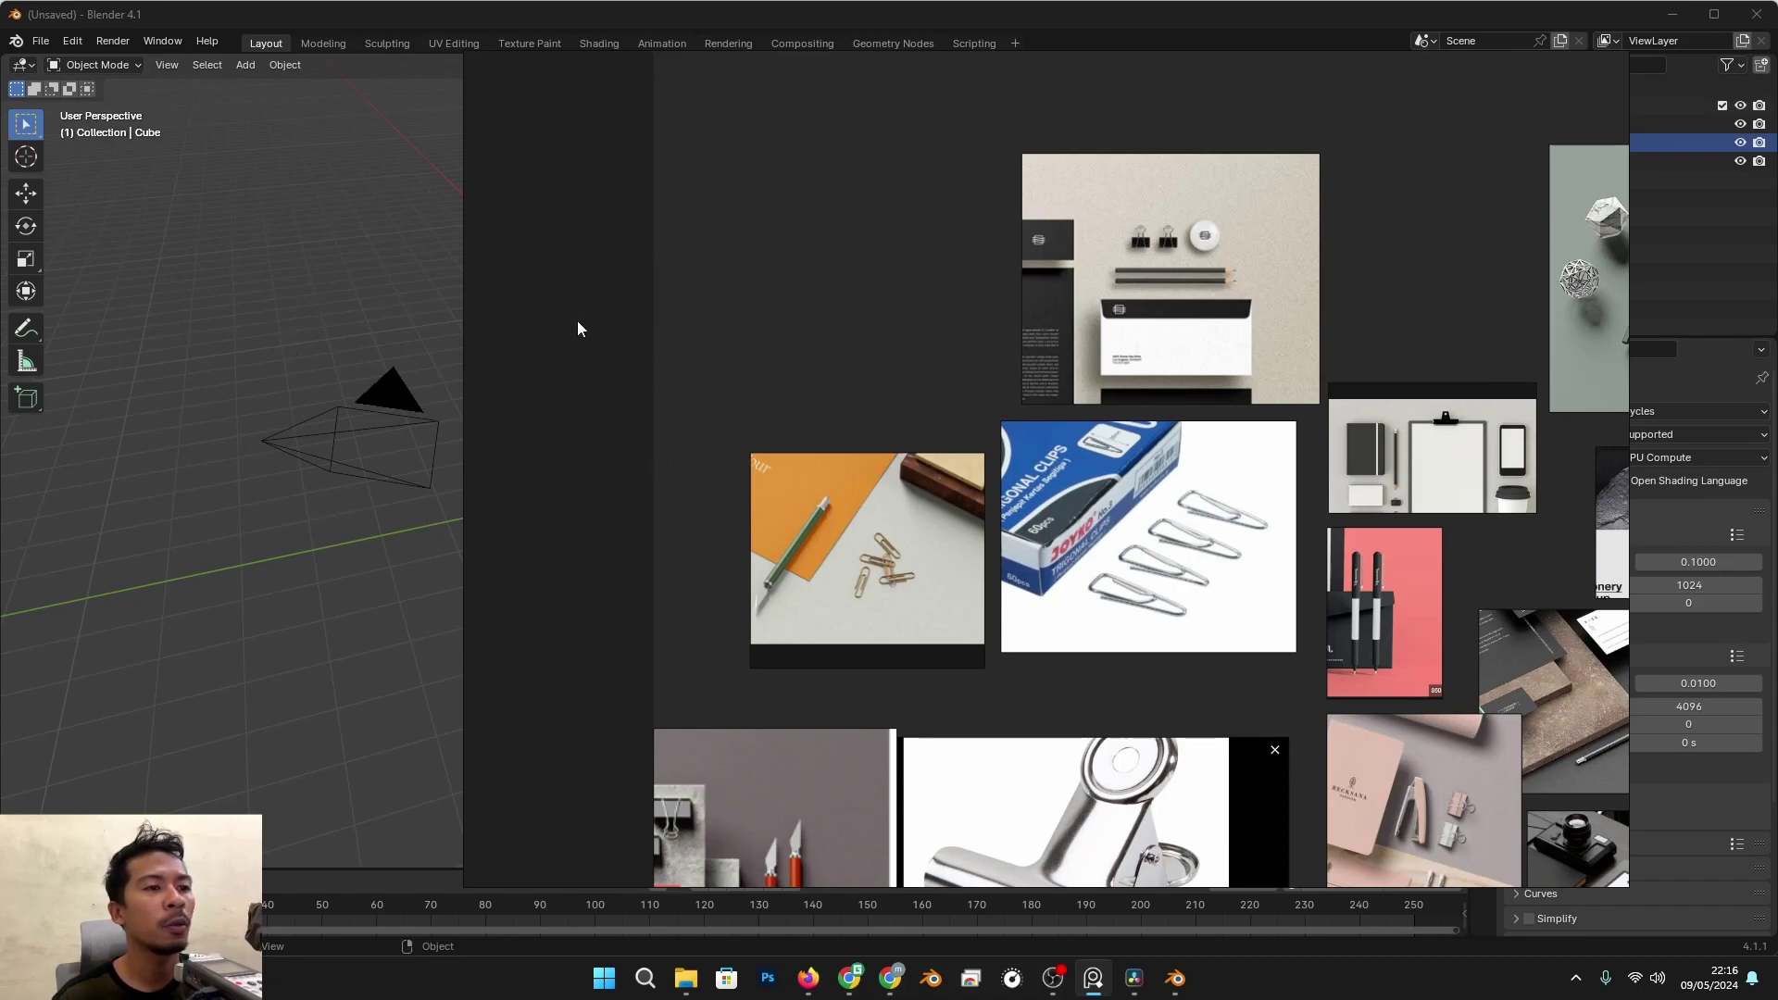
Step: Move and shrink the reference board window so that it leaves the 3D viewport uncovered
drag(703, 539, 1049, 420)
scroll(1050, 419, down, 2)
drag(811, 768, 1488, 468)
scroll(752, 485, down, 4)
scroll(752, 485, up, 5)
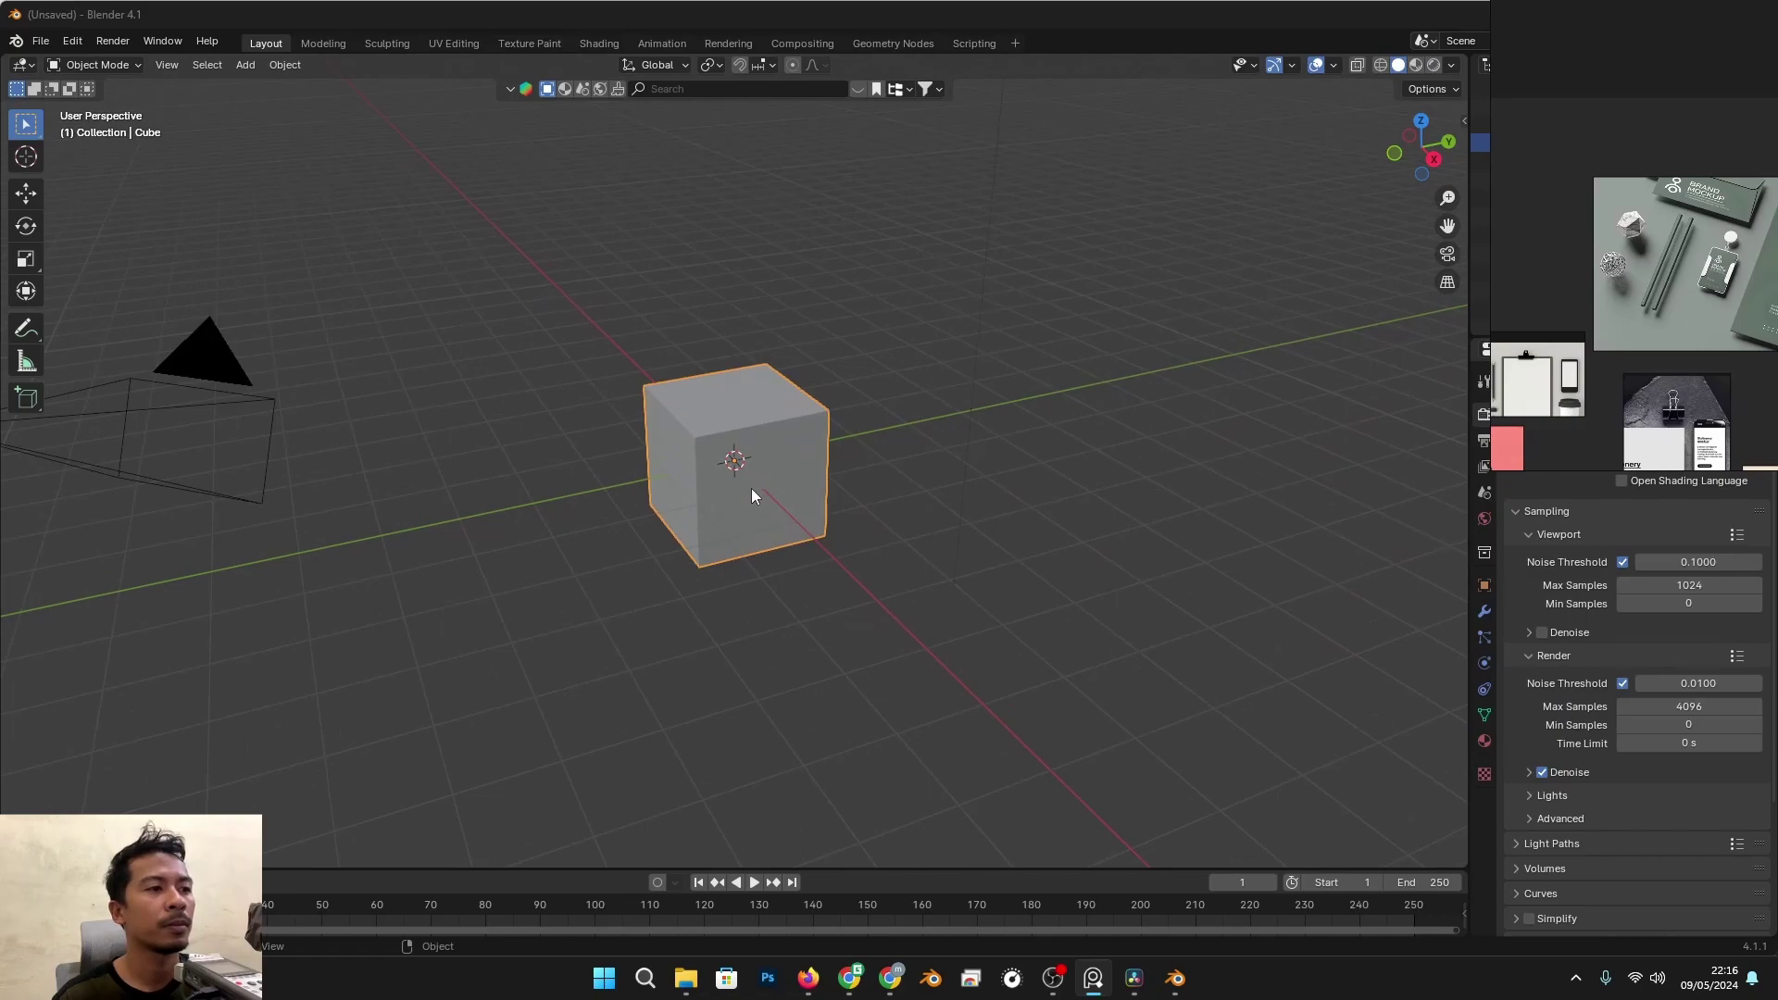
Step: Switch to Blender and delete the default cube from the scene
click(748, 481)
scroll(968, 415, up, 2)
shift+middle_drag(879, 463, 767, 508)
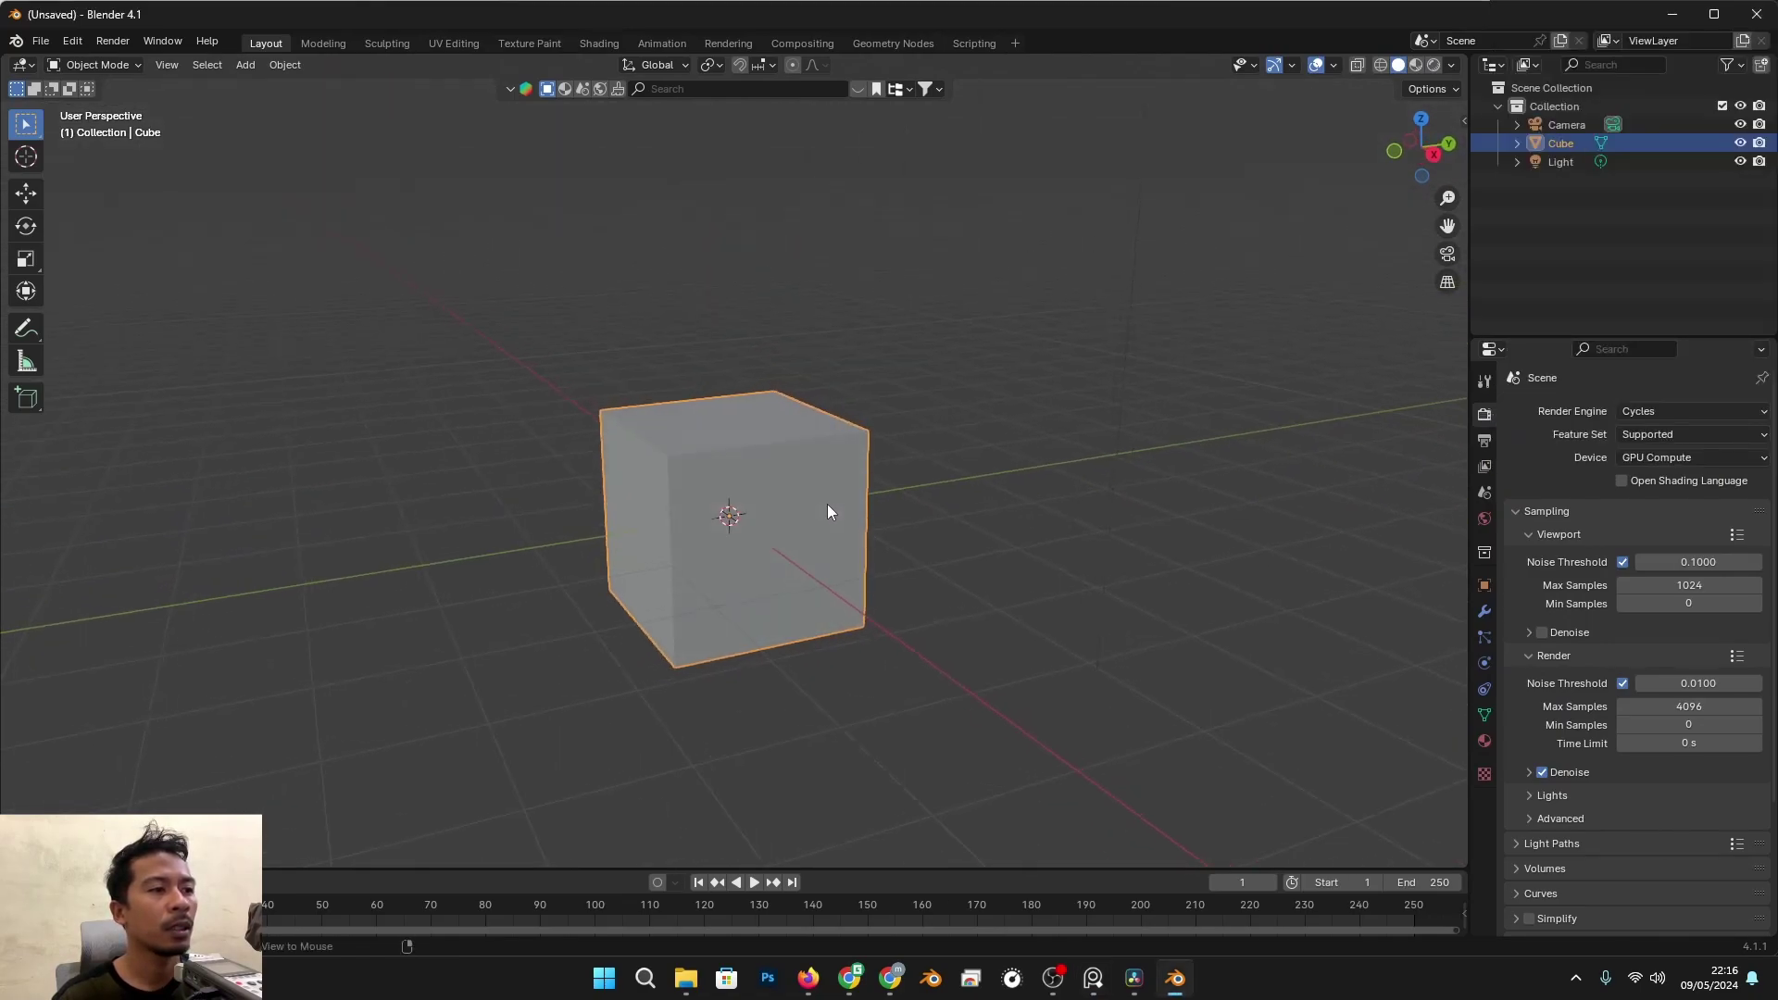
key(x)
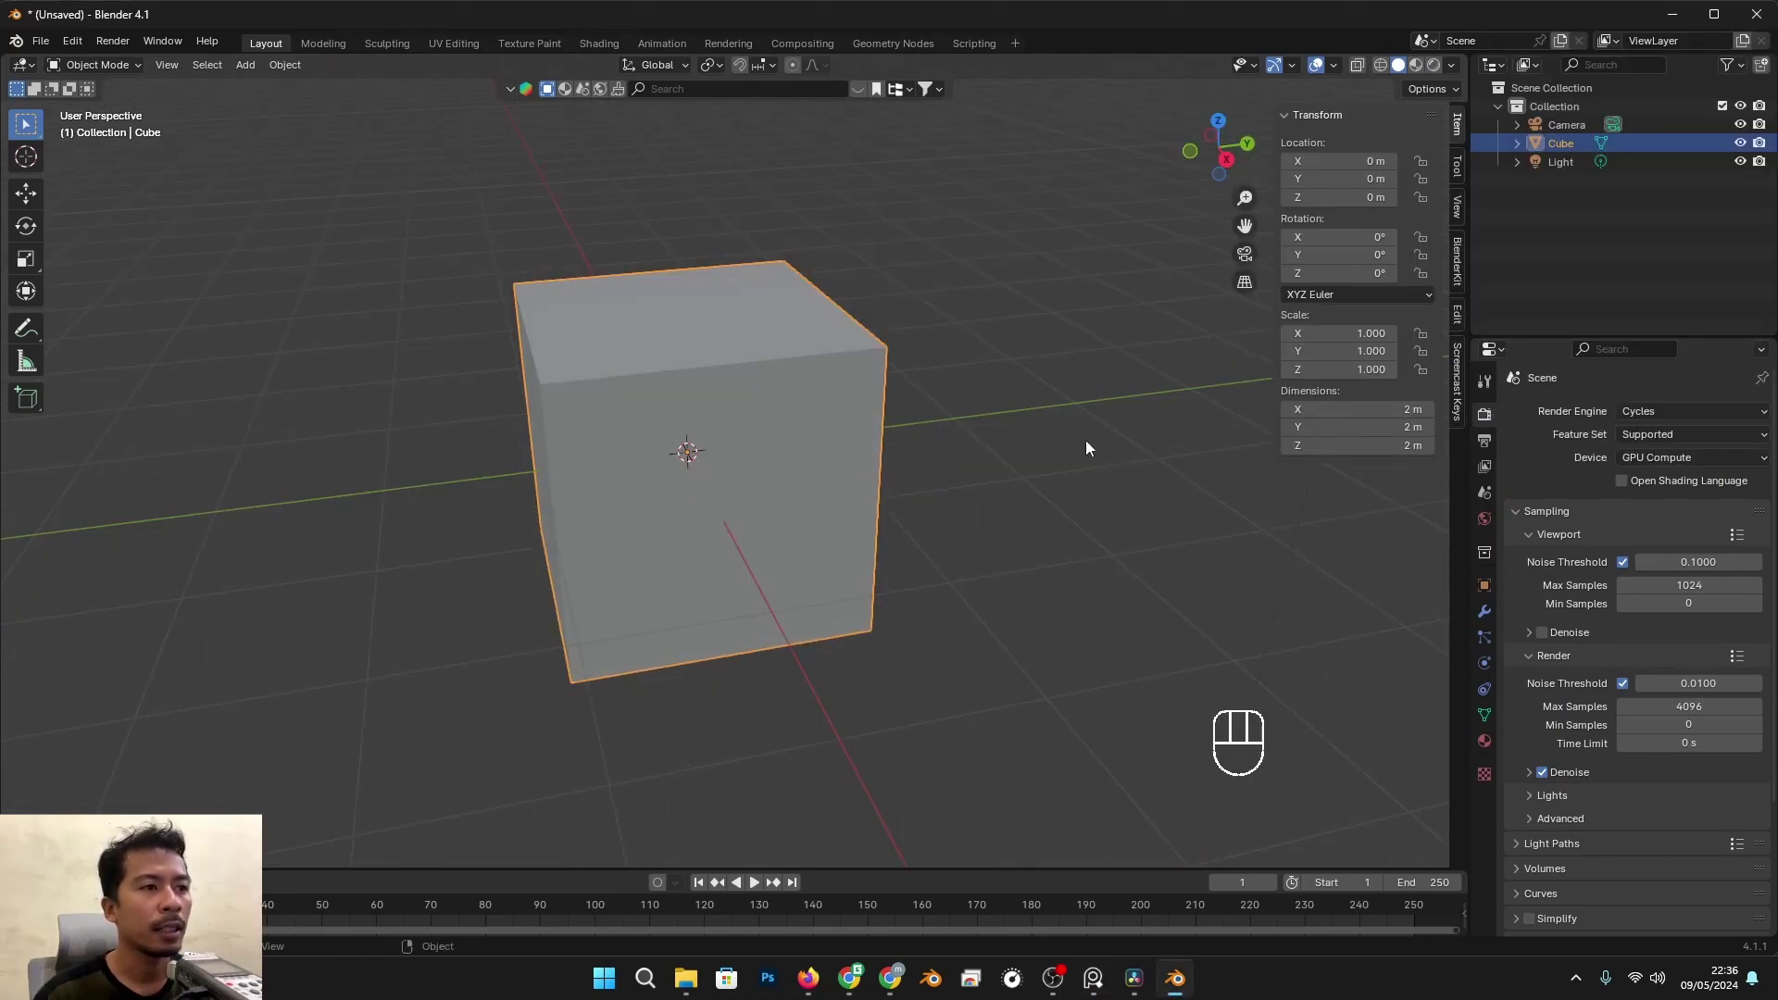
mouse_move(814, 452)
alt+shift+middle_down()
mouse_move(891, 454)
mouse_move(840, 457)
alt+shift+middle_up()
mouse_move(839, 457)
middle_down()
mouse_move(846, 476)
mouse_move(850, 461)
middle_up()
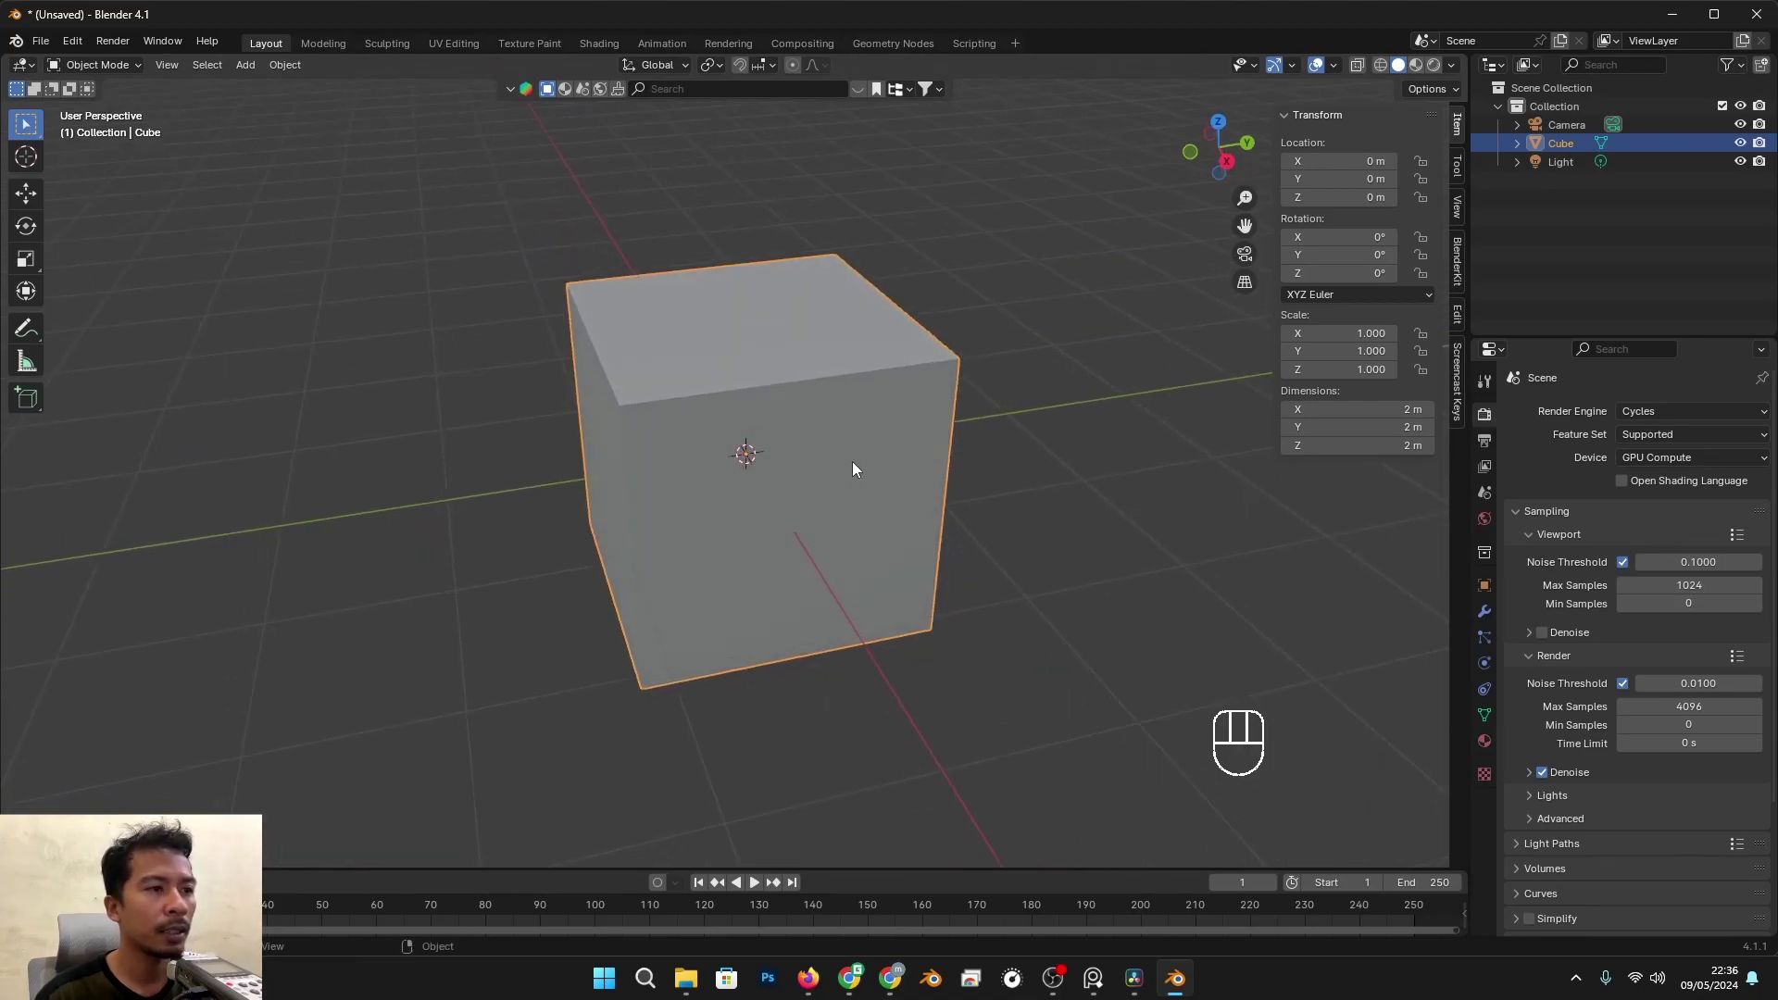
scroll(841, 461, down, 1)
key(x)
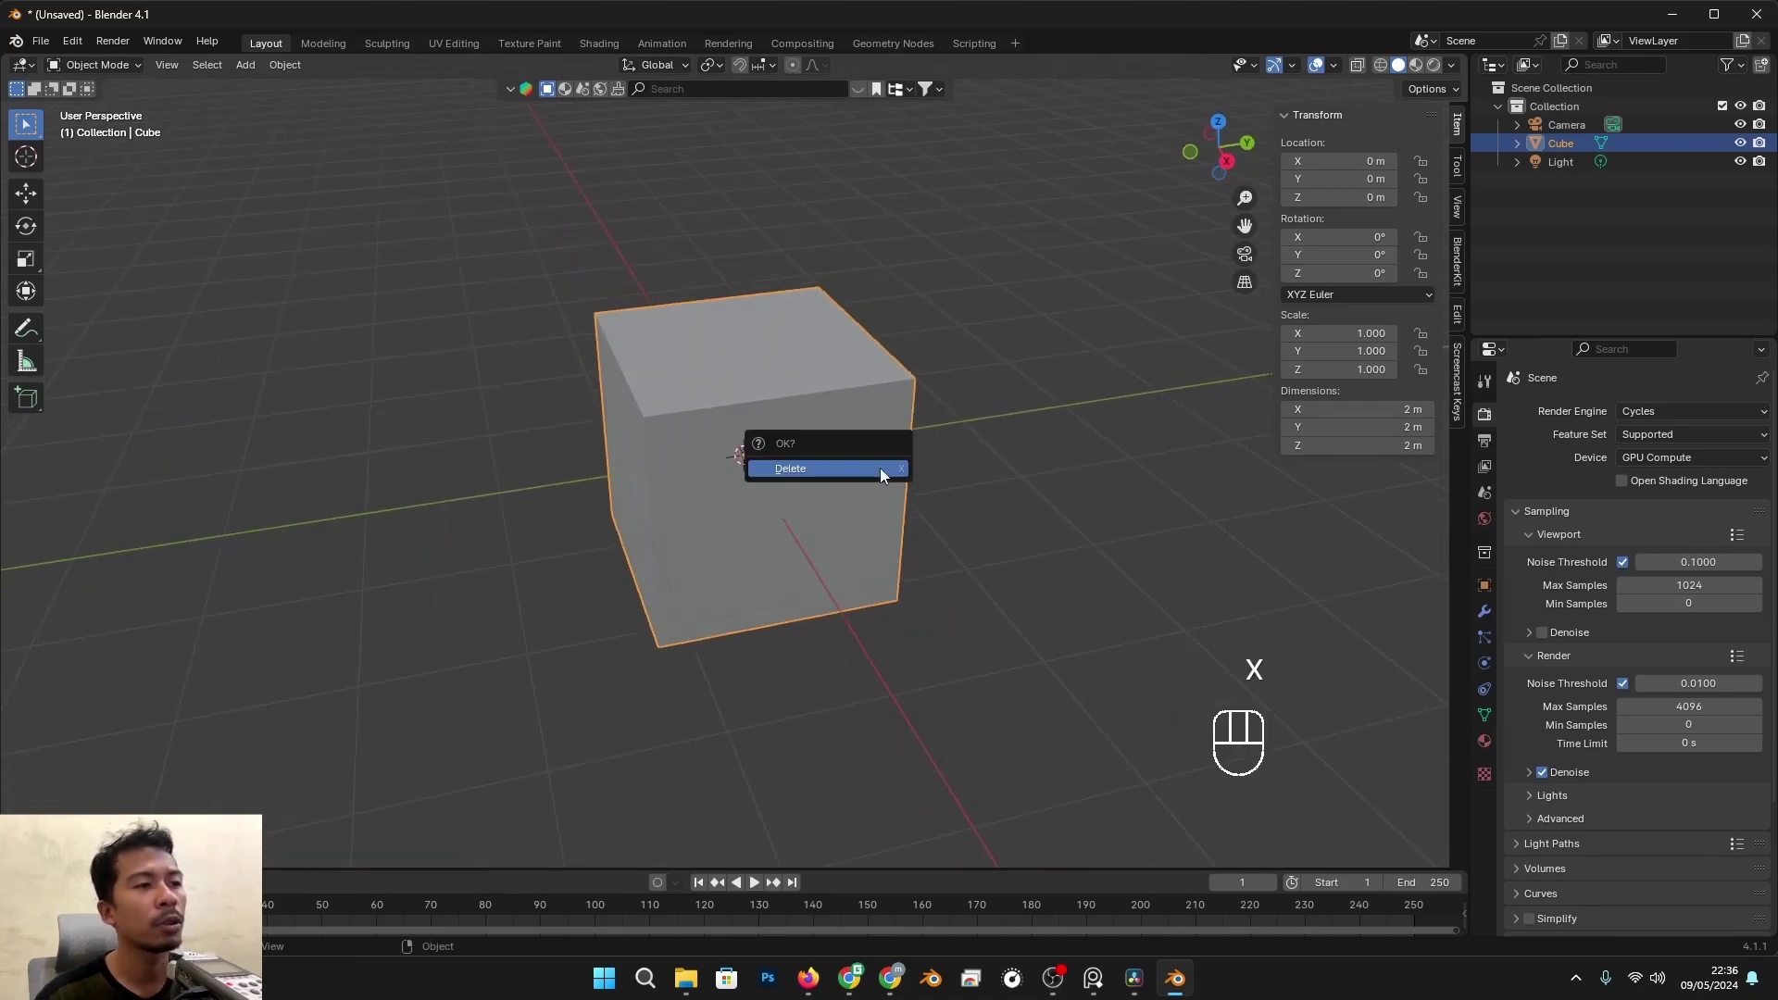
click(809, 470)
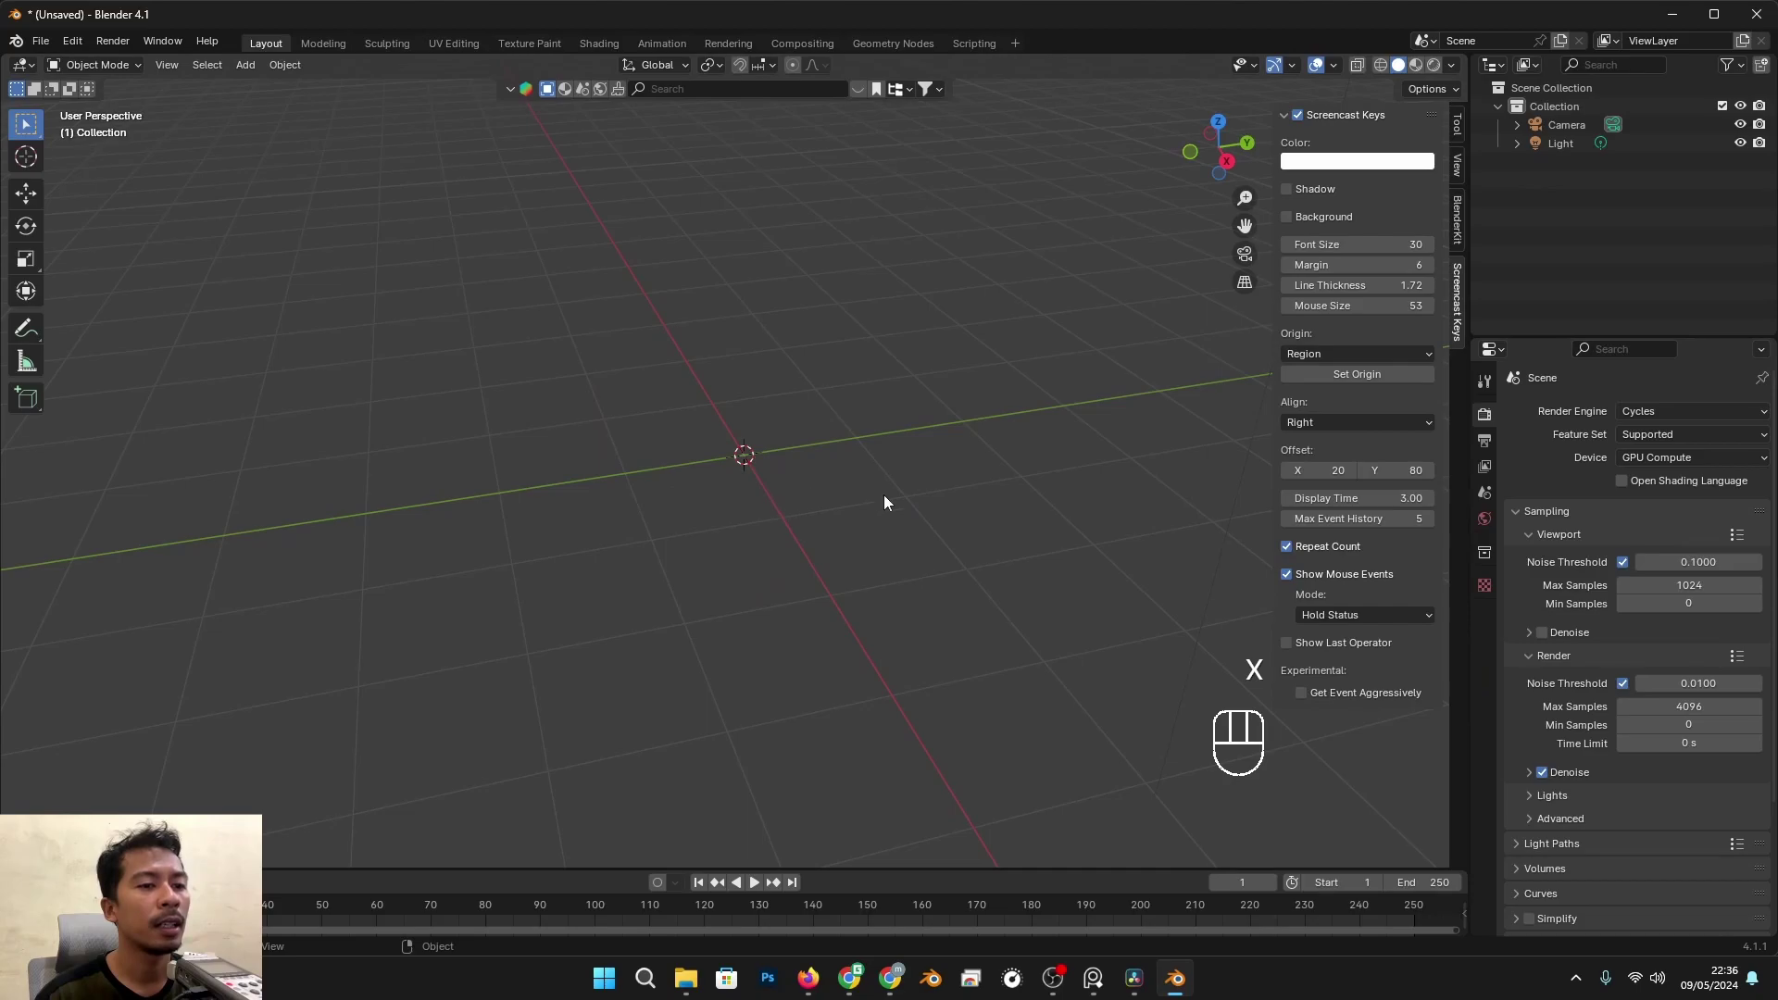
Step: Add a Path curve at the world origin and bring the reference board back to the front
key(shift+a)
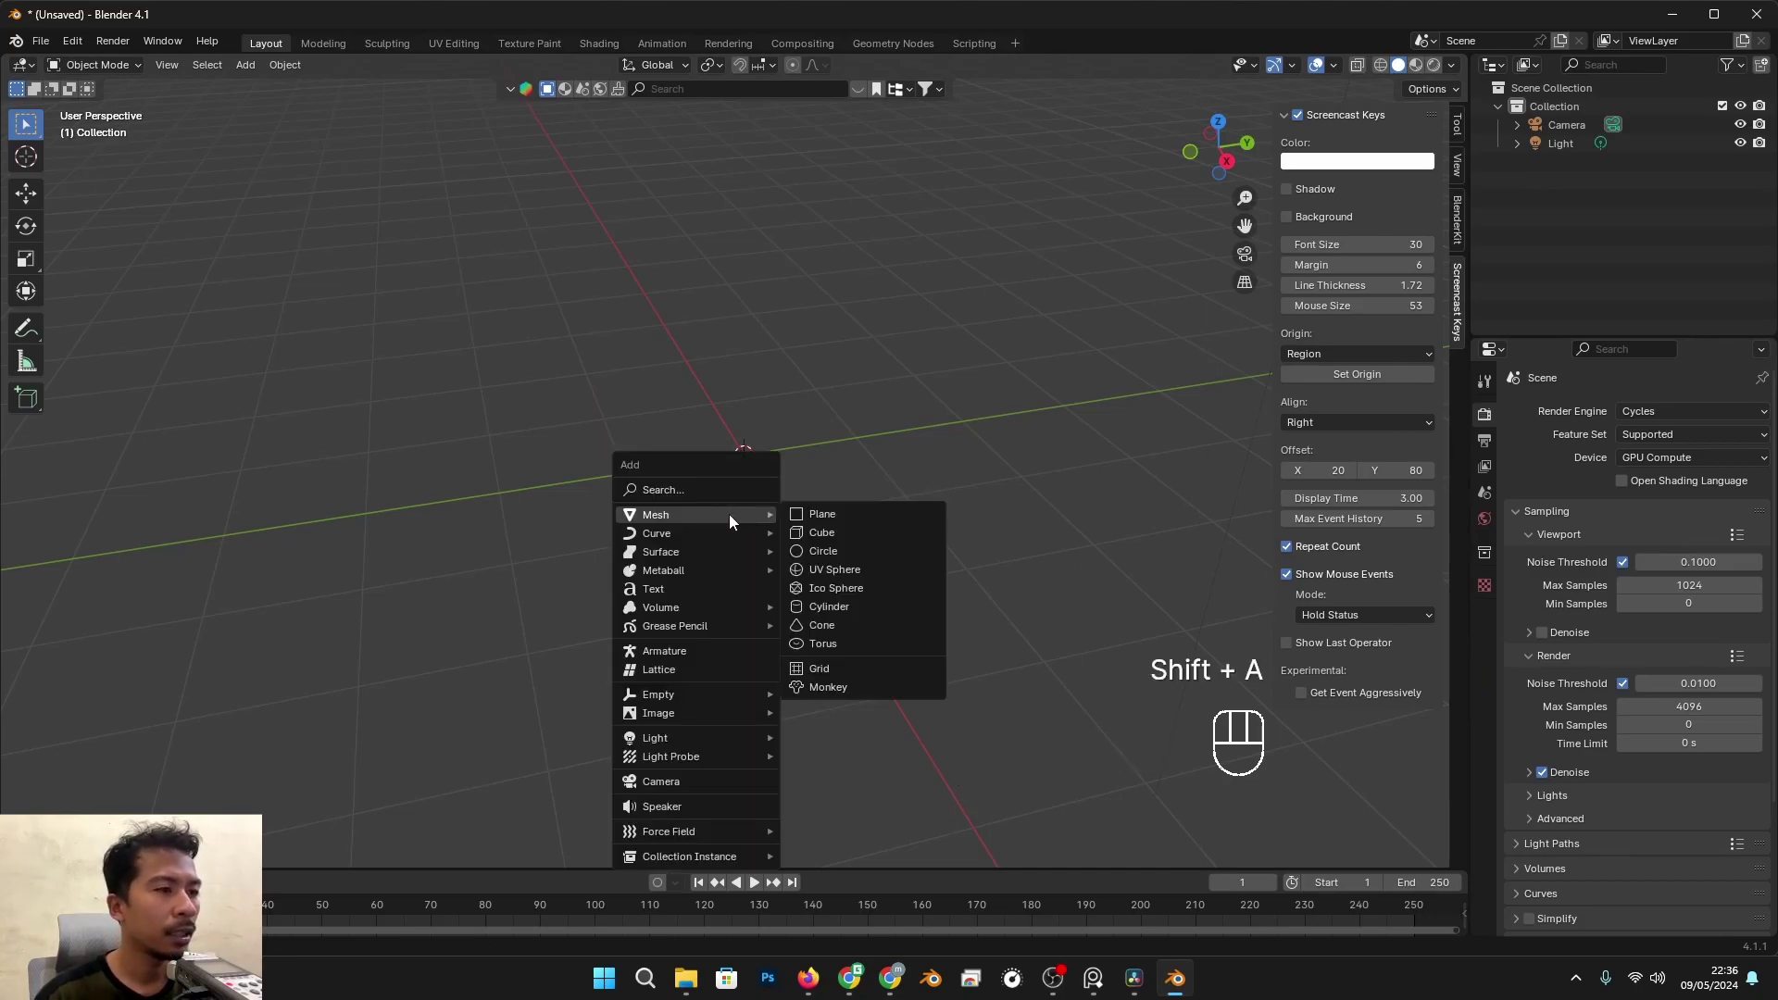
mouse_move(637, 538)
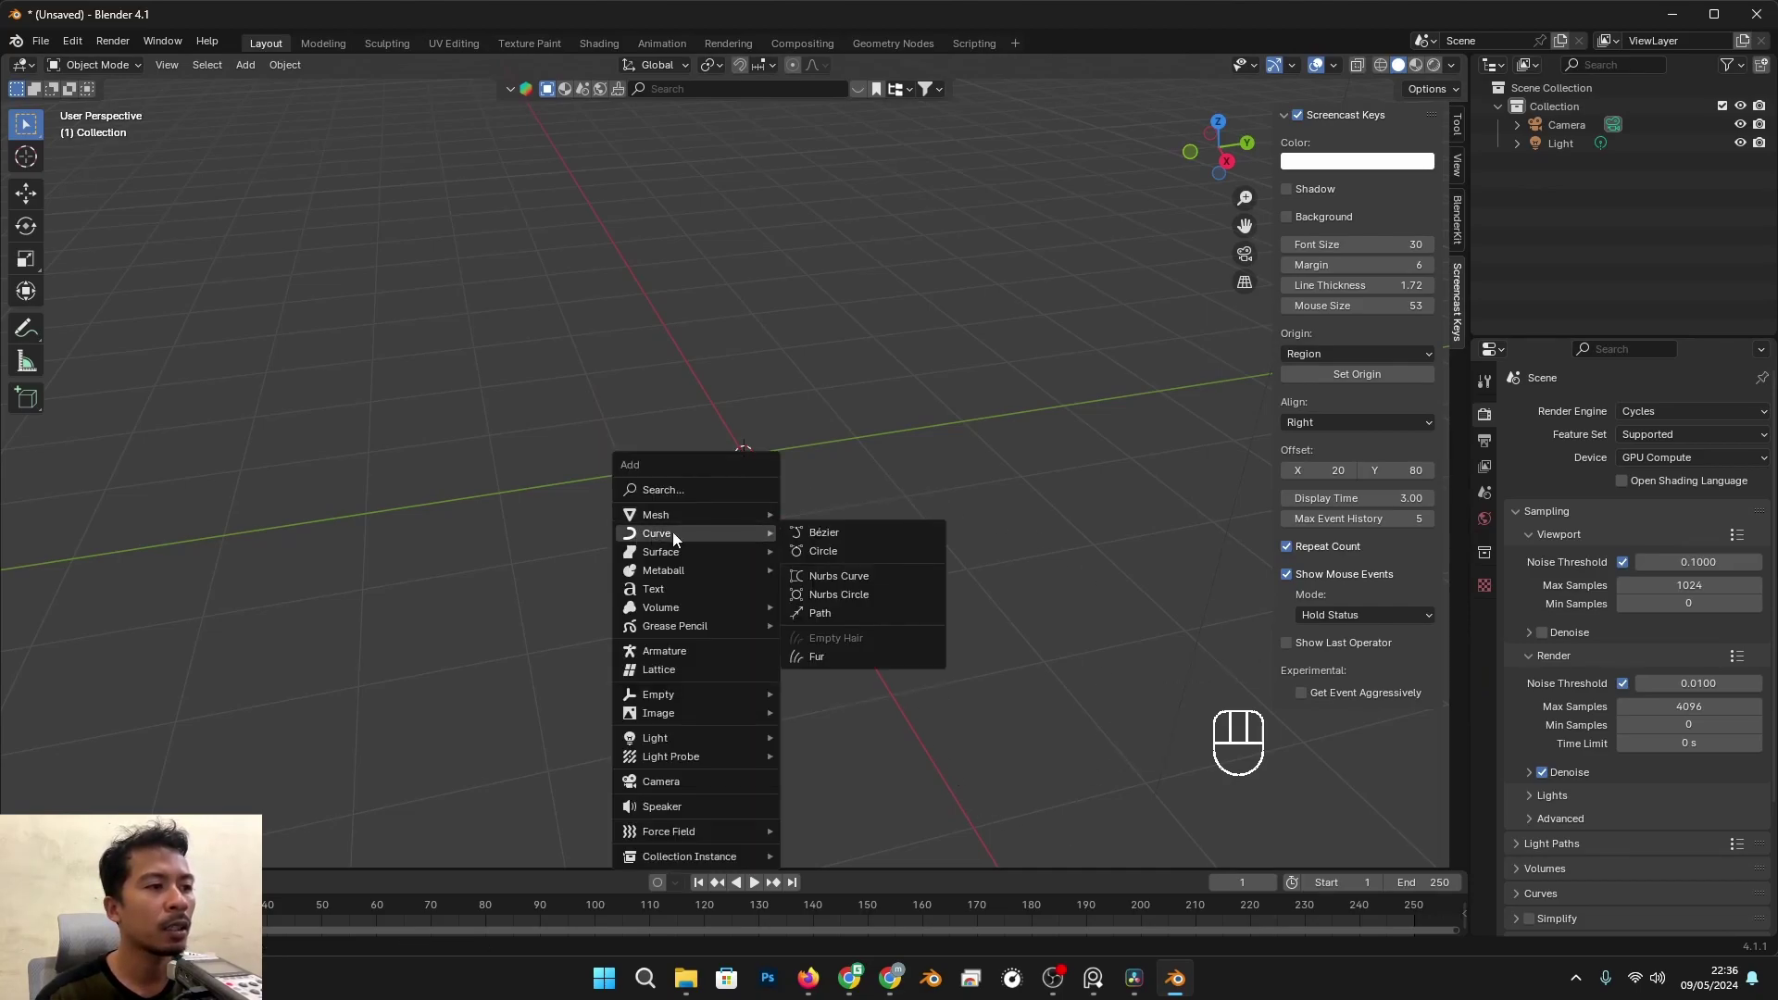
click(813, 614)
alt+middle_drag(782, 525, 746, 553)
click(1093, 978)
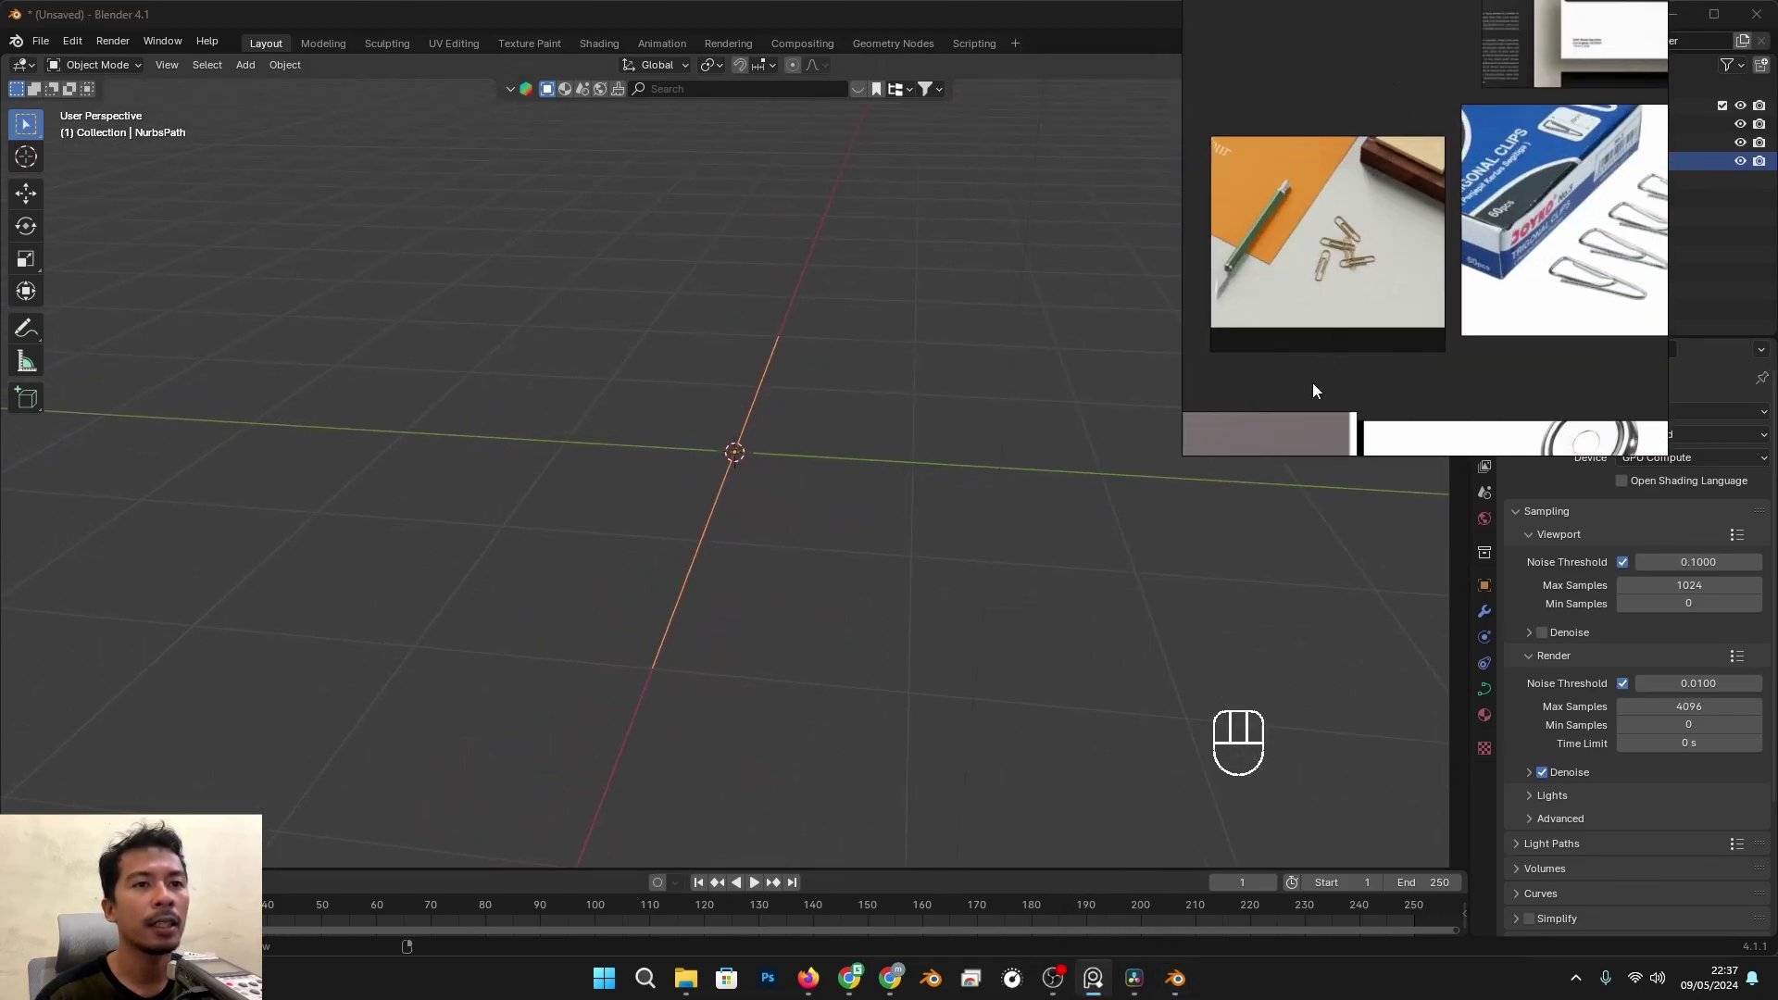
Step: Set the reference board window to stay always on top of other windows
scroll(1305, 389, up, 1)
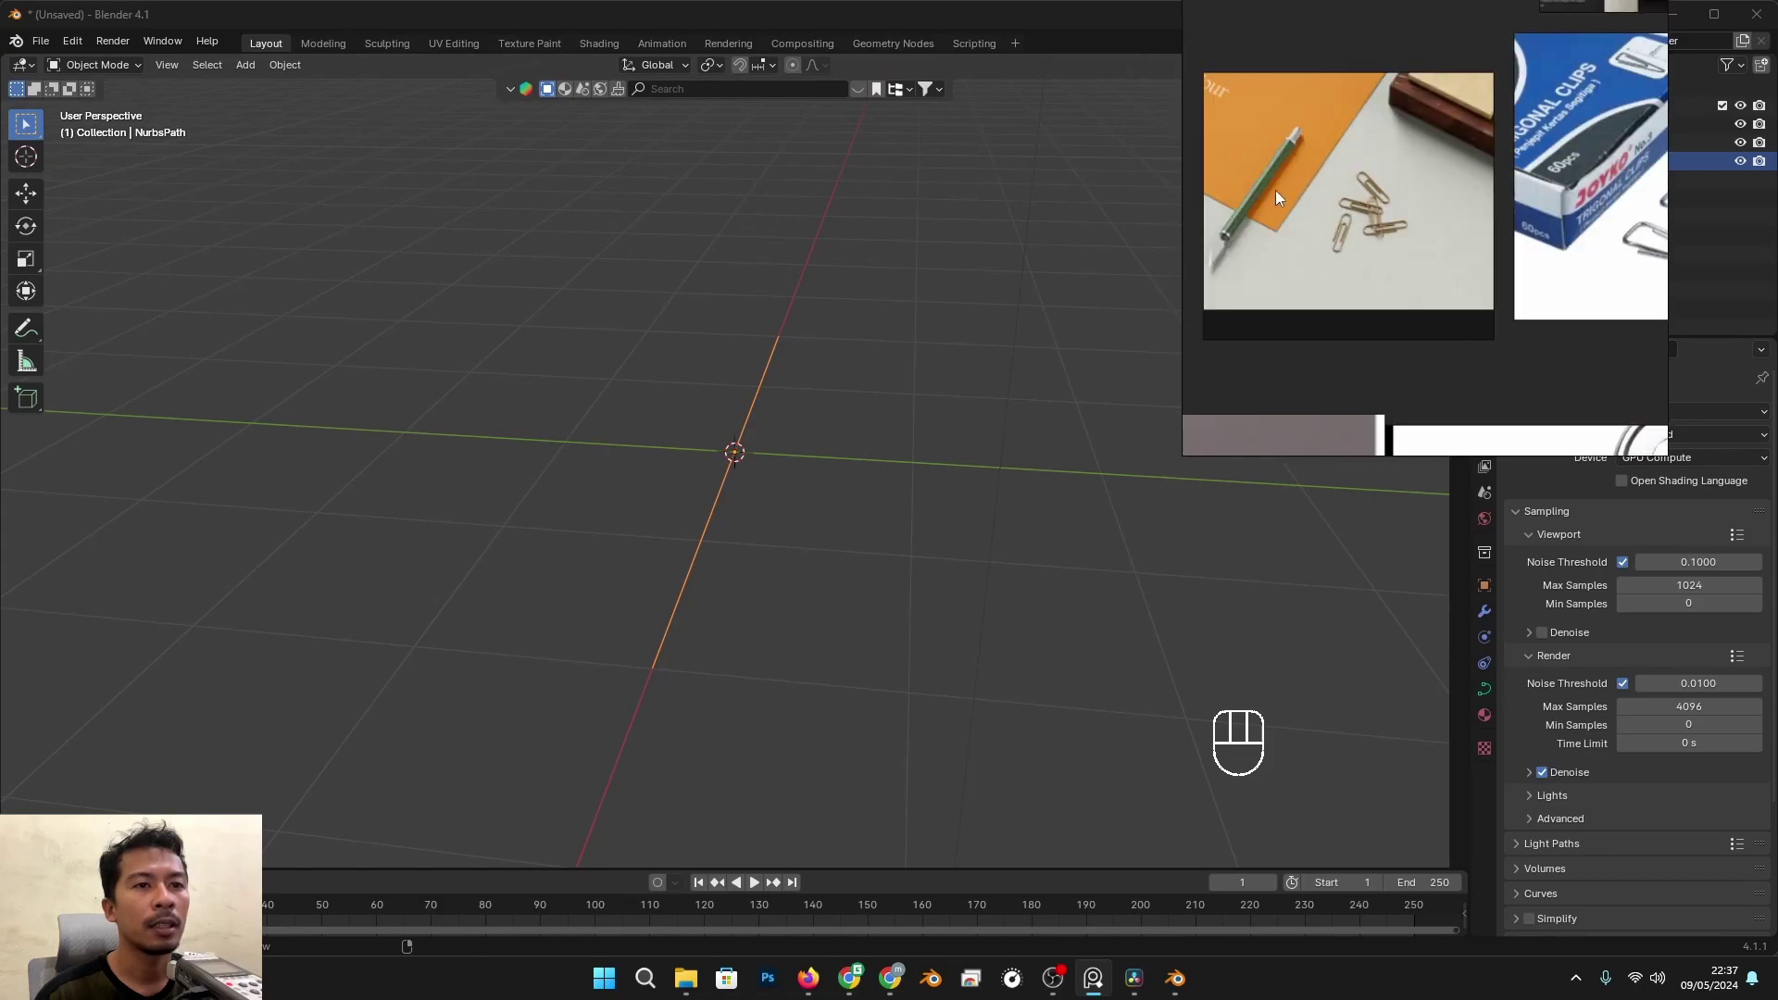
right_click(1311, 366)
mouse_move(1374, 576)
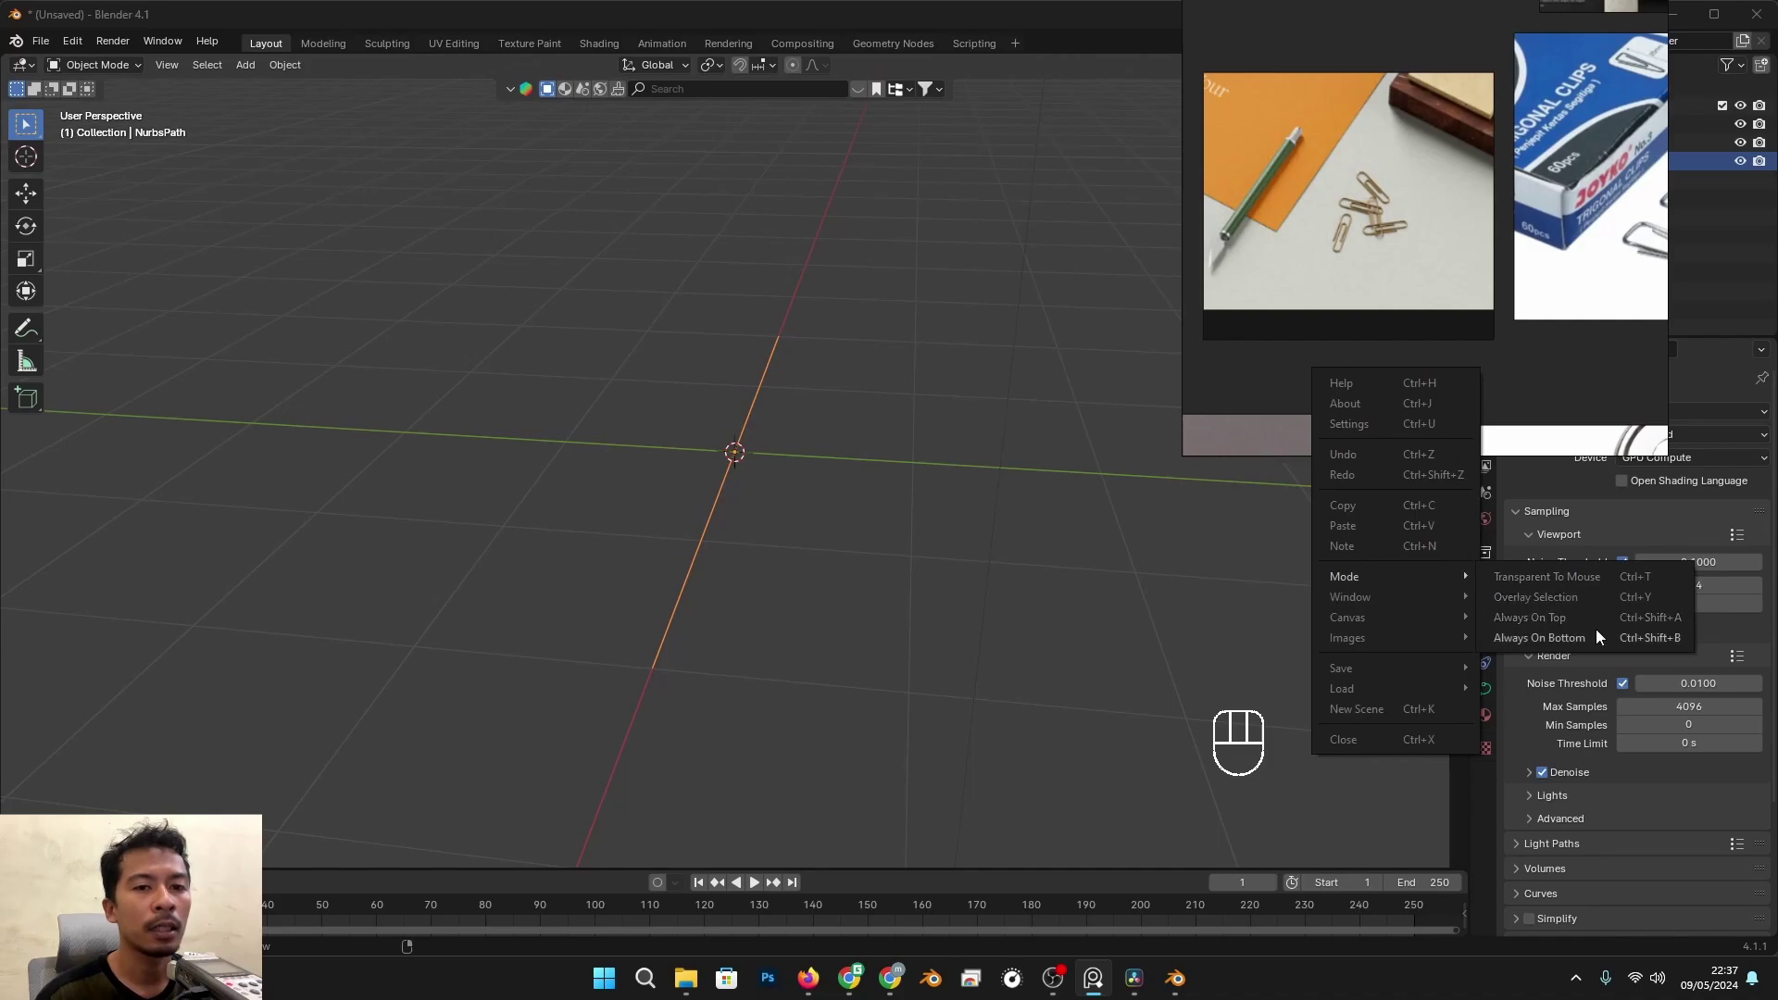
click(1511, 619)
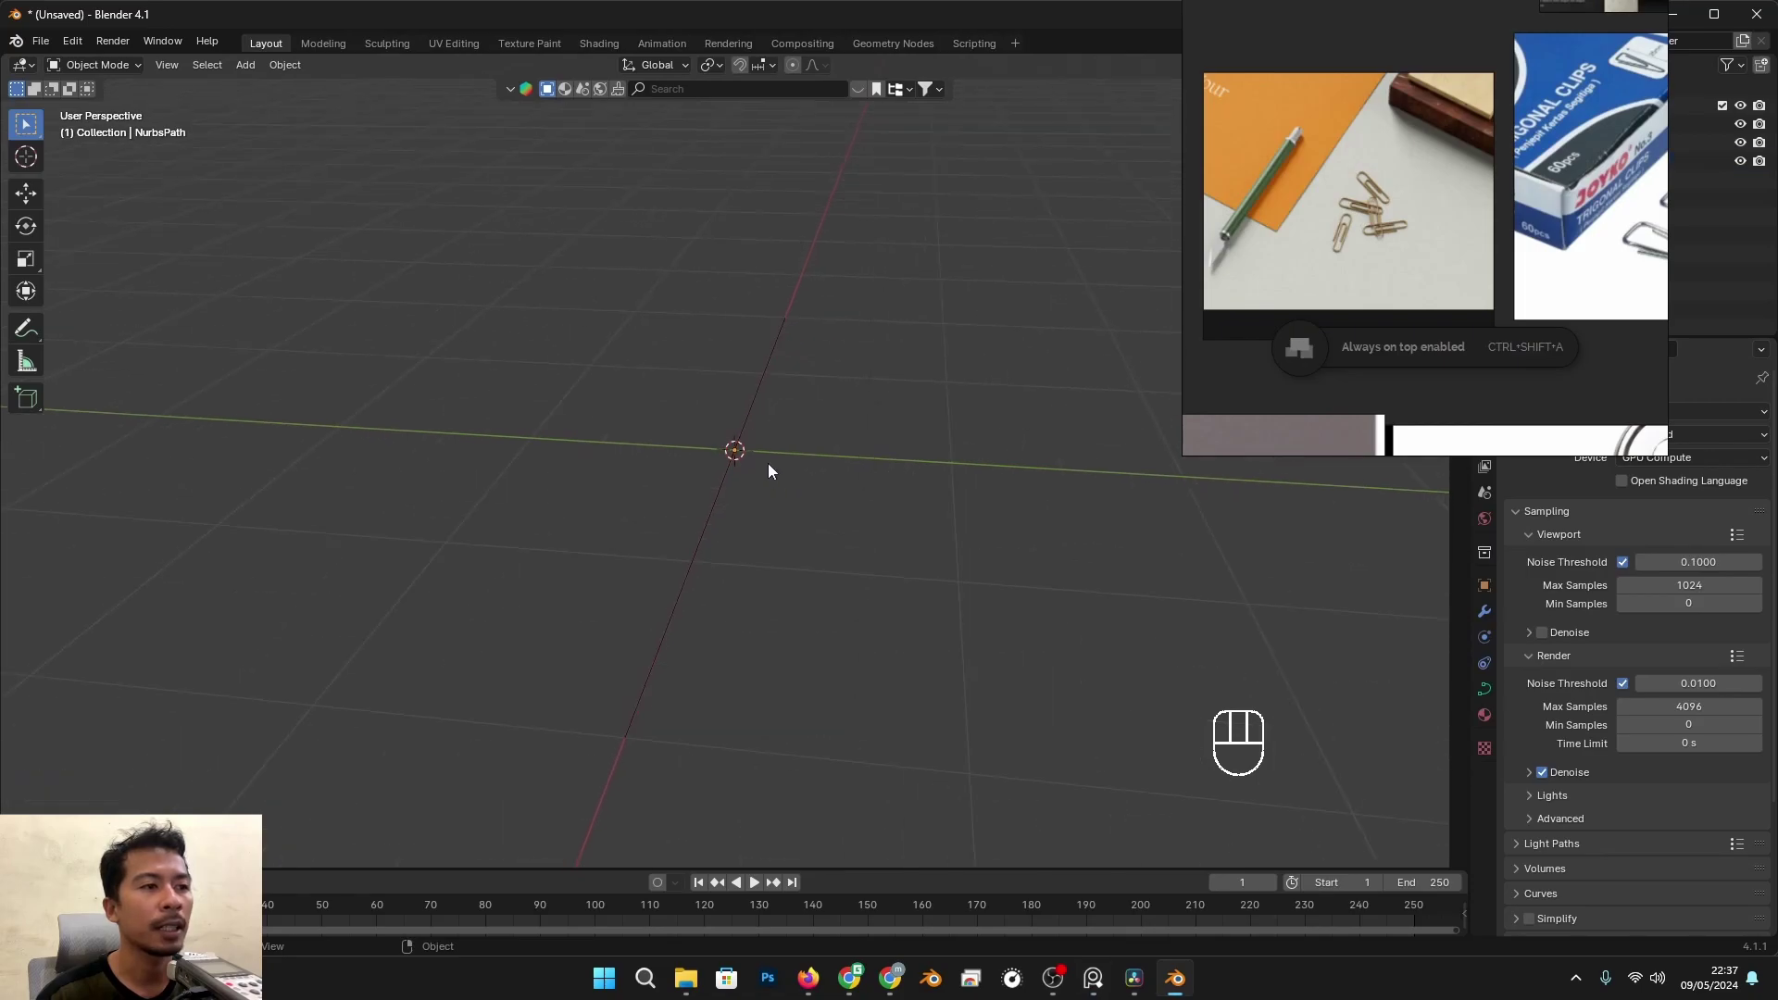
Step: Frame the golden paper clips close up on the reference board and shift its window clear of more of the viewport
drag(1230, 286, 1260, 239)
scroll(1331, 332, down, 2)
scroll(1328, 342, up, 4)
scroll(1327, 343, down, 2)
mouse_move(1315, 316)
right_down()
mouse_move(1118, 412)
mouse_move(1253, 401)
mouse_move(1385, 350)
mouse_move(1326, 331)
mouse_move(1346, 232)
mouse_move(1248, 252)
mouse_move(1353, 272)
mouse_move(1336, 336)
right_up()
scroll(1444, 268, up, 5)
scroll(741, 446, down, 3)
Step: Enter Edit Mode on the path and duplicate its points along Y to make a second, closely spaced parallel line
click(731, 453)
alt+drag(732, 455, 870, 435)
key(Tab)
key(Tab)
key(Tab)
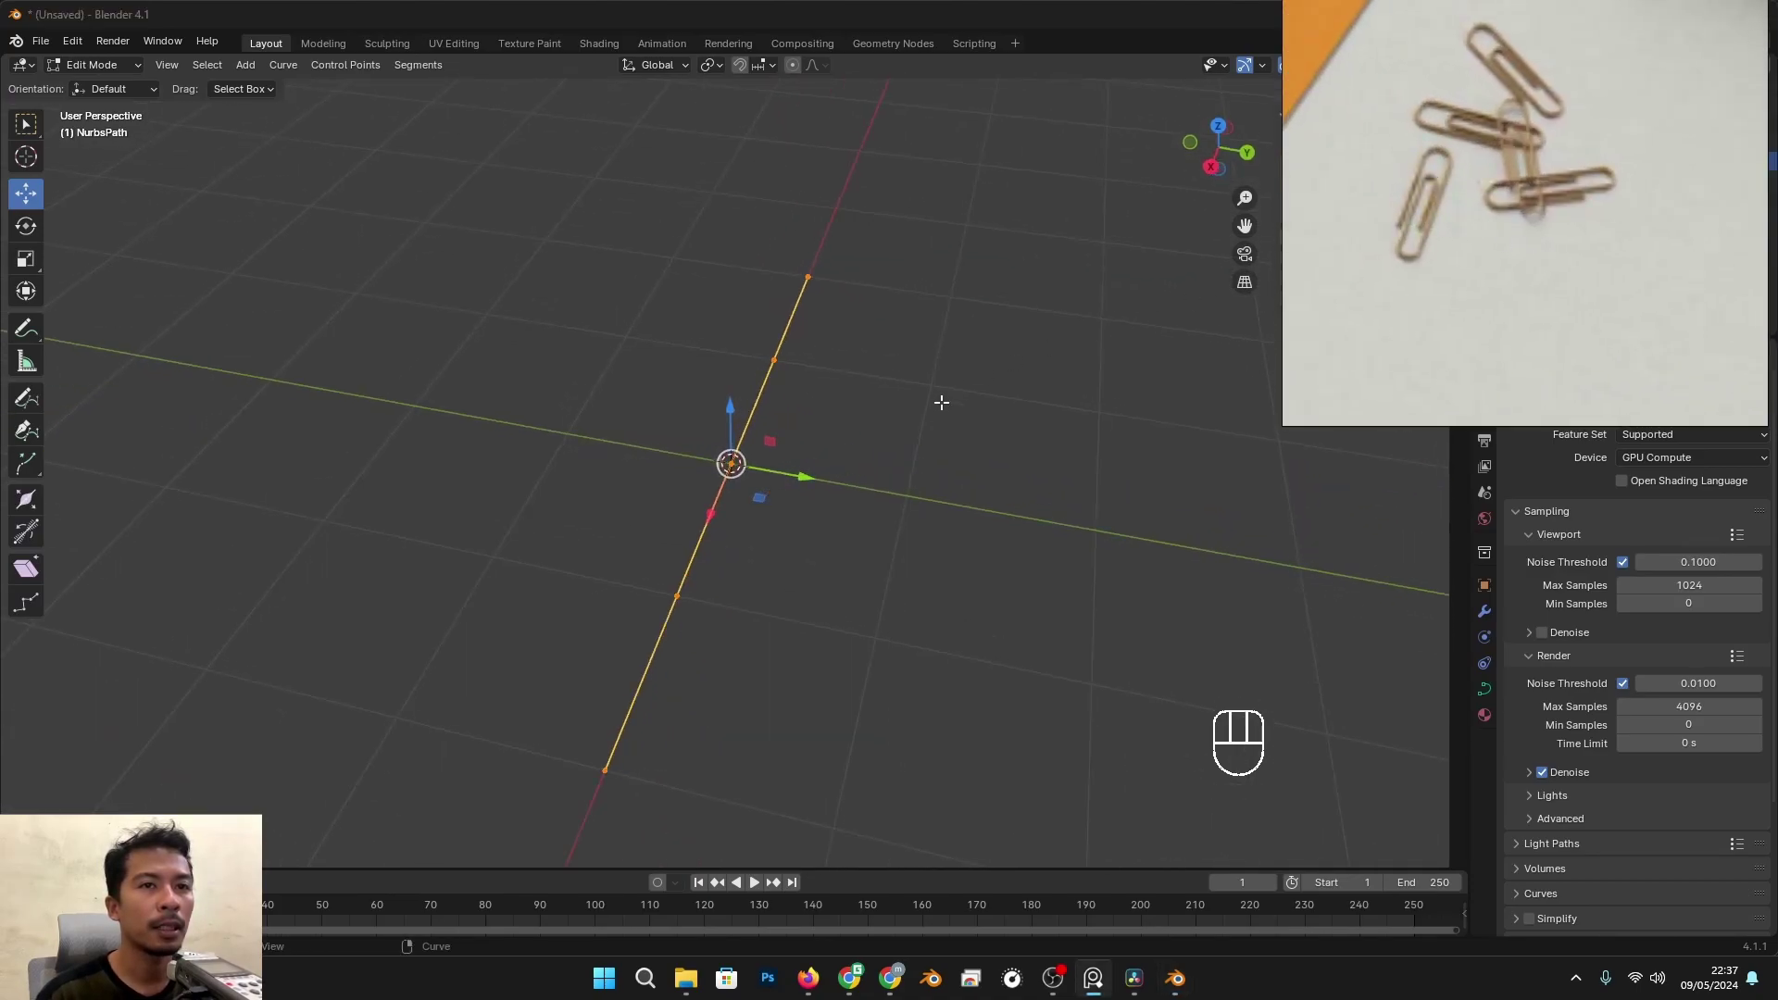
alt+drag(852, 504, 717, 412)
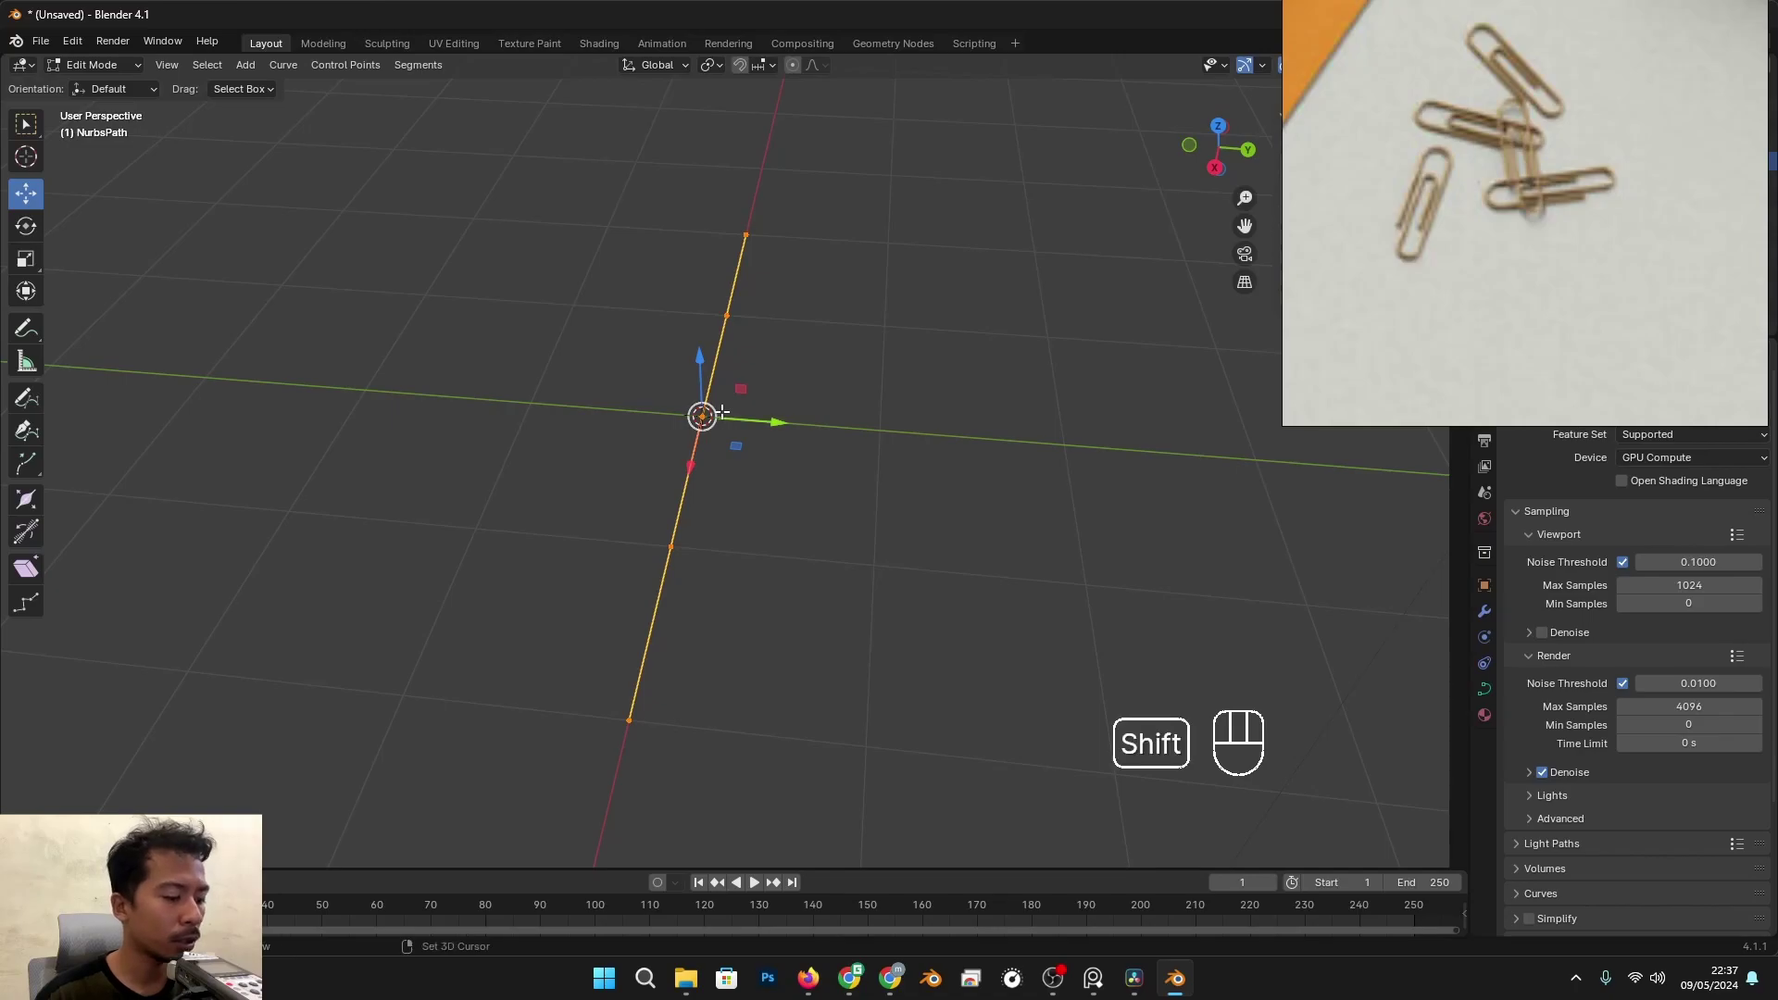
key(shift+d)
key(x)
key(y)
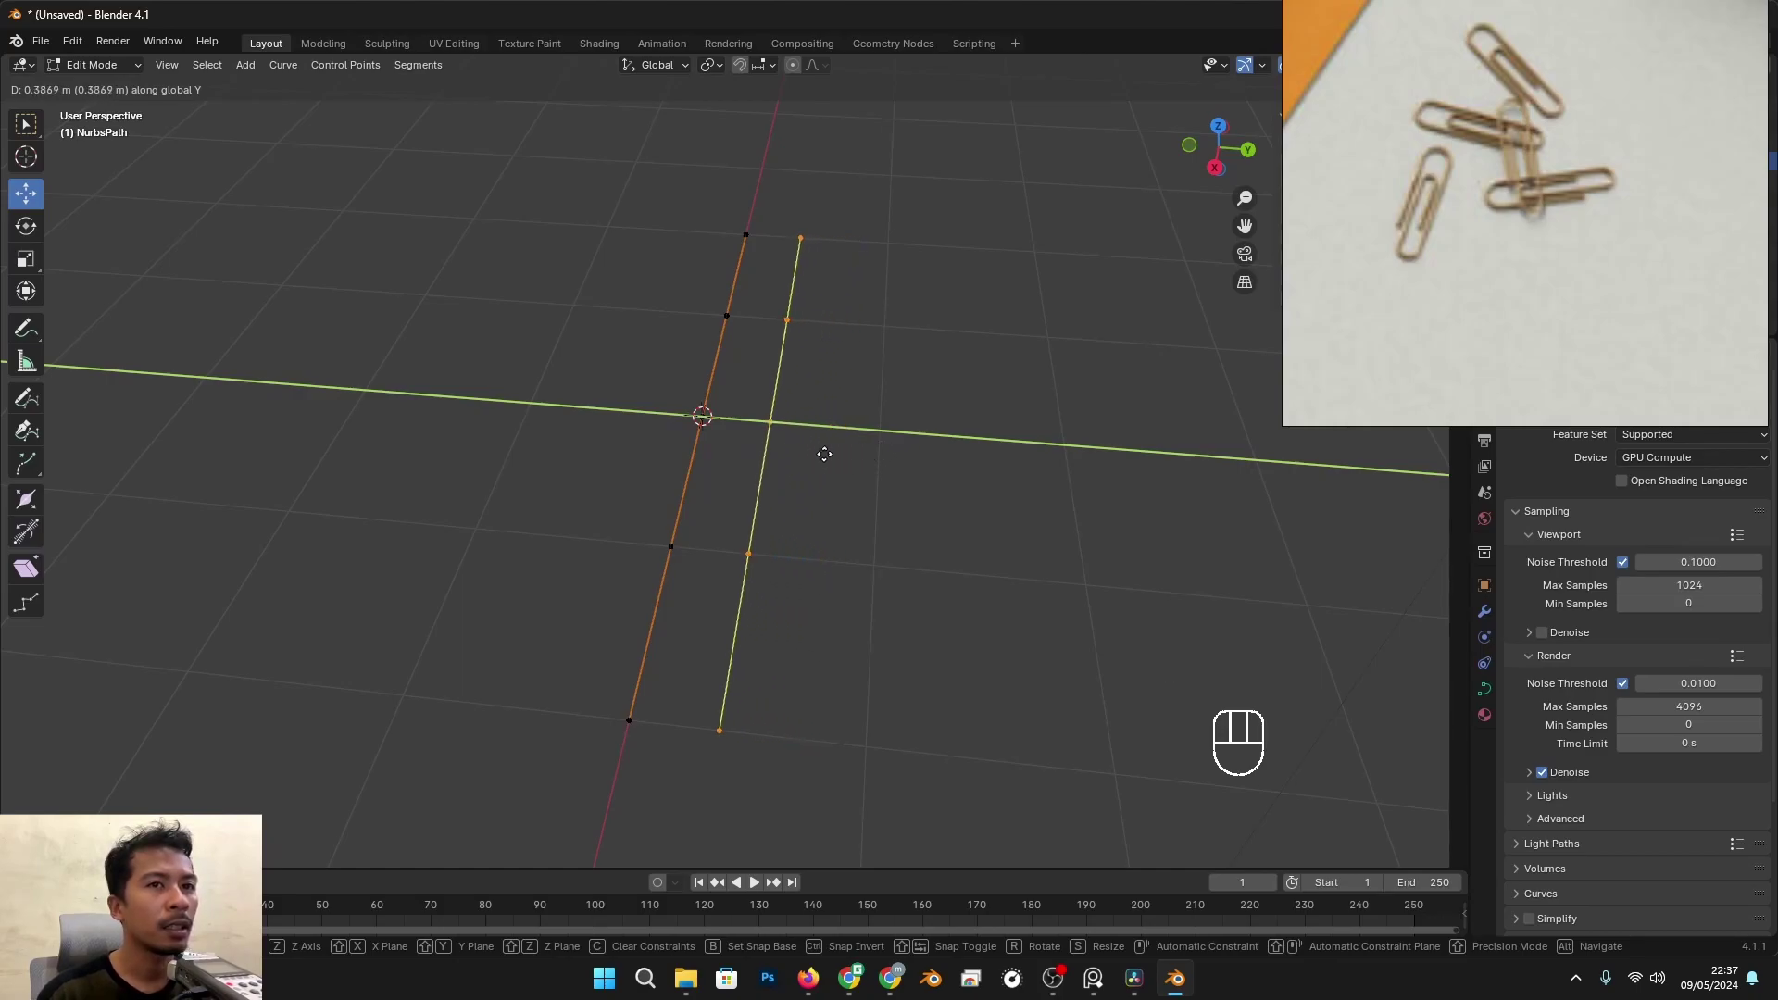
click(803, 453)
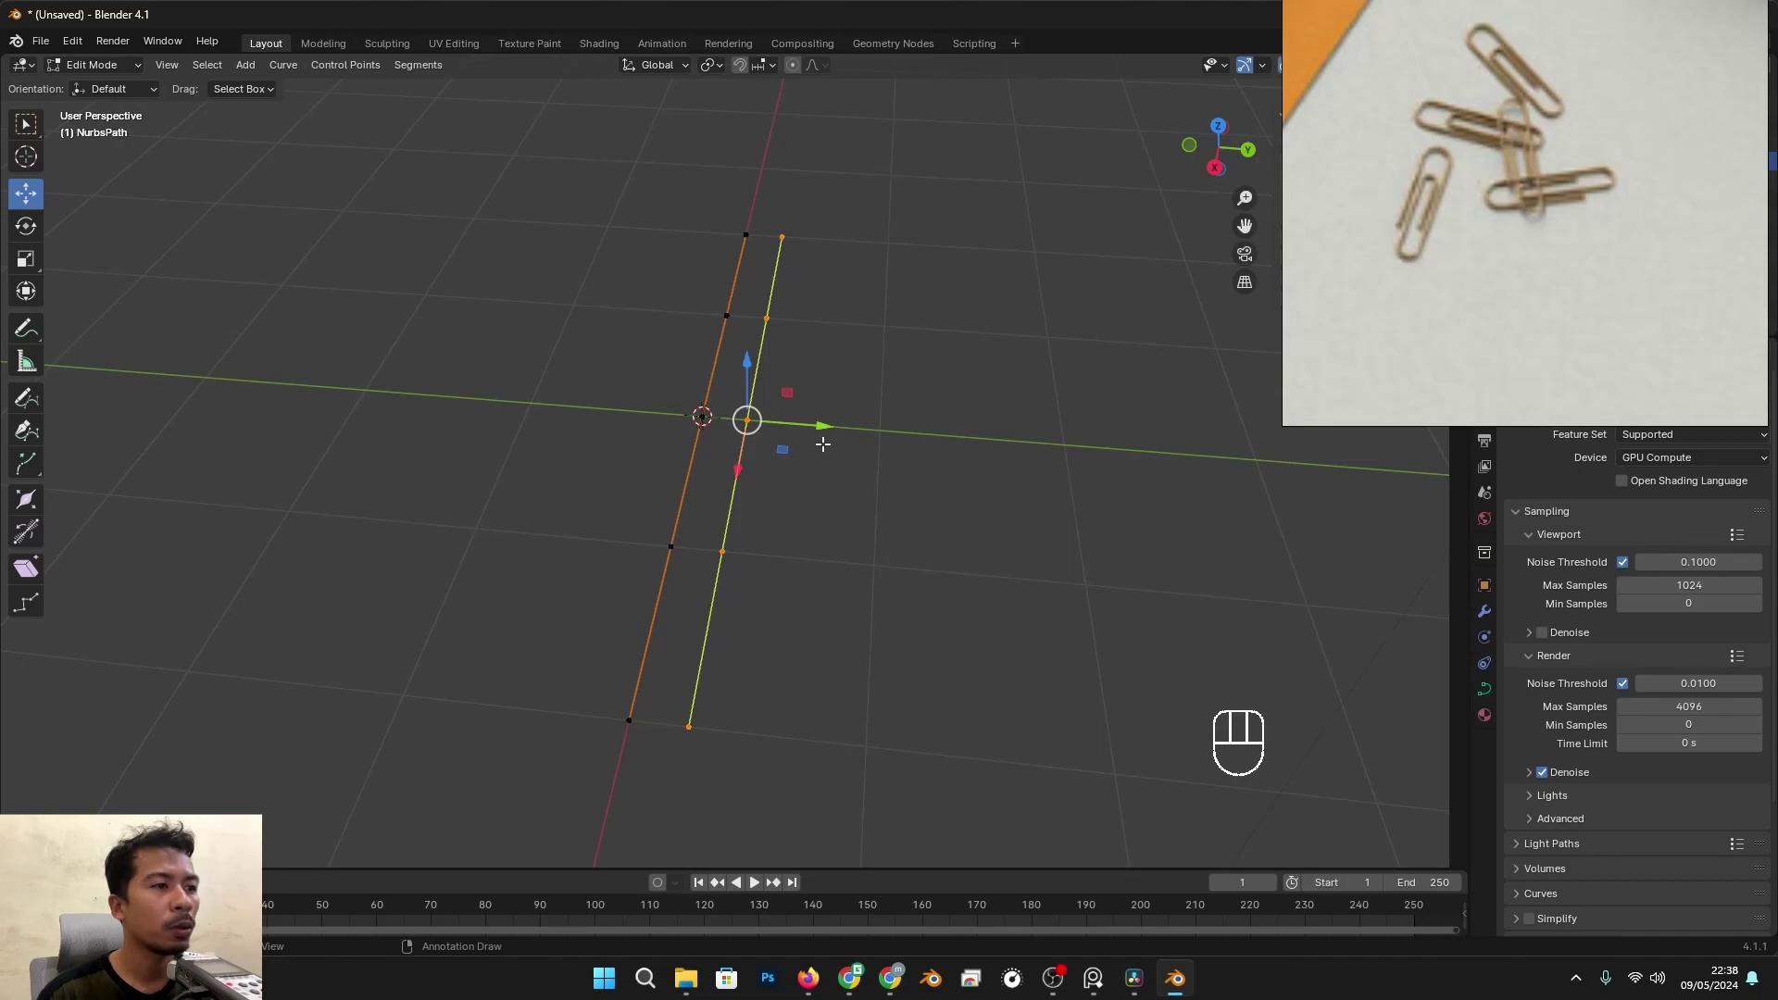
Step: Select all points of both lines and duplicate them along Y to make four parallel lines
shift+click(702, 416)
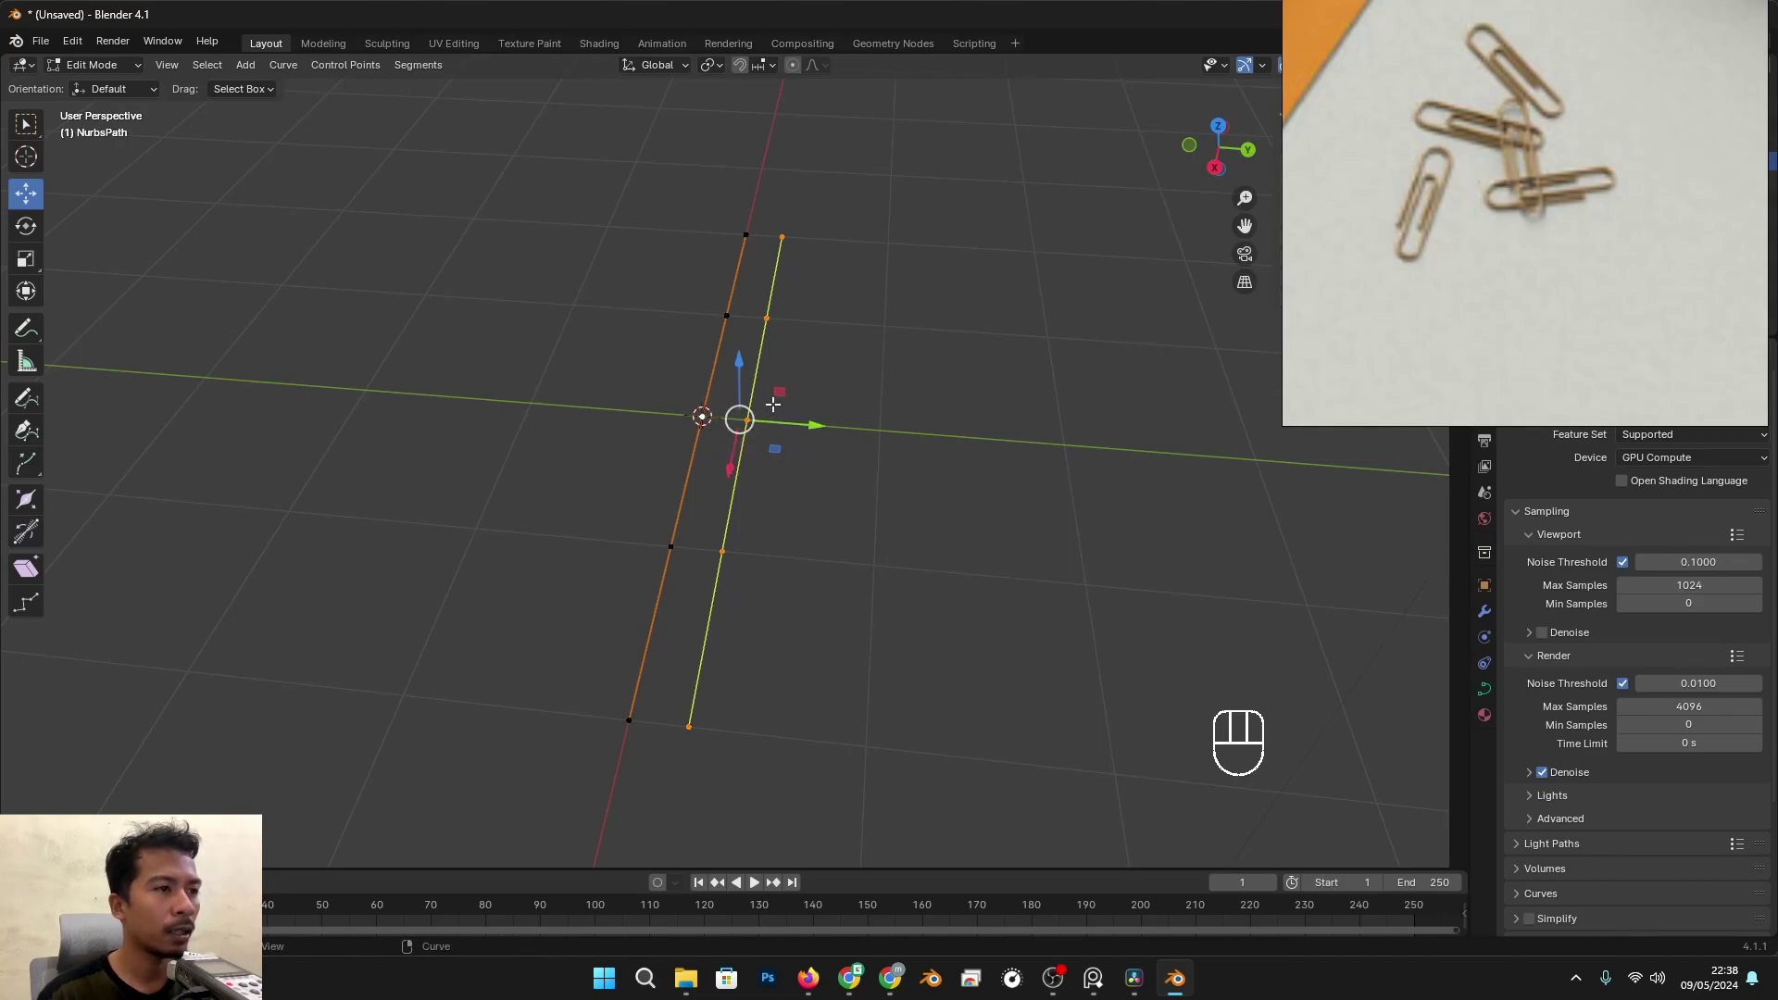
drag(644, 220, 848, 746)
drag(477, 248, 970, 752)
drag(361, 216, 1052, 713)
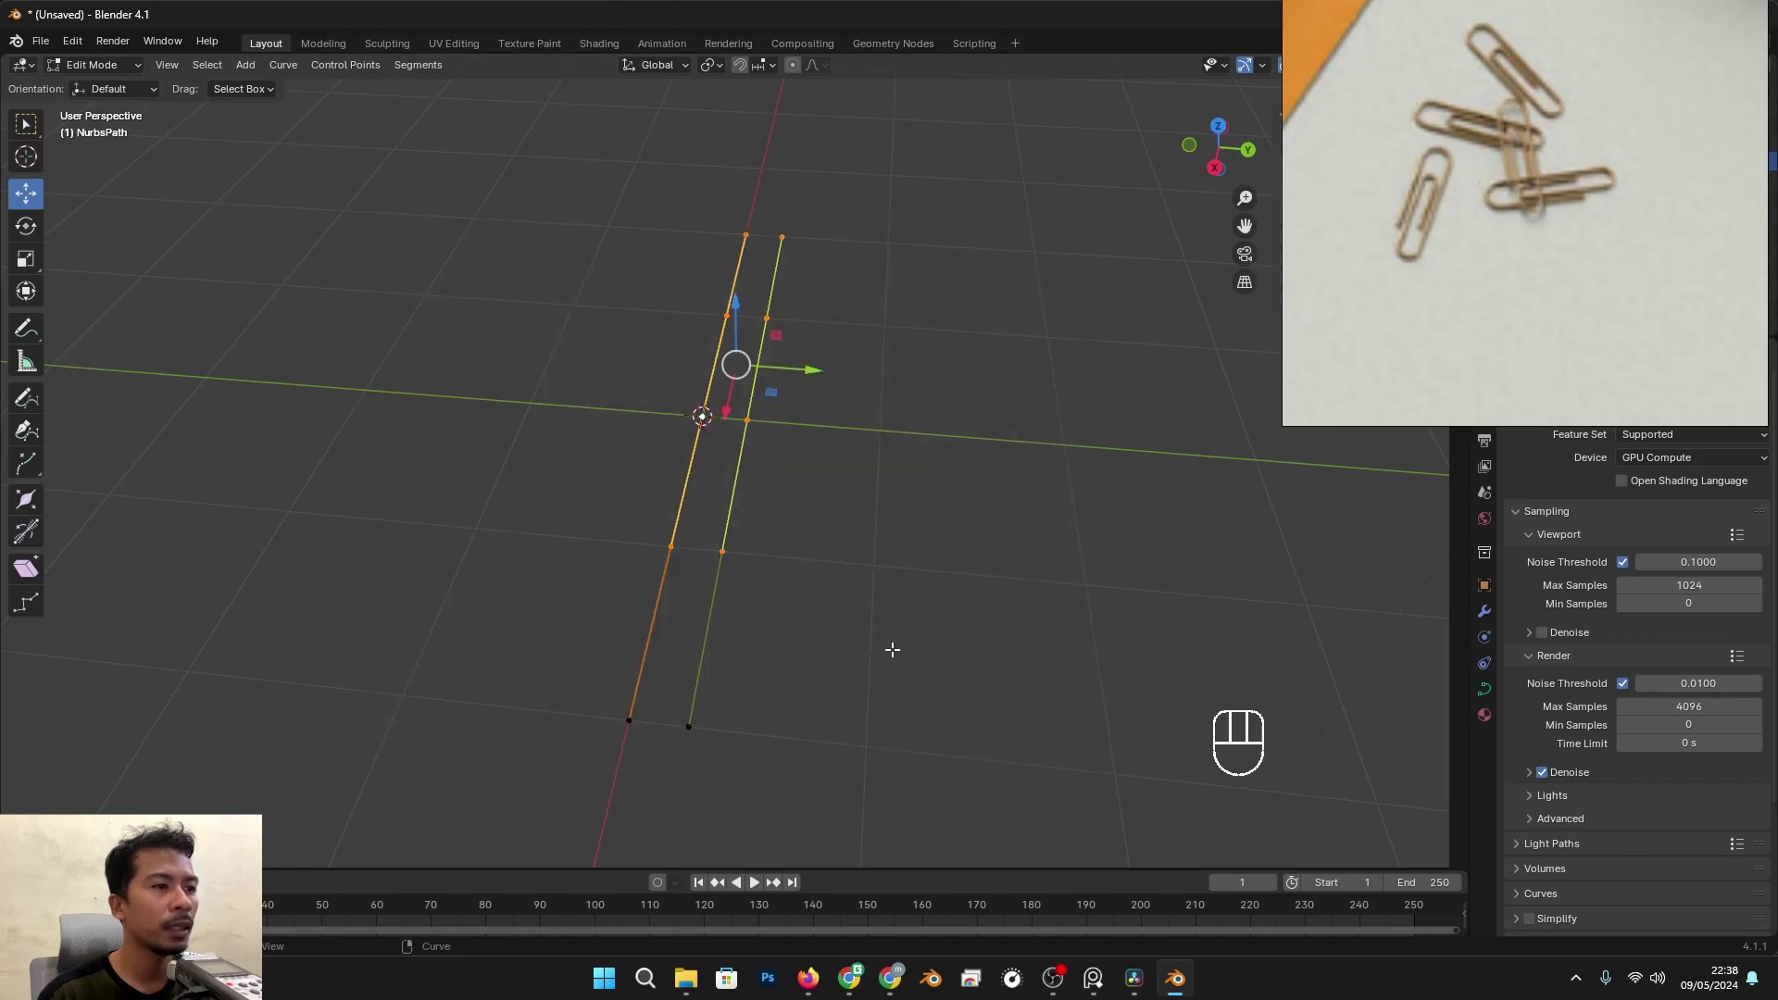
drag(520, 250, 1000, 768)
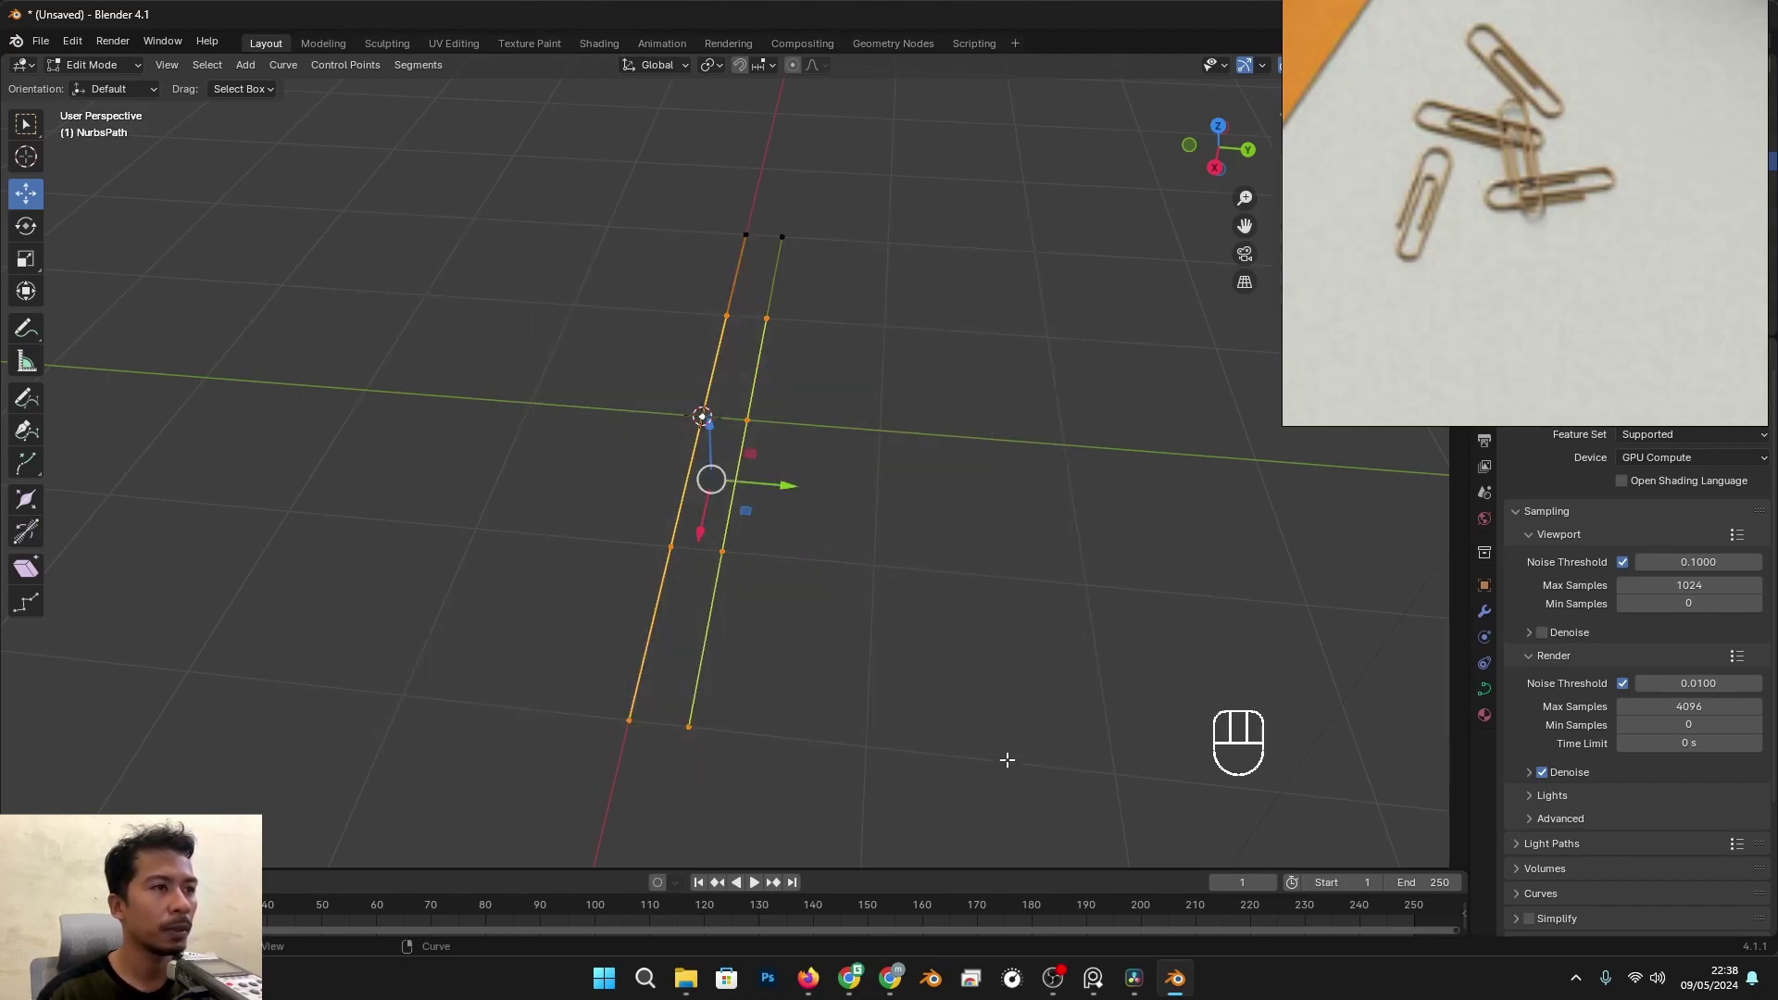
shift+click(743, 236)
shift+click(840, 224)
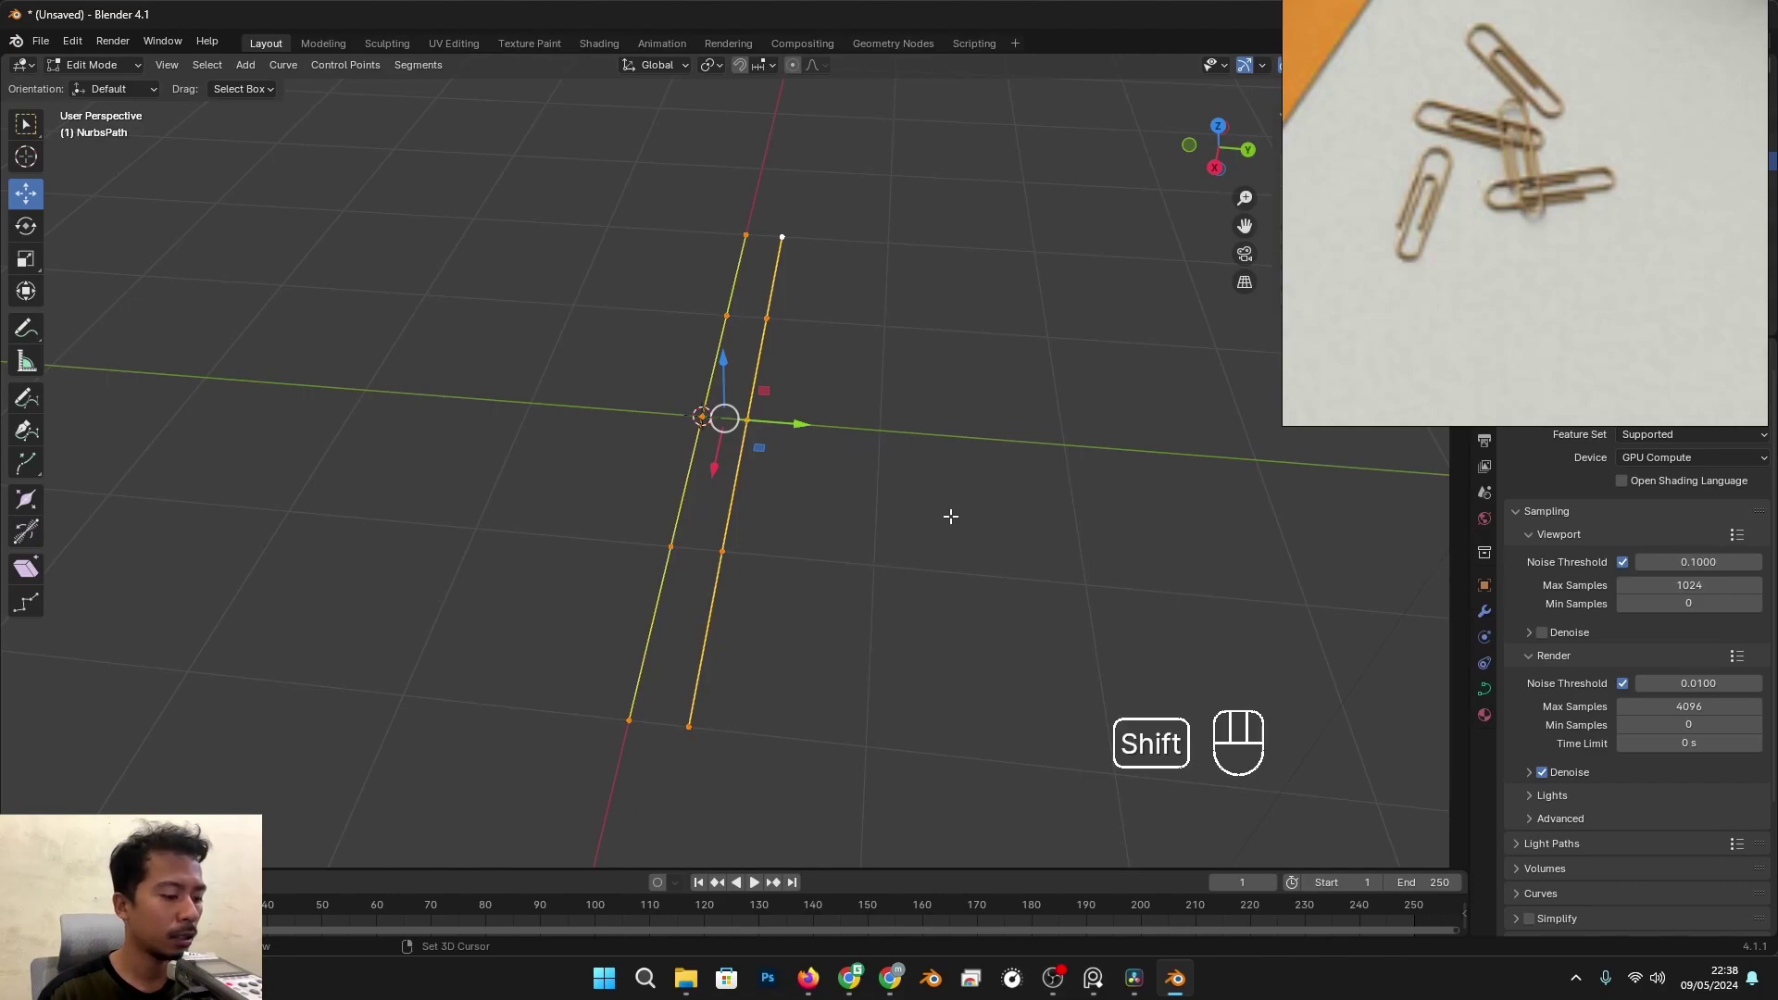
key(shift+d)
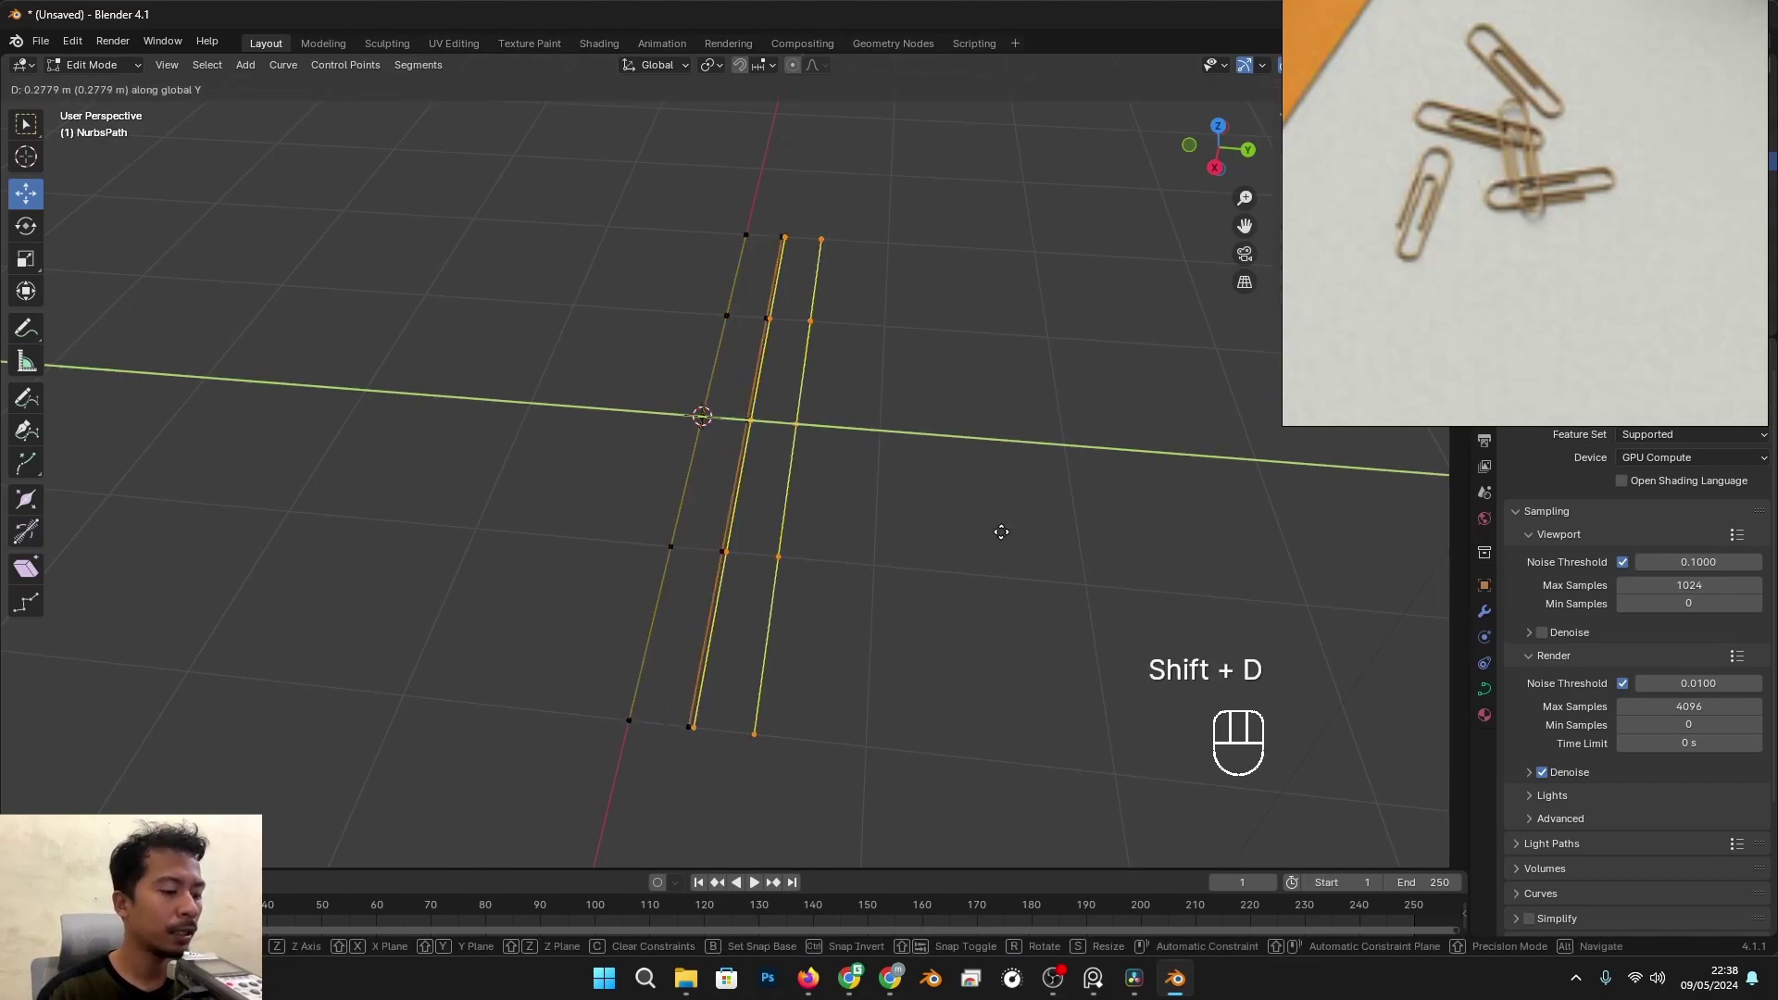
click(1061, 564)
Step: Shorten the two inner lines by moving the last two points at their -X ends inward along X
alt+middle_drag(1059, 559, 771, 464)
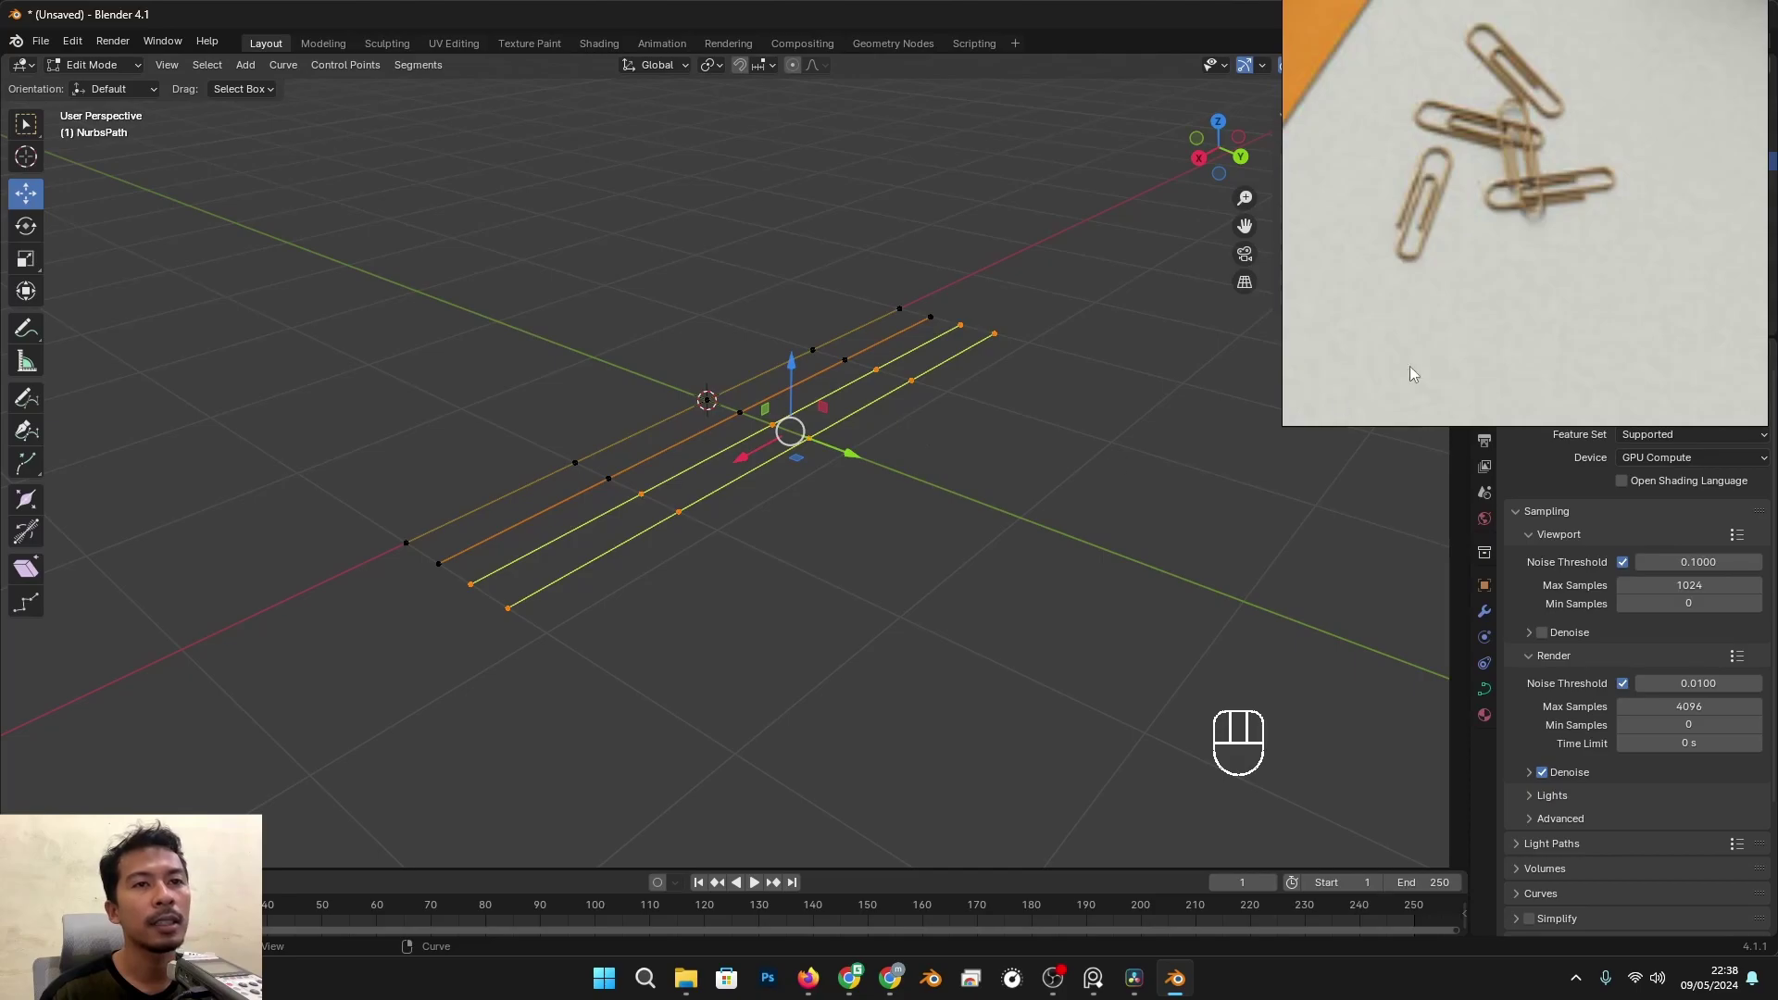
scroll(1340, 403, up, 1)
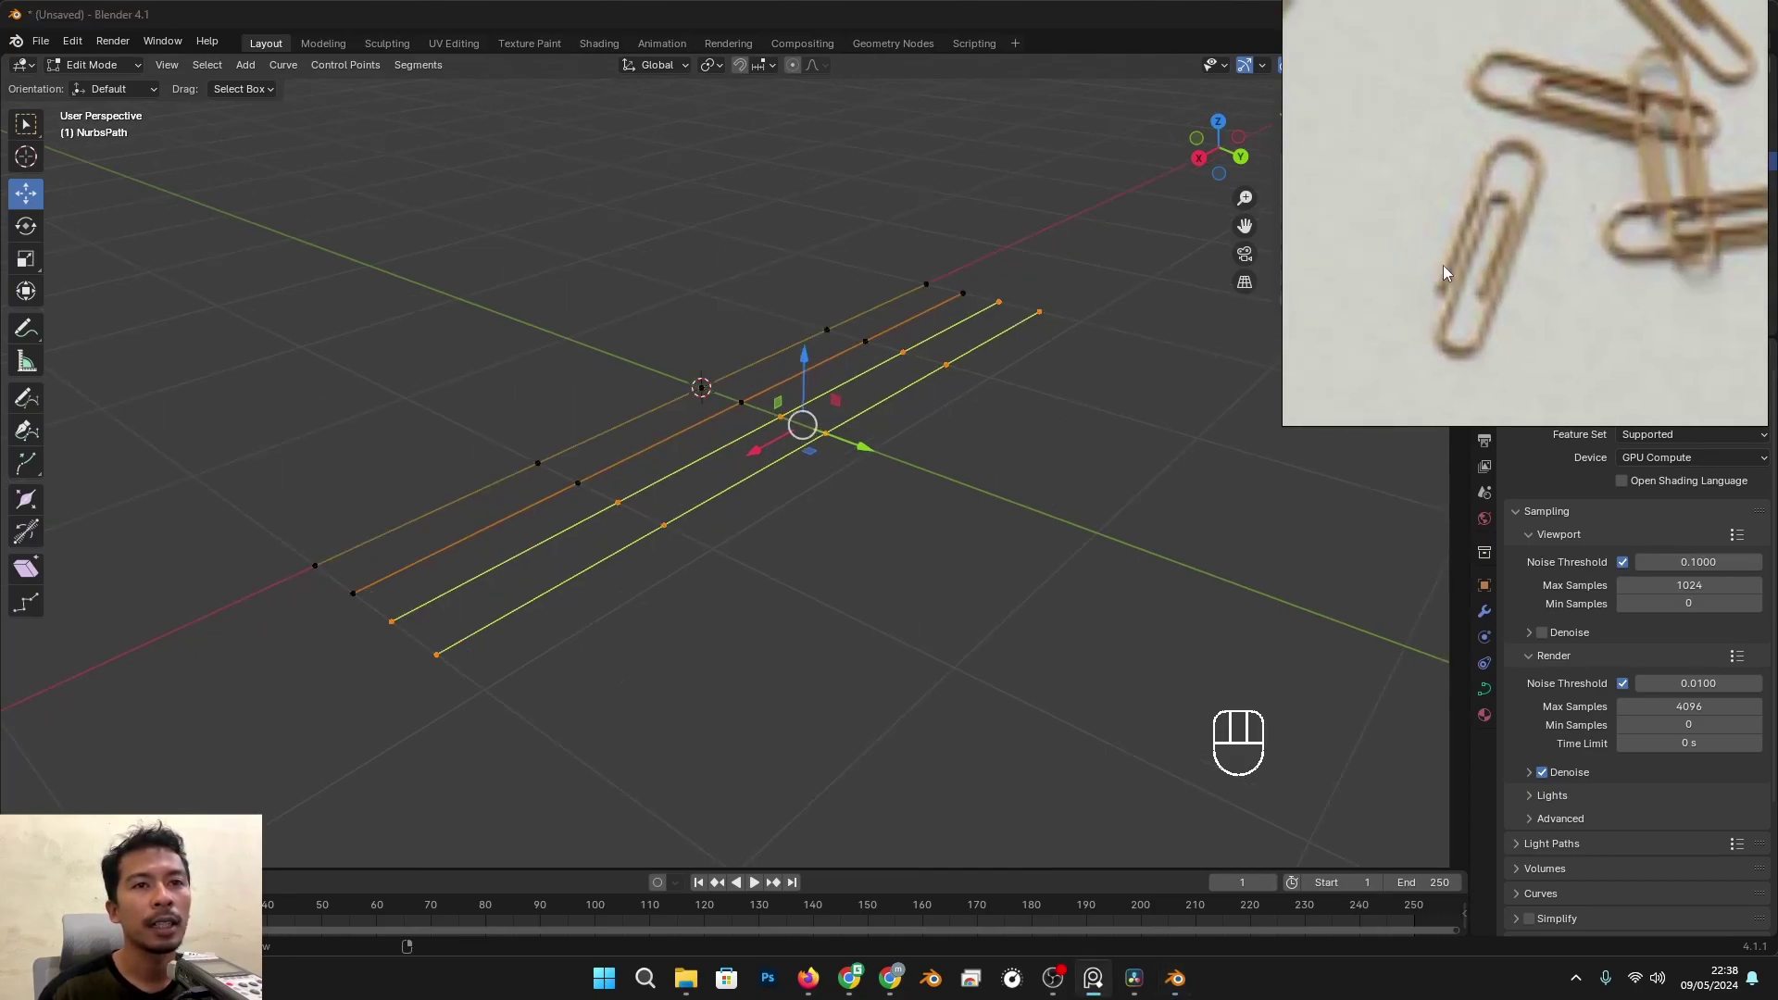
alt+middle_drag(912, 377, 942, 446)
click(943, 446)
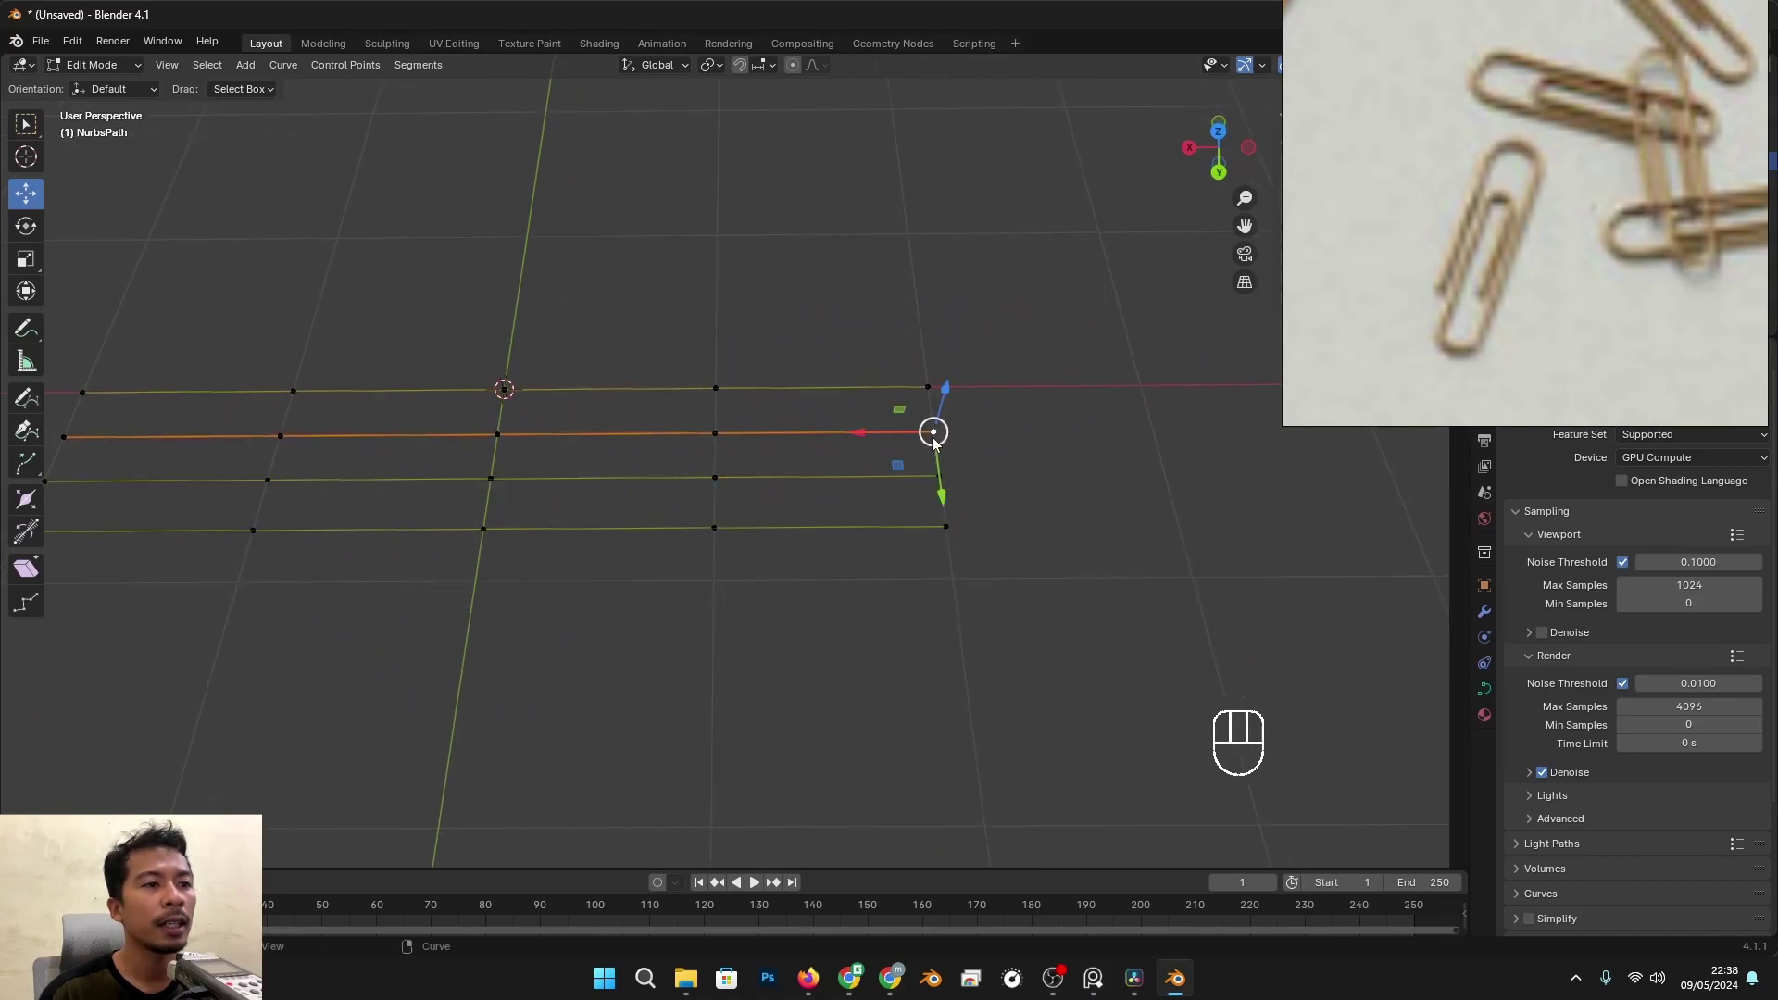
shift+click(937, 472)
drag(661, 422, 1011, 493)
key(g)
key(x)
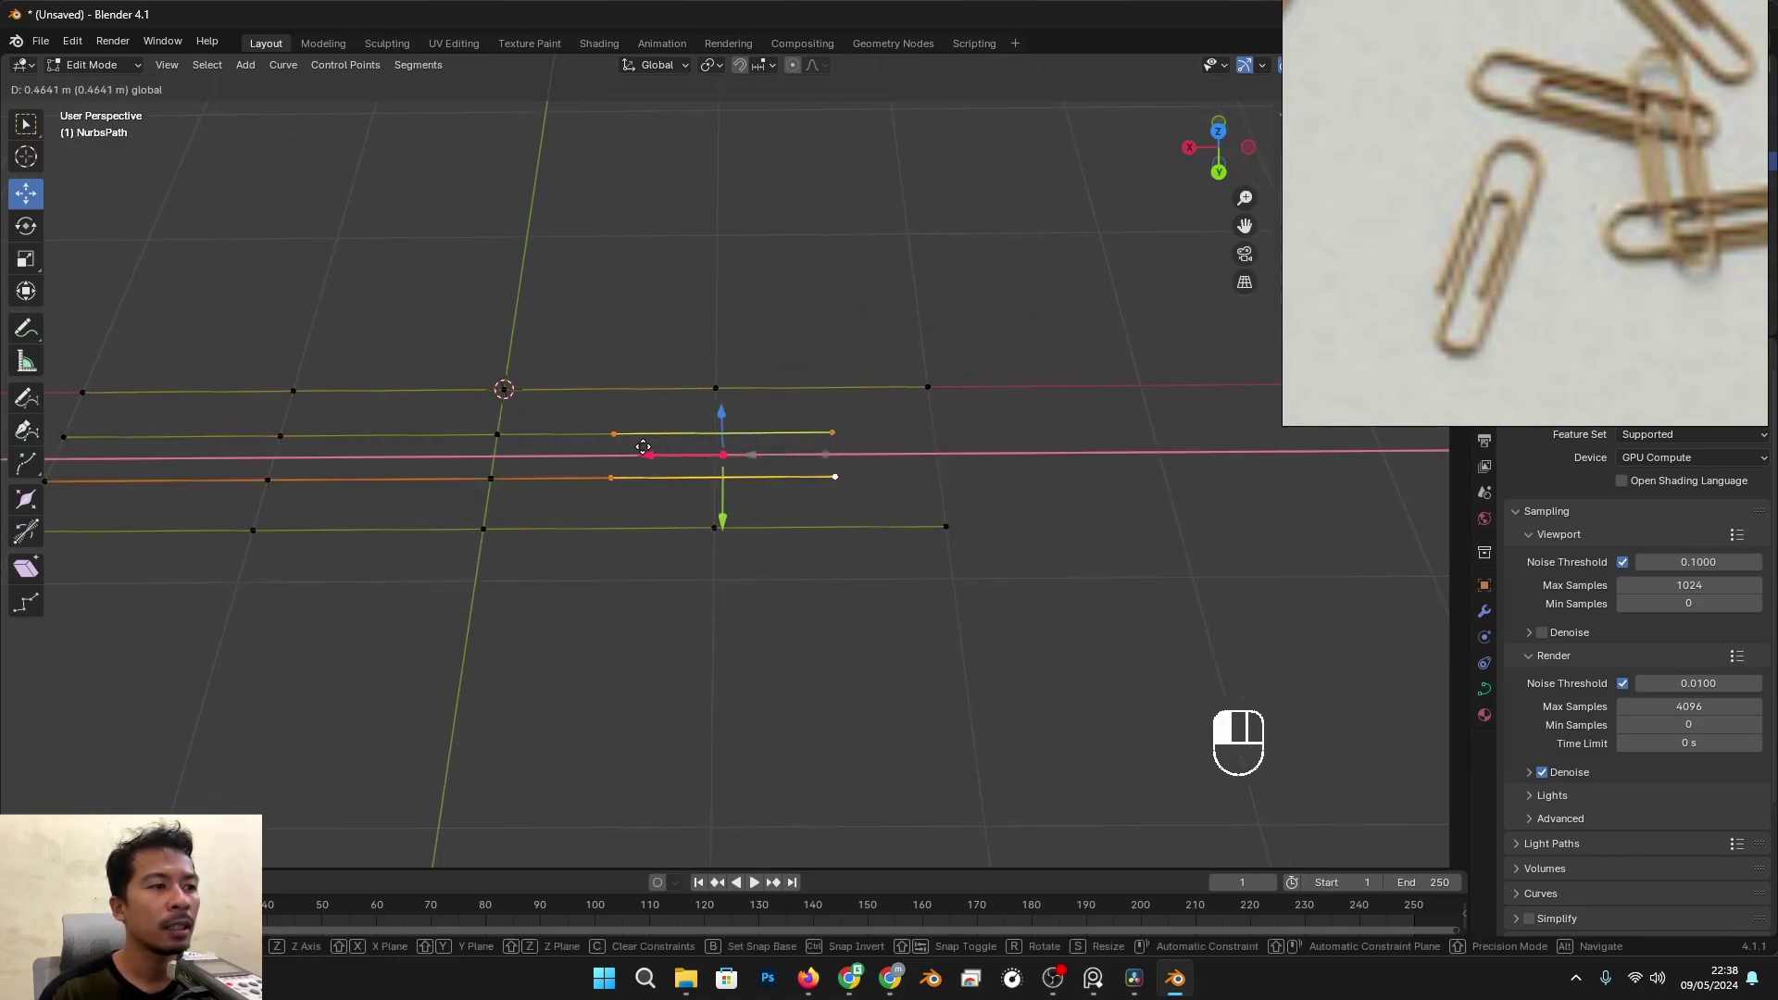
click(620, 449)
Step: Join the -X end points of the two outer lines with a segment to form the large outer bend
click(928, 387)
shift+click(945, 527)
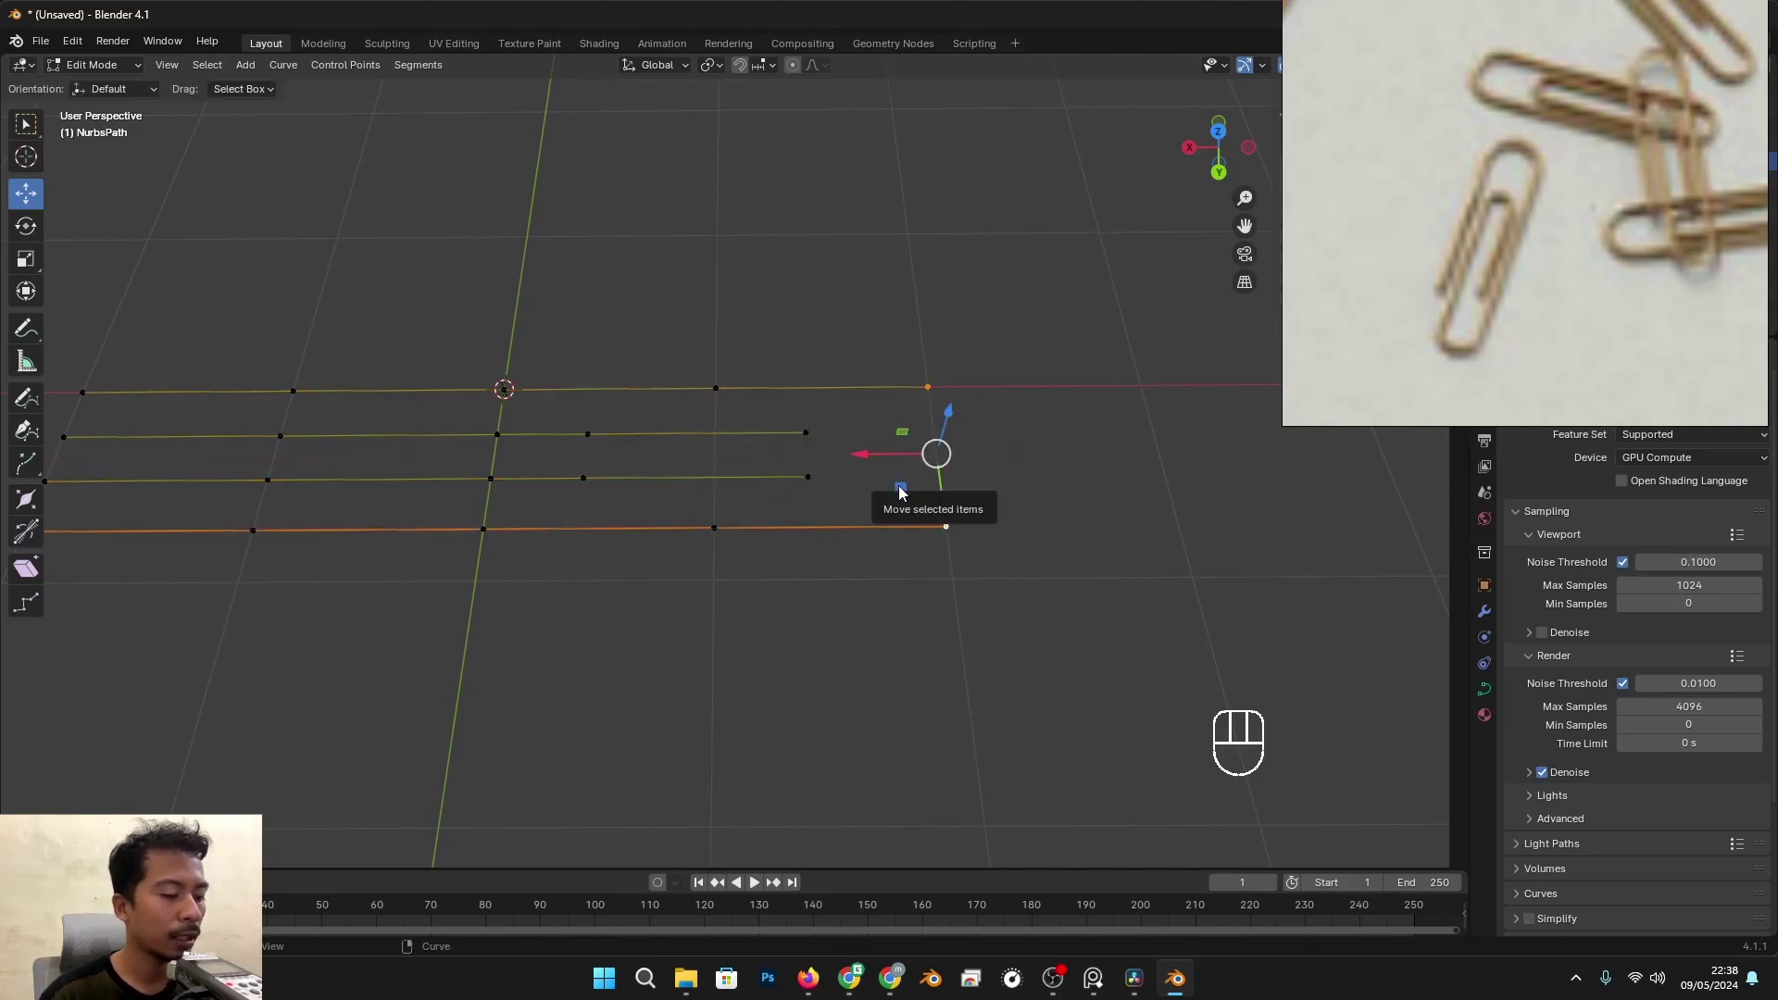
key(f)
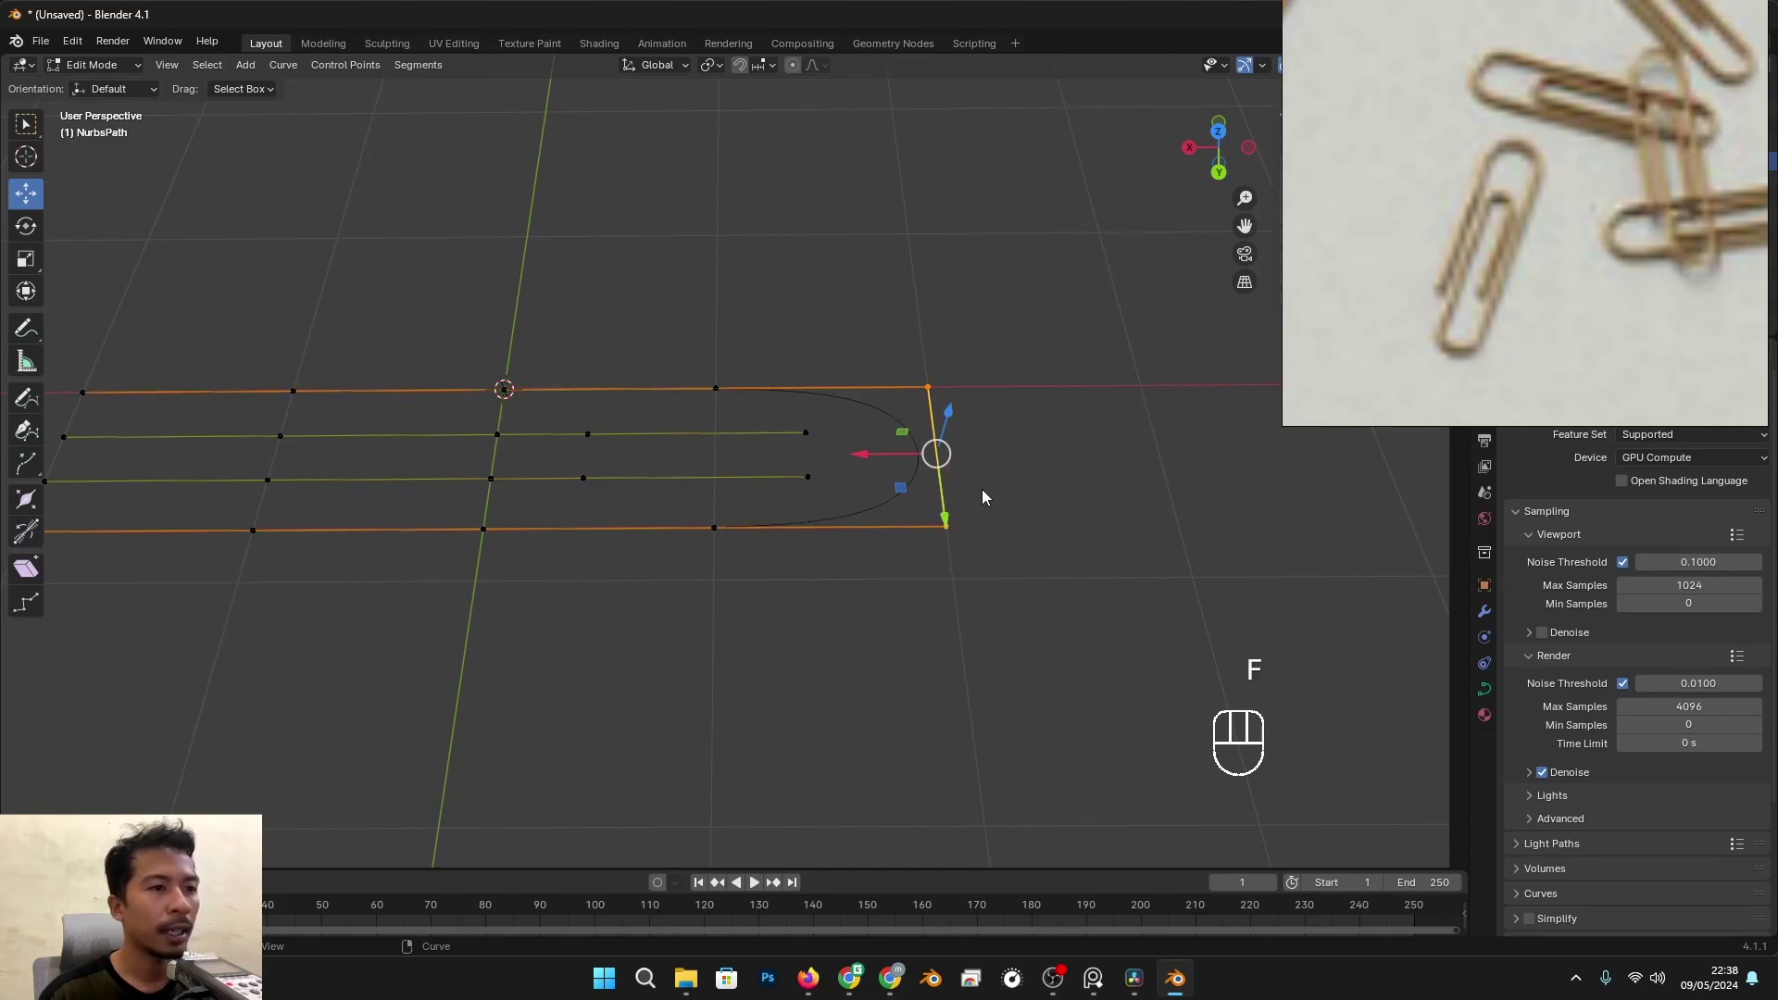
Step: Shorten the first and third lines by moving the last two points at their +X ends inward along X
alt+middle_drag(981, 489, 852, 518)
alt+shift+drag(967, 432, 1002, 424)
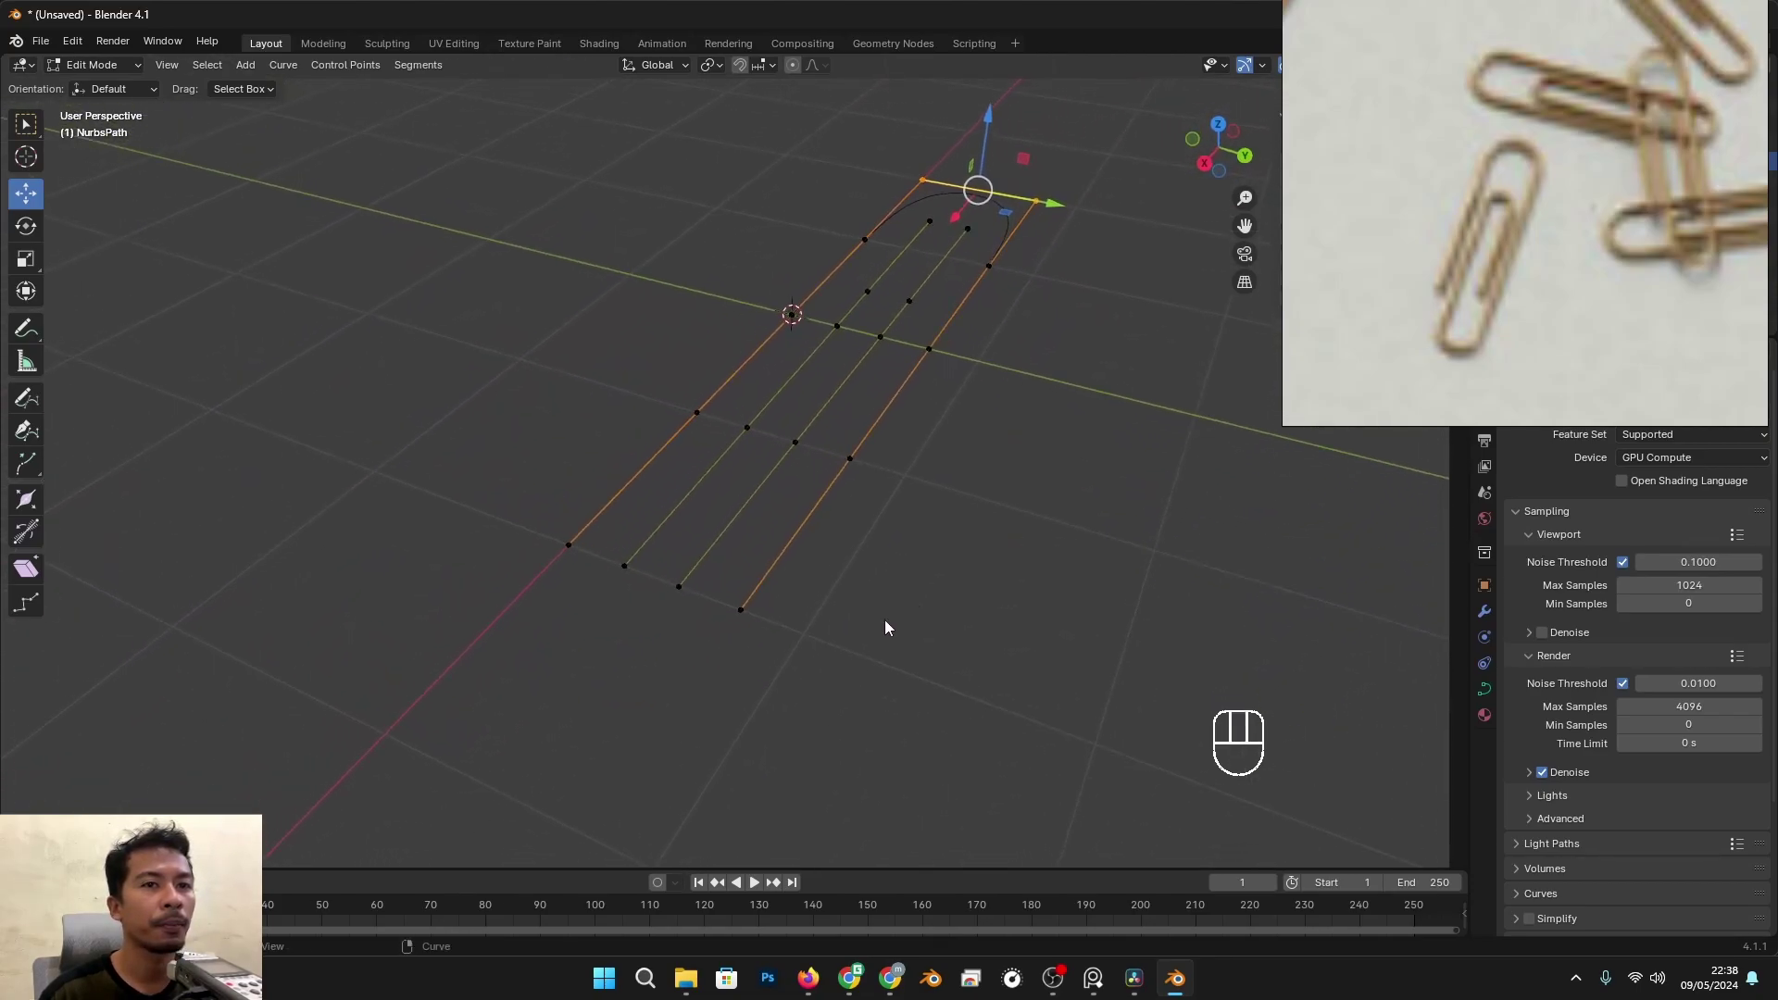
click(678, 587)
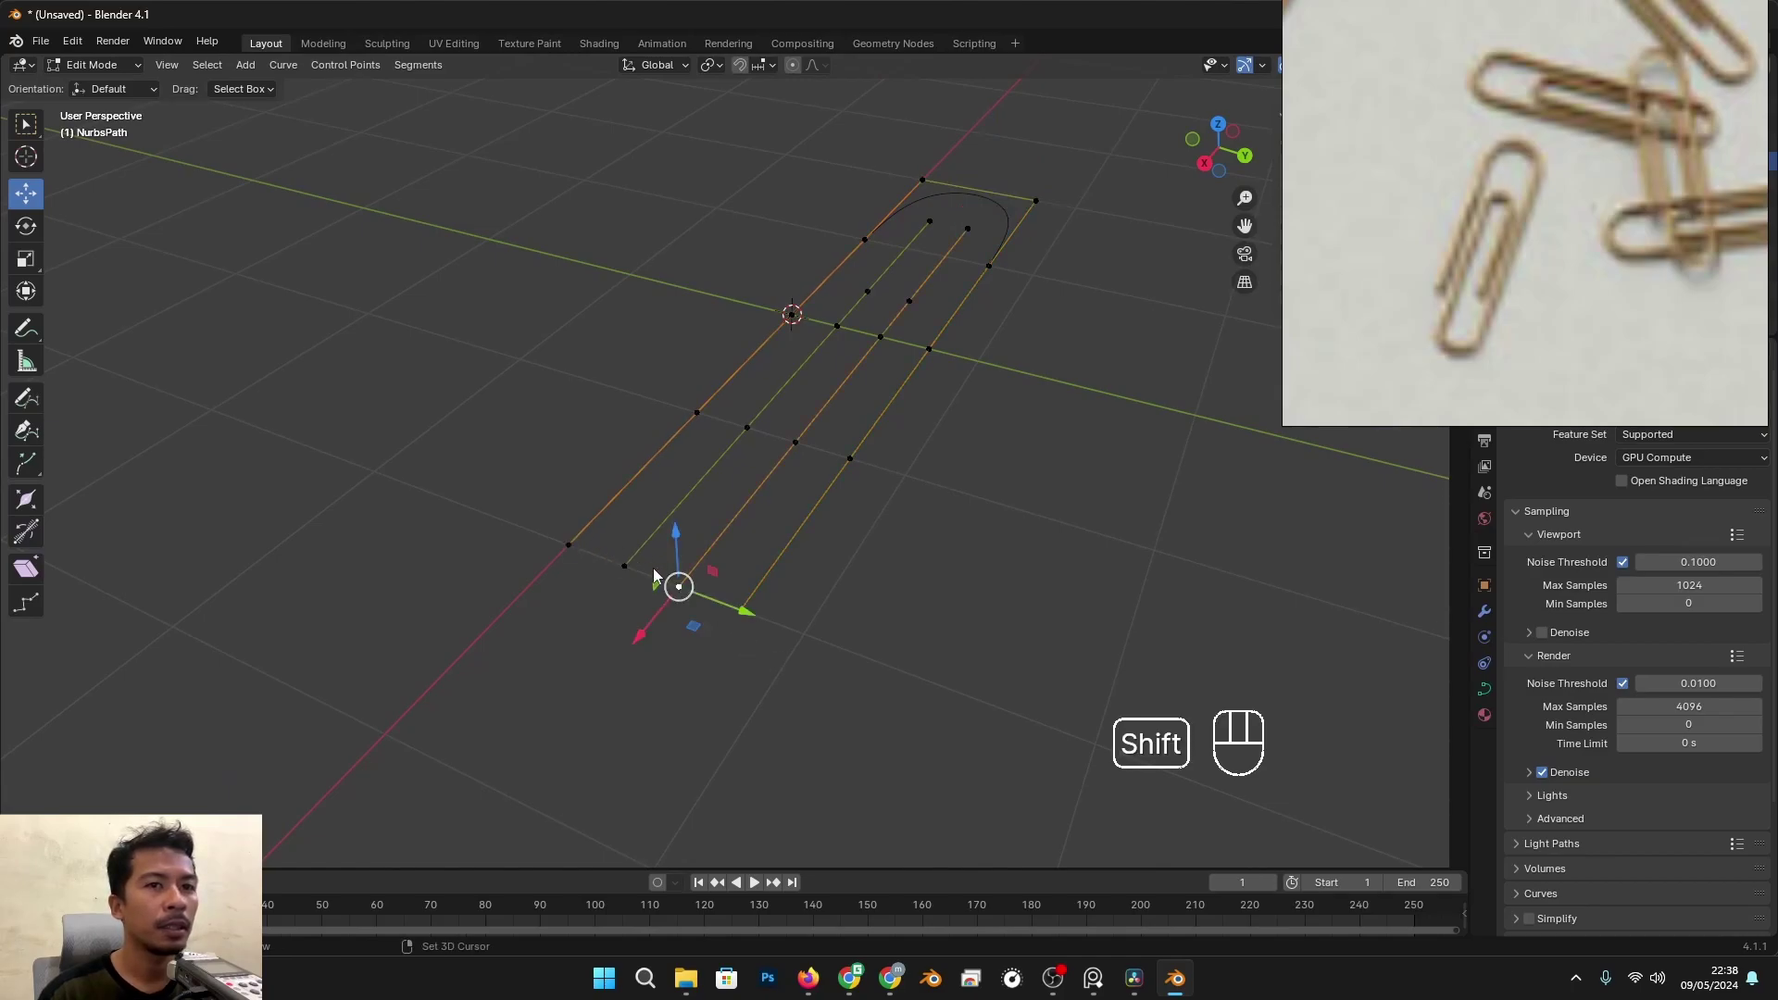
shift+click(569, 546)
alt+drag(570, 548, 413, 730)
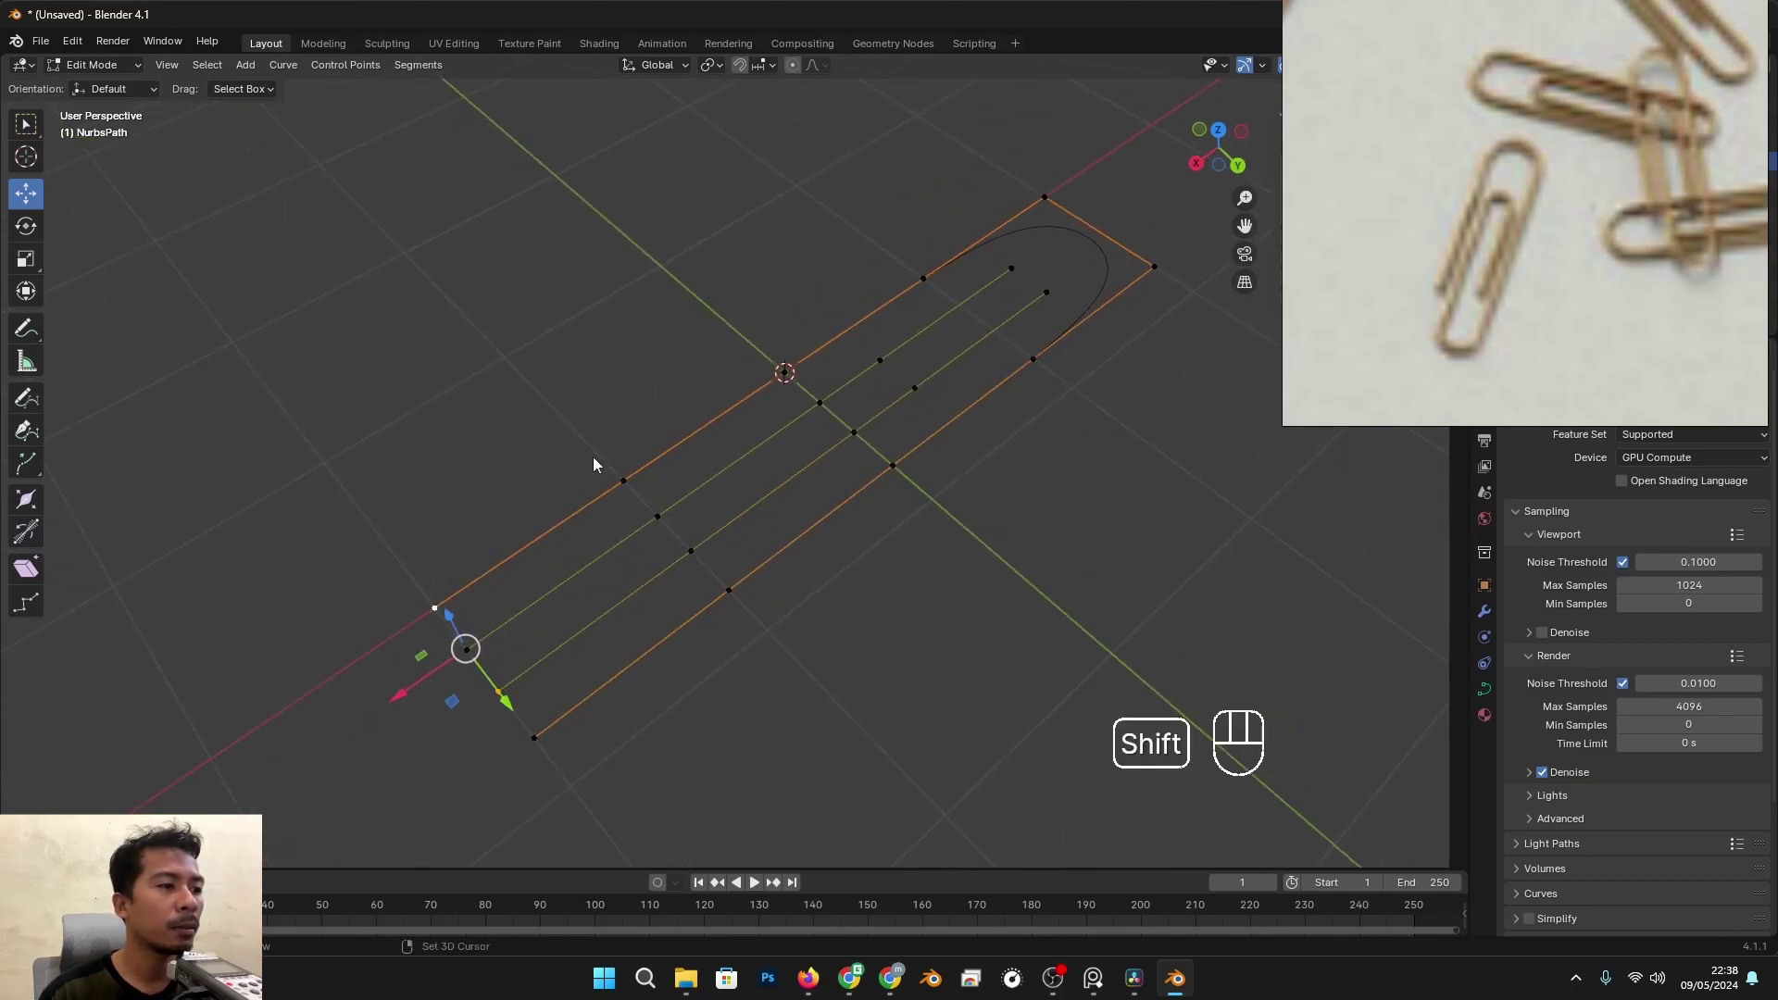
shift+click(618, 482)
shift+click(688, 551)
drag(508, 622, 626, 567)
drag(627, 568, 700, 544)
Step: Join the +X end points of the second and fourth lines with a segment and check the curve in Object Mode
click(650, 592)
shift+click(747, 619)
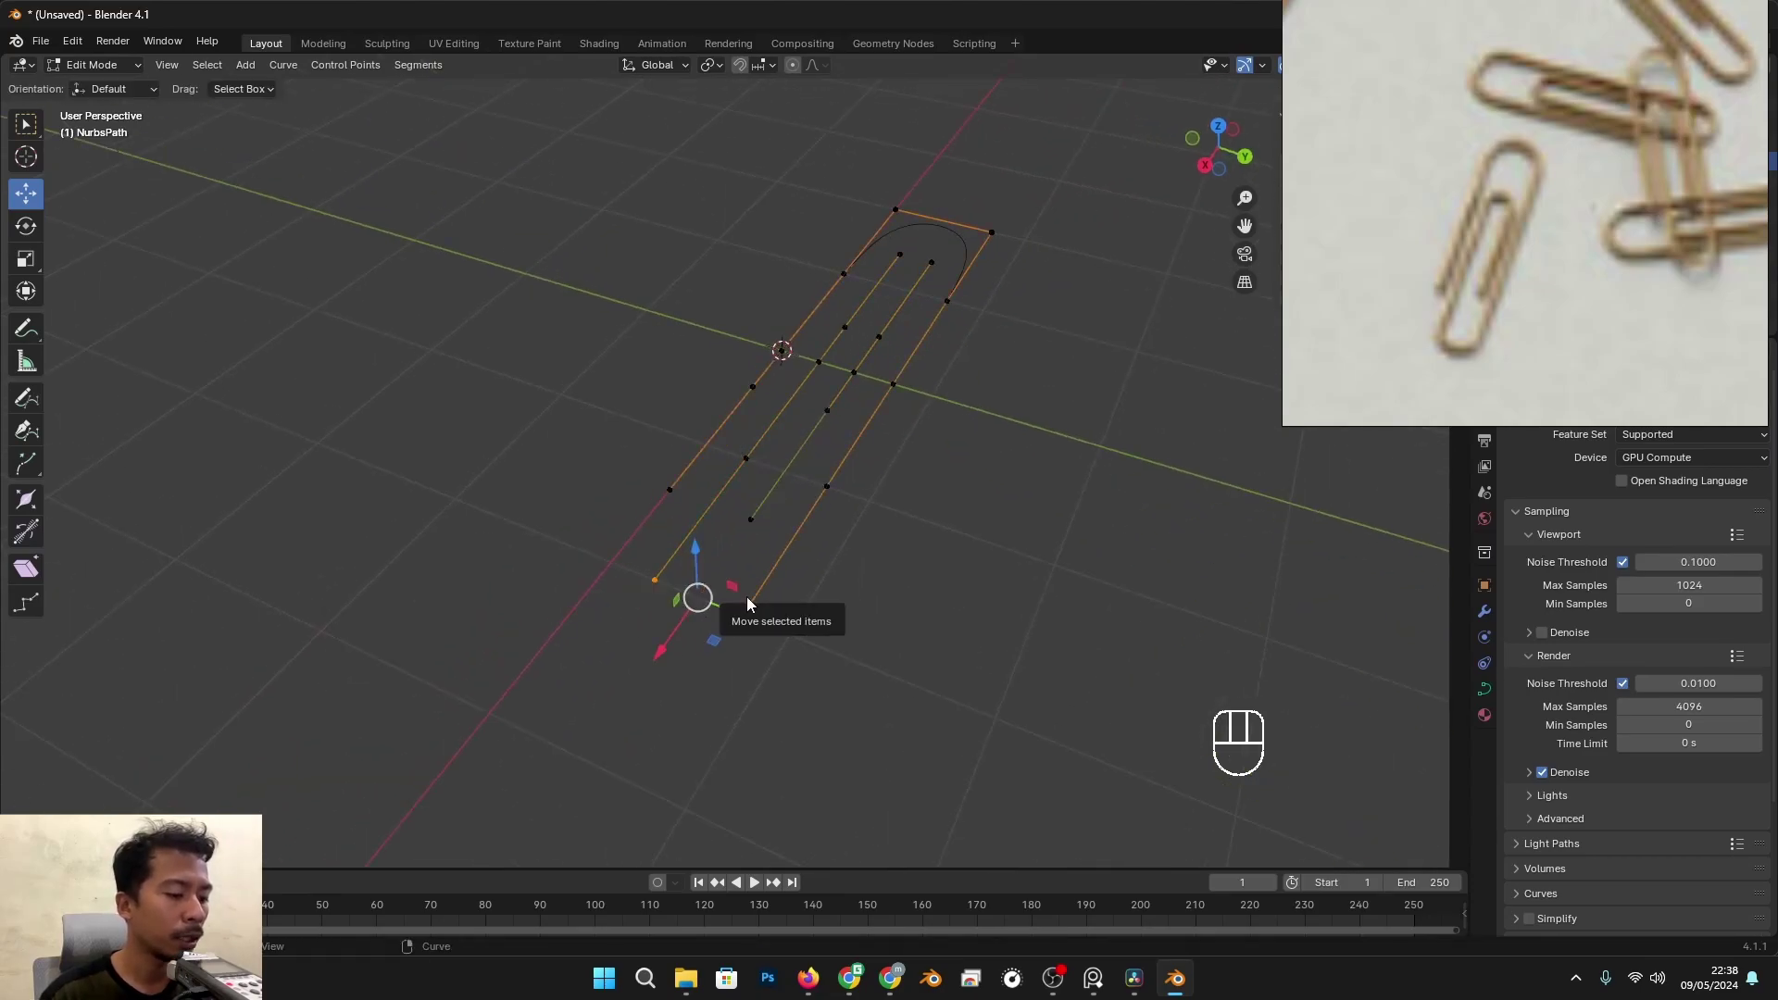
key(f)
key(Tab)
alt+drag(834, 527, 708, 502)
Step: Tighten the outer bend at the -X end by moving the two points beside it toward the end along X
key(Tab)
click(902, 410)
scroll(1065, 532, up, 2)
alt+shift+drag(1097, 547, 863, 531)
shift+click(779, 538)
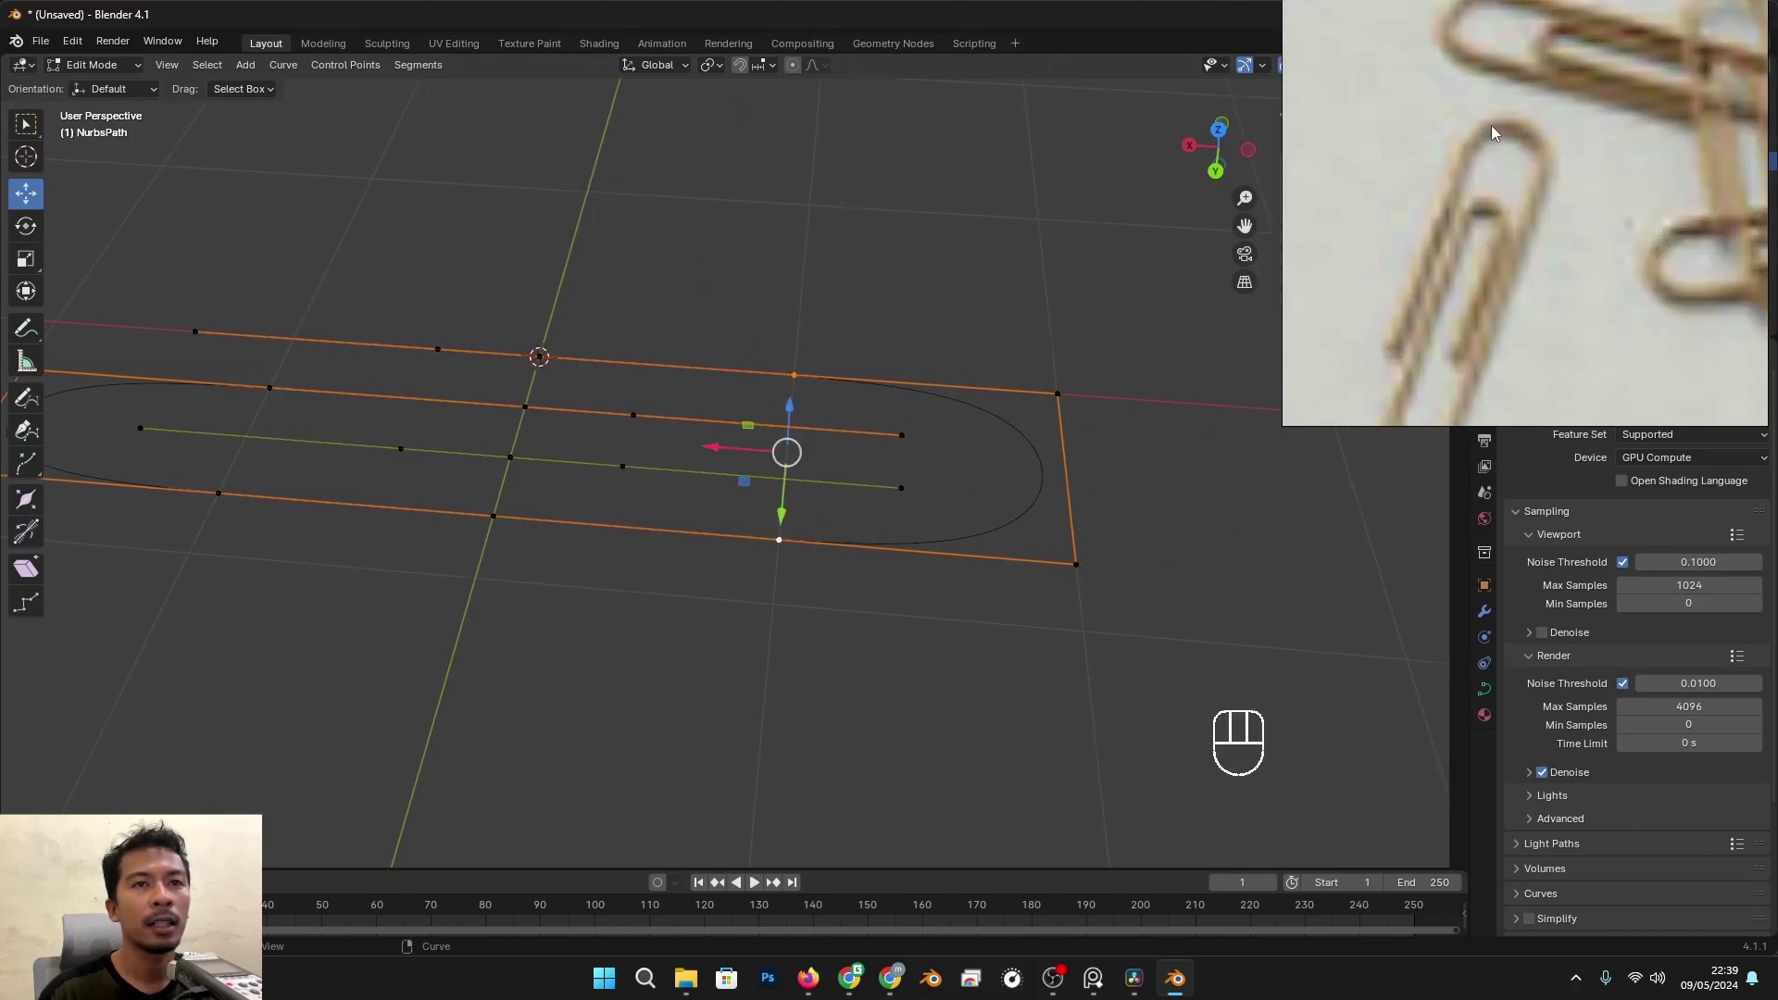
alt+drag(1052, 438, 944, 370)
alt+drag(889, 512, 898, 524)
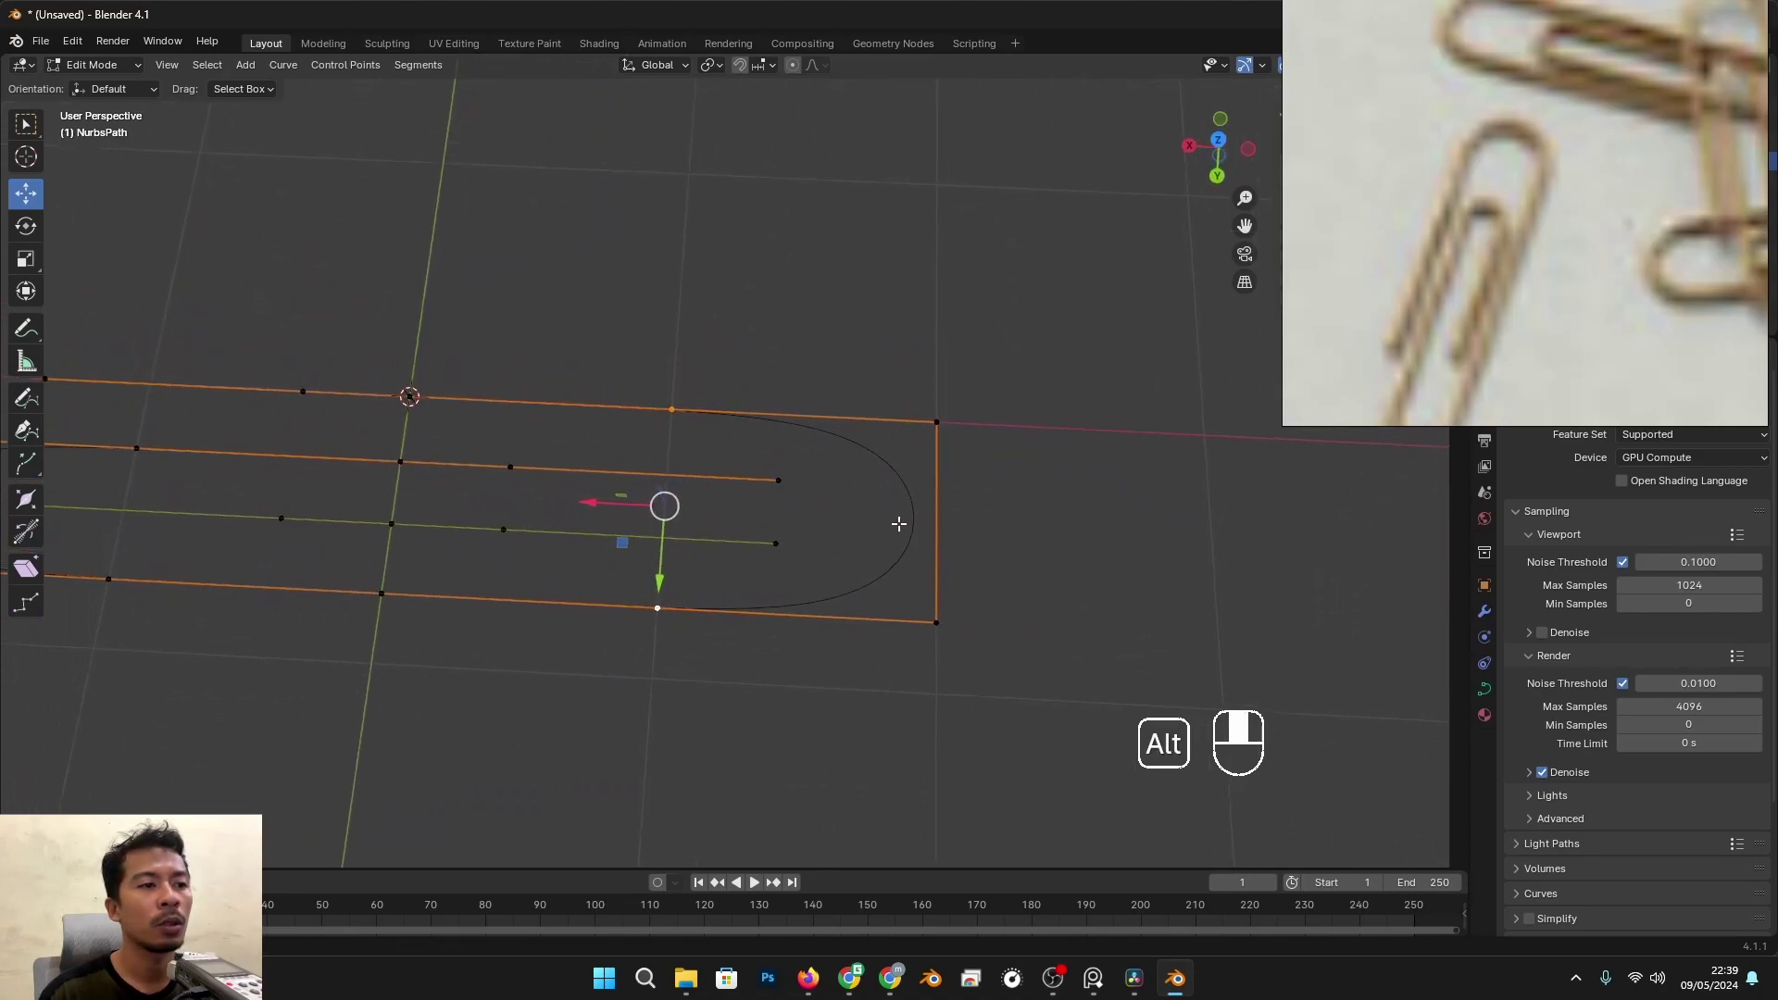
drag(587, 506, 704, 533)
key(Tab)
scroll(851, 502, down, 3)
alt+drag(852, 502, 978, 515)
Step: Tighten the bend at the +X end by moving the two points beside it about 0.57 m along X
key(Tab)
click(571, 553)
click(732, 501)
shift+click(769, 570)
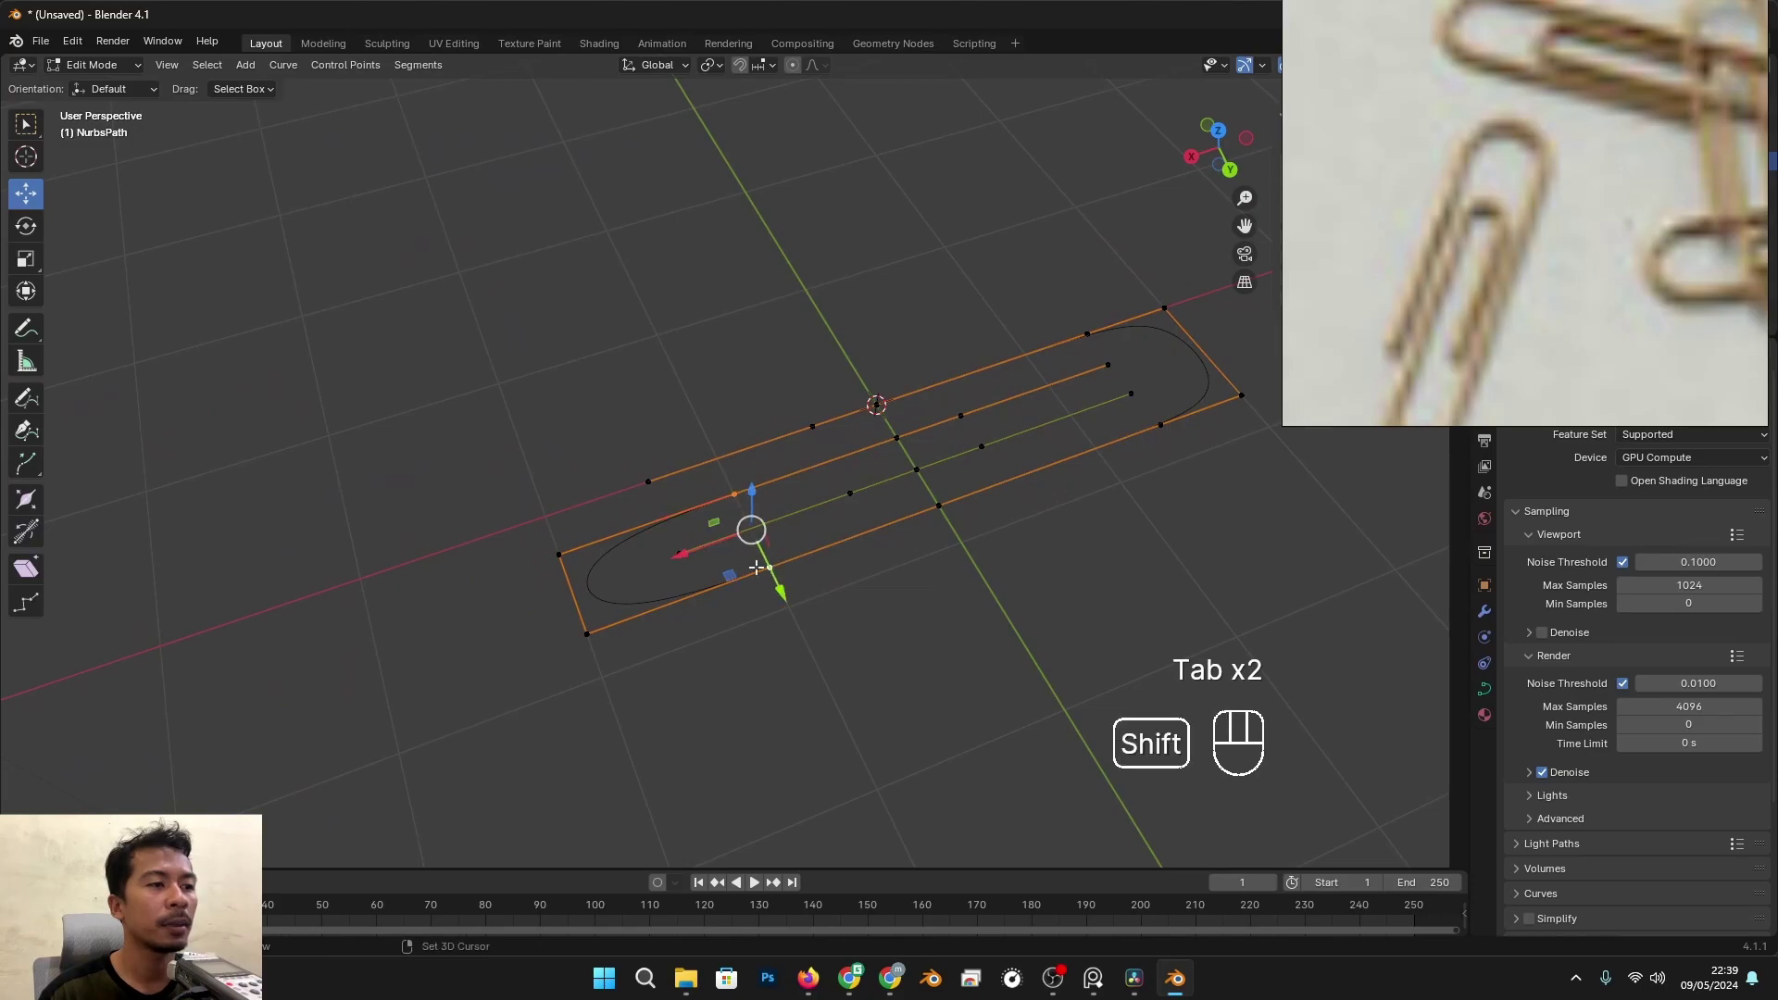
drag(678, 562, 582, 596)
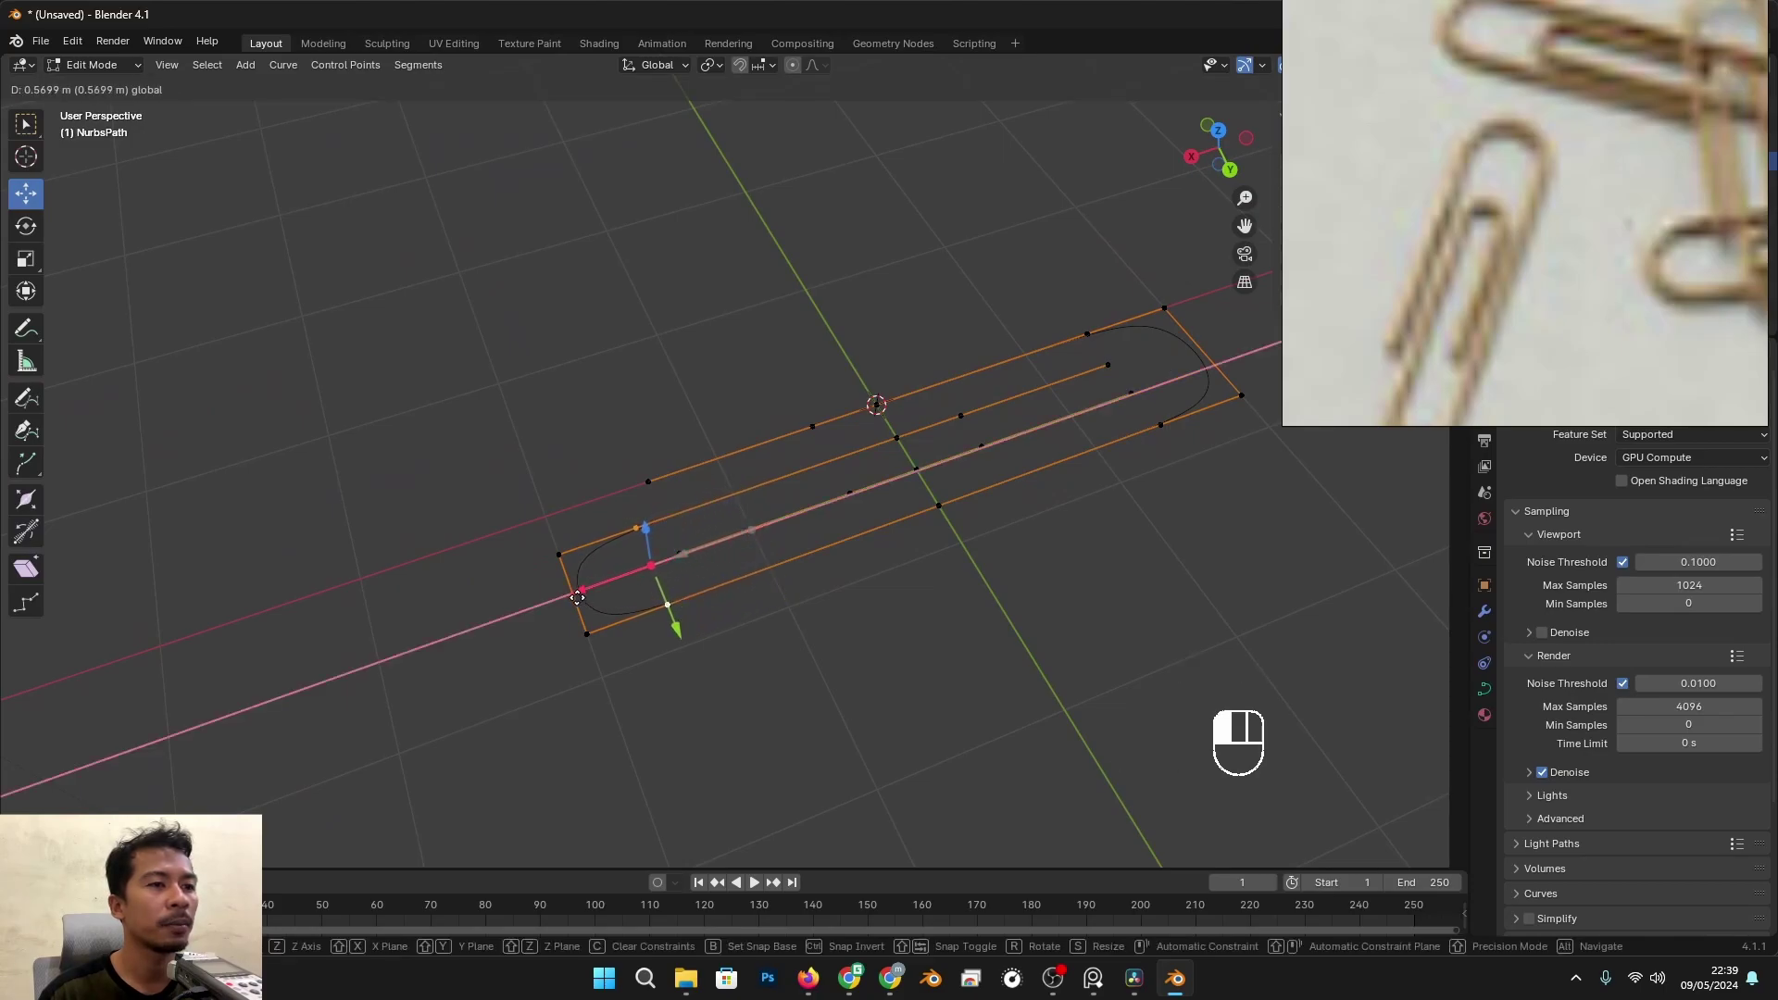
scroll(639, 533, down, 3)
key(Tab)
alt+drag(638, 533, 842, 509)
Step: Join the -X end points of the two inner lines with a segment to form the clip's small inner bend
key(Tab)
click(979, 415)
shift+click(993, 435)
scroll(1101, 407, up, 5)
alt+shift+drag(1130, 398, 670, 513)
scroll(935, 427, down, 1)
key(f)
scroll(690, 509, down, 4)
key(Tab)
alt+drag(831, 479, 992, 430)
scroll(1472, 280, down, 5)
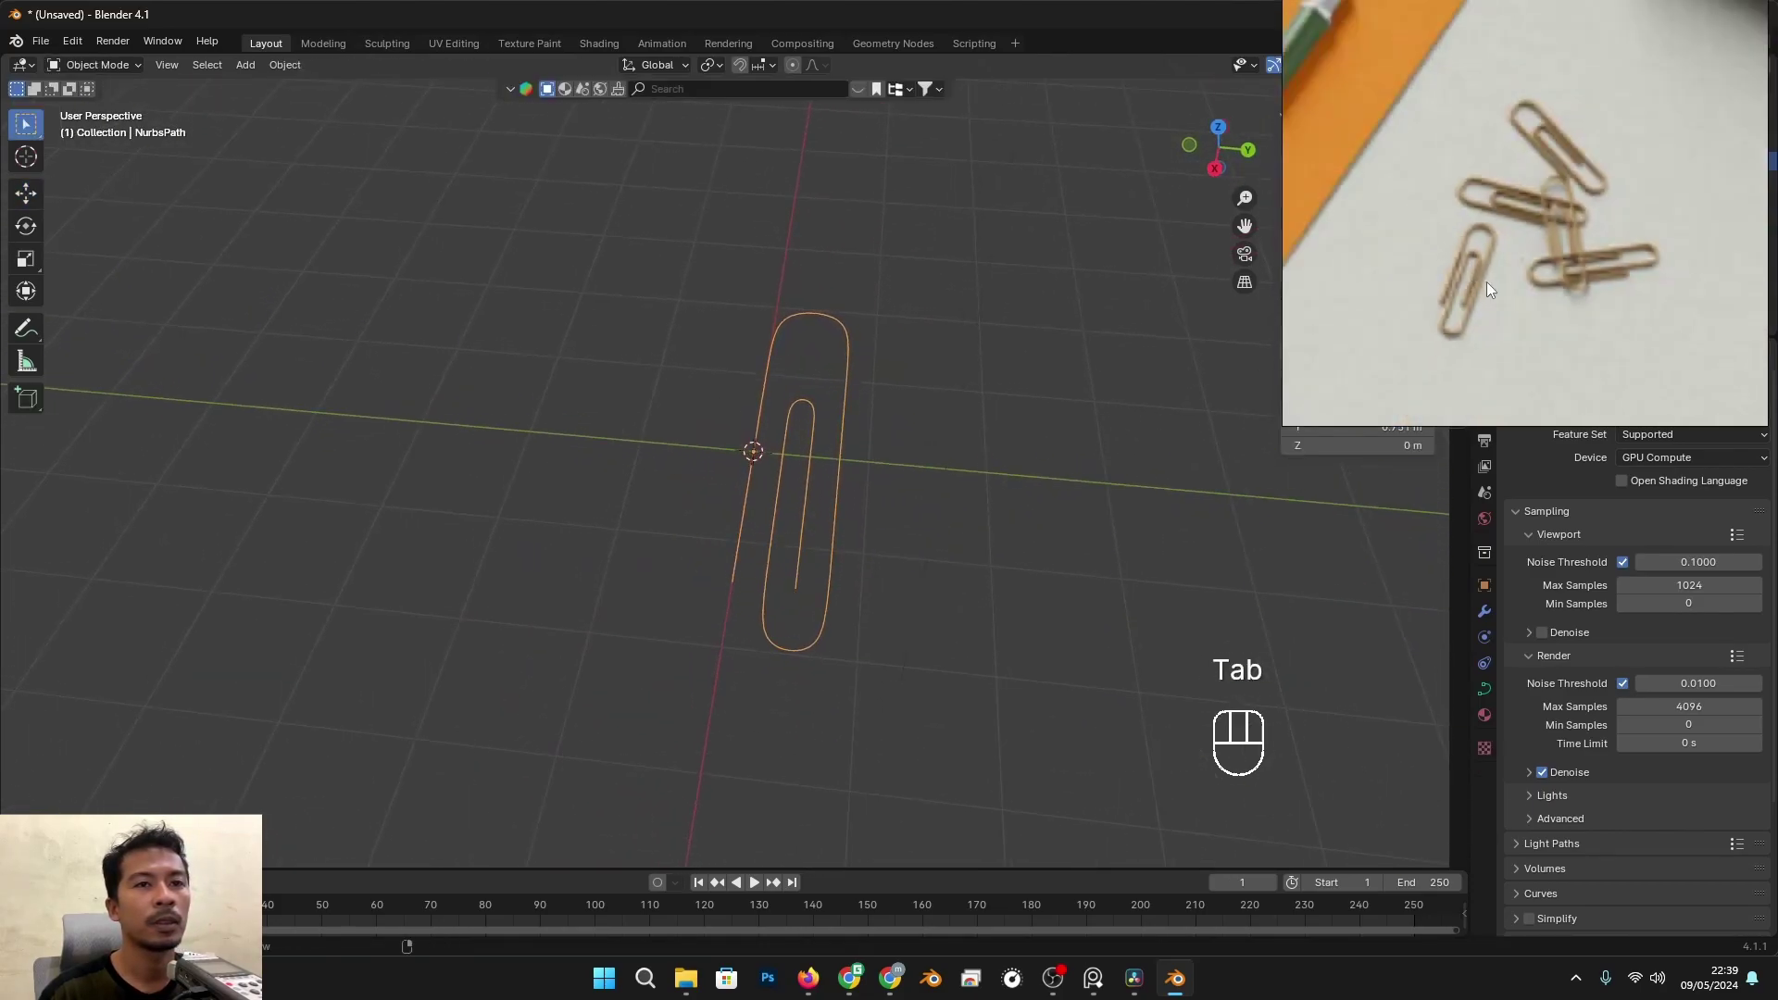
Step: Shorten the clip's two free ends by moving their end points inward along X
alt+drag(955, 608, 920, 591)
key(Tab)
scroll(920, 591, up, 3)
click(734, 603)
click(708, 568)
drag(663, 603, 854, 521)
key(Tab)
Step: Compare the curve with the golden clips up close and move the reference board window off the properties editor
scroll(854, 521, up, 3)
scroll(1491, 317, up, 2)
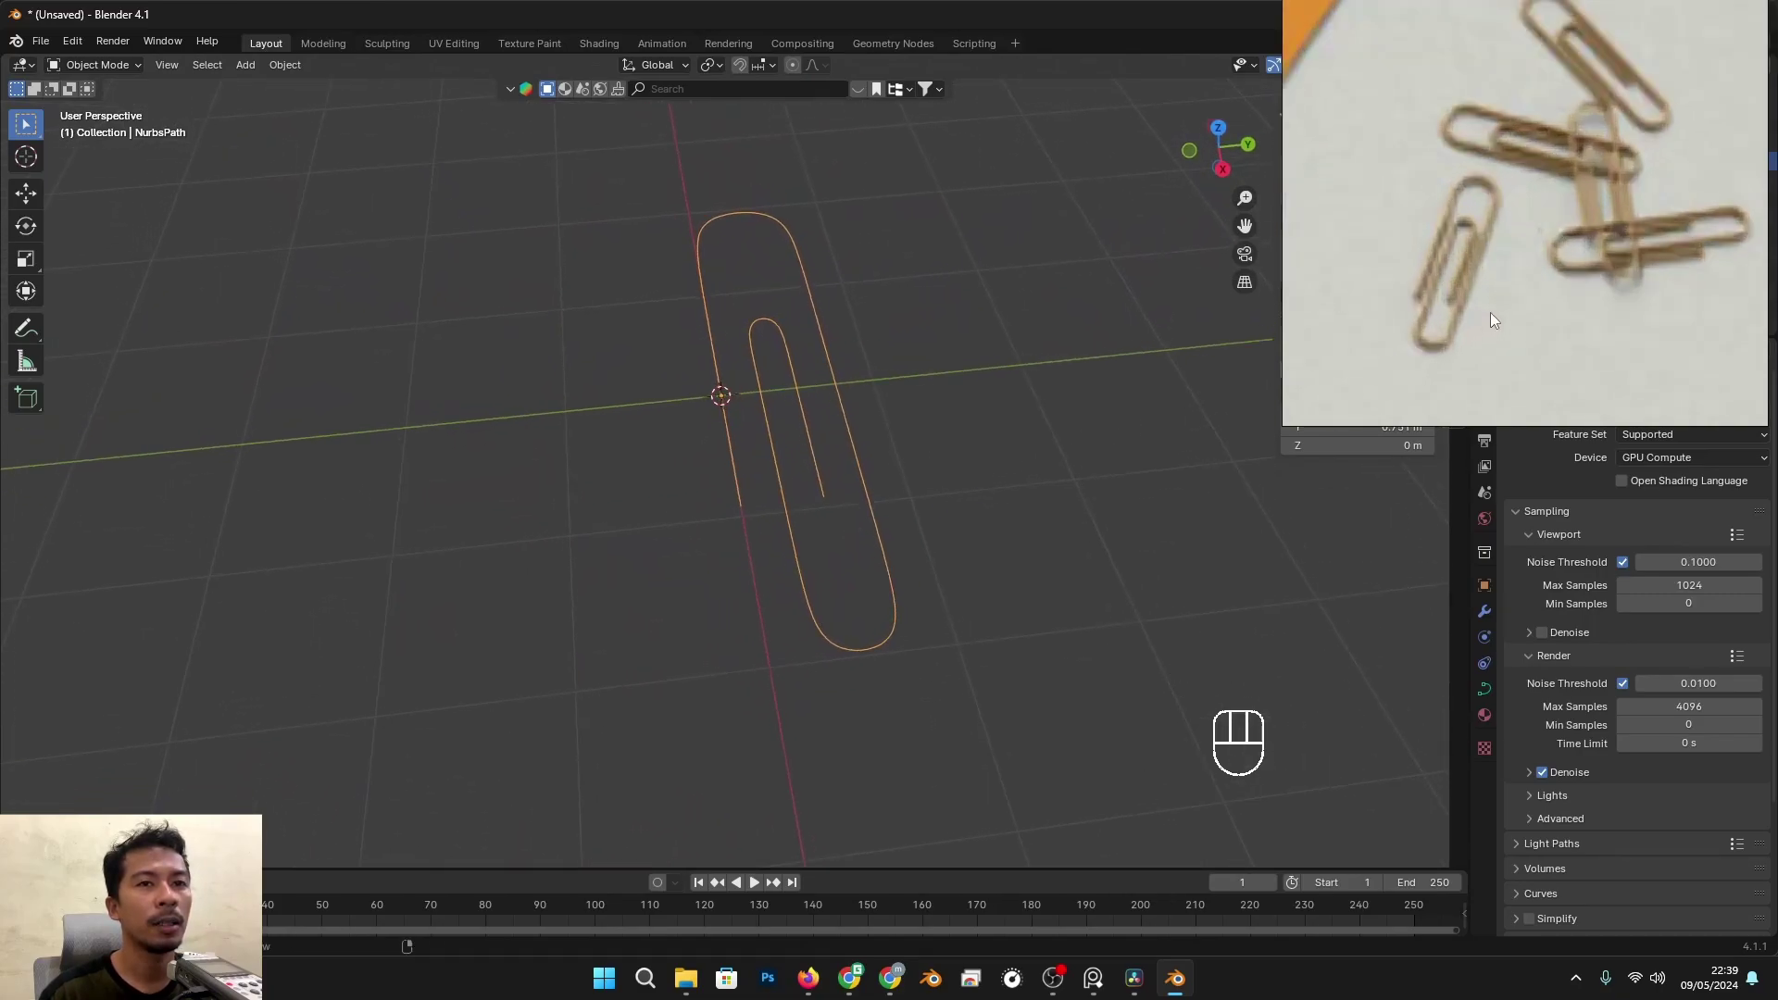
mouse_move(806, 428)
alt+mouse_down()
mouse_move(813, 476)
mouse_move(821, 436)
alt+mouse_up()
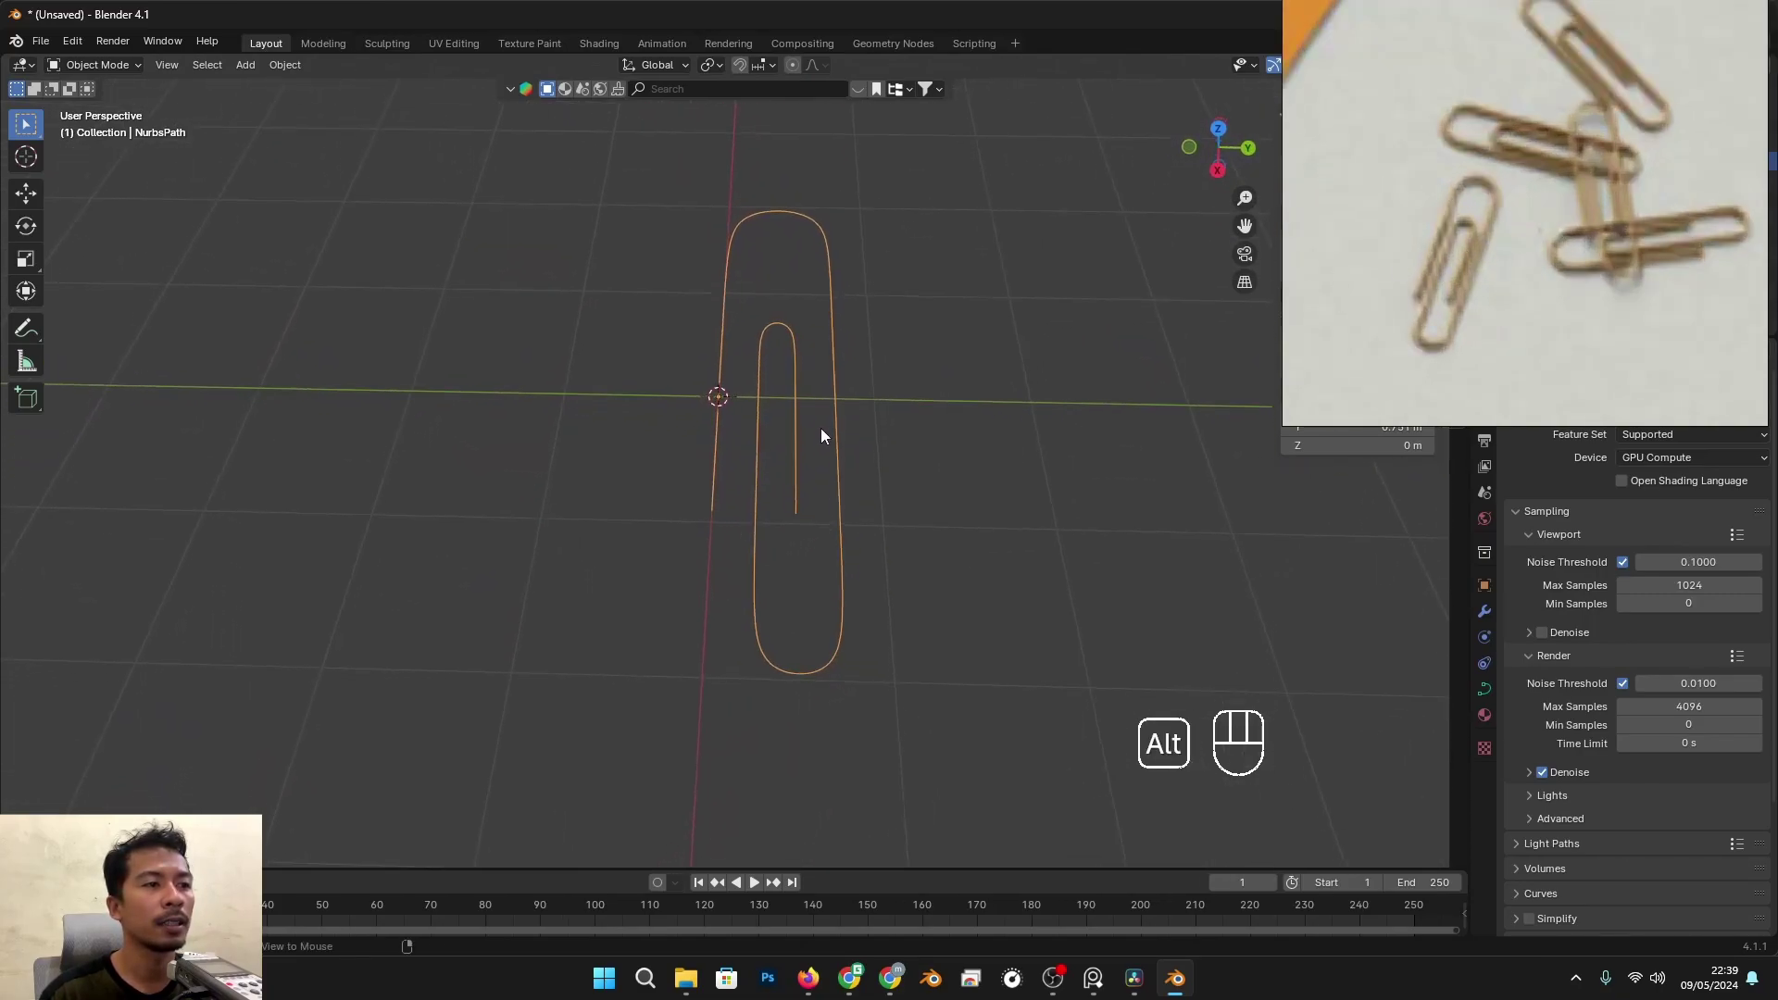
right_drag(1365, 363, 1339, 222)
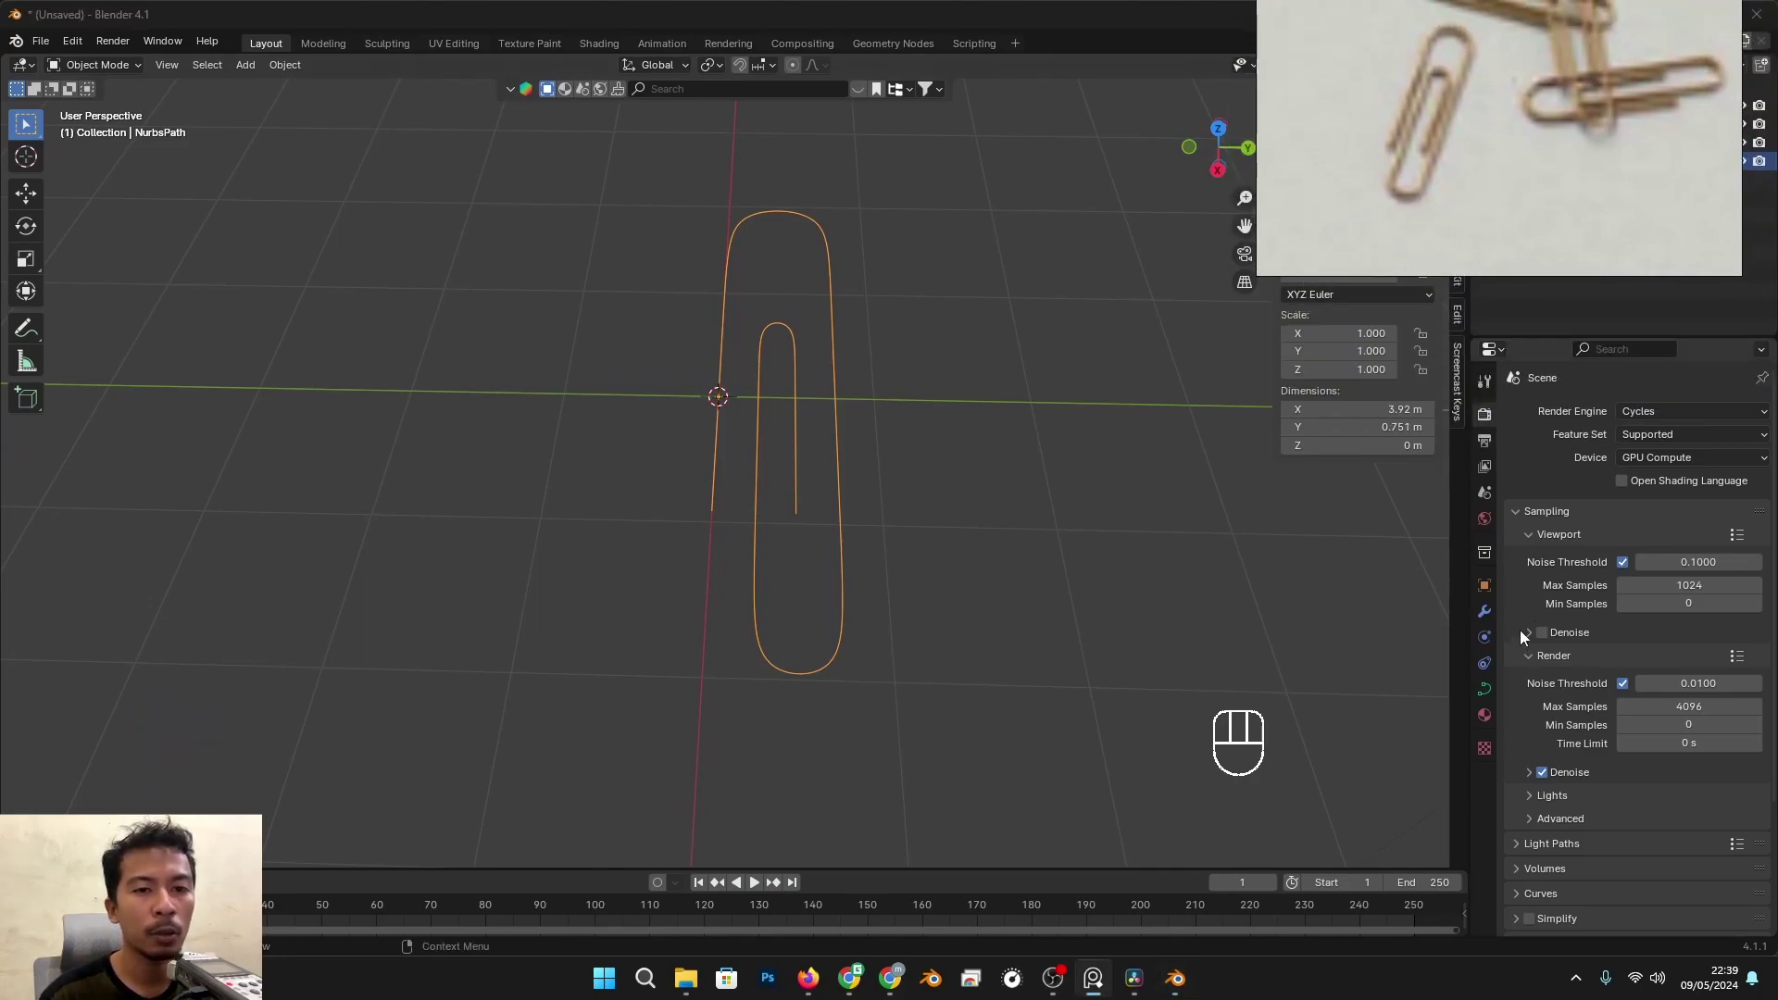
Step: Open the curve's data properties and rename the curve data to "paper clip 1"
click(1484, 690)
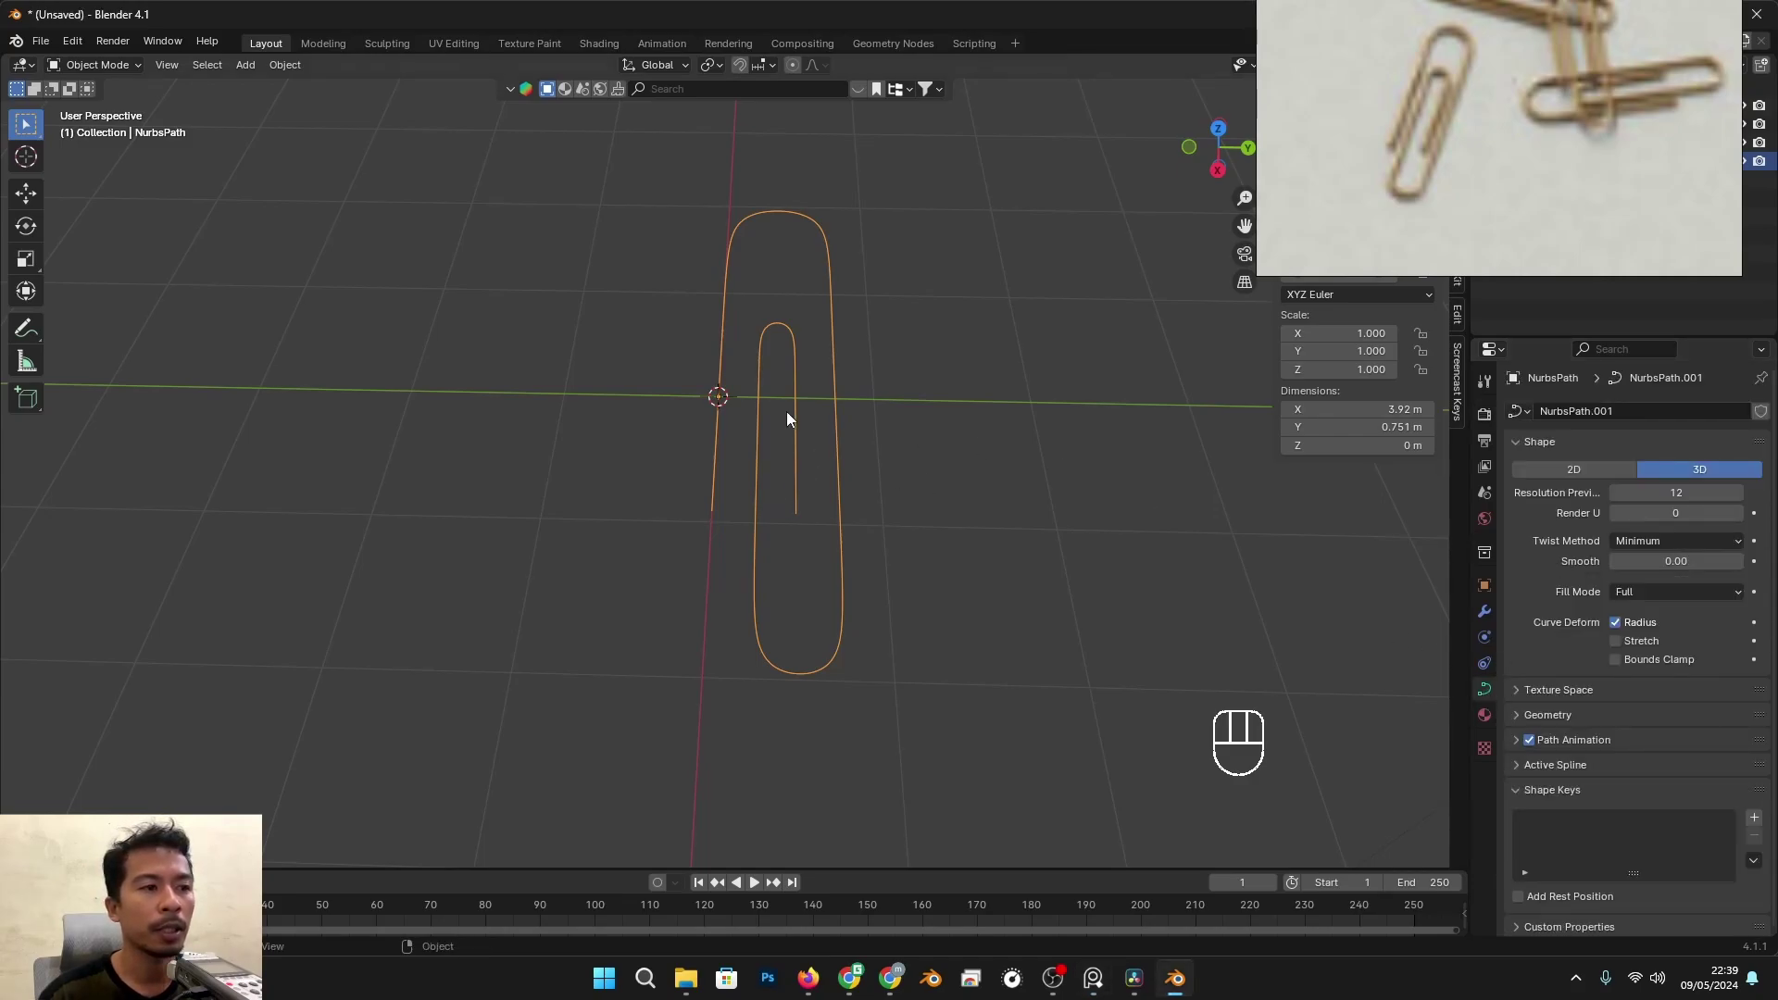
alt+drag(832, 391, 974, 493)
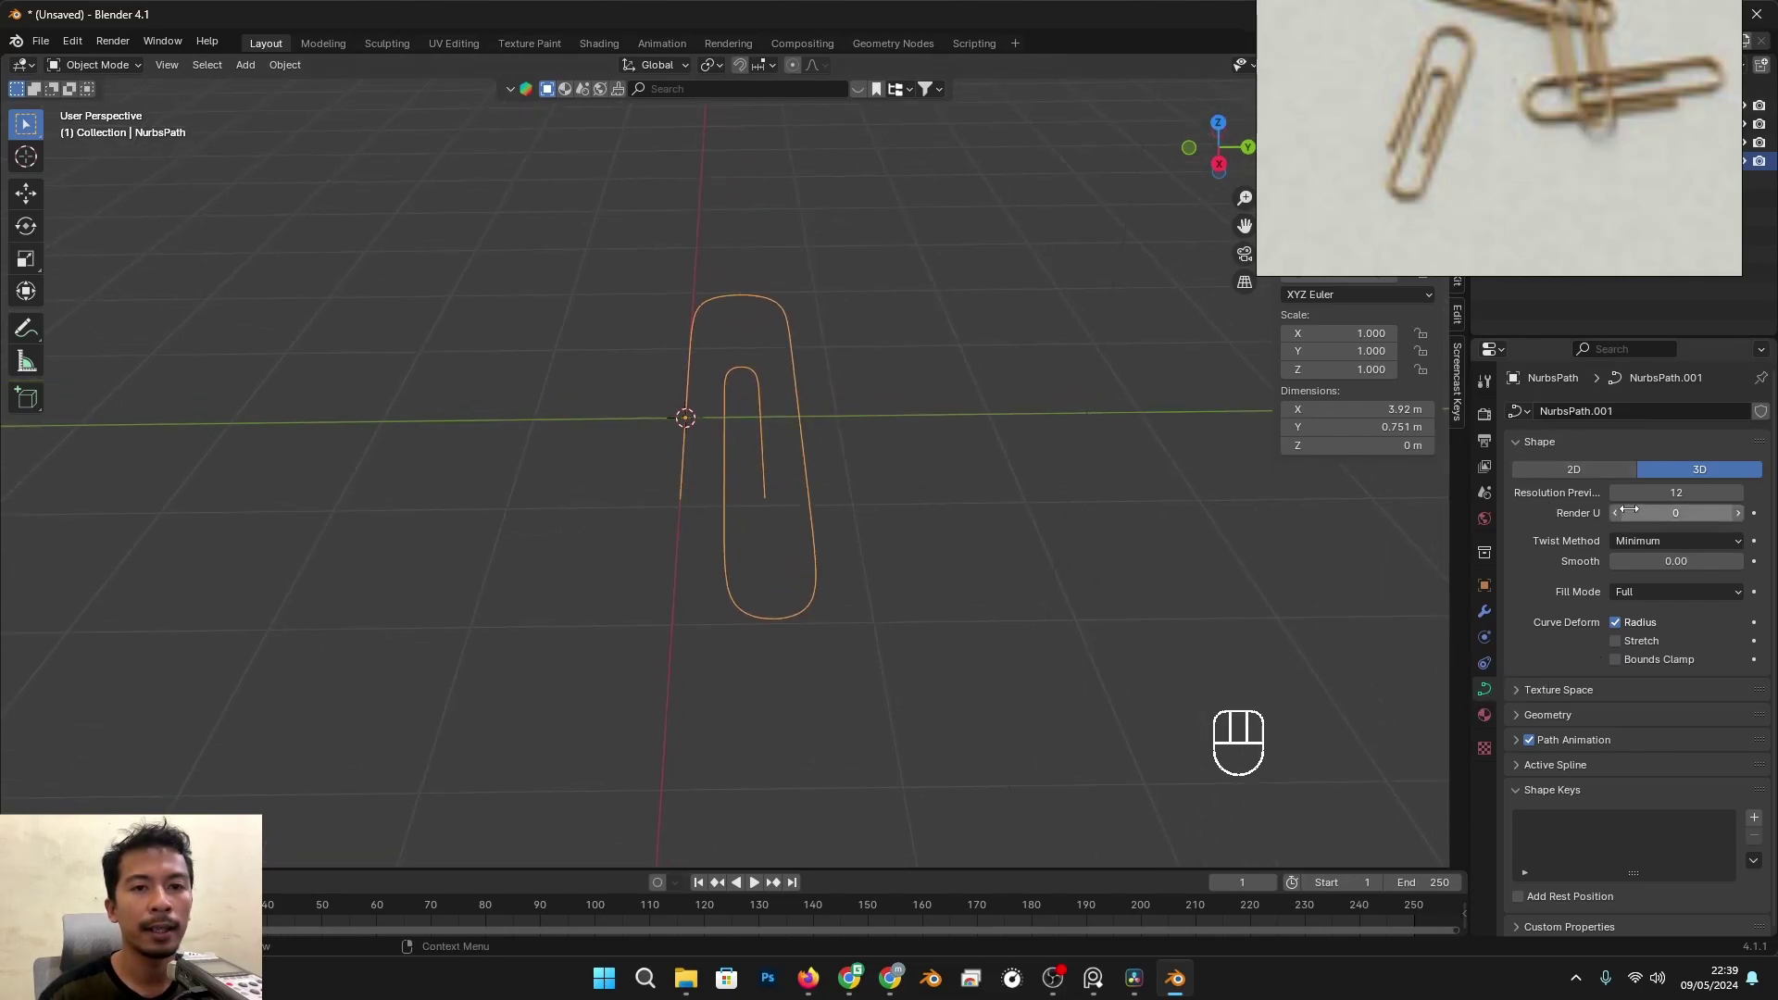
click(1568, 411)
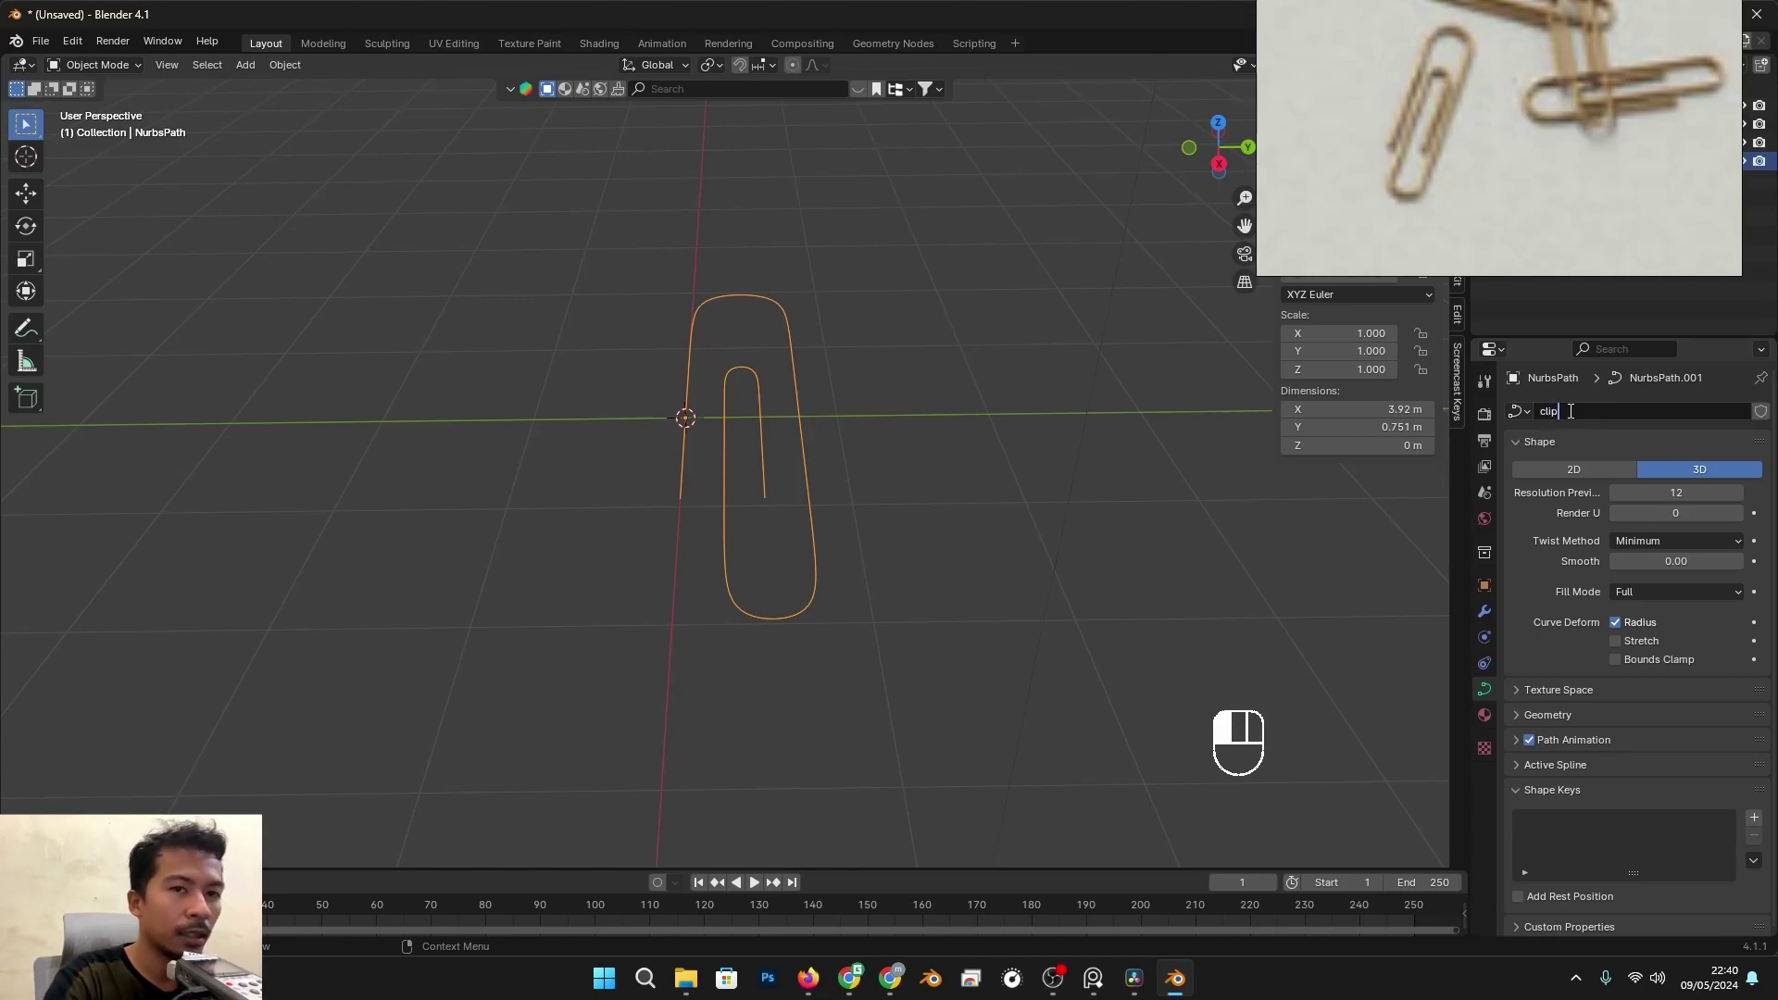
key(BackSpace)
key(BackSpace)
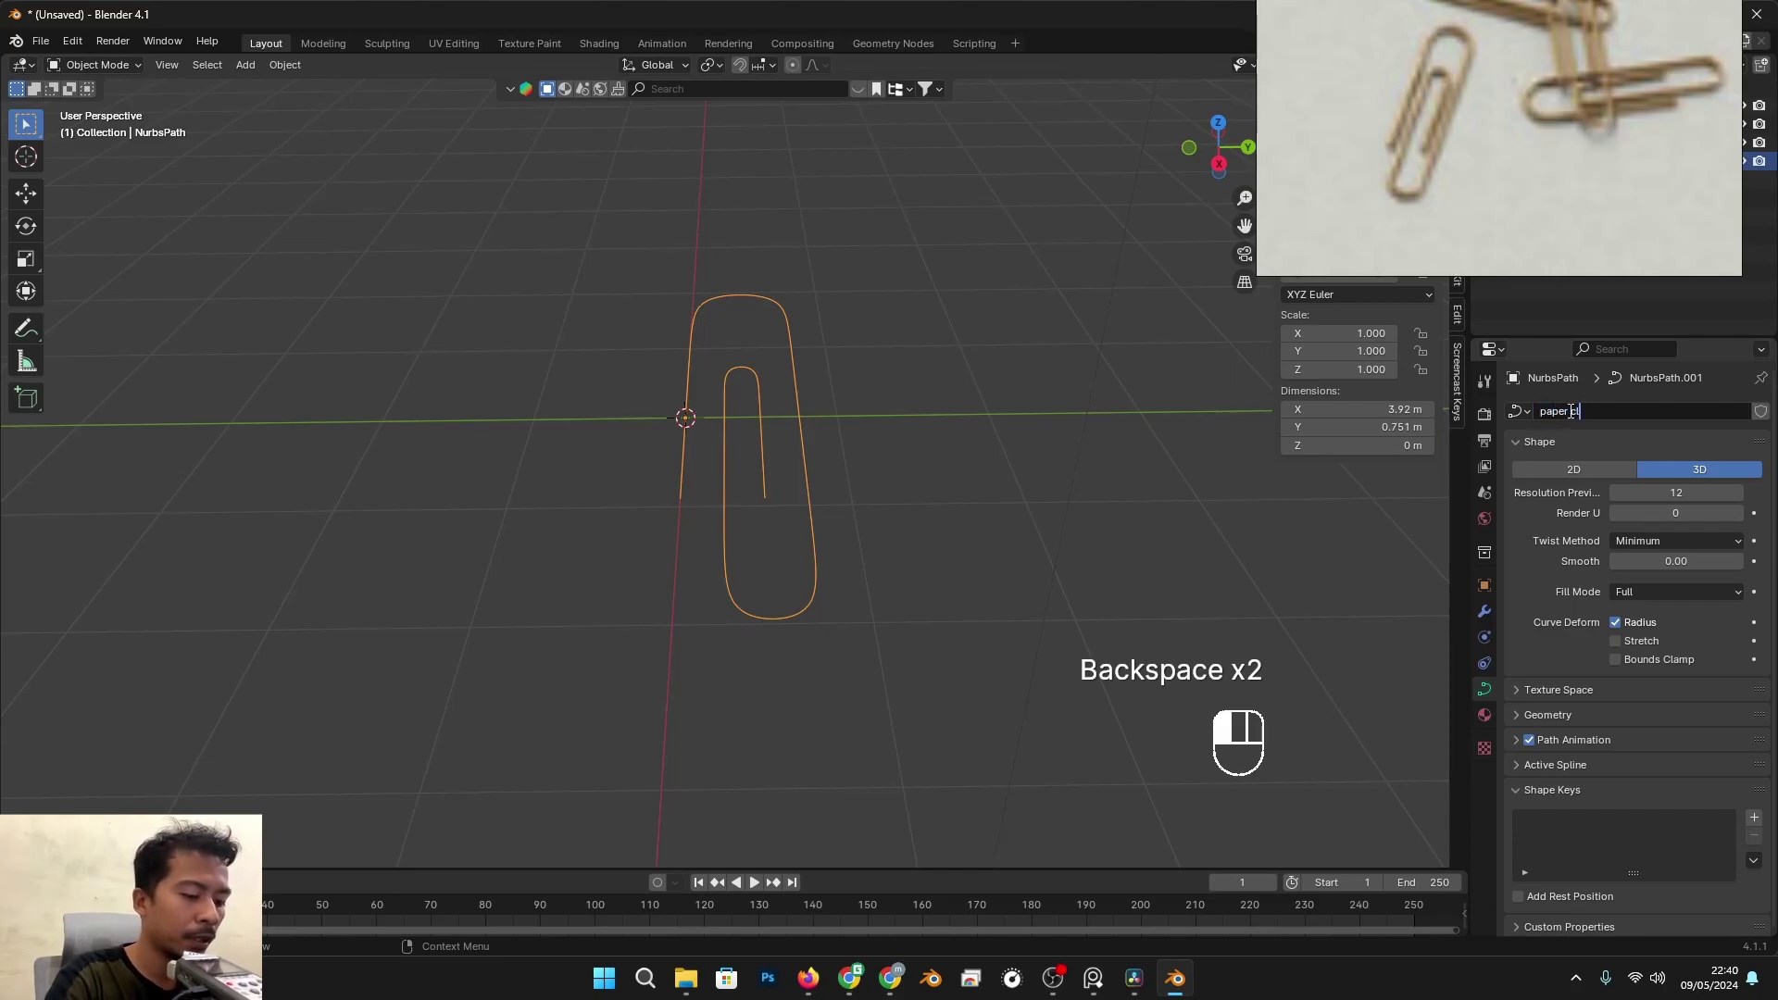
text(1)
key(Return)
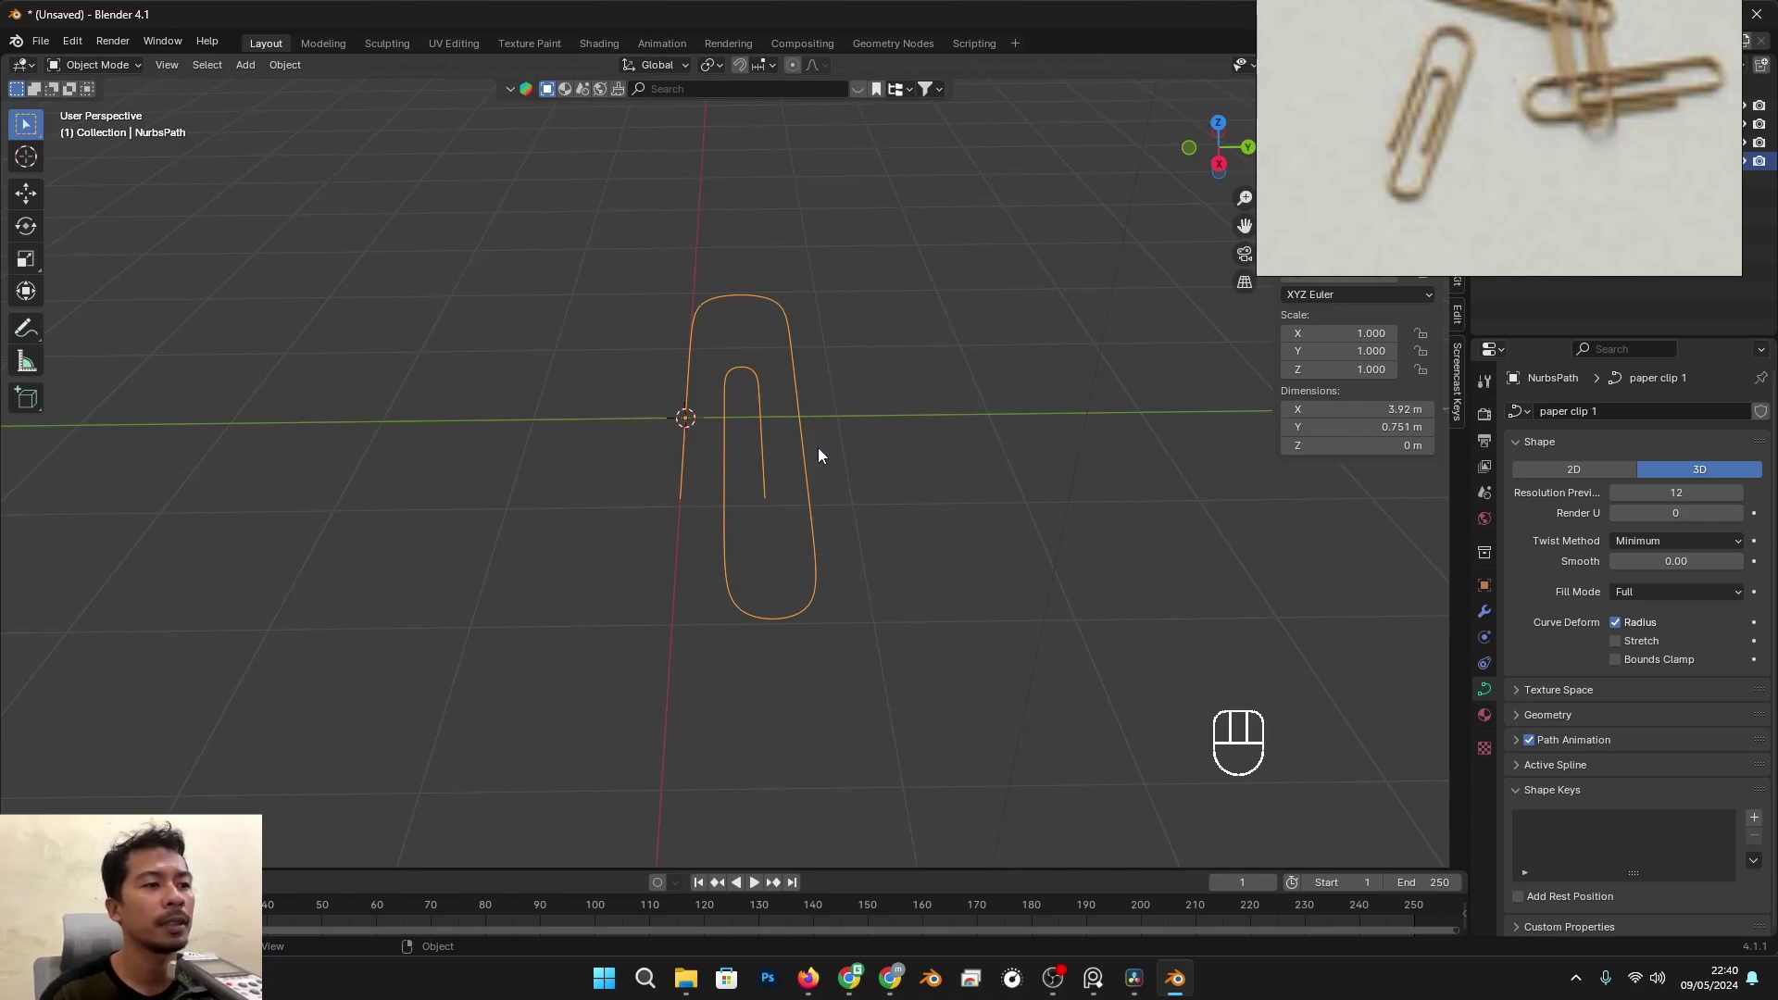
Step: Give the curve a round bevel with a depth of 0.072 m in its geometry settings
middle_drag(869, 475, 911, 470)
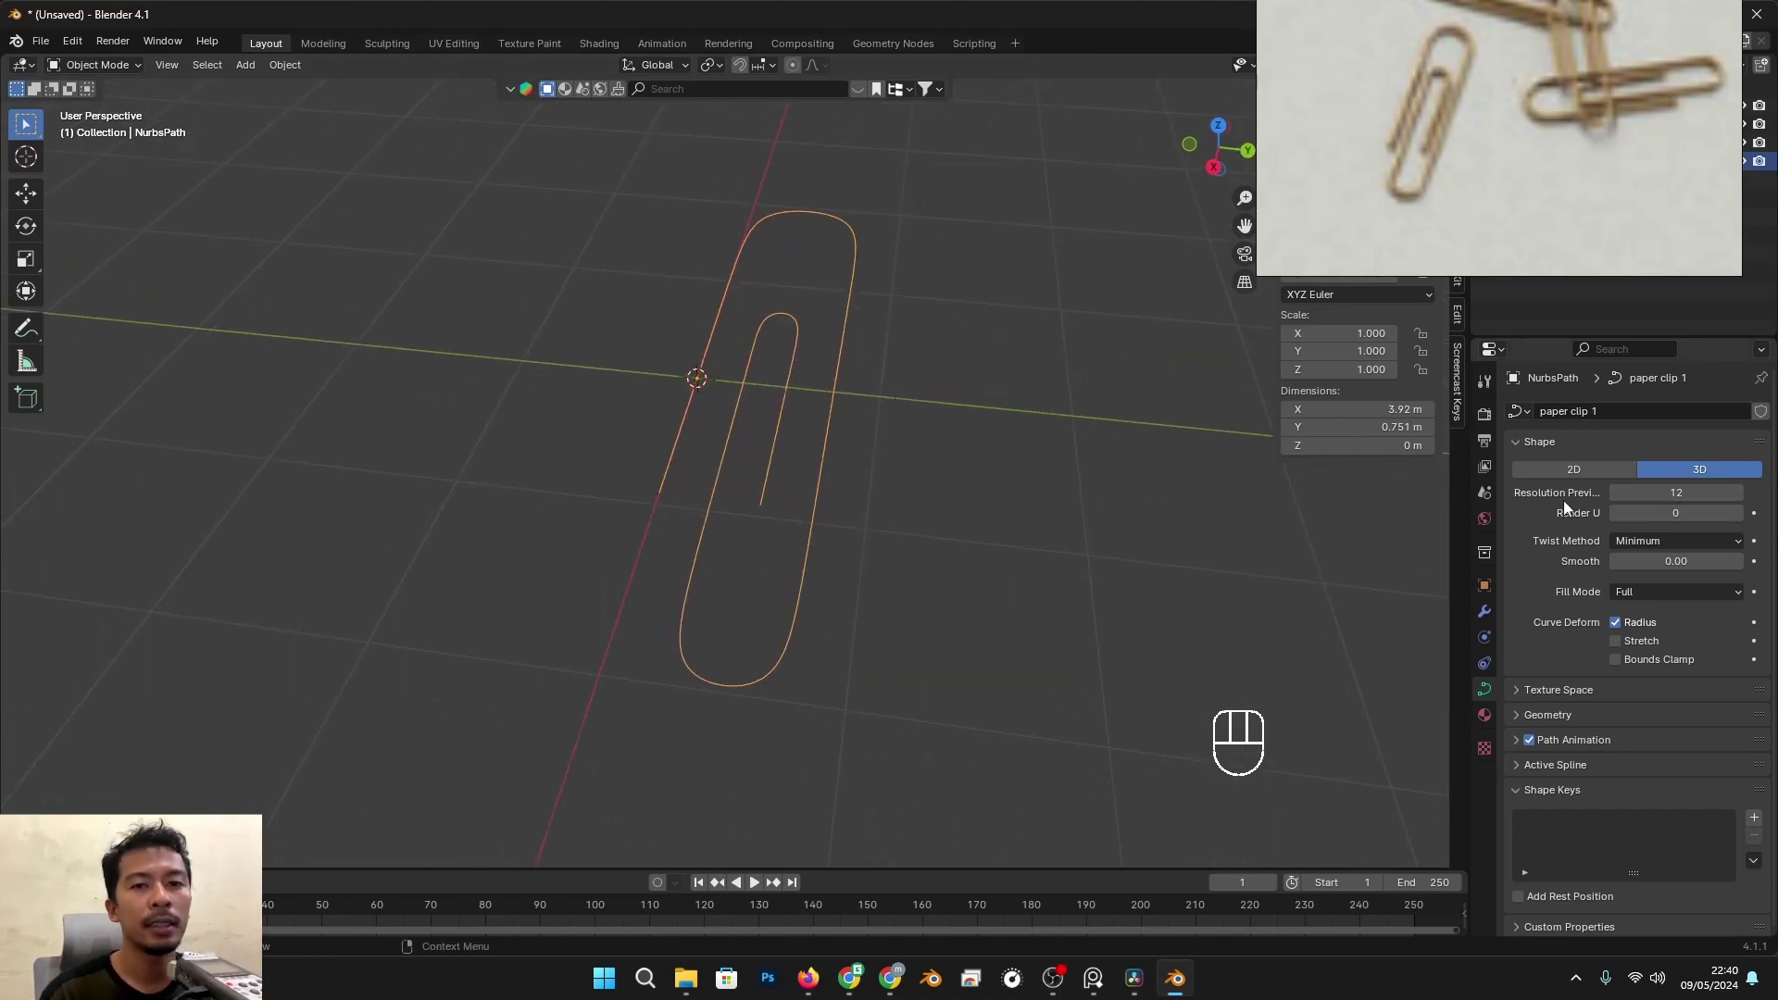
scroll(1574, 686, down, 1)
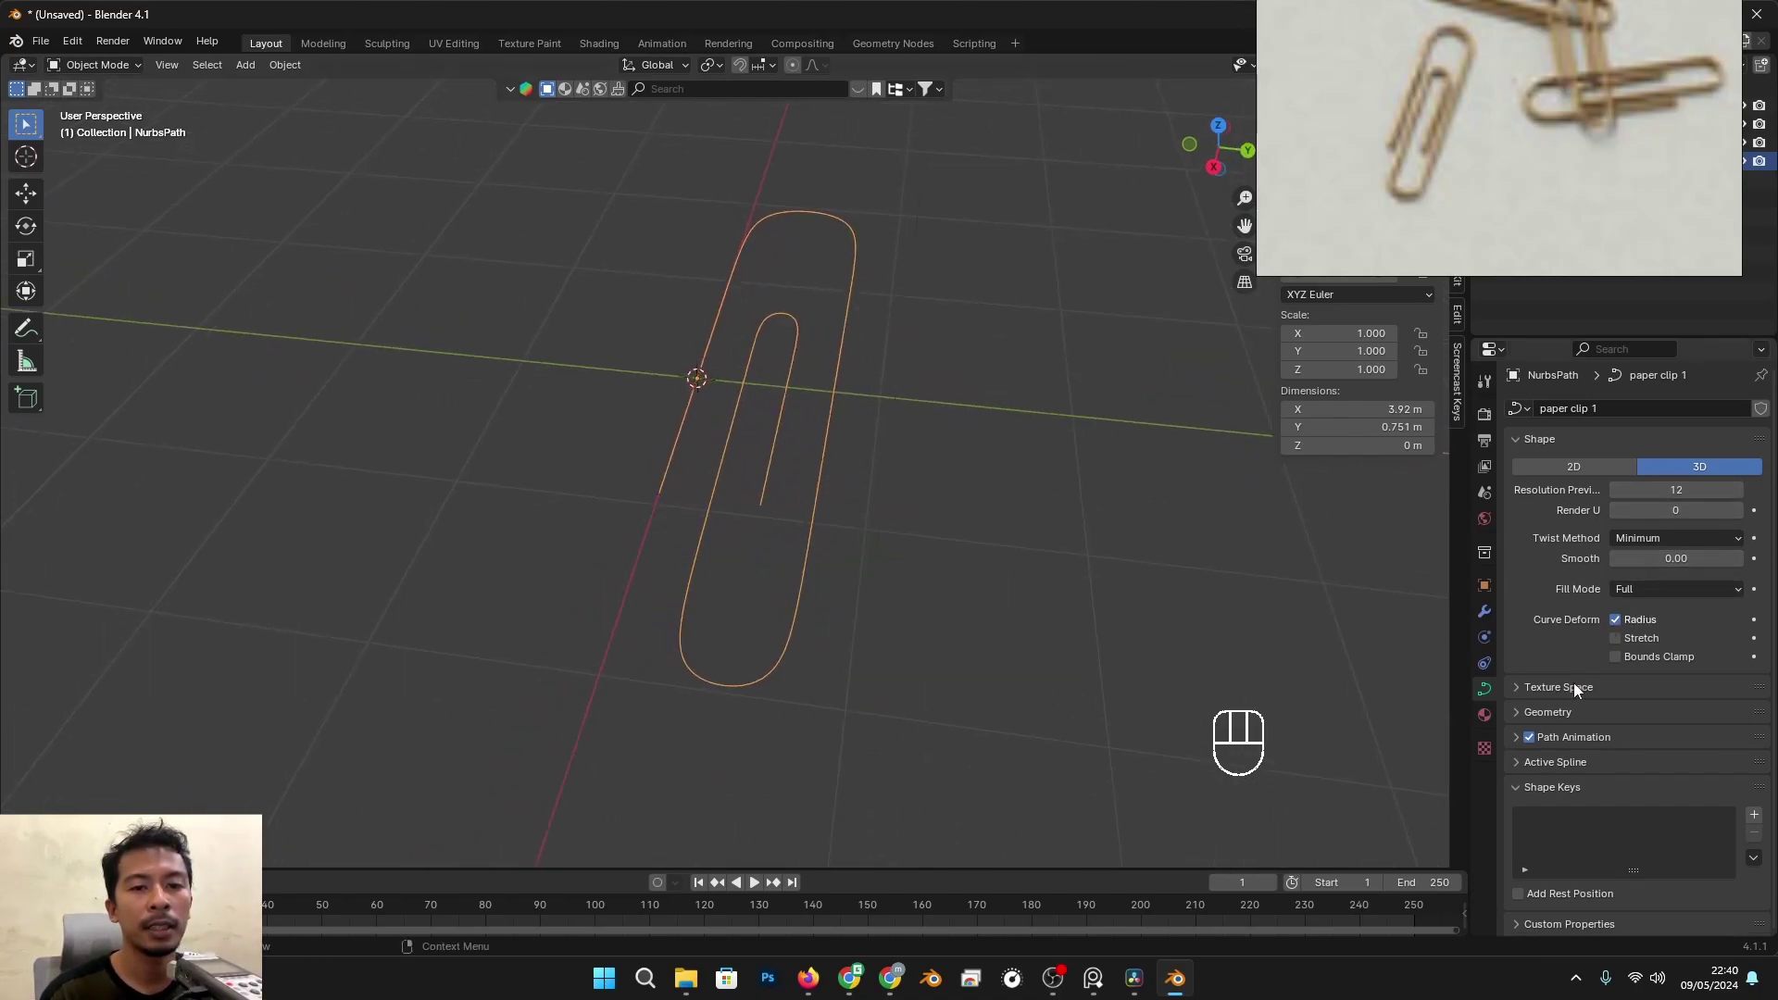
click(1522, 715)
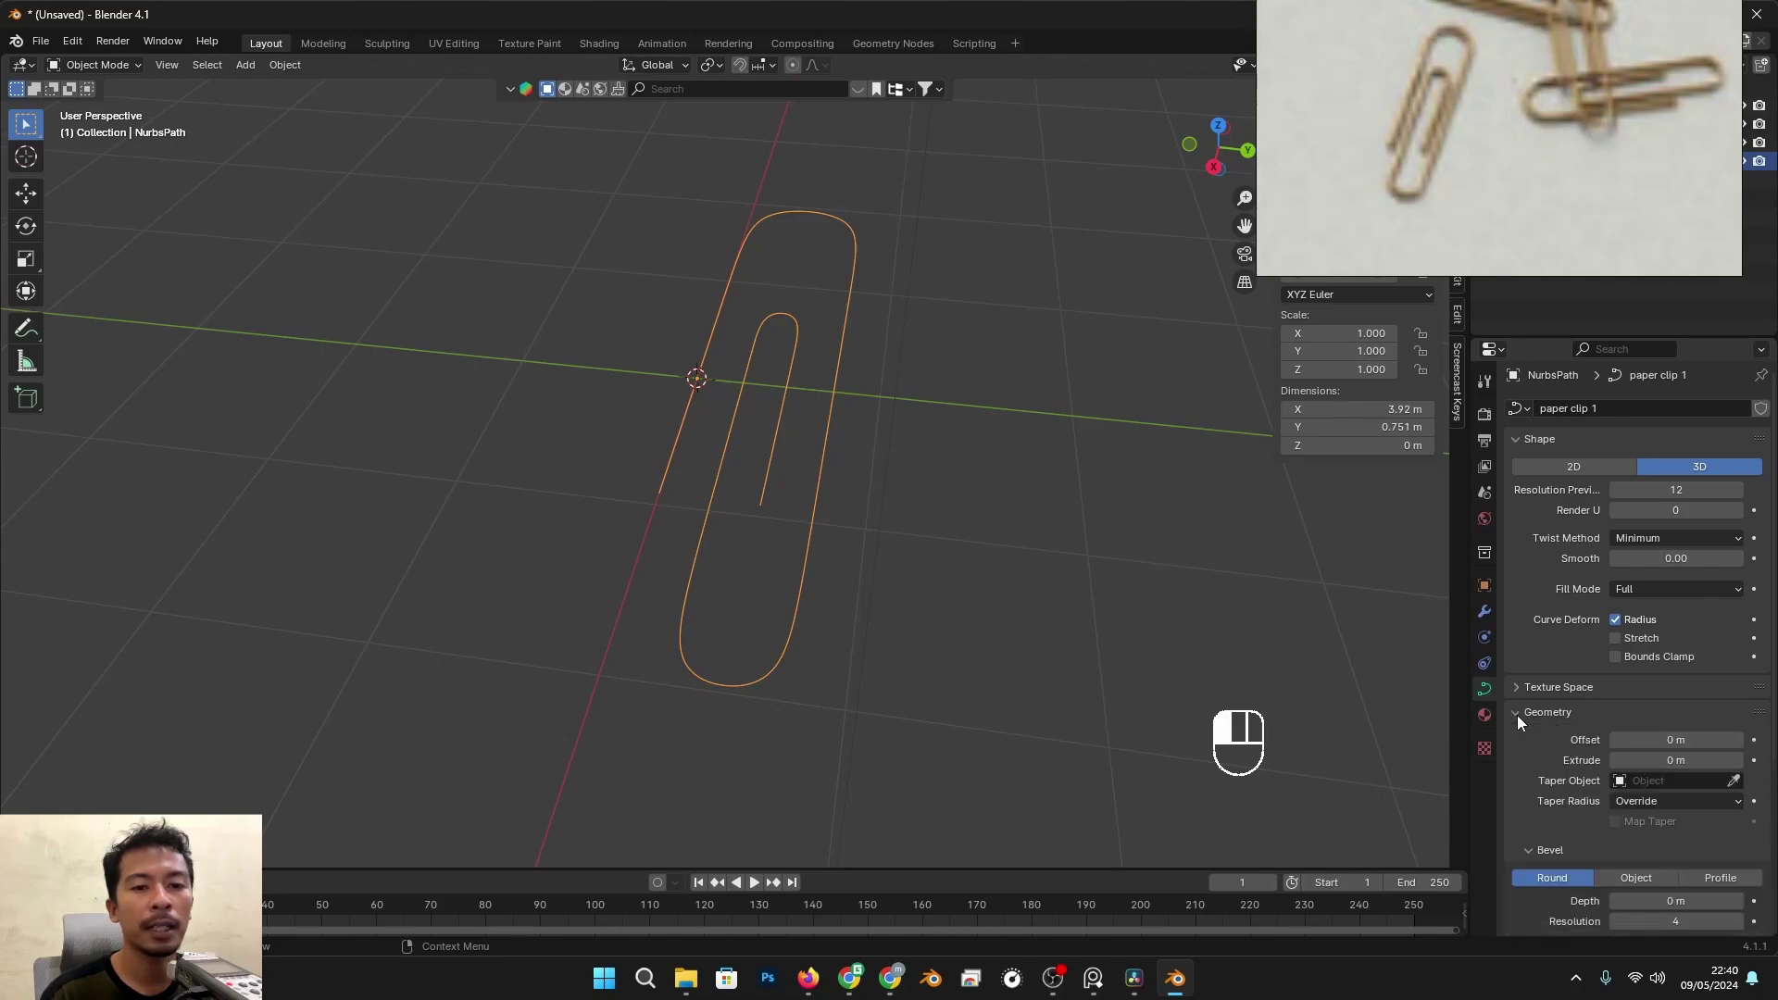
scroll(1666, 720, down, 2)
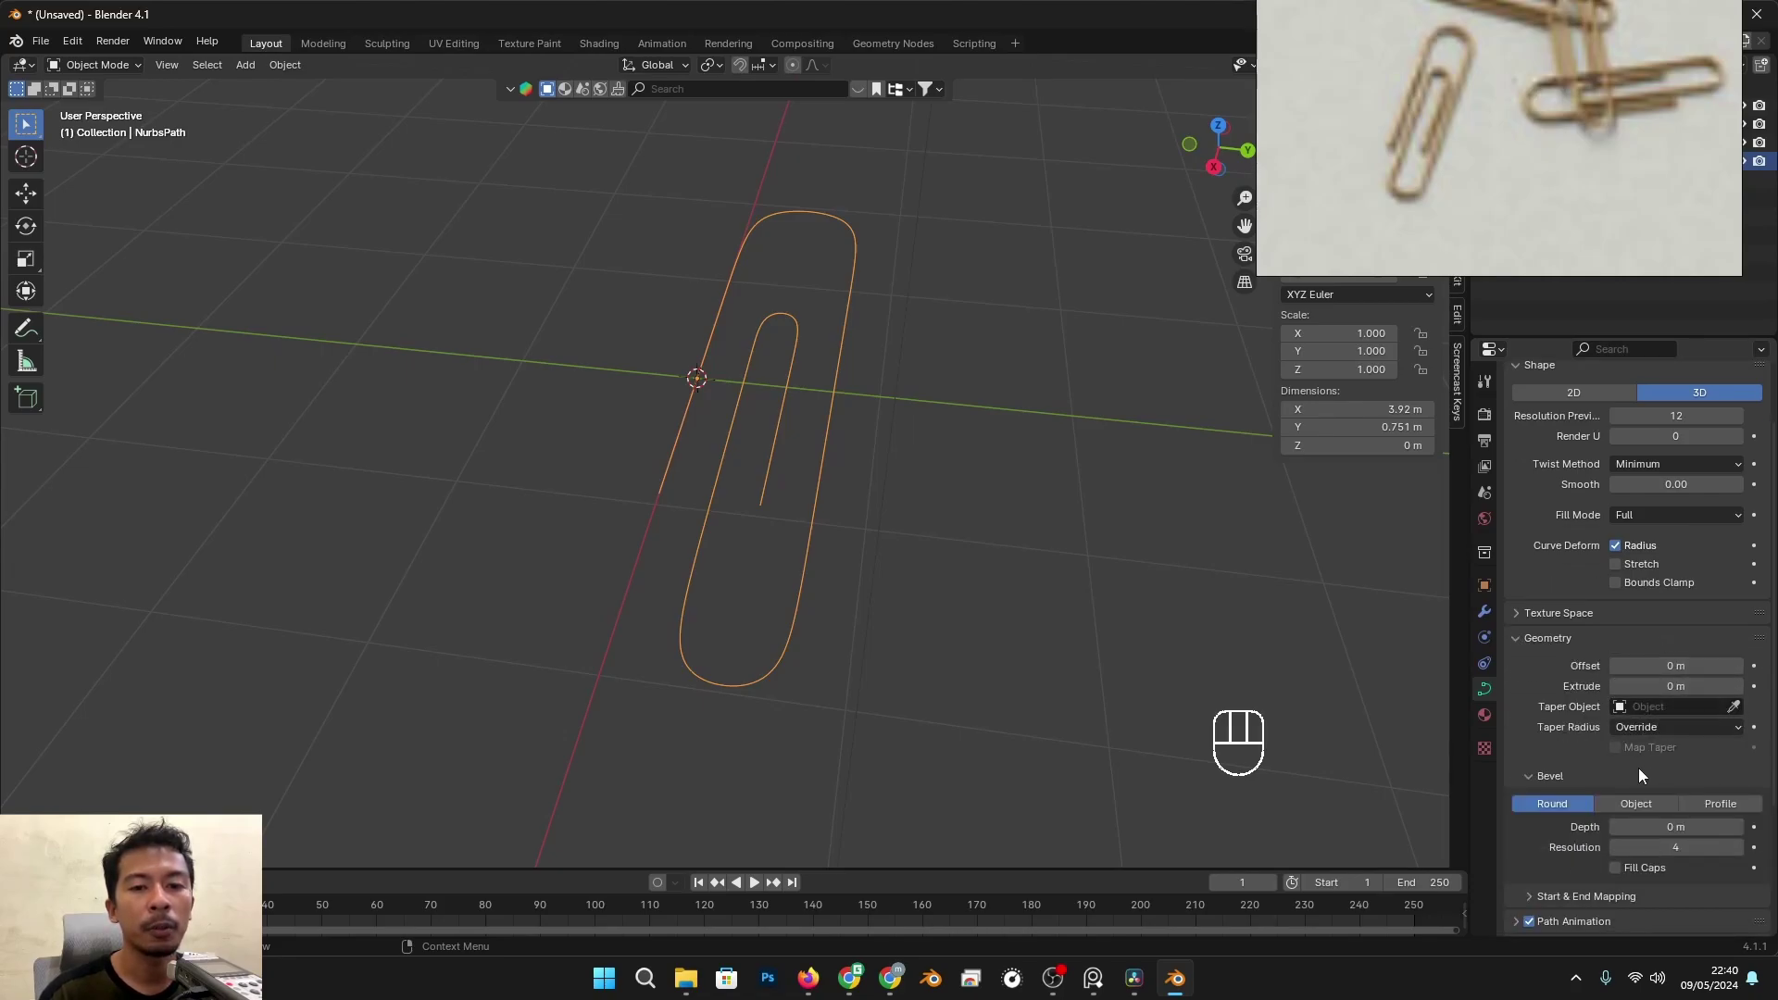
scroll(1640, 768, down, 1)
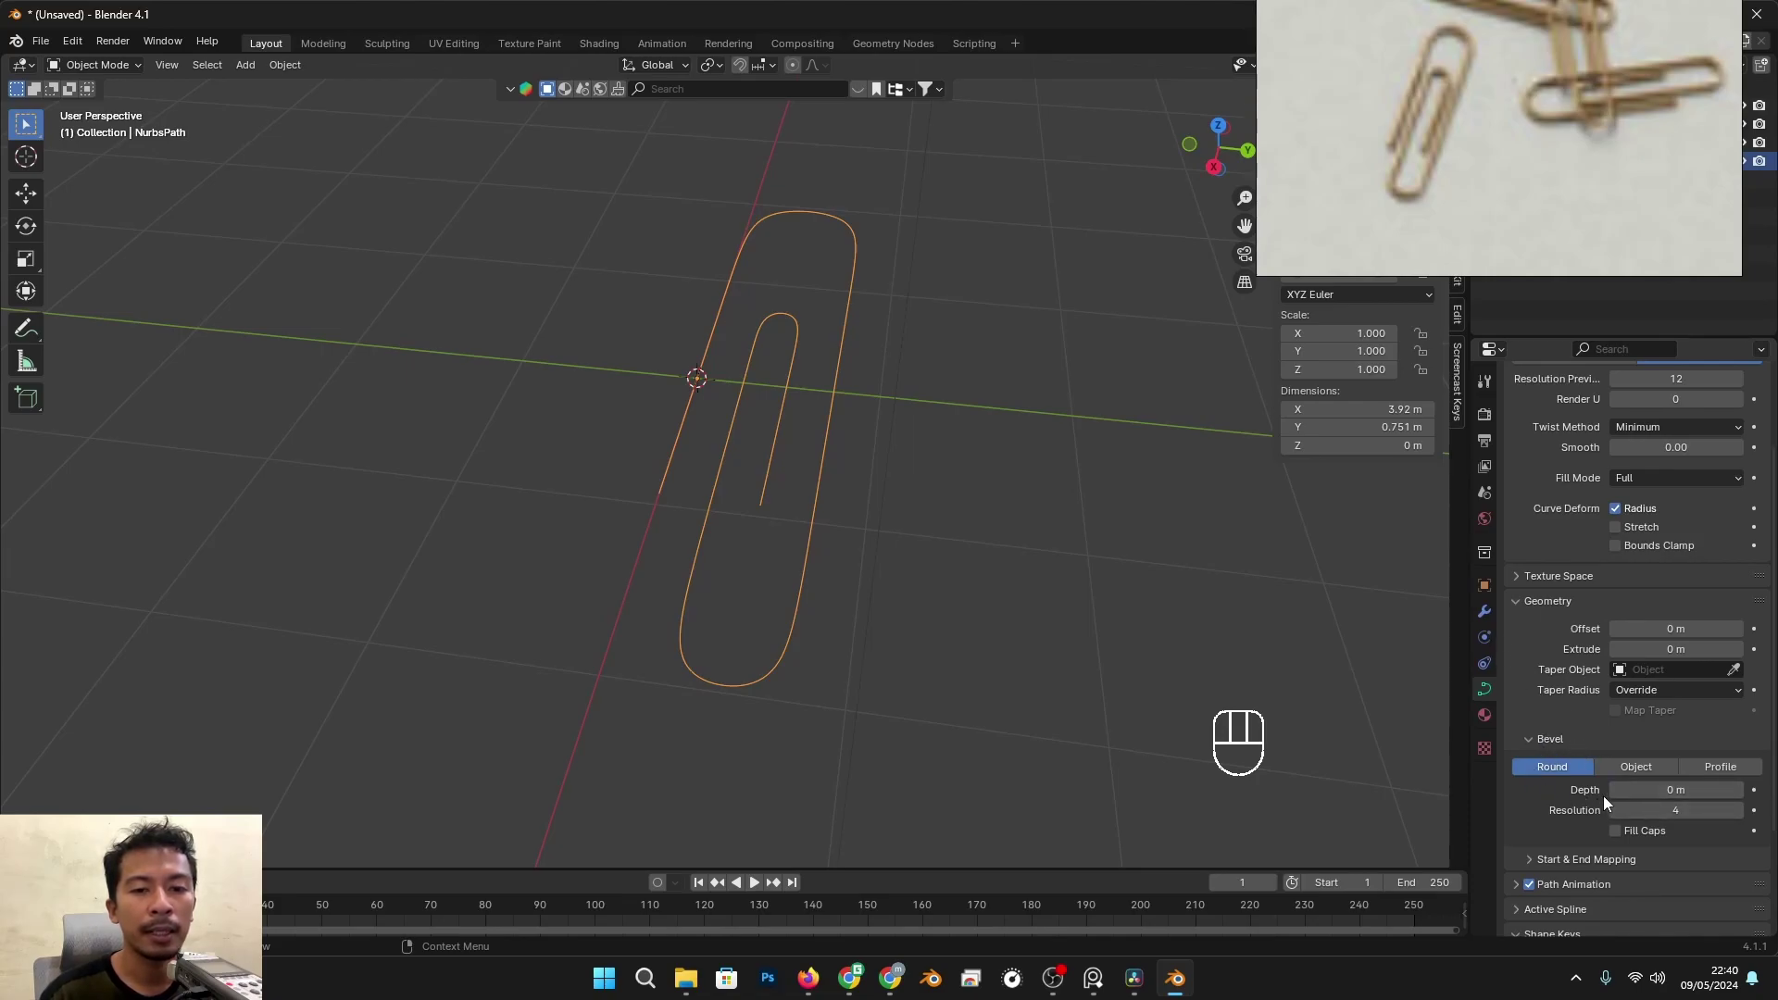
alt+drag(1287, 556, 958, 560)
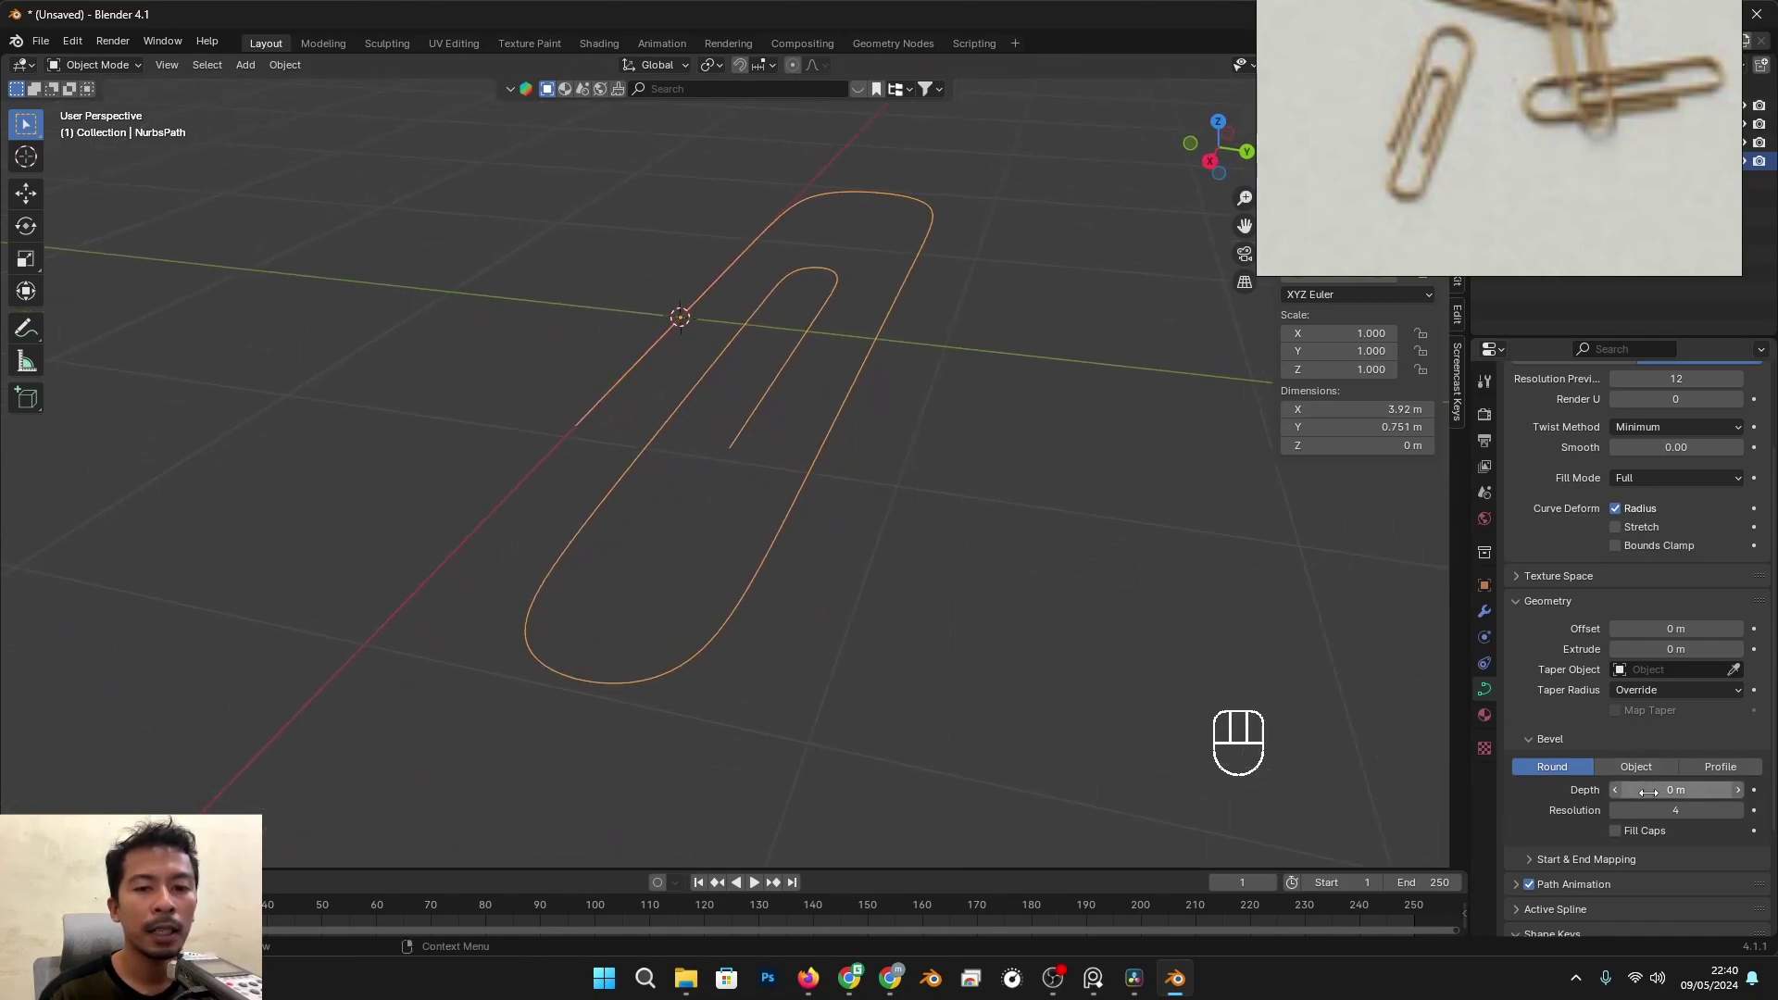
shift+drag(1648, 791, 1698, 792)
scroll(859, 480, down, 1)
alt+drag(859, 480, 849, 486)
mouse_move(1666, 790)
mouse_down()
mouse_move(1759, 789)
mouse_move(1660, 789)
mouse_up()
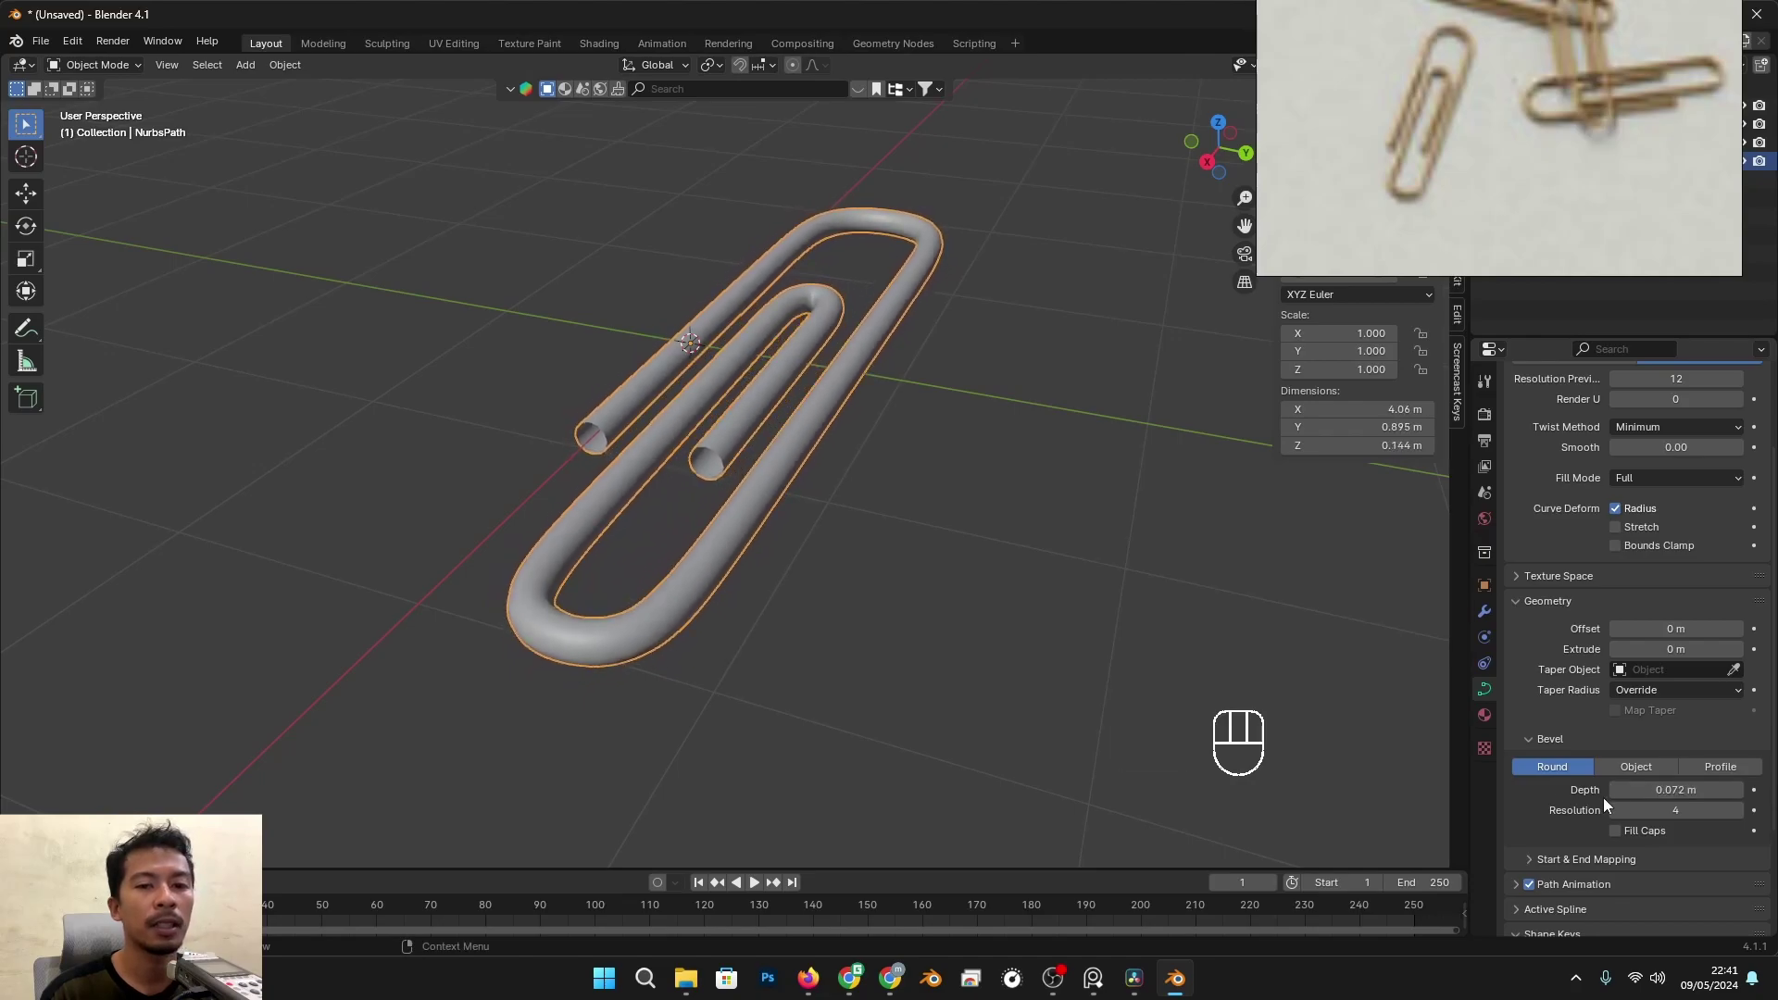
Step: Raise the bevel resolution to 8 and inspect the roundness of the clip's open wire ends
scroll(833, 537, up, 6)
alt+shift+drag(711, 450, 793, 470)
scroll(904, 506, down, 3)
alt+drag(903, 507, 892, 545)
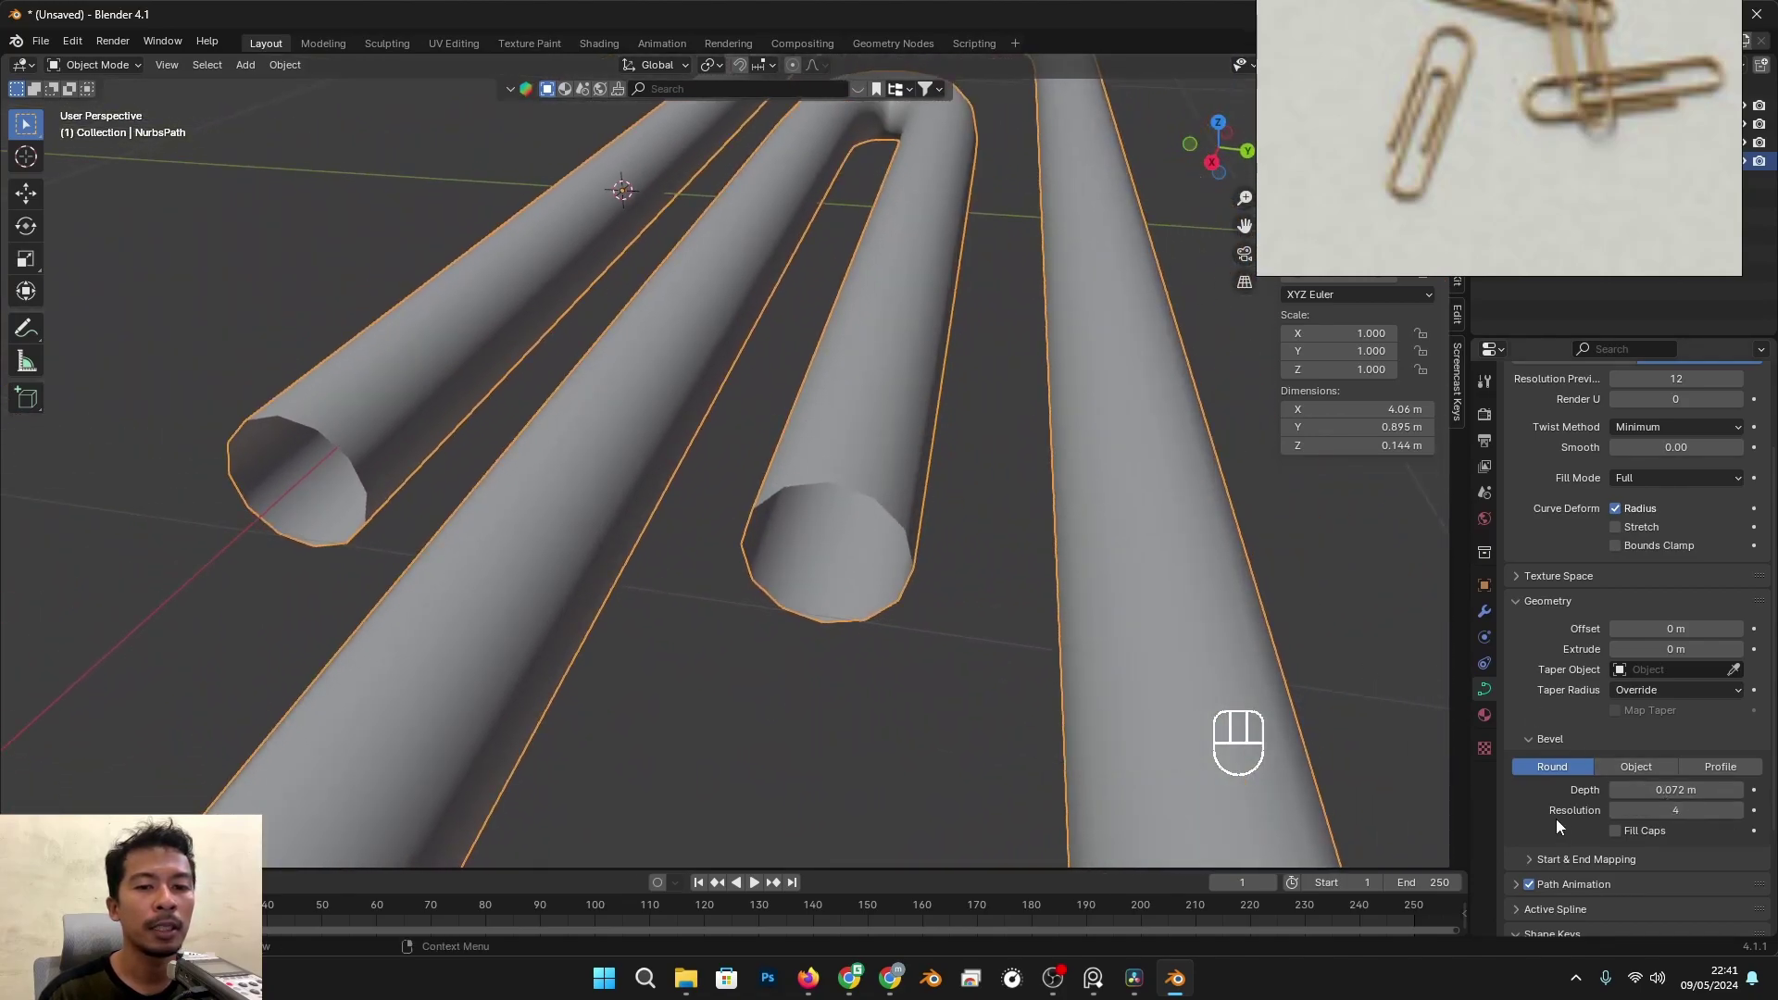
click(1736, 810)
click(1736, 810)
click(1737, 810)
click(1737, 810)
scroll(1061, 619, down, 3)
alt+drag(1061, 619, 932, 530)
scroll(932, 531, down, 3)
scroll(680, 423, up, 2)
scroll(746, 480, down, 4)
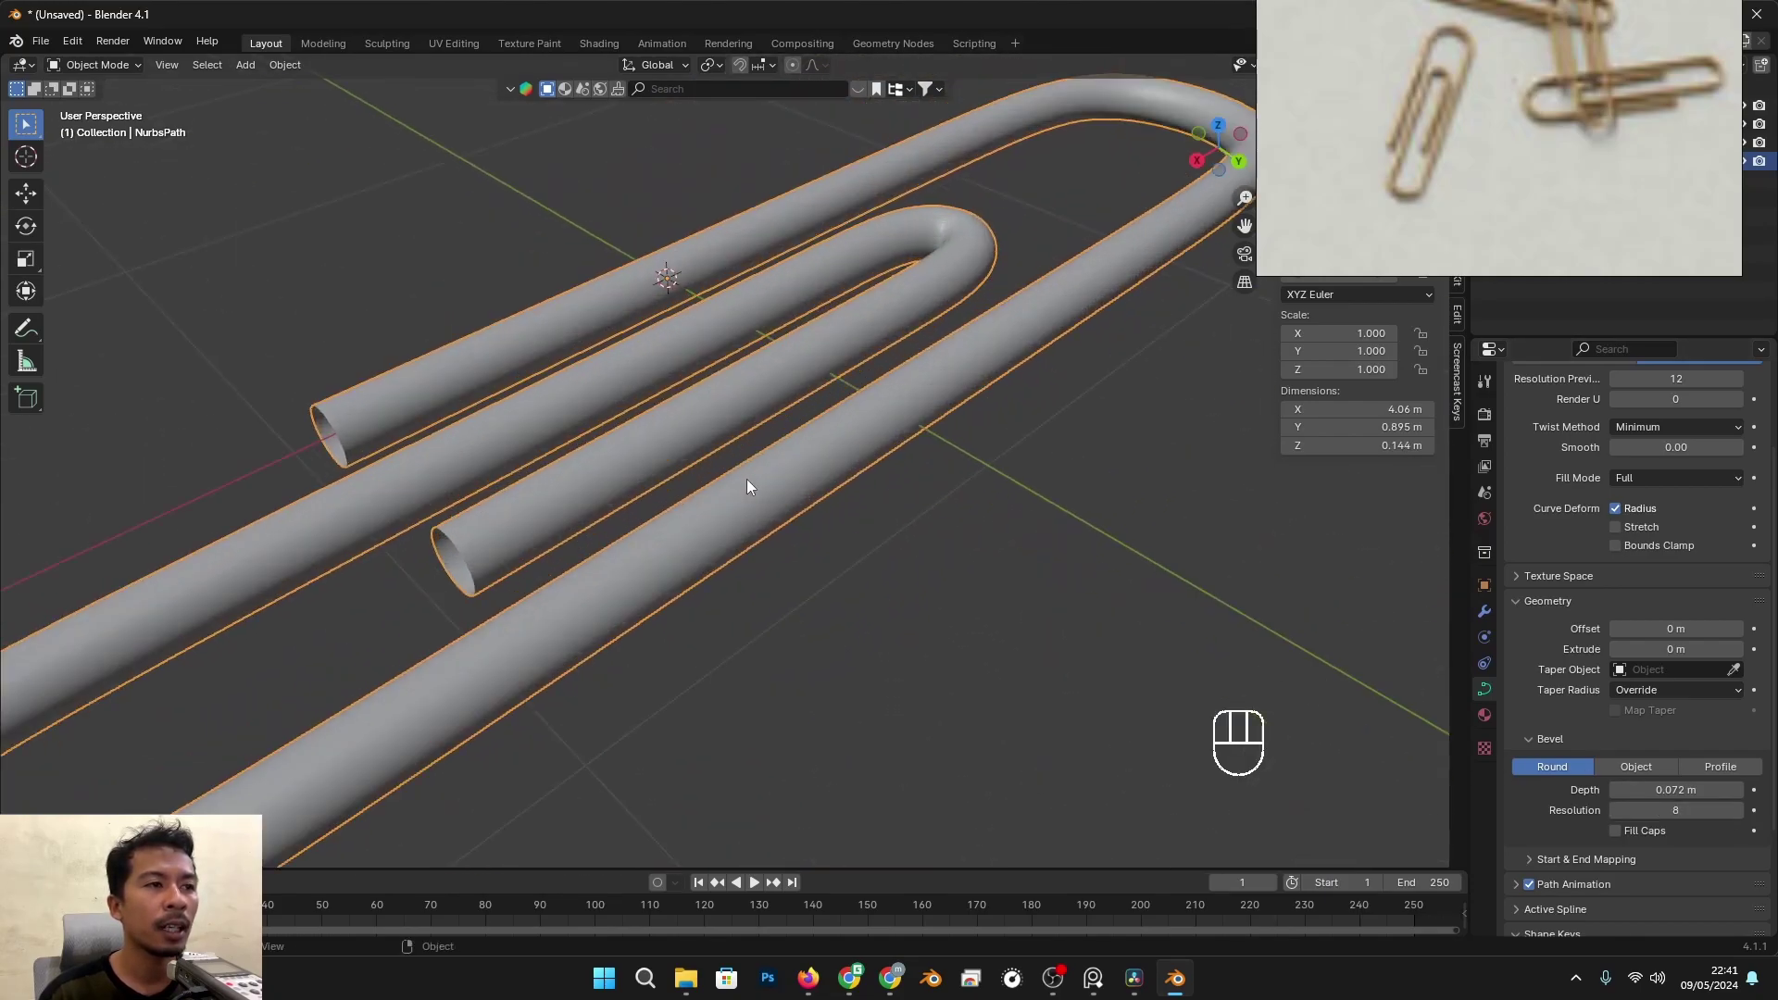
alt+drag(747, 479, 663, 587)
scroll(728, 532, up, 3)
scroll(727, 532, up, 4)
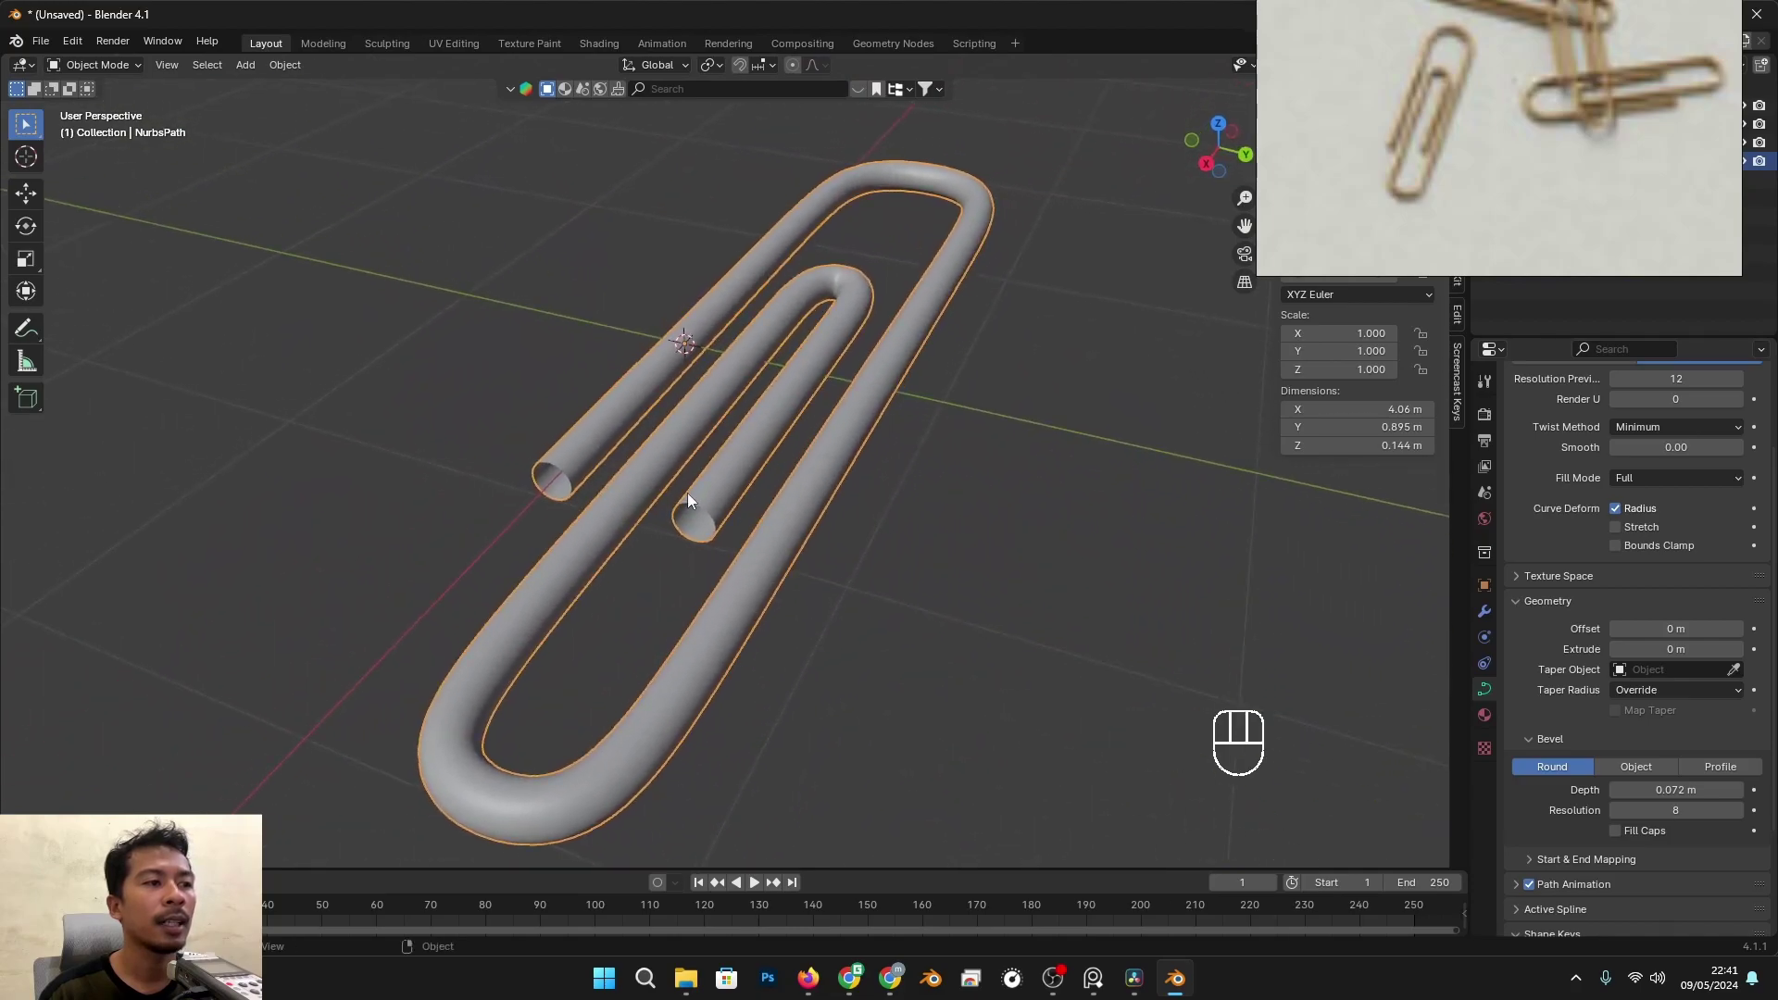
Step: Set the bevel resolution to 6 and check the wire's smoothness
click(1615, 810)
click(1614, 810)
scroll(963, 496, down, 4)
alt+drag(963, 496, 926, 519)
scroll(926, 519, down, 2)
scroll(780, 486, down, 2)
scroll(719, 524, up, 6)
alt+drag(689, 550, 726, 524)
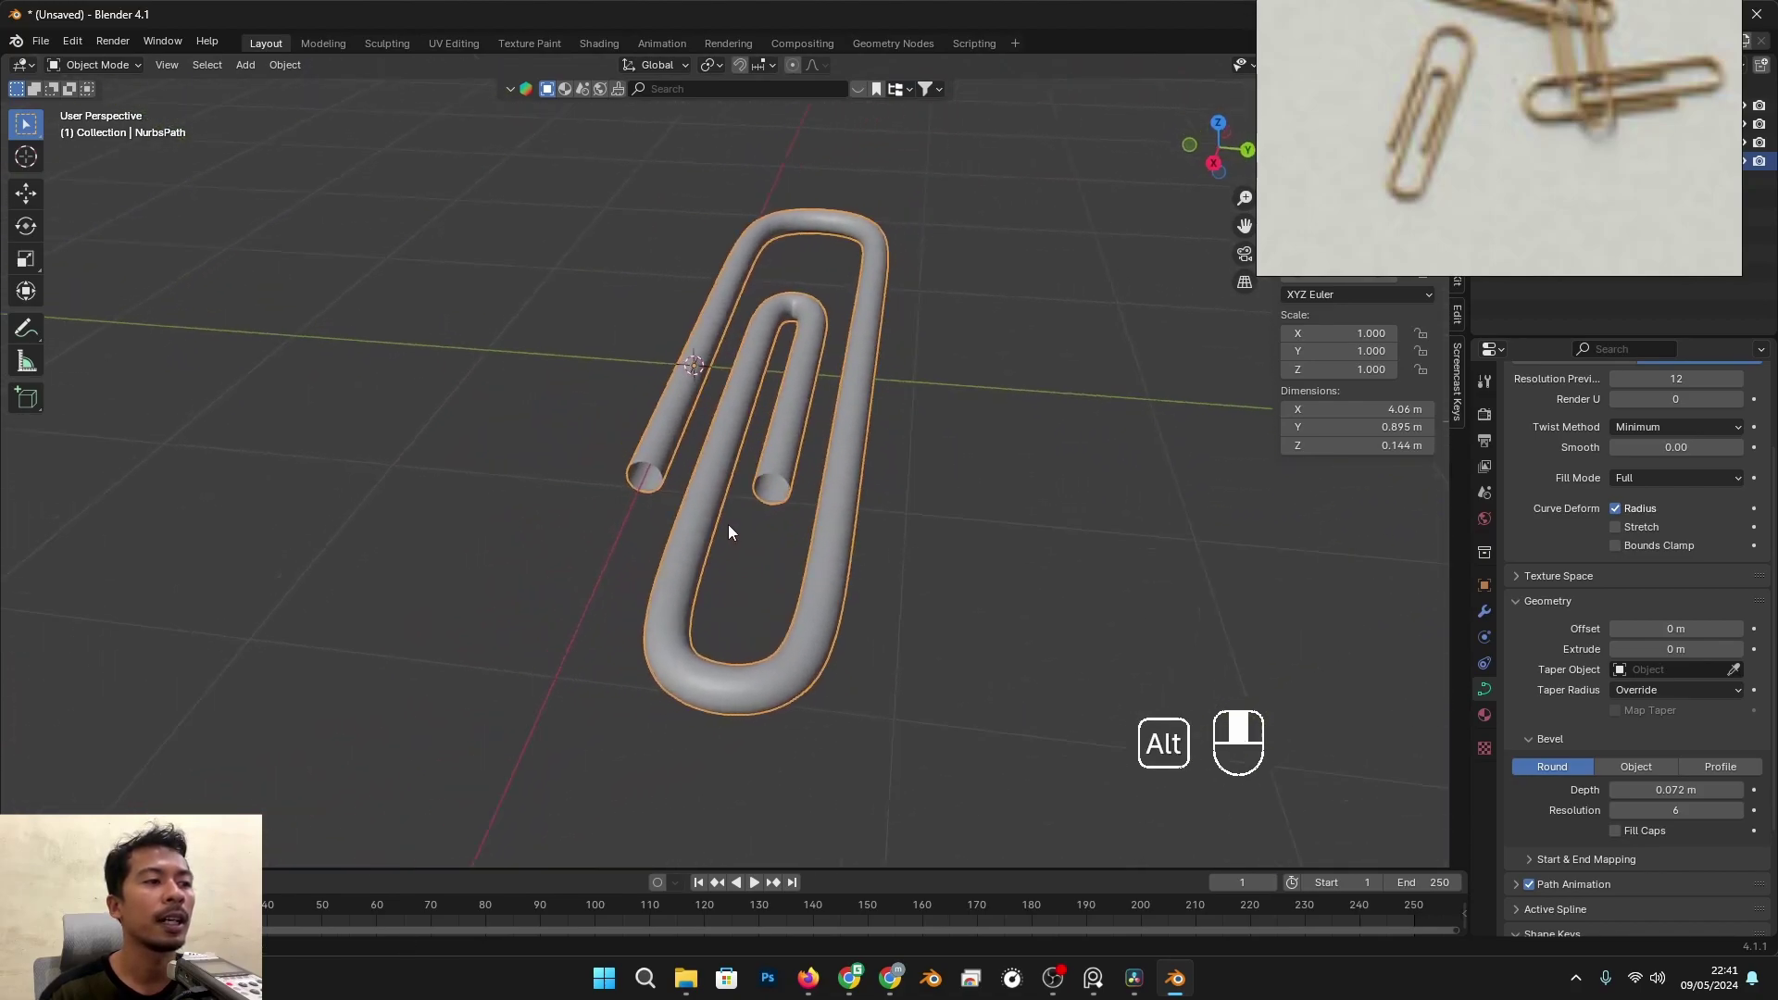
Step: Enable Fill Caps on the bevel to close the clip's two open wire ends
scroll(863, 515, up, 5)
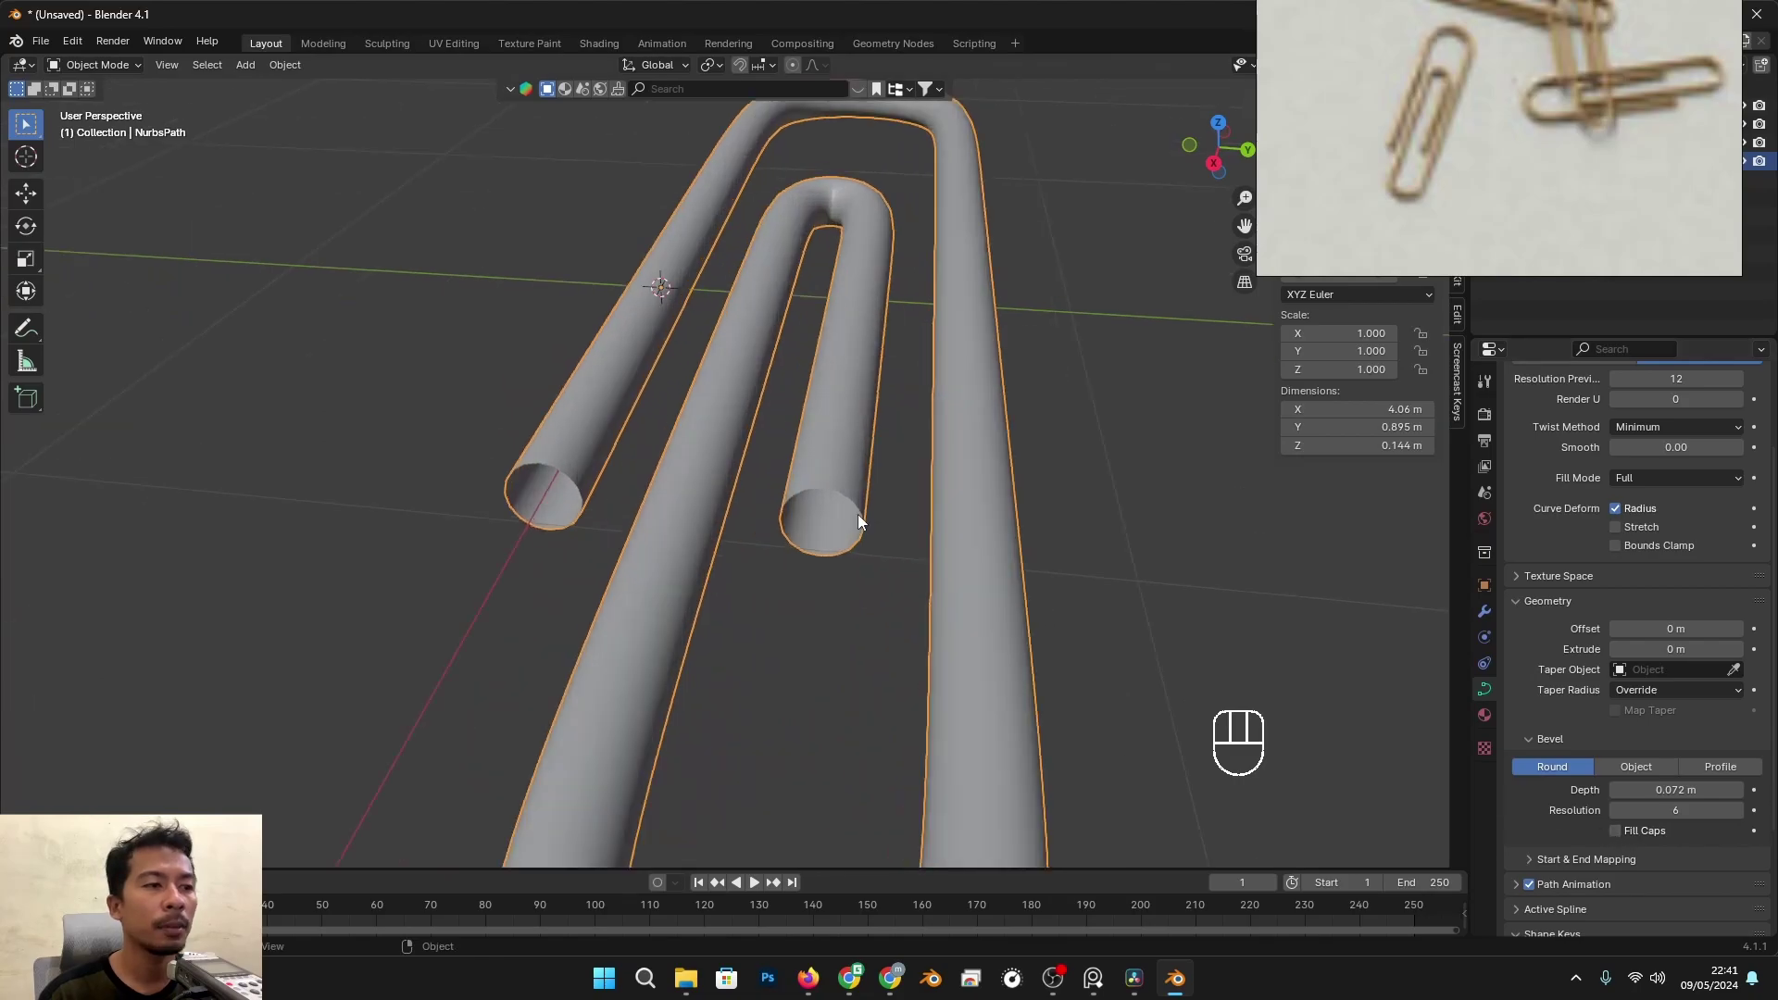
click(1617, 831)
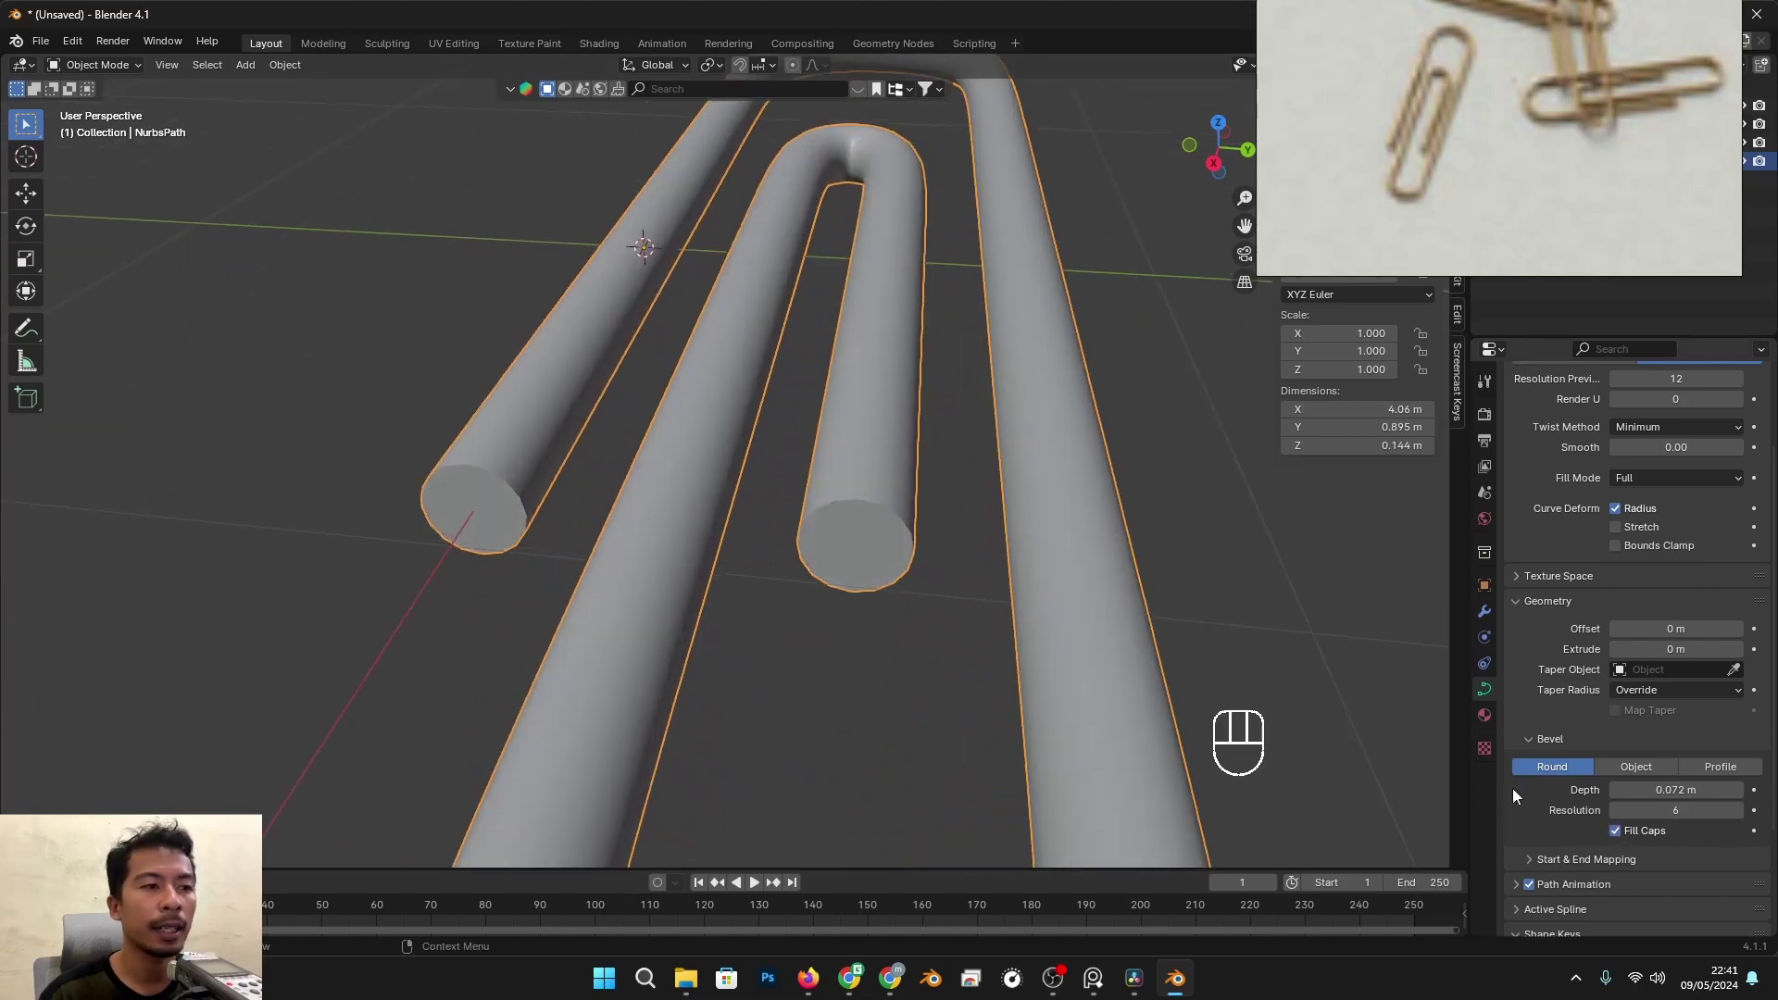
scroll(848, 517, down, 6)
alt+drag(857, 595, 910, 522)
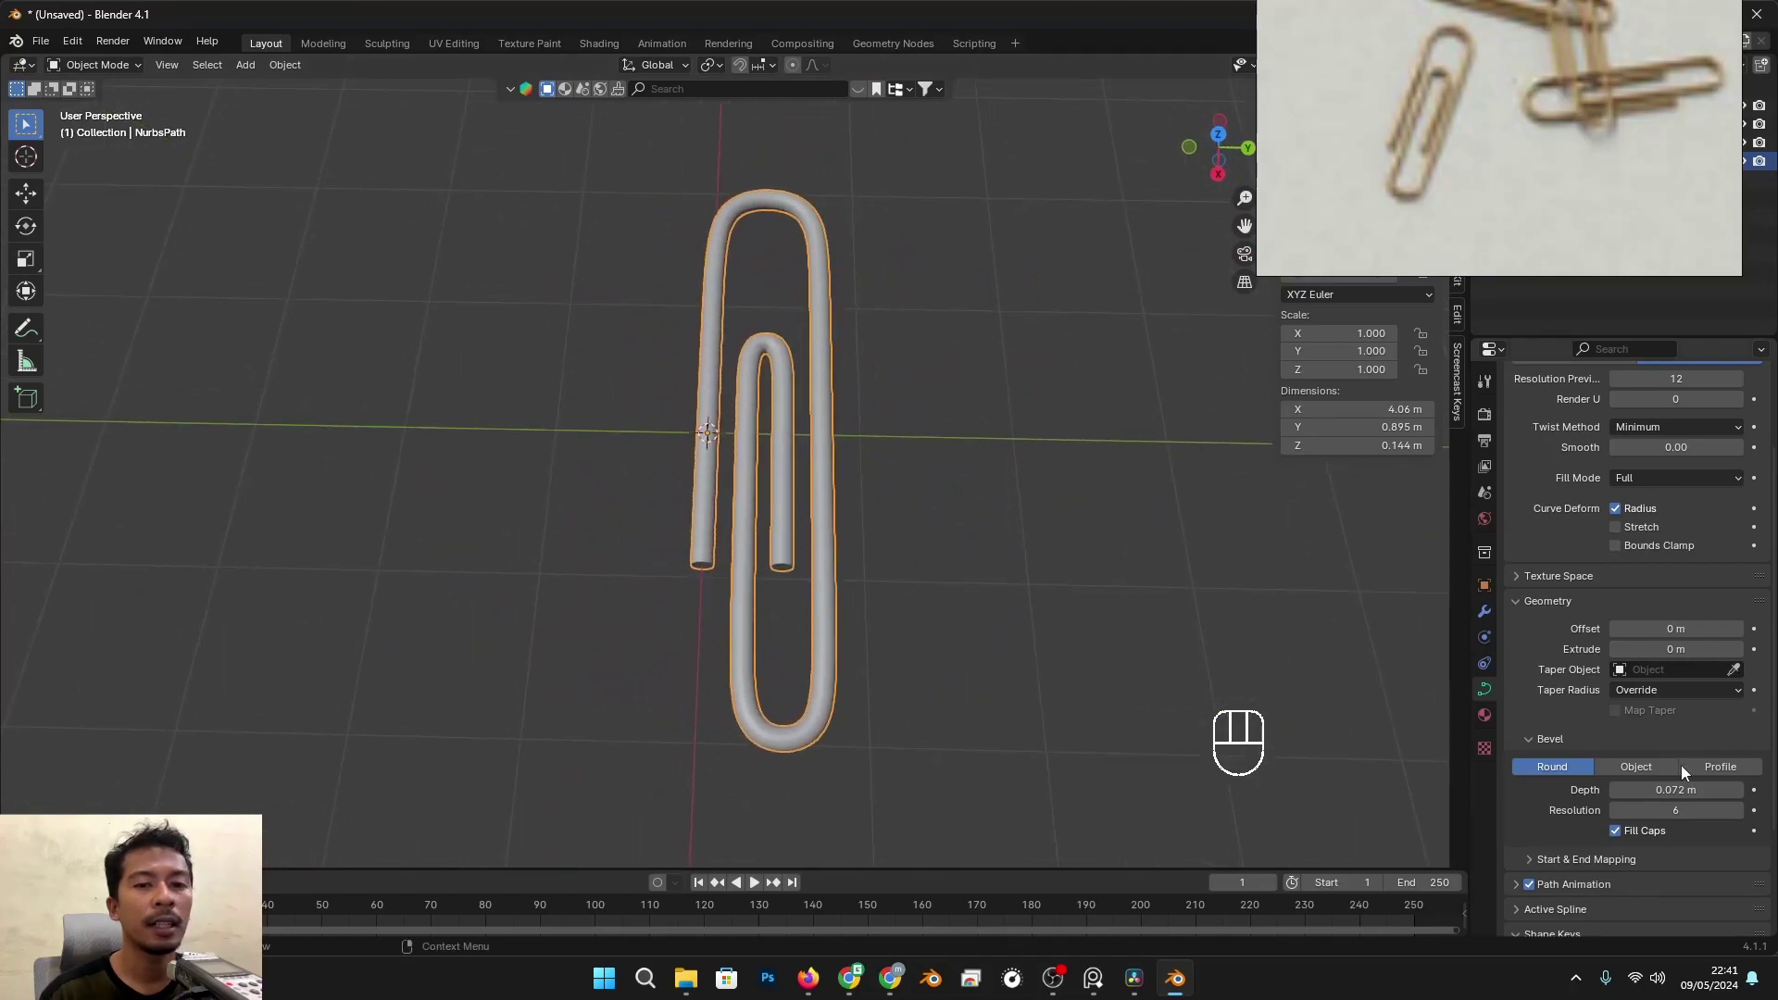
Step: Set the bevel depth to 0.06 m and compare the wire's thickness with the golden clips on the reference board
shift+drag(1676, 789, 1535, 567)
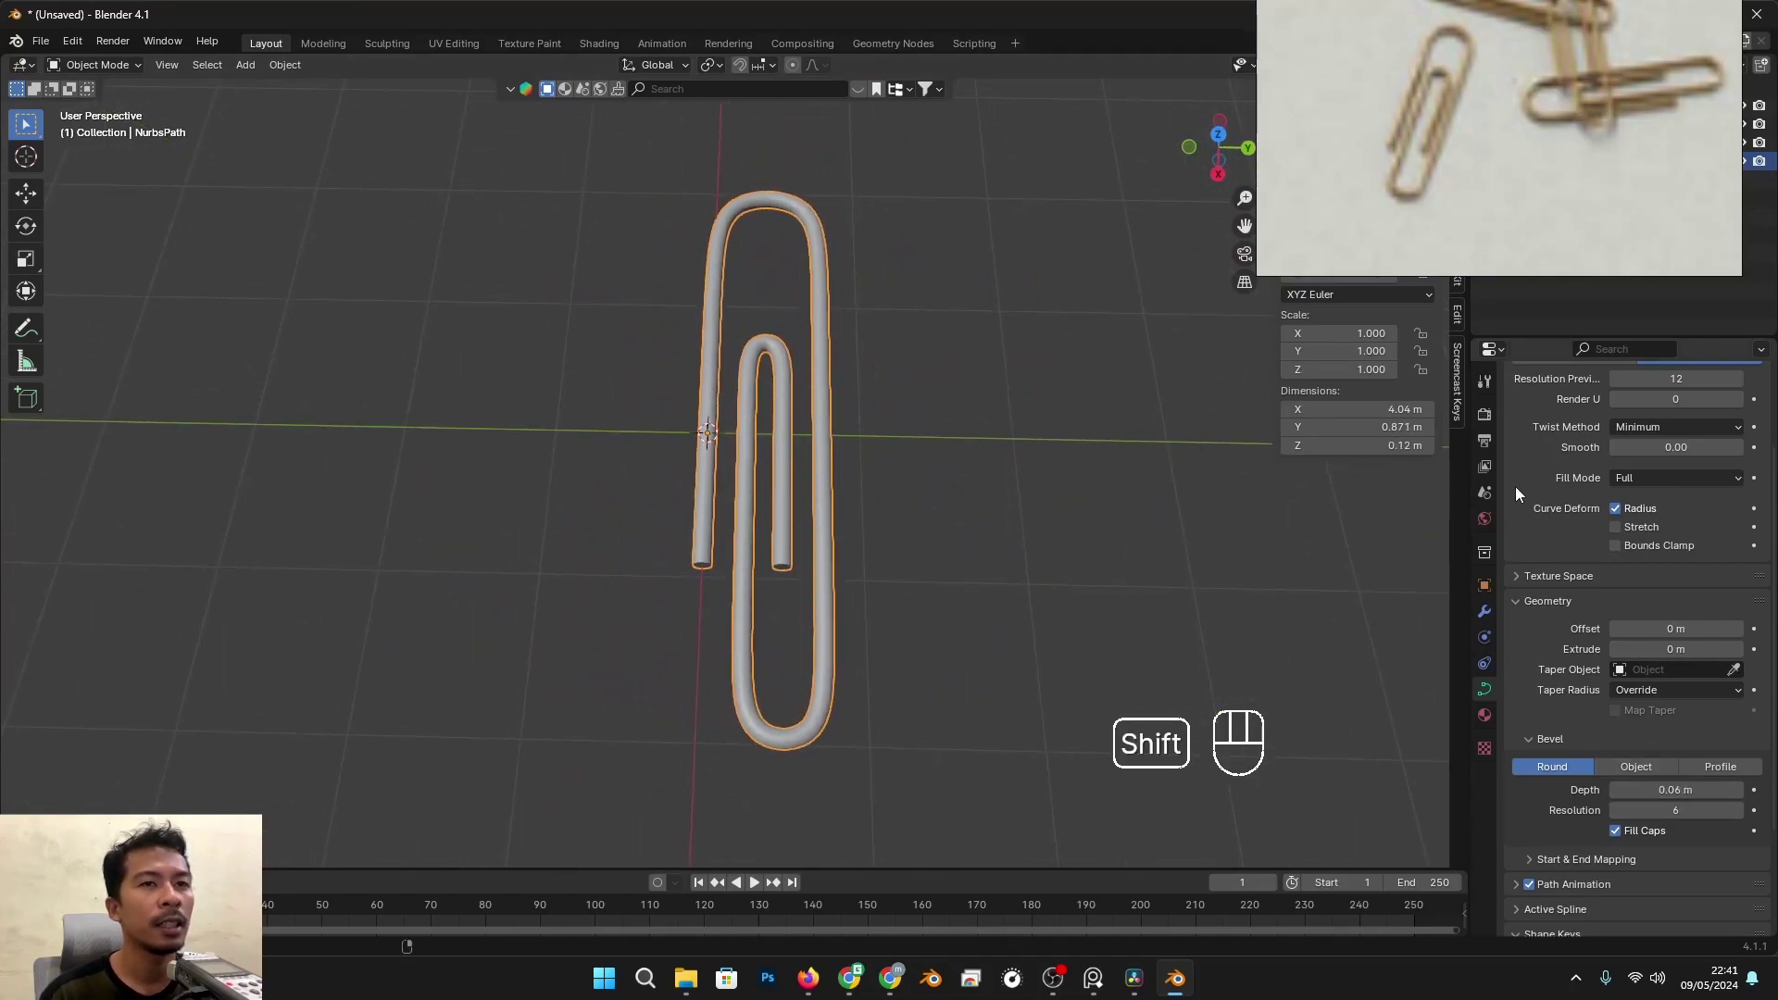
scroll(1424, 141, up, 3)
scroll(1439, 130, down, 3)
drag(1438, 120, 1448, 176)
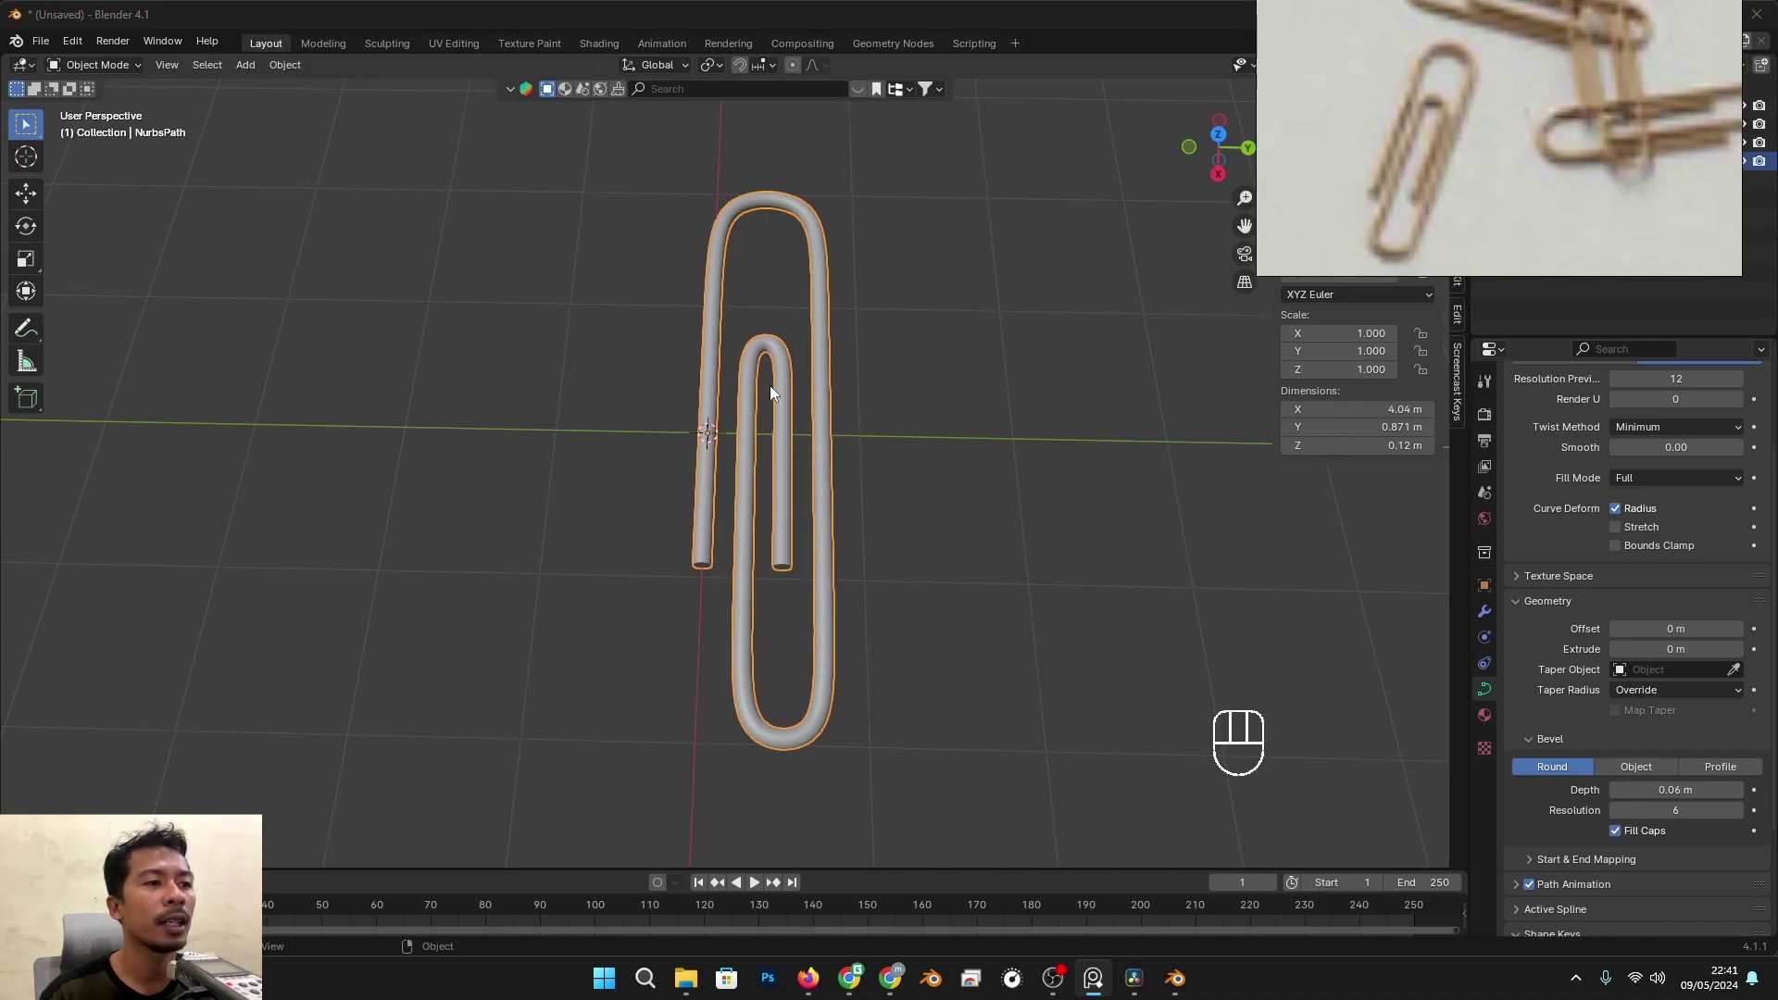
Step: In Edit Mode, move the control points of the long inner line along Y toward the clip's outer free leg
key(Tab)
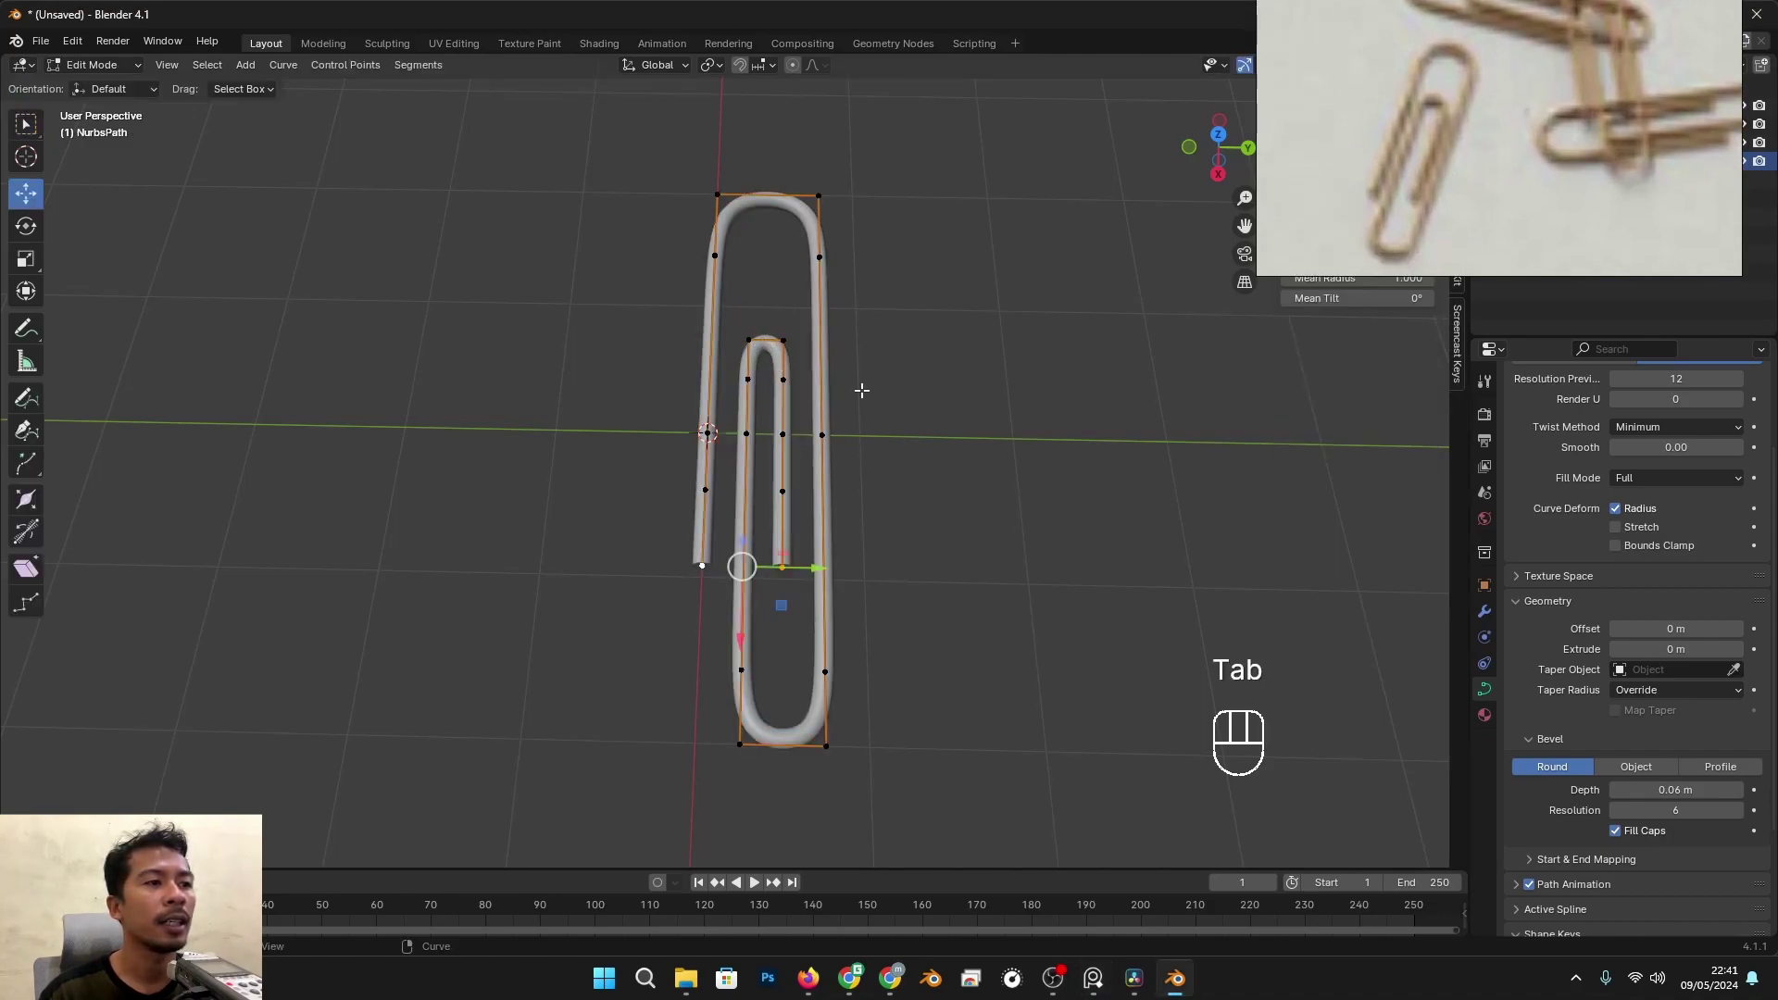
alt+drag(797, 488, 800, 463)
shift+click(744, 341)
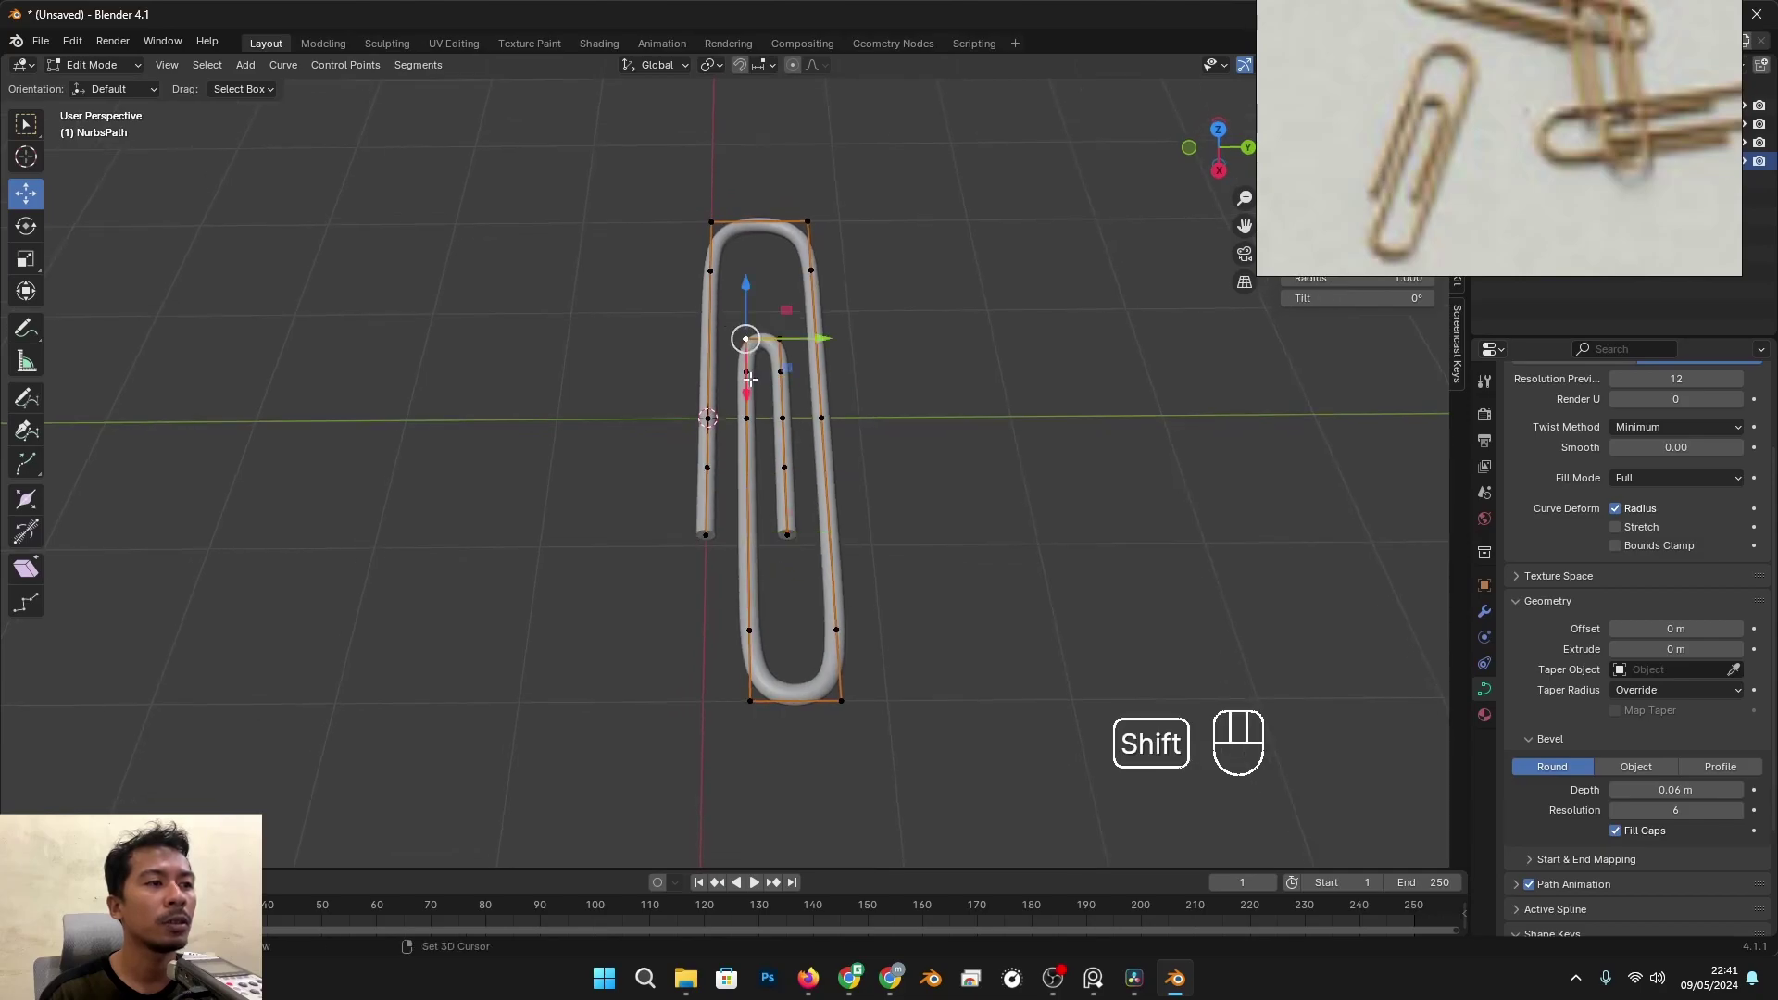
shift+click(750, 629)
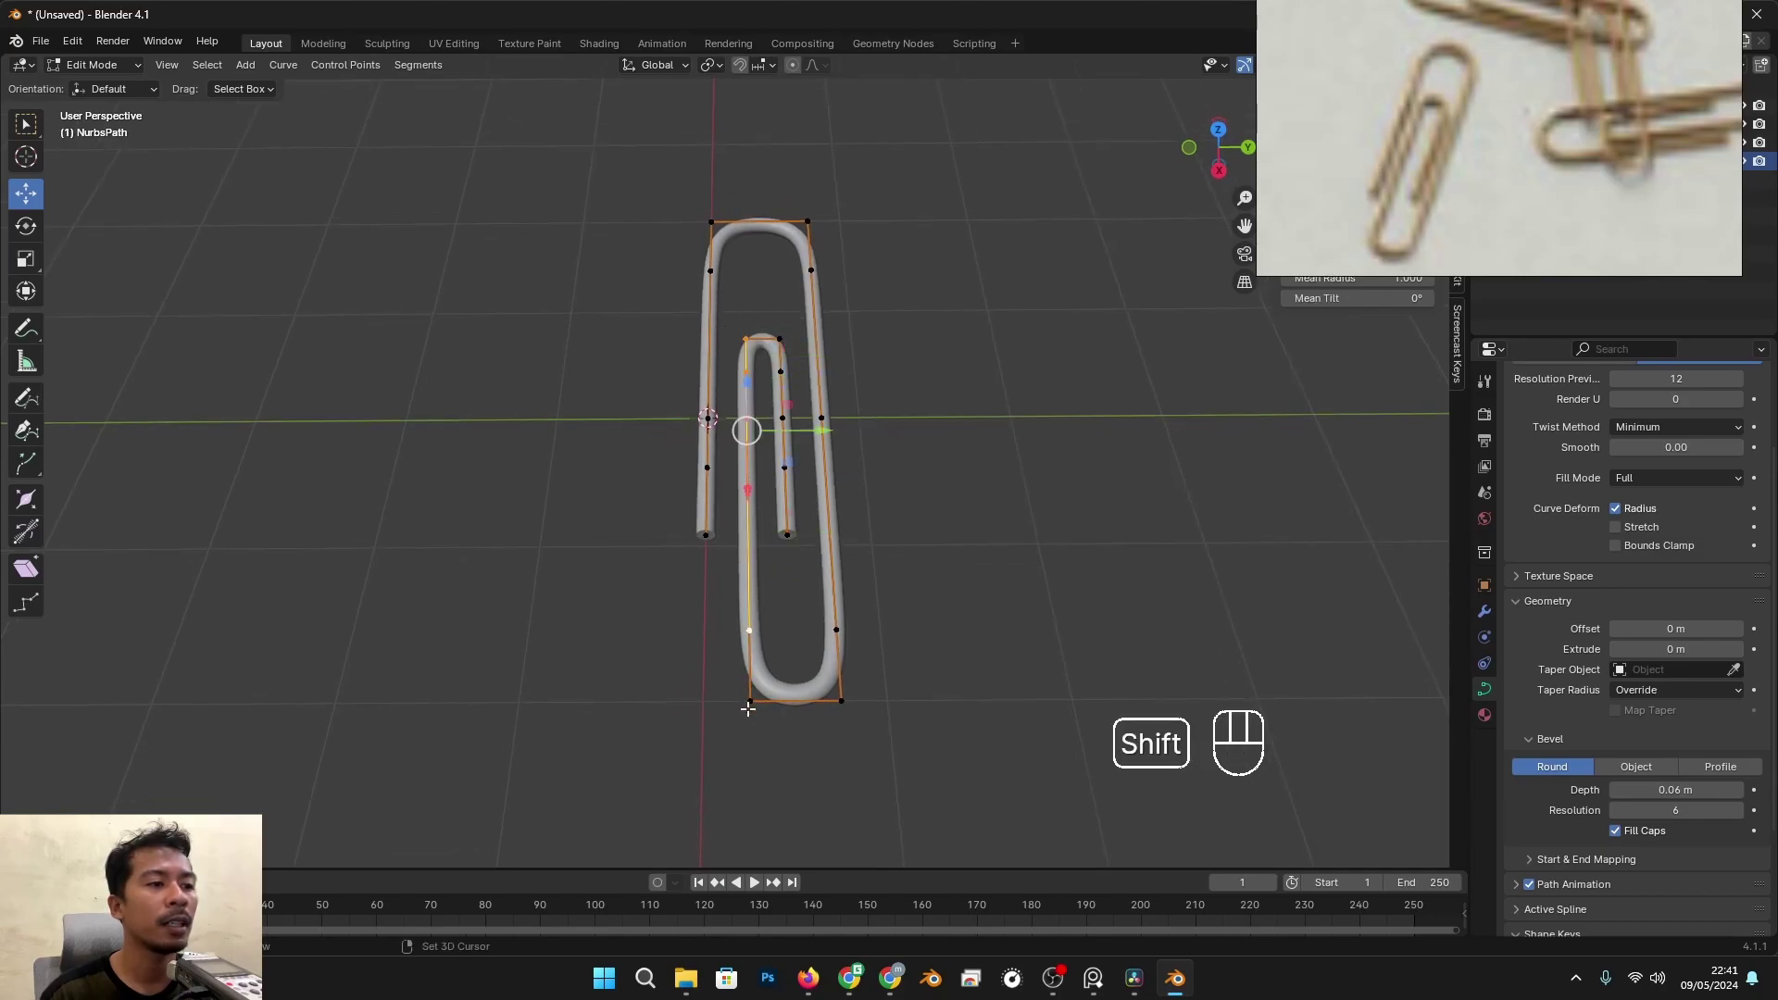
shift+click(750, 701)
drag(823, 479, 759, 497)
Step: Select all control points of the short inner leg and widen the inner bend by moving them outward along Y
alt+right_drag(906, 451, 833, 450)
click(801, 350)
shift+click(794, 389)
shift+click(780, 437)
shift+click(767, 491)
shift+click(747, 562)
key(Tab)
mouse_move(854, 458)
alt+mouse_down()
mouse_move(787, 470)
mouse_move(785, 453)
mouse_move(788, 526)
mouse_move(831, 484)
alt+mouse_up()
Step: Shorten the clip by moving the outer bend's control points at its -X end inward along X
key(Tab)
alt+middle_drag(885, 390, 889, 378)
drag(888, 377, 1012, 530)
drag(829, 455, 809, 457)
key(Tab)
scroll(815, 476, down, 1)
alt+middle_drag(814, 479, 719, 507)
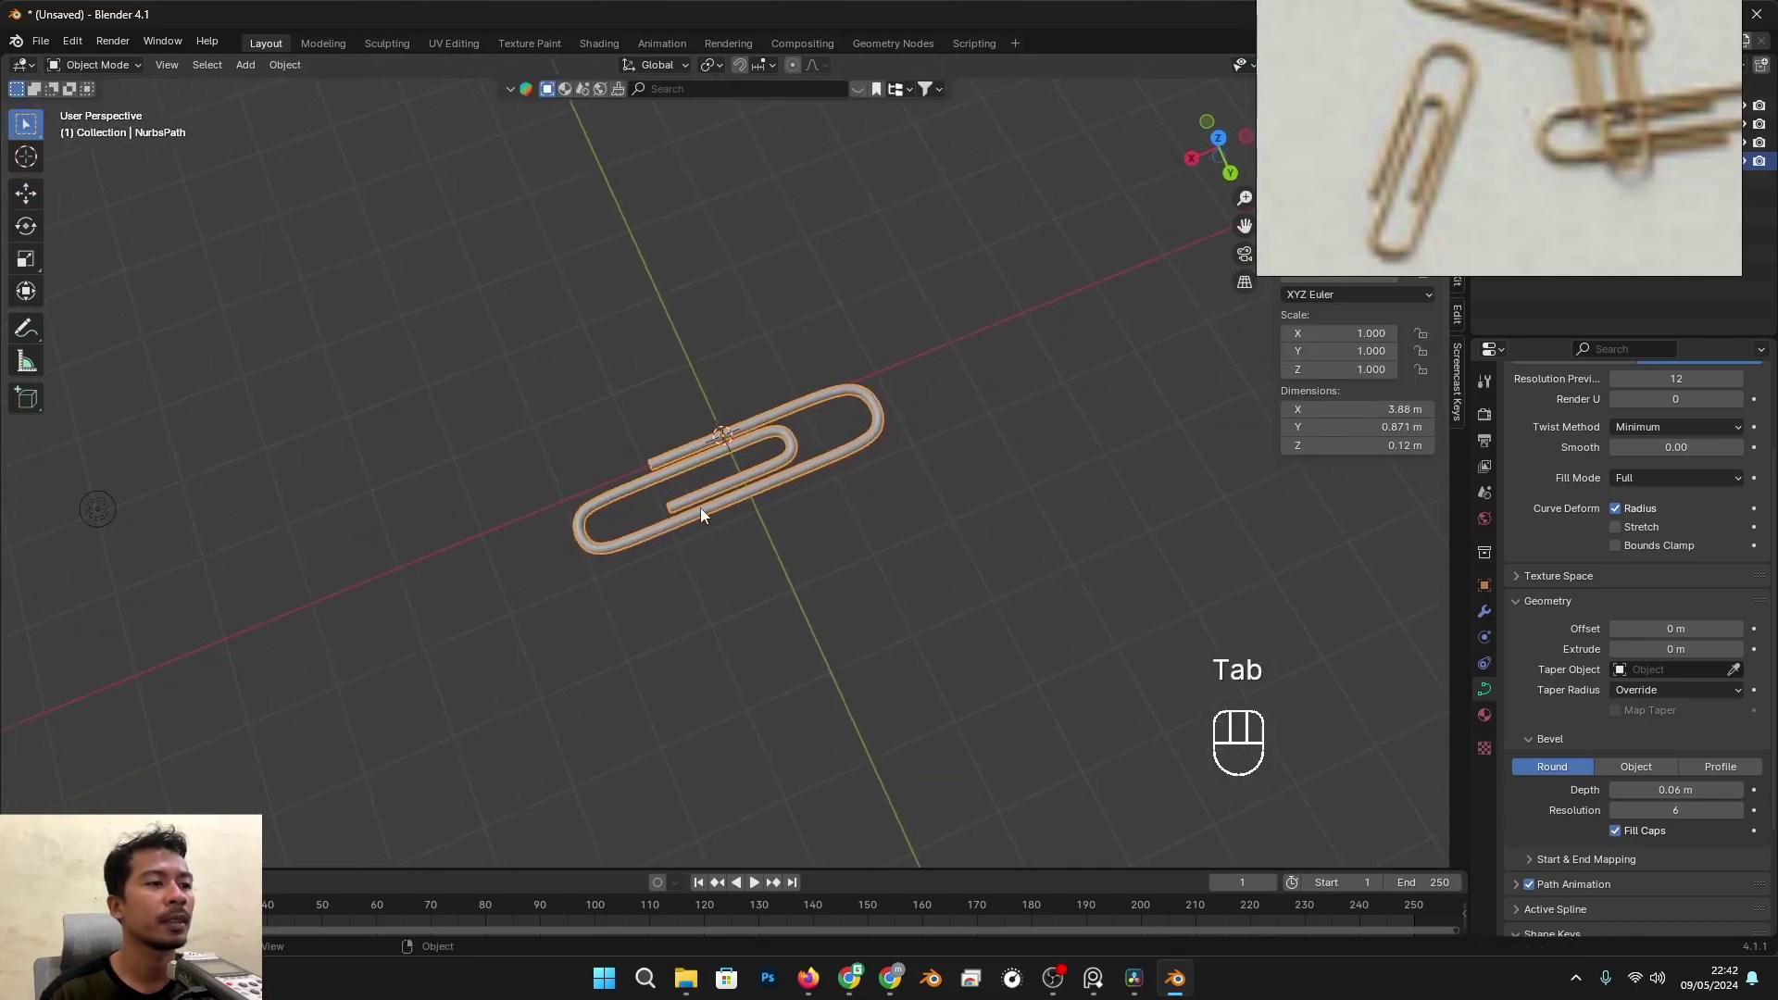
Step: Move the control points of the large bend at the clip's +X end slightly inward along X
key(Tab)
drag(515, 487, 634, 599)
drag(535, 559, 543, 557)
key(Tab)
alt+middle_drag(814, 529, 854, 415)
scroll(820, 412, up, 4)
Step: Shift the short inner leg's control points further outward along Y and review the clip's proportions in Object Mode
key(Tab)
click(803, 351)
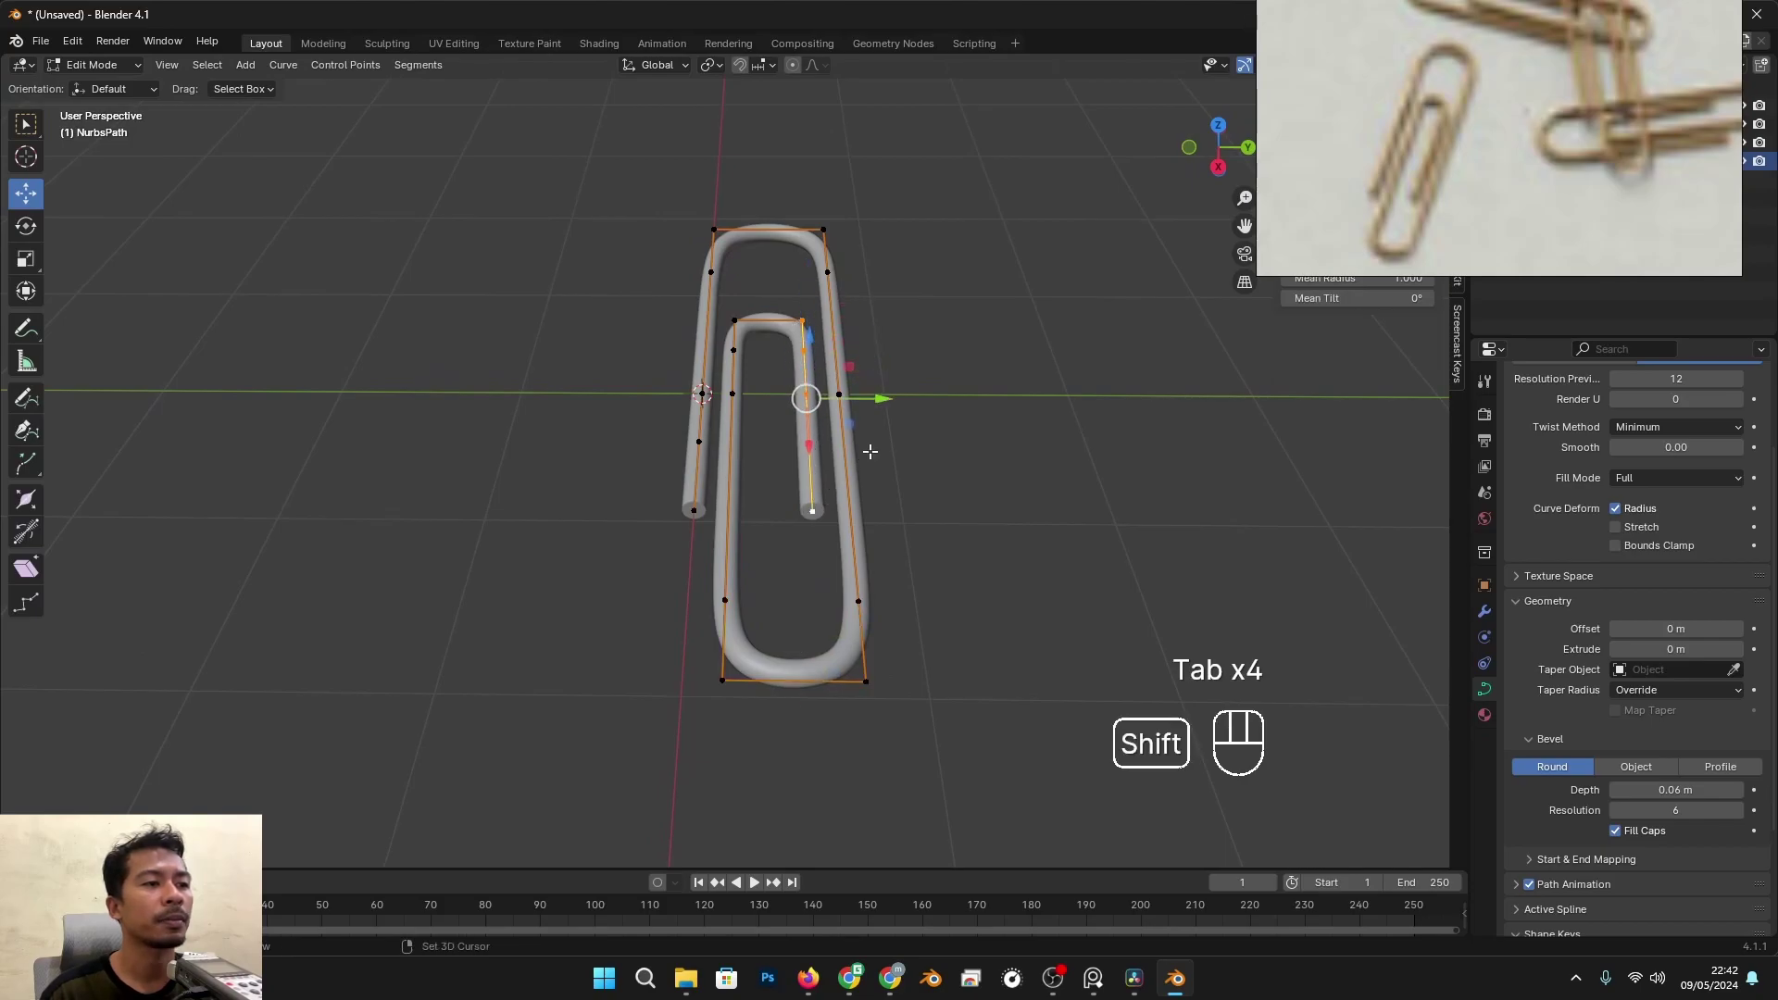
drag(881, 399, 907, 404)
scroll(904, 400, down, 3)
key(Tab)
alt+middle_drag(905, 401, 794, 474)
scroll(851, 461, up, 2)
scroll(857, 466, down, 1)
scroll(858, 458, down, 2)
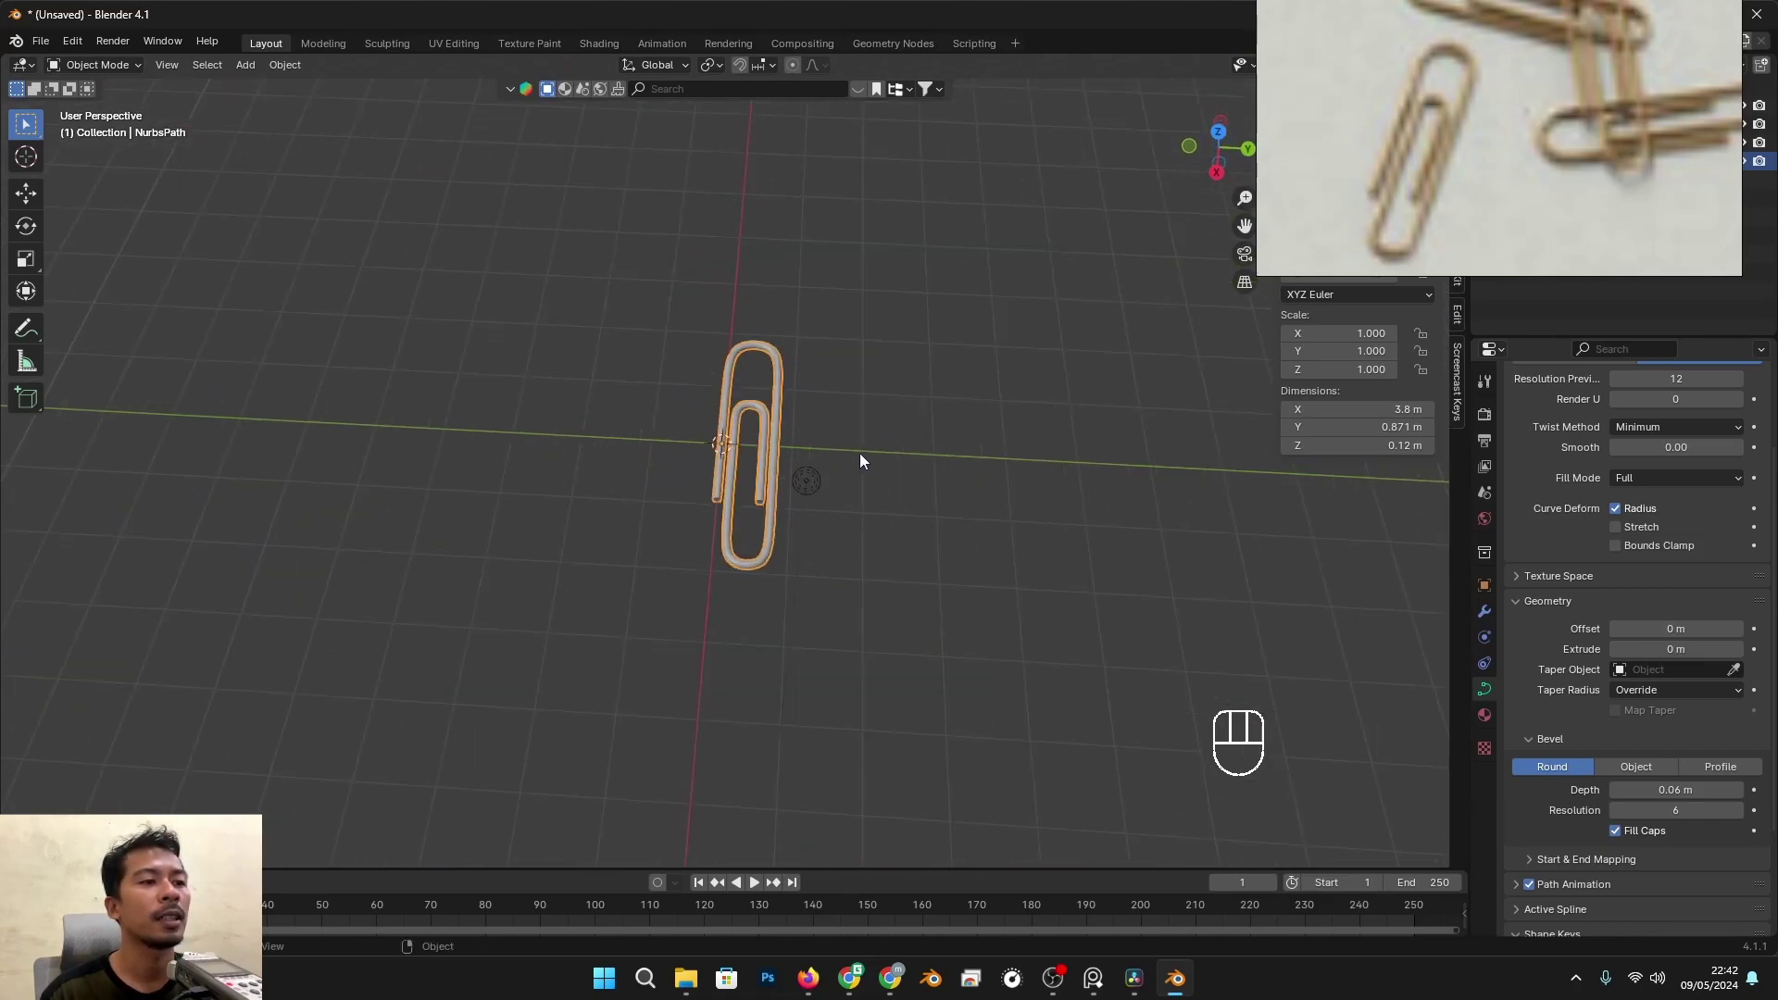
Step: Examine the silver triangular paper clips on the reference board and compare their shape with the modelled clip
scroll(860, 453, up, 3)
alt+shift+drag(929, 435, 859, 452)
scroll(1442, 202, down, 5)
middle_drag(1442, 202, 1266, 179)
scroll(1565, 185, down, 2)
middle_drag(1597, 191, 1467, 189)
scroll(1452, 194, up, 3)
scroll(1425, 188, up, 2)
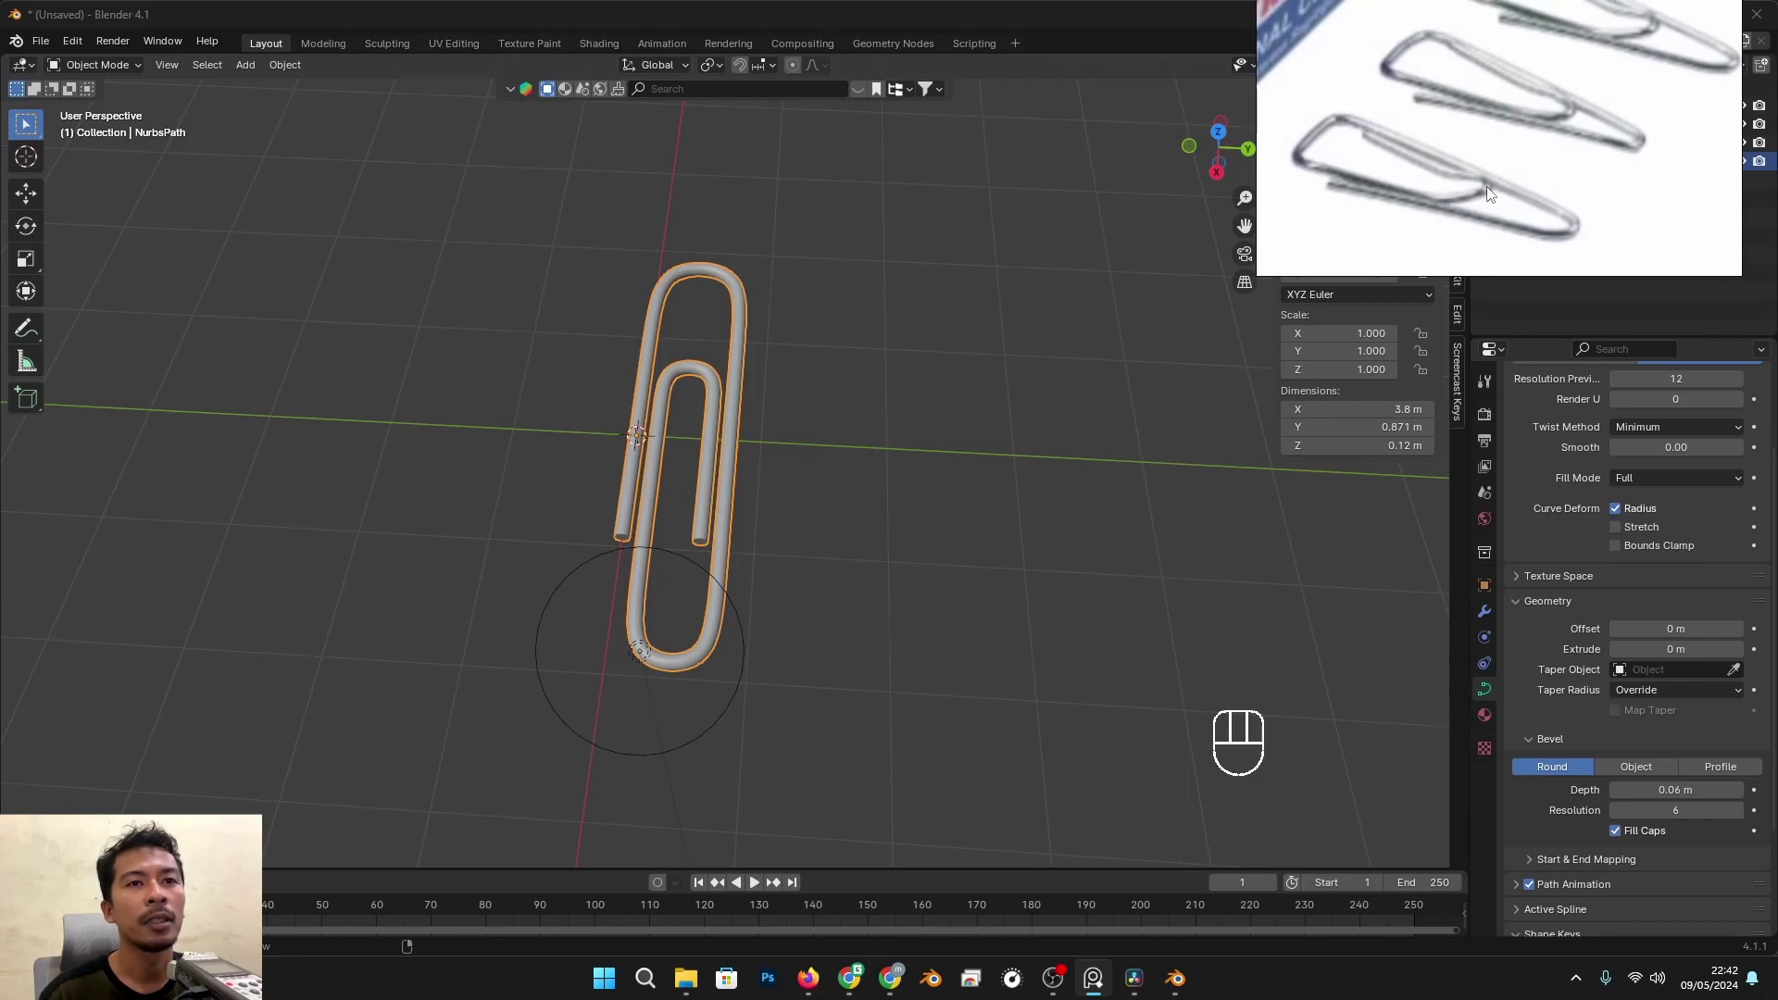
scroll(841, 318, down, 4)
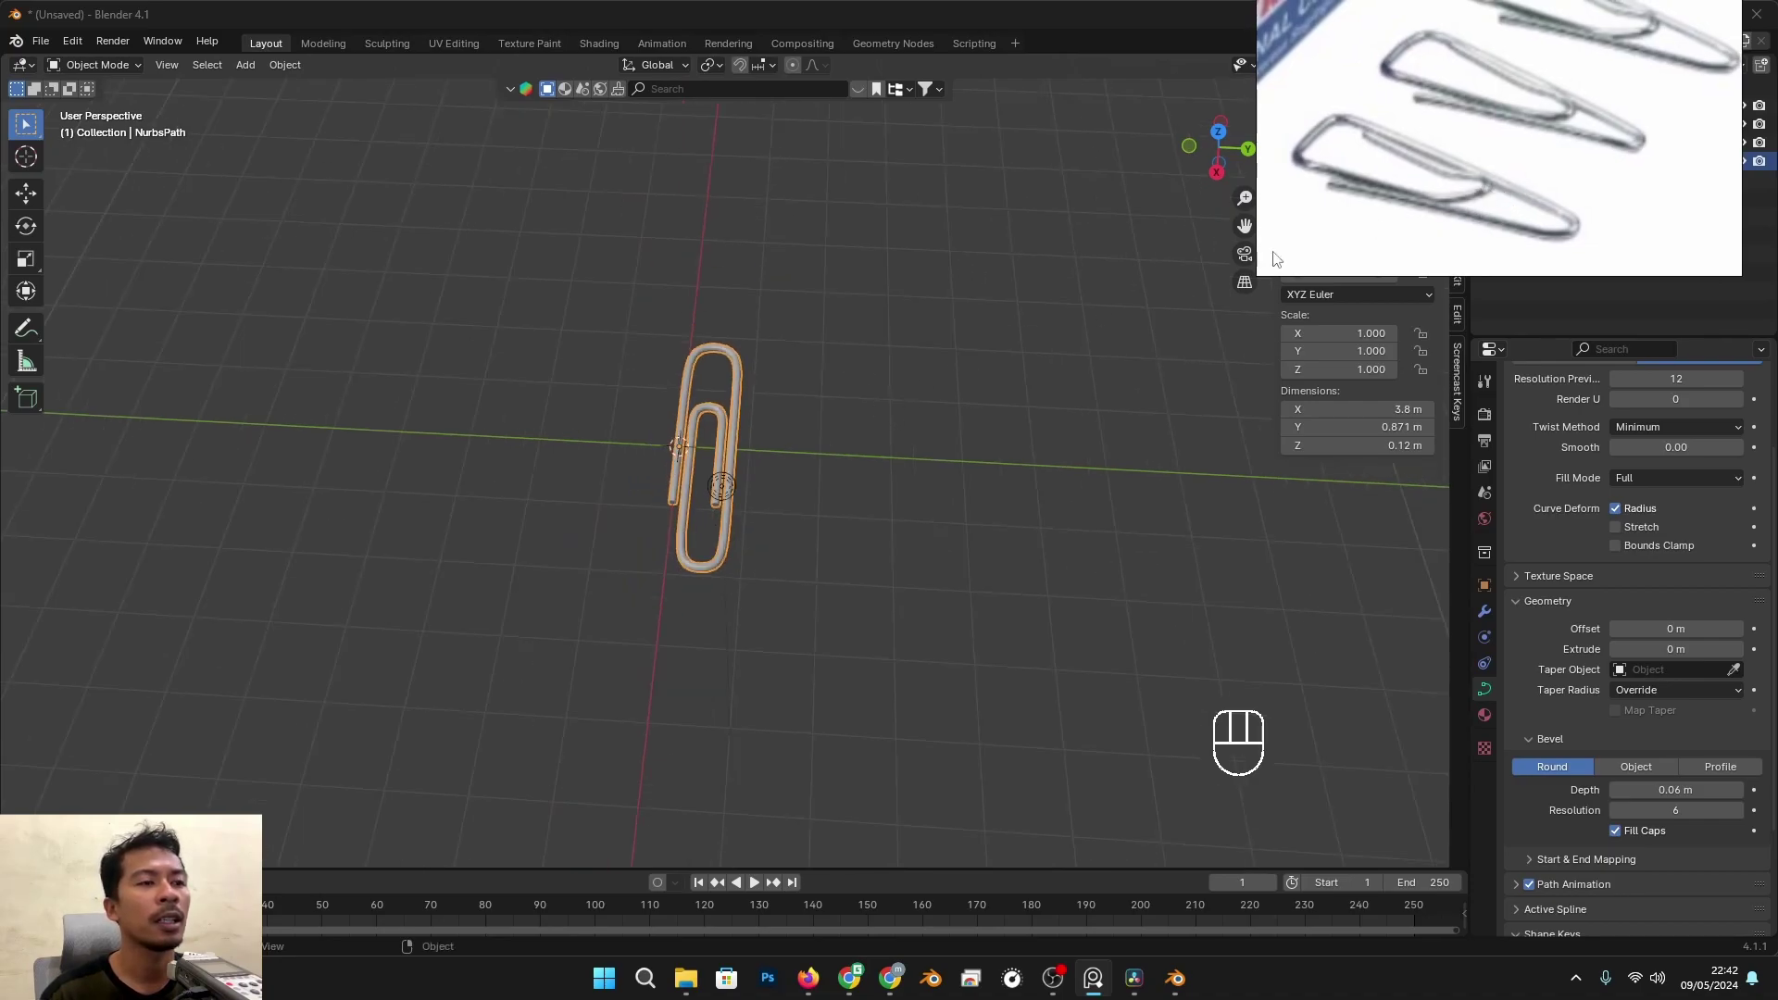
scroll(1426, 214, up, 2)
scroll(948, 404, down, 1)
alt+right_drag(807, 491, 824, 465)
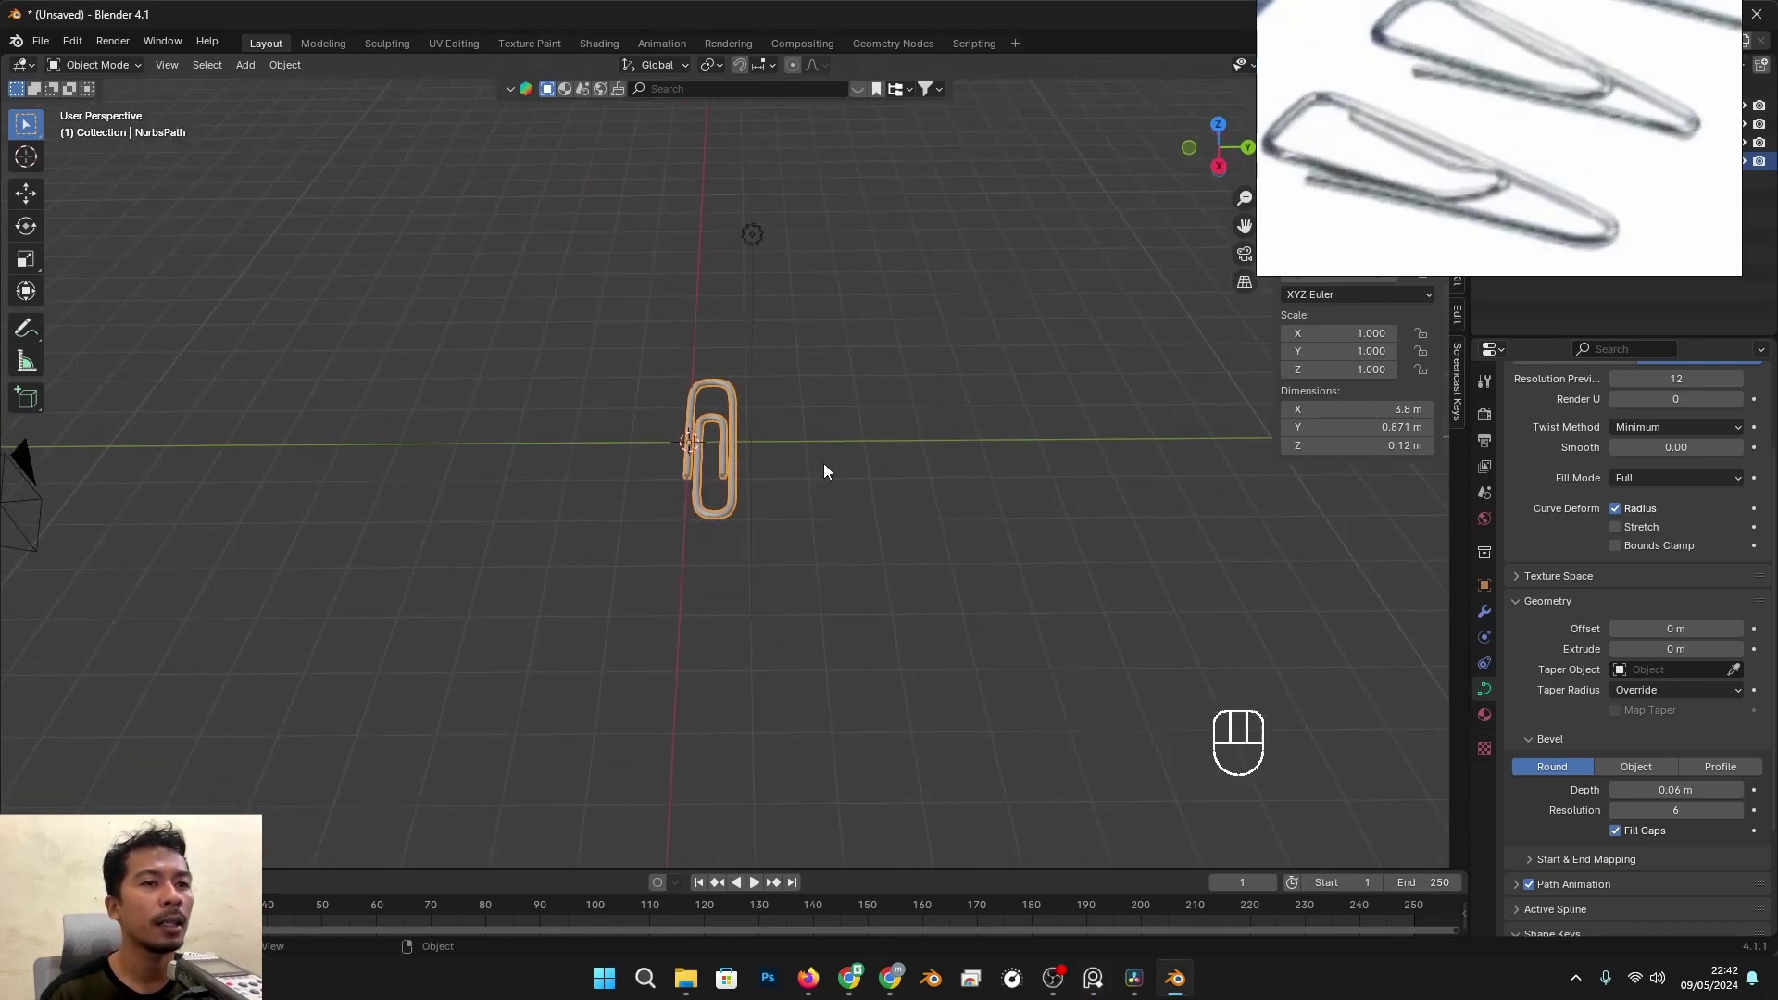
scroll(835, 456, up, 1)
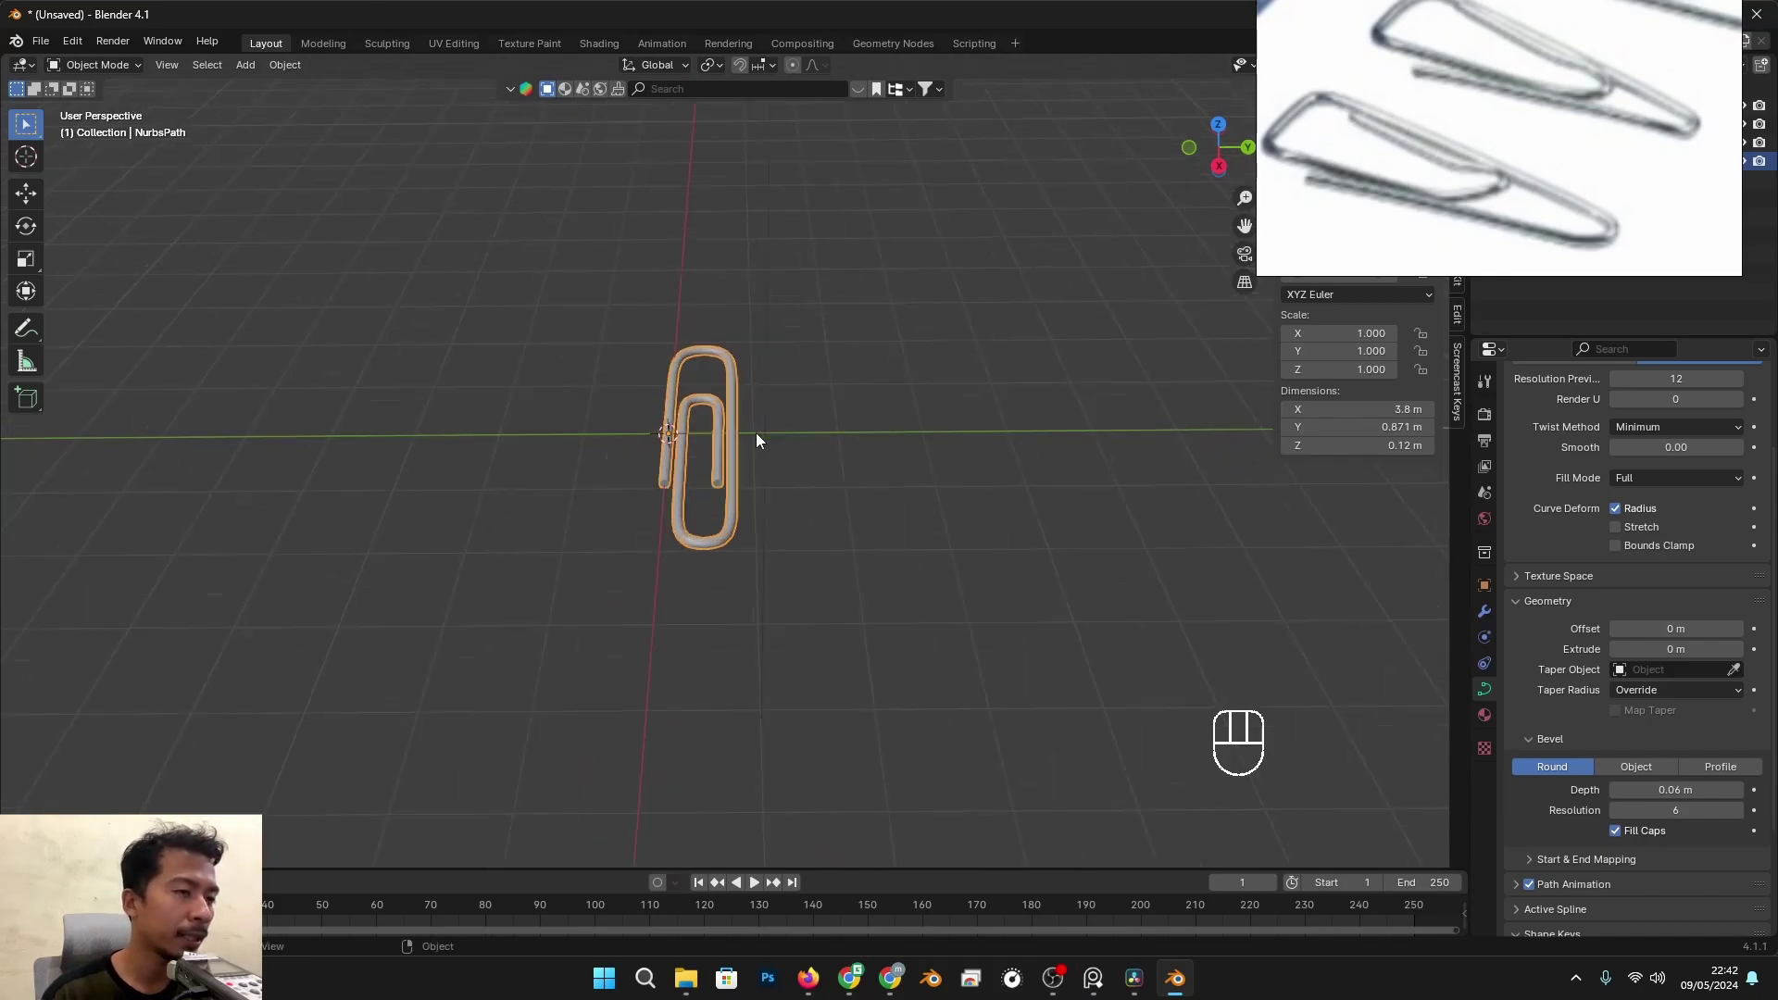
Step: Duplicate the paper clip and place the copy beside the original along the +Y direction
scroll(758, 454, up, 4)
key(shift+d)
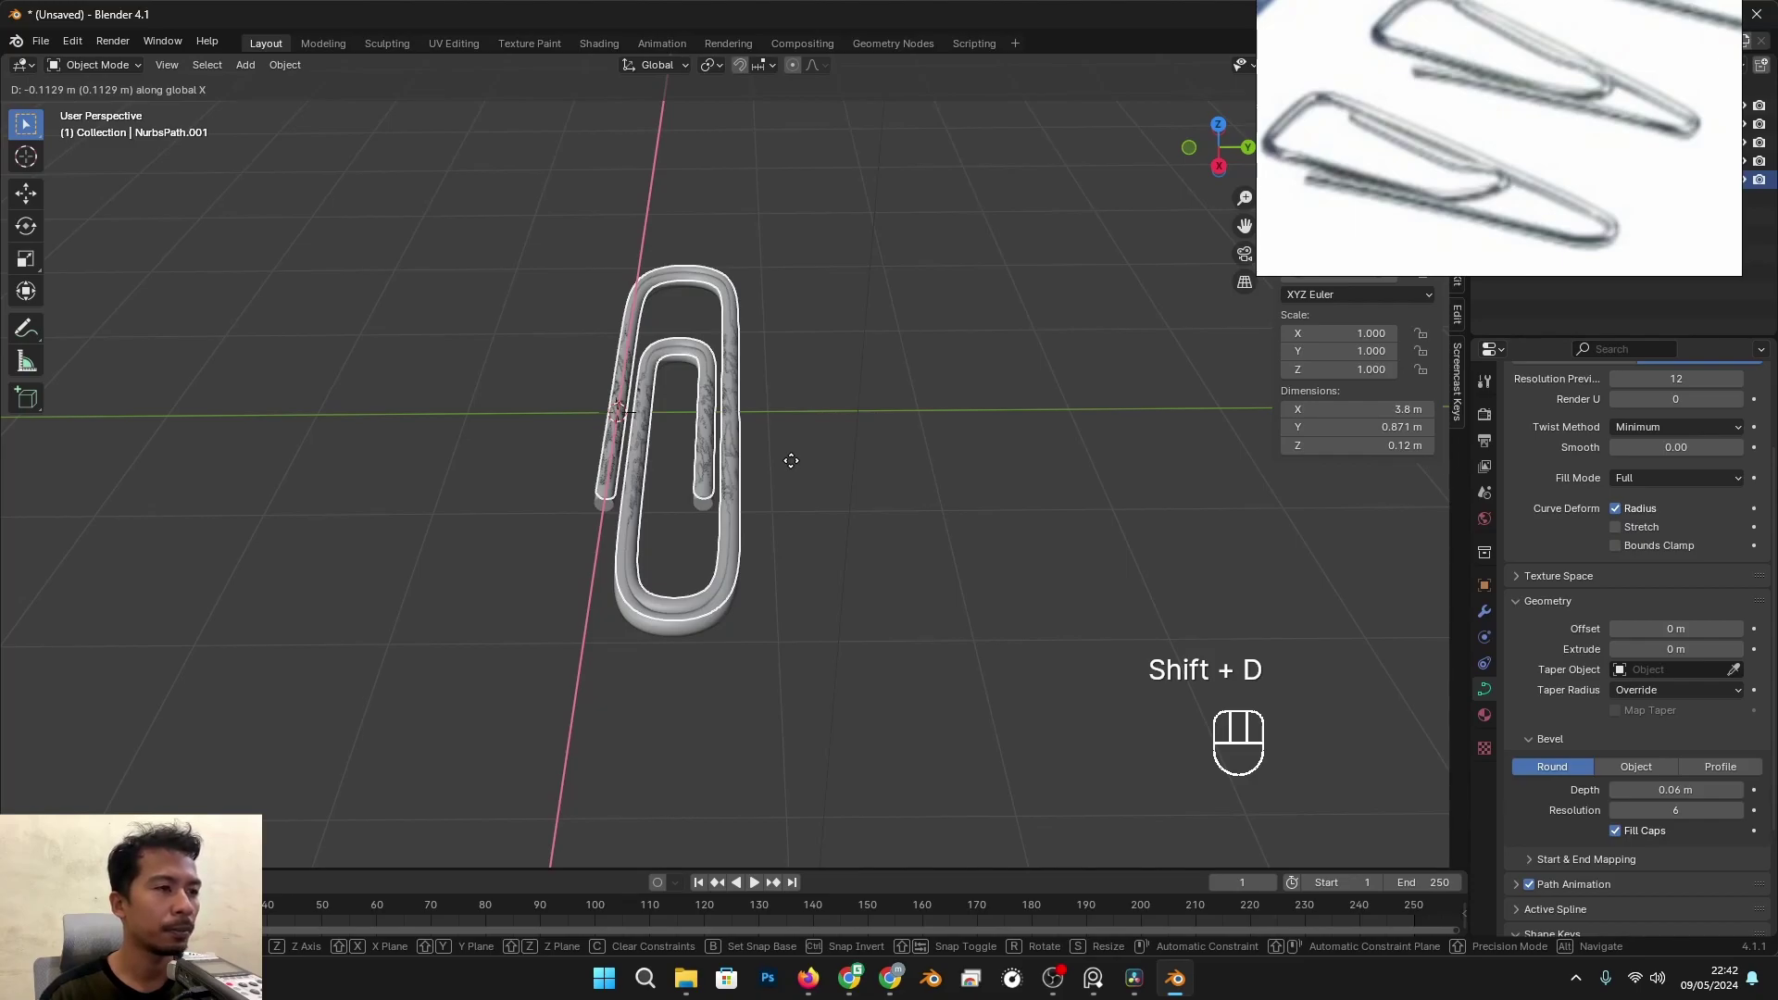
key(y)
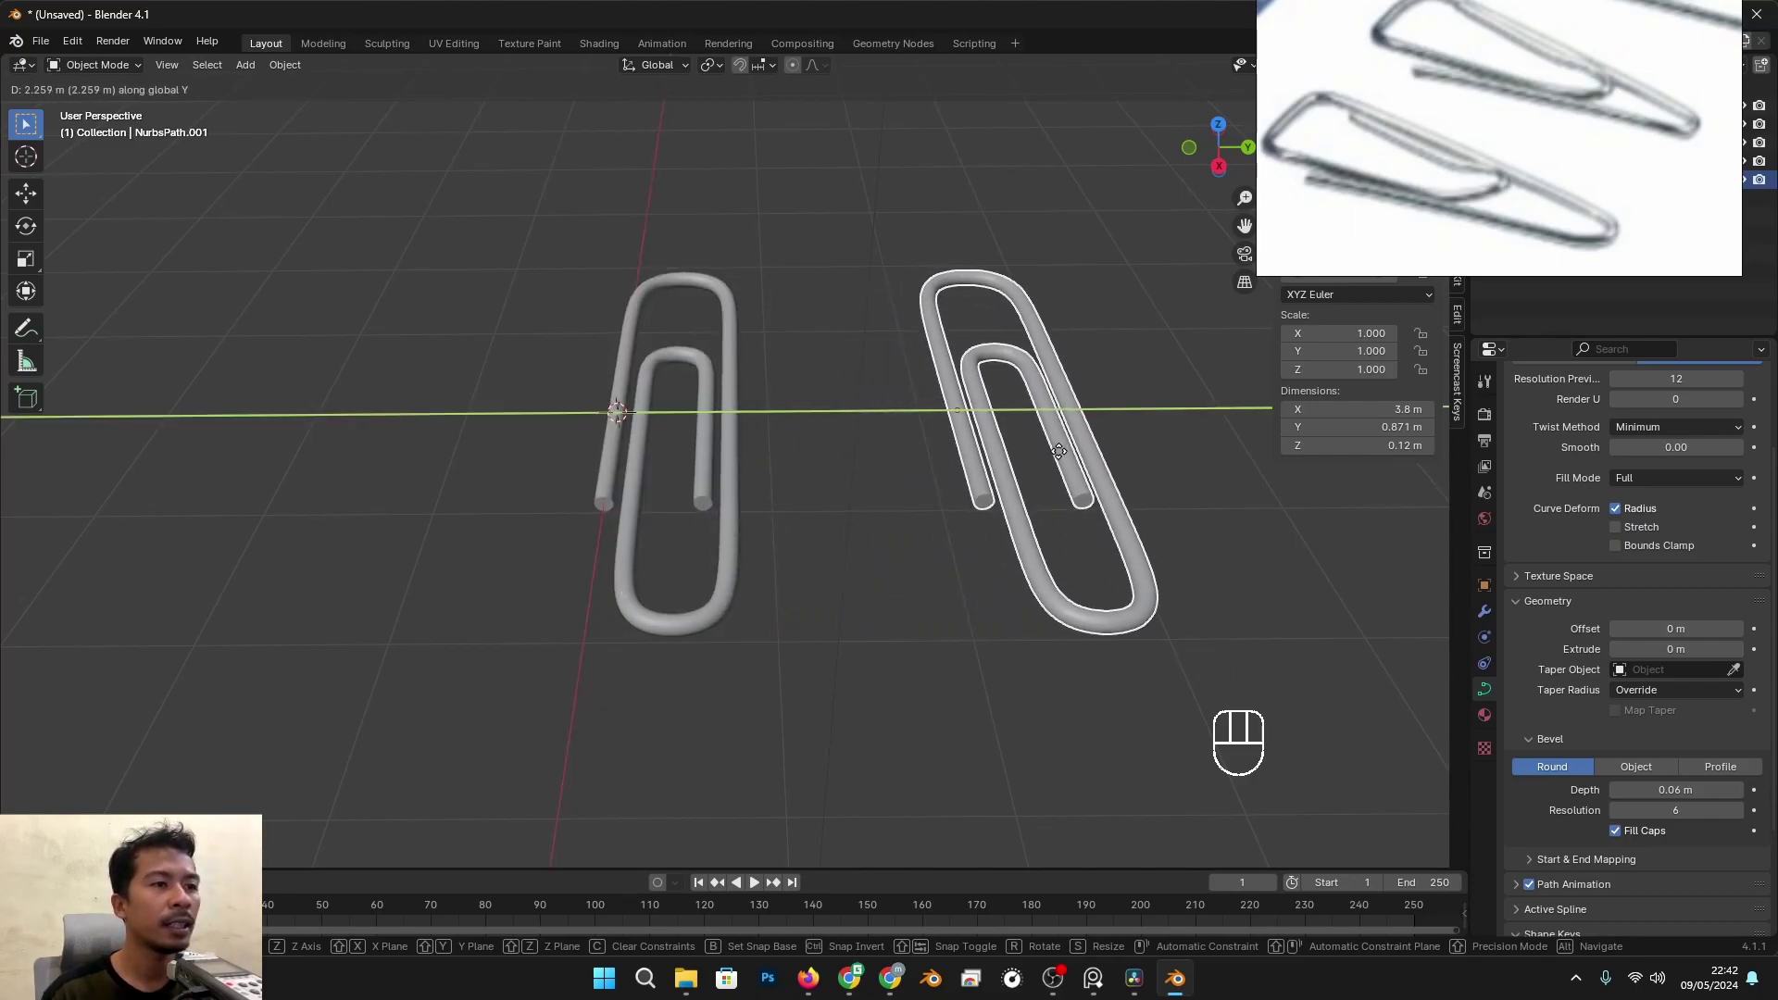
click(1020, 454)
scroll(1042, 425, down, 4)
scroll(1015, 424, up, 3)
mouse_move(1014, 424)
alt+middle_down()
mouse_move(897, 480)
mouse_move(987, 409)
alt+middle_up()
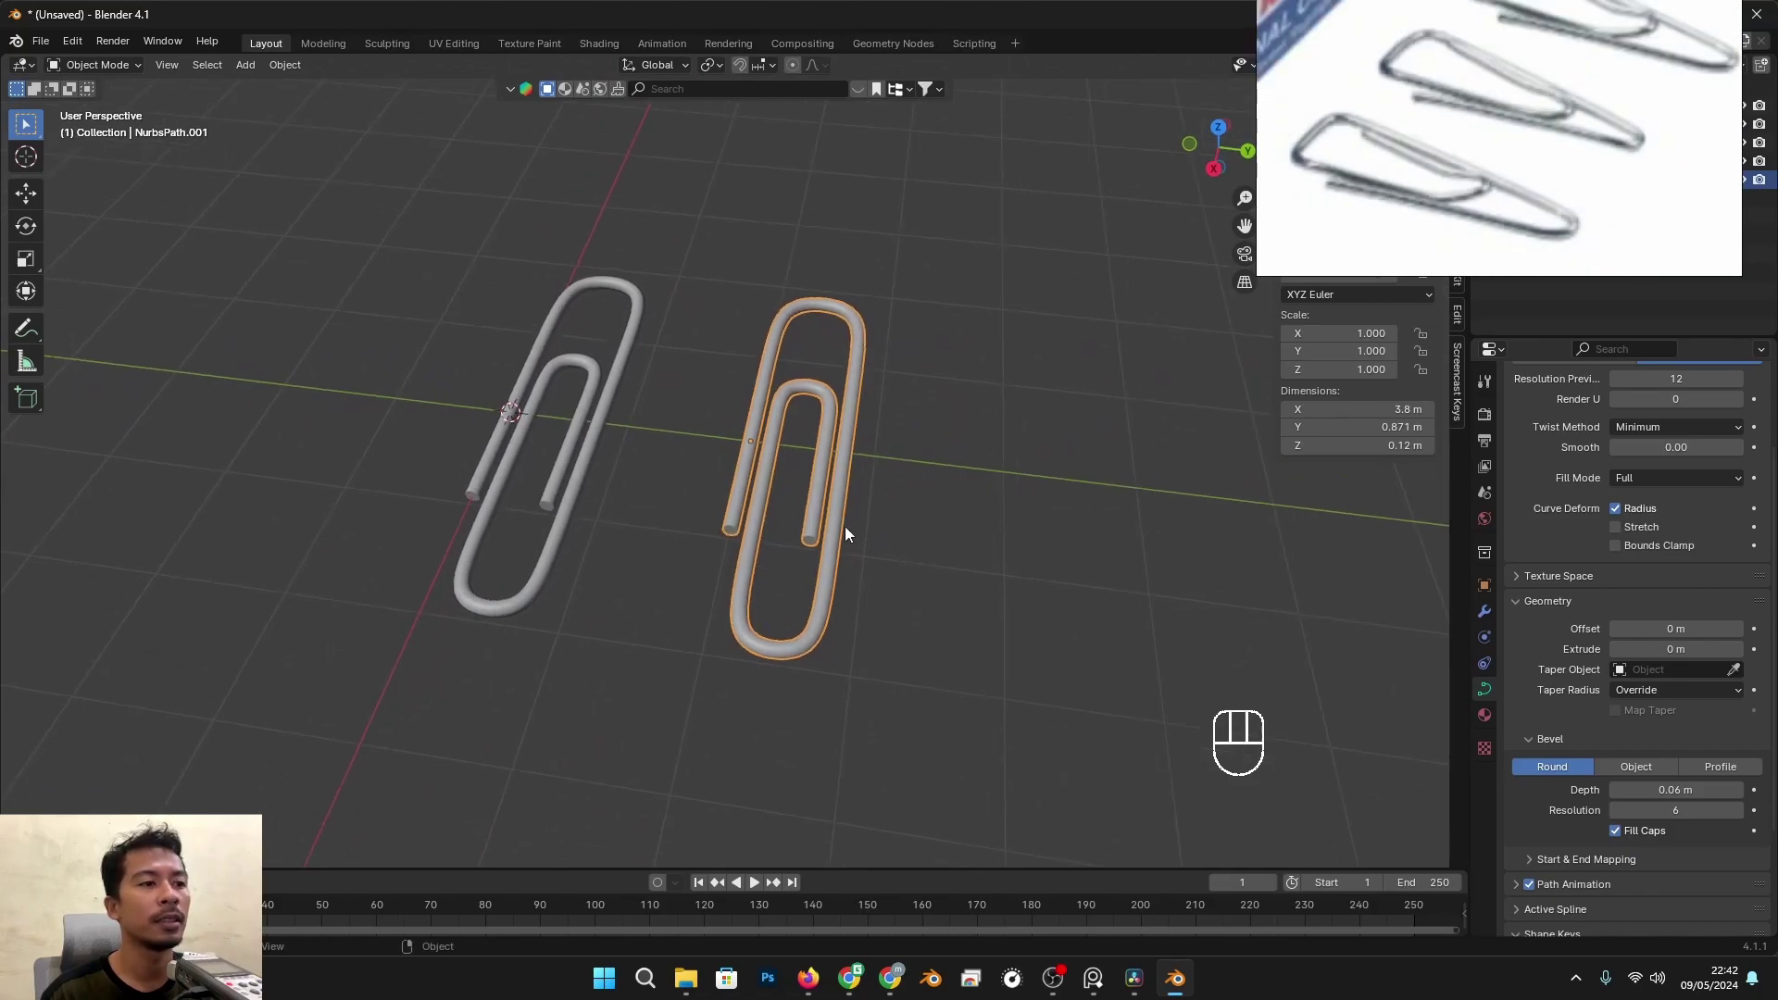
alt+middle_drag(969, 457, 875, 419)
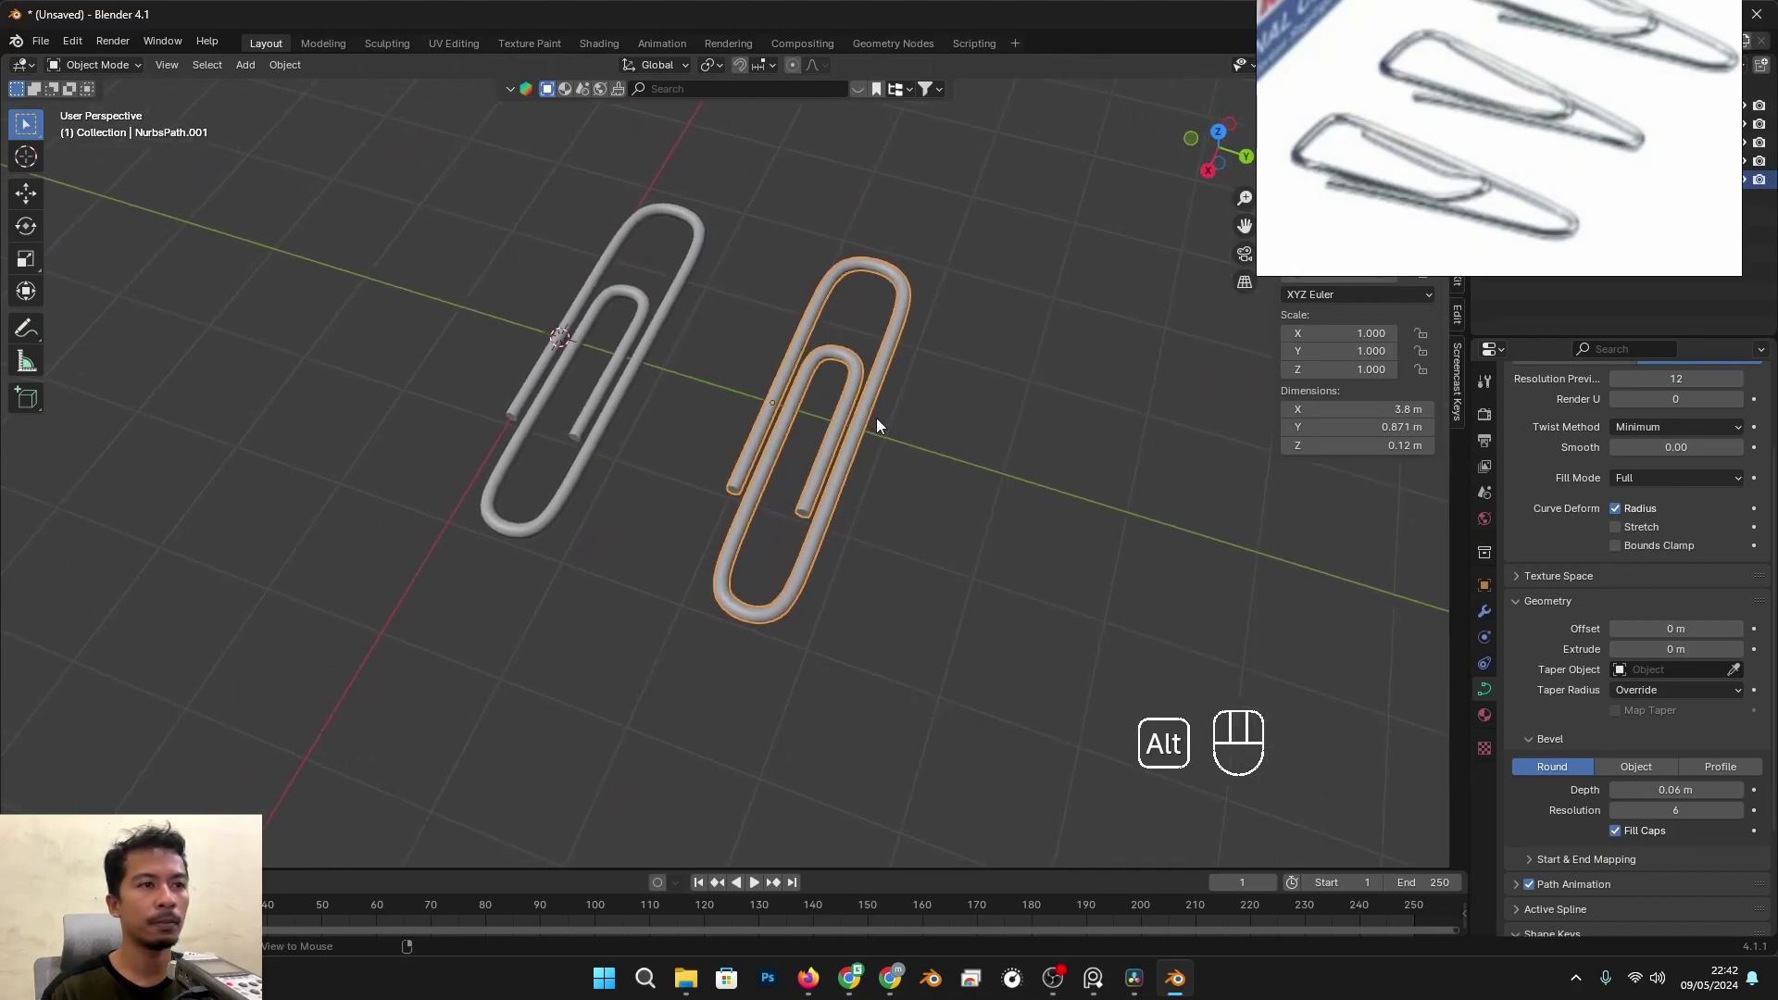
Step: Rotate the copied paper clip 180° about the global Y axis
key(r)
key(x)
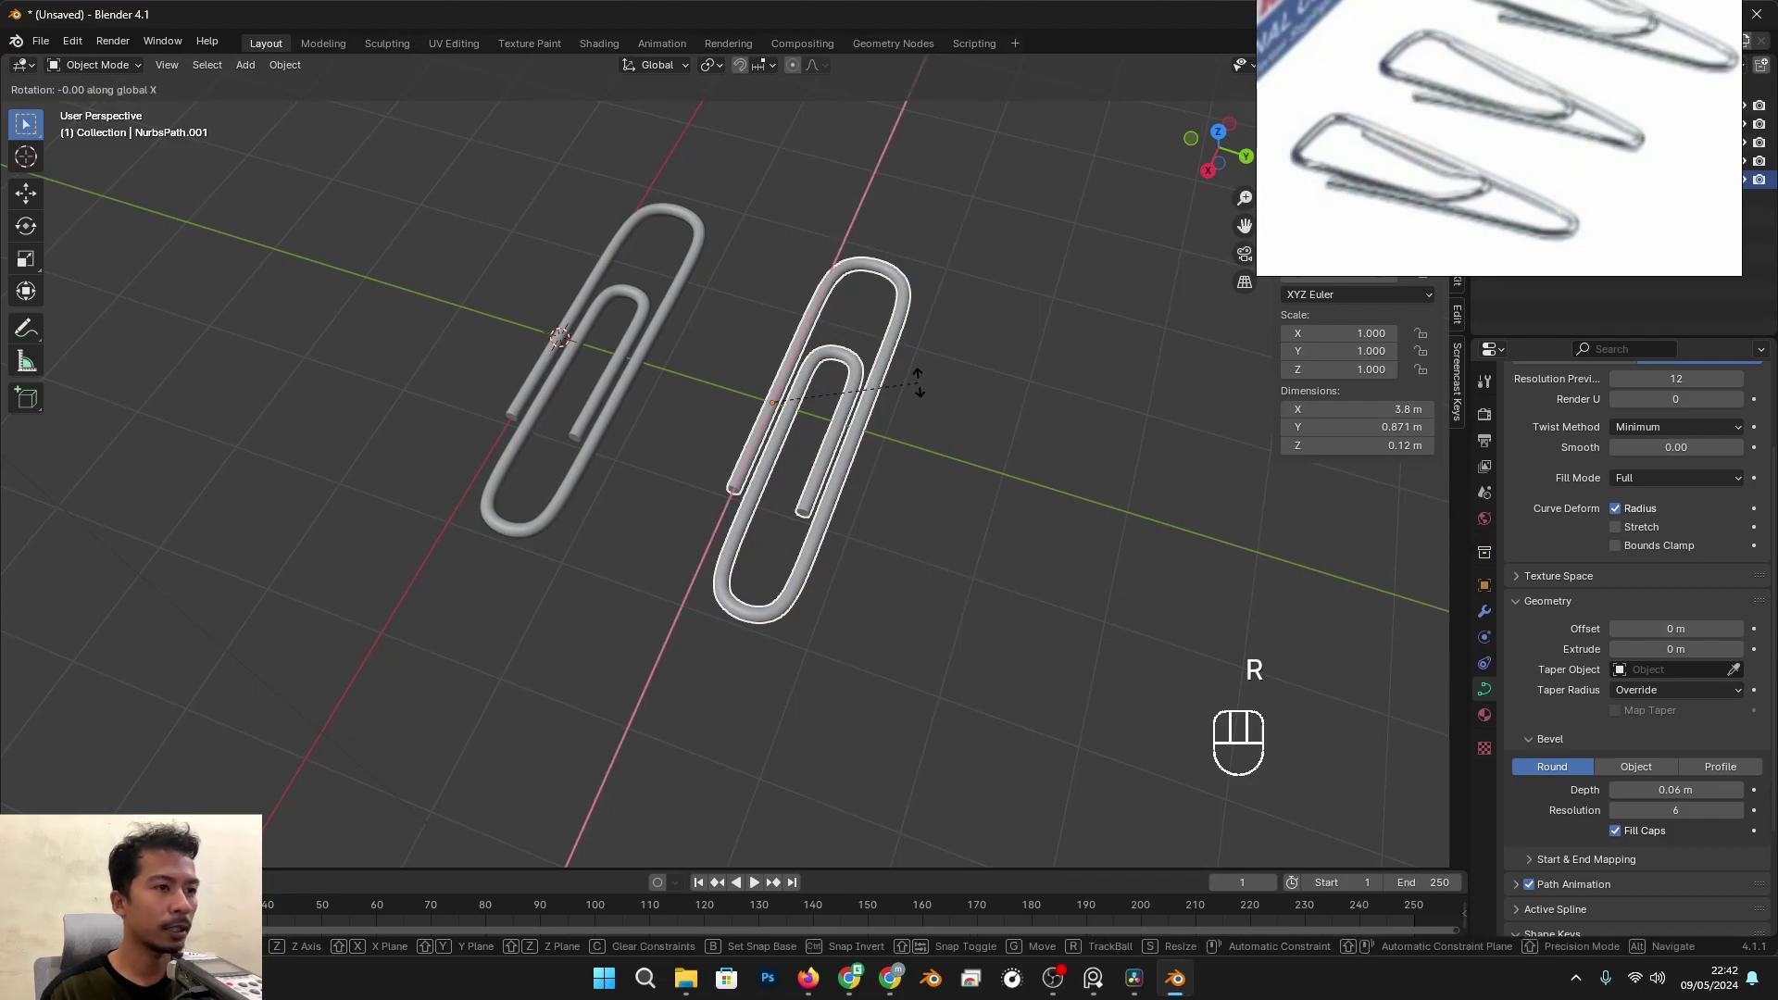
text(y)
text(180)
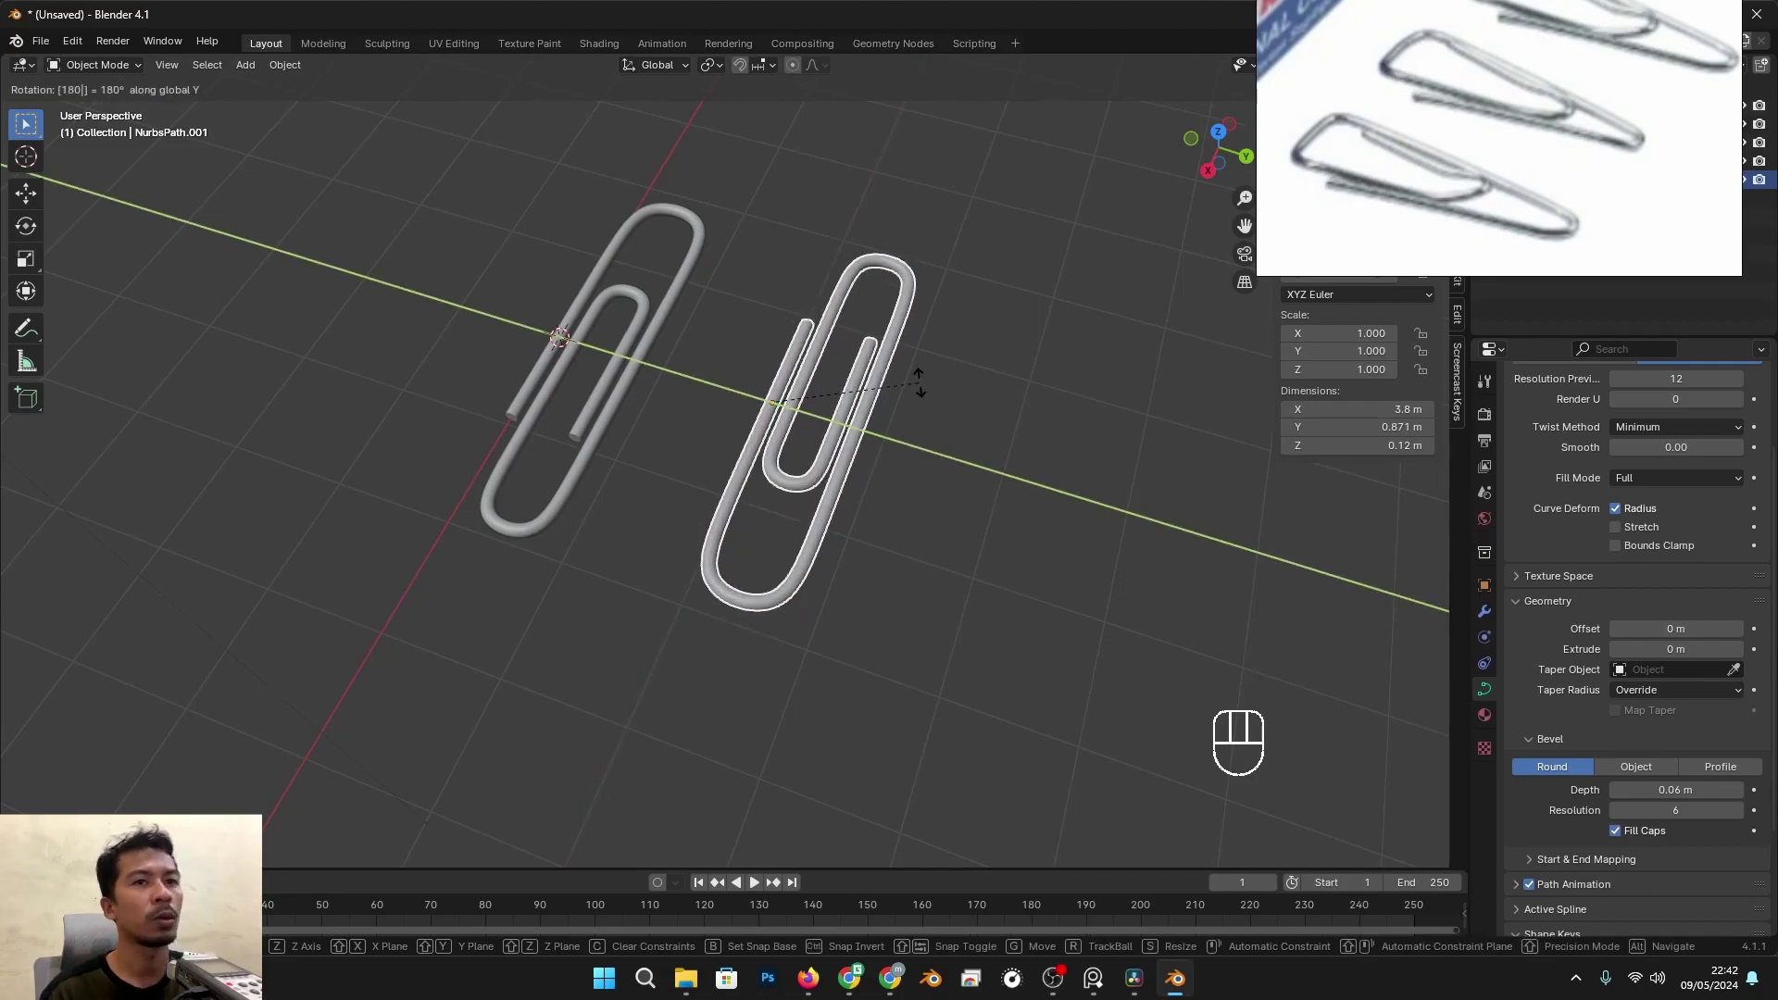
key(Return)
middle_drag(919, 382, 964, 417)
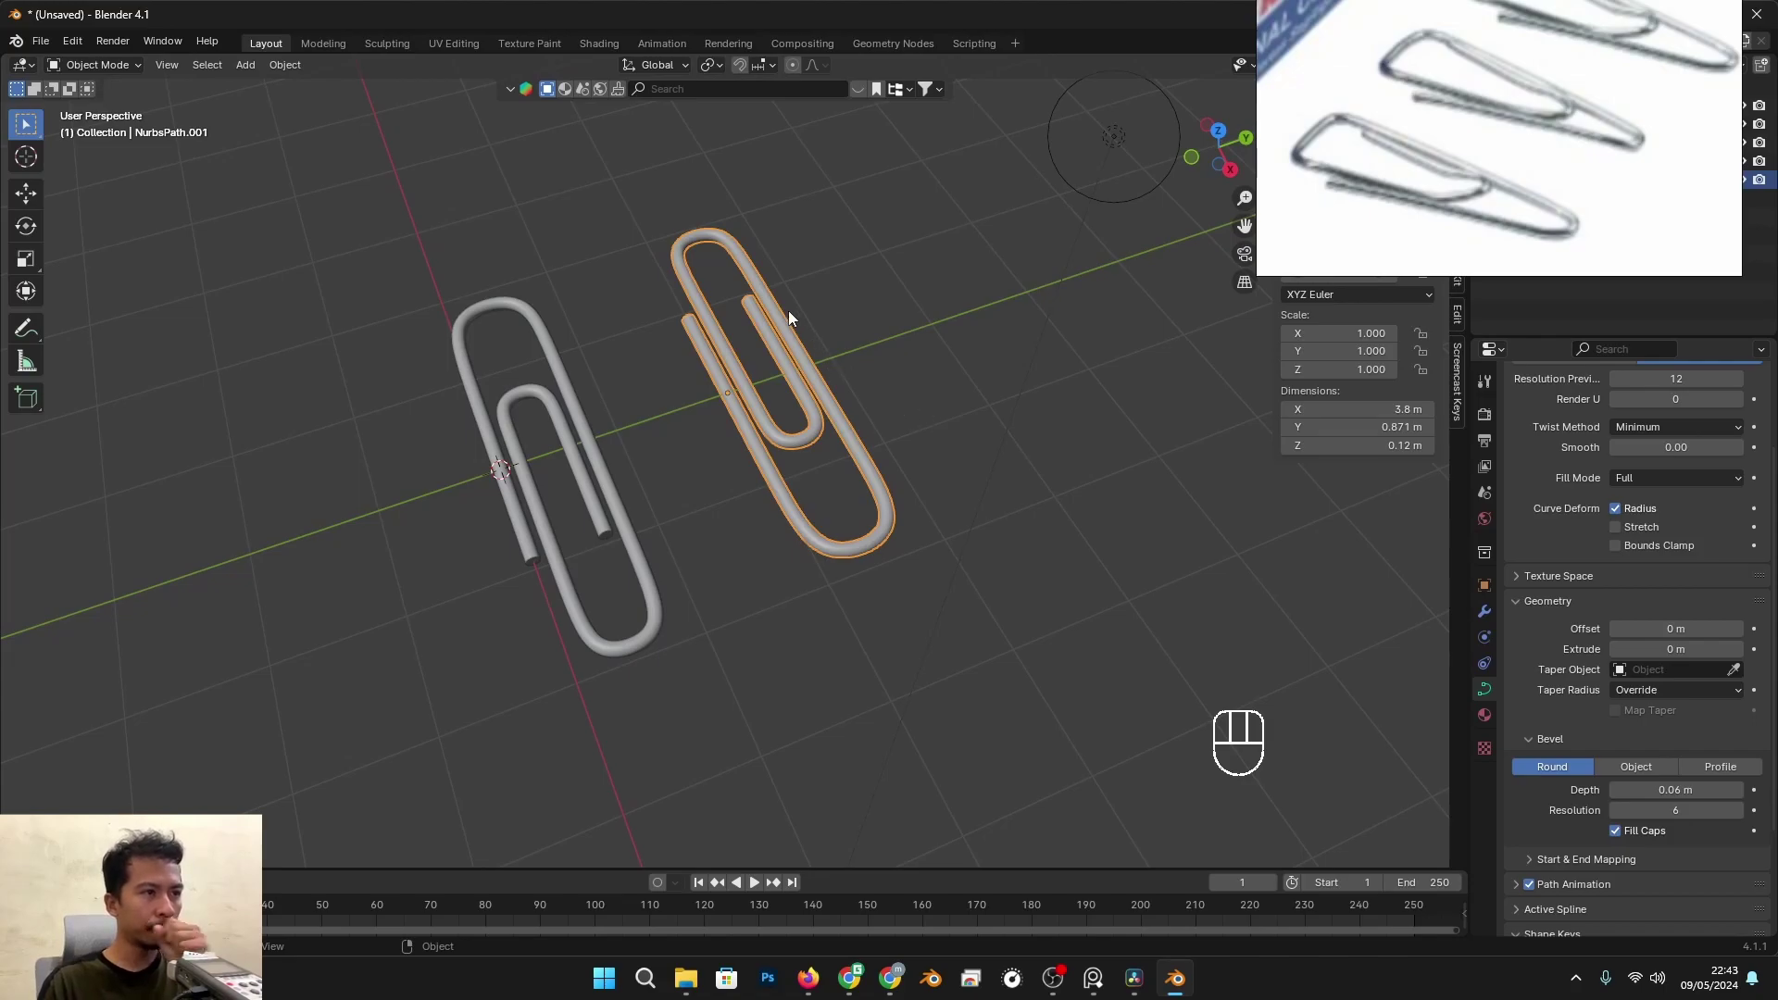
Step: Move the copied clip's corner and middle control points on the +Y outer leg outward along Y to widen its −X end
key(Tab)
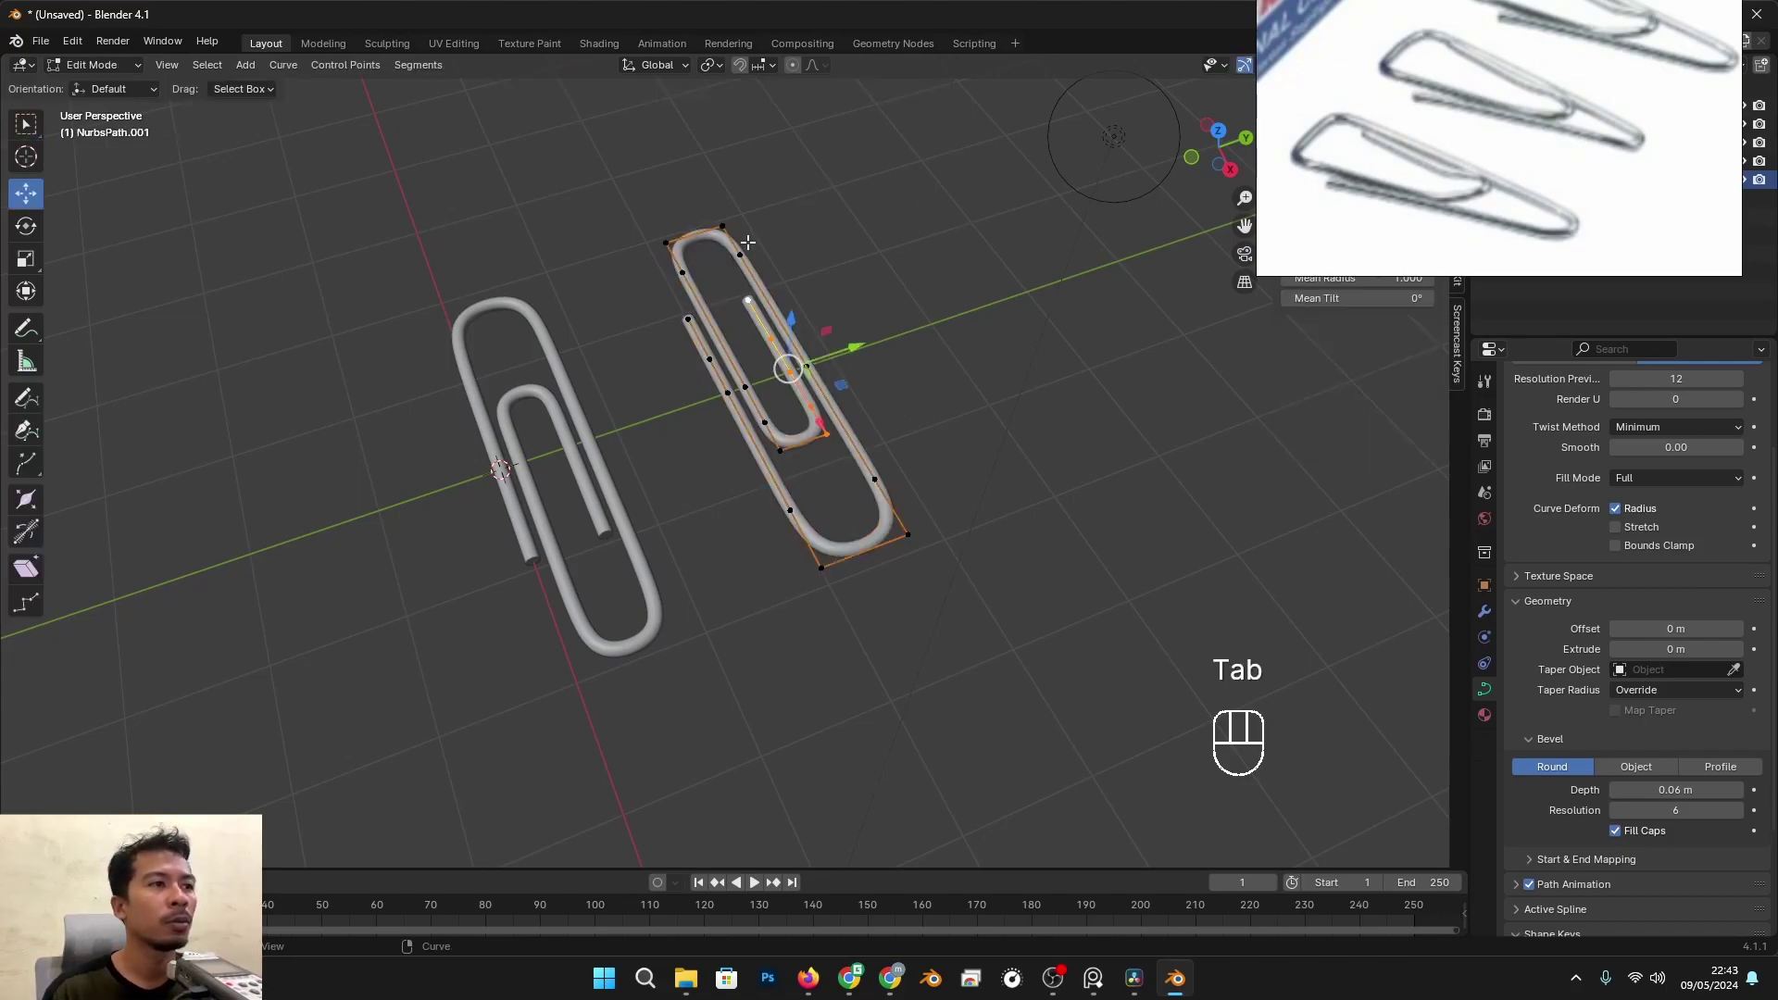
middle_drag(823, 222, 850, 272)
shift+click(823, 226)
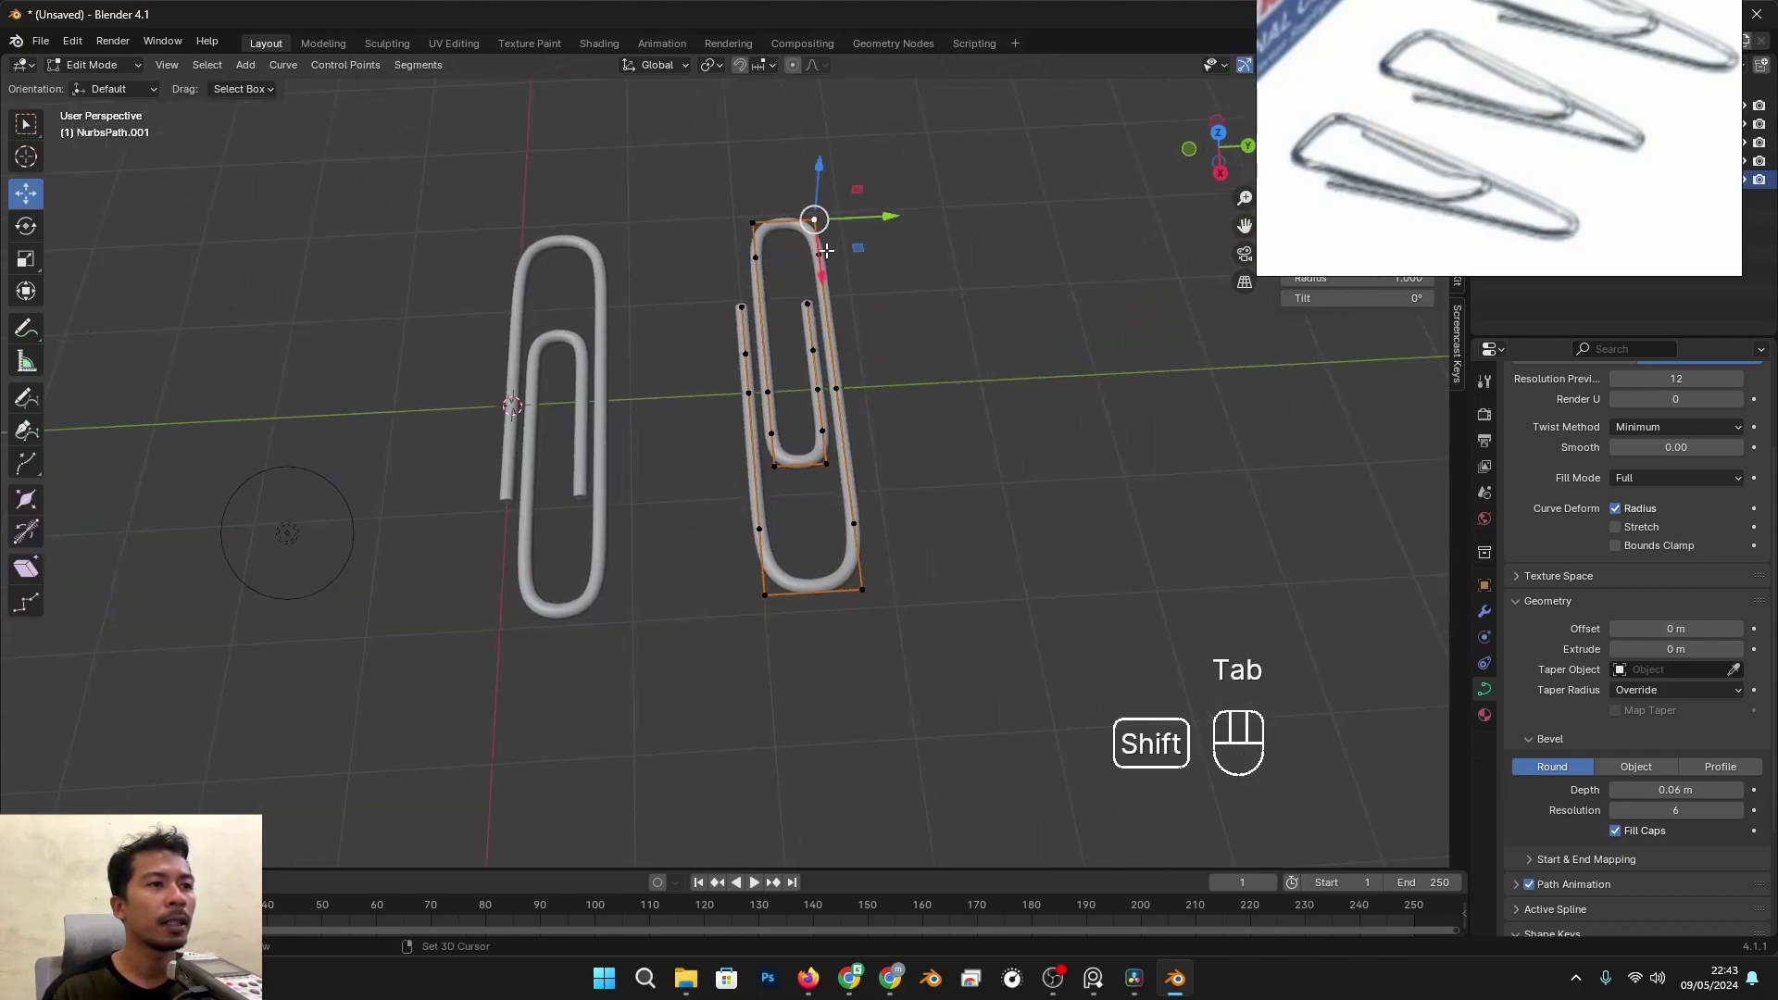
drag(894, 220, 942, 232)
click(850, 388)
drag(912, 386, 941, 393)
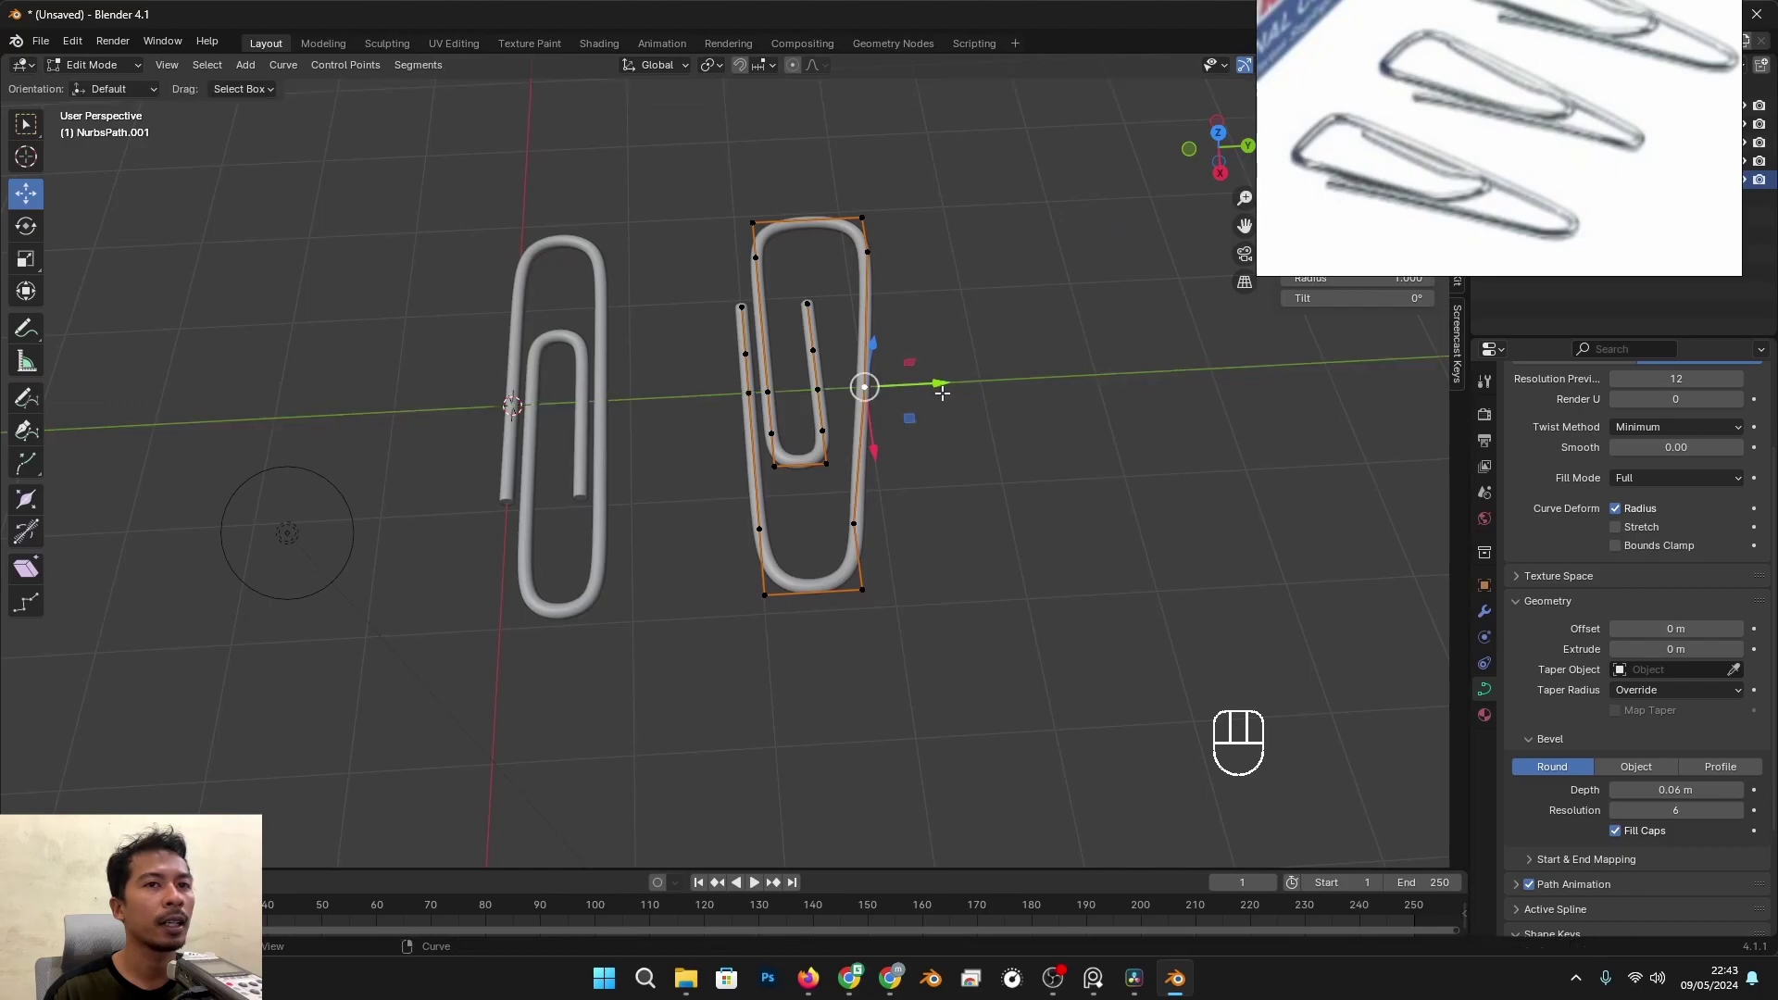
Step: Shift the +X bend's outer control points inward along Y and delete the +Y leg's middle control point
drag(938, 587, 910, 598)
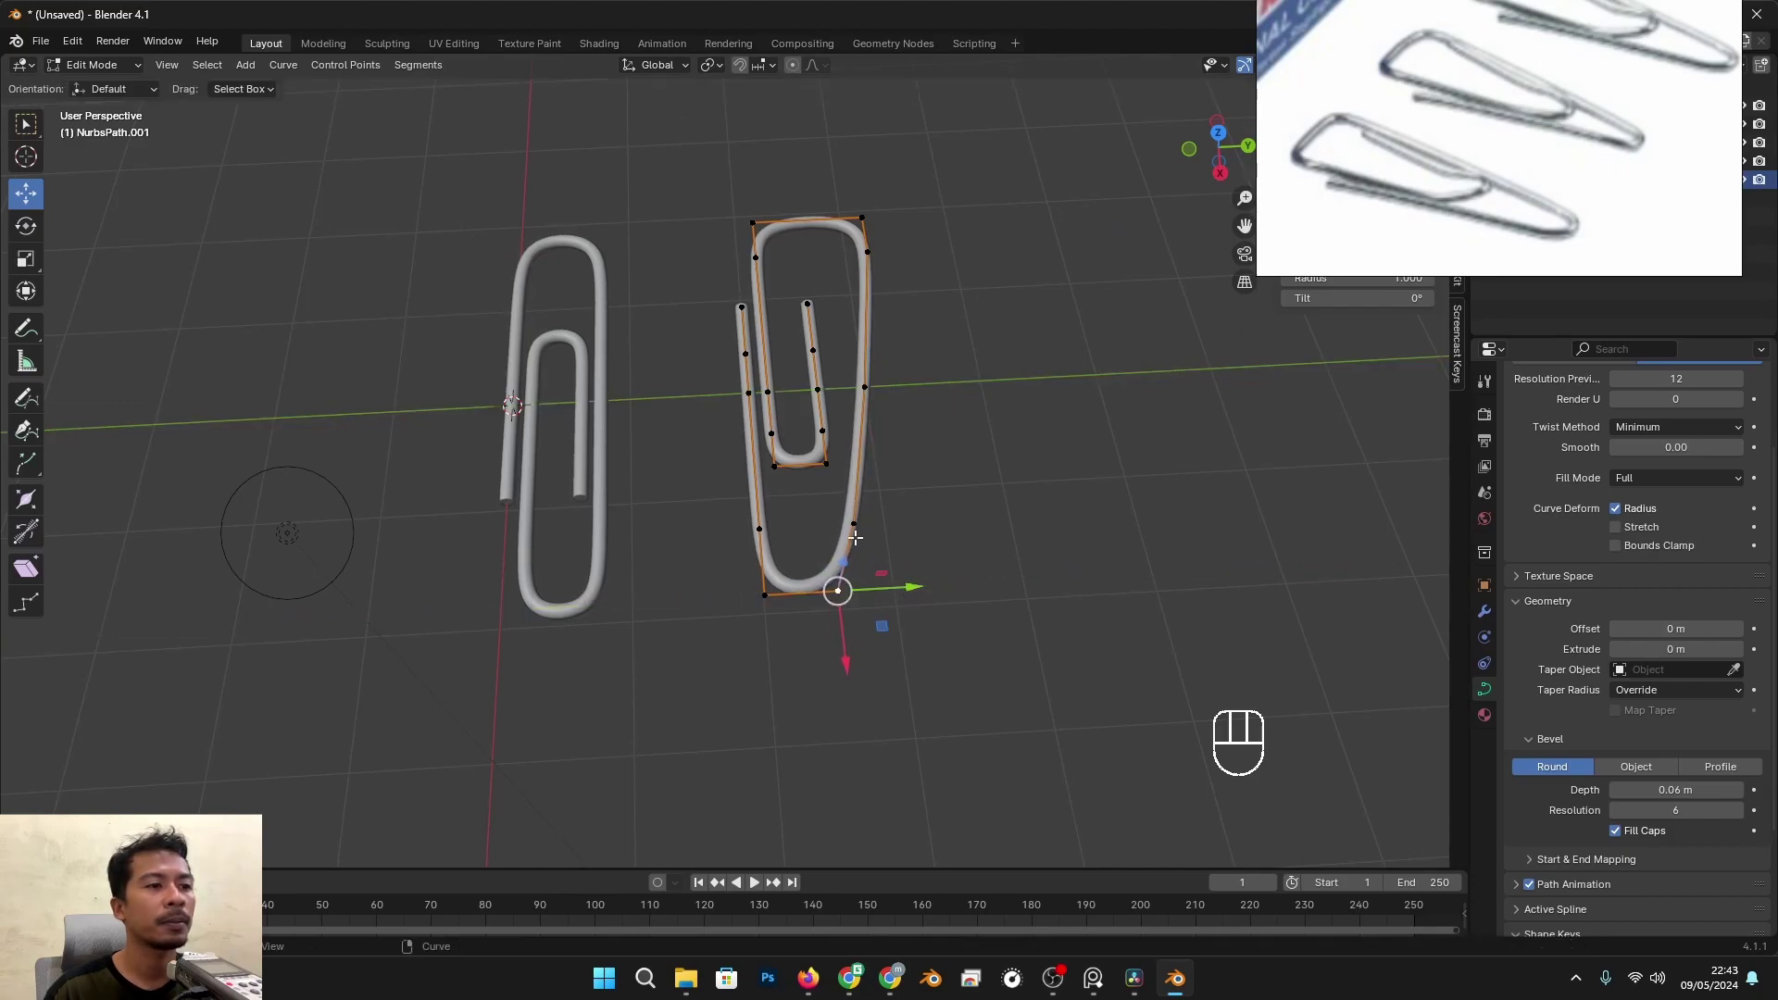
drag(929, 523, 918, 523)
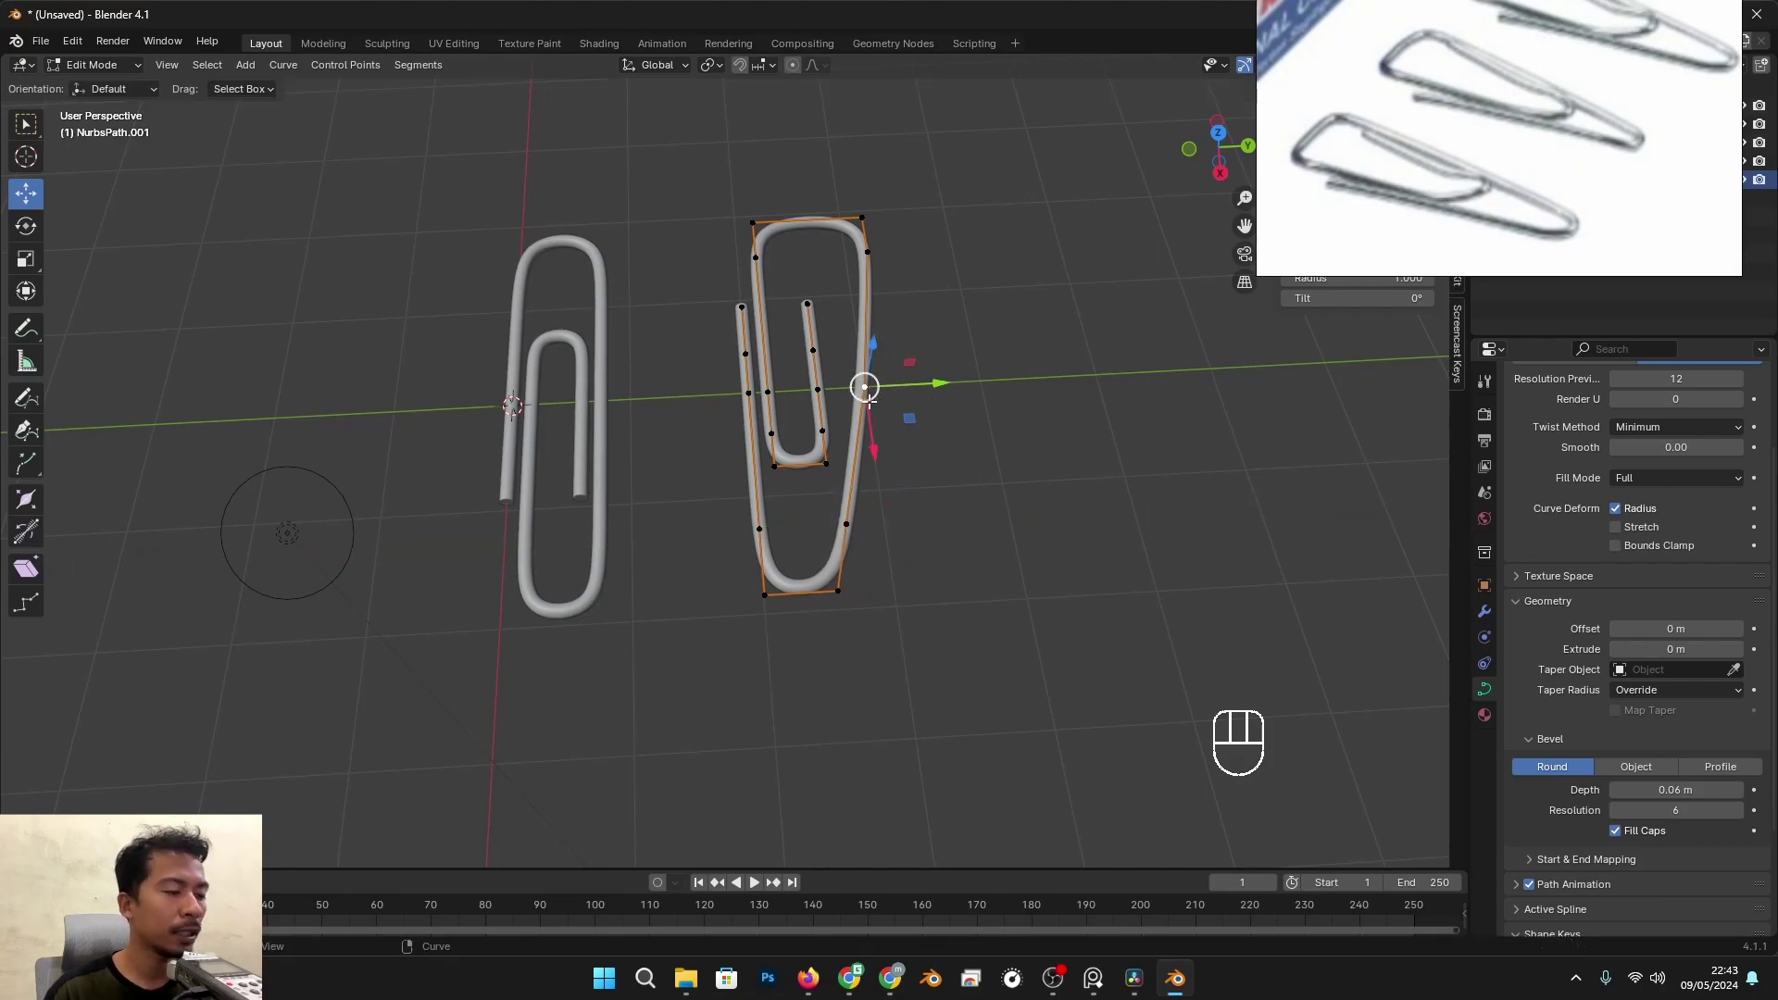
key(x)
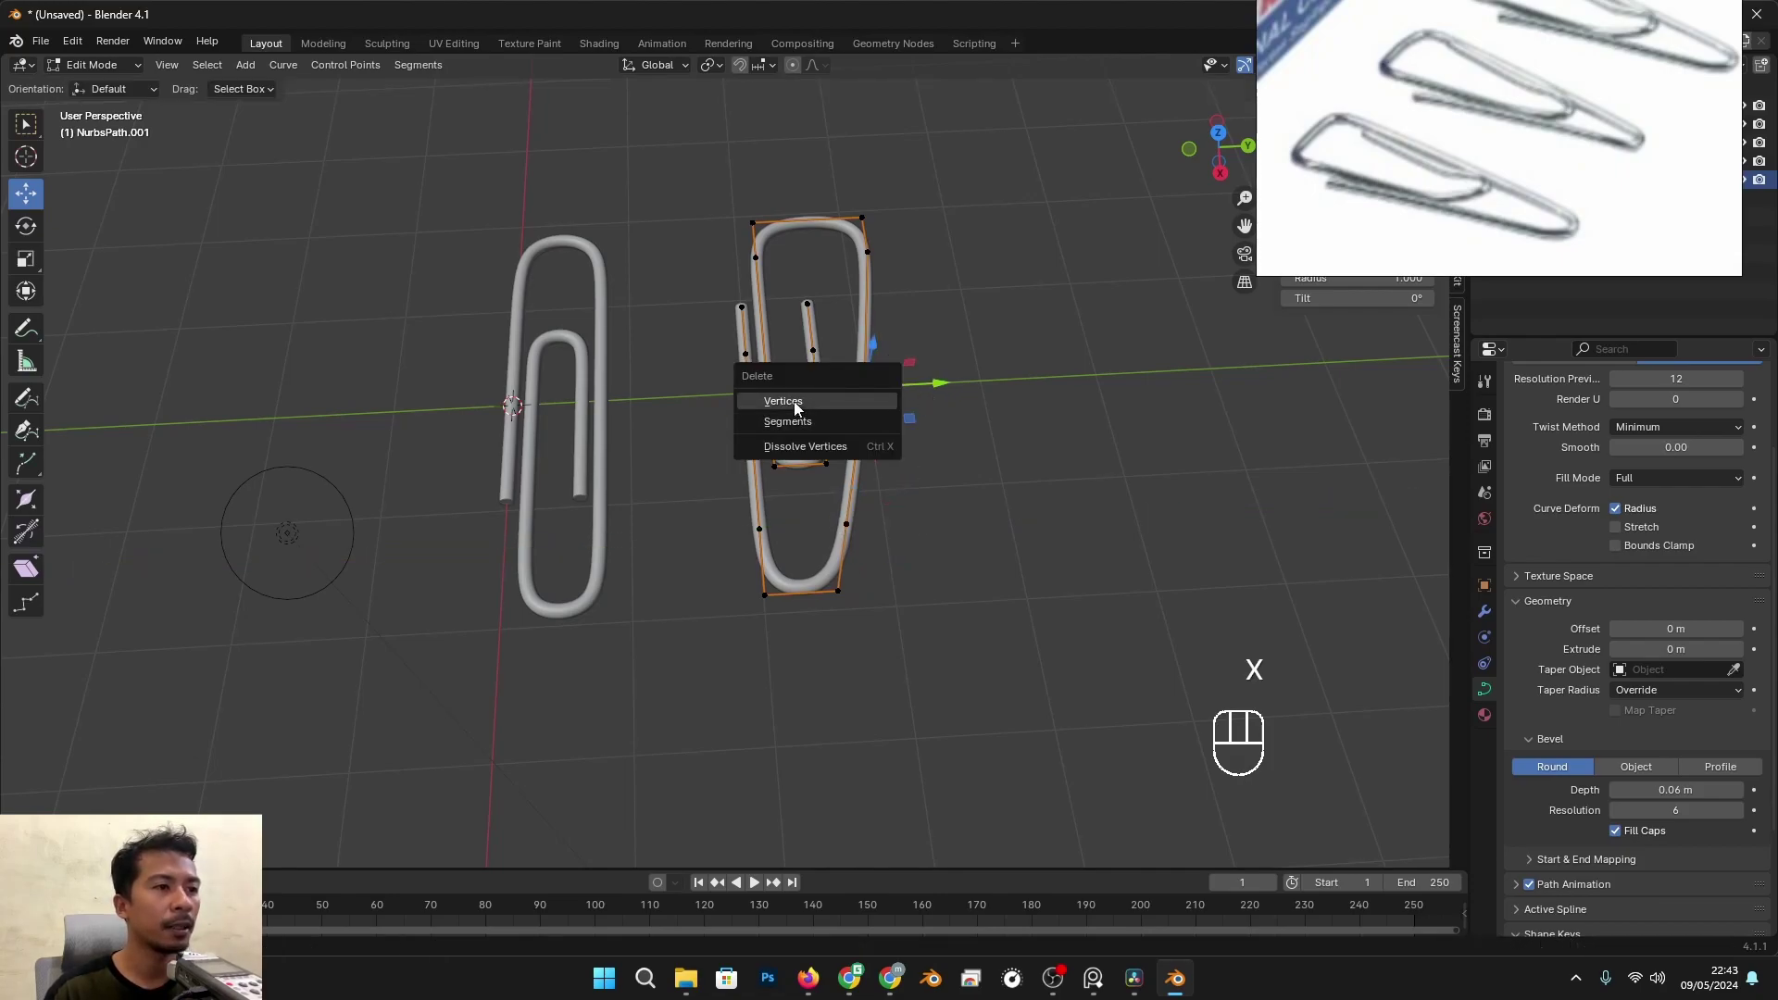
click(794, 405)
scroll(887, 408, up, 2)
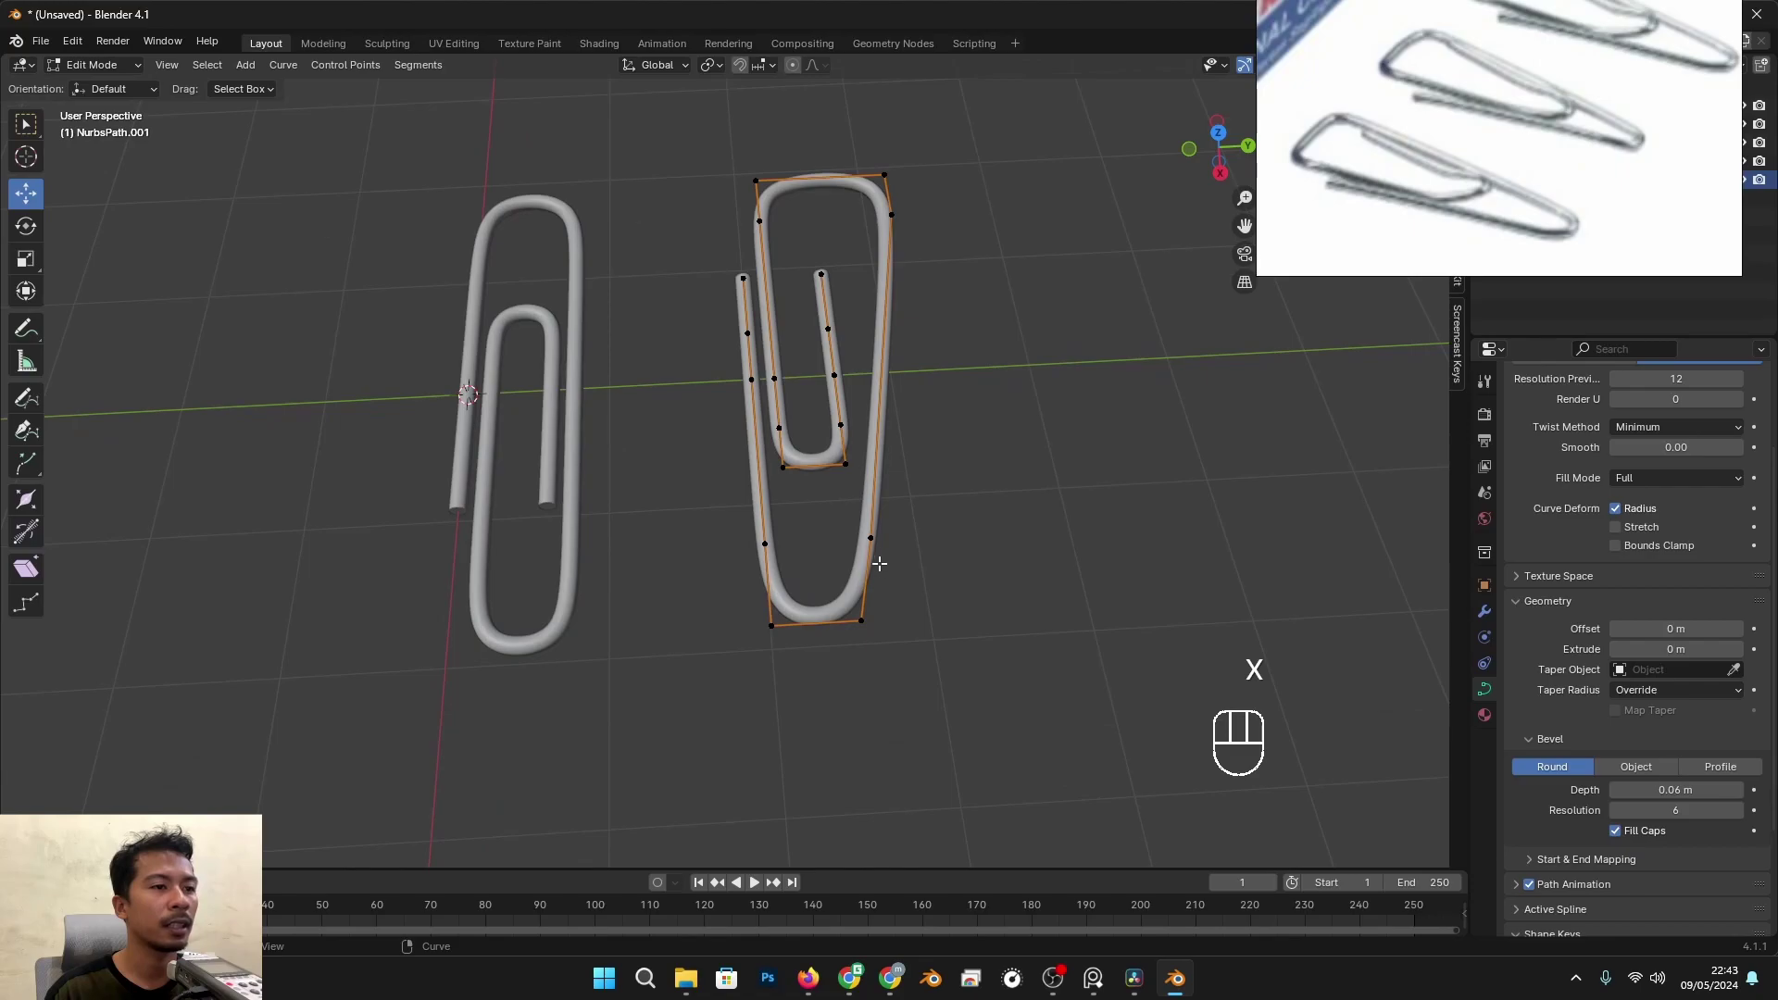
click(873, 539)
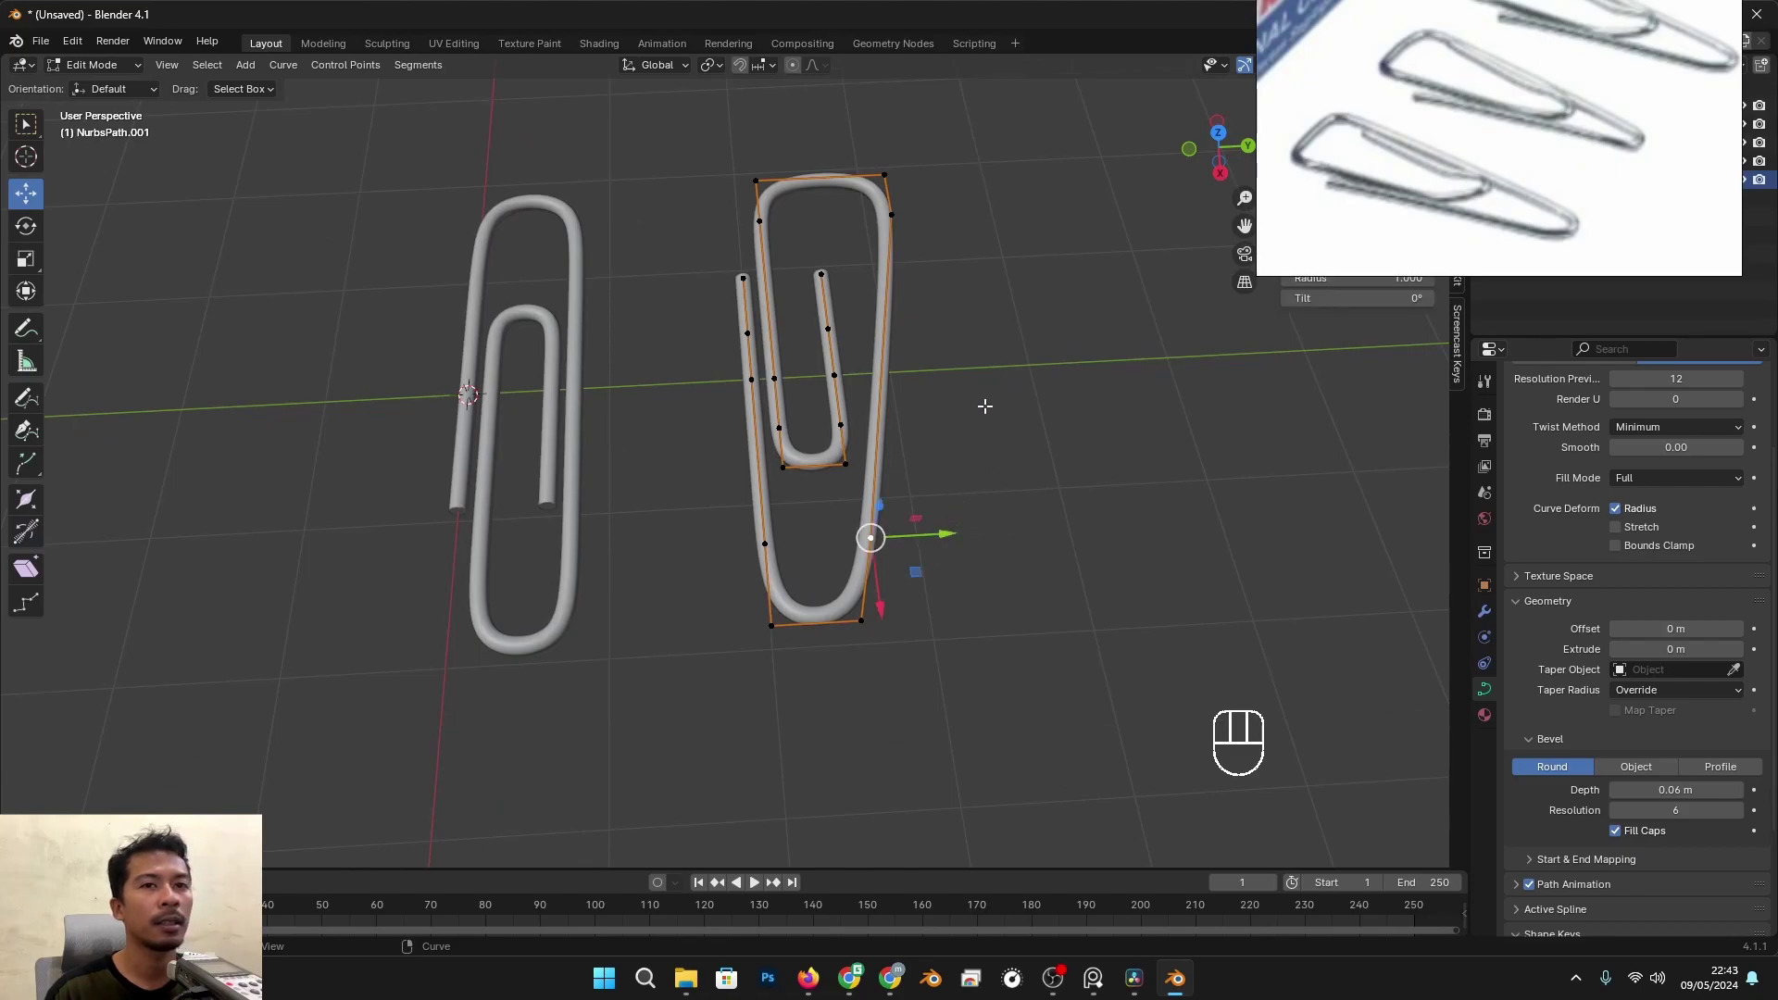
alt+drag(925, 528, 922, 525)
Step: Rotate the control points of the free outer leg on the −Y side about 4.9° around global Z
drag(711, 271, 766, 381)
shift+click(763, 542)
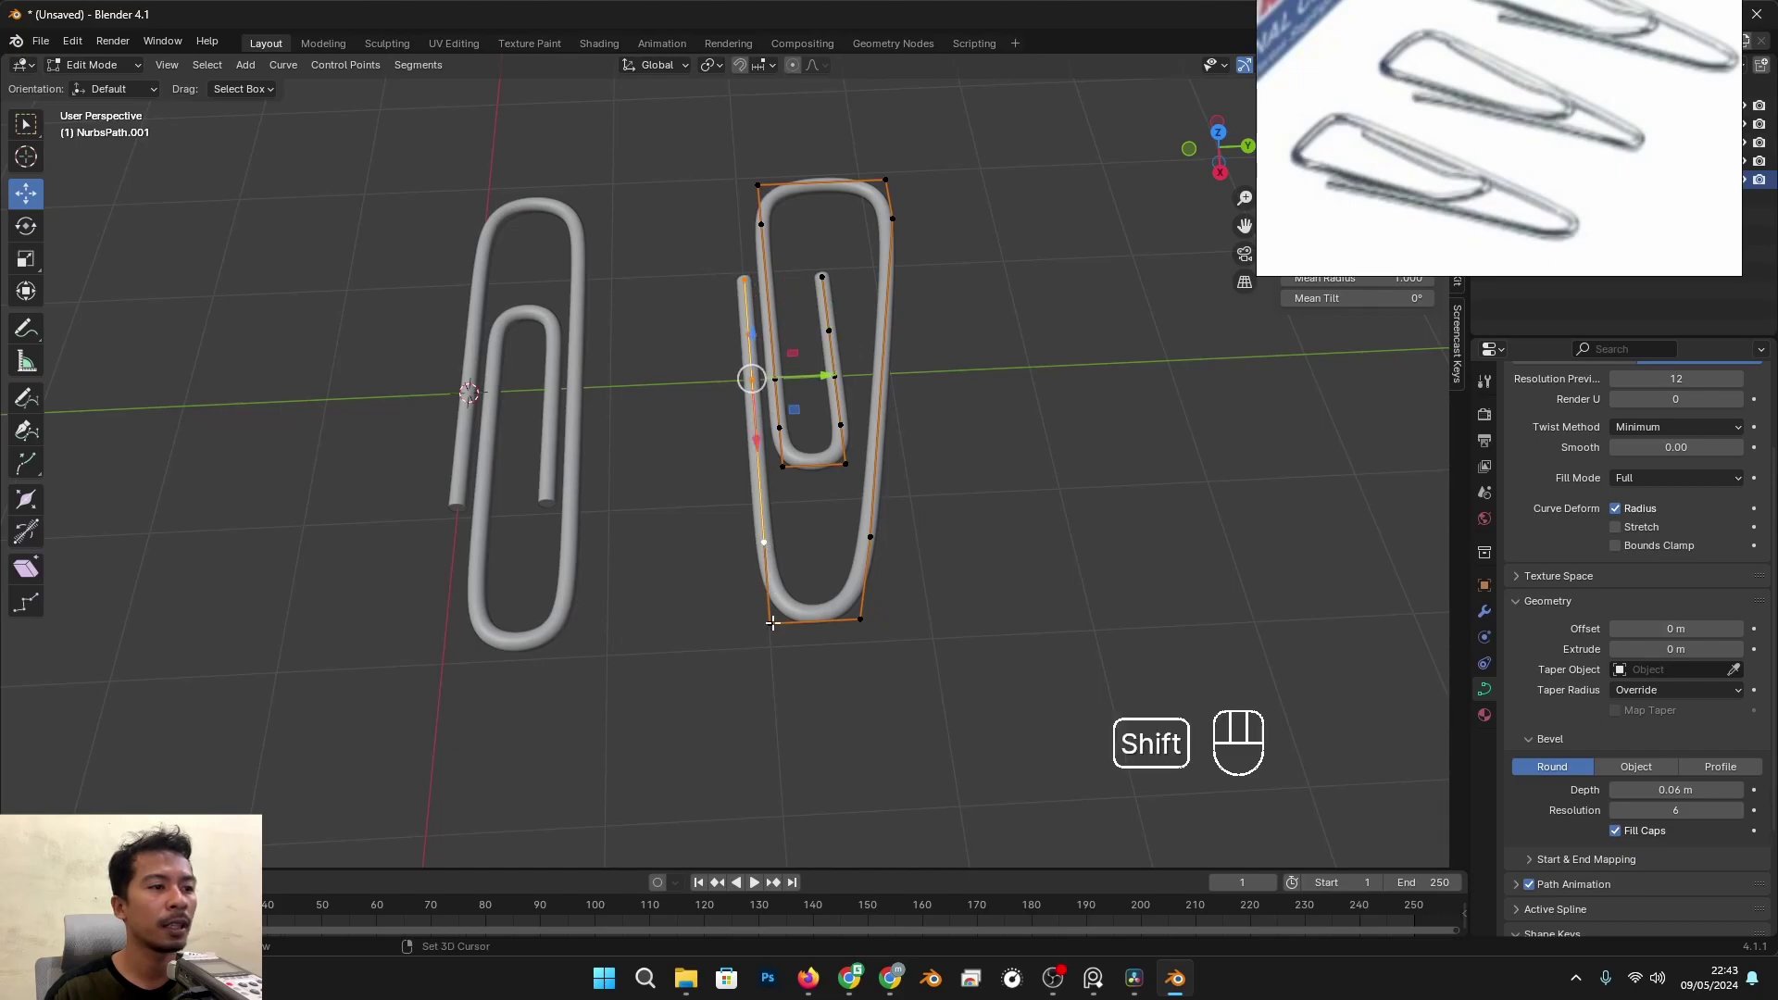
key(r)
key(z)
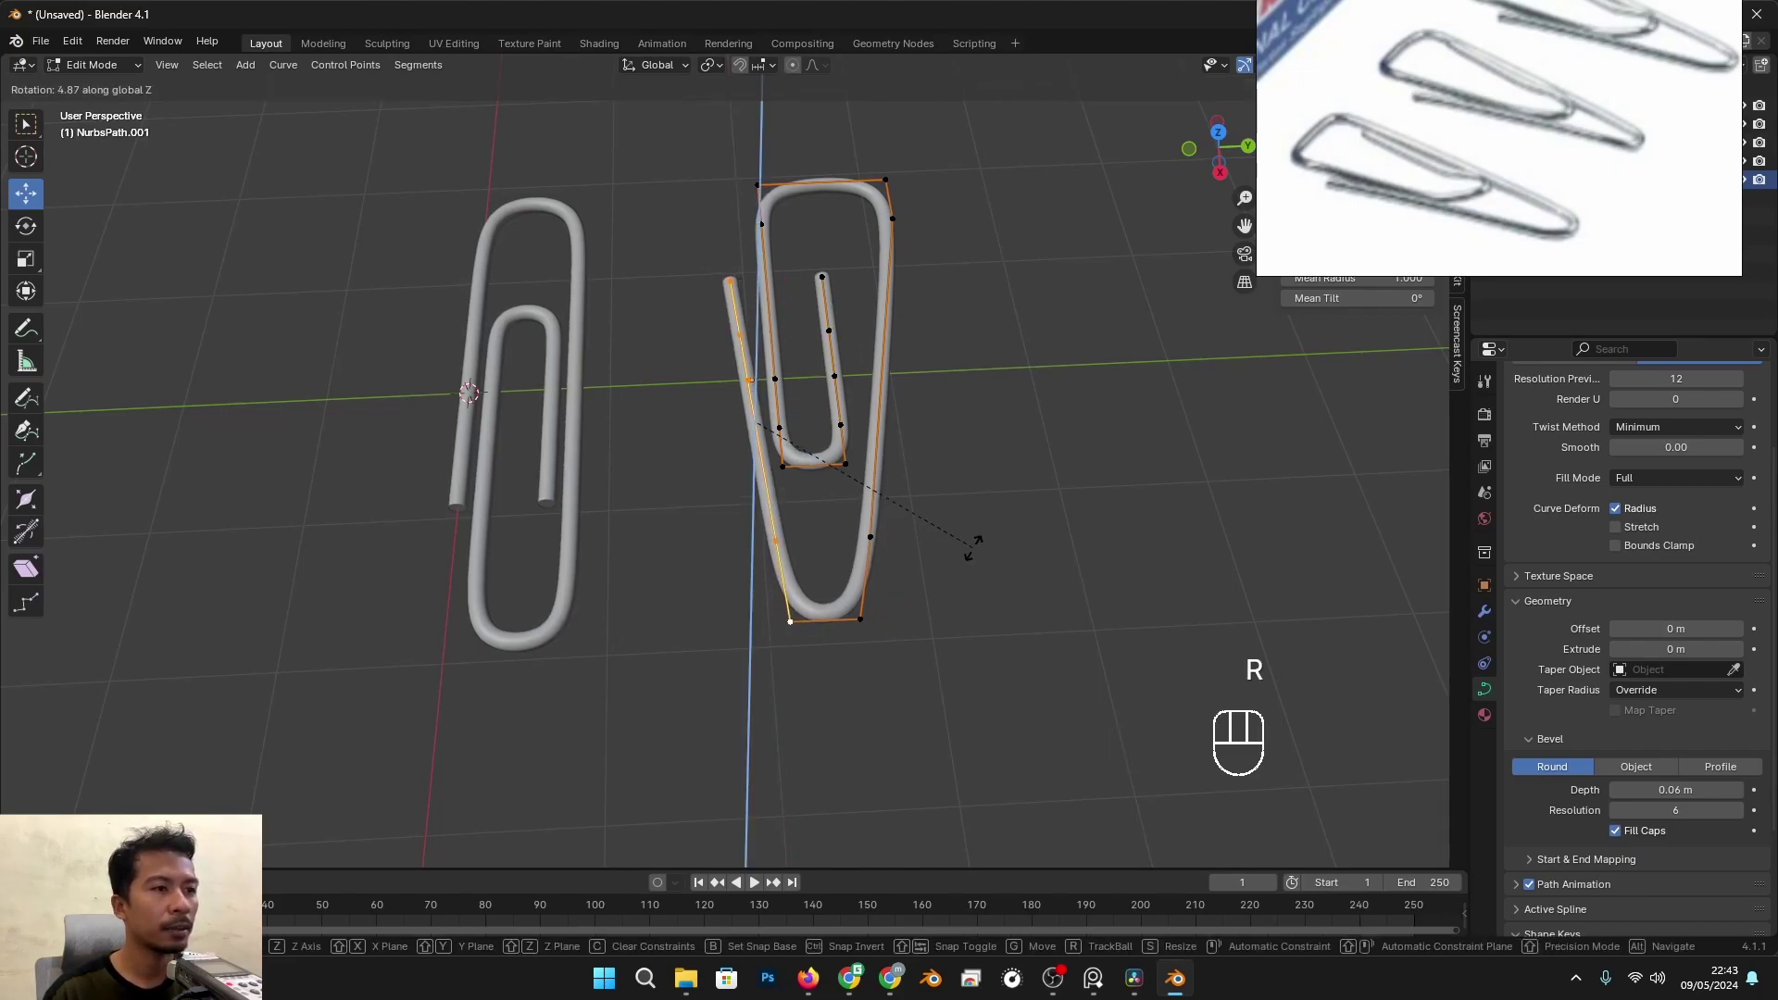
click(971, 544)
Step: Rotate the control points of the leg joining the wide bend to the inner bend about 4.3° around global Z
click(773, 199)
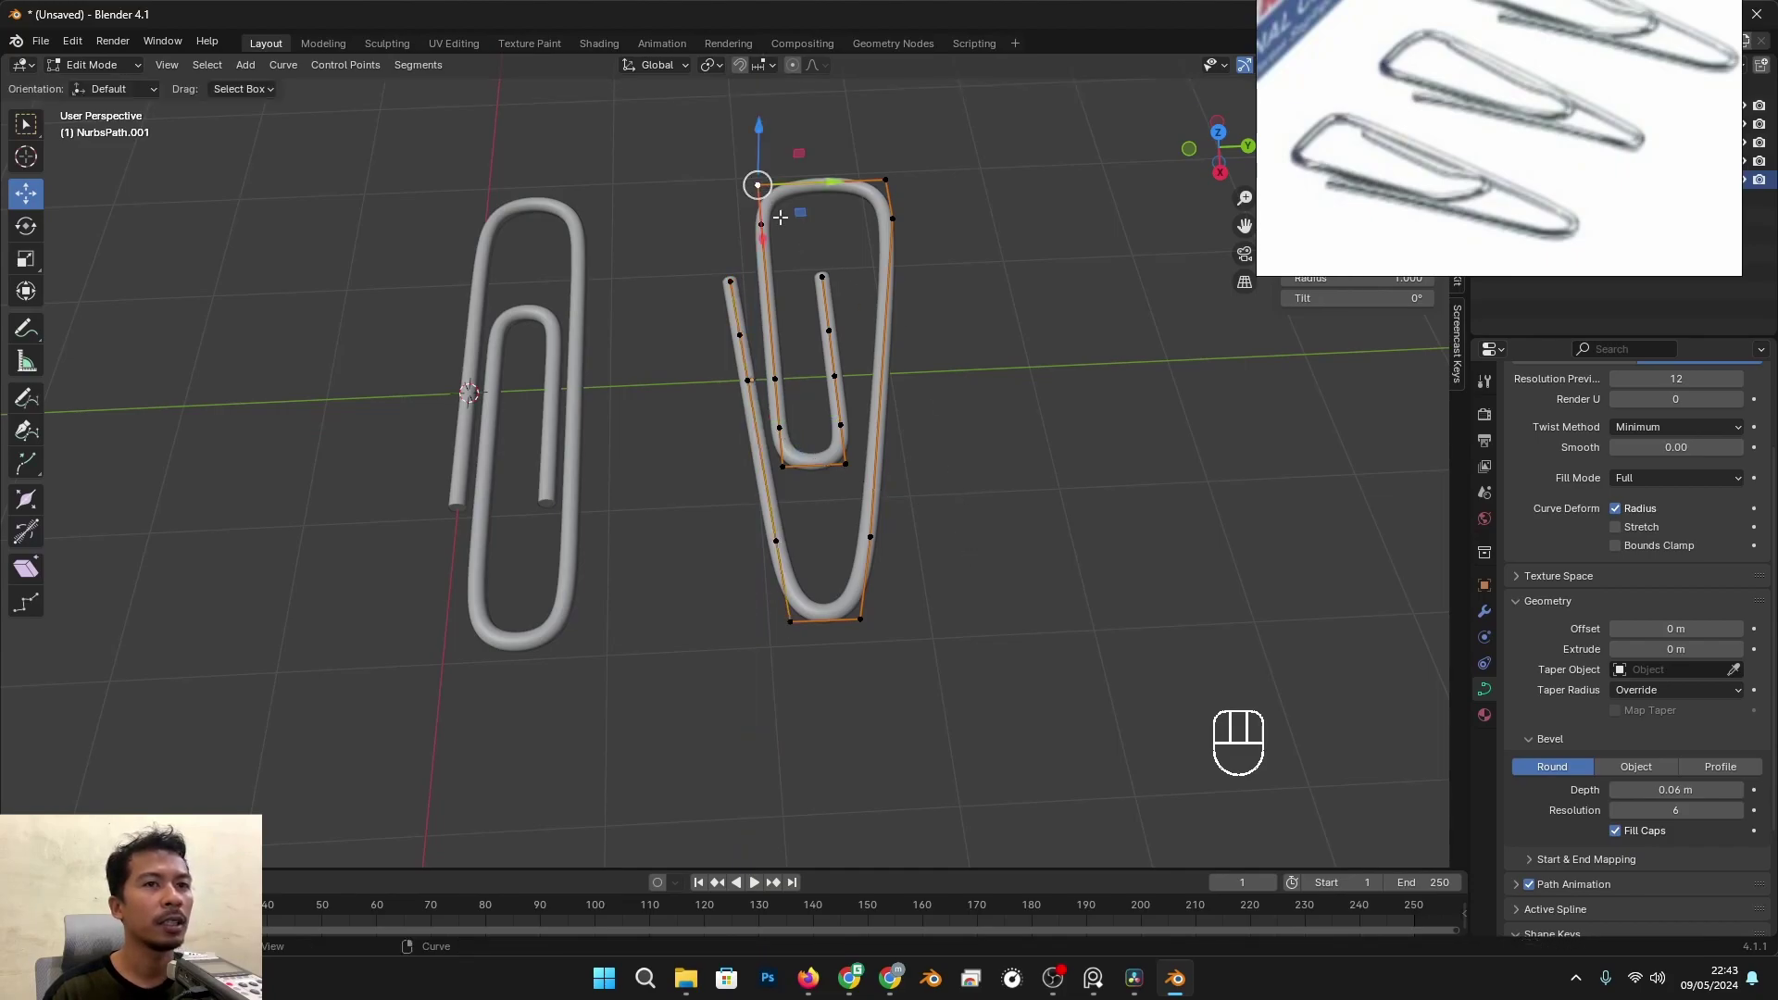
shift+click(775, 378)
shift+click(778, 427)
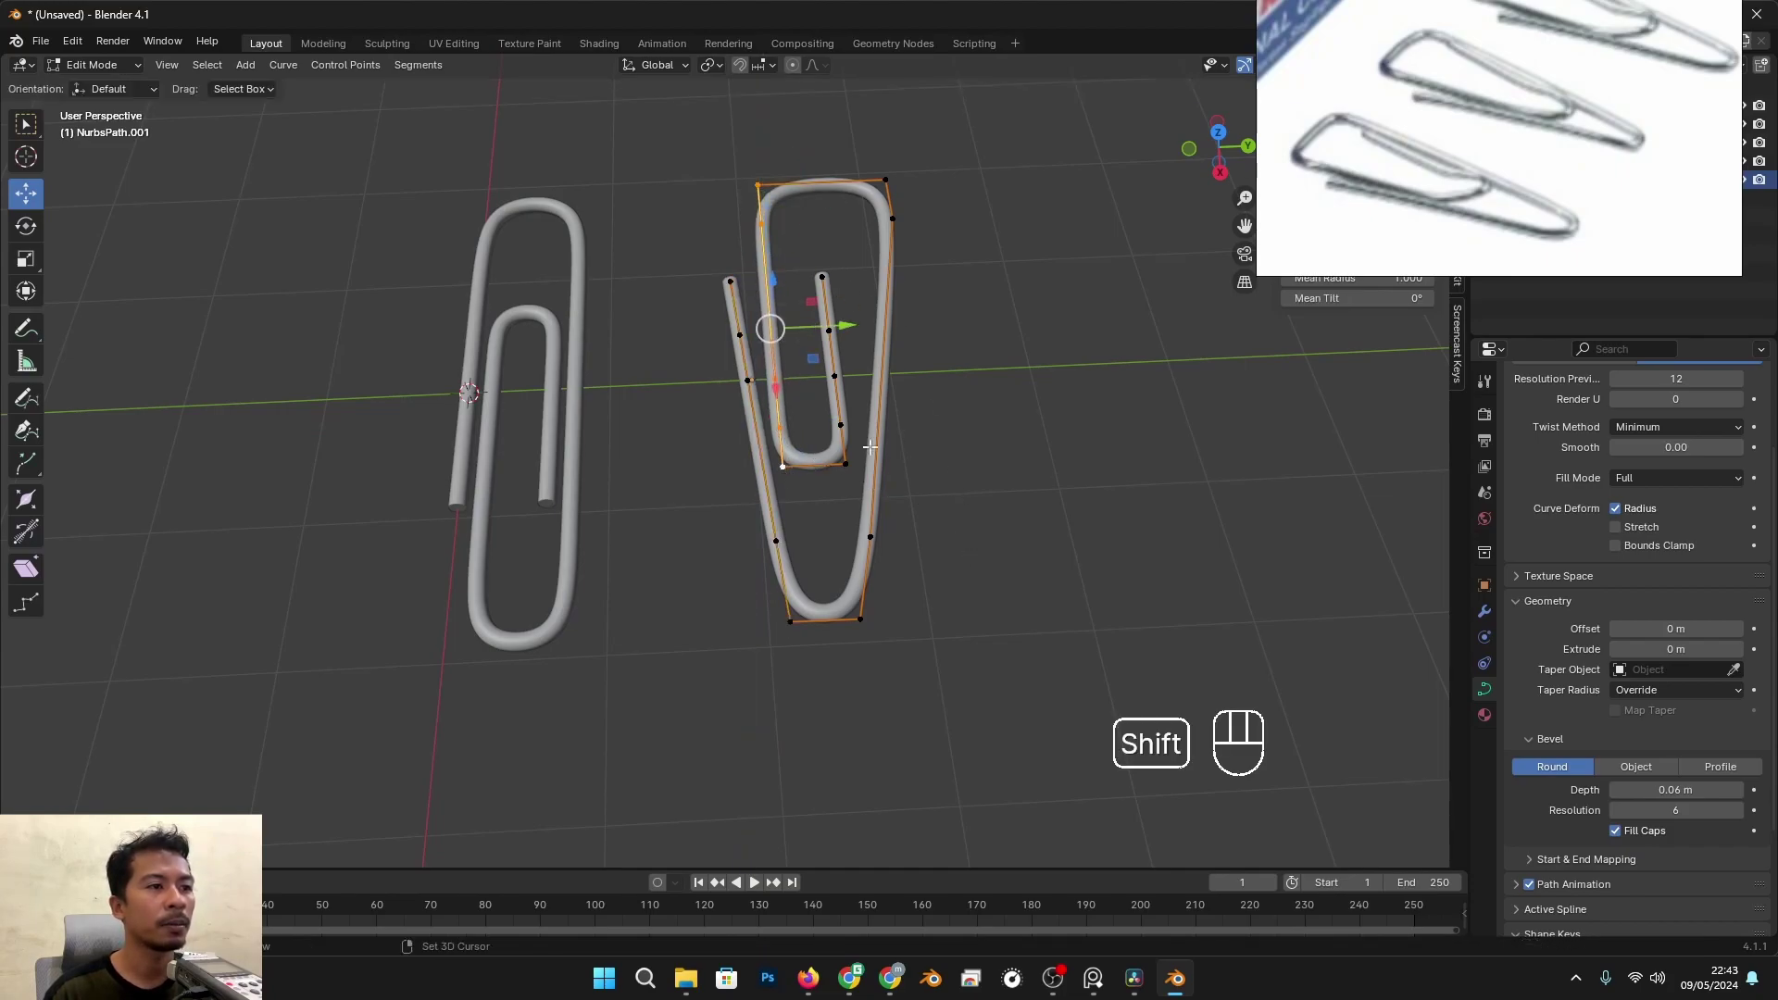
key(r)
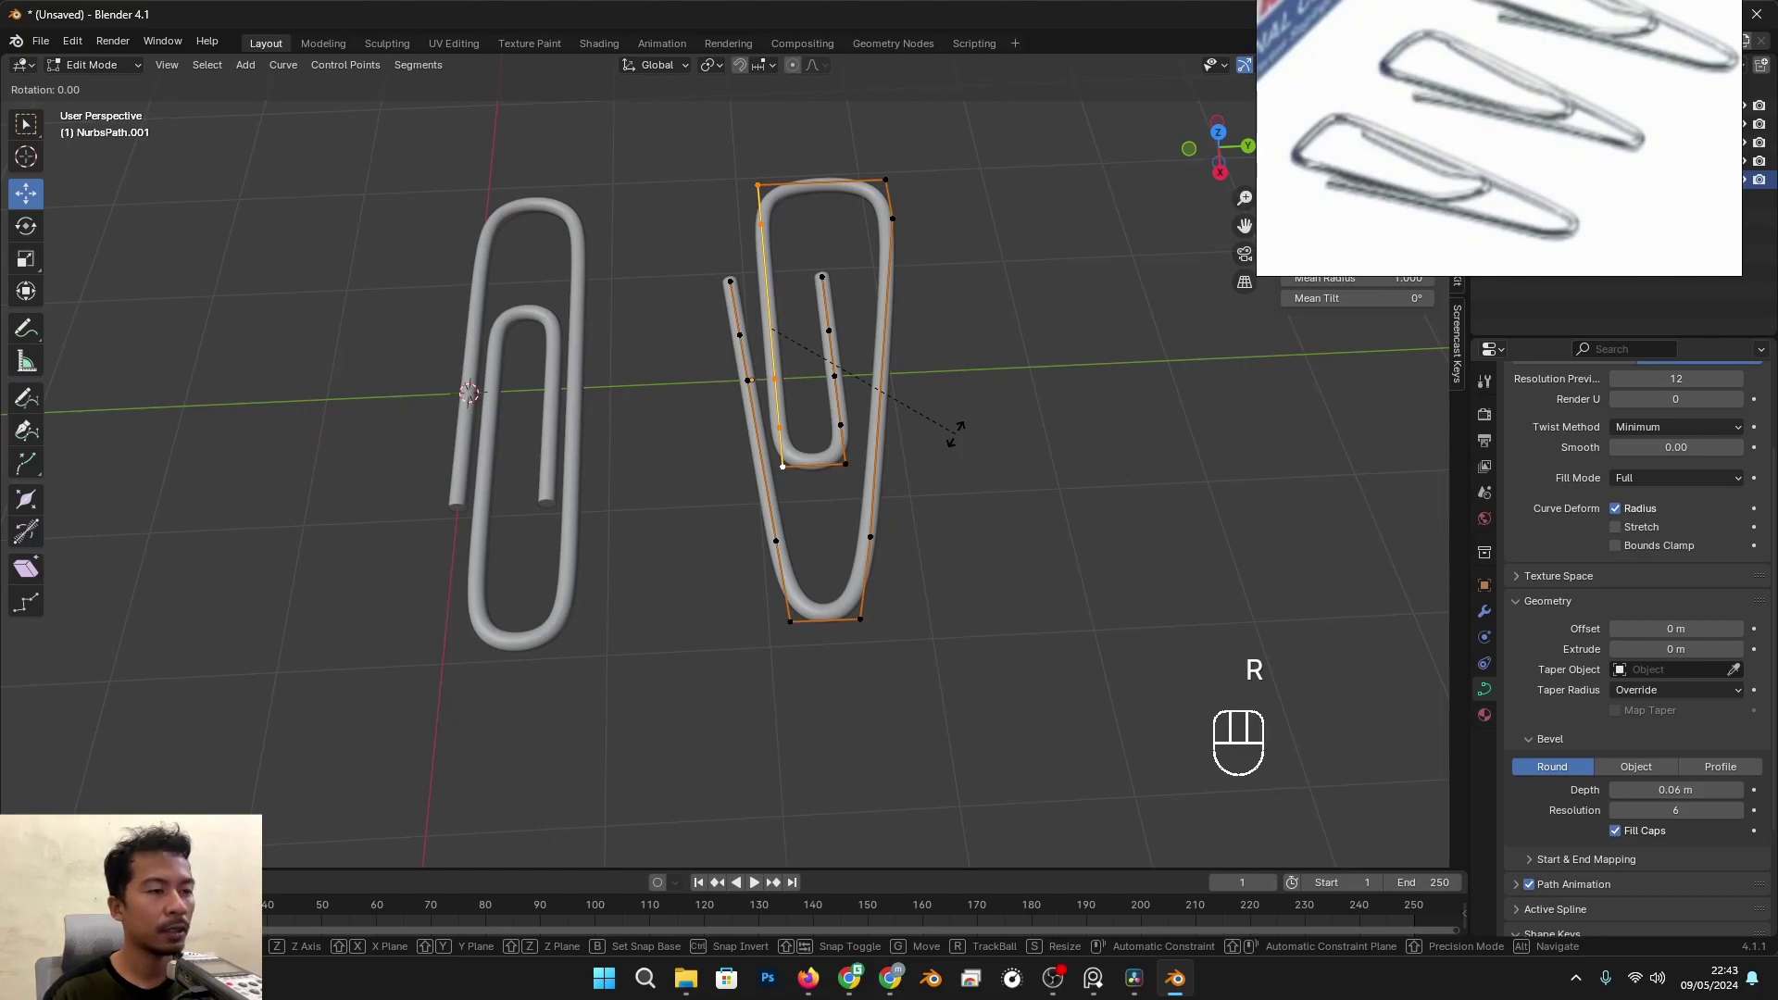
key(z)
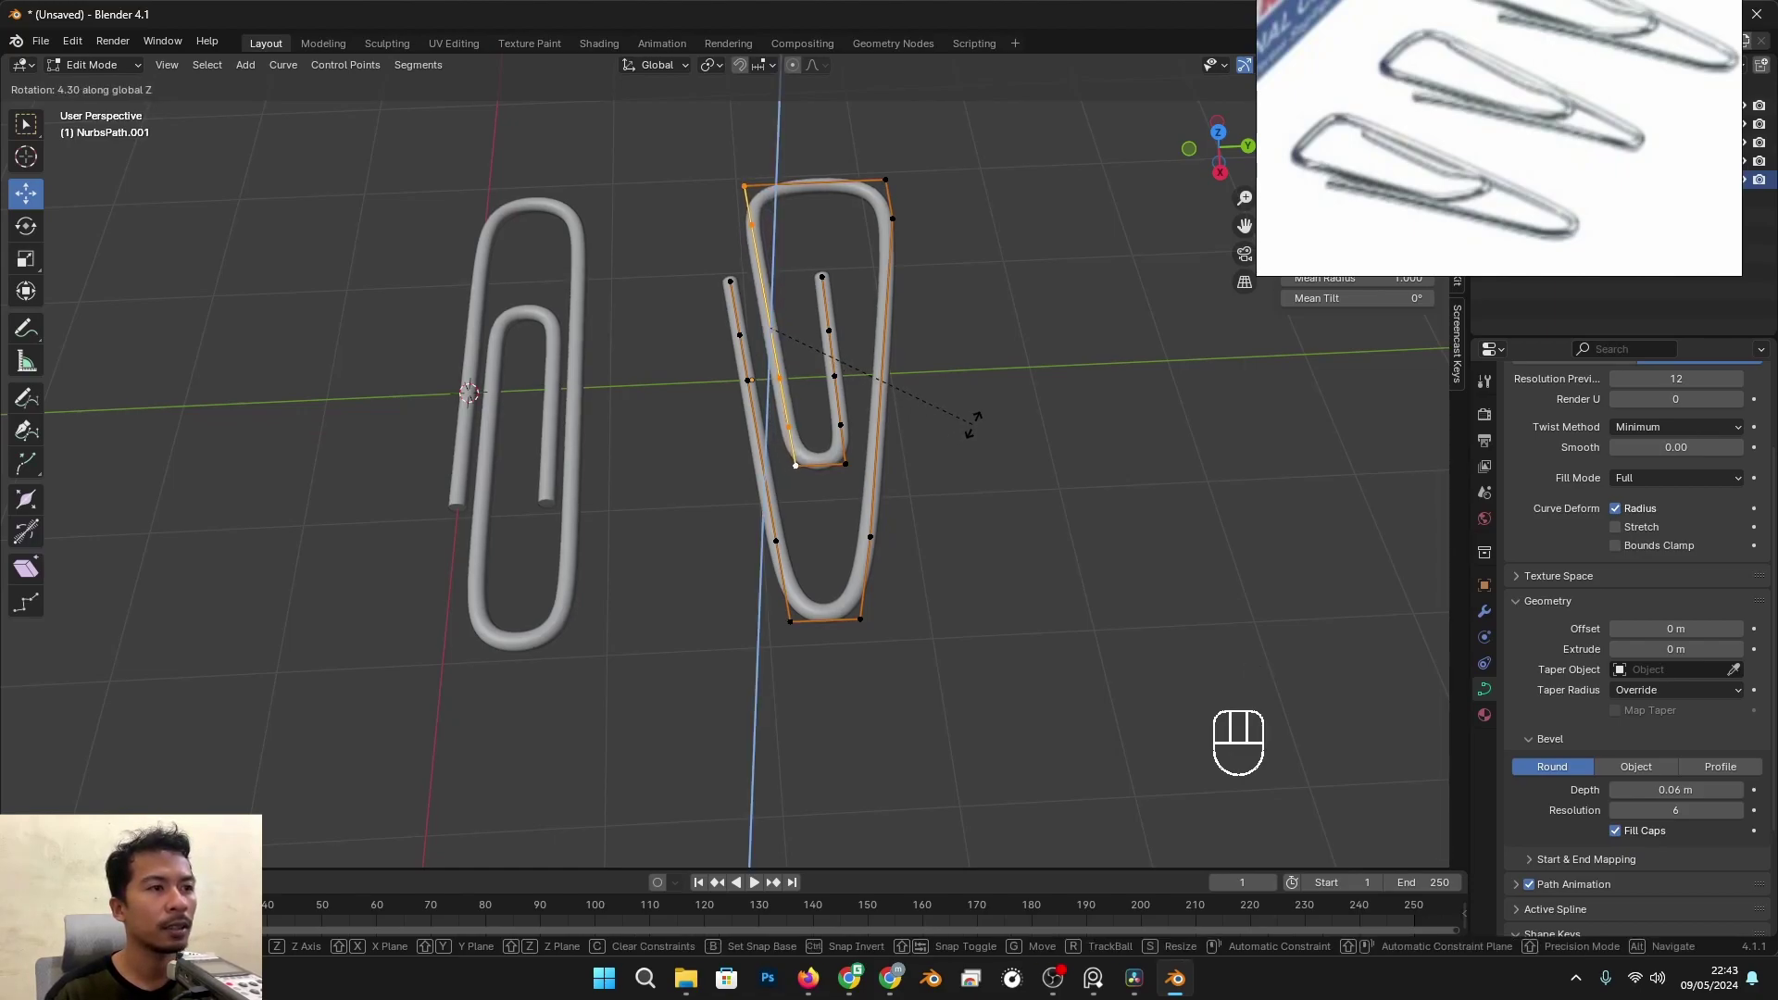
click(974, 424)
Step: Move the free outer leg's control points slightly along +Y, closer to the inner loop
click(731, 281)
shift+click(738, 335)
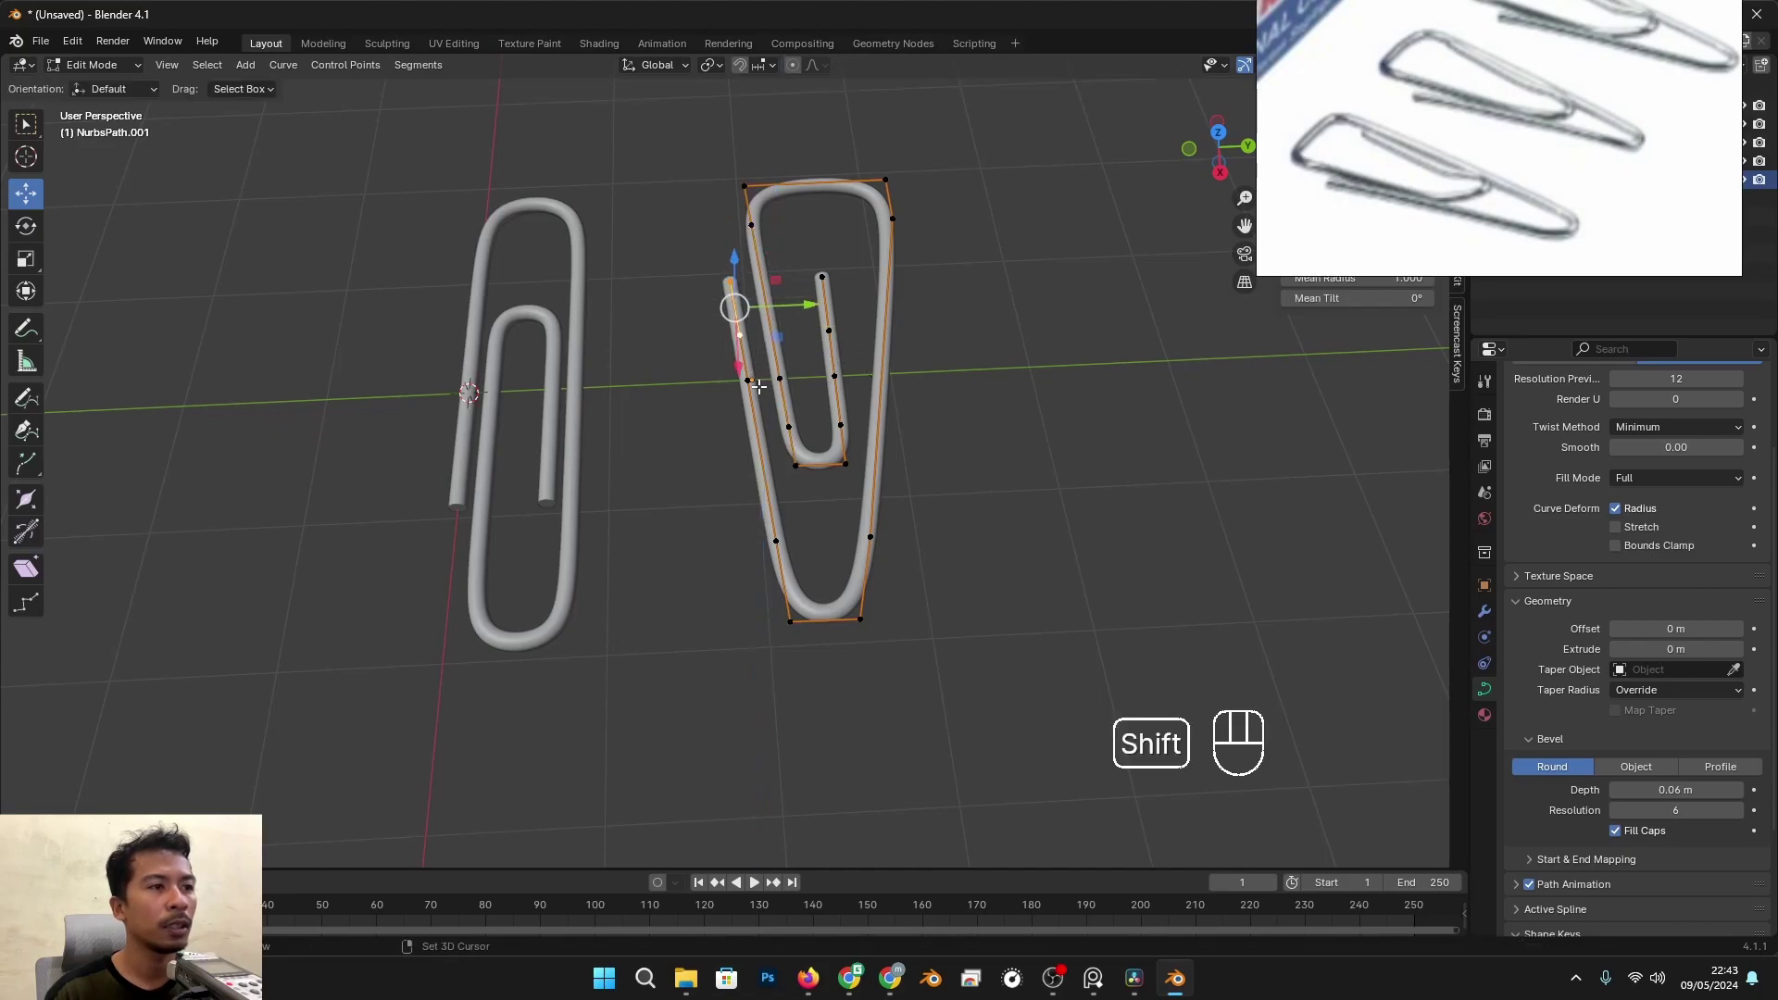
shift+click(790, 621)
drag(830, 424, 842, 424)
alt+middle_drag(1006, 401, 968, 420)
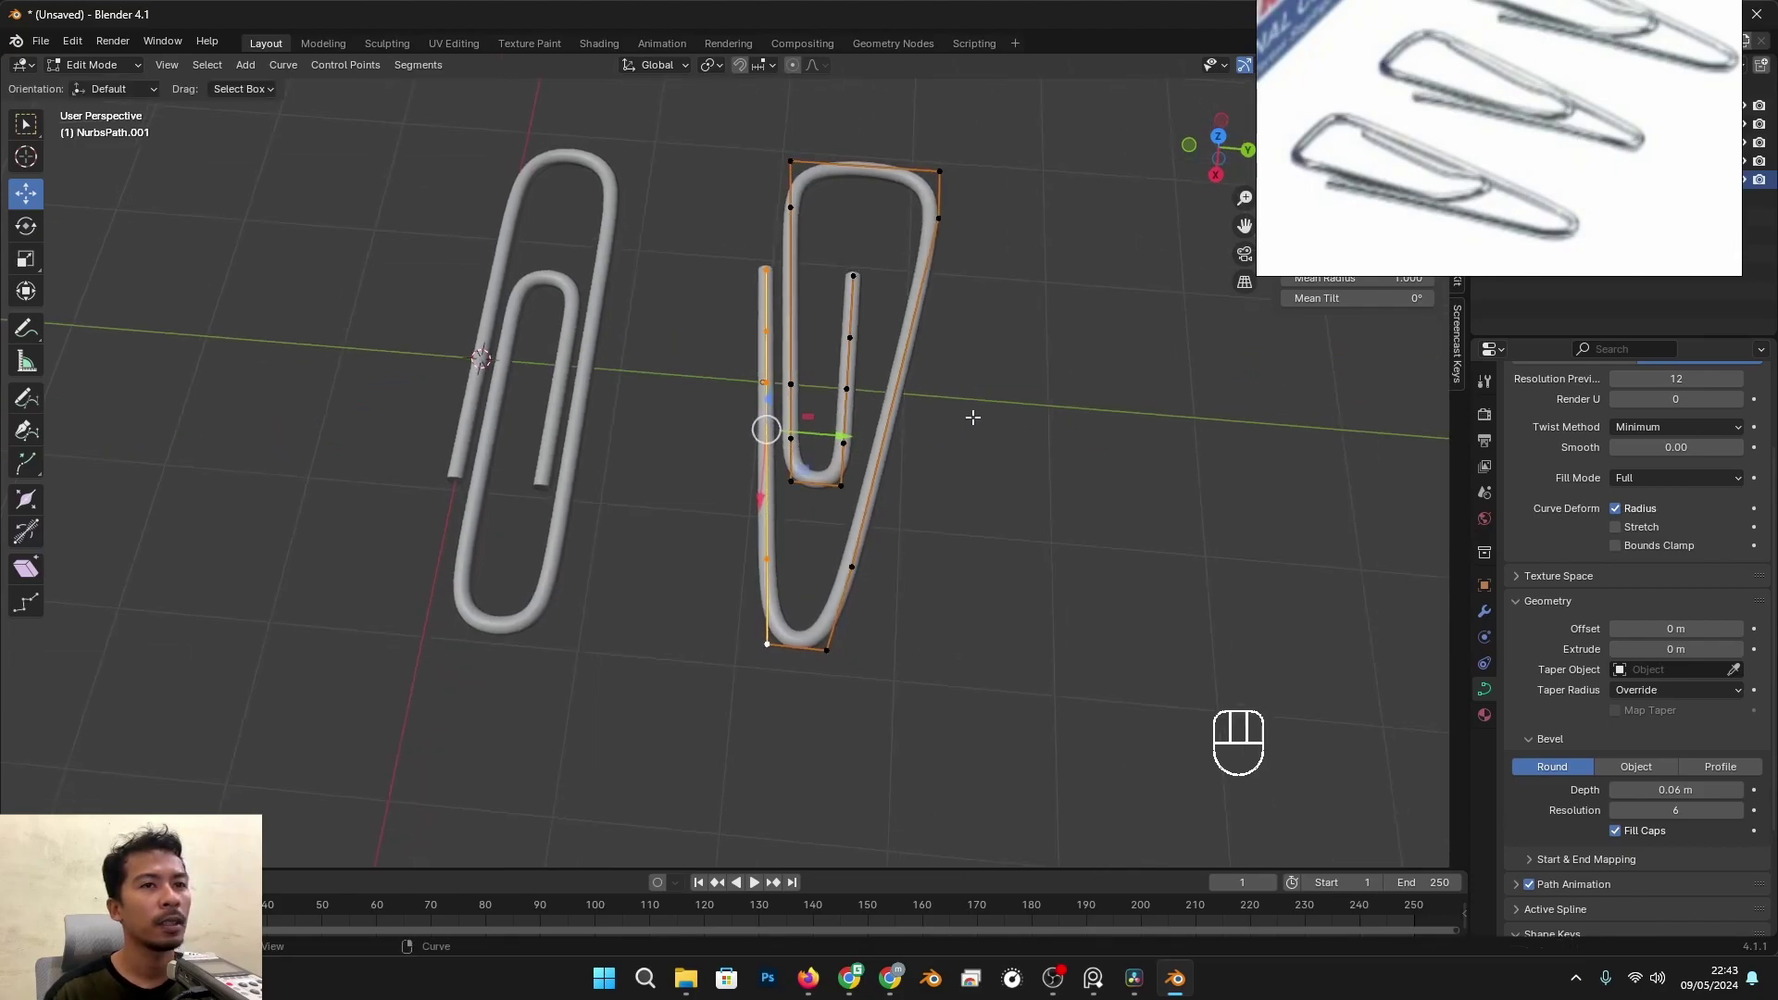
Step: Reframe the silver reference clips and shift the inner bend's +Y corner control point inward along Y
drag(1574, 113, 1441, 240)
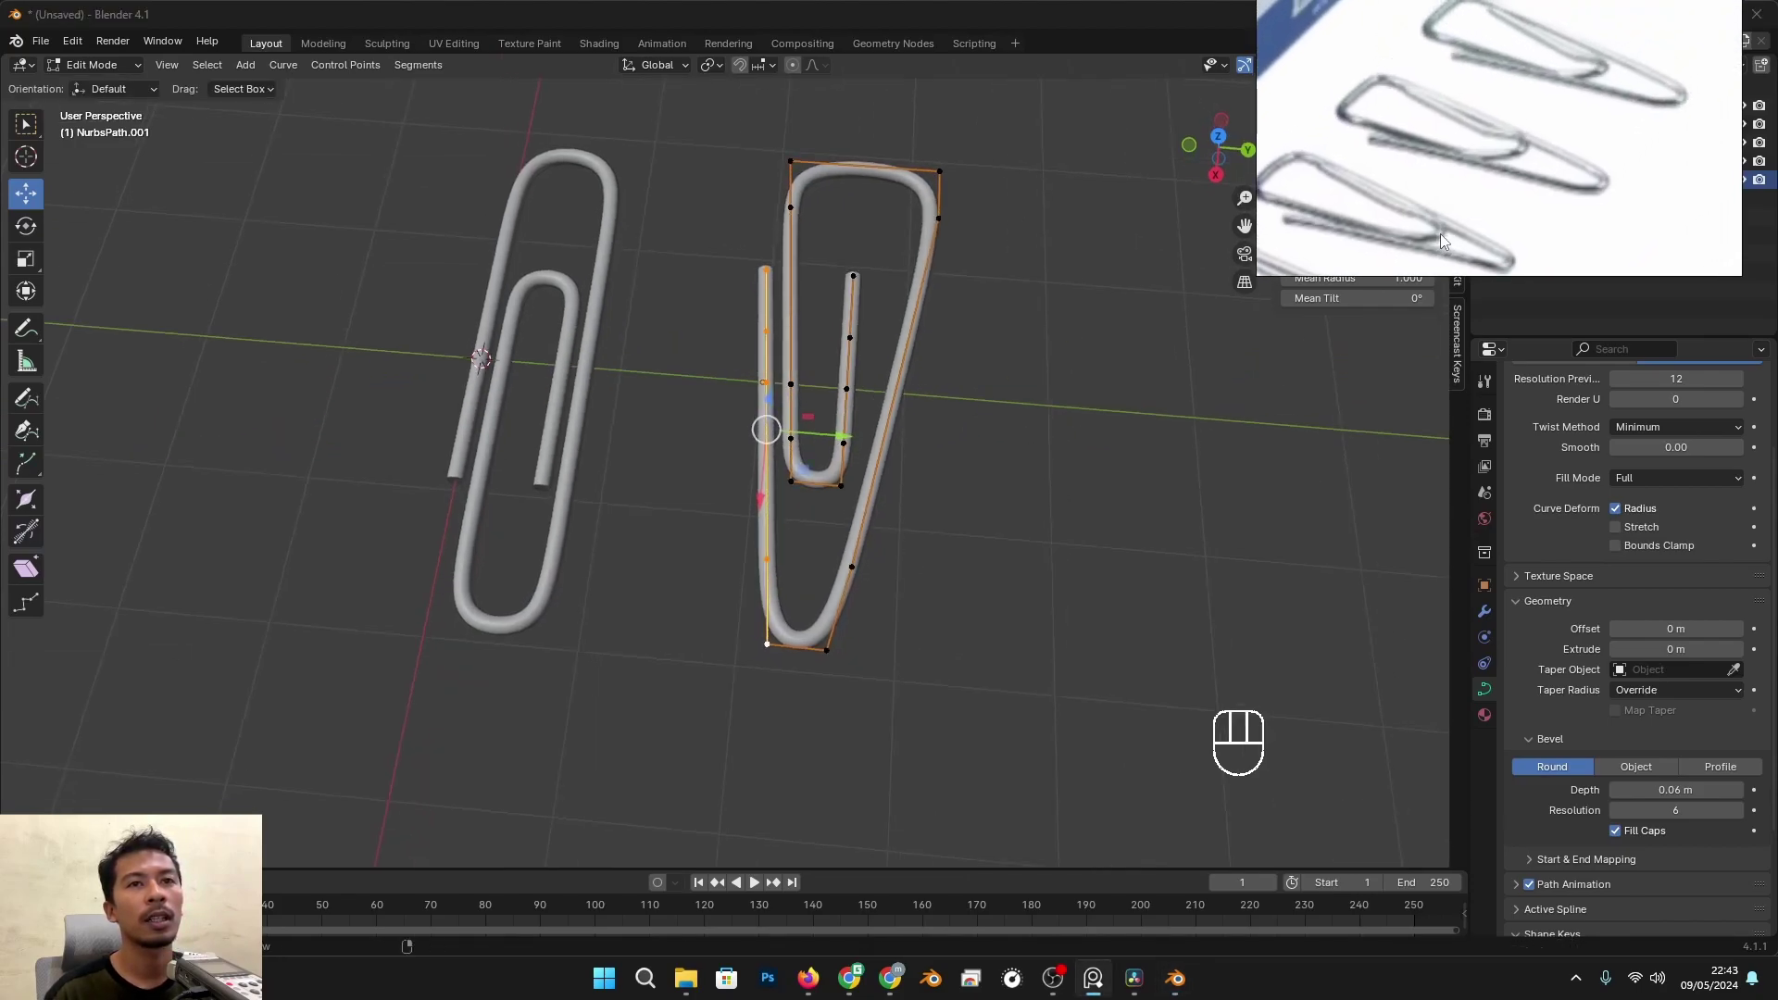
alt+middle_drag(889, 269, 940, 308)
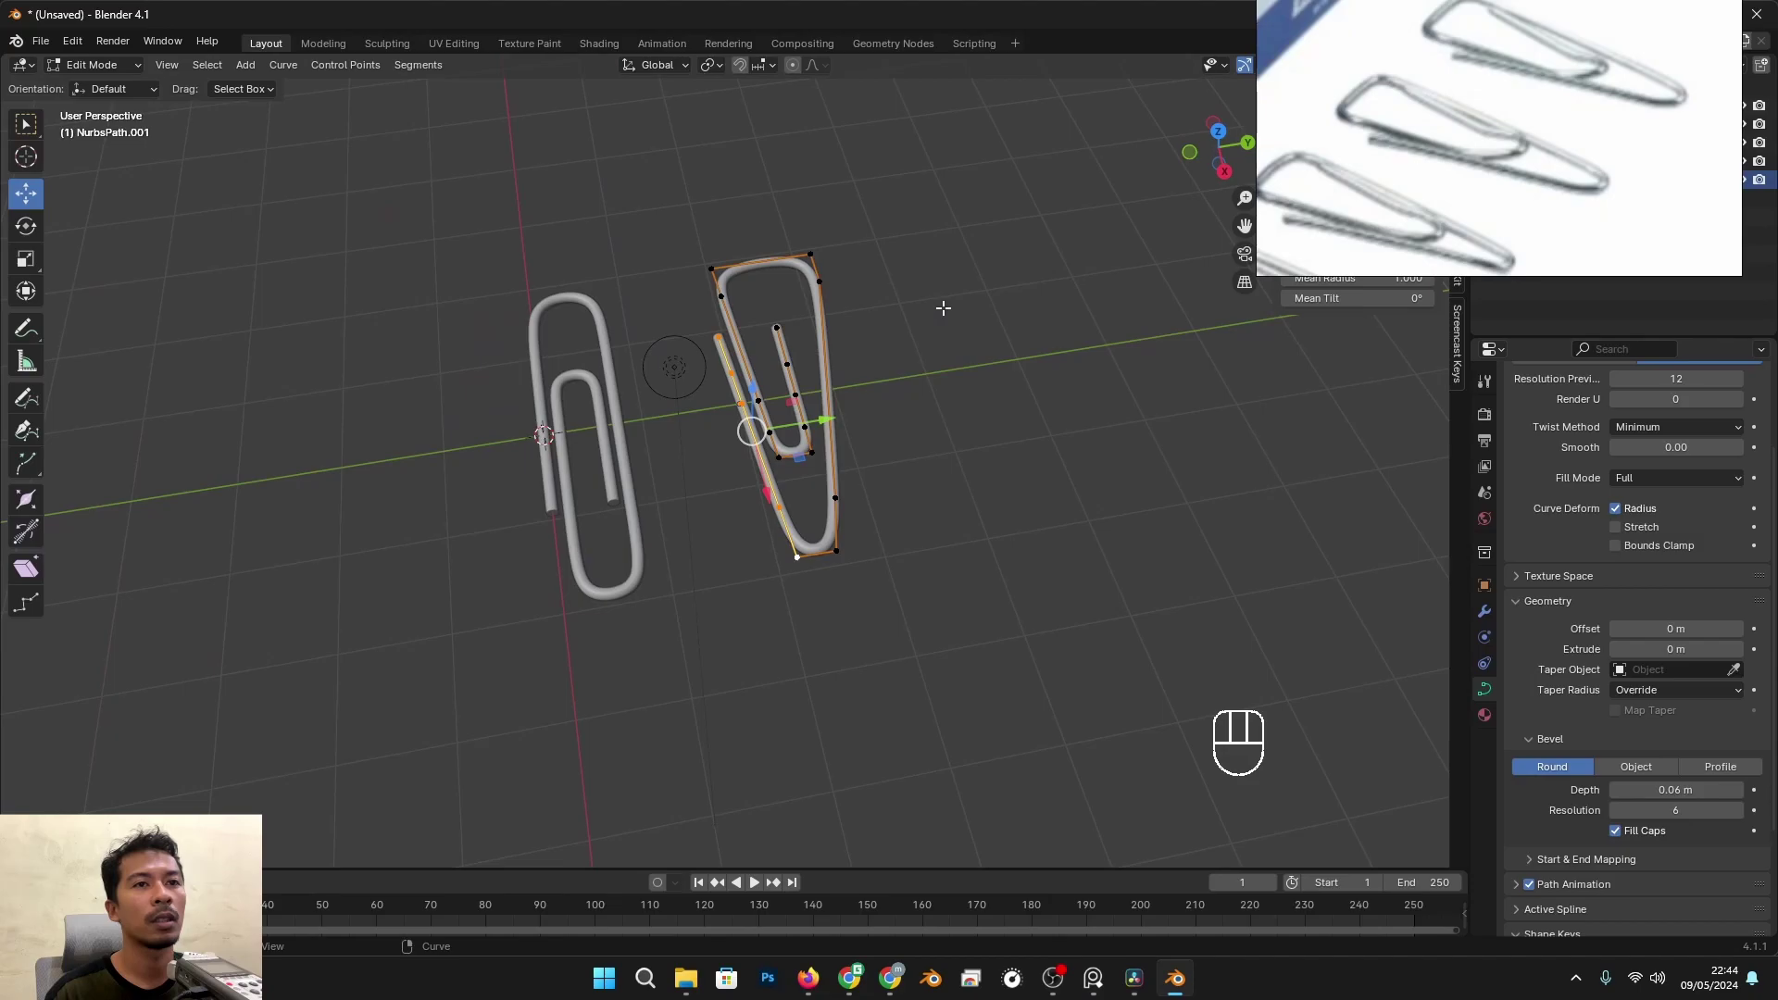
scroll(831, 412, up, 2)
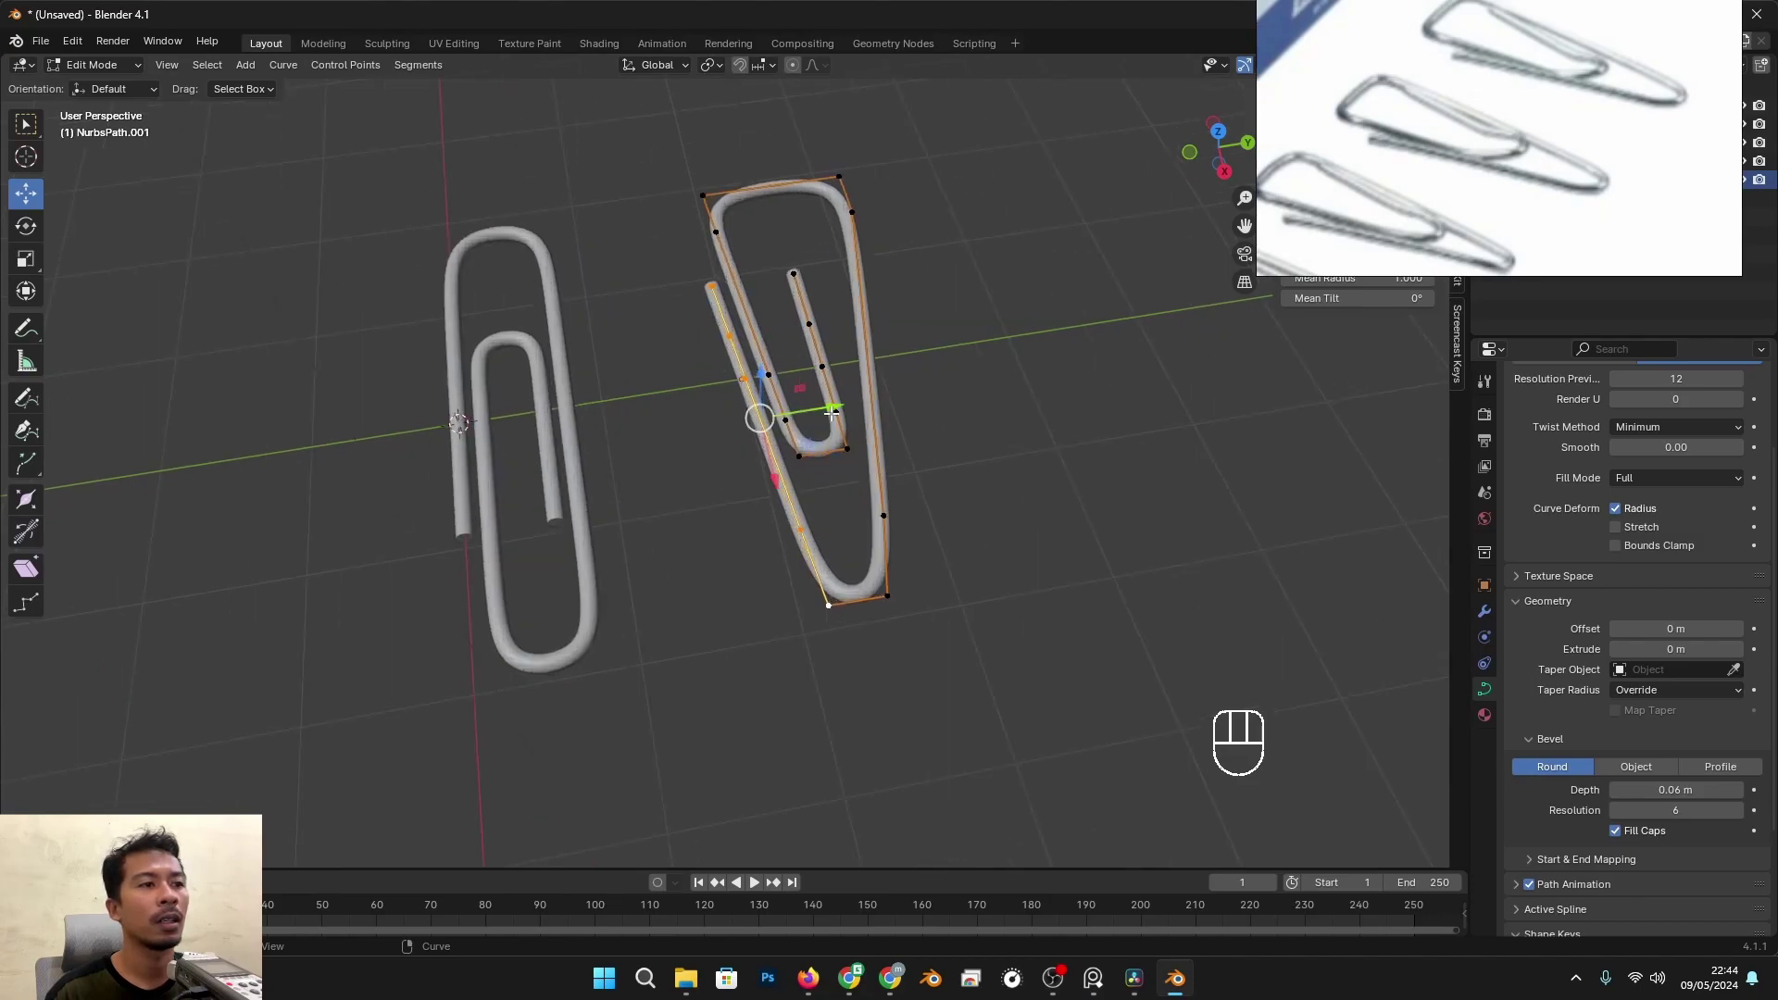
click(849, 449)
scroll(880, 441, up, 3)
shift+middle_drag(951, 442, 877, 465)
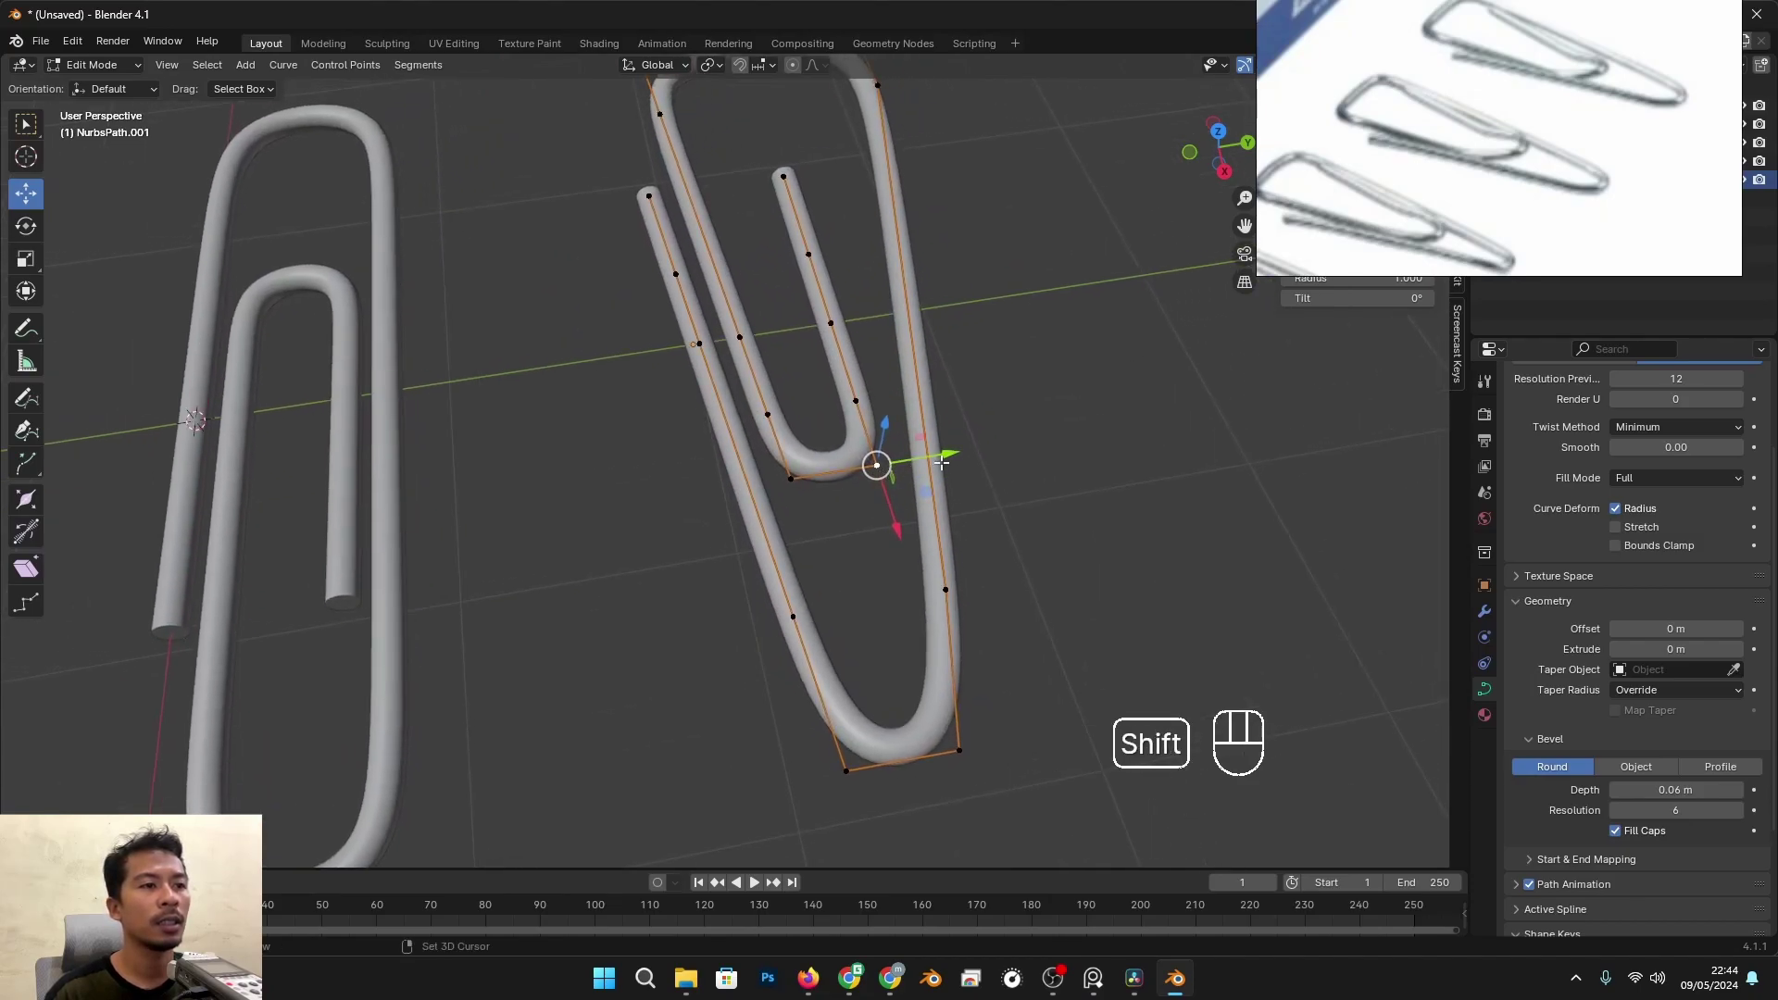
drag(902, 460, 838, 261)
Step: Rotate the short inner leg's control points about −8.7° around global Z
click(783, 175)
shift+click(808, 254)
shift+click(830, 323)
shift+click(855, 400)
alt+shift+middle_drag(951, 303, 1021, 341)
key(r)
key(z)
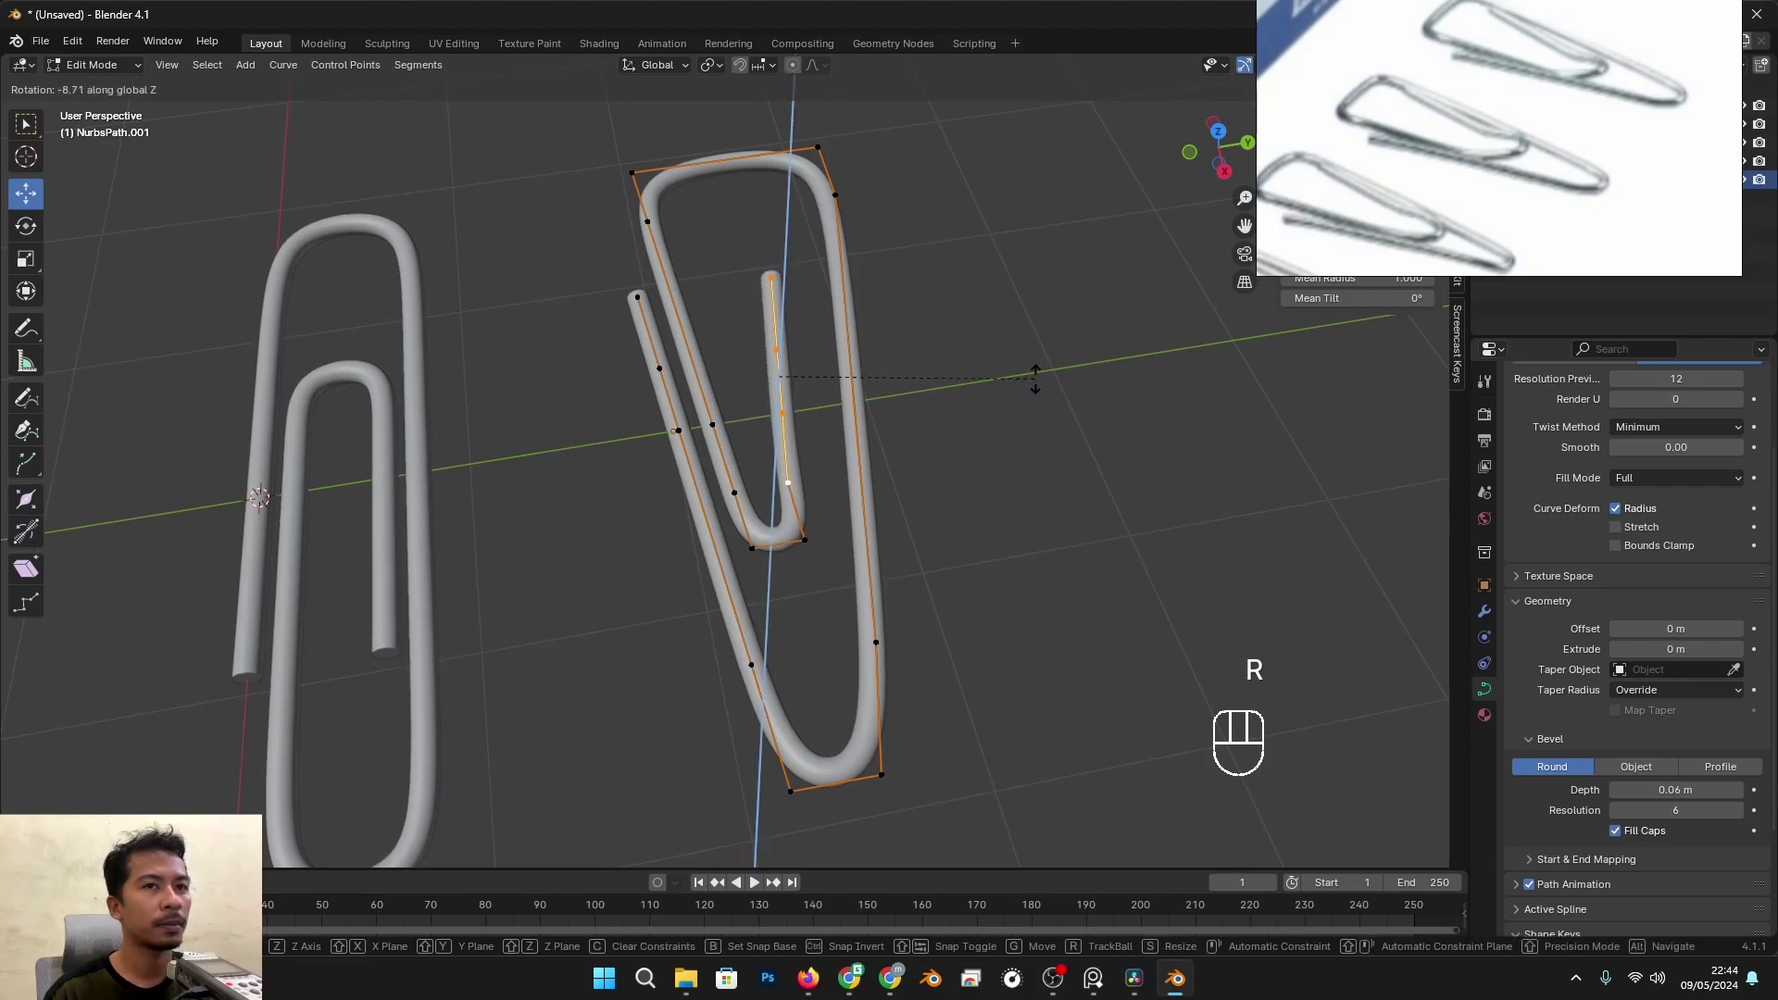
click(1035, 378)
Step: Move the control point near the wide bend's +Y corner along Y and review the triangular clip in Object Mode
click(836, 214)
key(g)
key(y)
click(896, 220)
alt+middle_drag(896, 221, 802, 378)
alt+right_drag(802, 377, 893, 354)
key(Tab)
mouse_move(893, 354)
alt+middle_down()
mouse_move(897, 405)
mouse_move(973, 334)
mouse_move(881, 377)
alt+middle_up()
scroll(809, 528, up, 6)
mouse_move(896, 514)
alt+shift+middle_down()
mouse_move(925, 508)
mouse_move(905, 492)
alt+shift+middle_up()
Step: Raise the inner bend's control points along Z above the outer leg and return to Object Mode
key(Tab)
click(929, 477)
shift+click(934, 514)
drag(934, 424, 928, 362)
key(Tab)
scroll(929, 362, down, 4)
alt+middle_drag(929, 362, 718, 485)
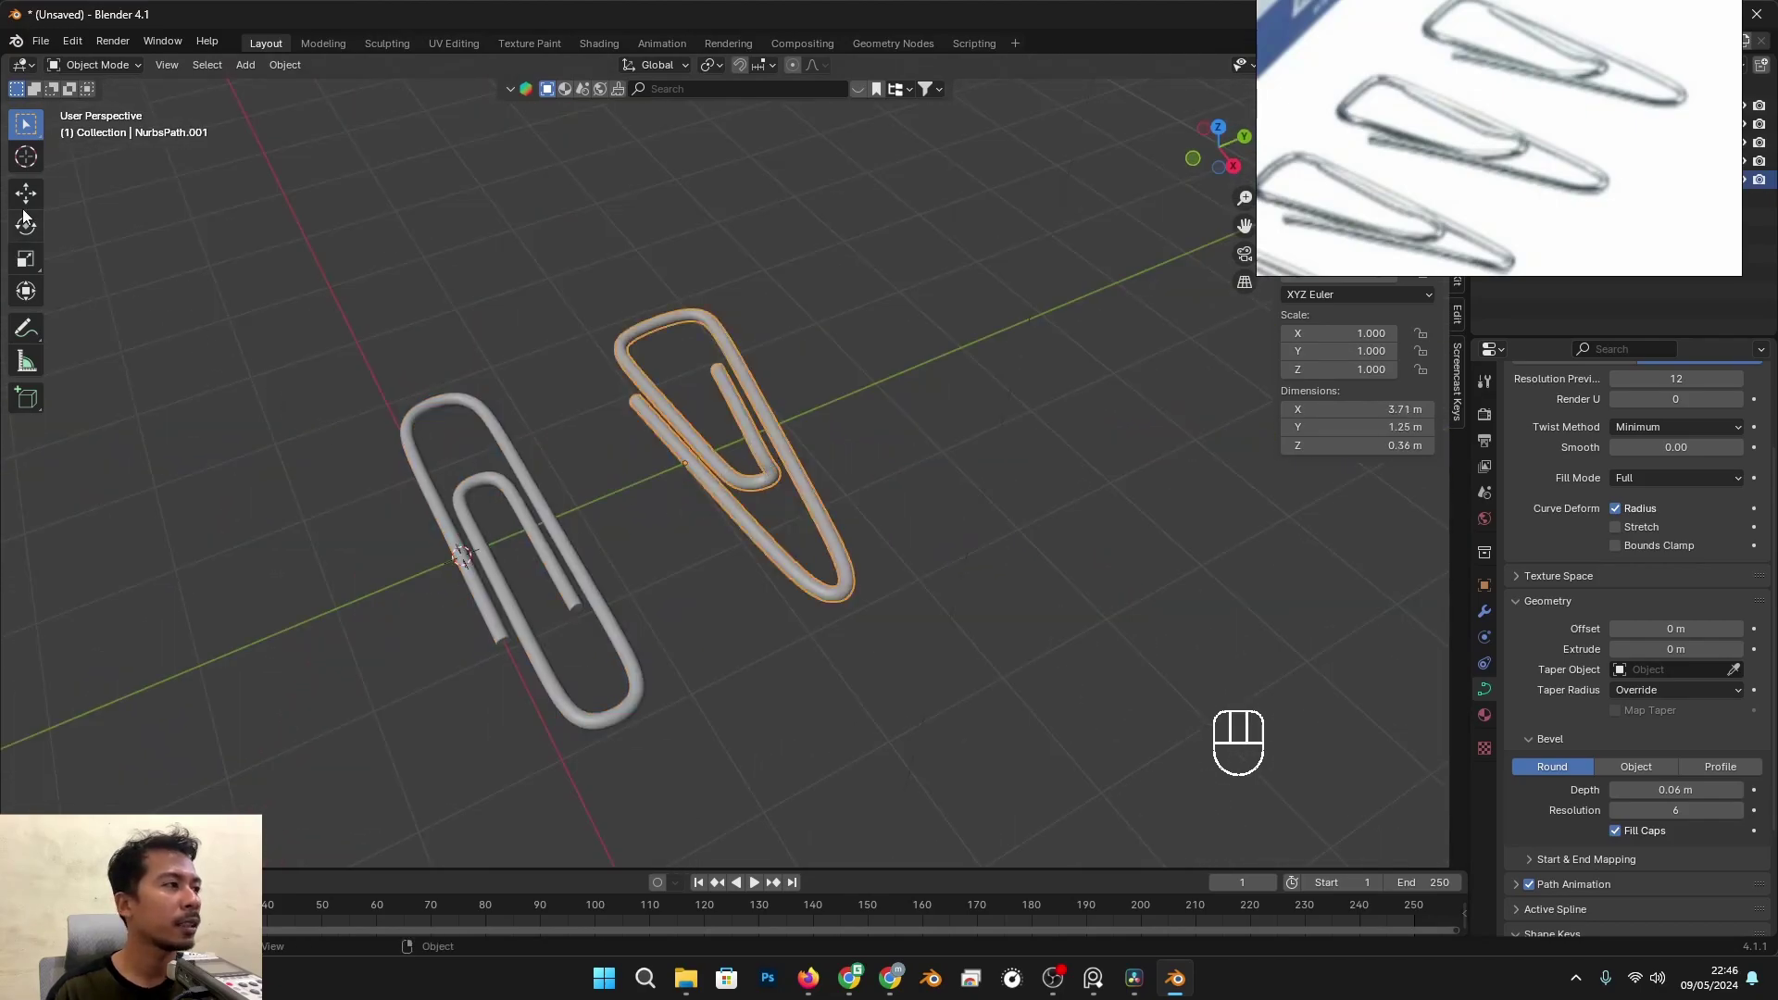
click(26, 195)
alt+middle_drag(696, 474, 868, 472)
click(665, 418)
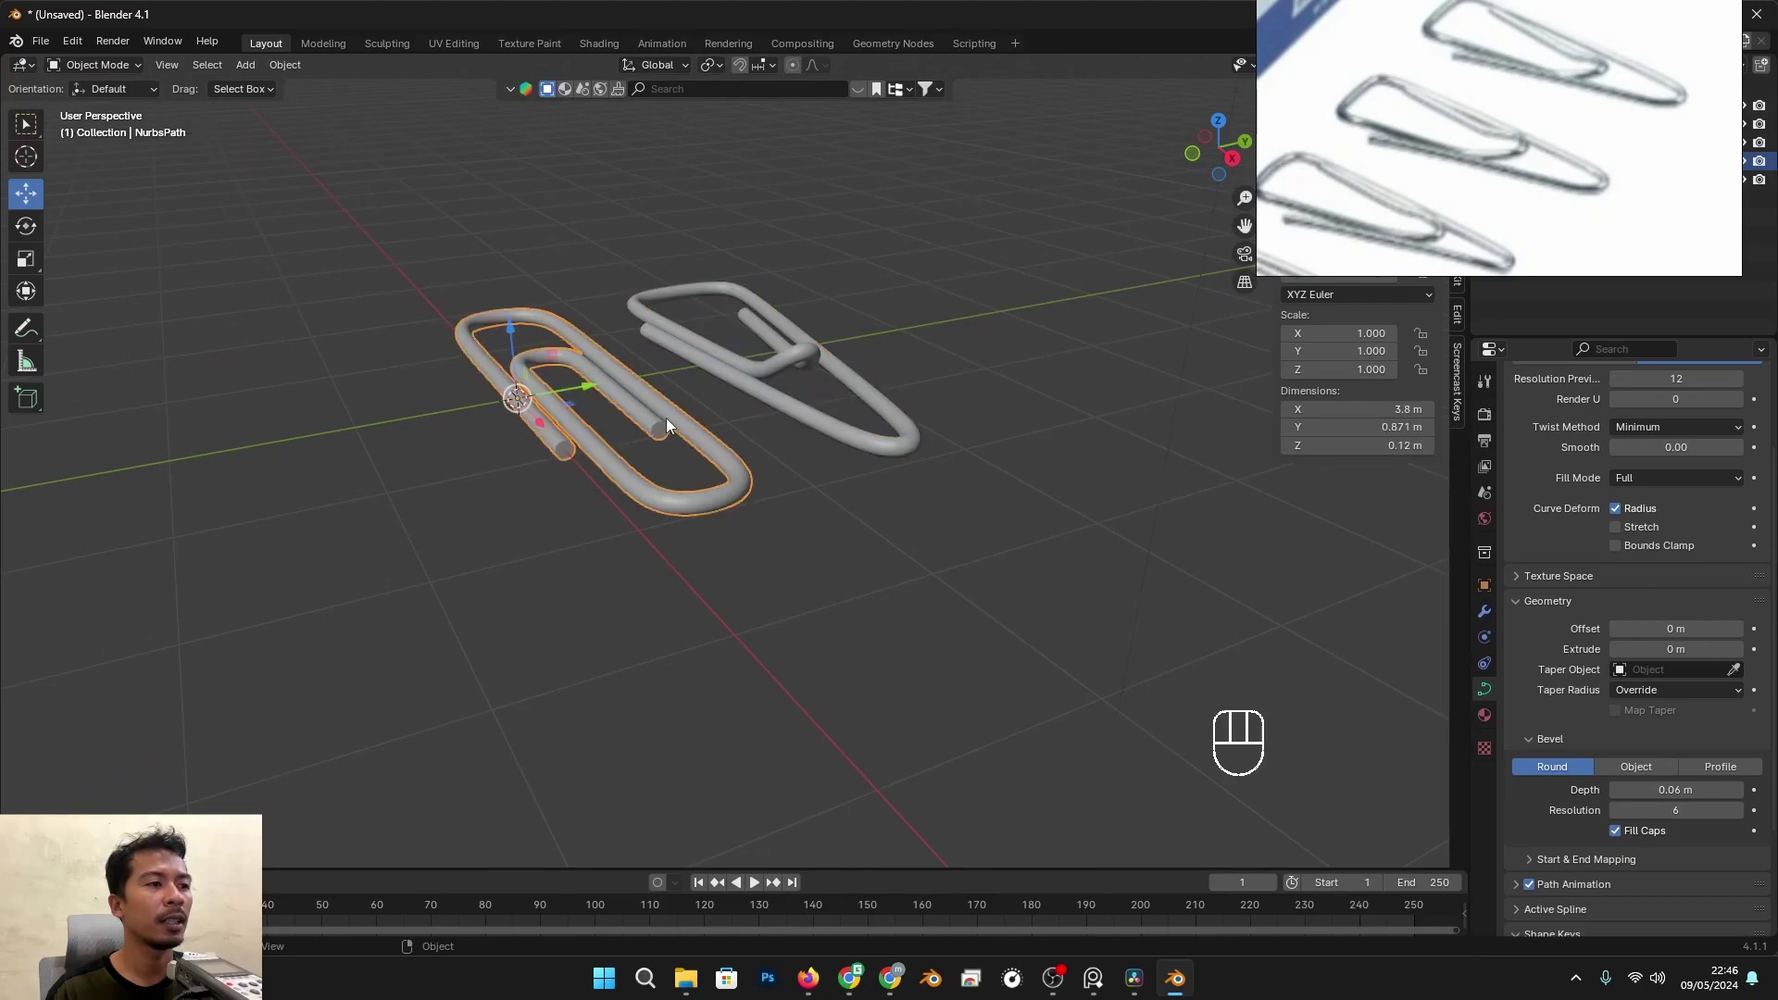
scroll(666, 422, up, 4)
key(Tab)
key(Tab)
alt+shift+middle_drag(667, 424, 761, 422)
scroll(745, 476, up, 5)
scroll(744, 476, down, 4)
right_click(761, 429)
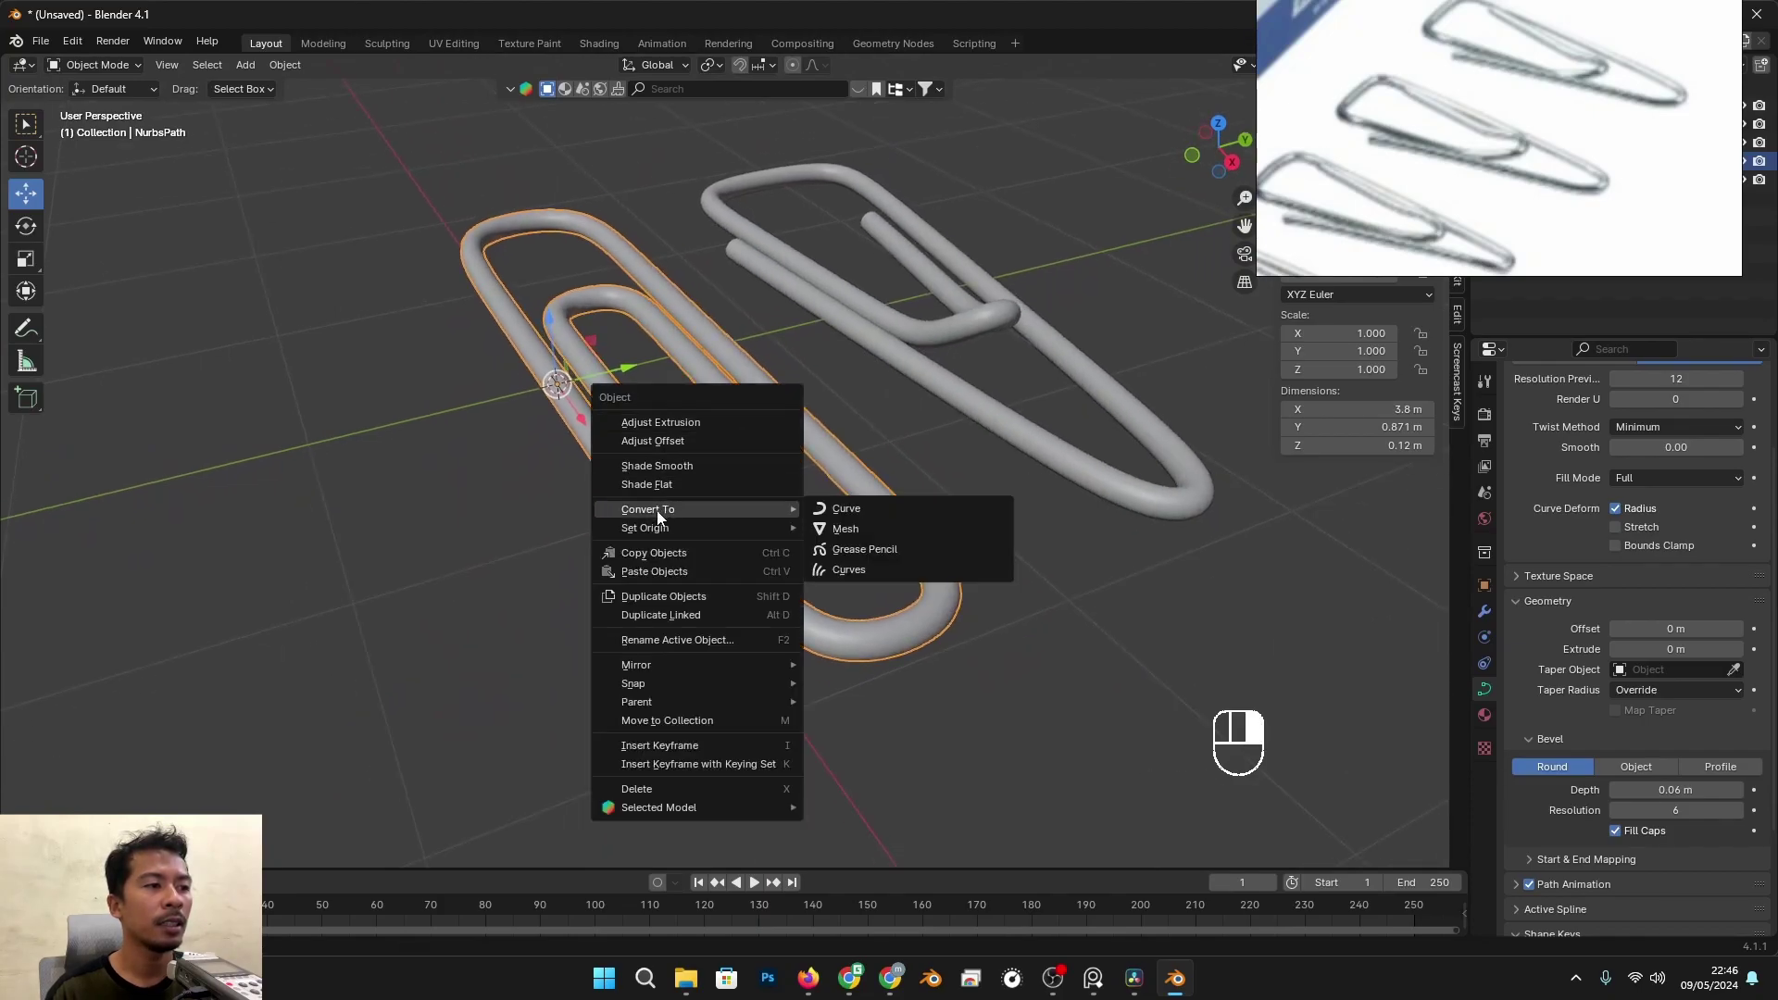
alt+middle_drag(603, 459, 800, 467)
Step: Try to move a control point on the triangular clip's free outer leg
click(837, 369)
key(Tab)
scroll(837, 369, up, 1)
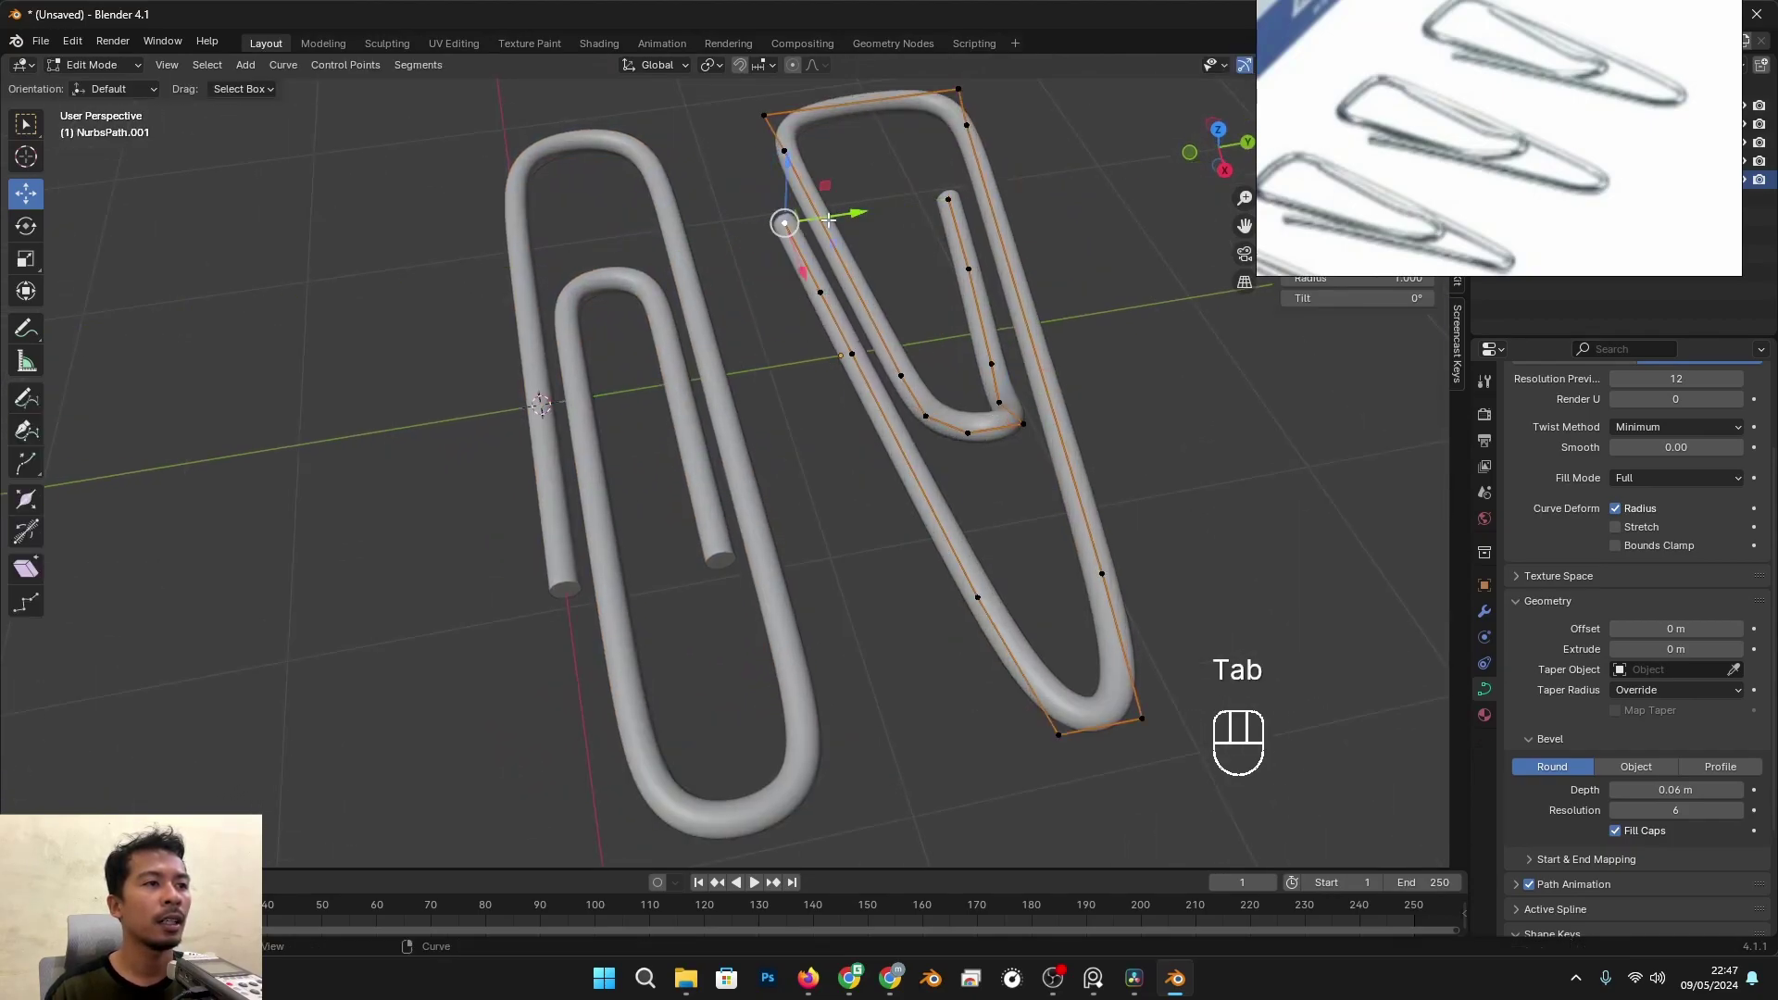
scroll(861, 308, down, 1)
drag(855, 248, 809, 256)
right_click(809, 255)
key(Tab)
Step: Convert the rounded paper clip from a curve to a mesh and open it in Edit Mode
scroll(879, 381, down, 1)
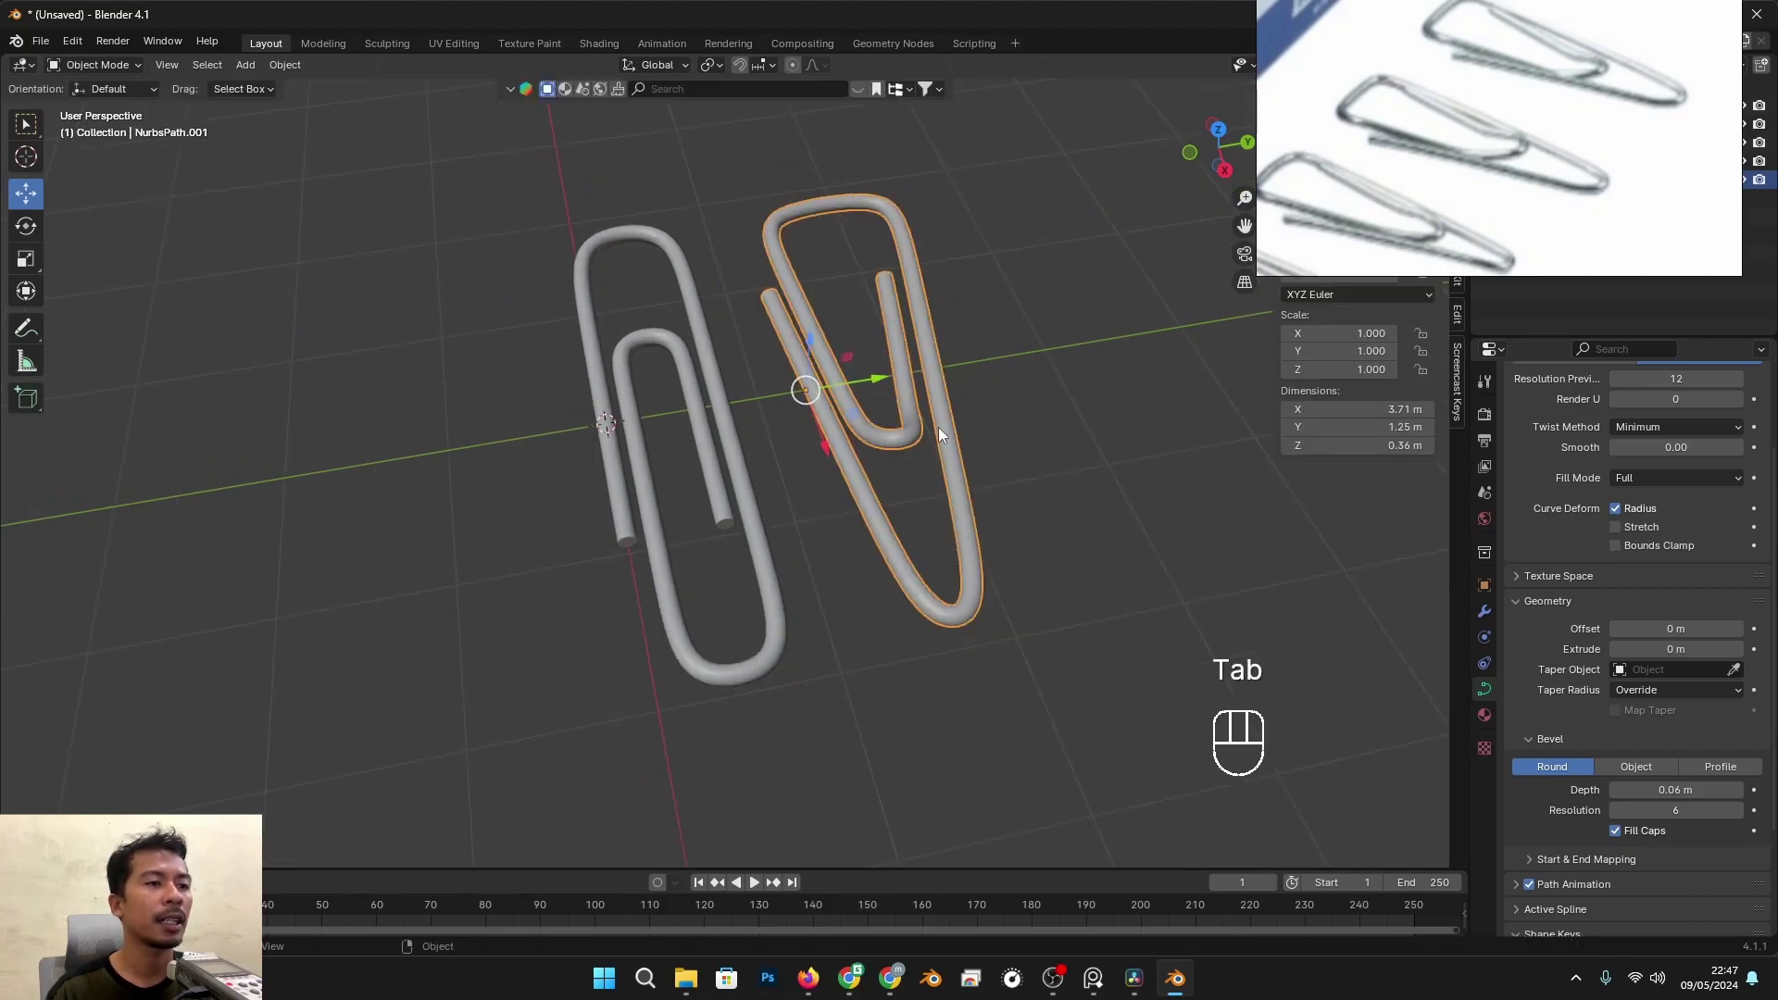
scroll(937, 426, up, 3)
alt+shift+middle_drag(951, 424, 901, 497)
scroll(902, 500, down, 3)
alt+shift+middle_drag(859, 564, 878, 520)
alt+middle_drag(878, 520, 831, 465)
scroll(833, 443, up, 2)
click(698, 472)
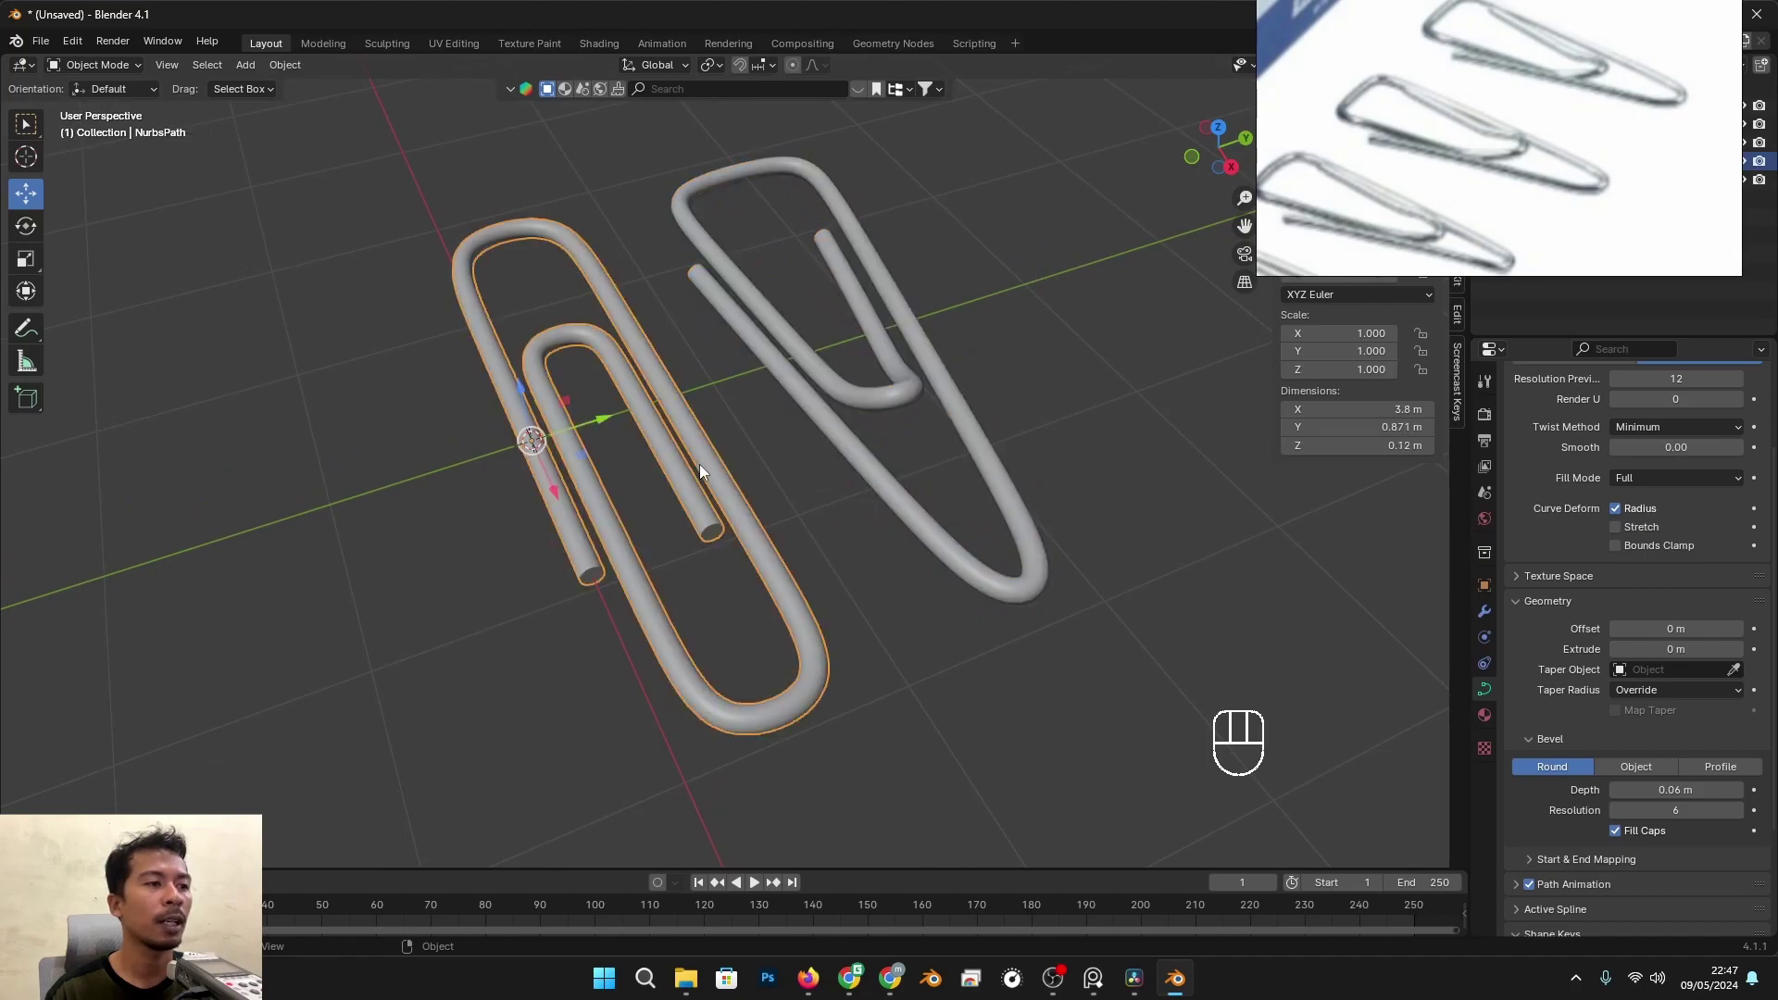
right_click(657, 428)
mouse_move(609, 515)
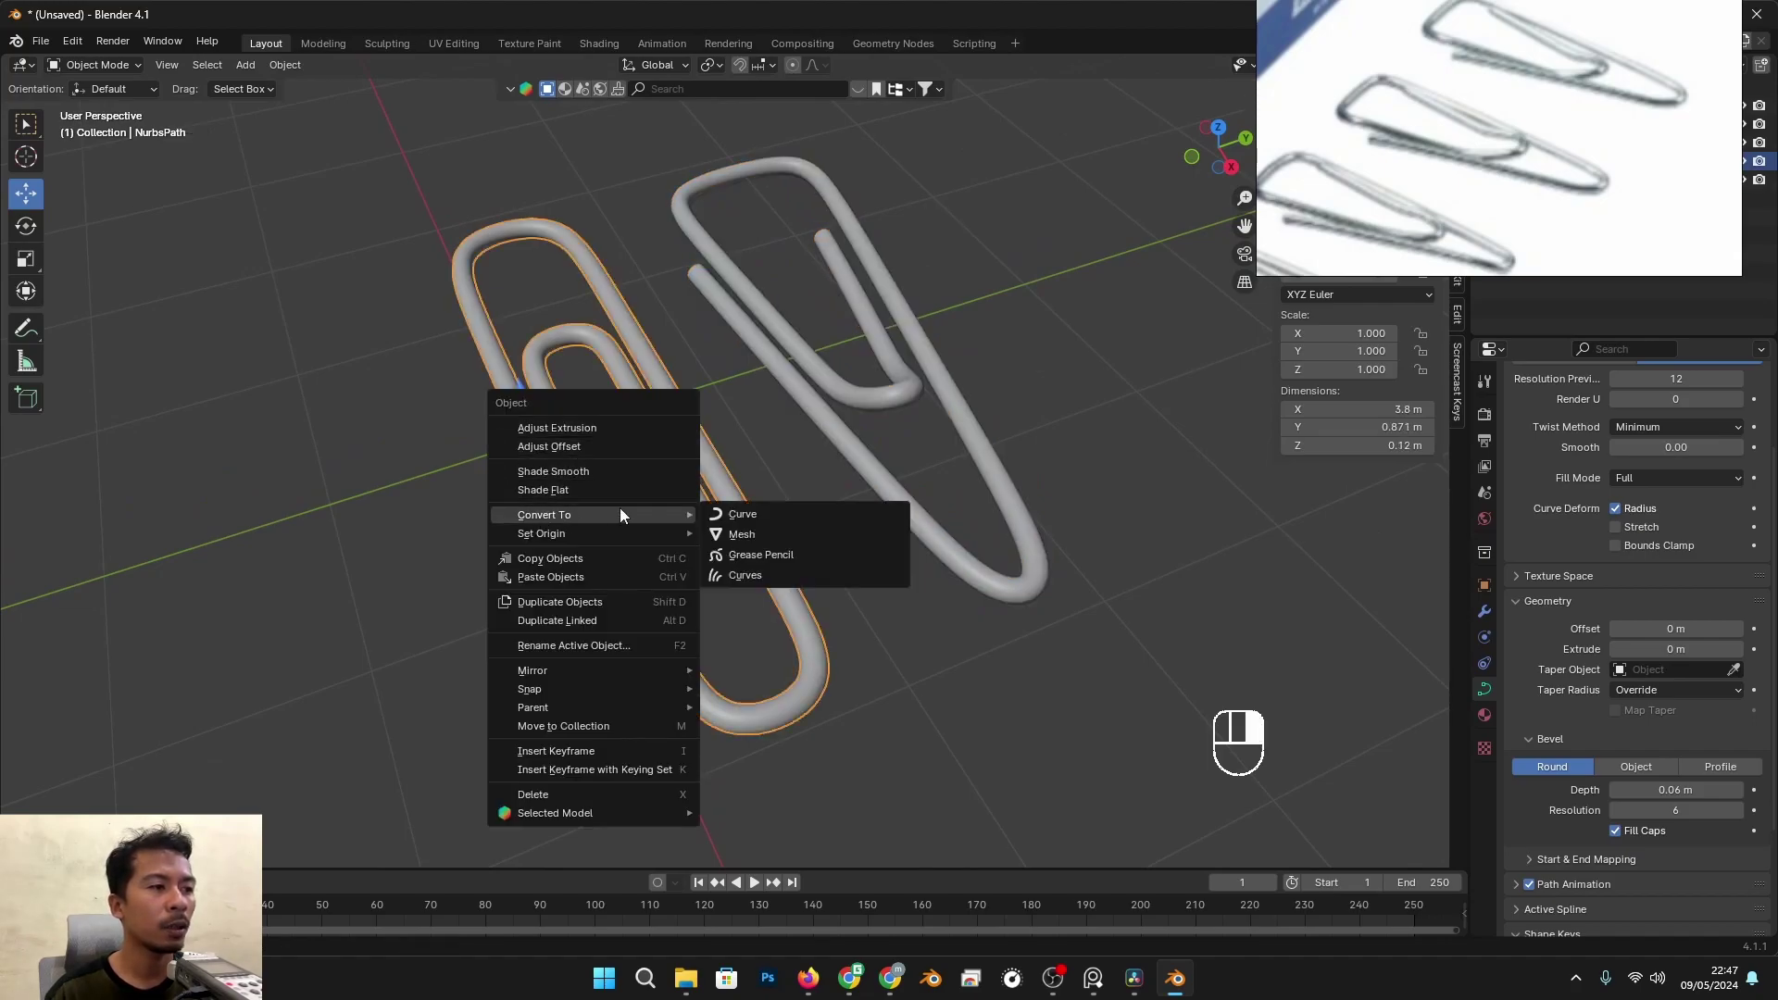
click(755, 535)
key(Tab)
Step: Try to move a single rim vertex at the rounded clip's outer leg end
alt+middle_drag(703, 480, 528, 460)
scroll(528, 460, up, 3)
drag(377, 456, 447, 519)
alt+middle_drag(477, 475, 691, 561)
scroll(556, 430, up, 5)
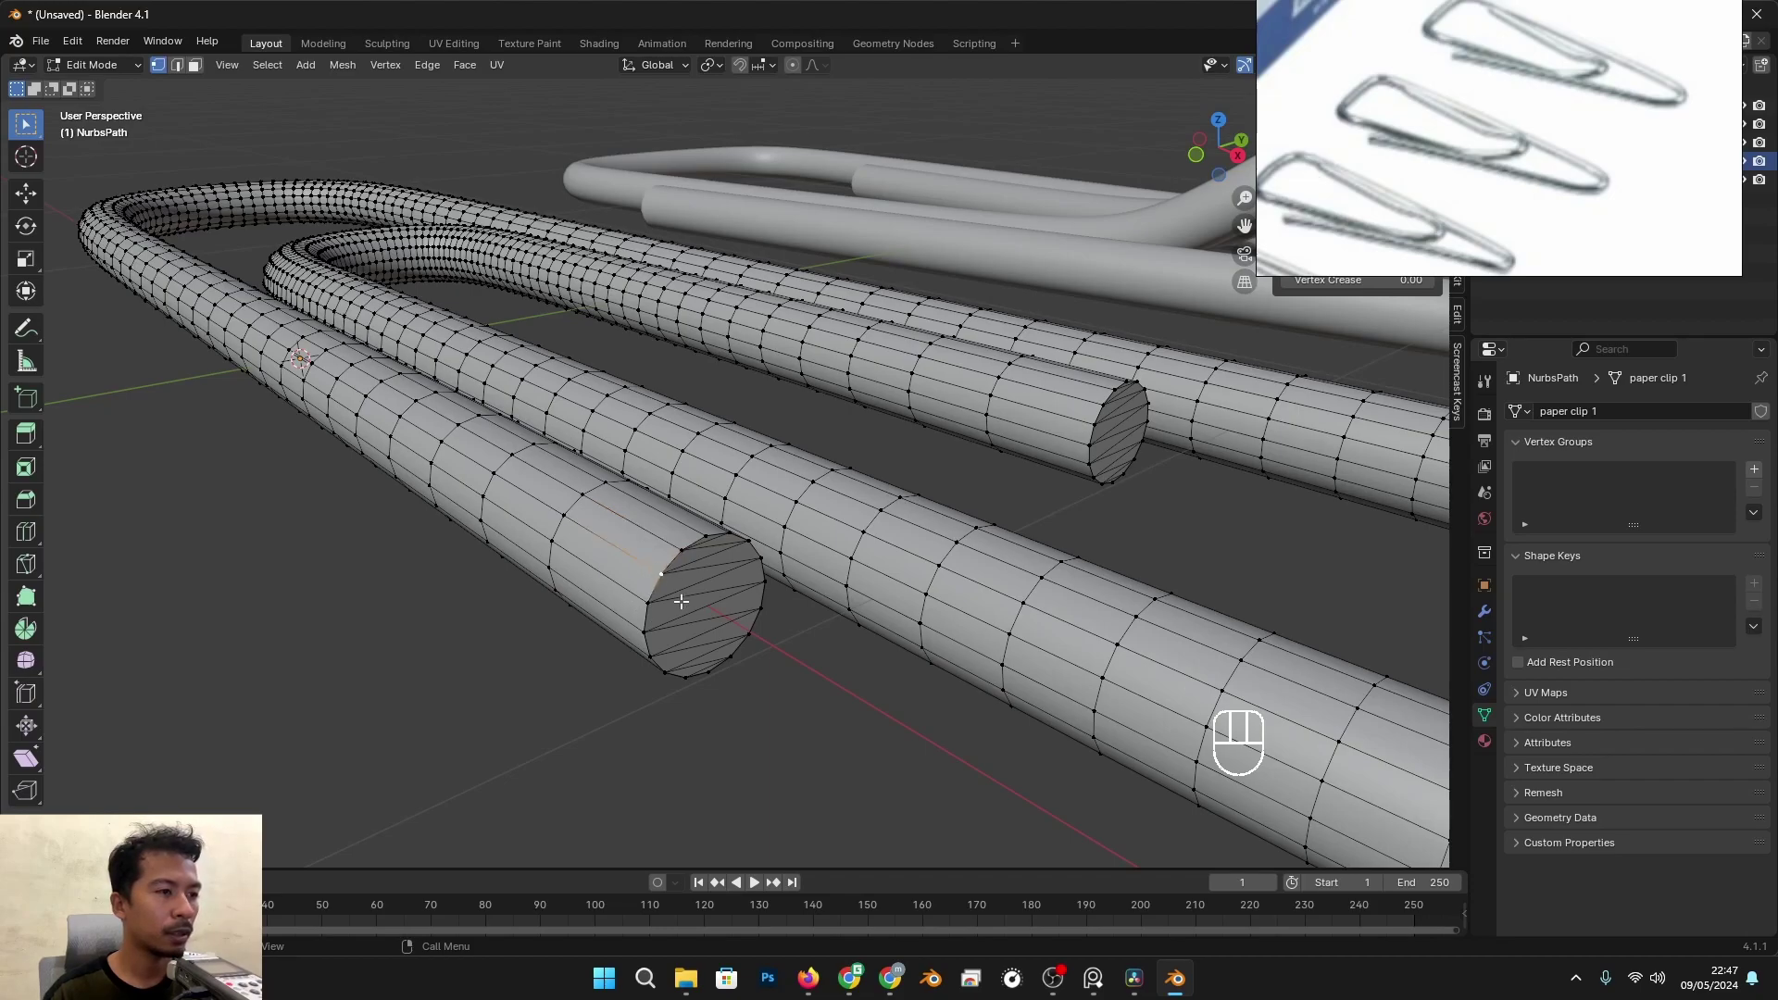
key(g)
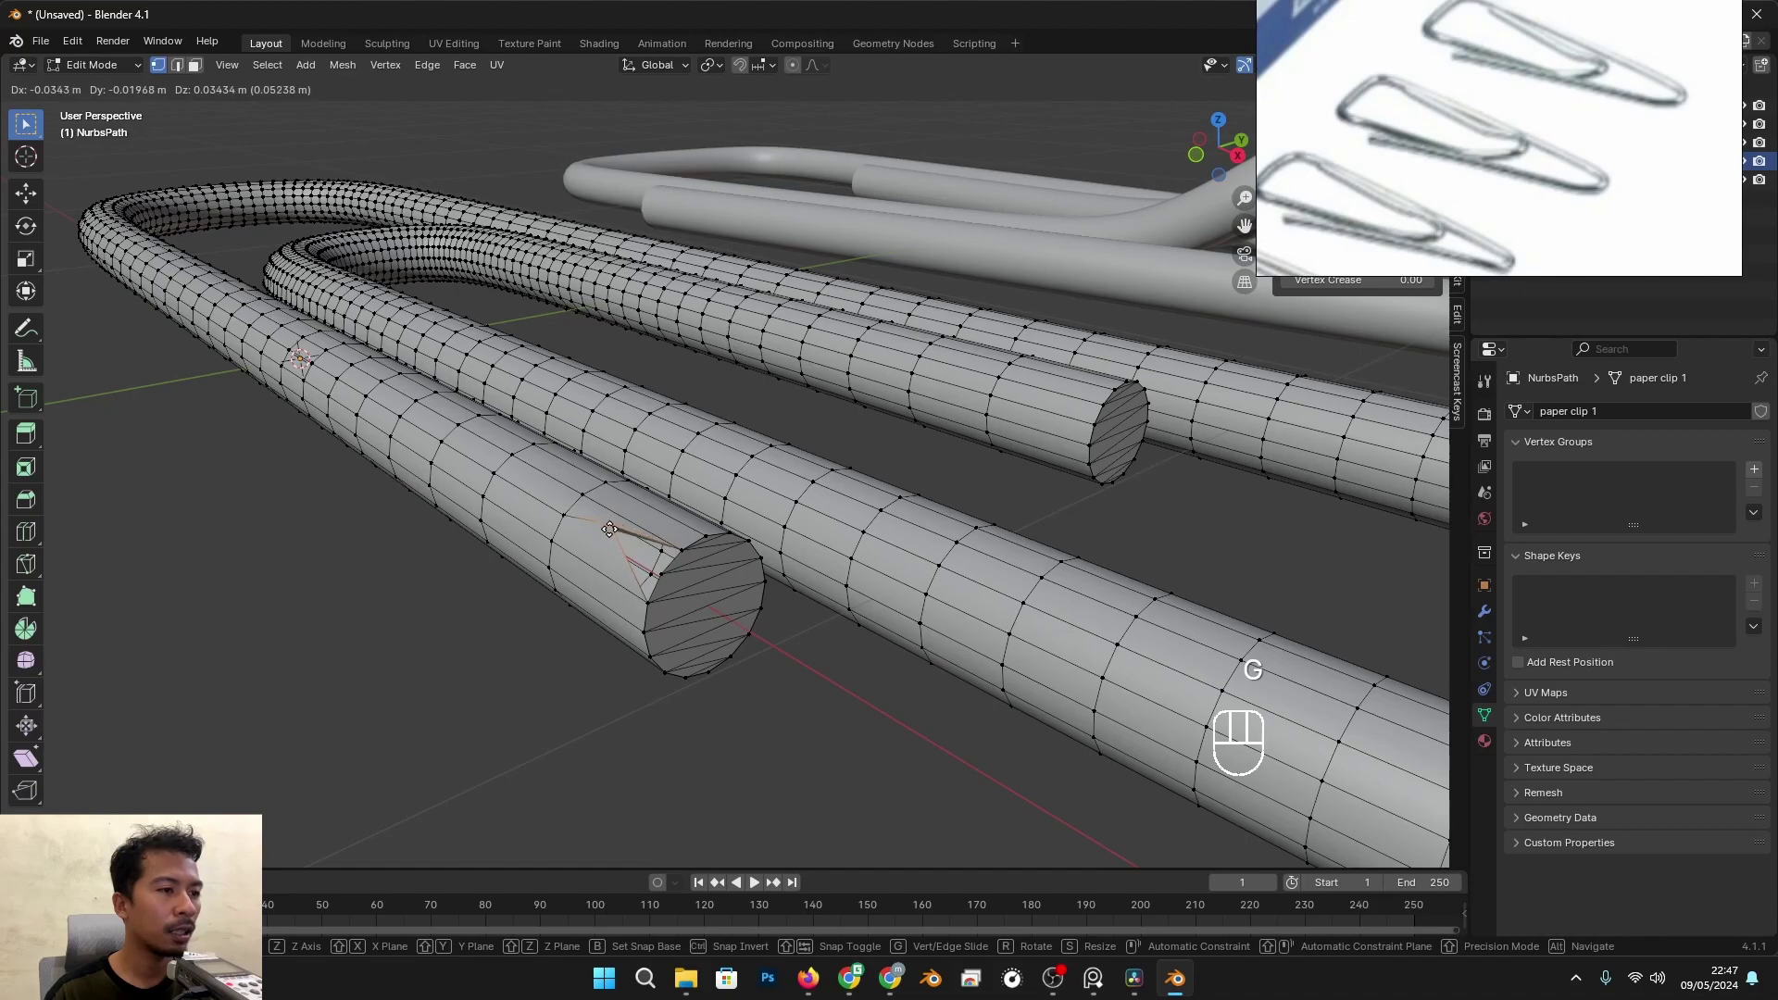
click(637, 539)
scroll(665, 586, up, 2)
middle_drag(634, 633, 640, 613)
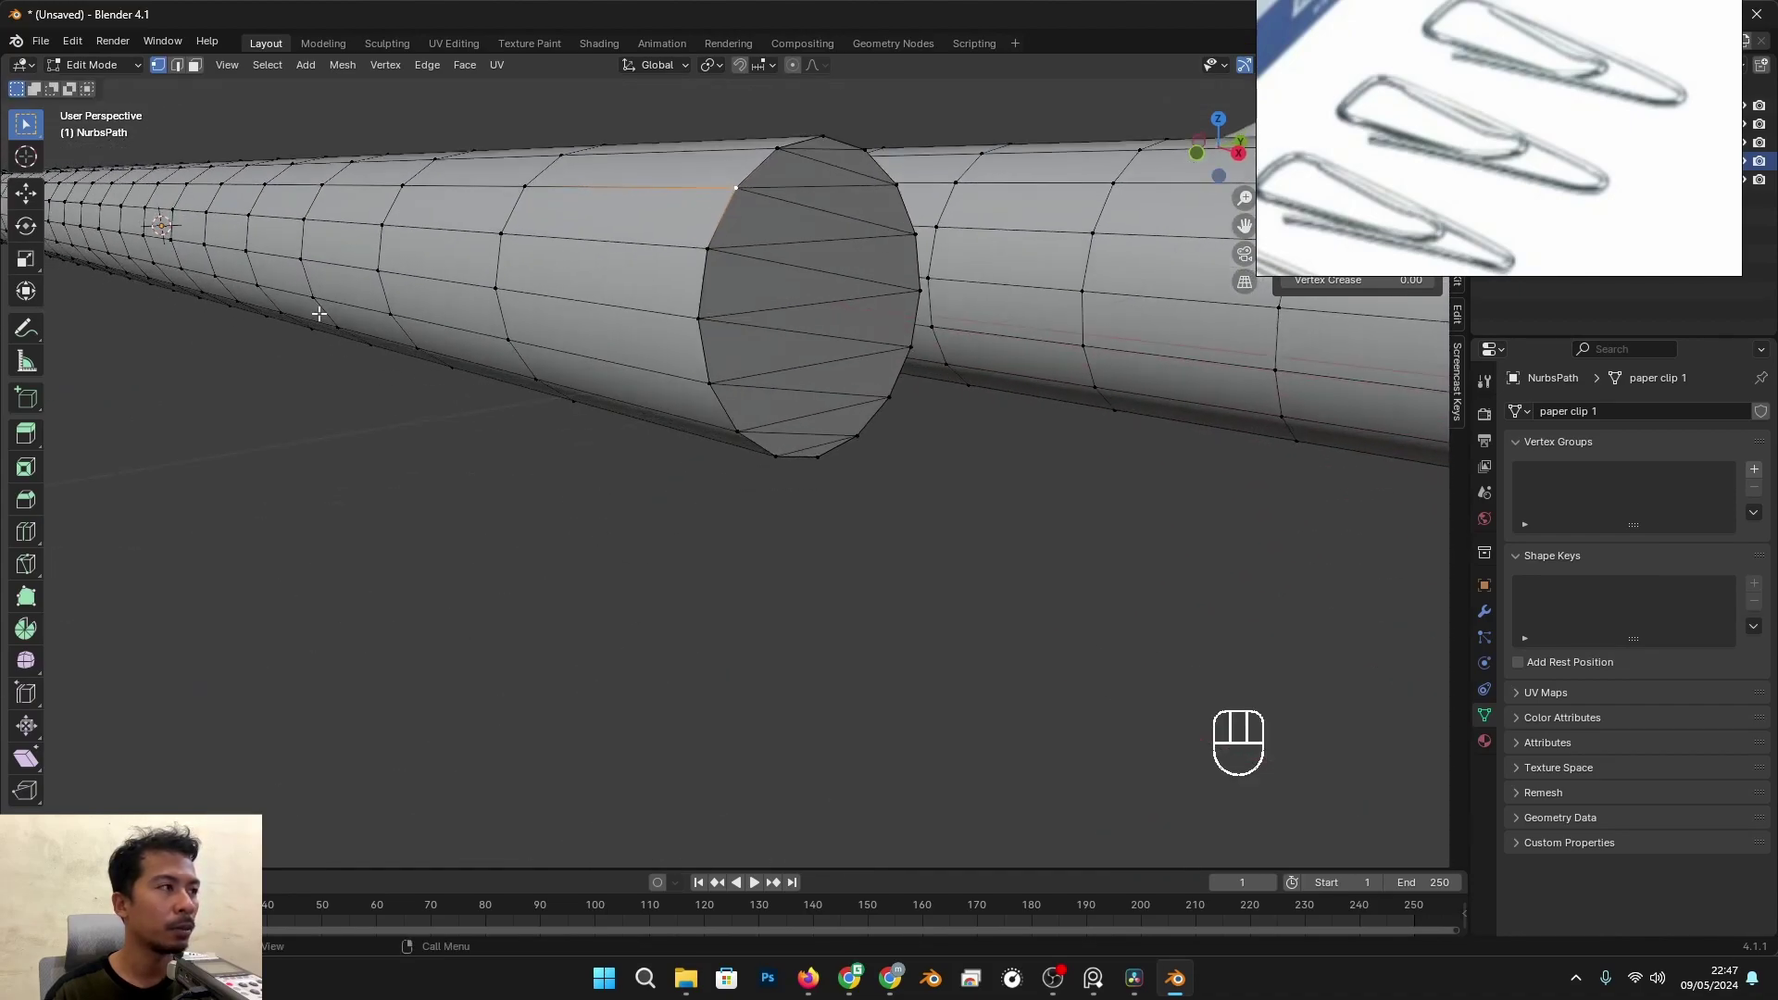
Step: Select three faces of the outer leg's end cap and try to move them
click(798, 223)
shift+click(817, 252)
shift+click(773, 297)
alt+middle_drag(839, 346, 853, 494)
key(g)
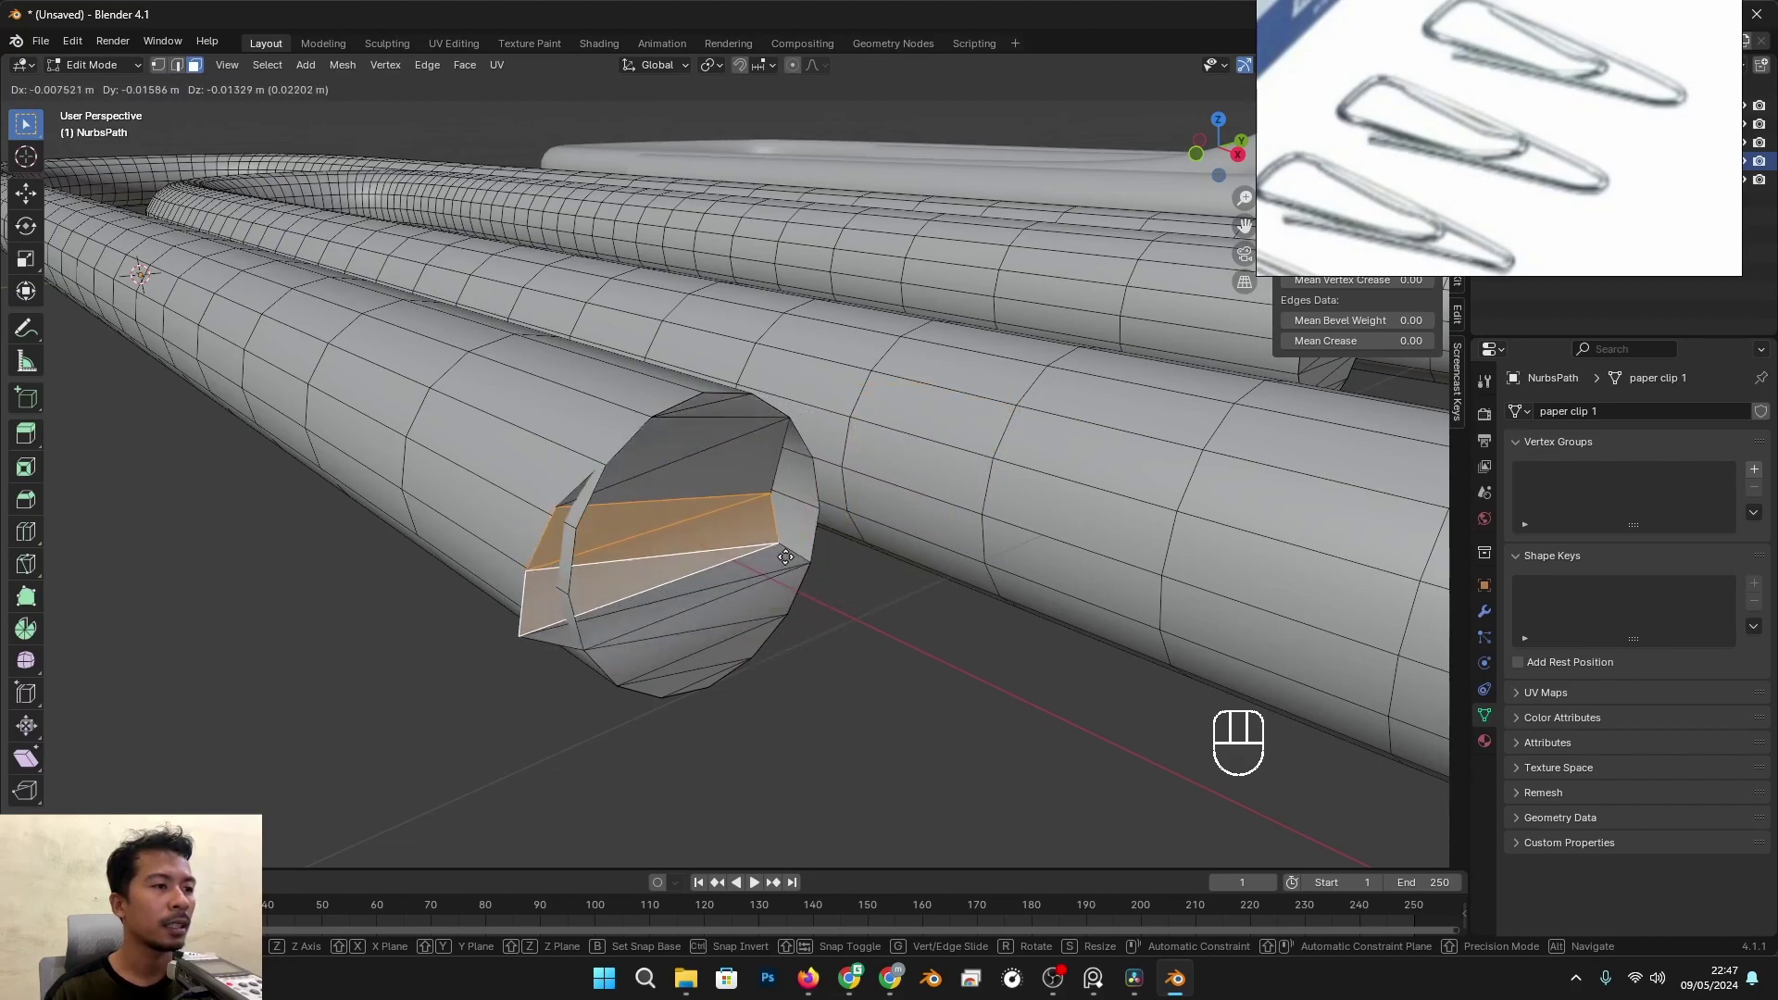
right_click(930, 503)
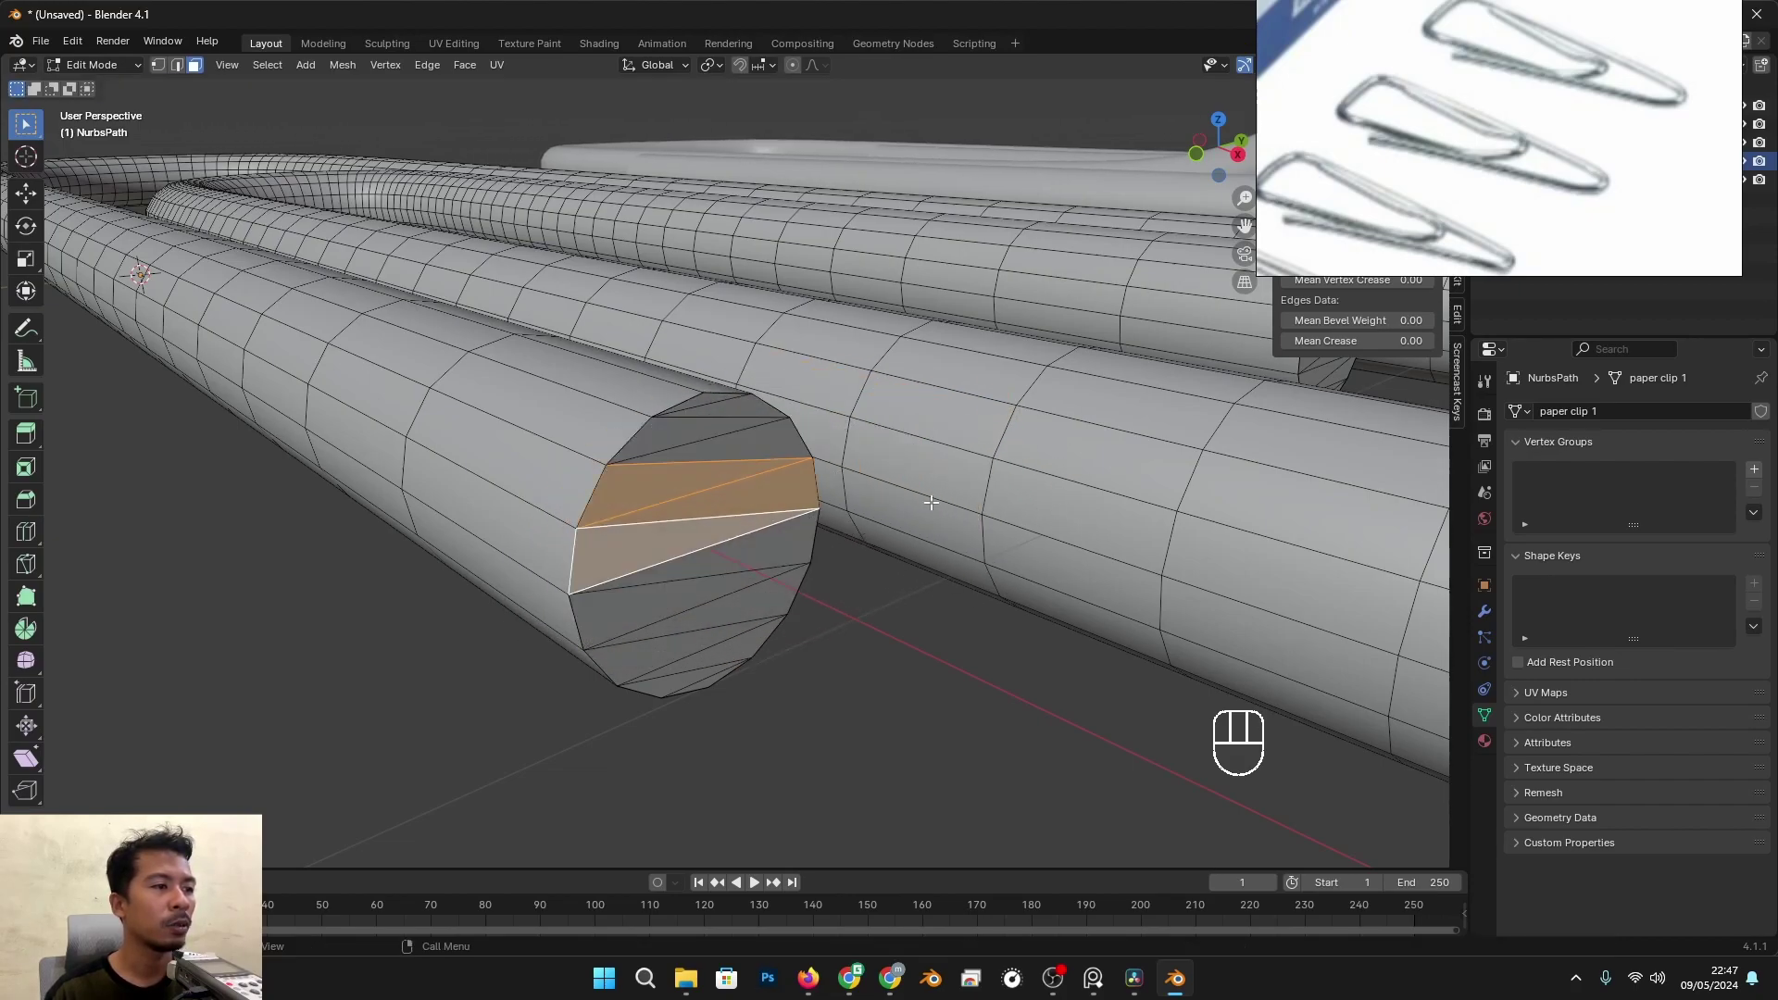
Step: Examine the side faces beside the outer leg's end cap and the mesh topology along the rounded clip
click(503, 414)
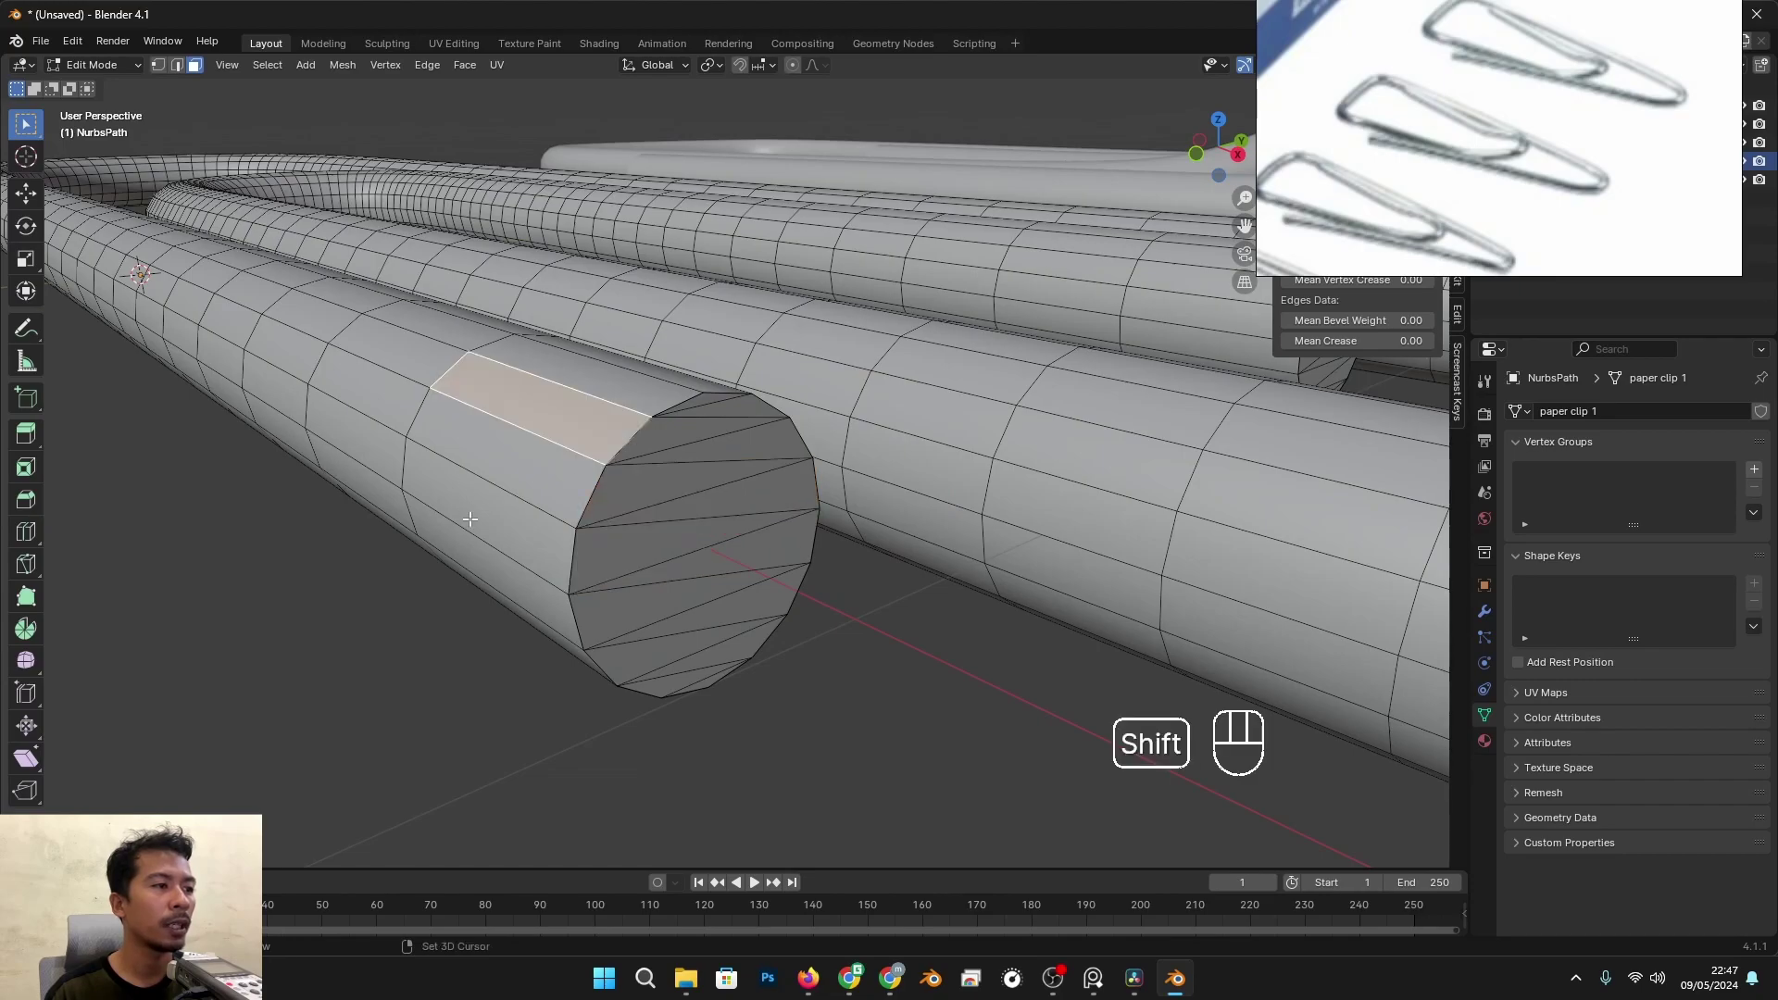
shift+click(469, 516)
scroll(685, 444, down, 5)
alt+drag(697, 437, 719, 469)
scroll(719, 469, down, 4)
alt+shift+drag(761, 619, 782, 515)
scroll(770, 533, up, 3)
scroll(754, 539, down, 3)
Step: Select the rounded clip's entire mesh and merge its duplicate vertices by distance
key(a)
scroll(779, 425, up, 2)
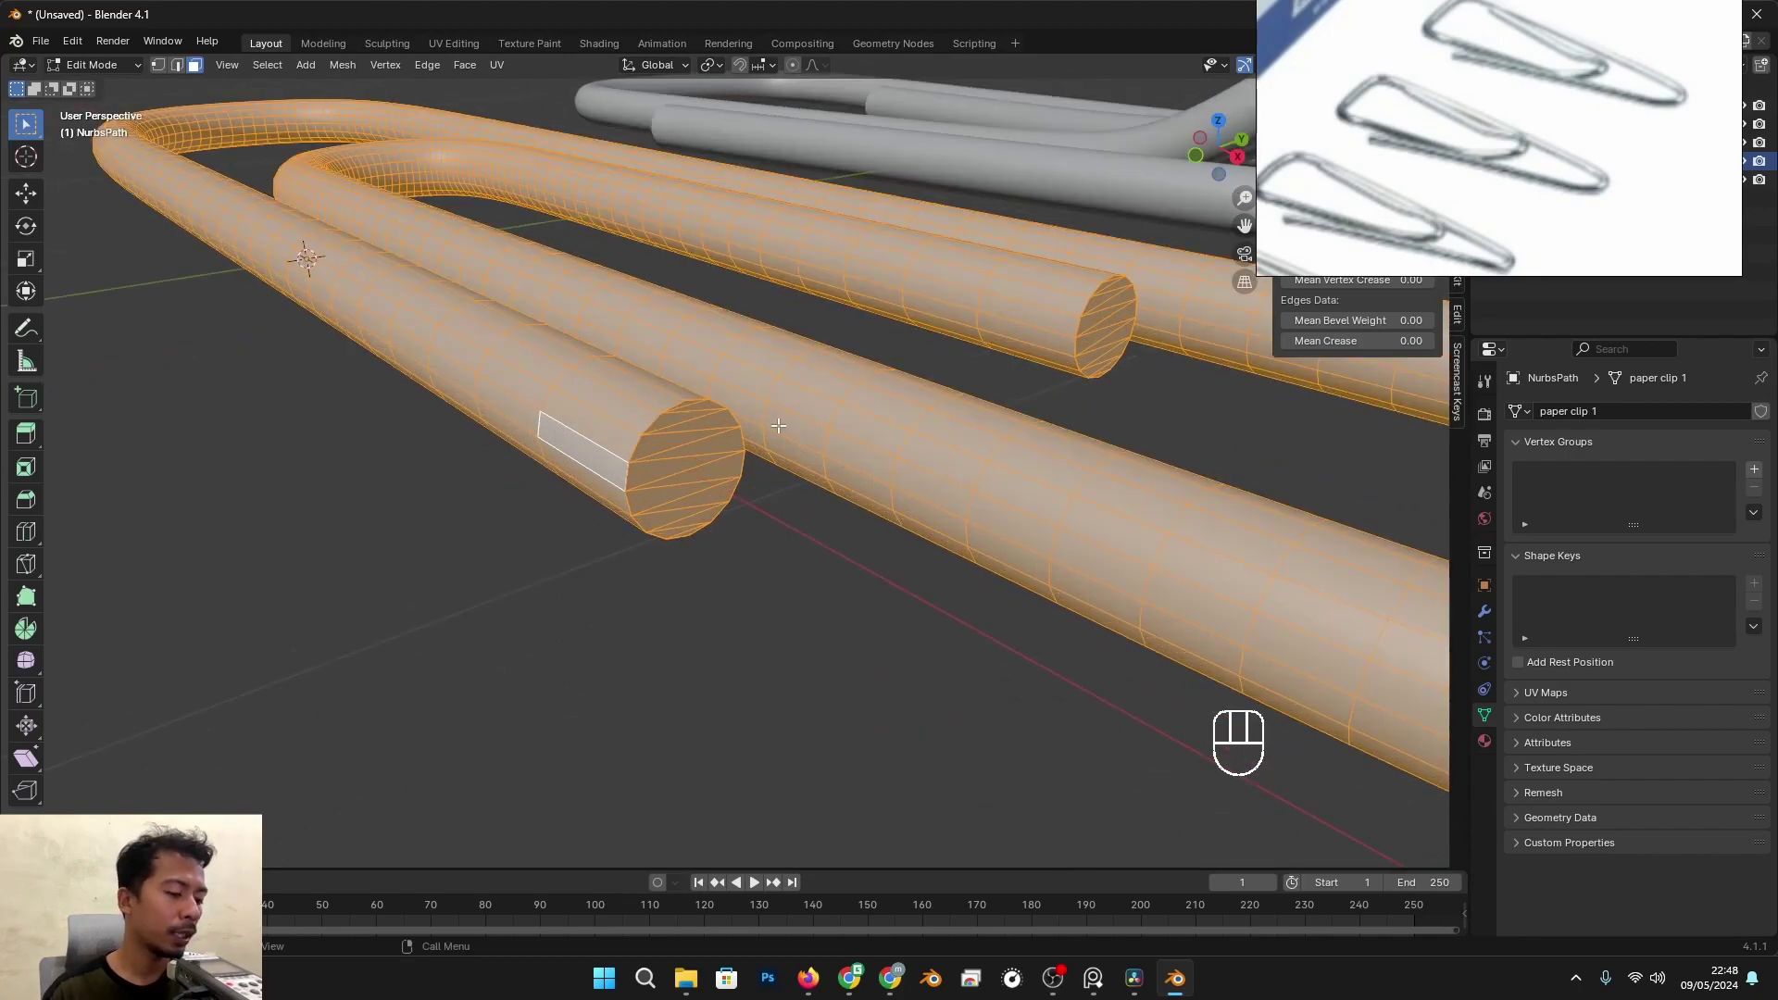
key(m)
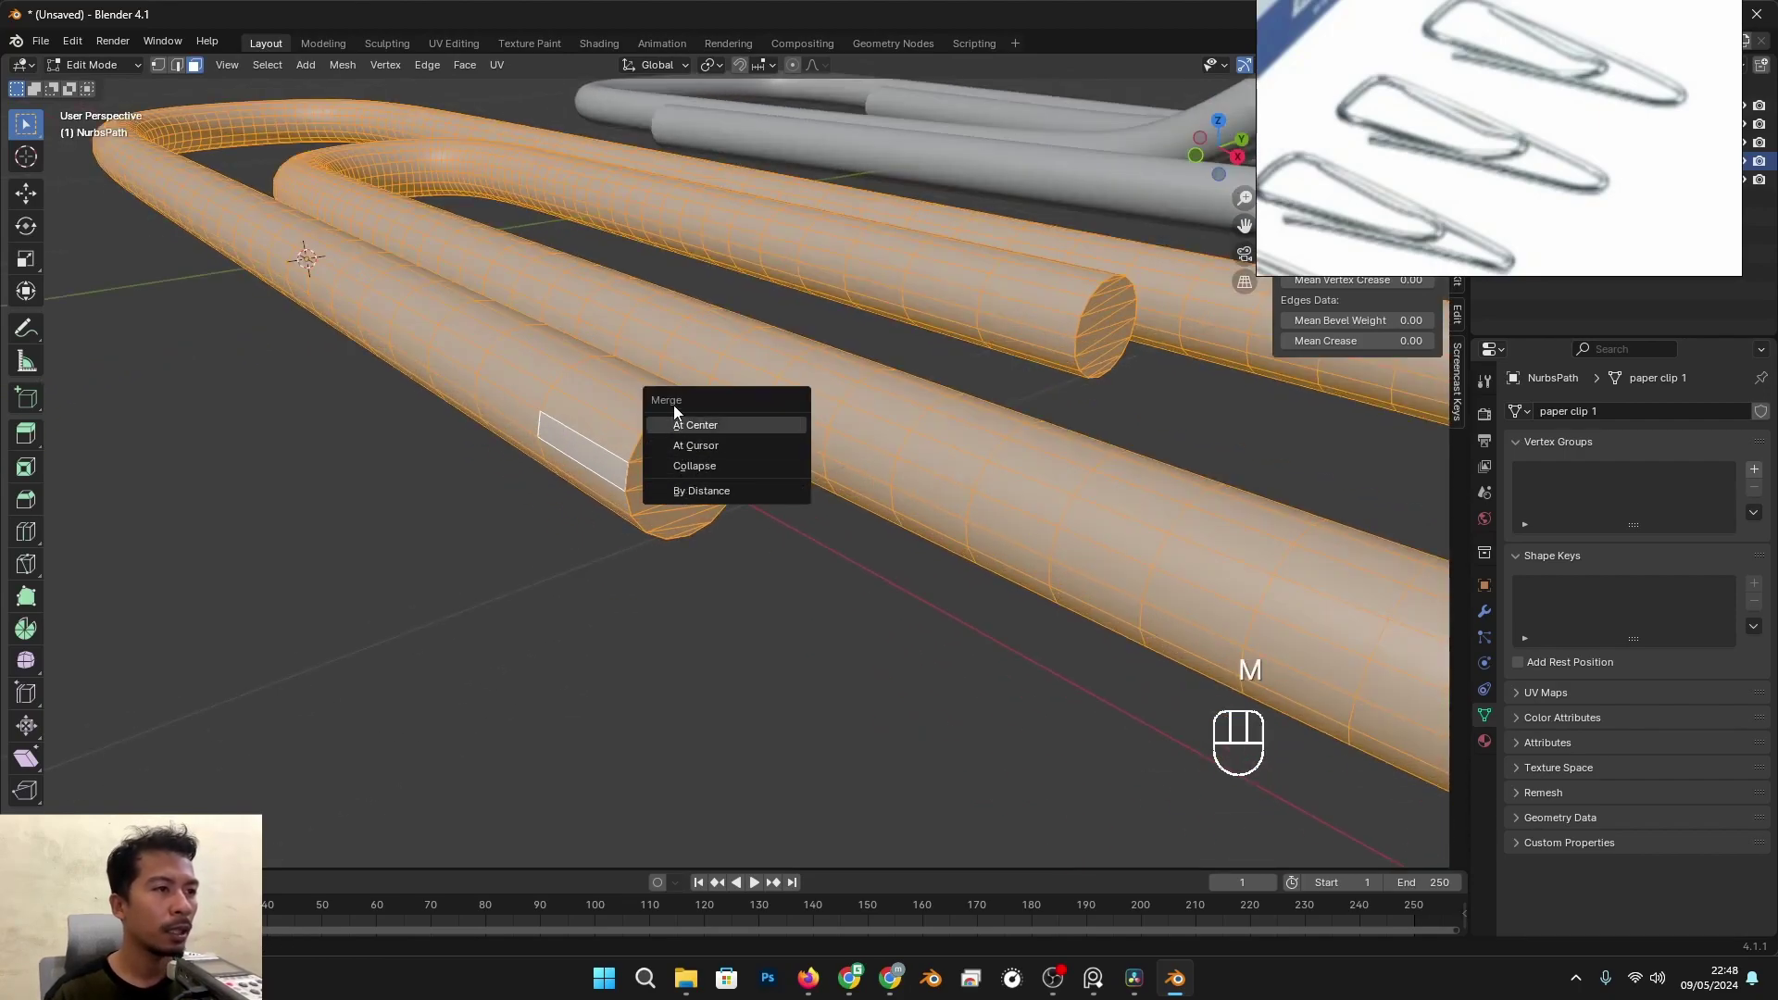
click(709, 490)
scroll(710, 492, down, 3)
scroll(710, 492, up, 3)
key(Tab)
scroll(710, 492, down, 3)
scroll(794, 461, up, 5)
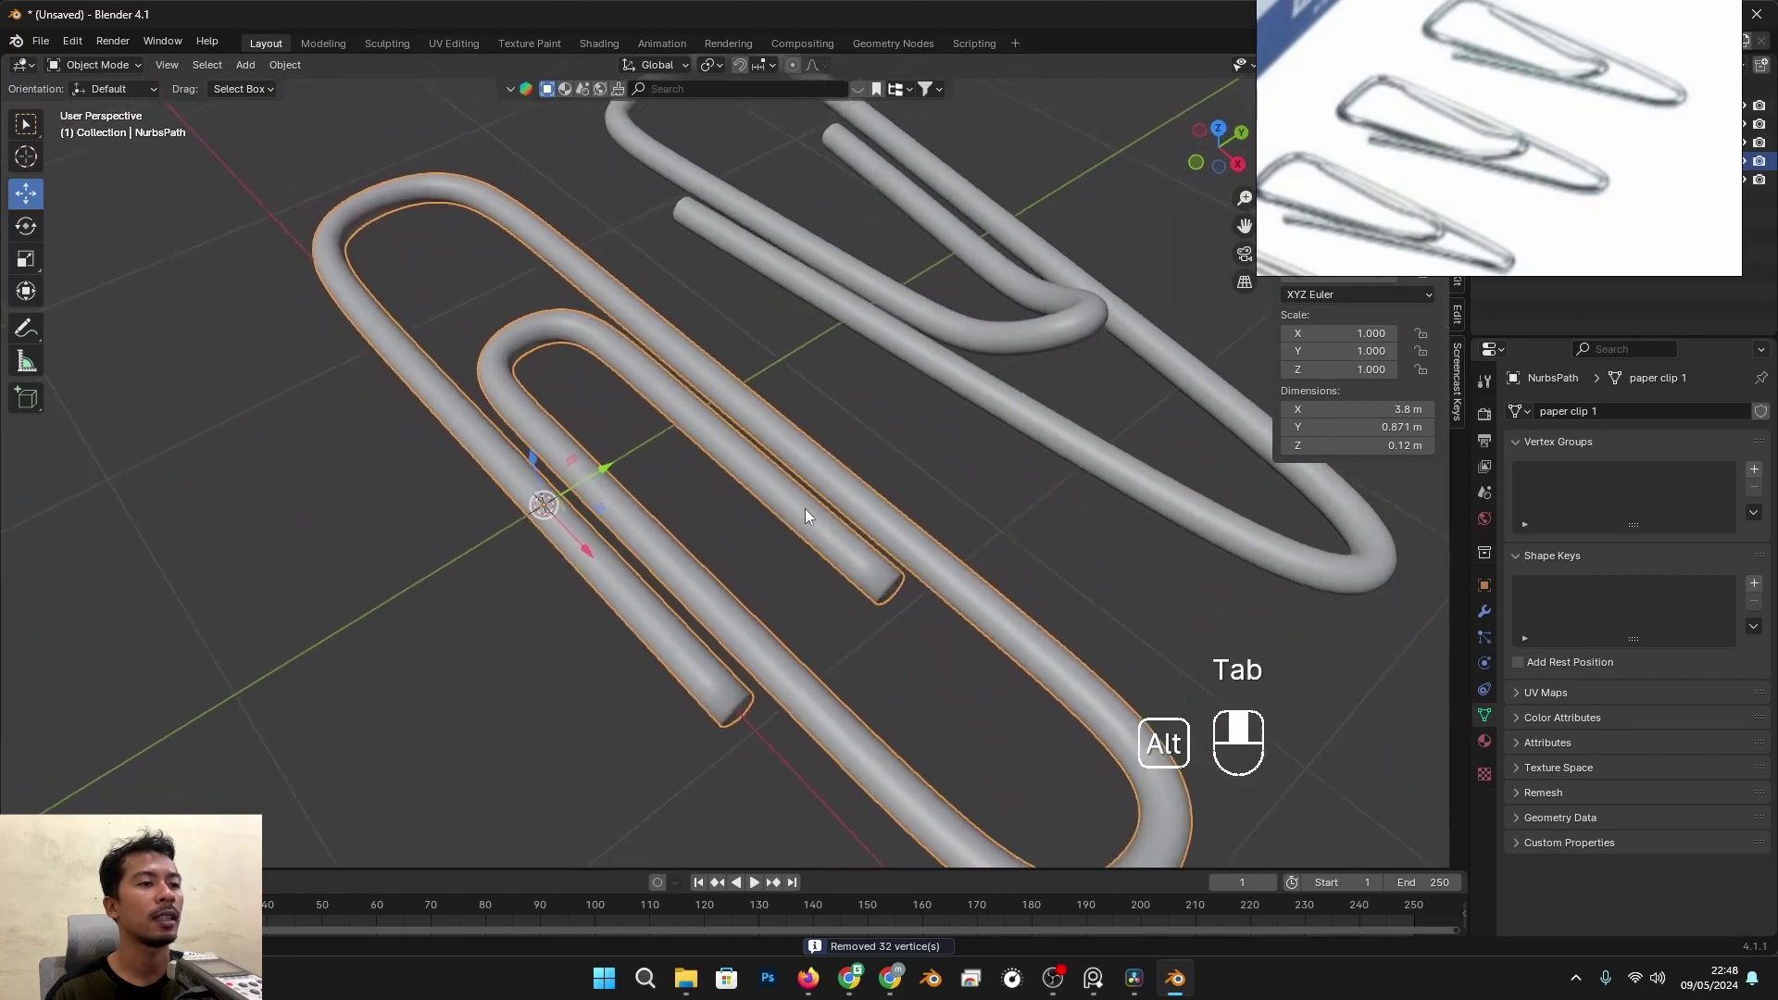
Step: Try moving a single face of the rounded clip's outer end cap to test whether the cap is joined to the tube
key(Tab)
scroll(796, 498, up, 2)
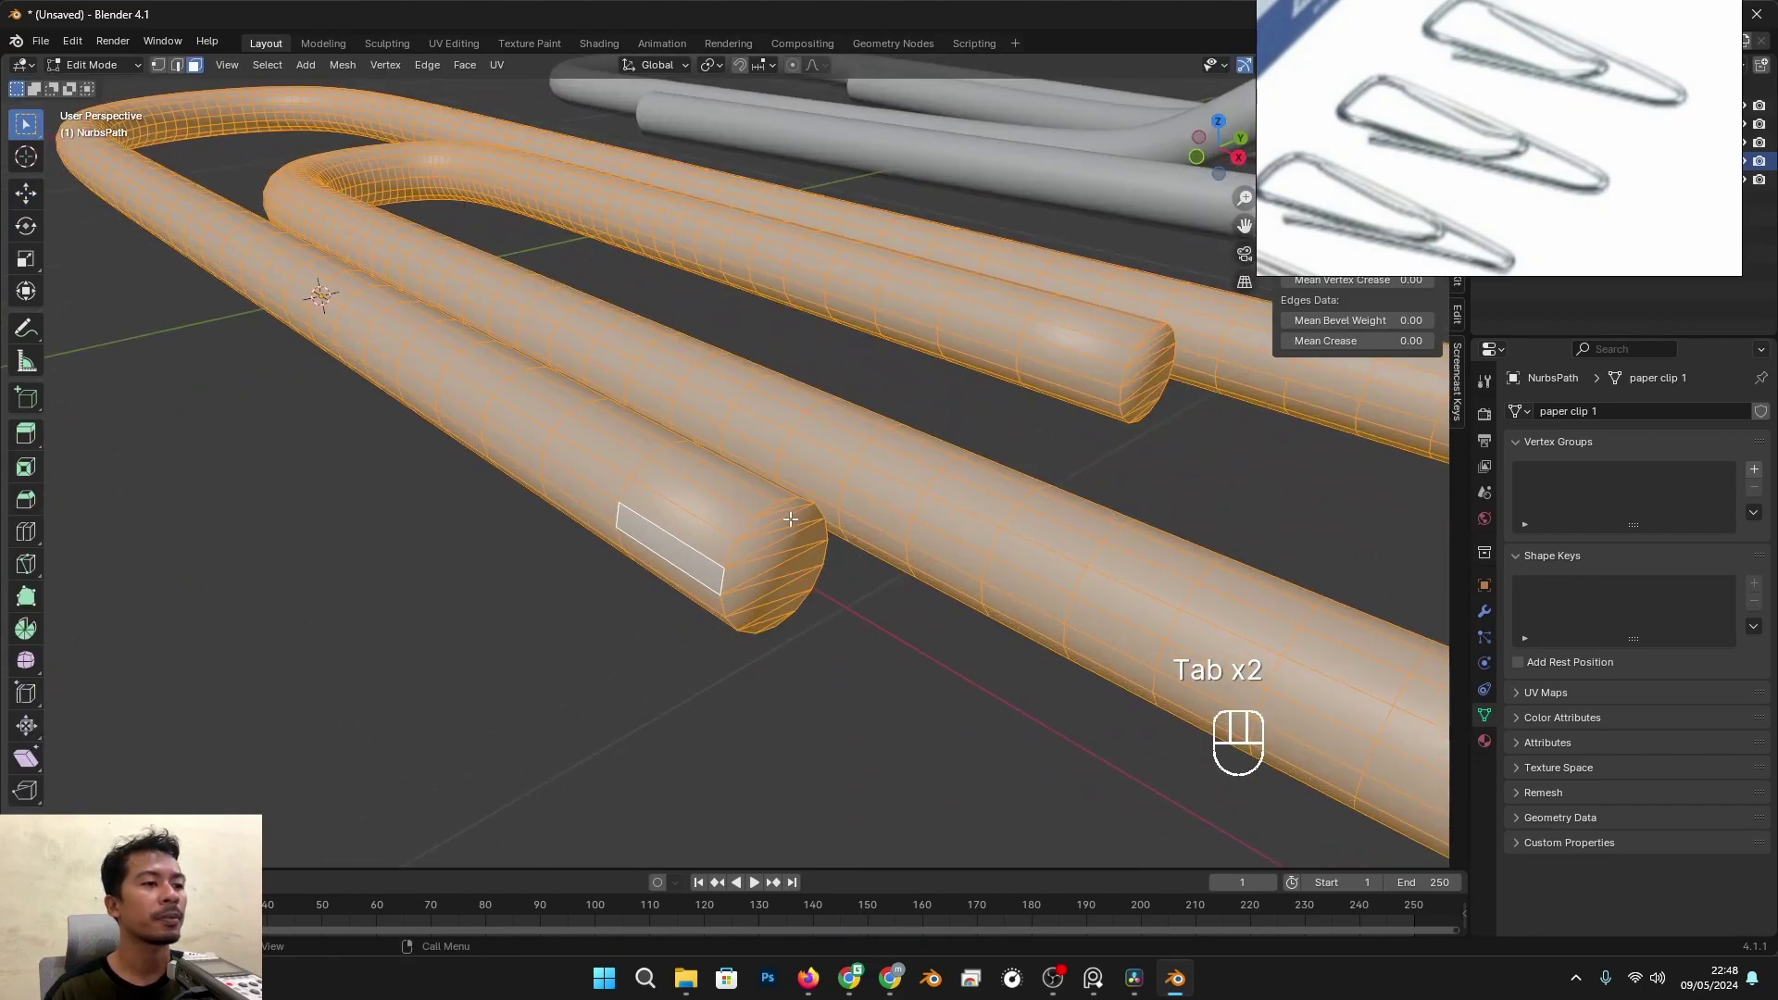
scroll(786, 535, up, 2)
alt+shift+drag(789, 612, 769, 567)
click(748, 565)
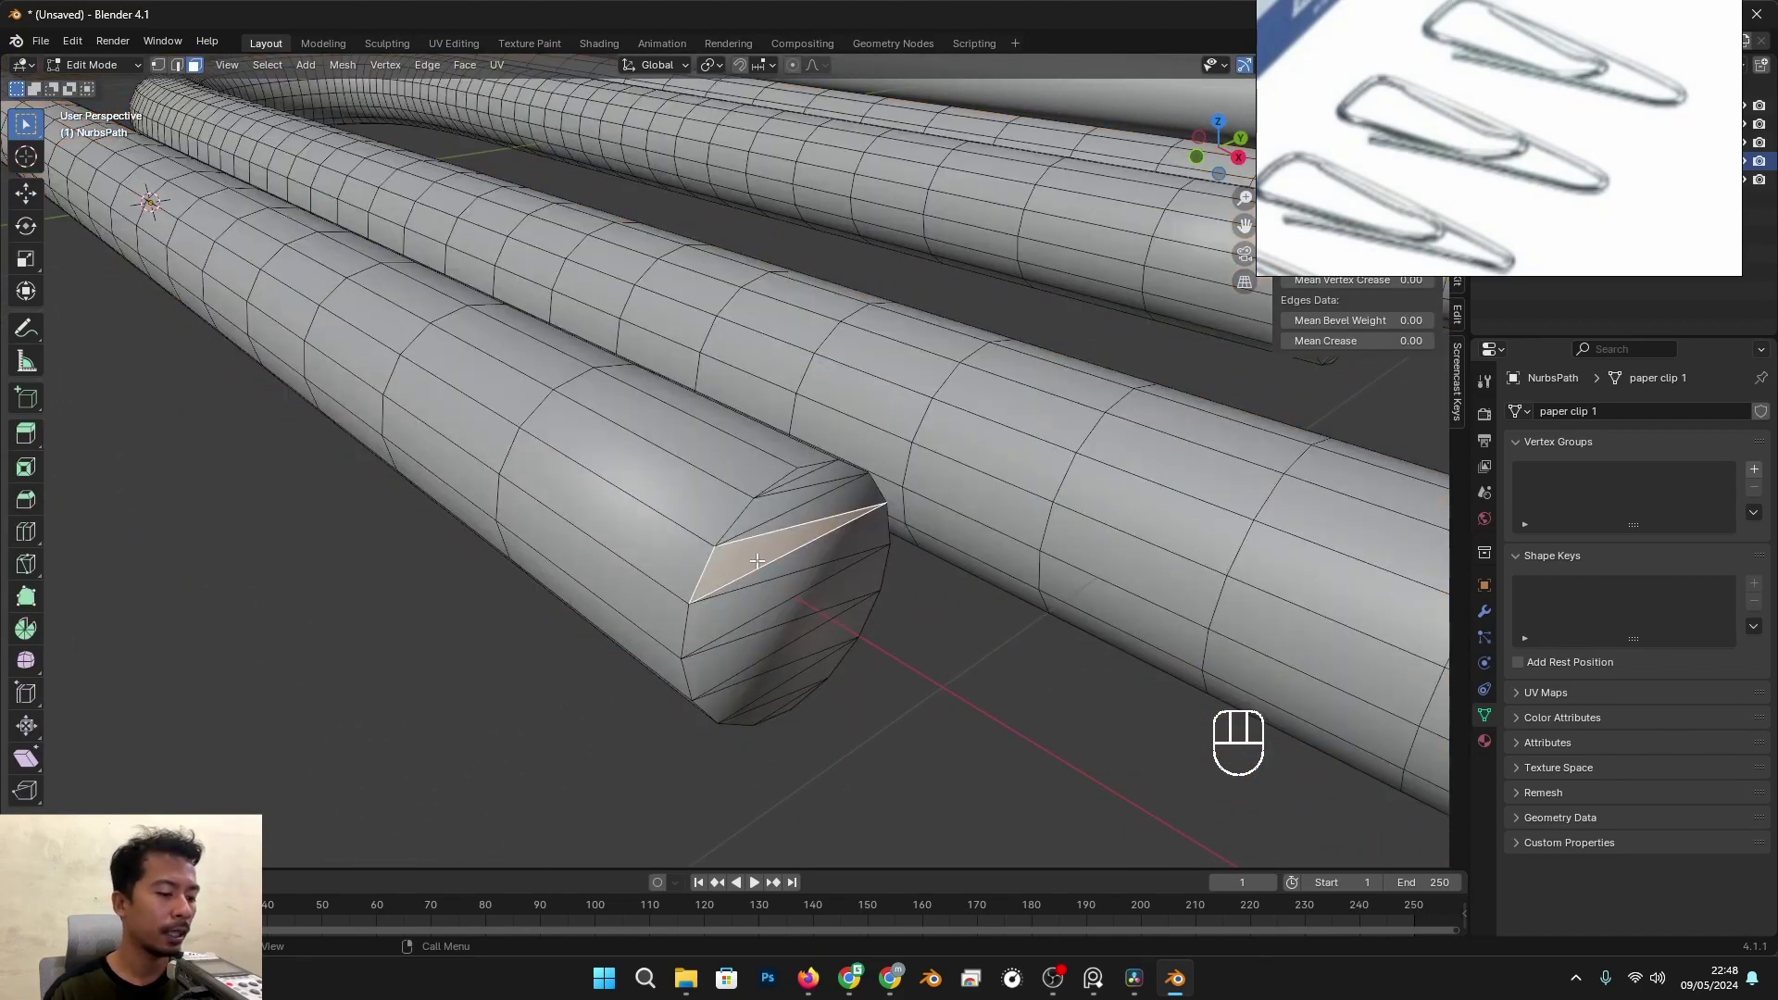
key(g)
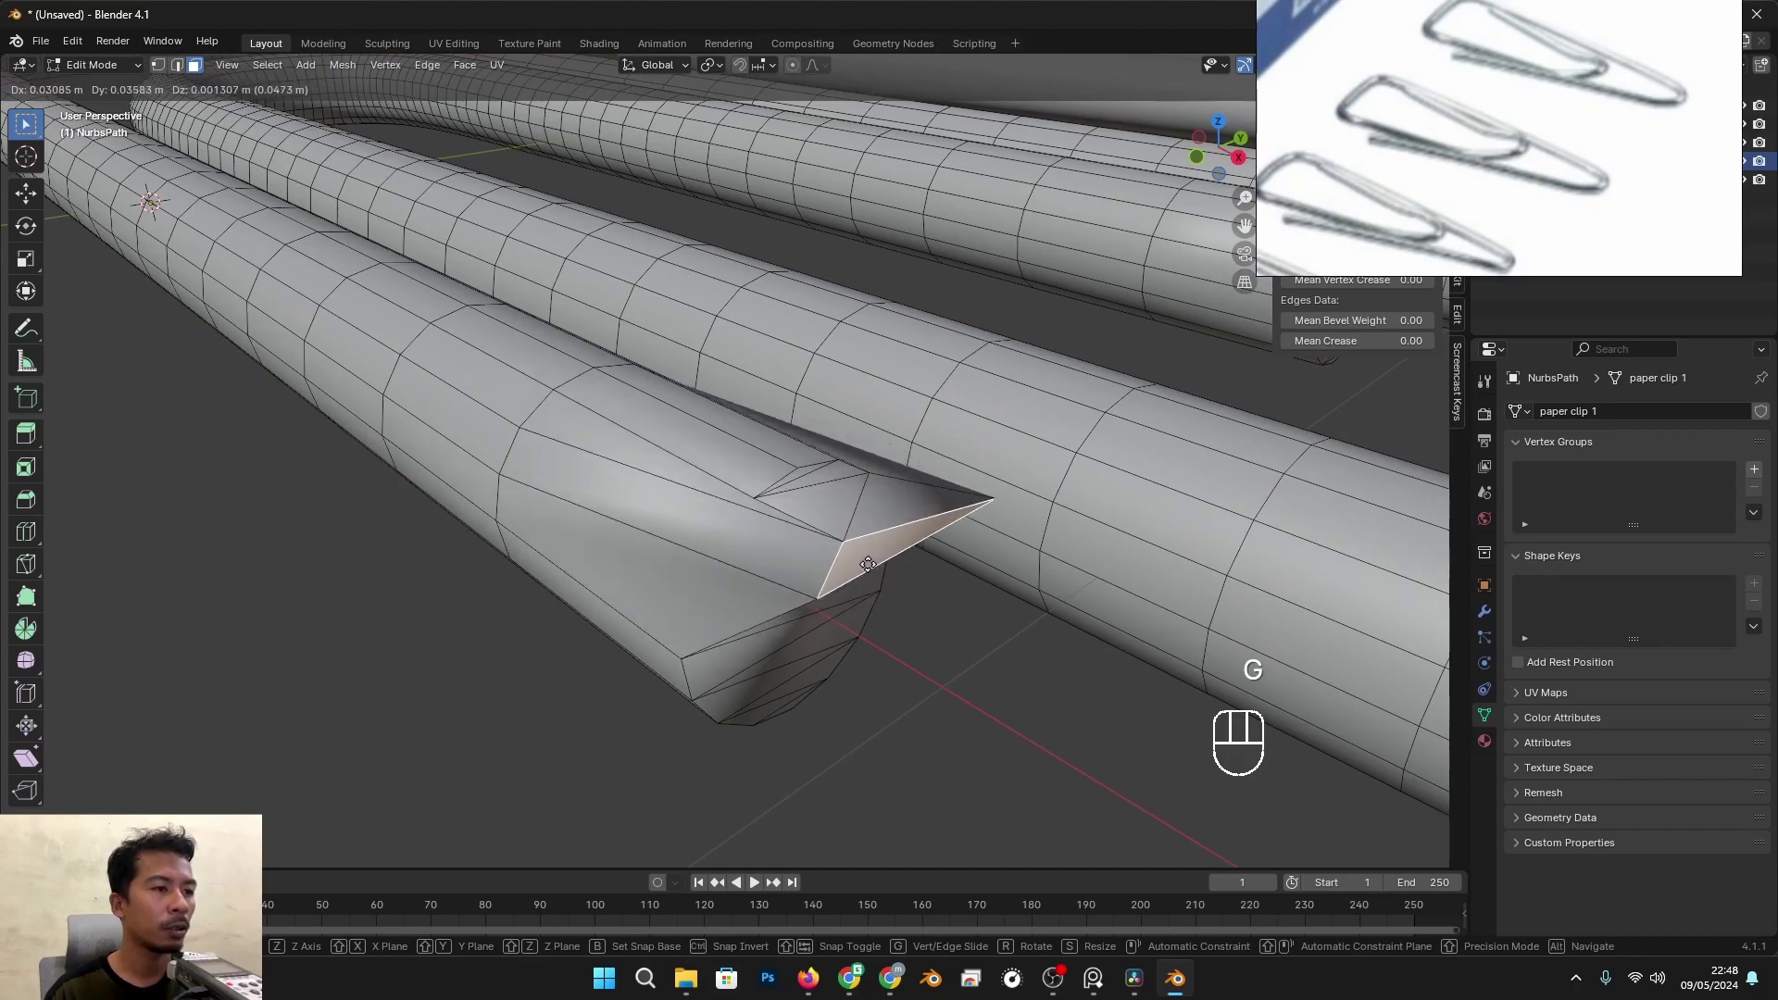
key(Tab)
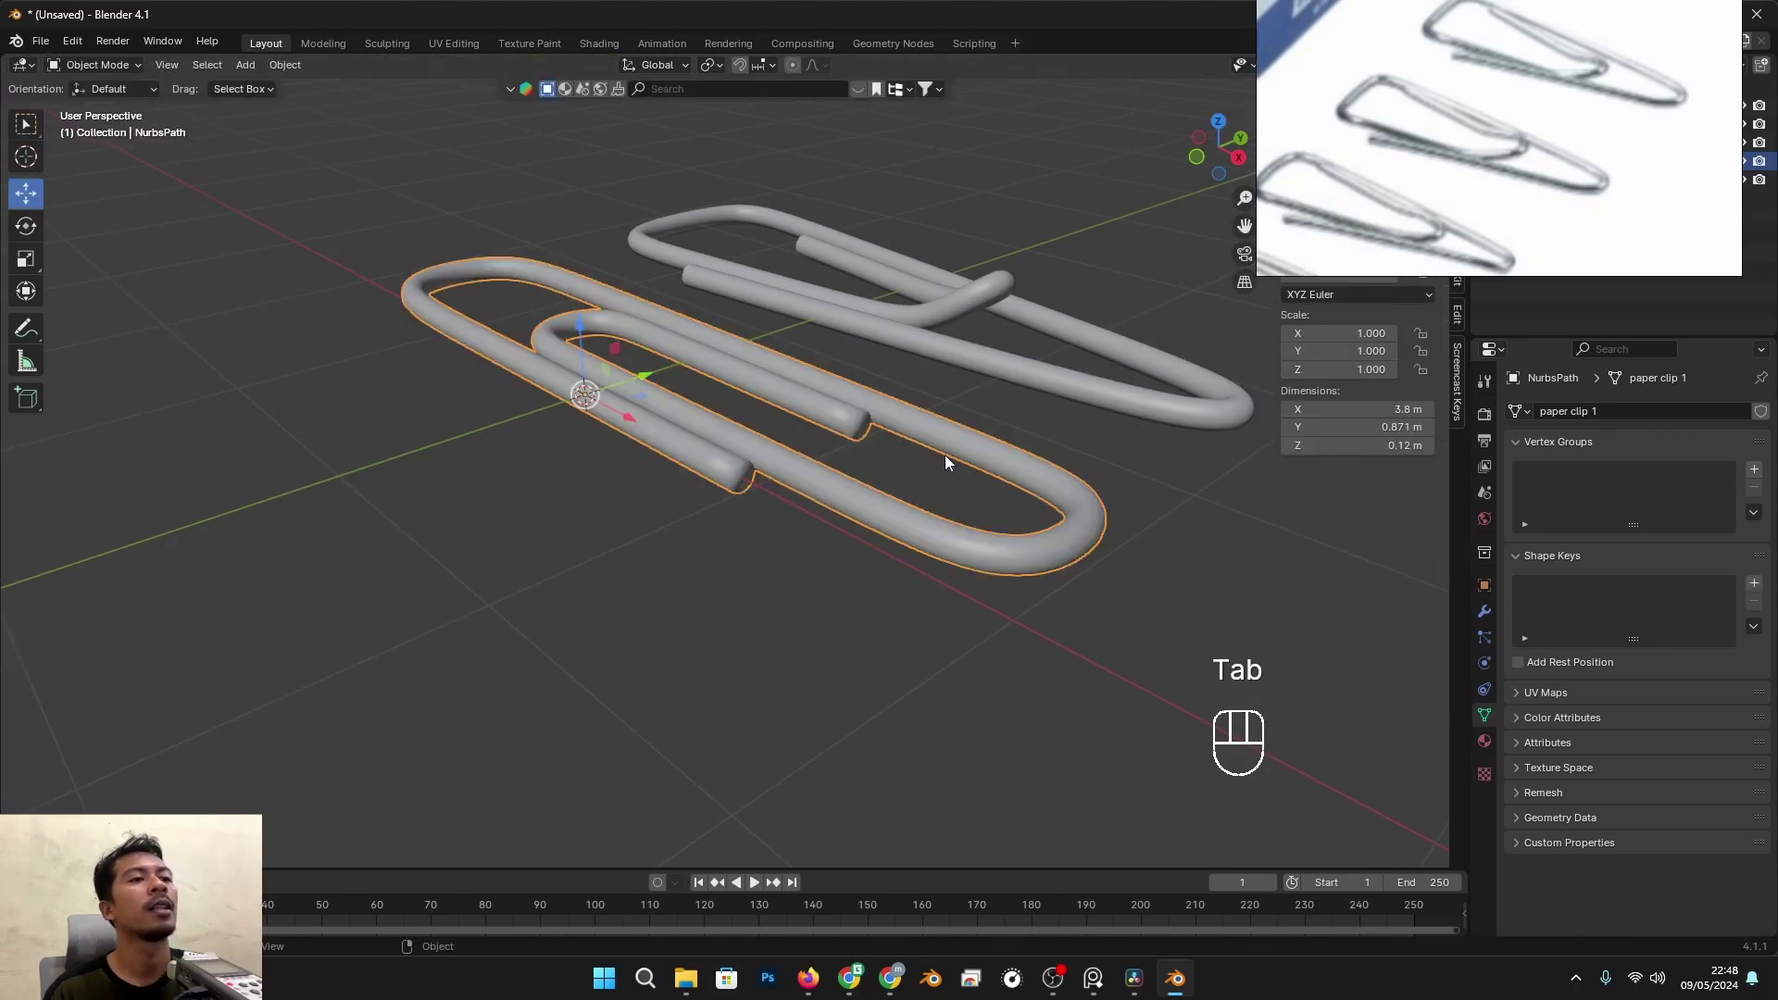
Step: Convert the triangular paper clip from a curve to a mesh
alt+drag(946, 462, 881, 470)
click(885, 468)
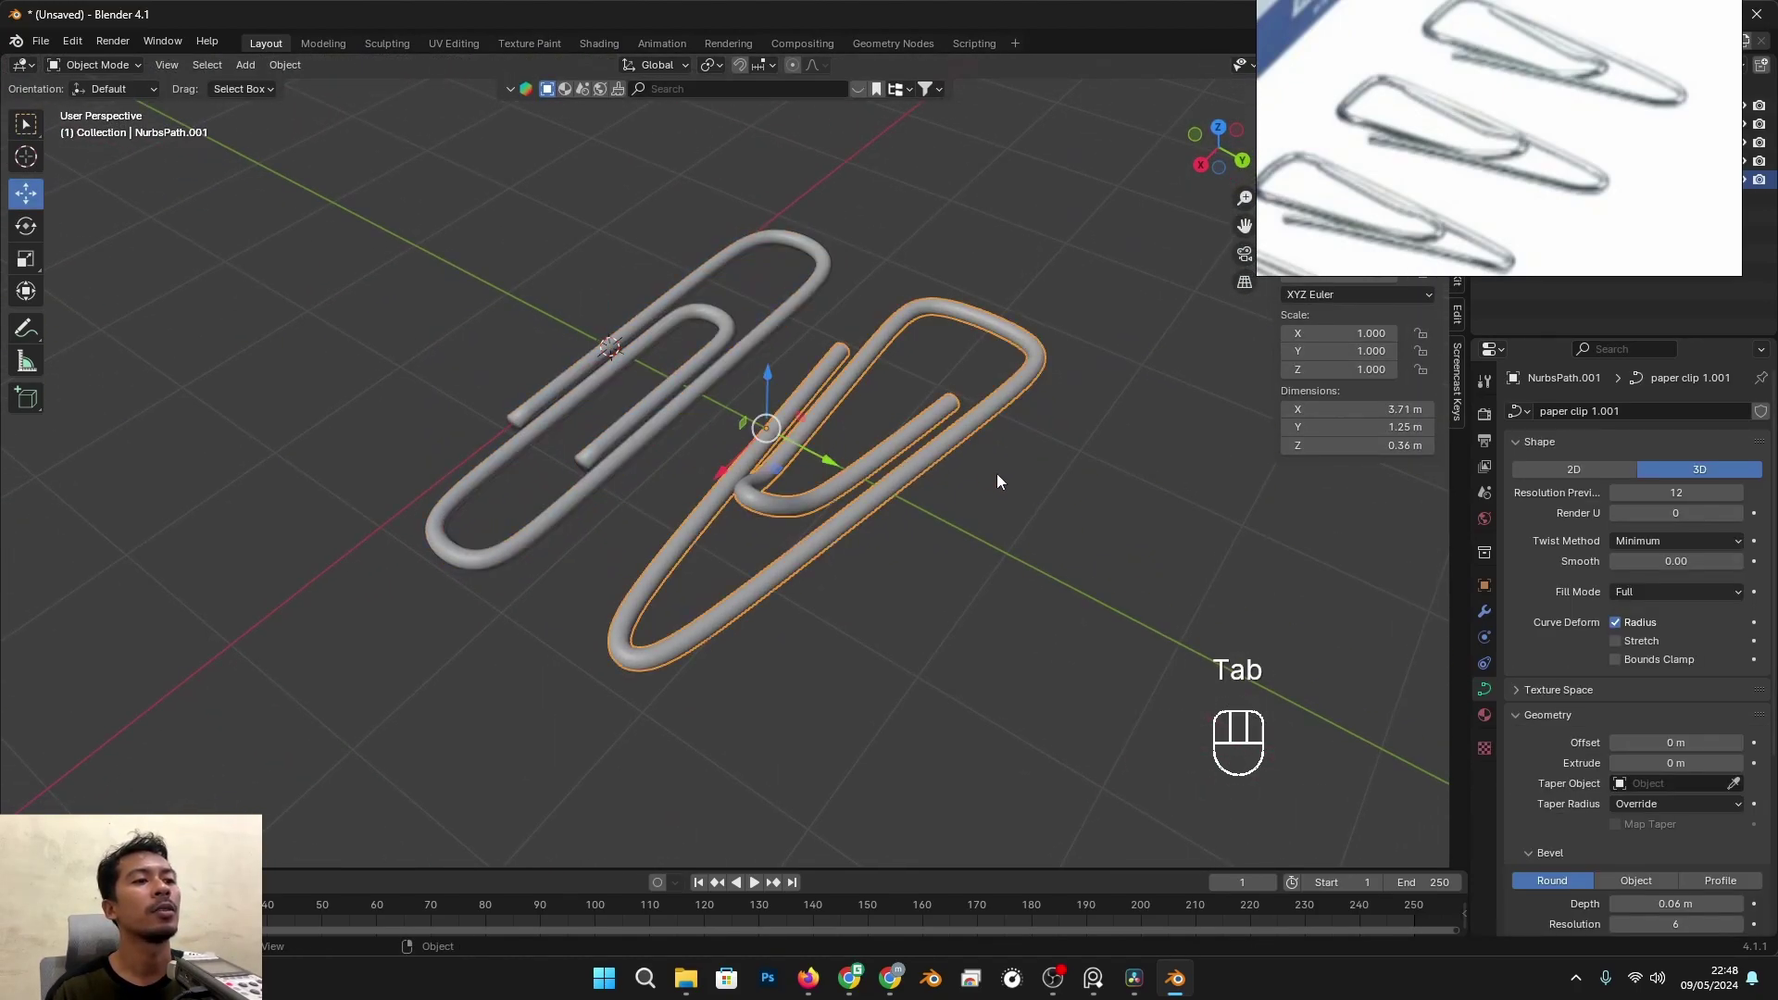
alt+drag(998, 480, 852, 441)
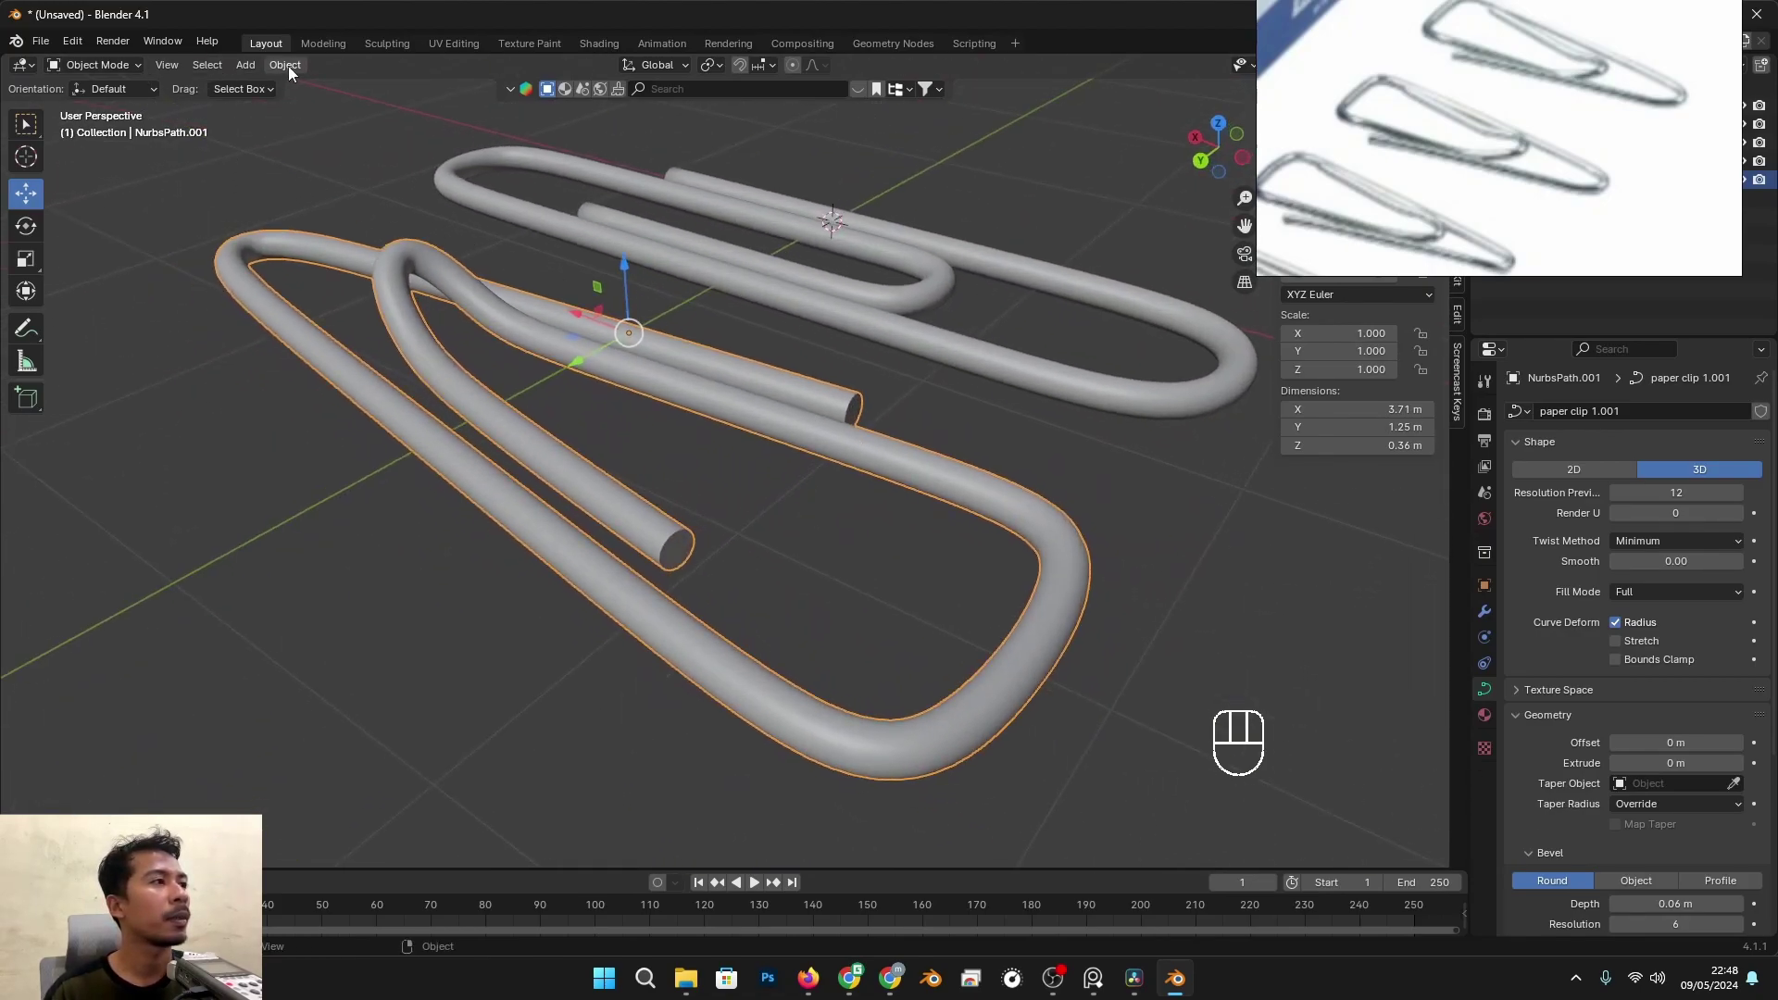
right_click(642, 374)
mouse_move(552, 374)
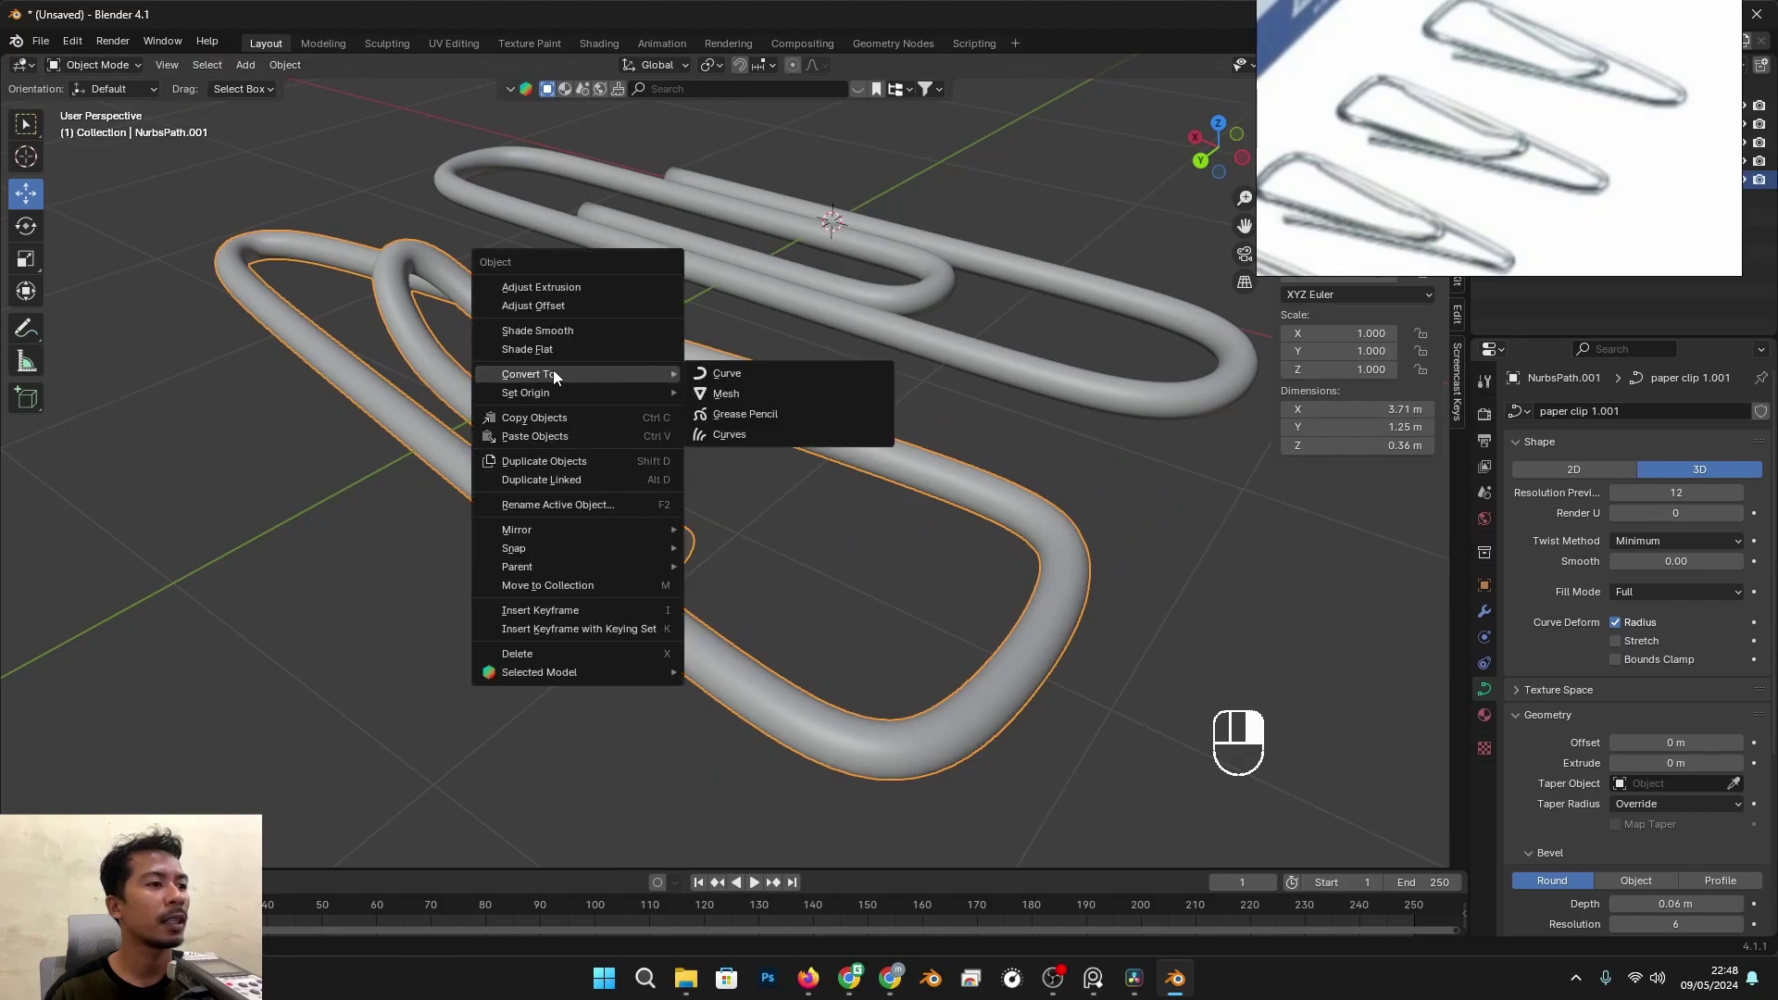
click(724, 397)
scroll(541, 387, down, 3)
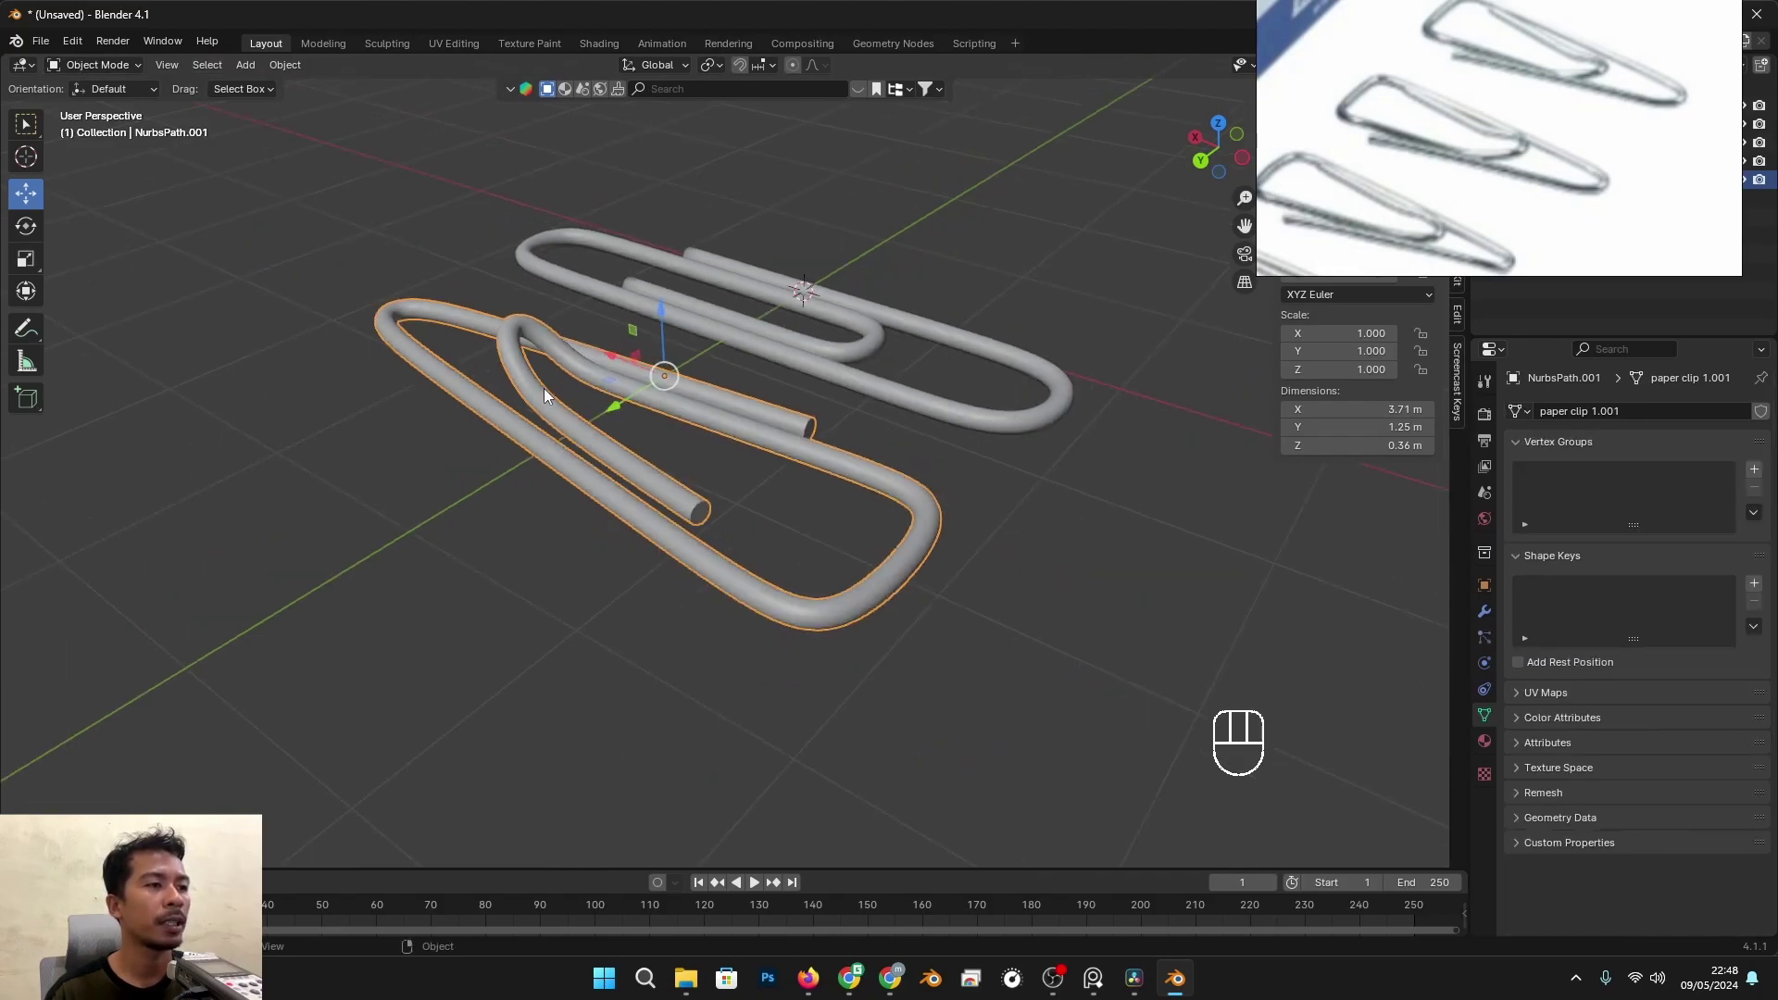
Step: Merge all of the triangular clip's vertices by distance in Edit Mode and return to Object Mode
scroll(564, 403, up, 4)
key(Tab)
scroll(614, 425, up, 3)
alt+shift+drag(497, 432, 640, 444)
key(a)
right_click(676, 435)
right_click(720, 444)
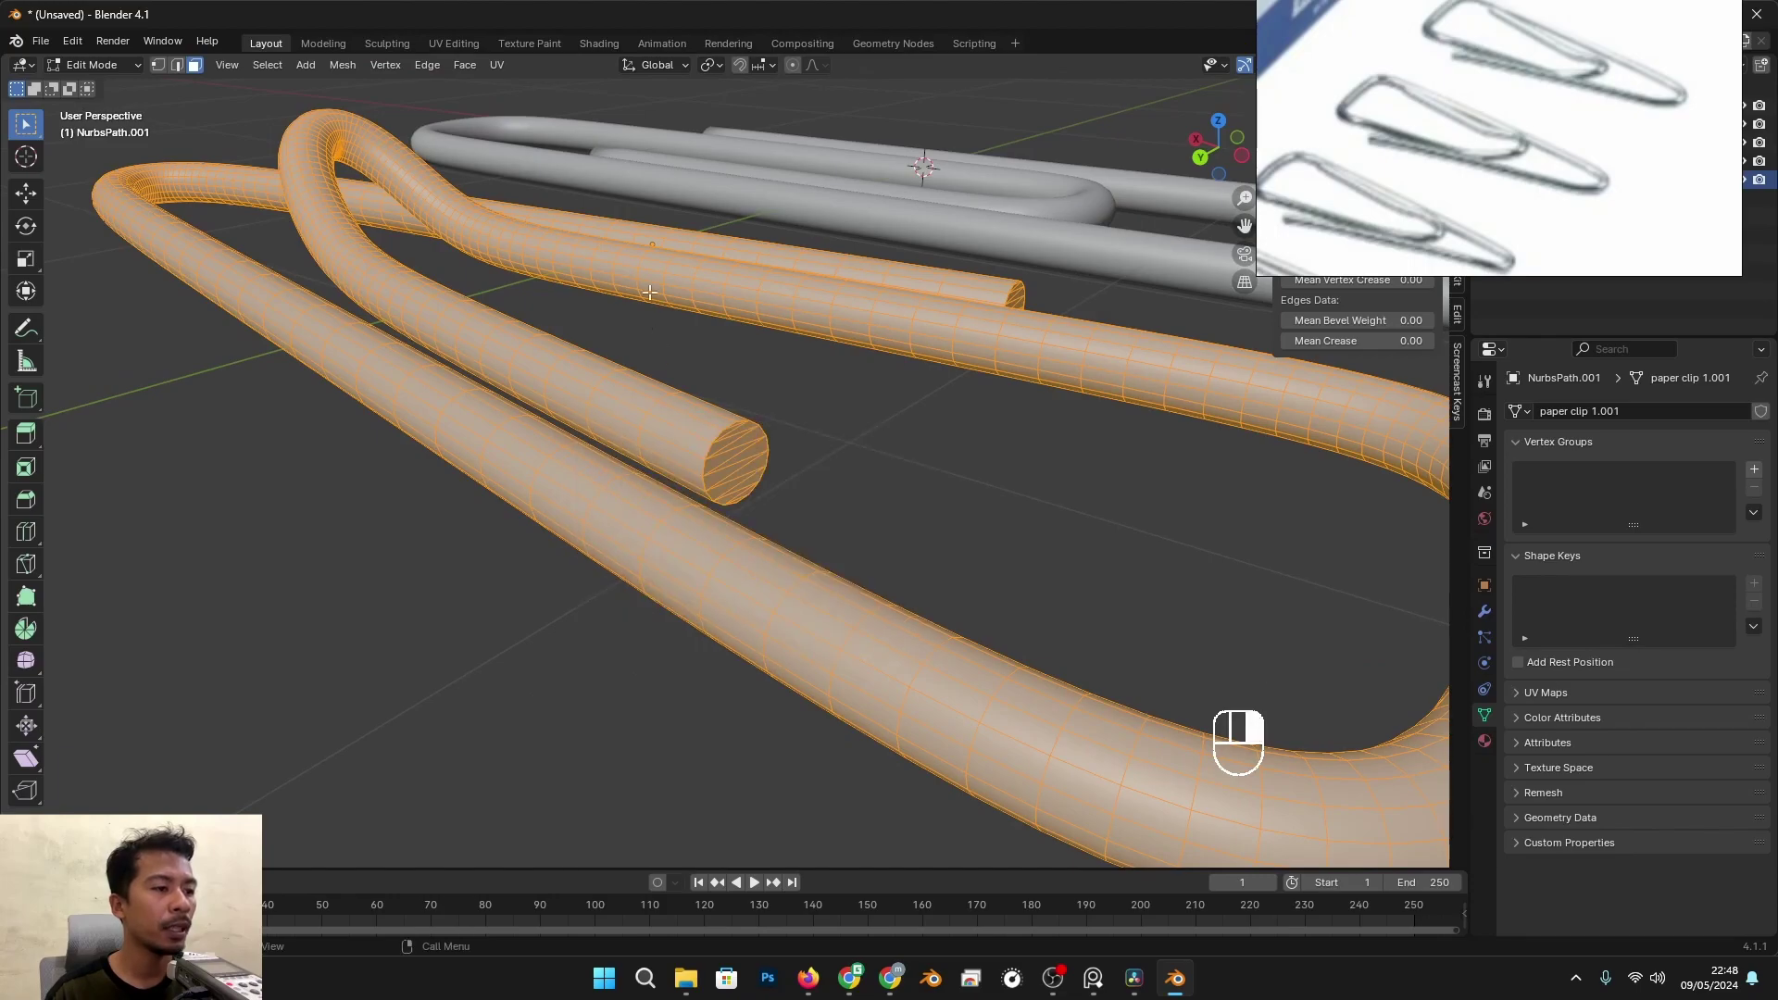
key(m)
click(869, 407)
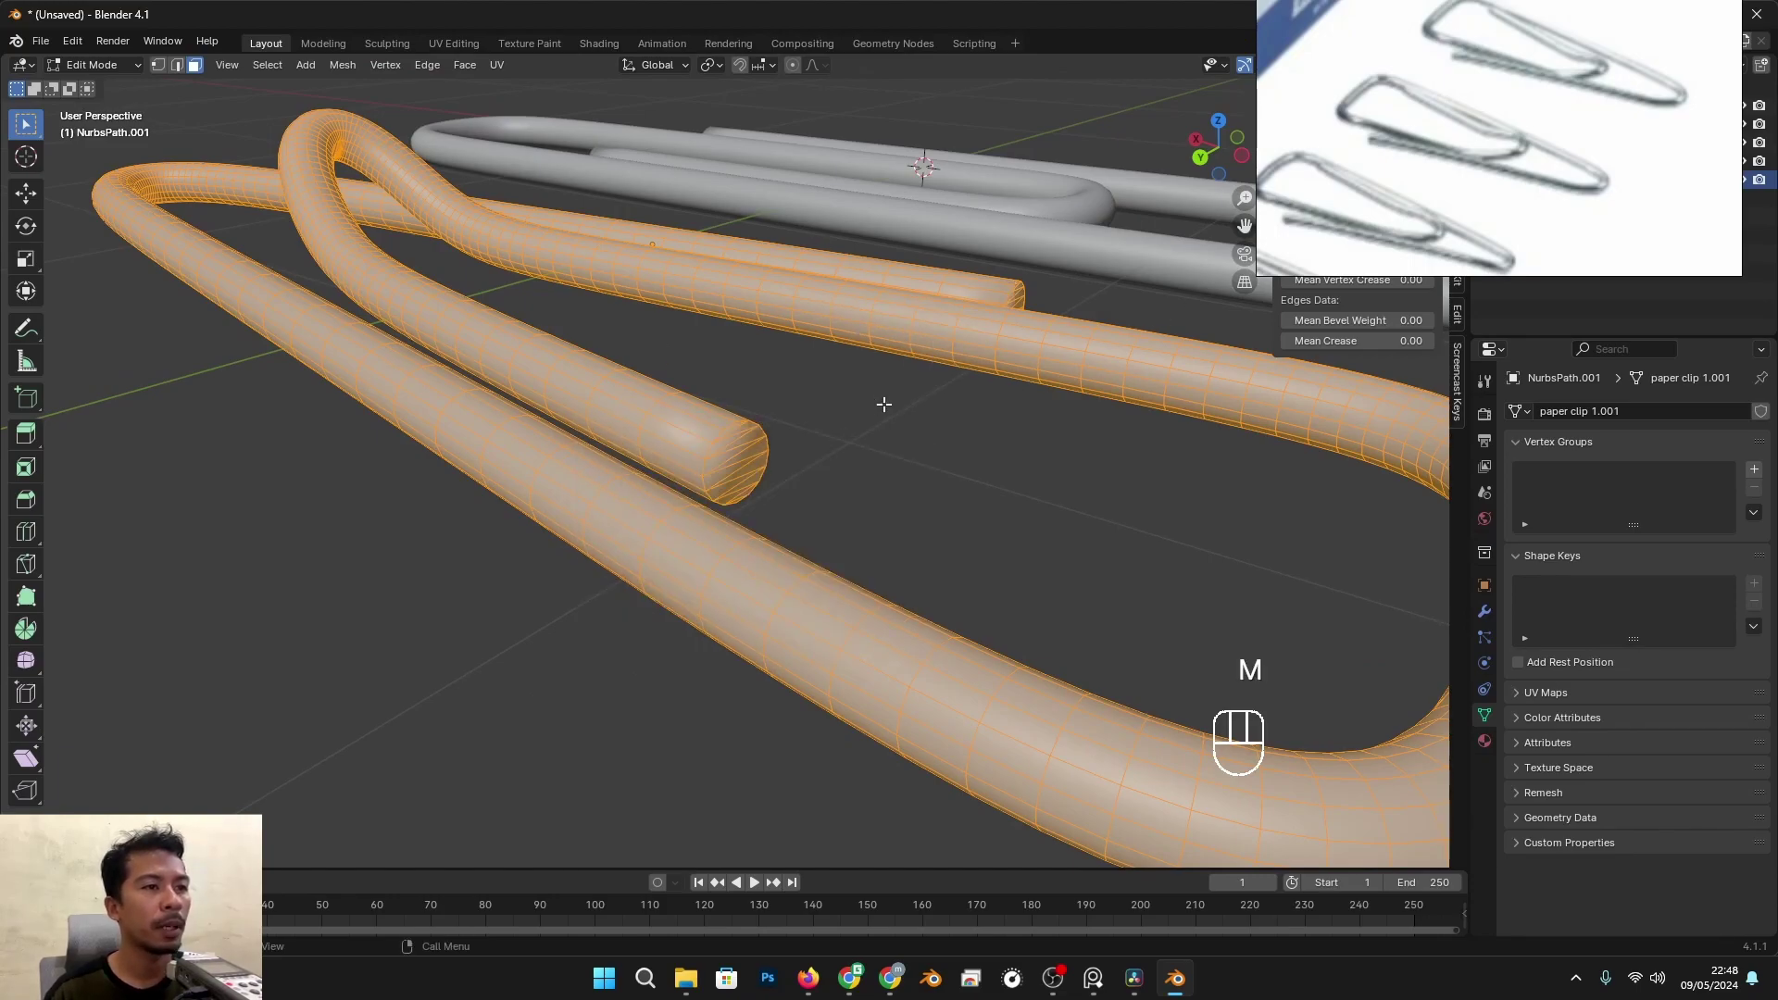
scroll(1043, 401, down, 2)
key(Tab)
Step: Move the triangular paper clip slightly along the Y axis, away from the rounded clip
scroll(1011, 414, up, 4)
alt+middle_drag(1011, 413, 804, 455)
scroll(943, 435, down, 5)
alt+middle_drag(943, 435, 607, 428)
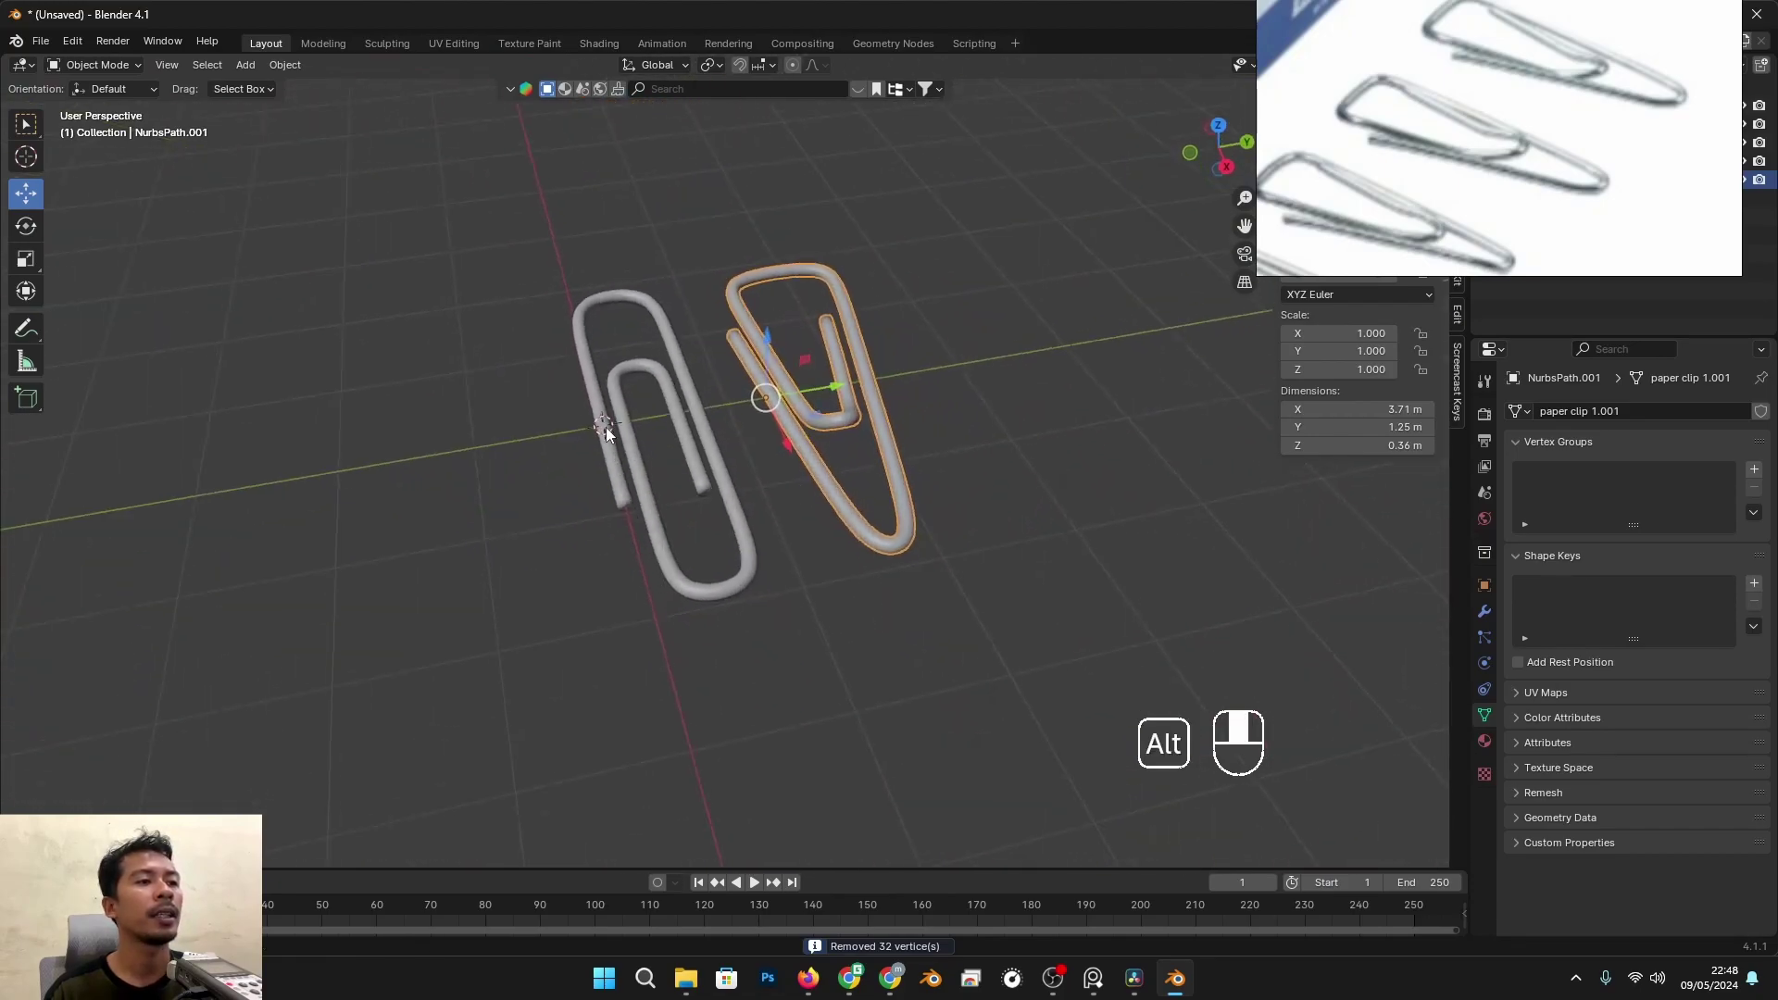
mouse_move(832, 387)
mouse_down()
mouse_move(886, 379)
mouse_move(805, 391)
mouse_move(863, 401)
mouse_up()
alt+middle_drag(863, 402, 825, 399)
Step: Add a mesh plane beneath the paper clips and scale it up to about 7.3 times its size
key(shift+a)
mouse_move(693, 387)
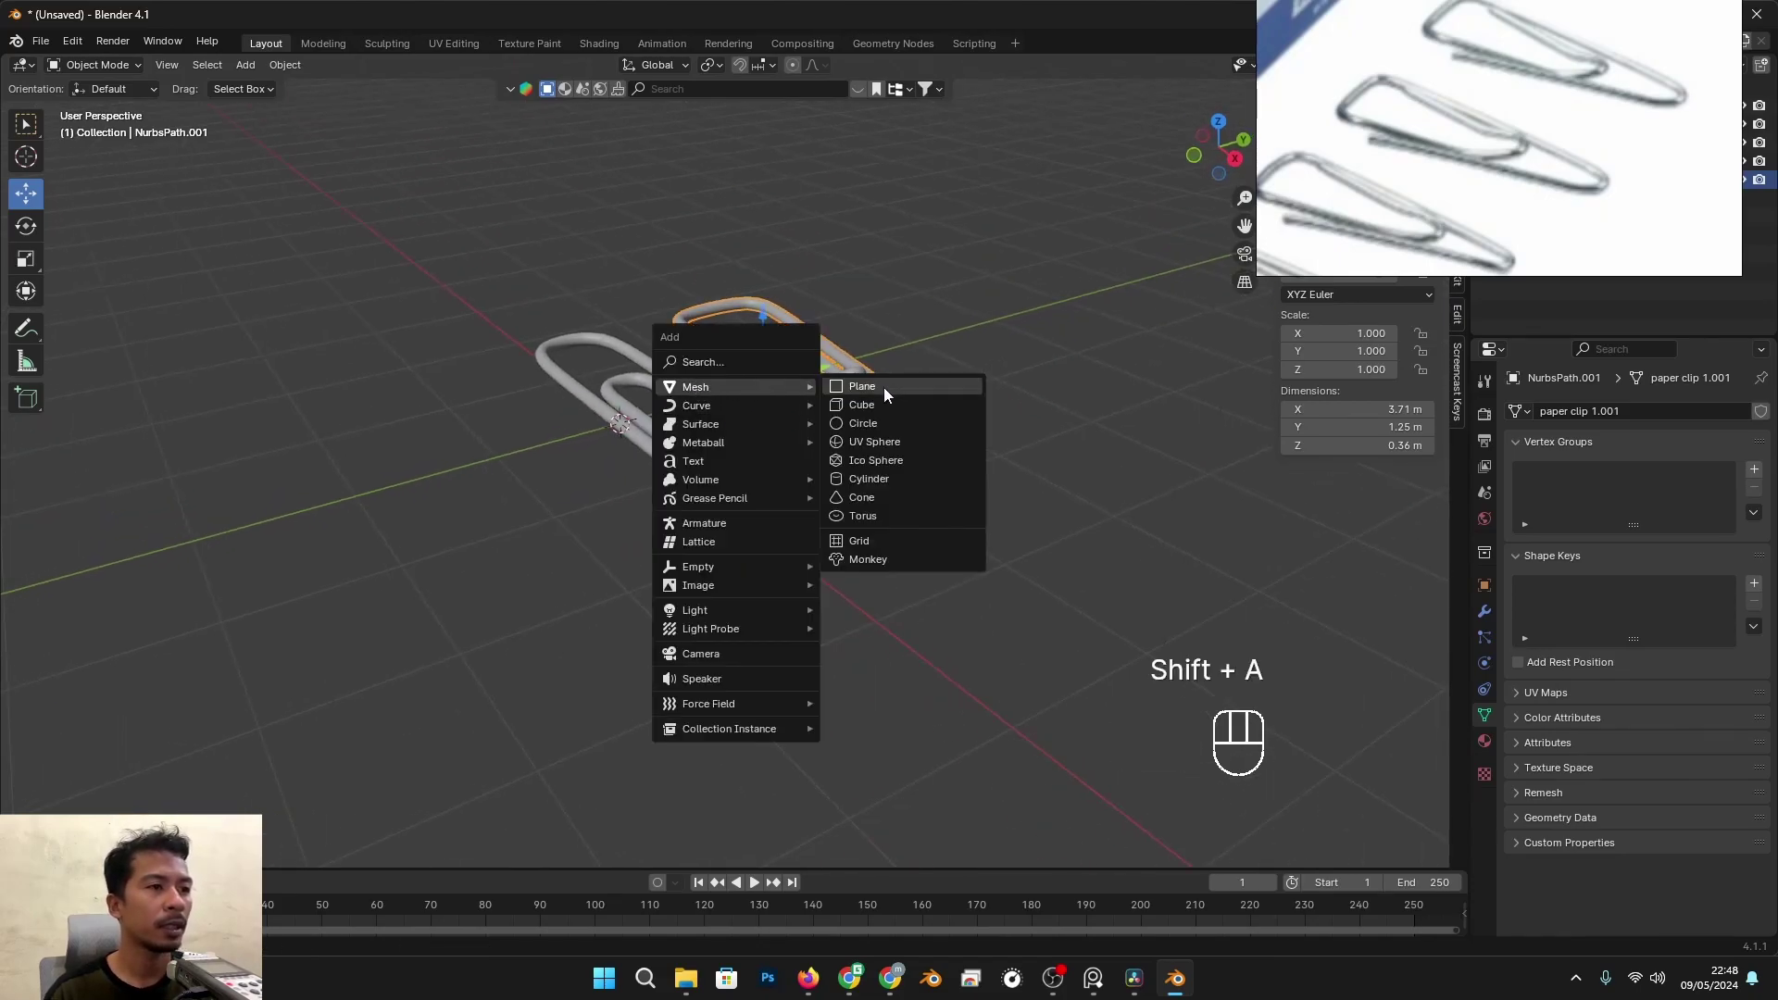
click(883, 387)
key(s)
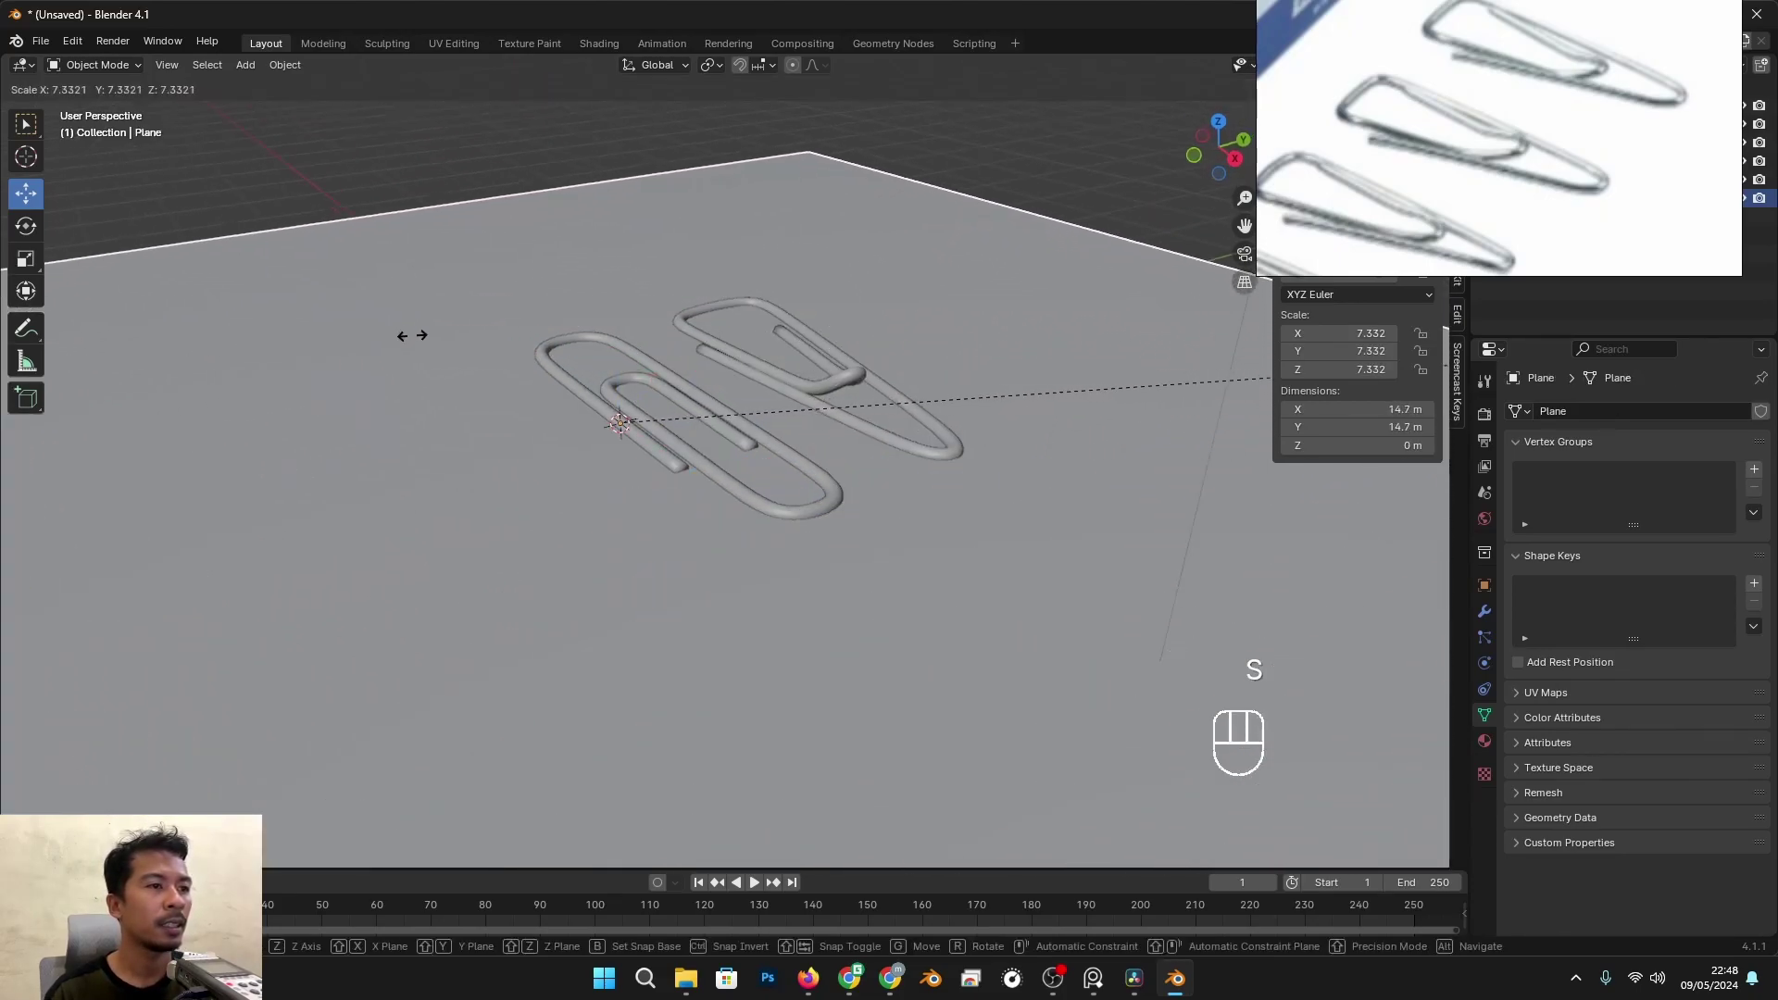
click(413, 335)
scroll(660, 340, down, 6)
alt+middle_drag(659, 340, 720, 369)
Step: Change the scene light's type to Sun and move it about 6 m along the Y axis
click(744, 359)
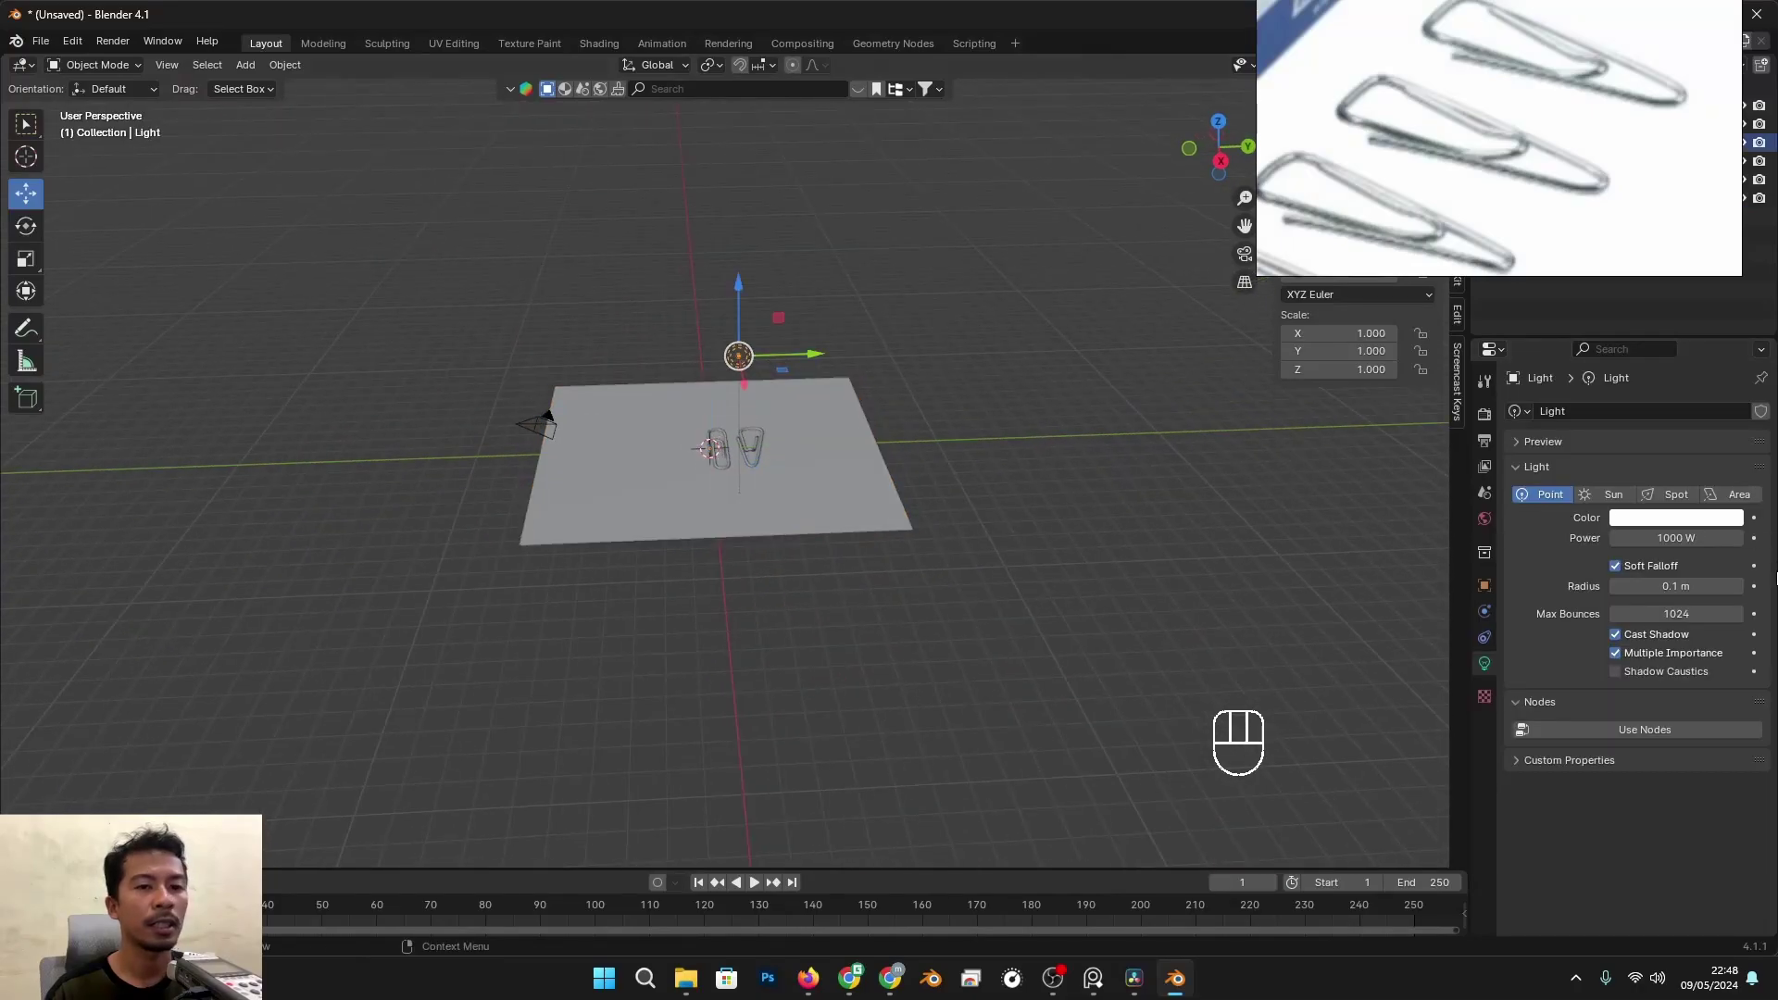
click(1613, 492)
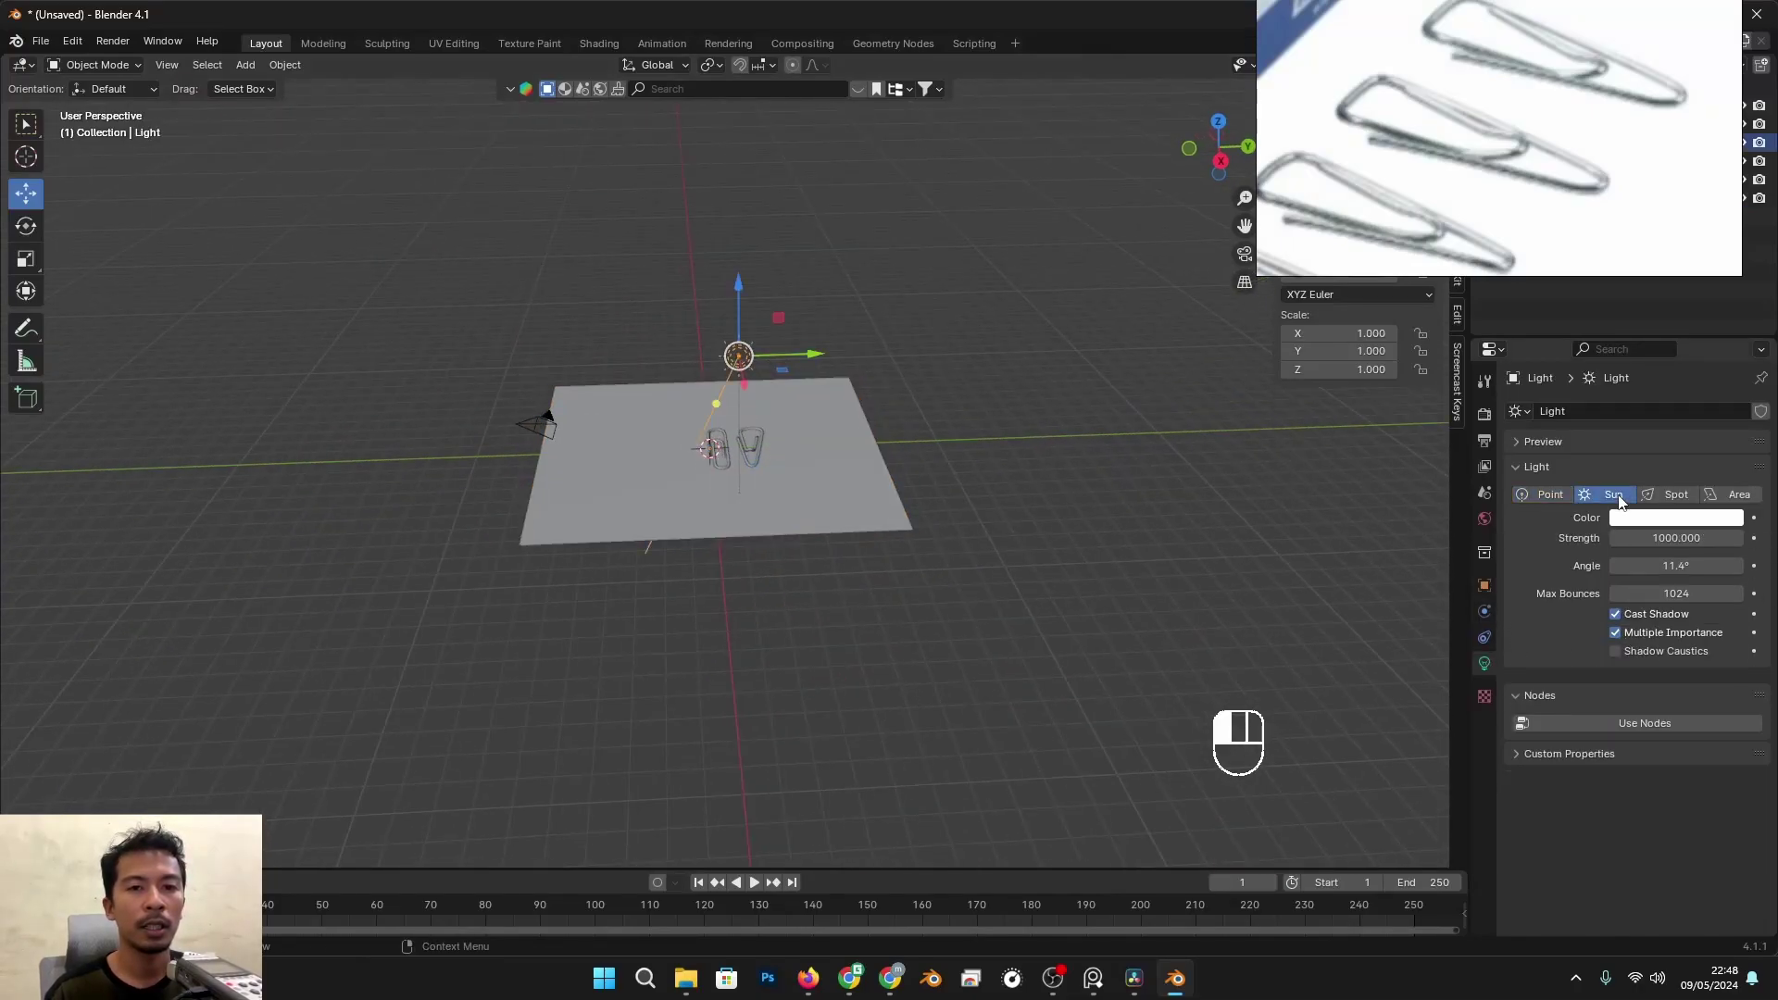
key(g)
key(y)
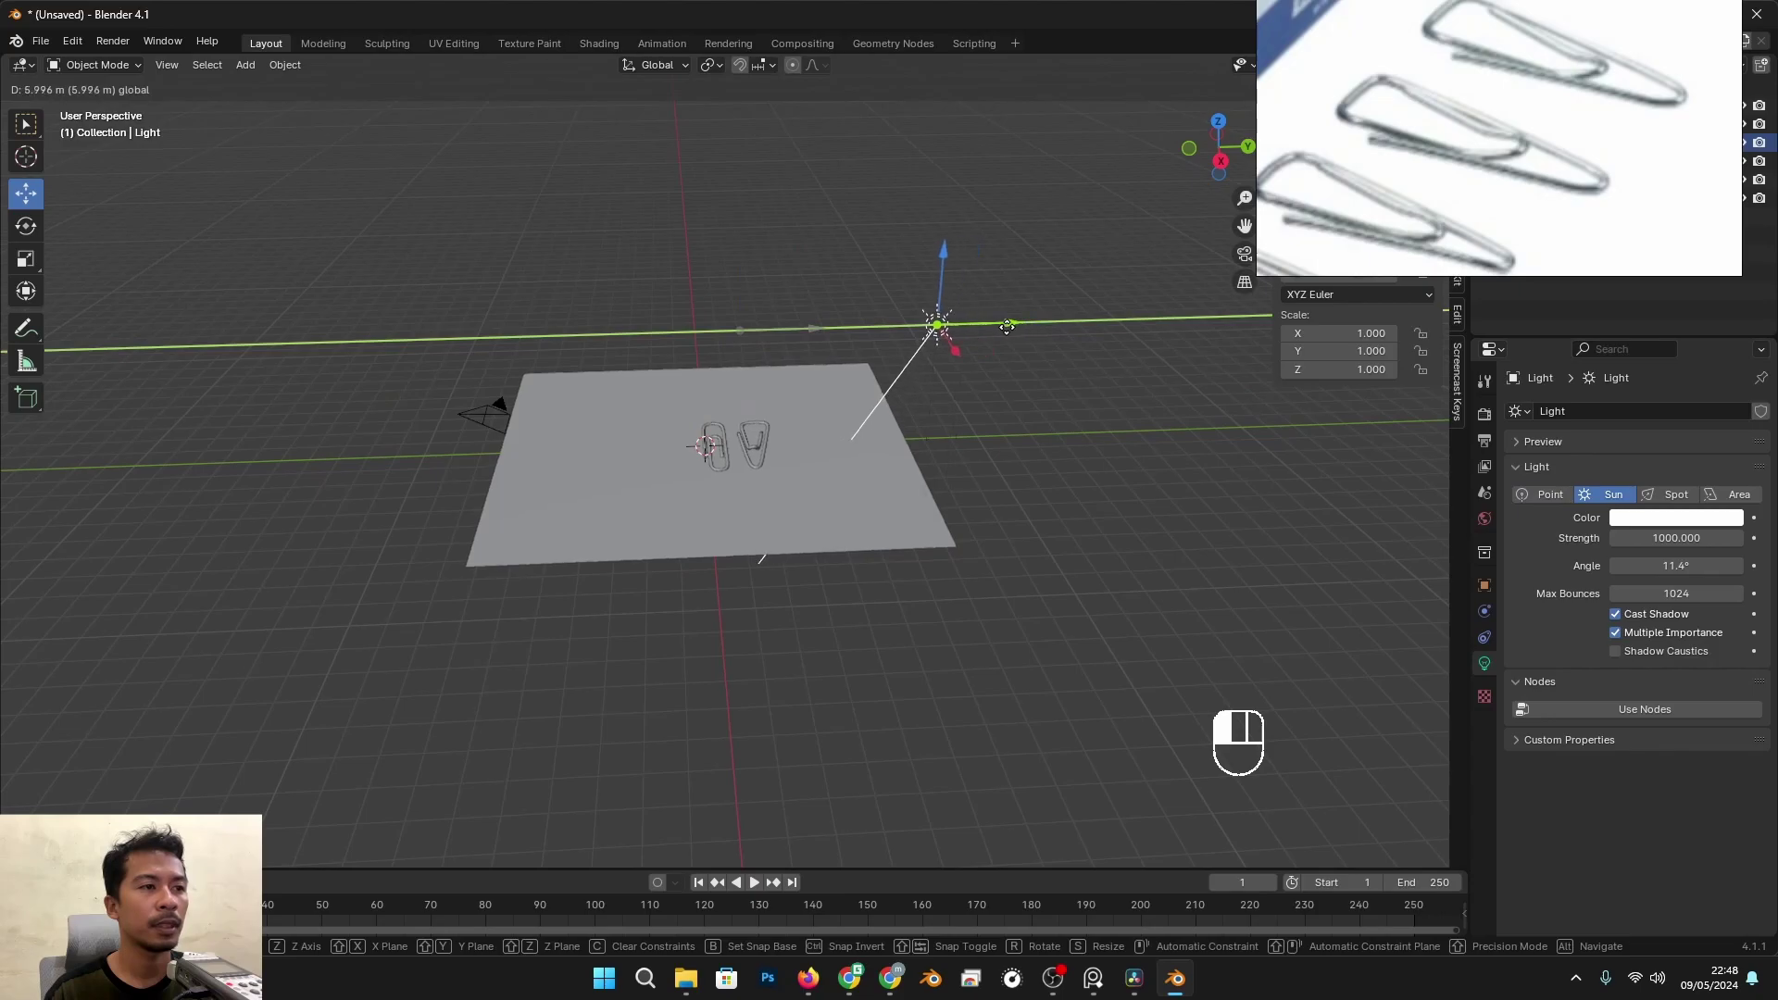
click(1007, 326)
Step: Look through the scene camera and lock the camera to the view
key(KP_Decimal)
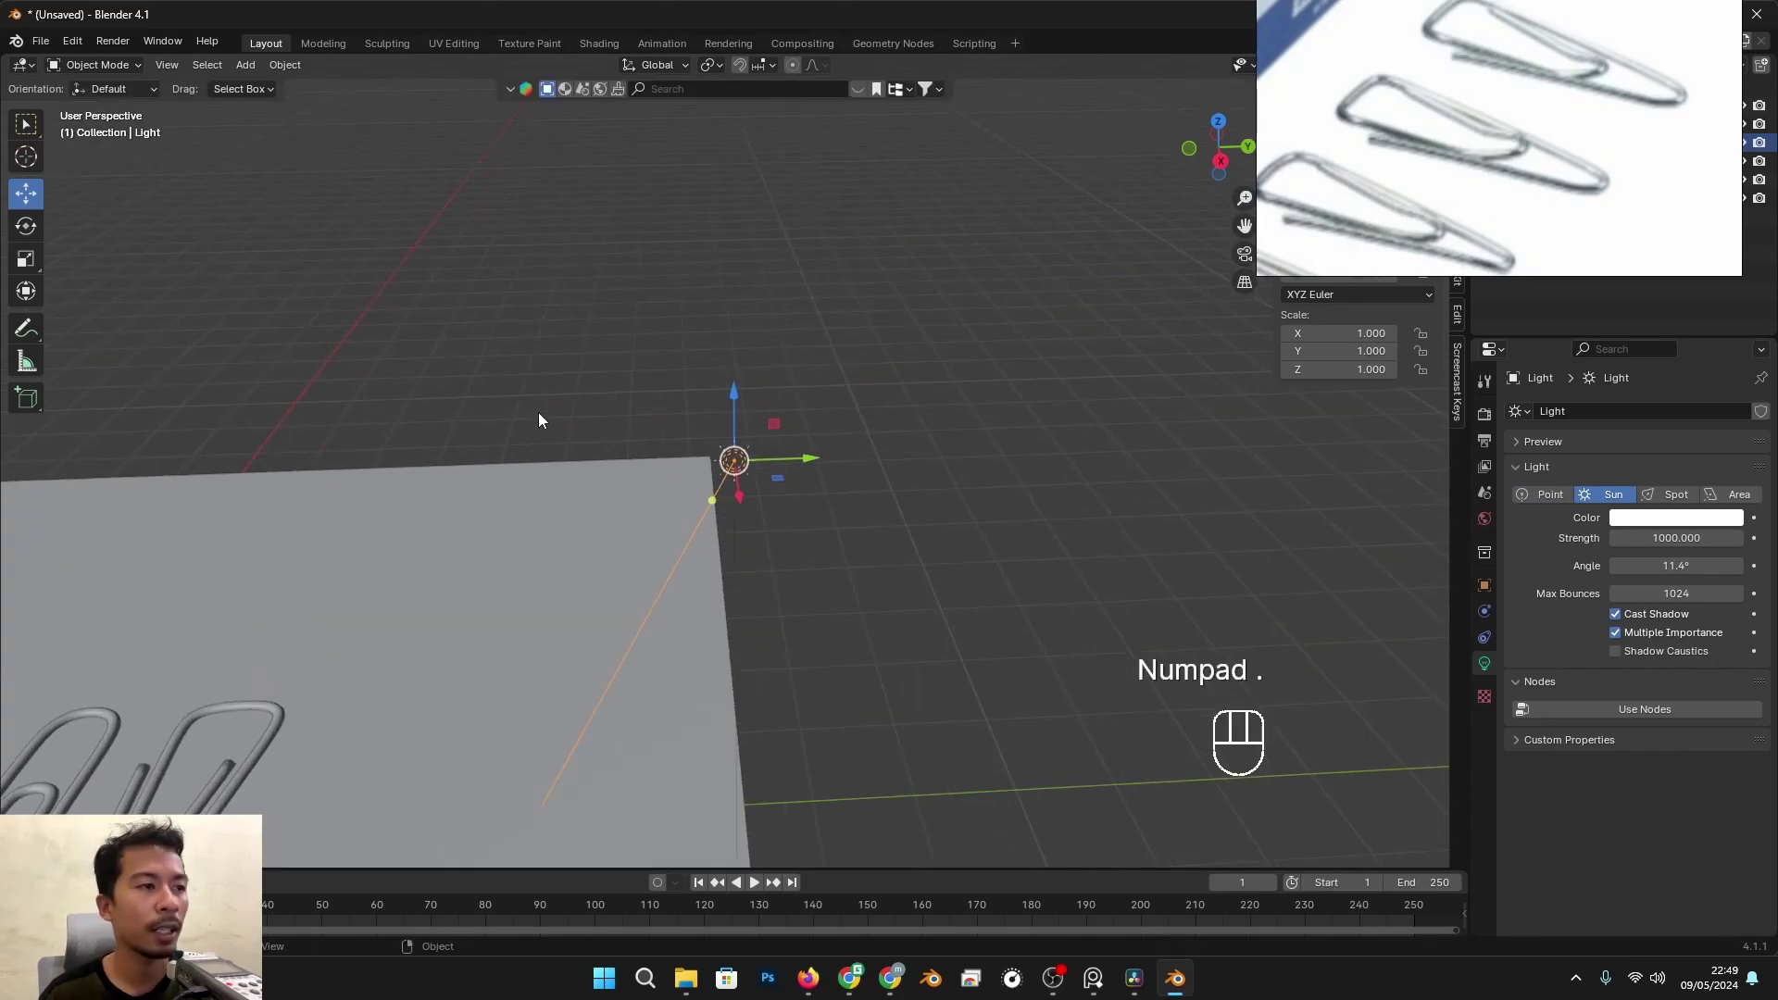
key(KP_0)
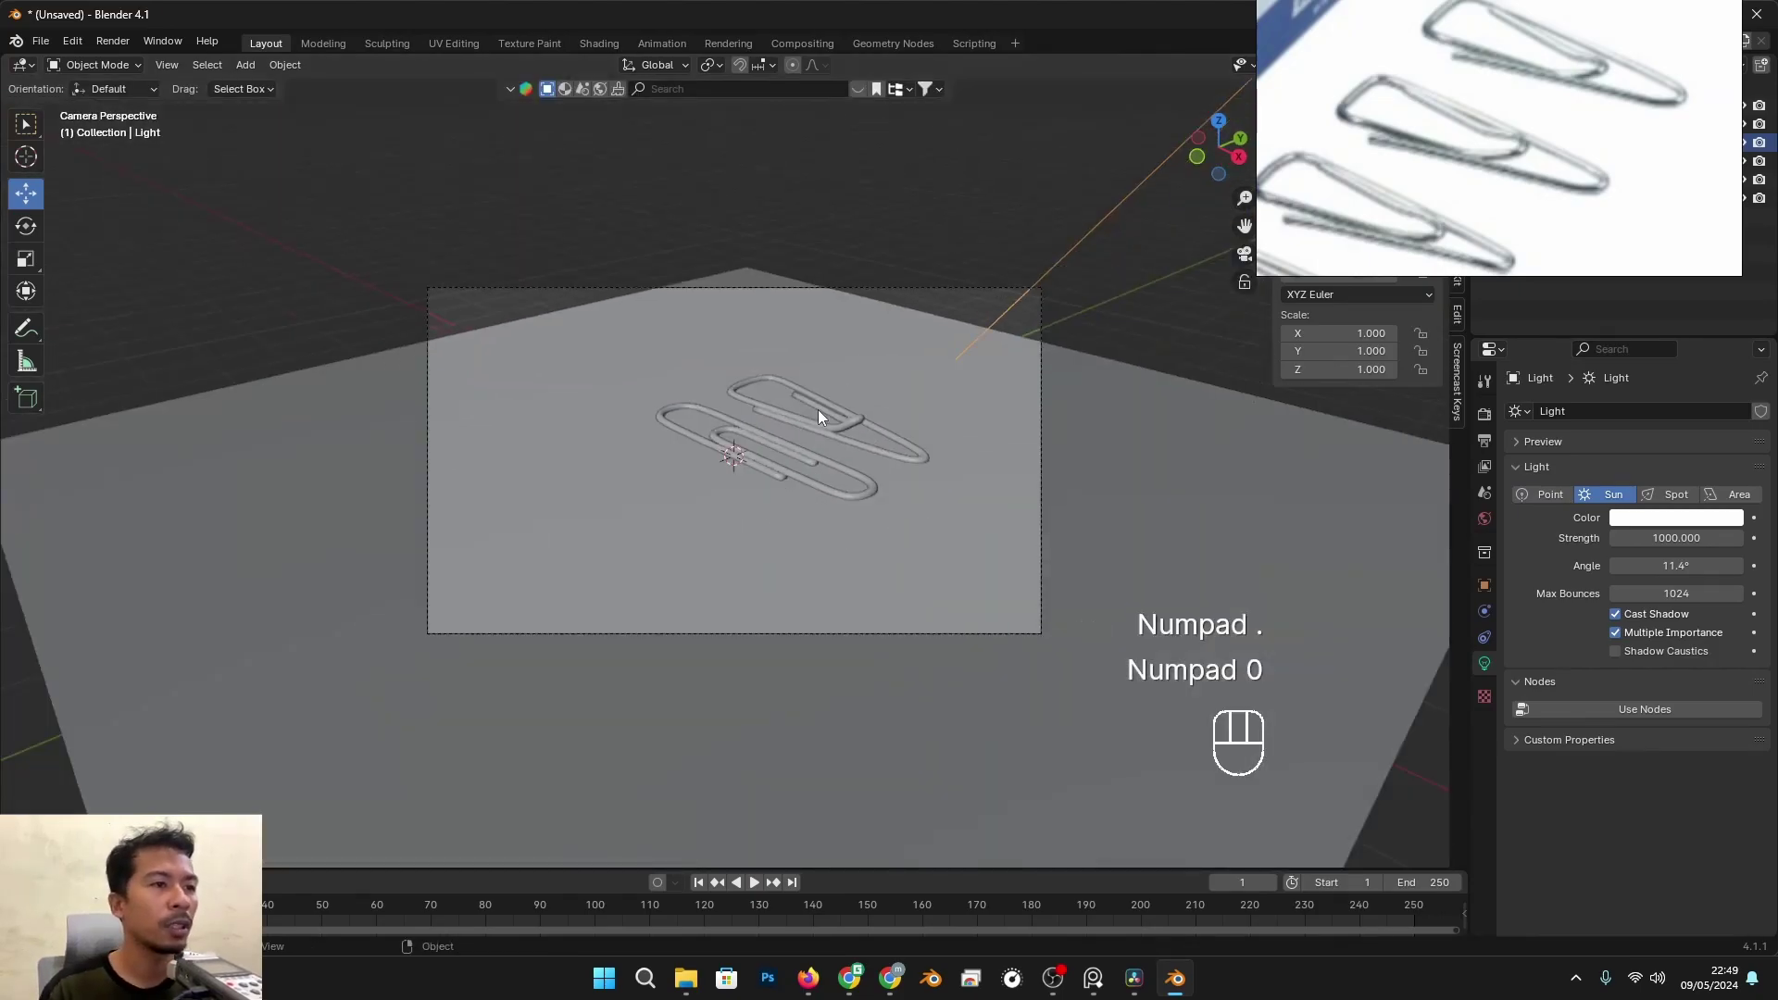
right_drag(1399, 198, 1621, 147)
click(1457, 166)
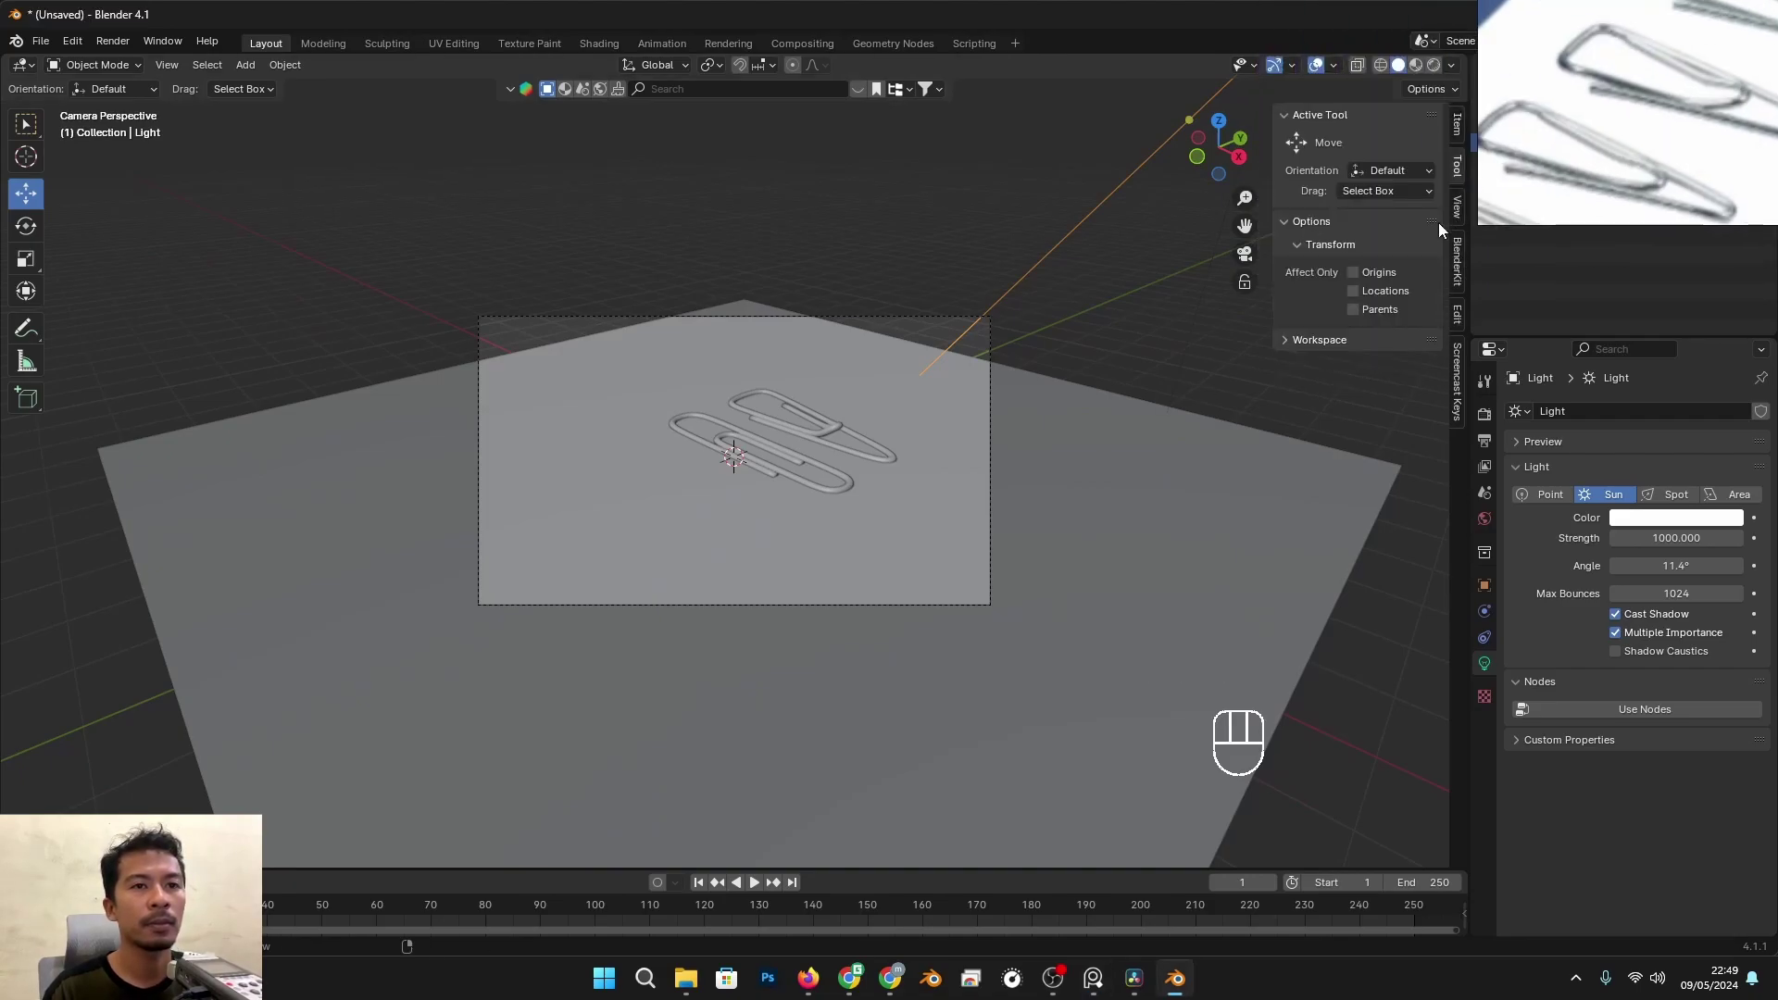
click(1456, 207)
click(1352, 347)
Step: Set the sun light's strength to 7
double_click(1683, 541)
text(3)
key(Return)
double_click(1682, 542)
text(5)
key(Return)
double_click(1682, 541)
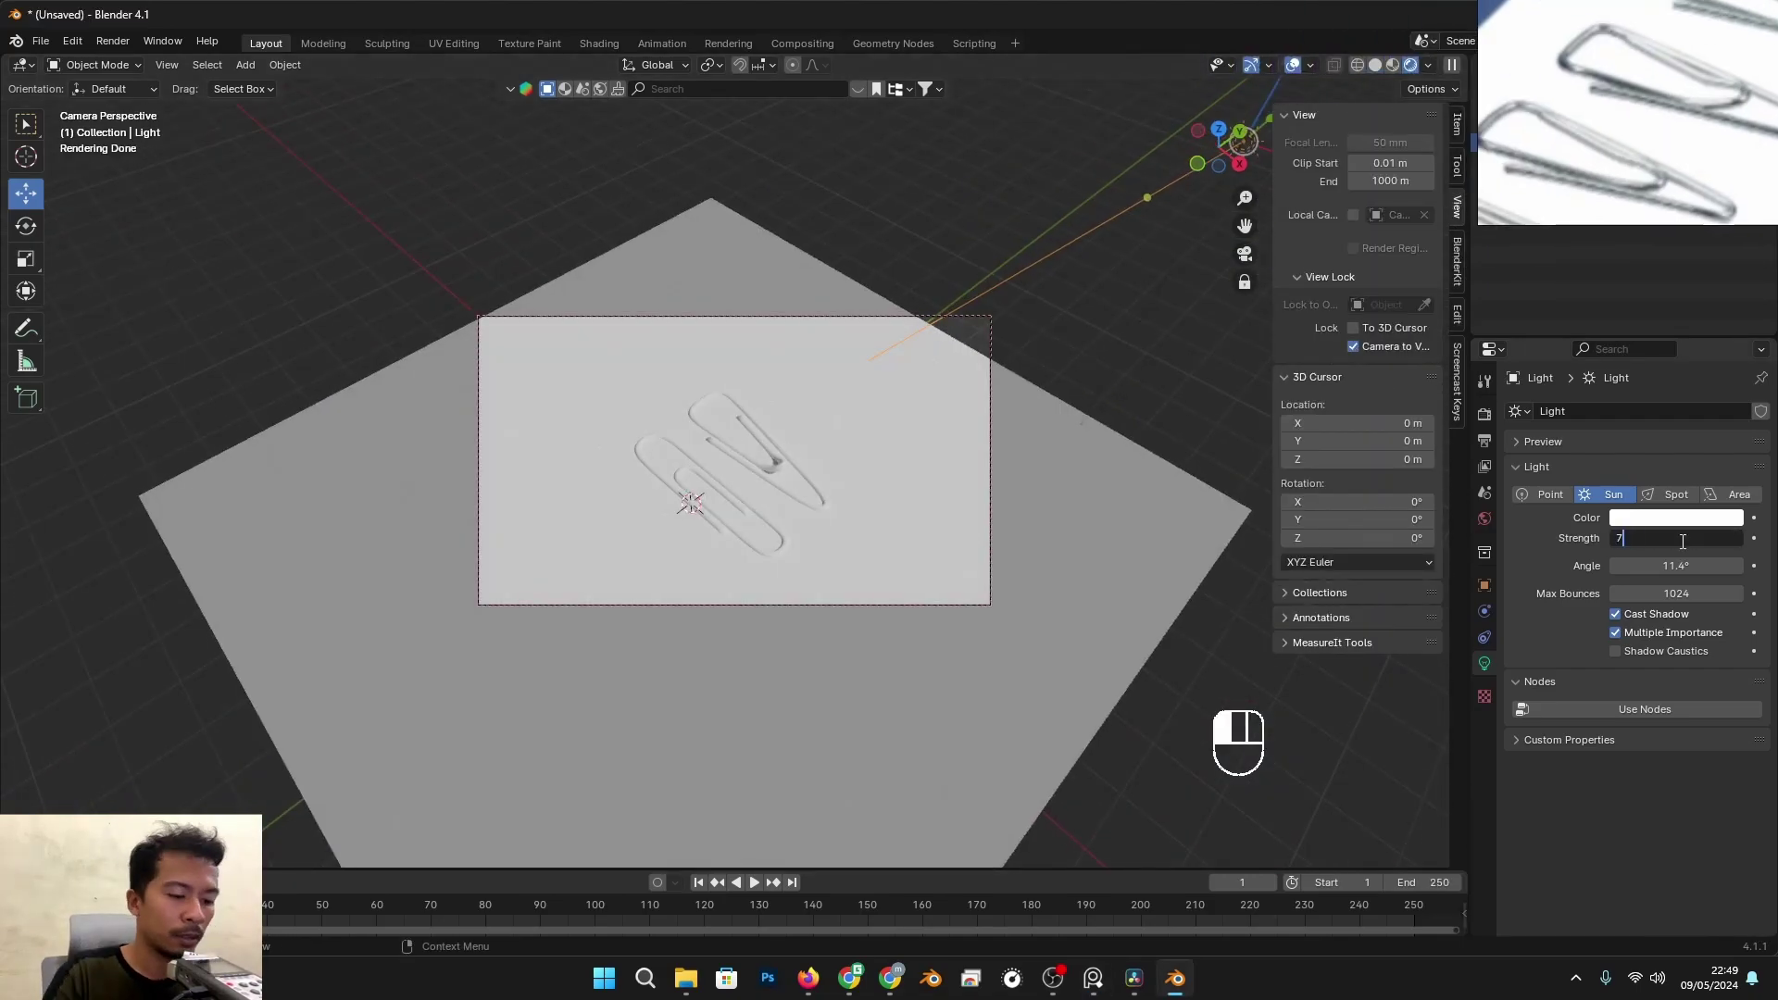
Step: Give the ground plane a new material and darken its base color to a mid grey
click(998, 459)
click(1484, 740)
click(1645, 490)
click(1684, 606)
drag(1726, 352, 1726, 399)
middle_drag(869, 508, 978, 476)
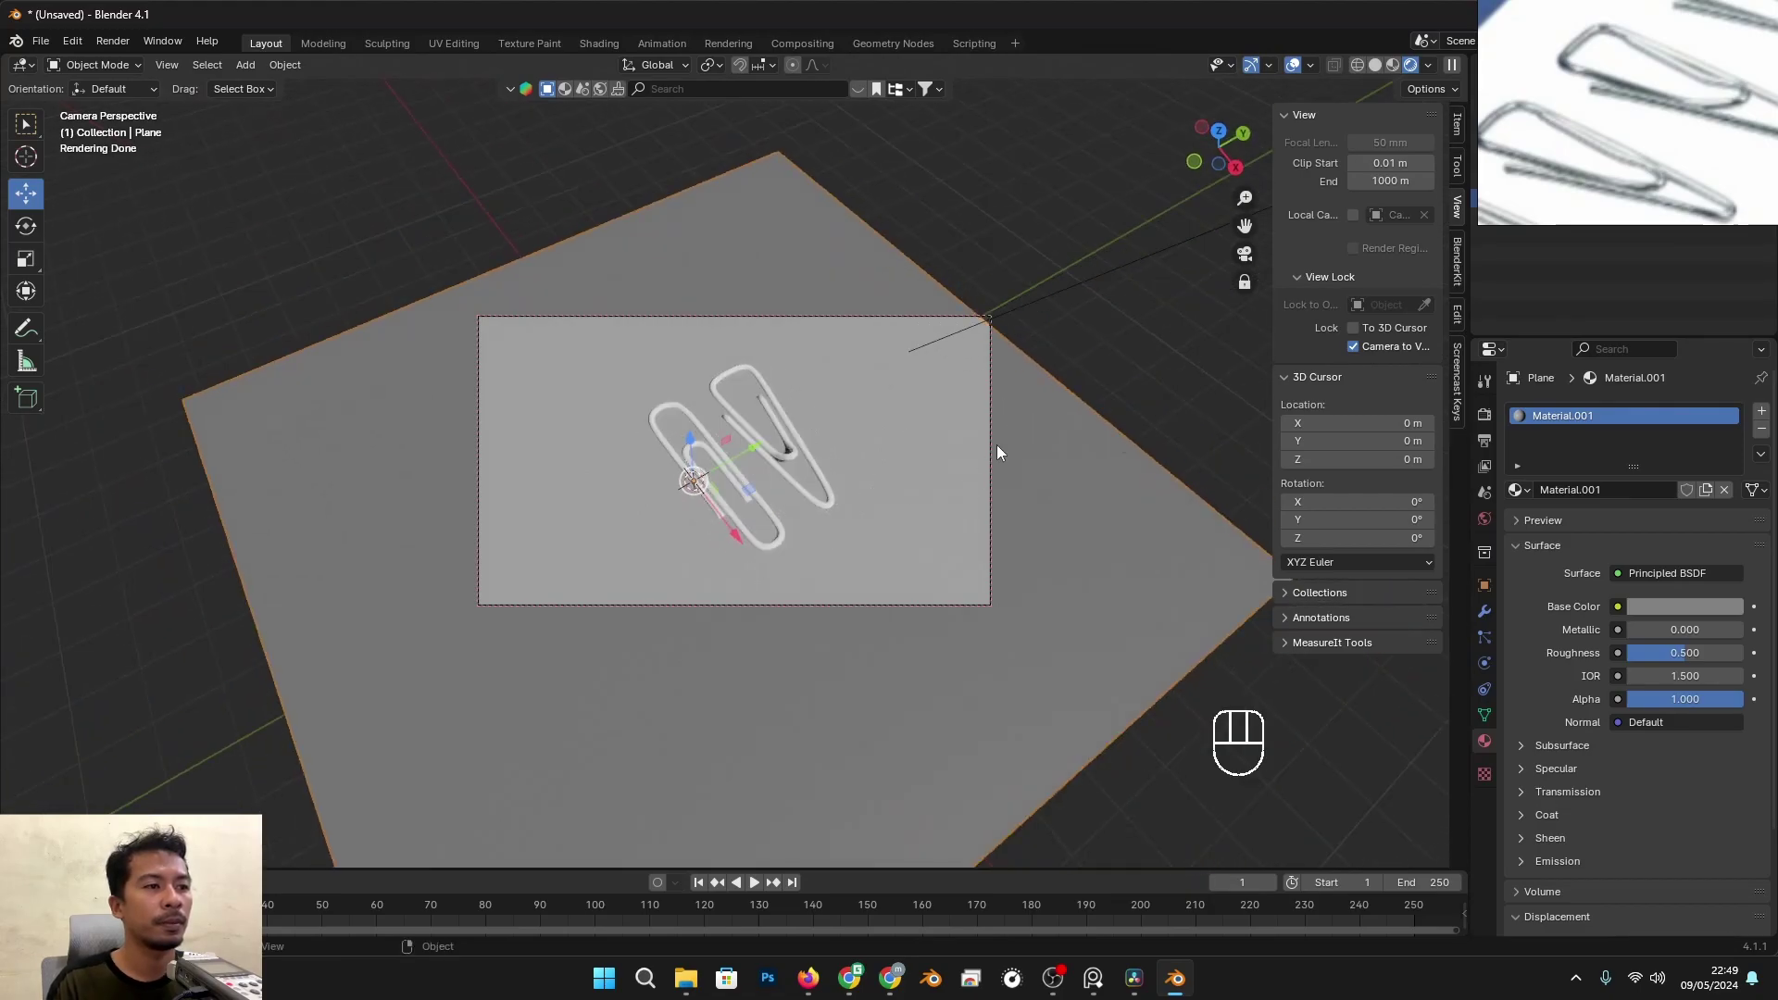
Step: Unlock the camera from the view and rotate the sun light to change its direction over the clips
click(974, 330)
click(1352, 346)
middle_drag(1129, 416, 982, 527)
scroll(963, 537, up, 2)
key(r)
click(780, 611)
Step: Return to the camera, lock it to the view again and reframe it closer on the two paper clips
key(KP_0)
click(1353, 347)
middle_drag(1203, 502, 964, 516)
scroll(1630, 174, down, 2)
middle_drag(1630, 174, 1636, 184)
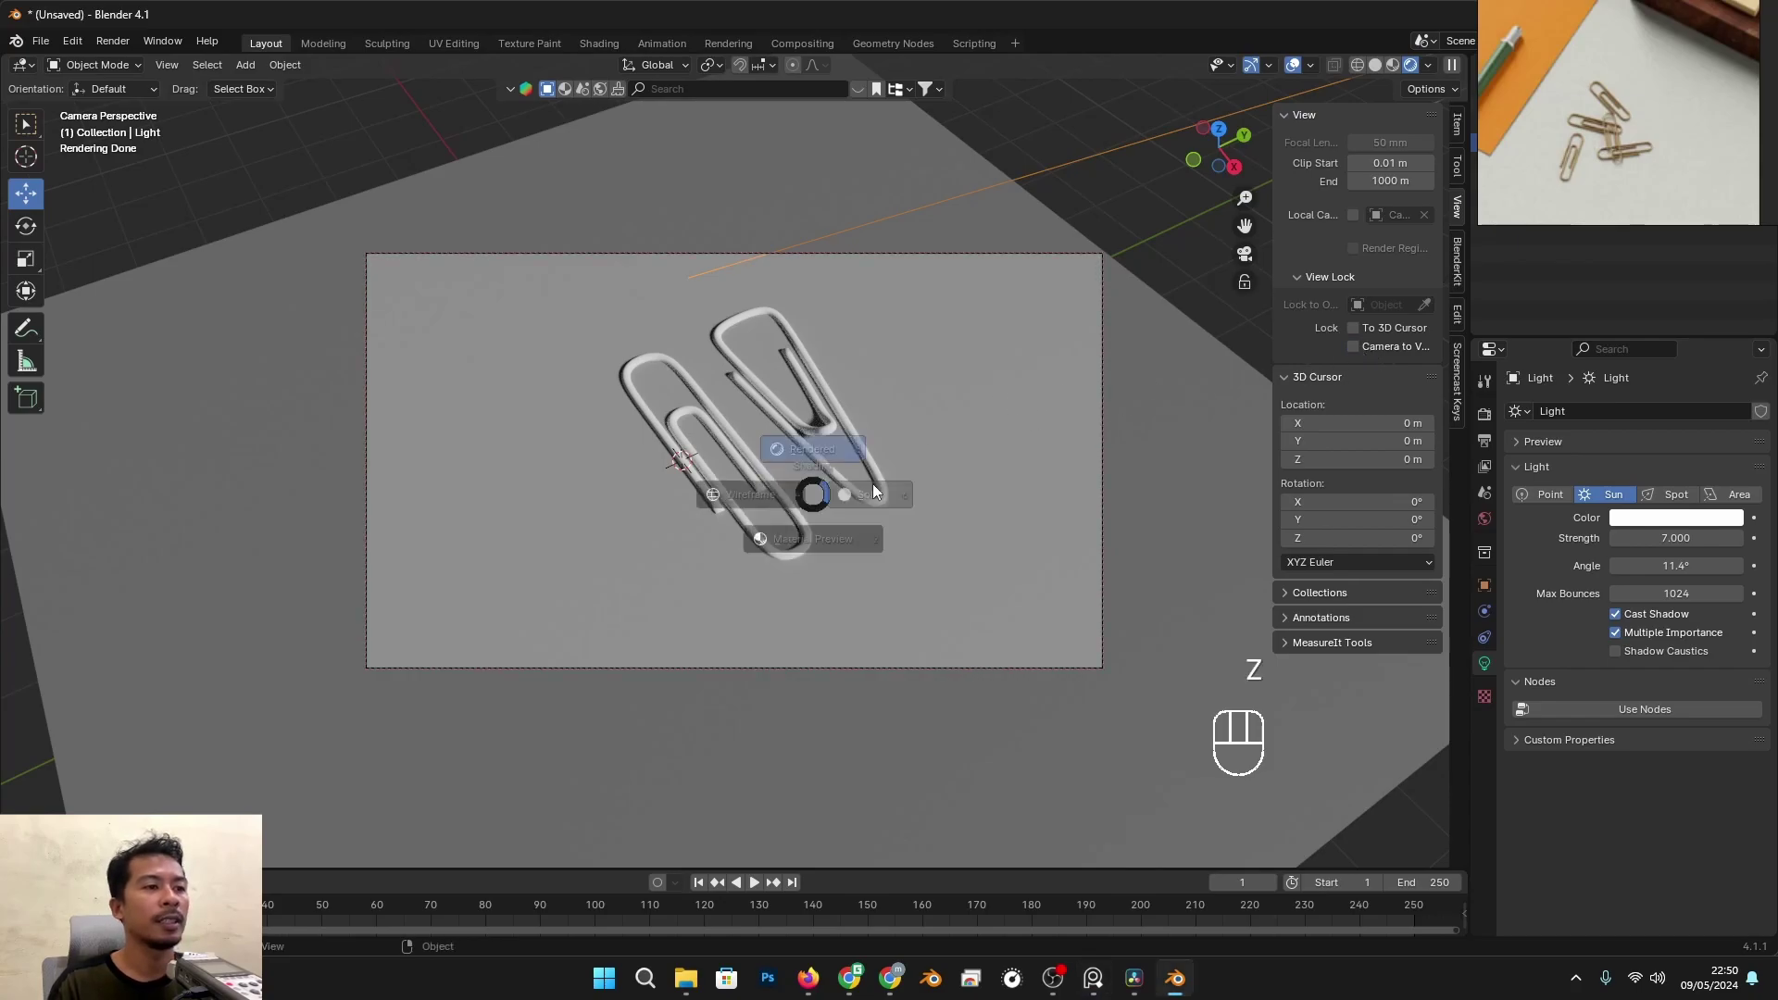
Step: Switch to solid shading and open the rounded clip in Edit Mode with X-ray enabled
click(981, 496)
alt+middle_click(985, 506)
middle_drag(885, 613, 831, 569)
click(831, 568)
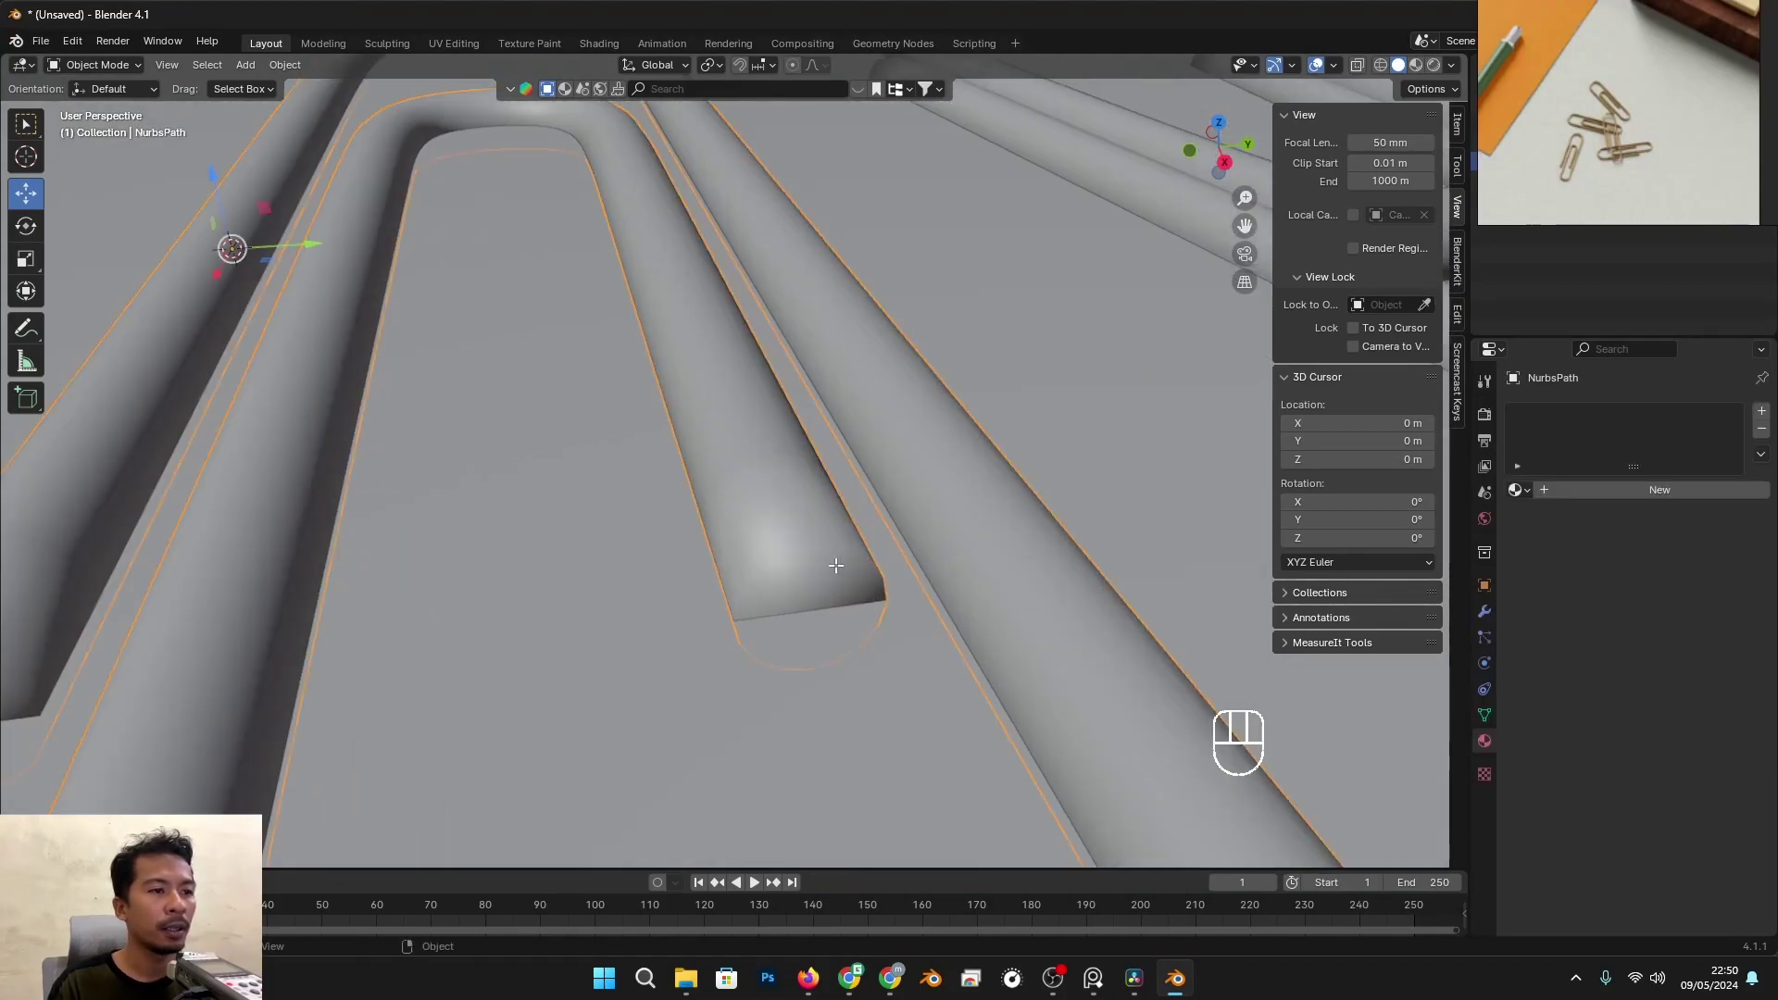
key(Tab)
key(alt+z)
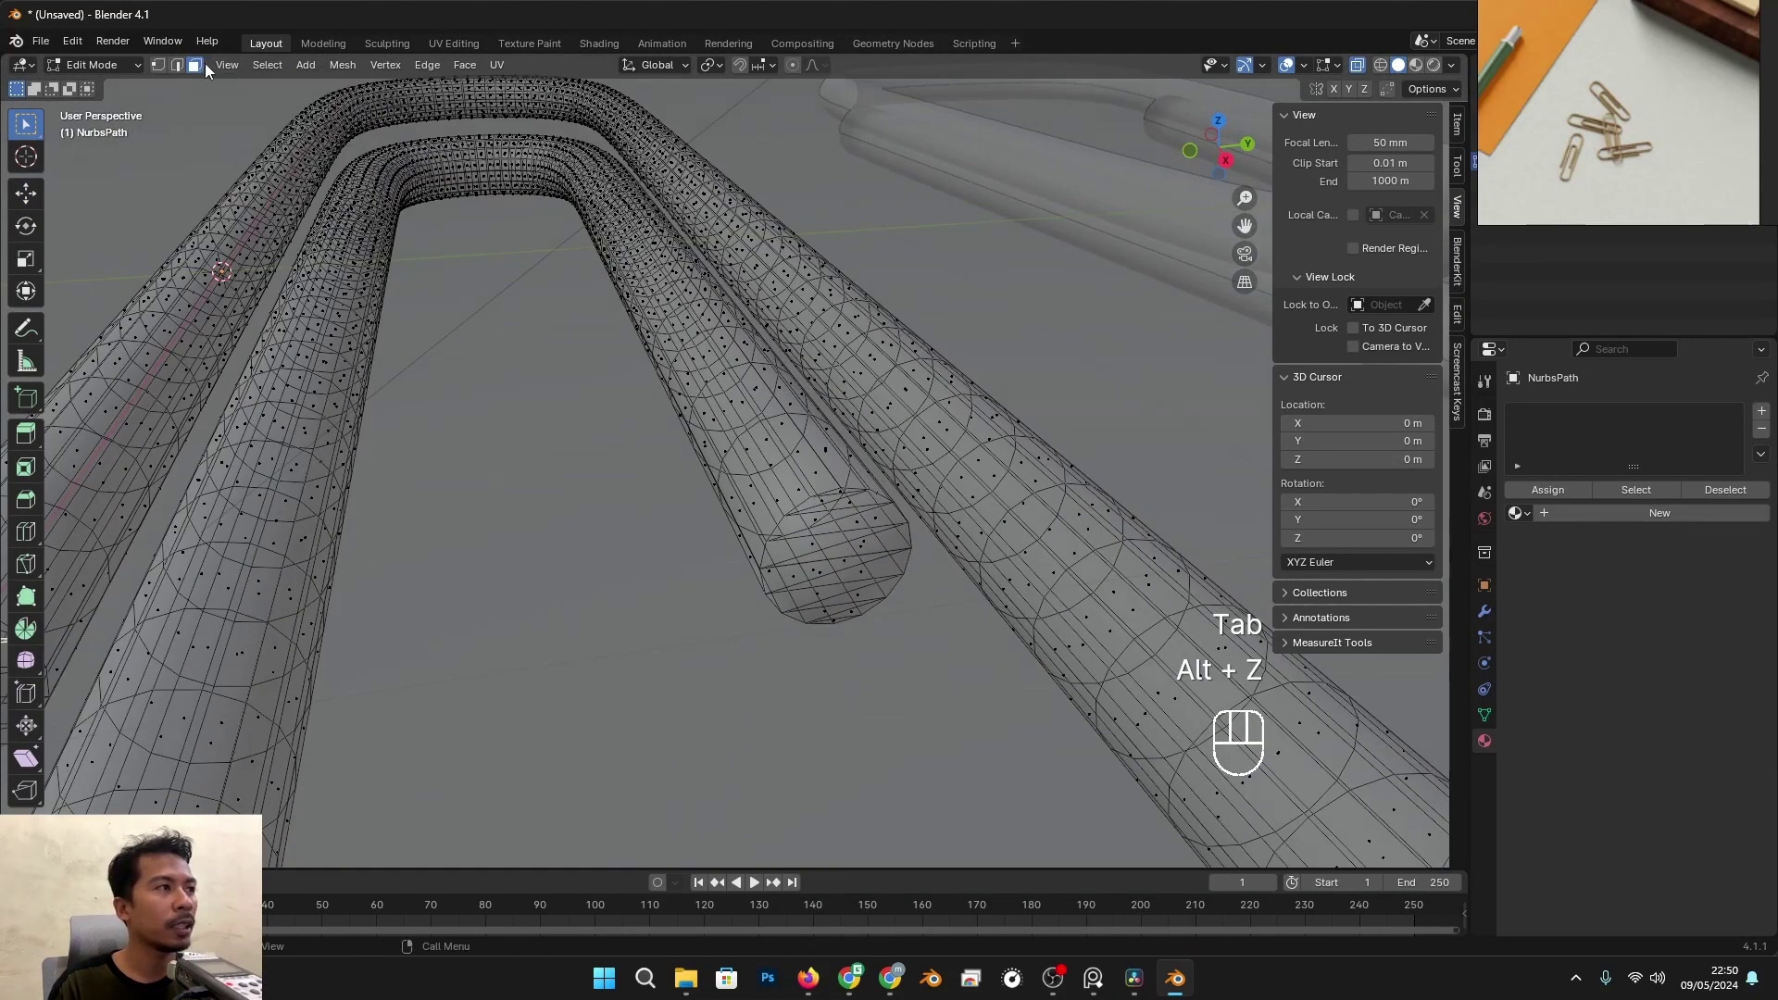
middle_drag(802, 503, 911, 594)
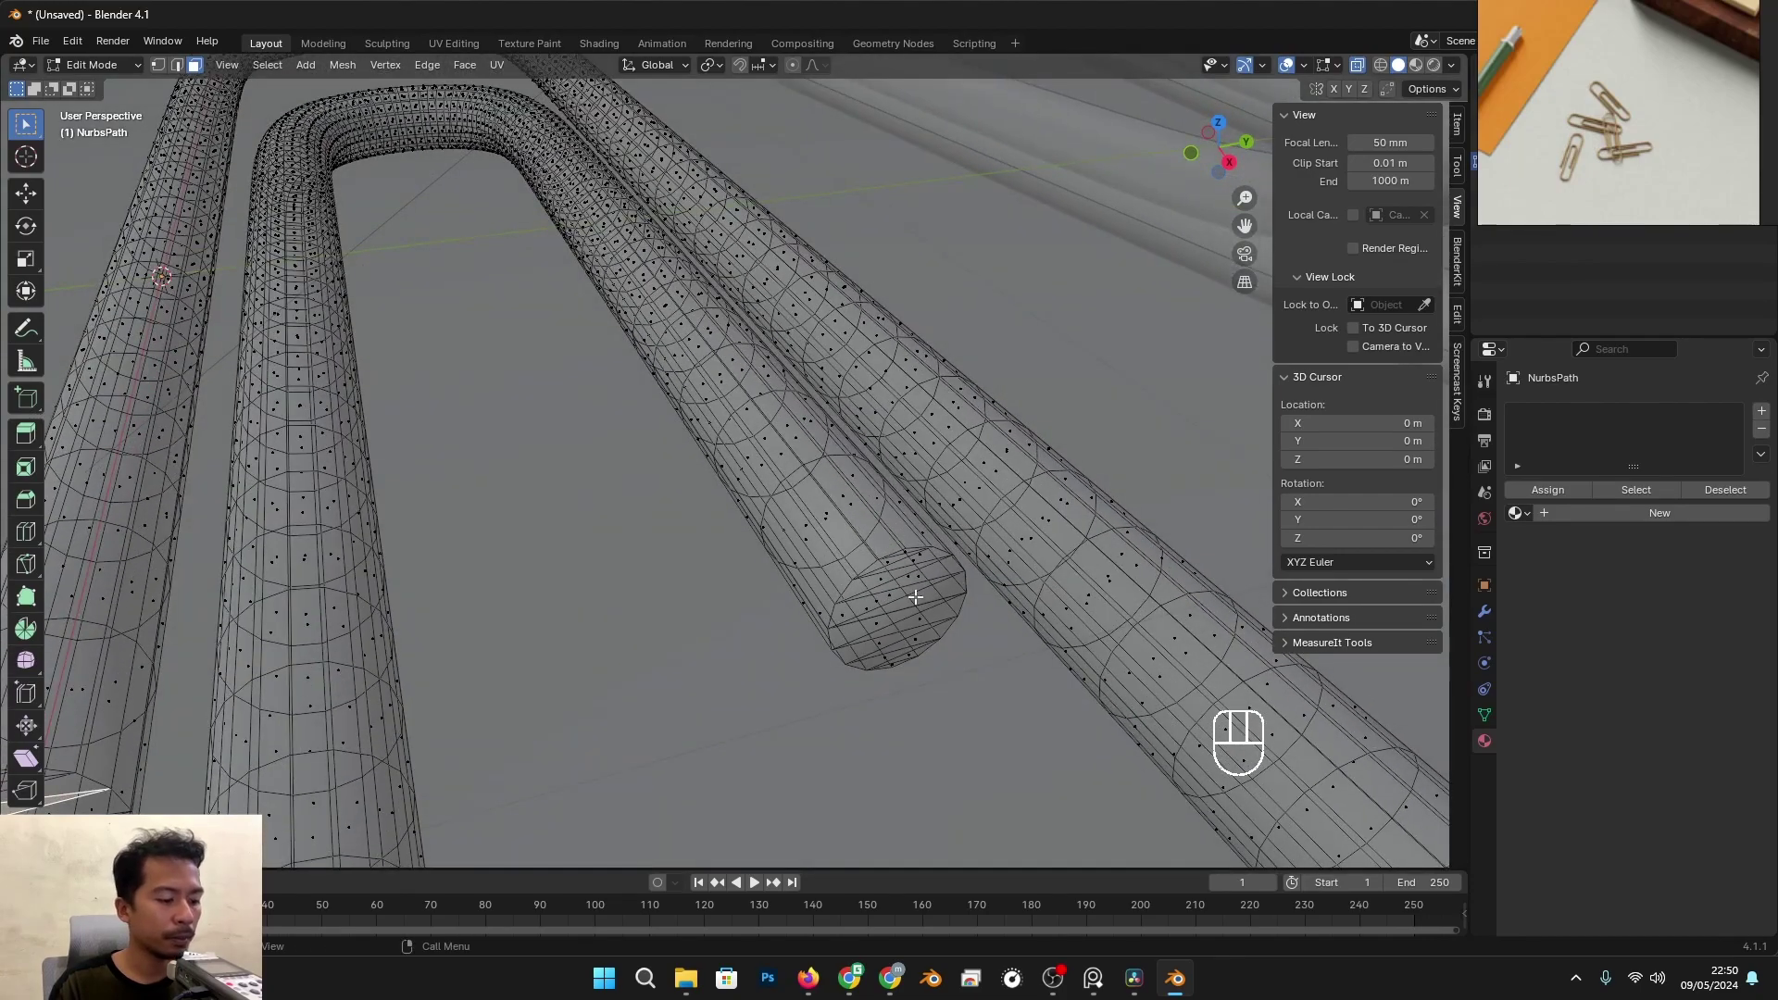
Step: Select all end-cap faces at both leg ends of the rounded clip and turn off X-ray
drag(912, 579, 892, 658)
right_click(892, 659)
mouse_move(891, 658)
middle_down()
mouse_move(981, 663)
mouse_move(923, 666)
mouse_move(973, 690)
middle_up()
key(alt+z)
key(alt+z)
click(946, 666)
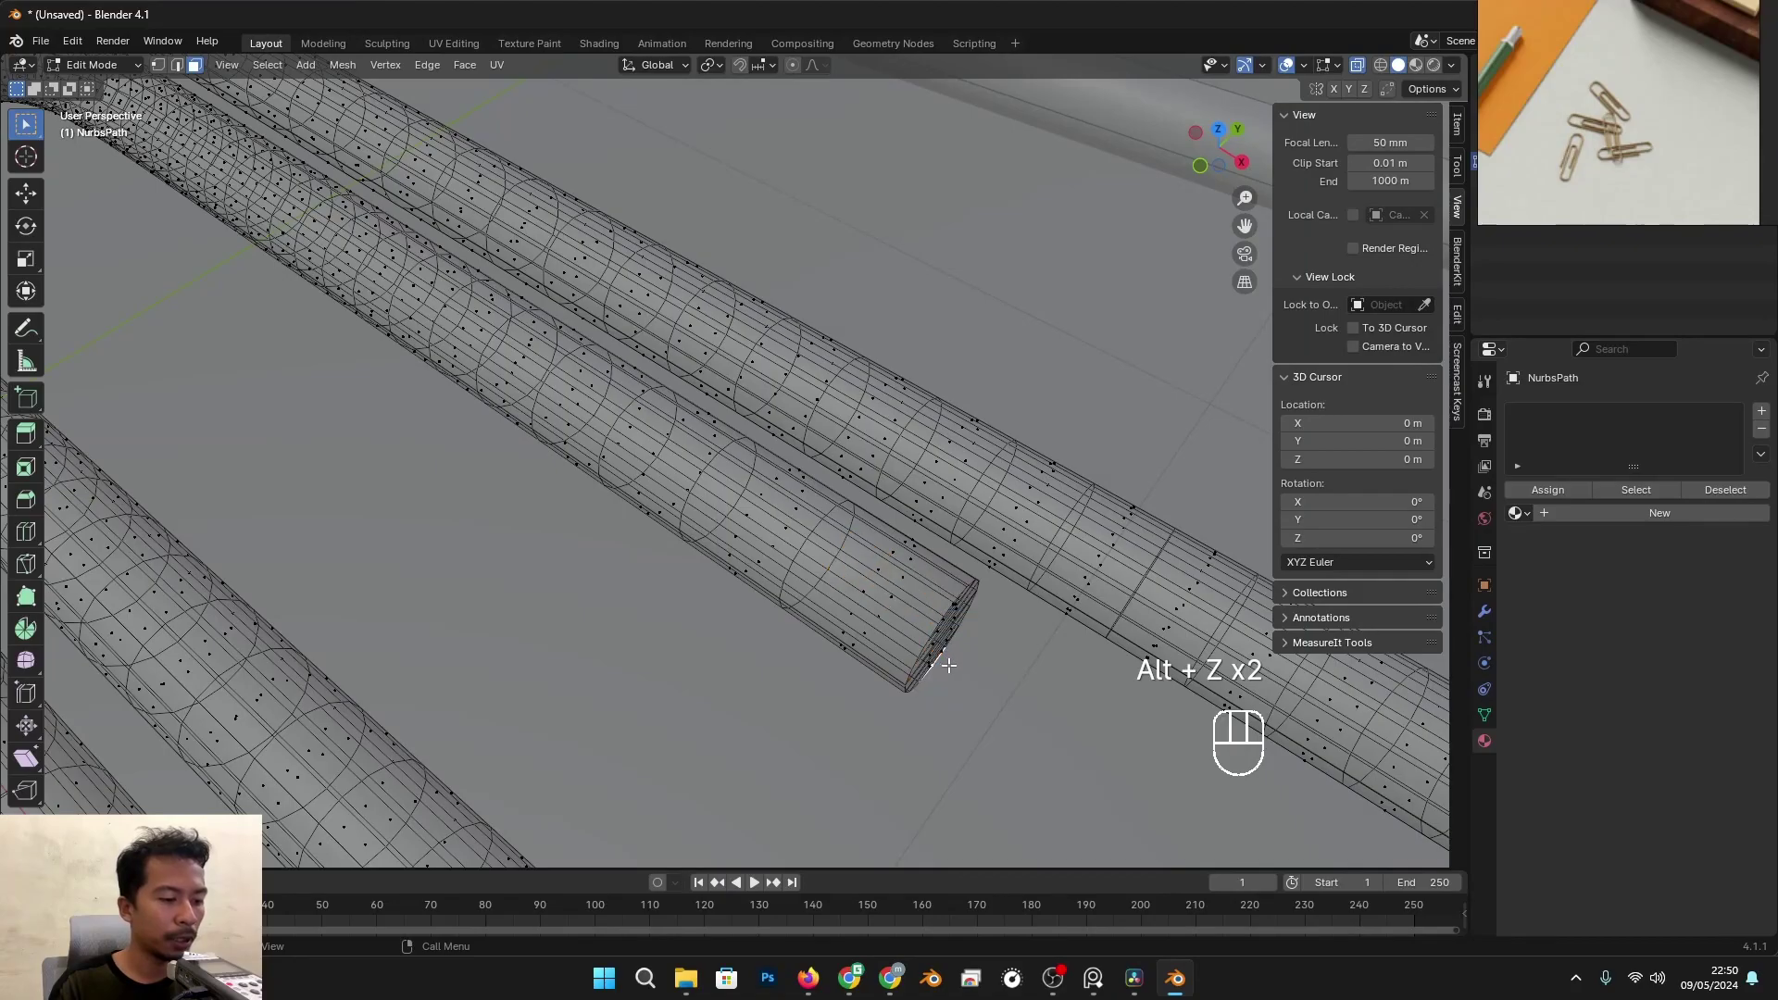
key(c)
right_click(969, 593)
scroll(861, 643, down, 2)
middle_drag(809, 671, 802, 626)
middle_drag(804, 743, 809, 587)
key(alt+z)
Step: Raise the rounded clip about 0.08 m along the Z axis so it rests above the plane
key(Tab)
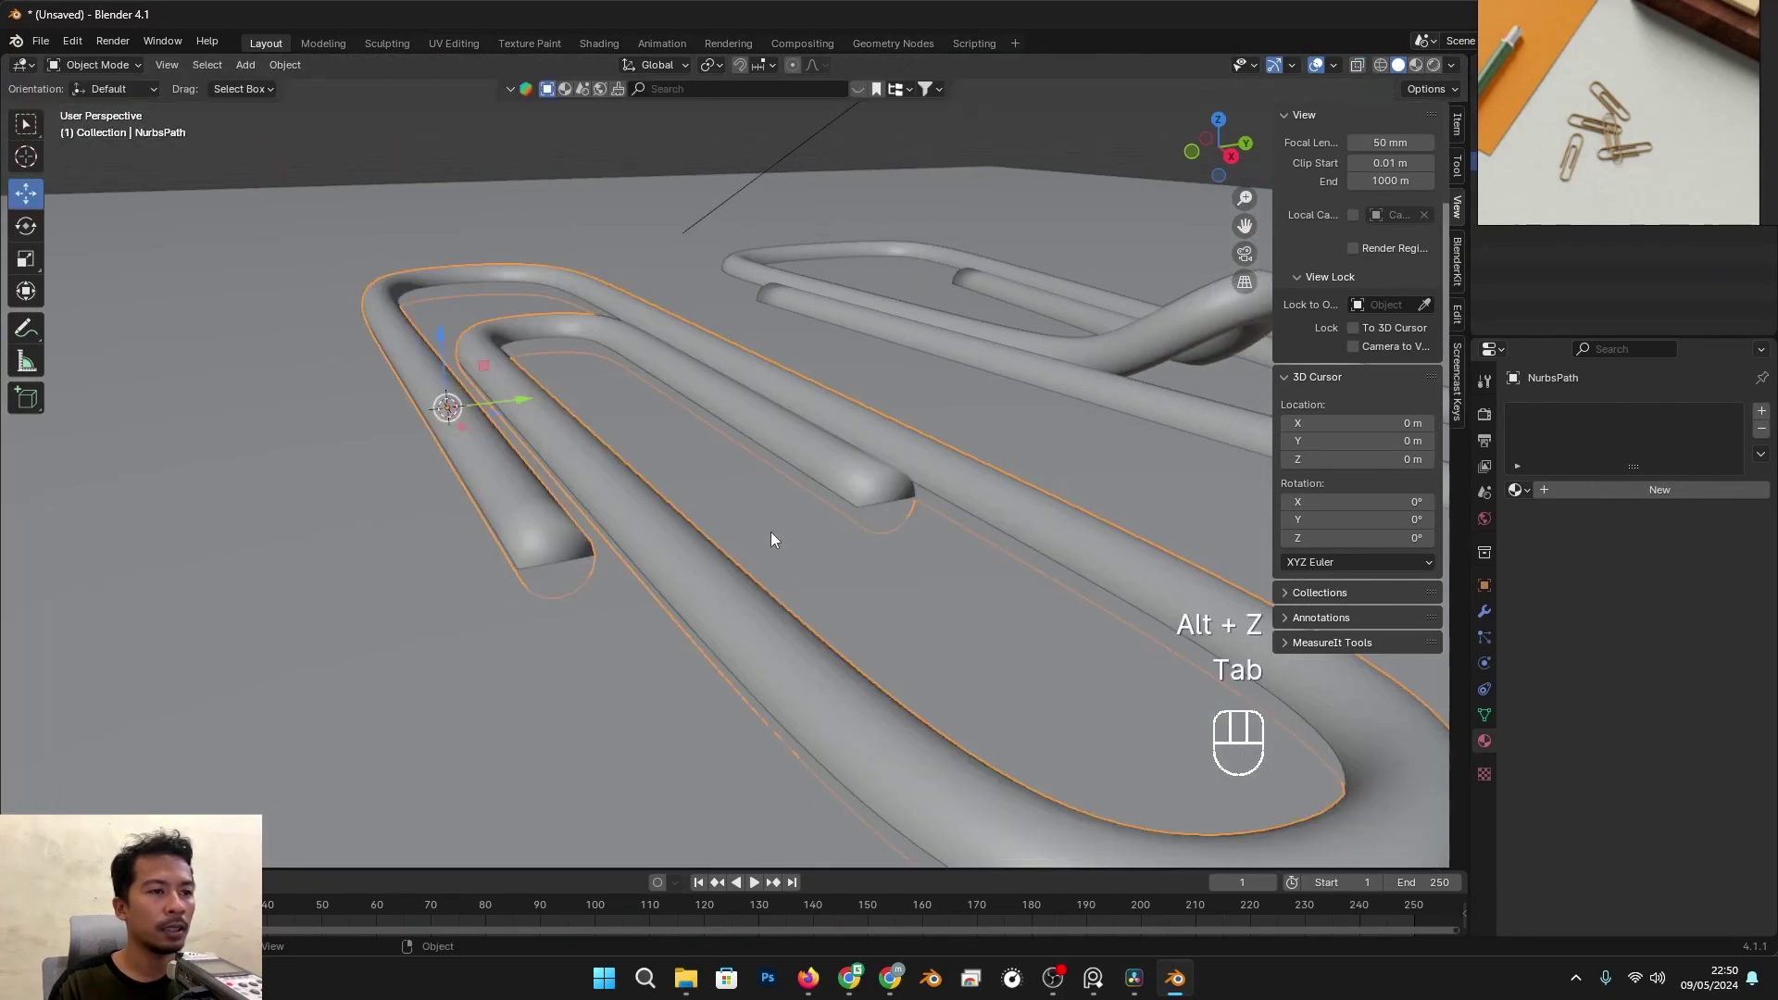
key(g)
key(z)
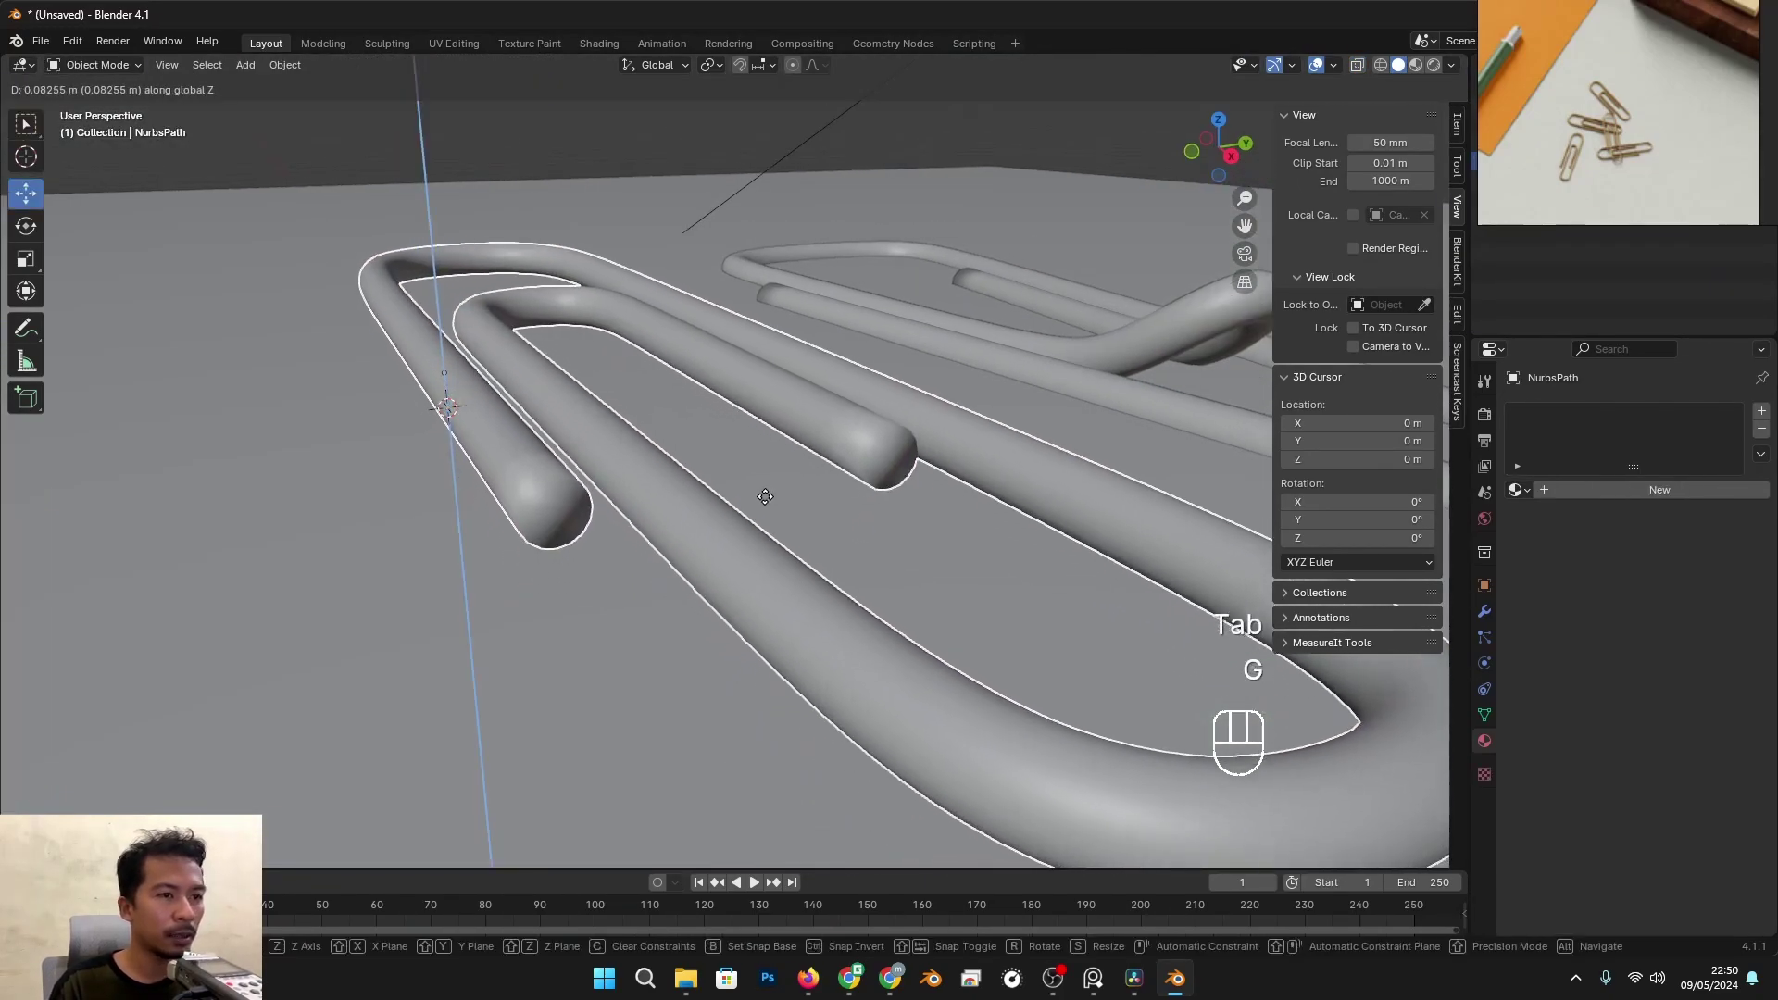
click(773, 505)
Step: Apply flat shading to the rounded clip's selected end-cap faces and return to Object Mode
key(Tab)
right_click(786, 508)
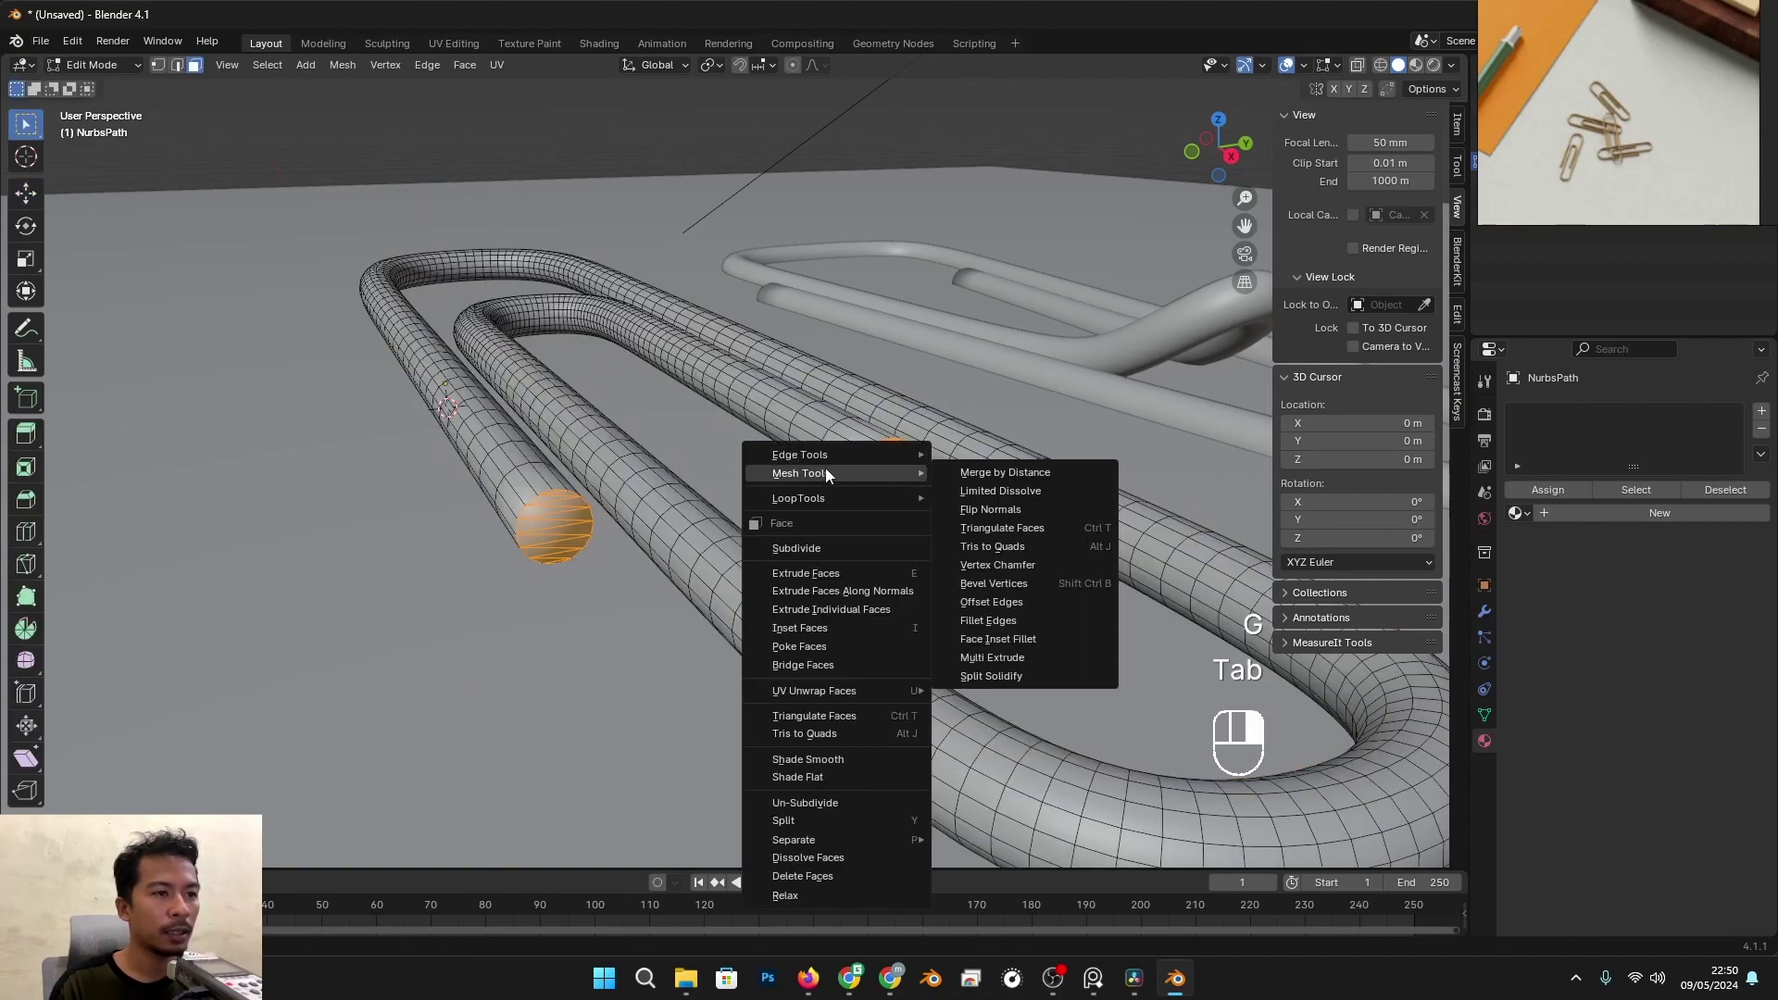
key(Escape)
right_click(897, 479)
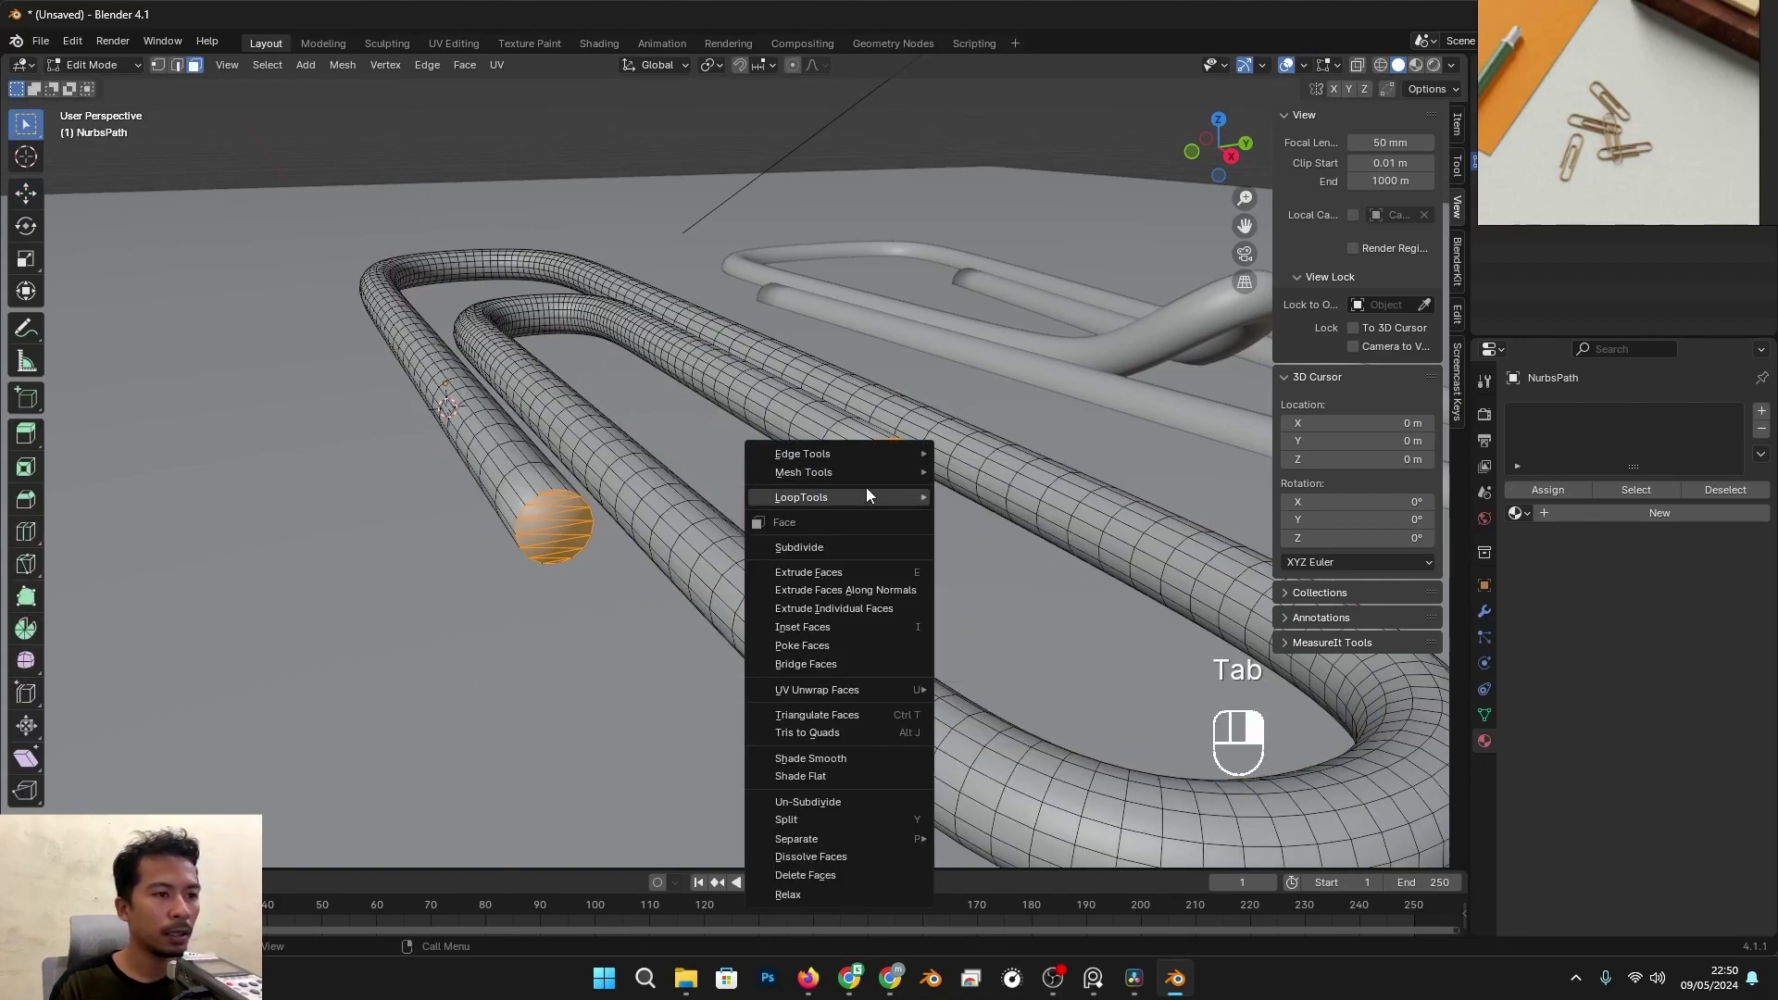
mouse_move(813, 457)
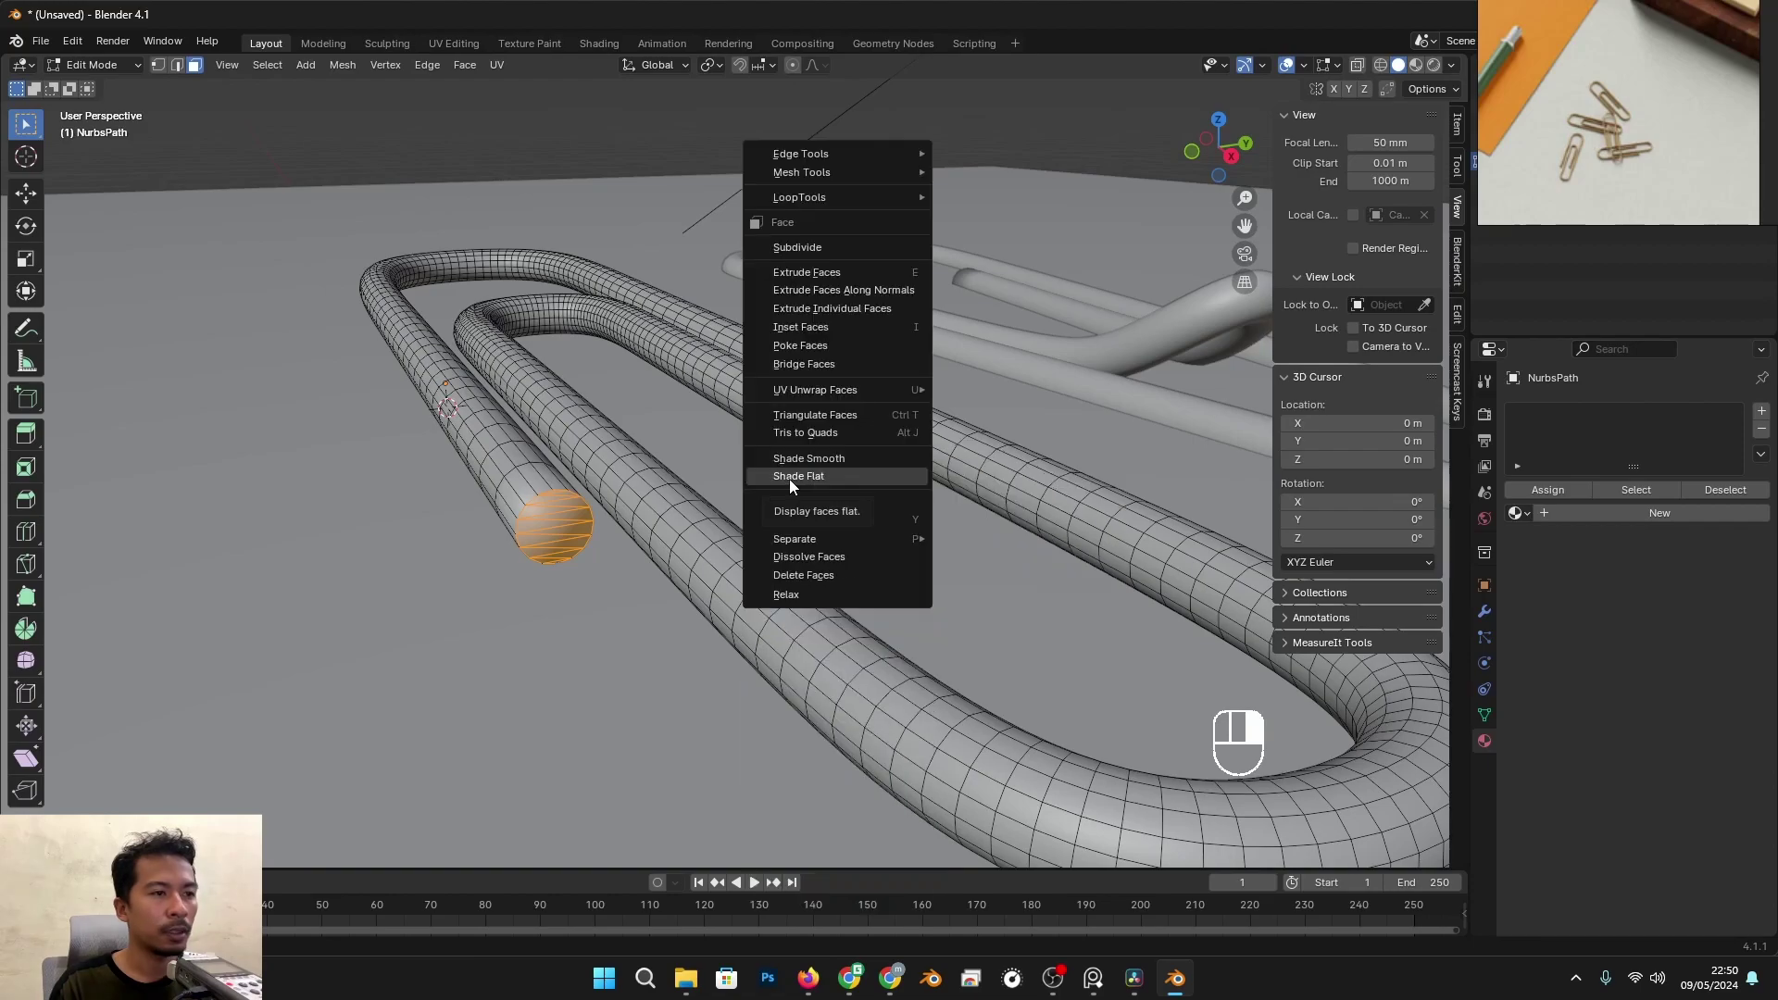
click(788, 479)
key(Tab)
Step: Select the triangular paper clip and raise it slightly along the Z axis above the plane
alt+middle_drag(974, 470, 595, 538)
click(623, 548)
drag(689, 432, 691, 400)
Step: Apply flat shading to the triangular clip's end-cap faces at both leg ends and return to Object Mode
middle_drag(724, 428, 853, 658)
key(Tab)
key(alt+z)
click(671, 654)
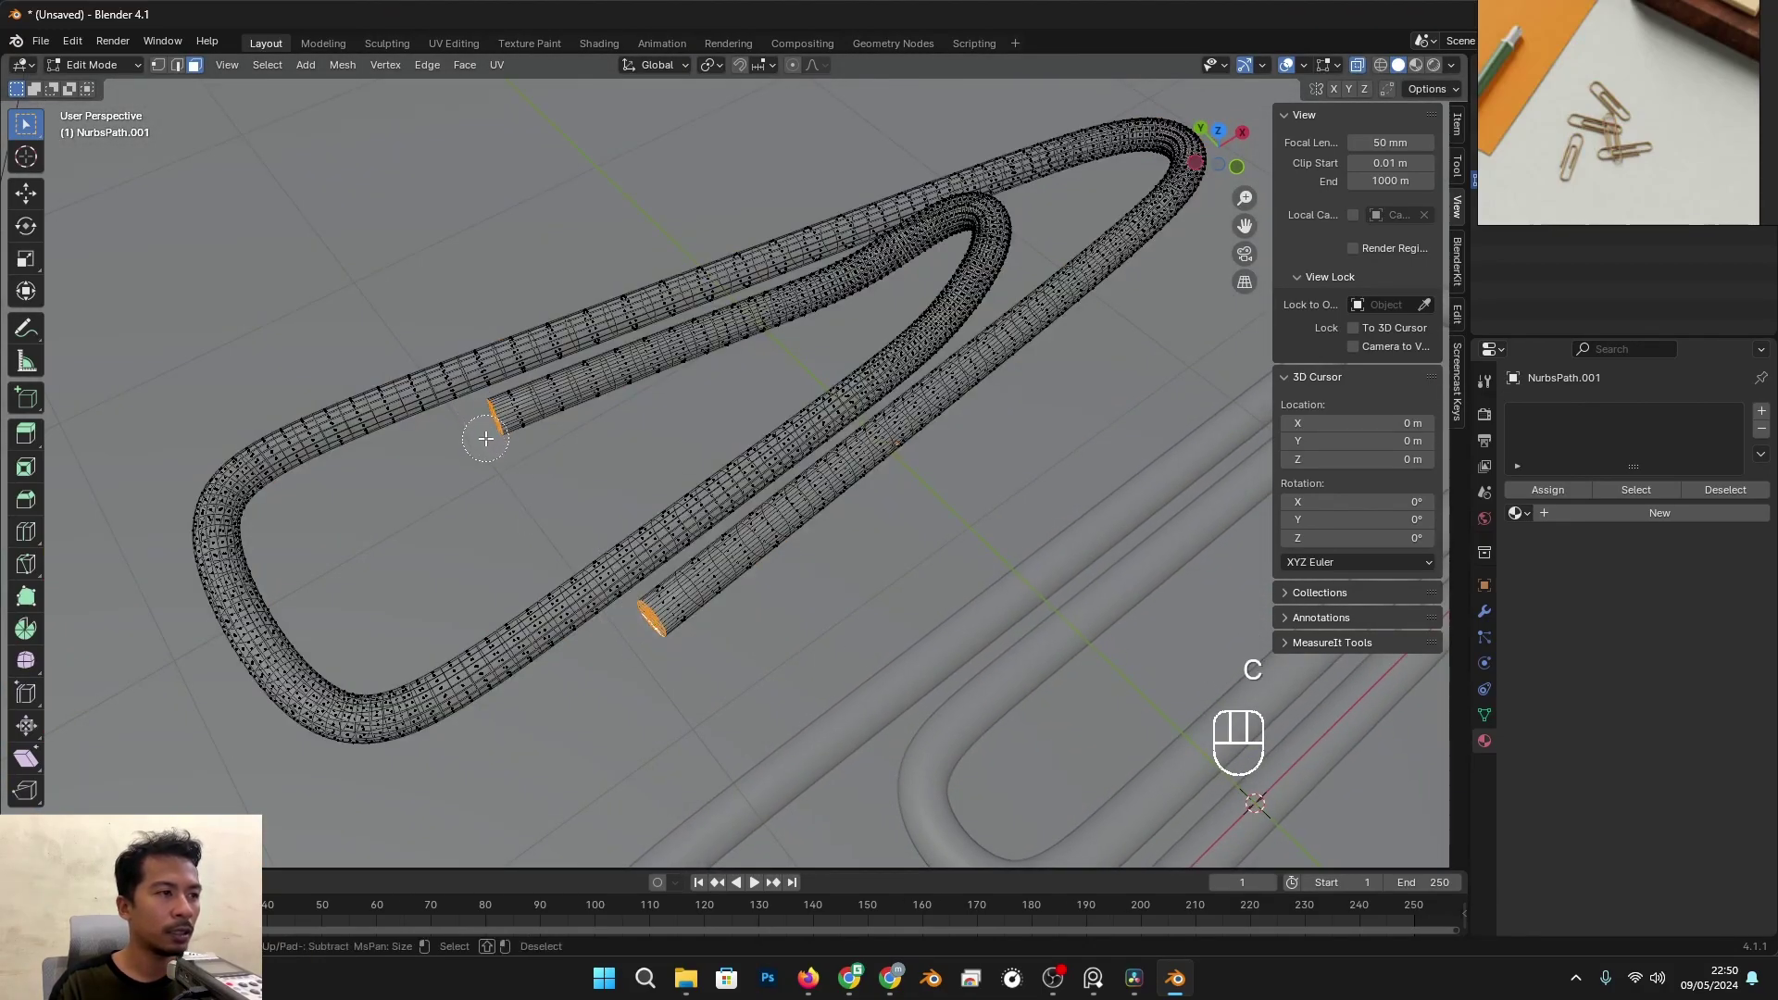
alt+middle_drag(553, 583, 659, 522)
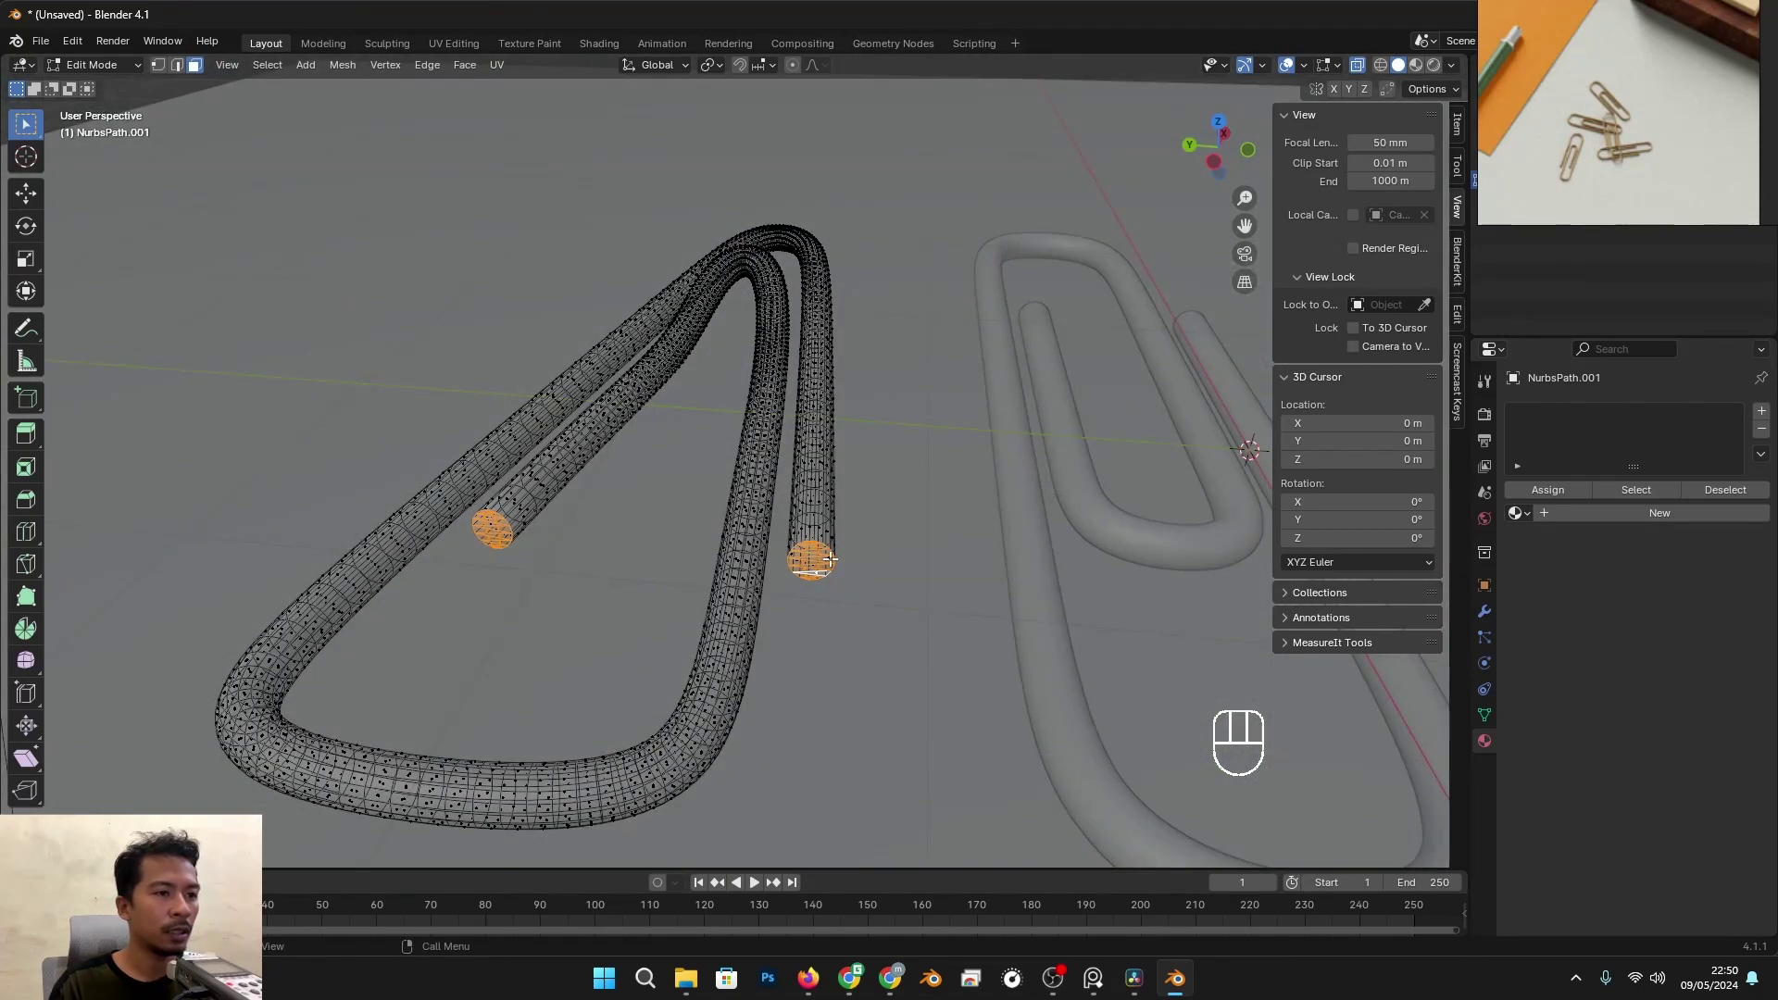
right_click(830, 558)
click(732, 559)
middle_drag(733, 558, 833, 593)
key(alt+z)
key(Tab)
Step: Fine-tune the rounded clip's height to about 0.068 m on the Z axis so it rests on the plane
alt+middle_drag(794, 367, 746, 407)
scroll(709, 358, up, 4)
shift+drag(708, 352, 704, 335)
key(ctrl+z)
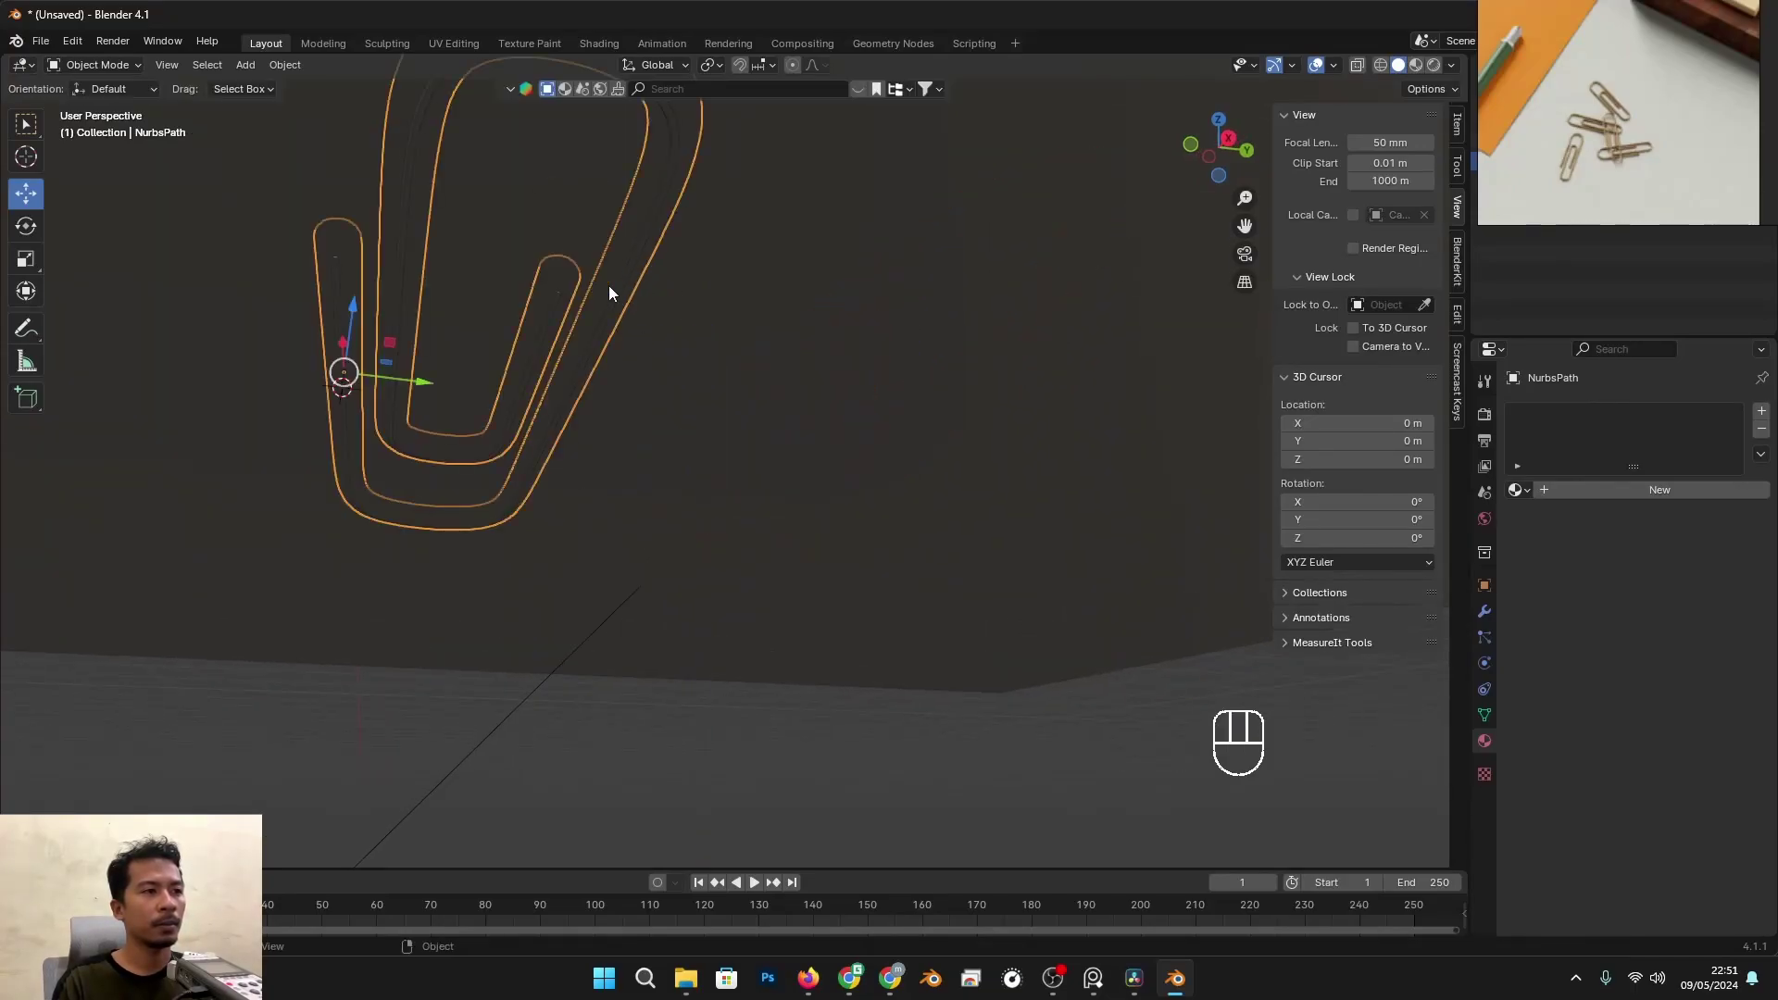
shift+drag(353, 306, 356, 288)
scroll(709, 398, down, 4)
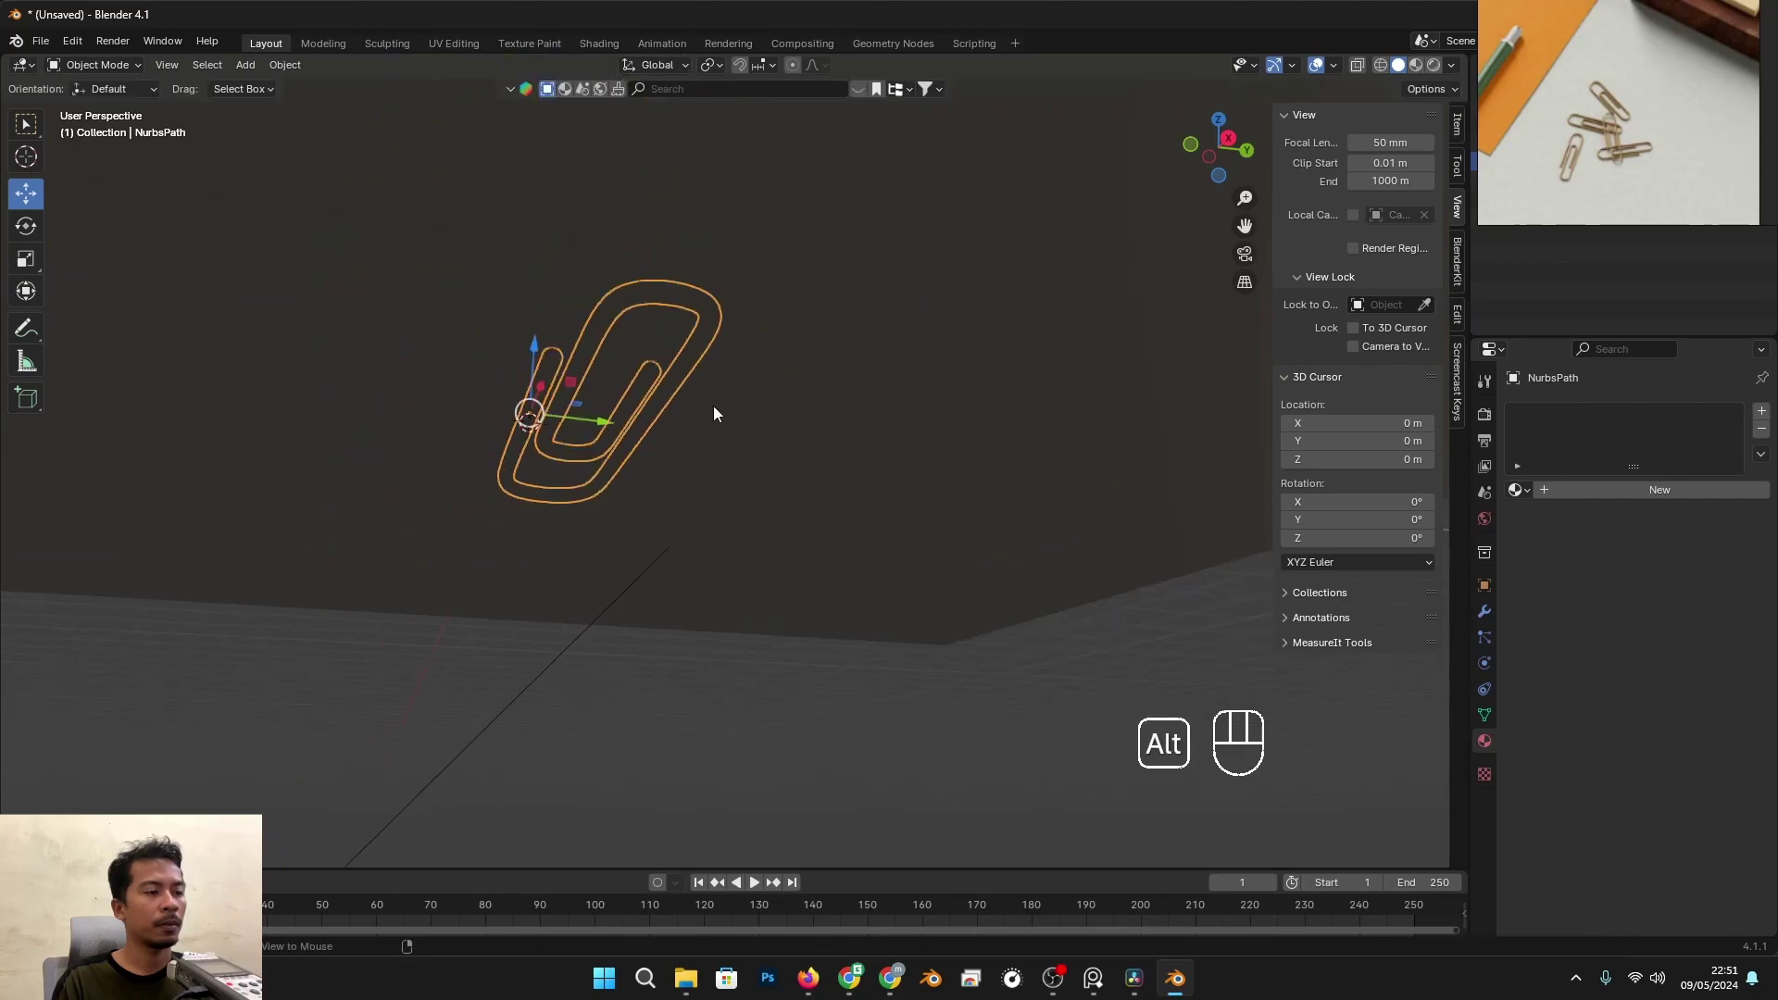
alt+middle_drag(709, 401, 732, 459)
Step: Frame both paper clips through the camera, with rendered shading on and the camera locked to the view
key(KP_0)
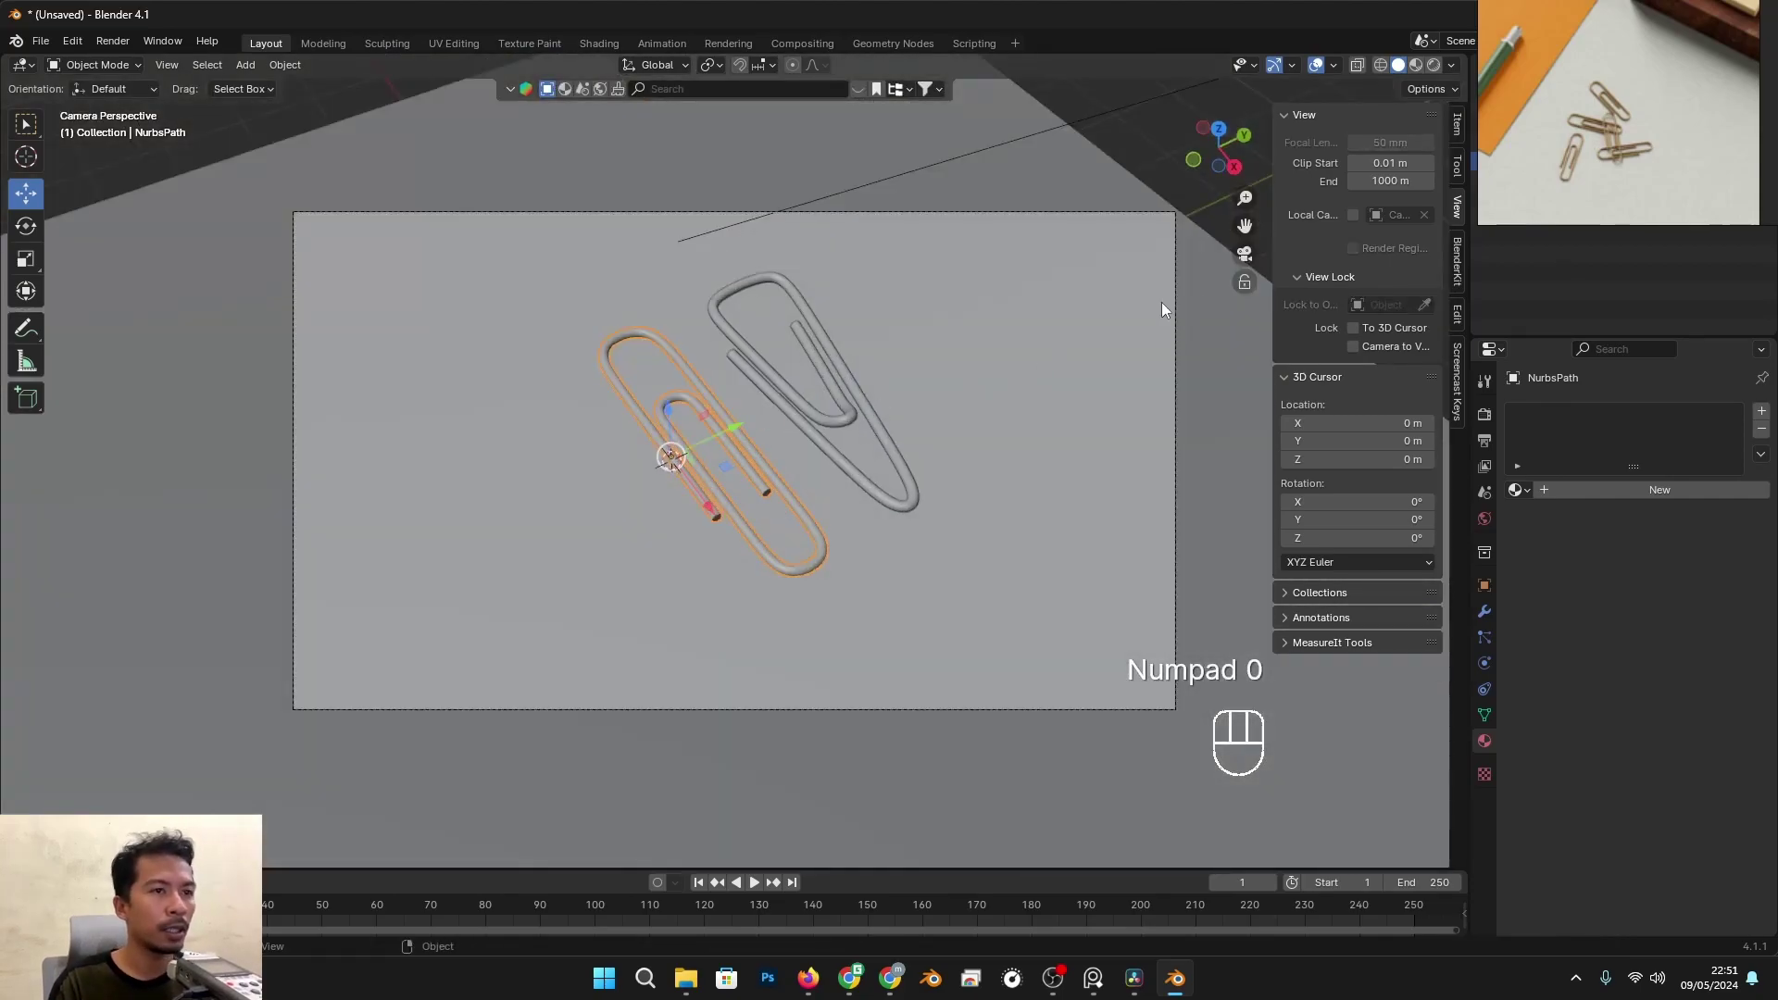
click(1434, 65)
key(KP_0)
click(1353, 347)
middle_drag(834, 417, 797, 371)
Step: Change the world background colour to a light grey
click(1484, 518)
click(1684, 528)
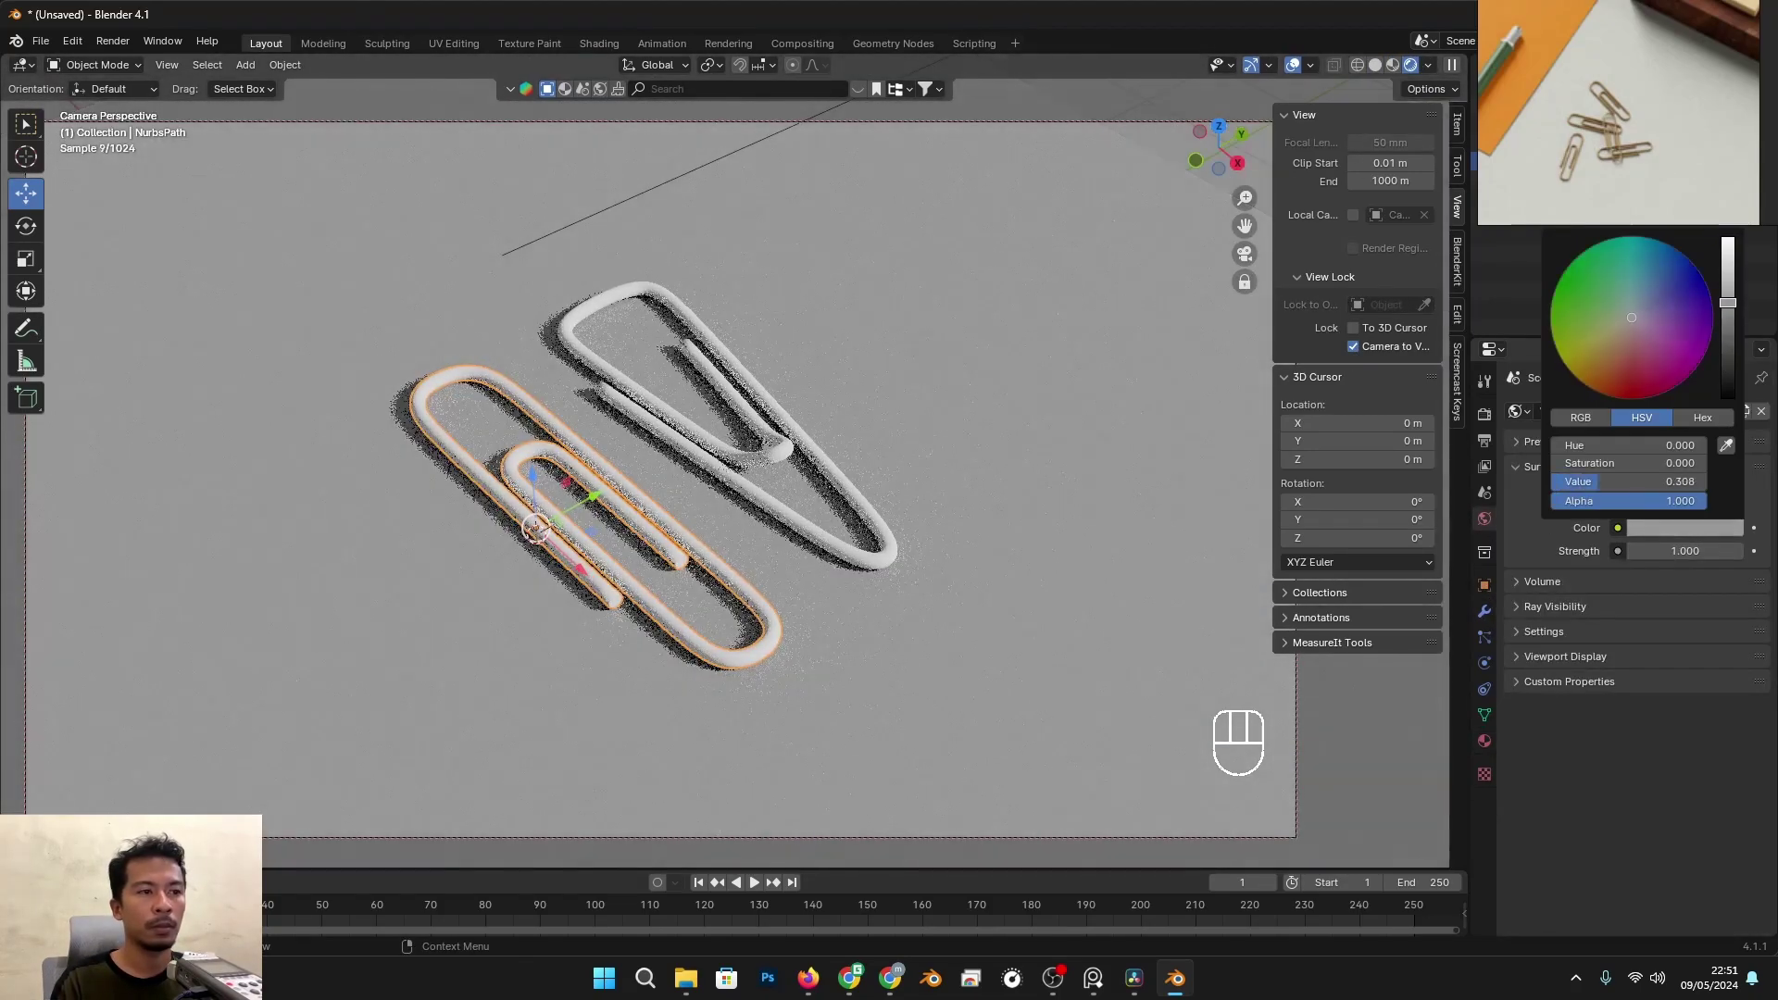
click(1017, 431)
scroll(1016, 431, down, 4)
scroll(1023, 430, down, 3)
scroll(827, 556, up, 2)
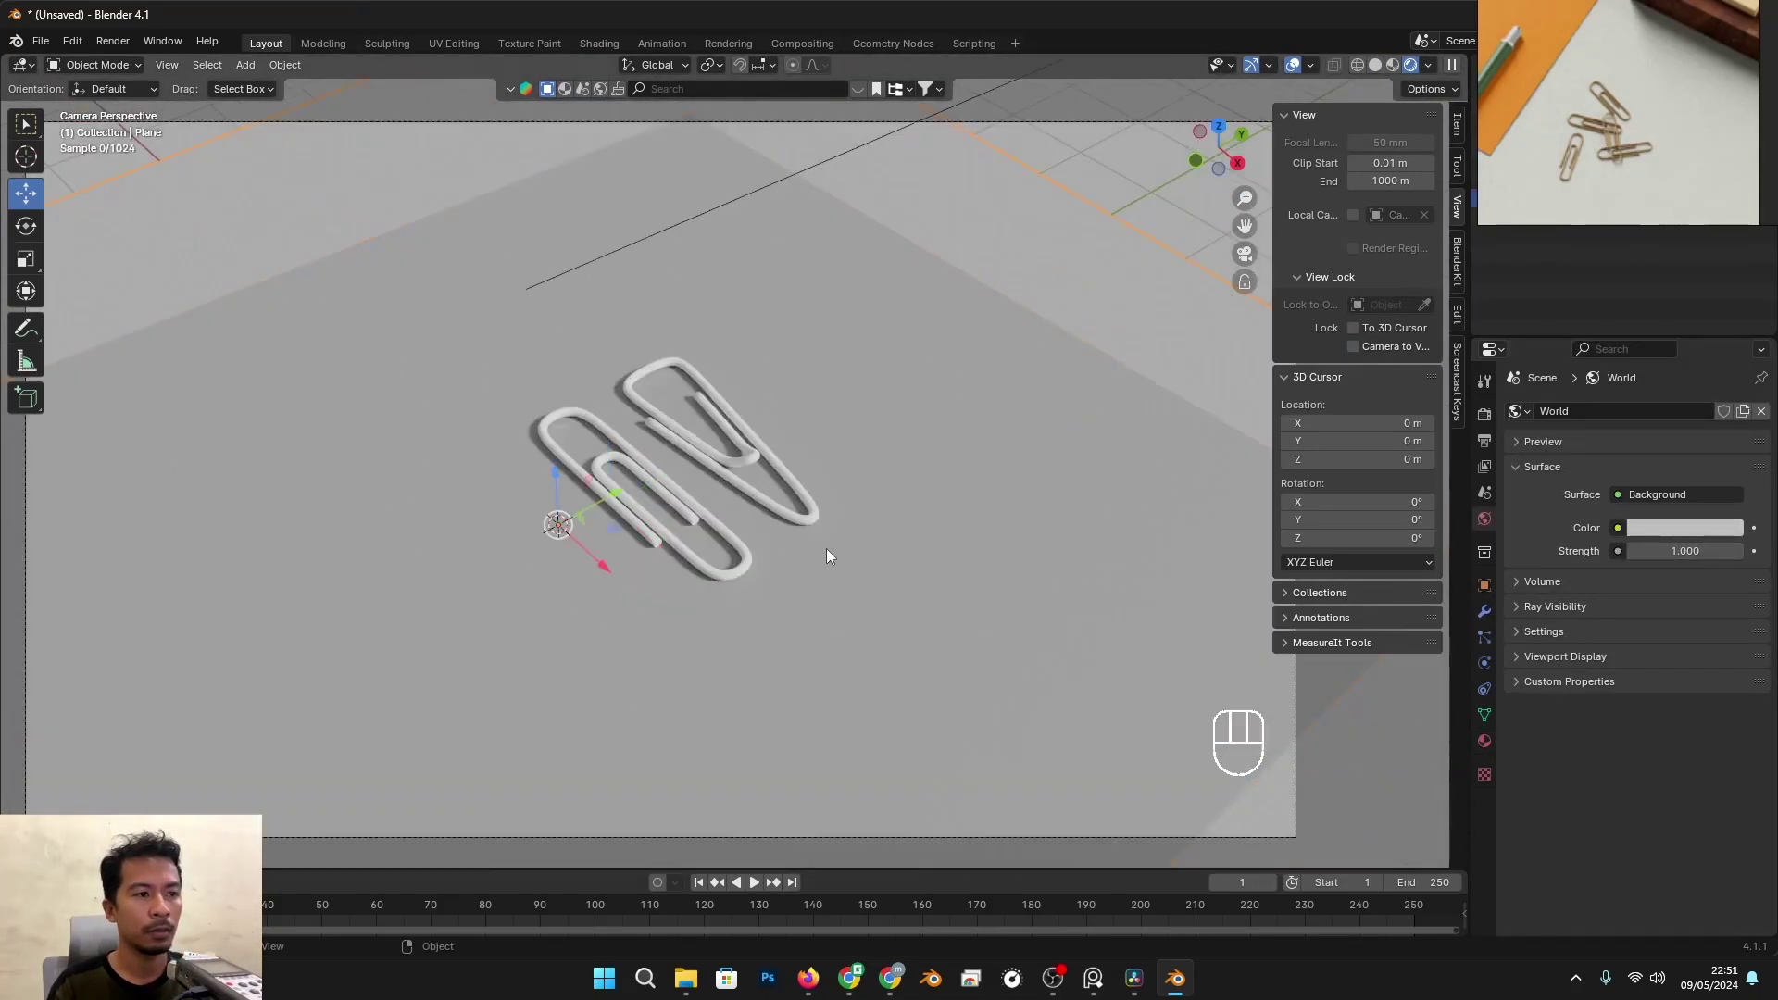
Step: Select the sun light and rotate it to about 50°, 29° and 105° on X, Y and Z
click(659, 513)
shift+middle_drag(659, 514, 639, 473)
scroll(834, 444, down, 4)
click(1108, 113)
scroll(731, 555, up, 2)
key(r)
click(731, 571)
middle_drag(659, 297, 658, 370)
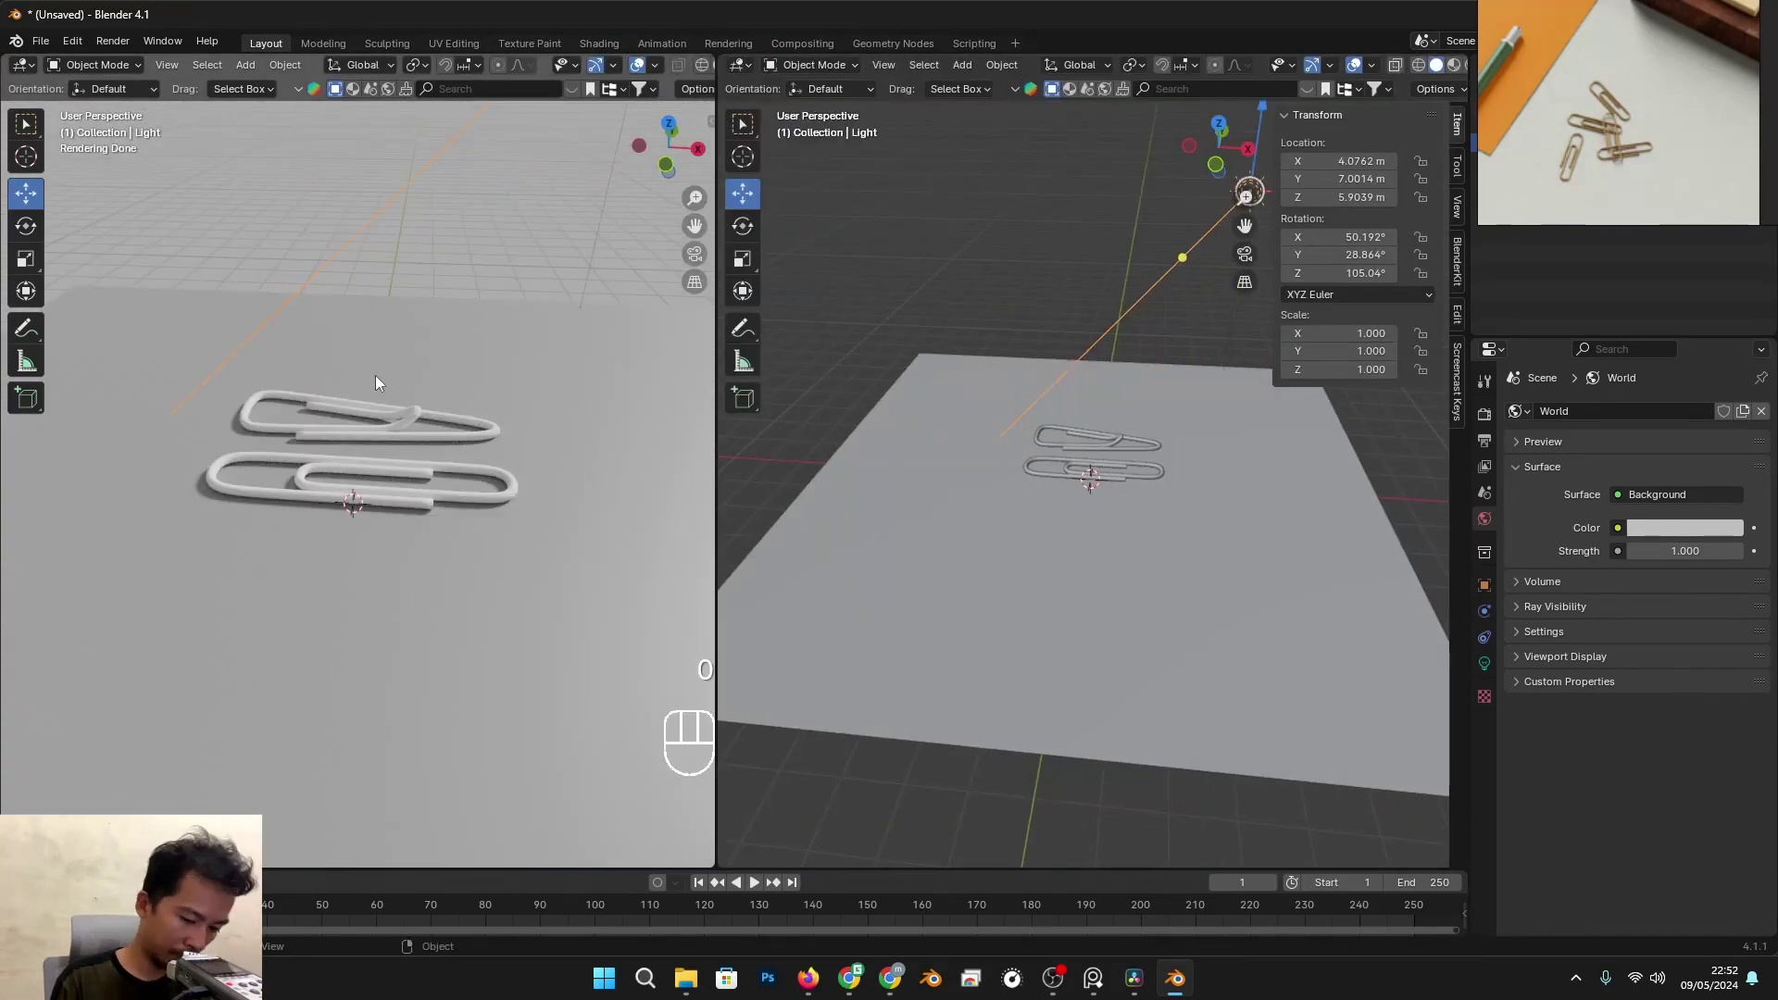
Step: Soften the shadows by setting the sun light's angle to 57.8° while checking them in the rendered camera view
key(KP_0)
scroll(1093, 468, down, 4)
key(r)
right_click(1047, 500)
scroll(417, 398, up, 3)
click(1484, 663)
drag(1619, 568, 1675, 569)
shift+middle_drag(509, 398, 324, 426)
drag(1619, 568, 1595, 569)
Step: Rotate the sun light freely to about -69° on X, 16° on Y and 67° on Z
scroll(1230, 536, down, 3)
middle_drag(1230, 536, 1213, 630)
key(r)
click(1196, 576)
key(r)
key(r)
click(1226, 641)
Step: Scale the ground plane up uniformly to about 22.5 so that it spans 45 m
scroll(412, 444, up, 5)
scroll(413, 445, down, 7)
drag(716, 148, 948, 132)
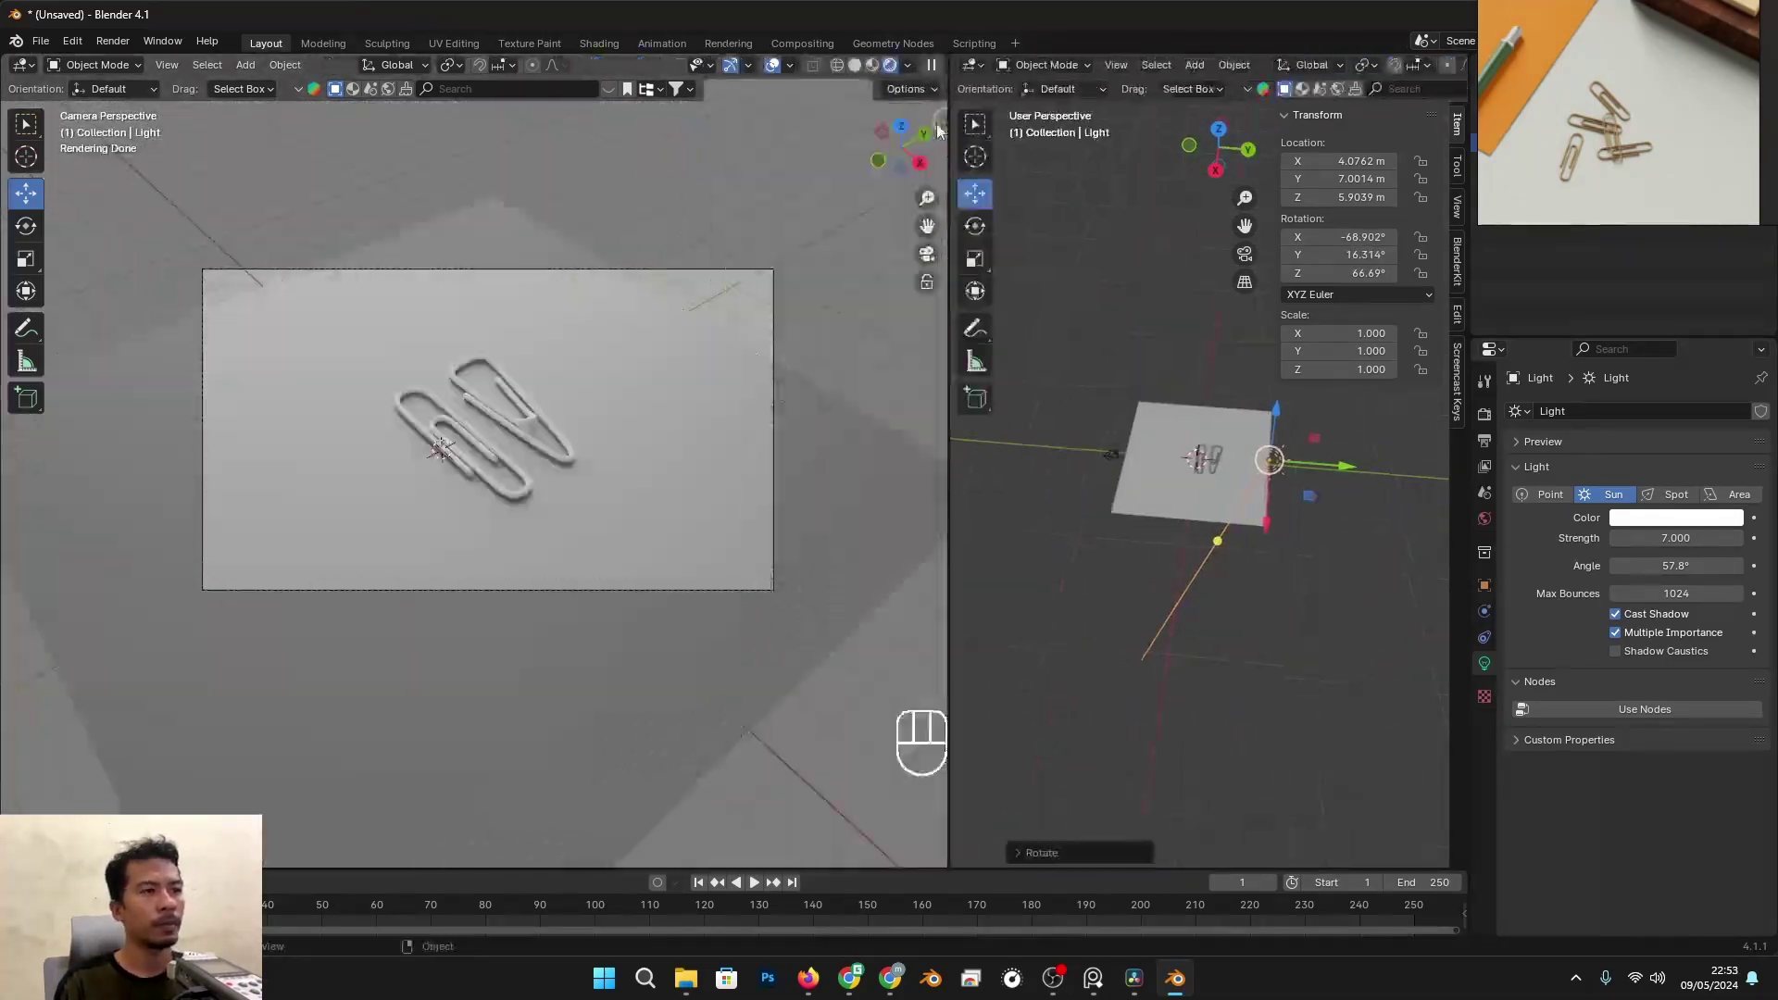
click(940, 121)
click(822, 345)
click(568, 470)
key(s)
Step: Define a render region around the camera frame and bring the clips closer within the camera view
key(ctrl+b)
drag(116, 199, 870, 648)
scroll(593, 524, up, 3)
mouse_move(949, 485)
mouse_down()
mouse_move(667, 485)
mouse_move(825, 528)
mouse_move(711, 522)
mouse_up()
scroll(390, 522, down, 2)
click(732, 535)
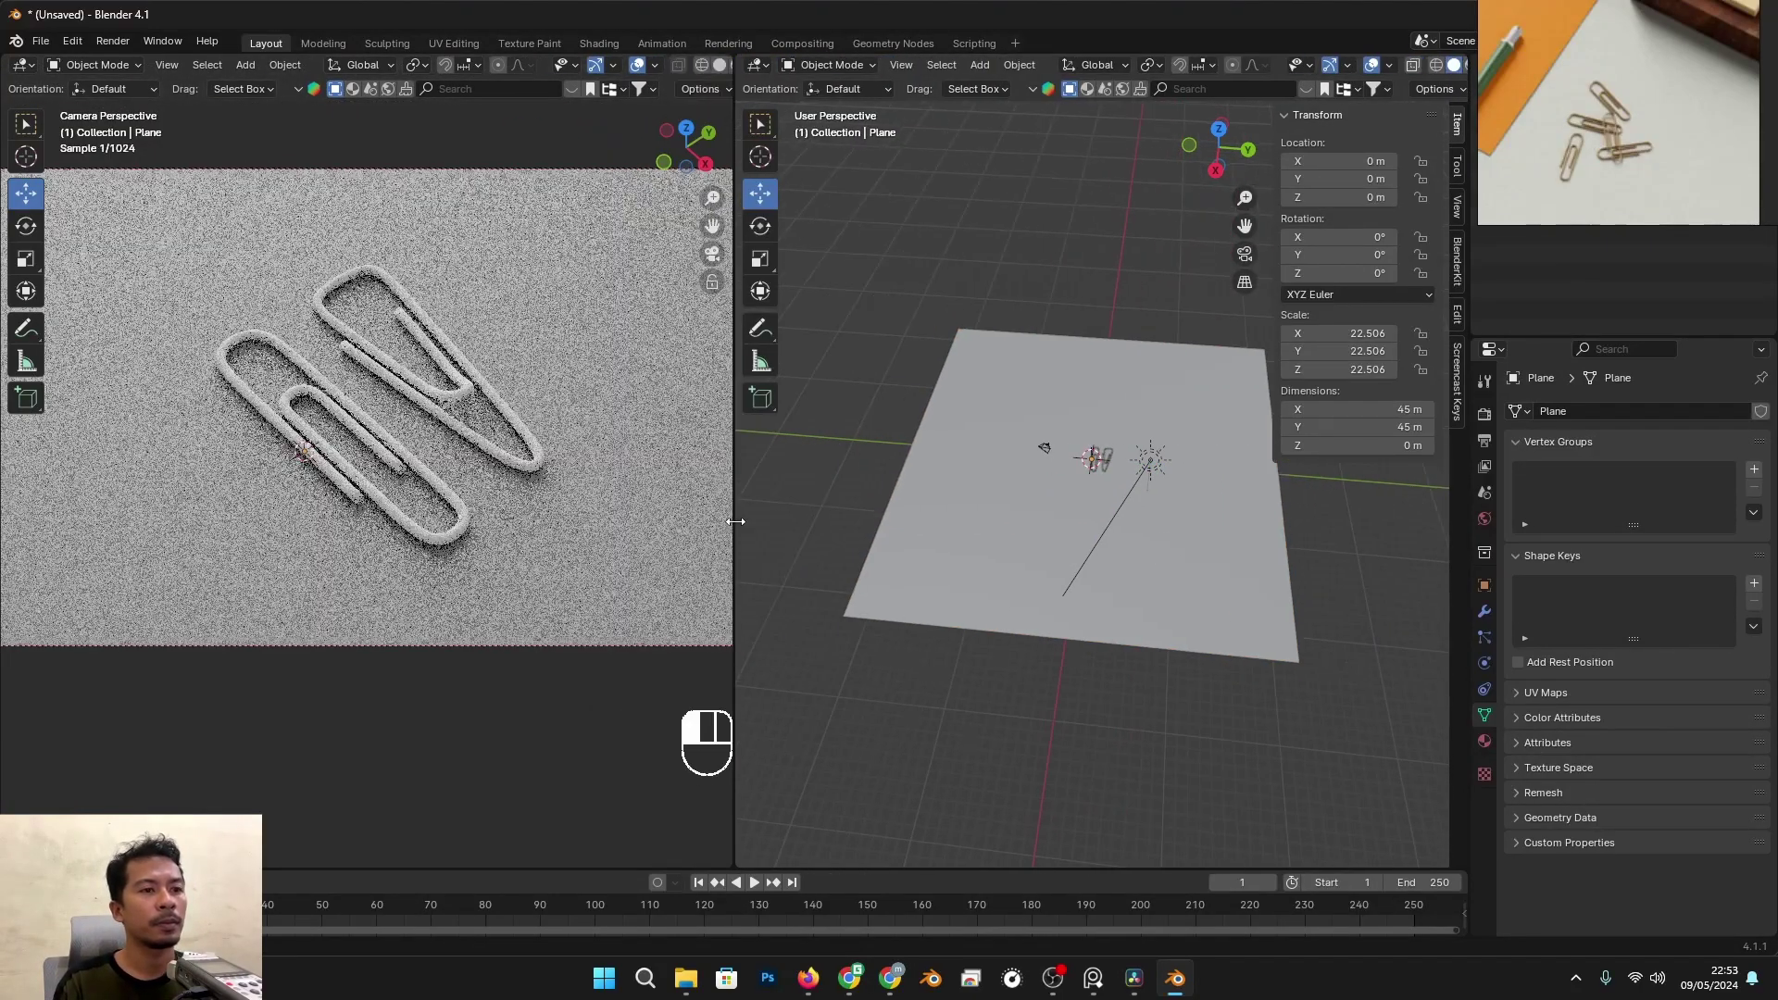
scroll(529, 528, down, 1)
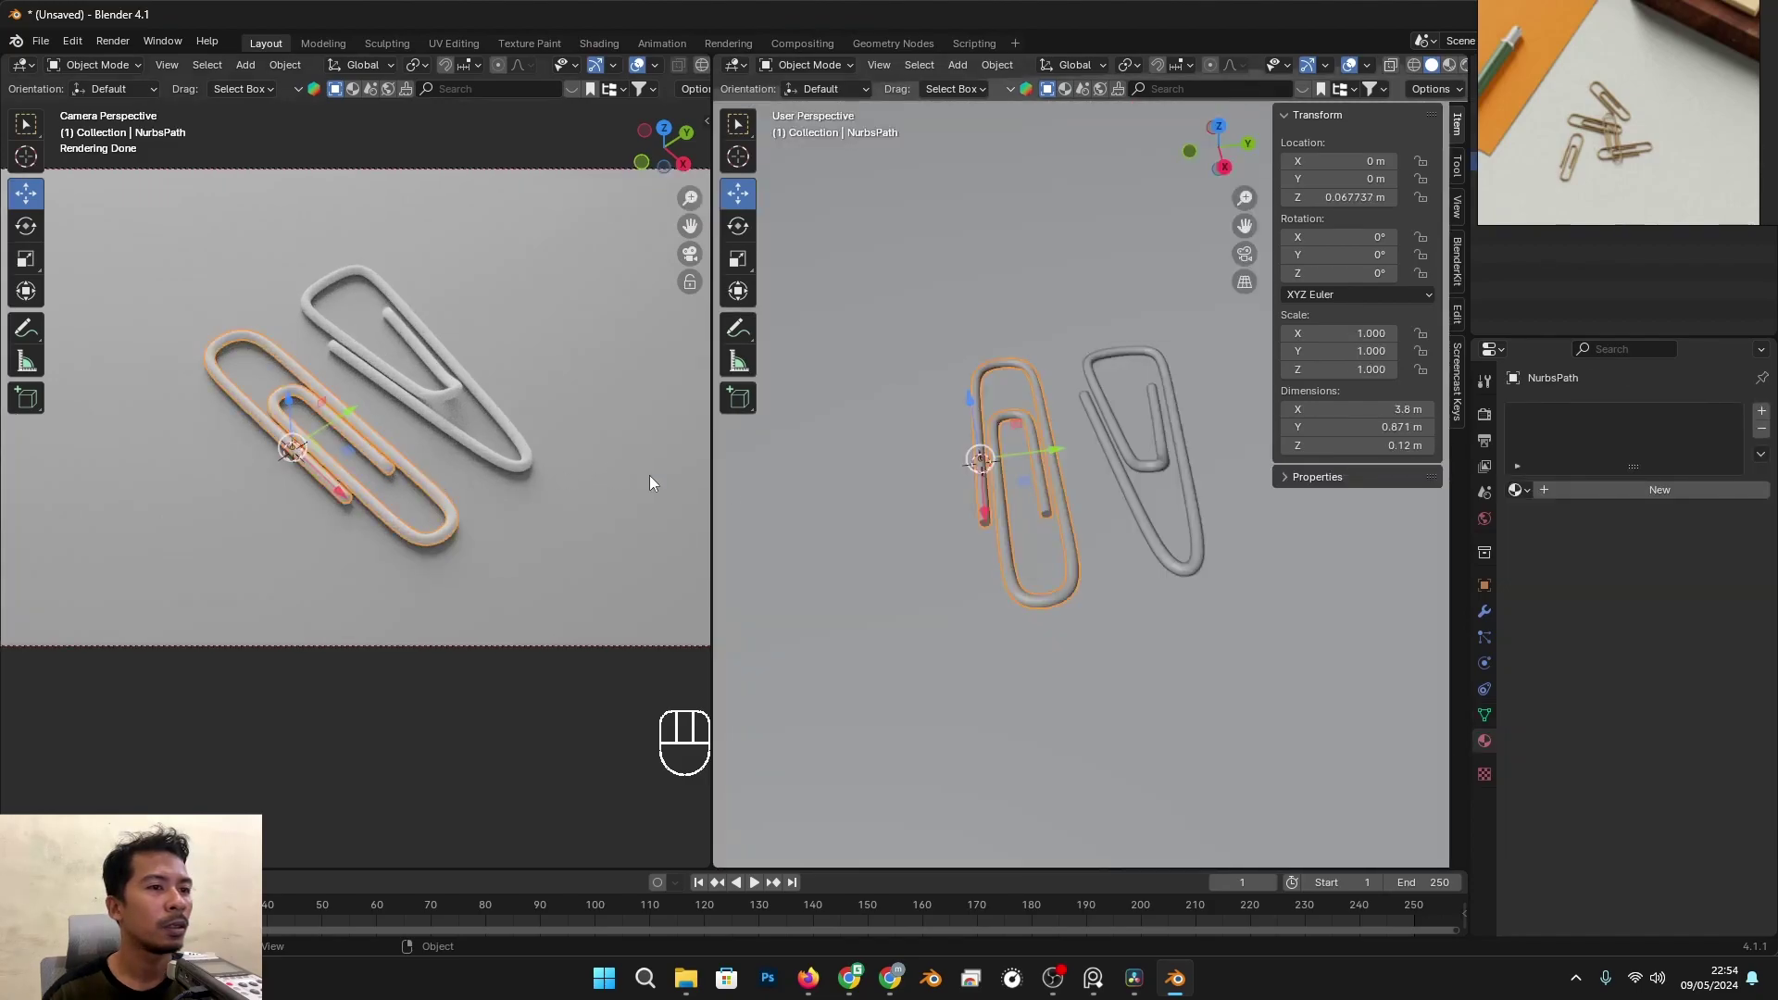
Step: Switch to the Shading workspace and show both clips with rendered viewport shading
scroll(1019, 489, down, 3)
alt+middle_drag(944, 490, 1026, 496)
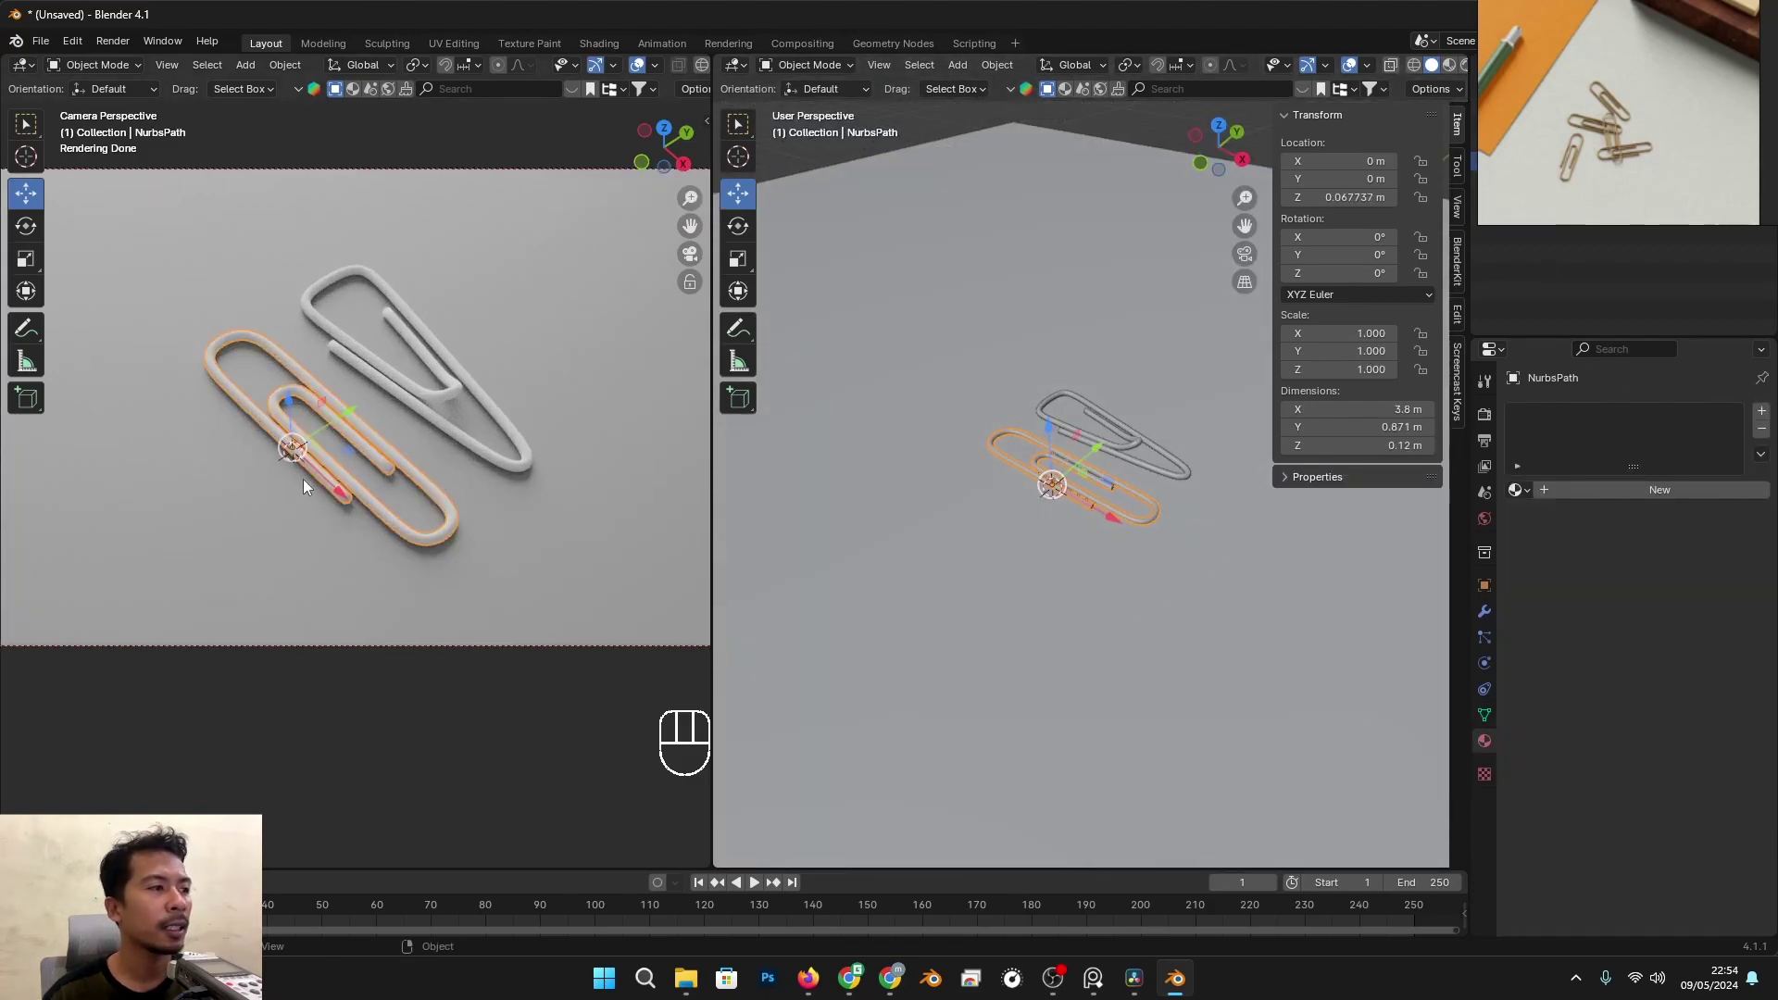
click(598, 44)
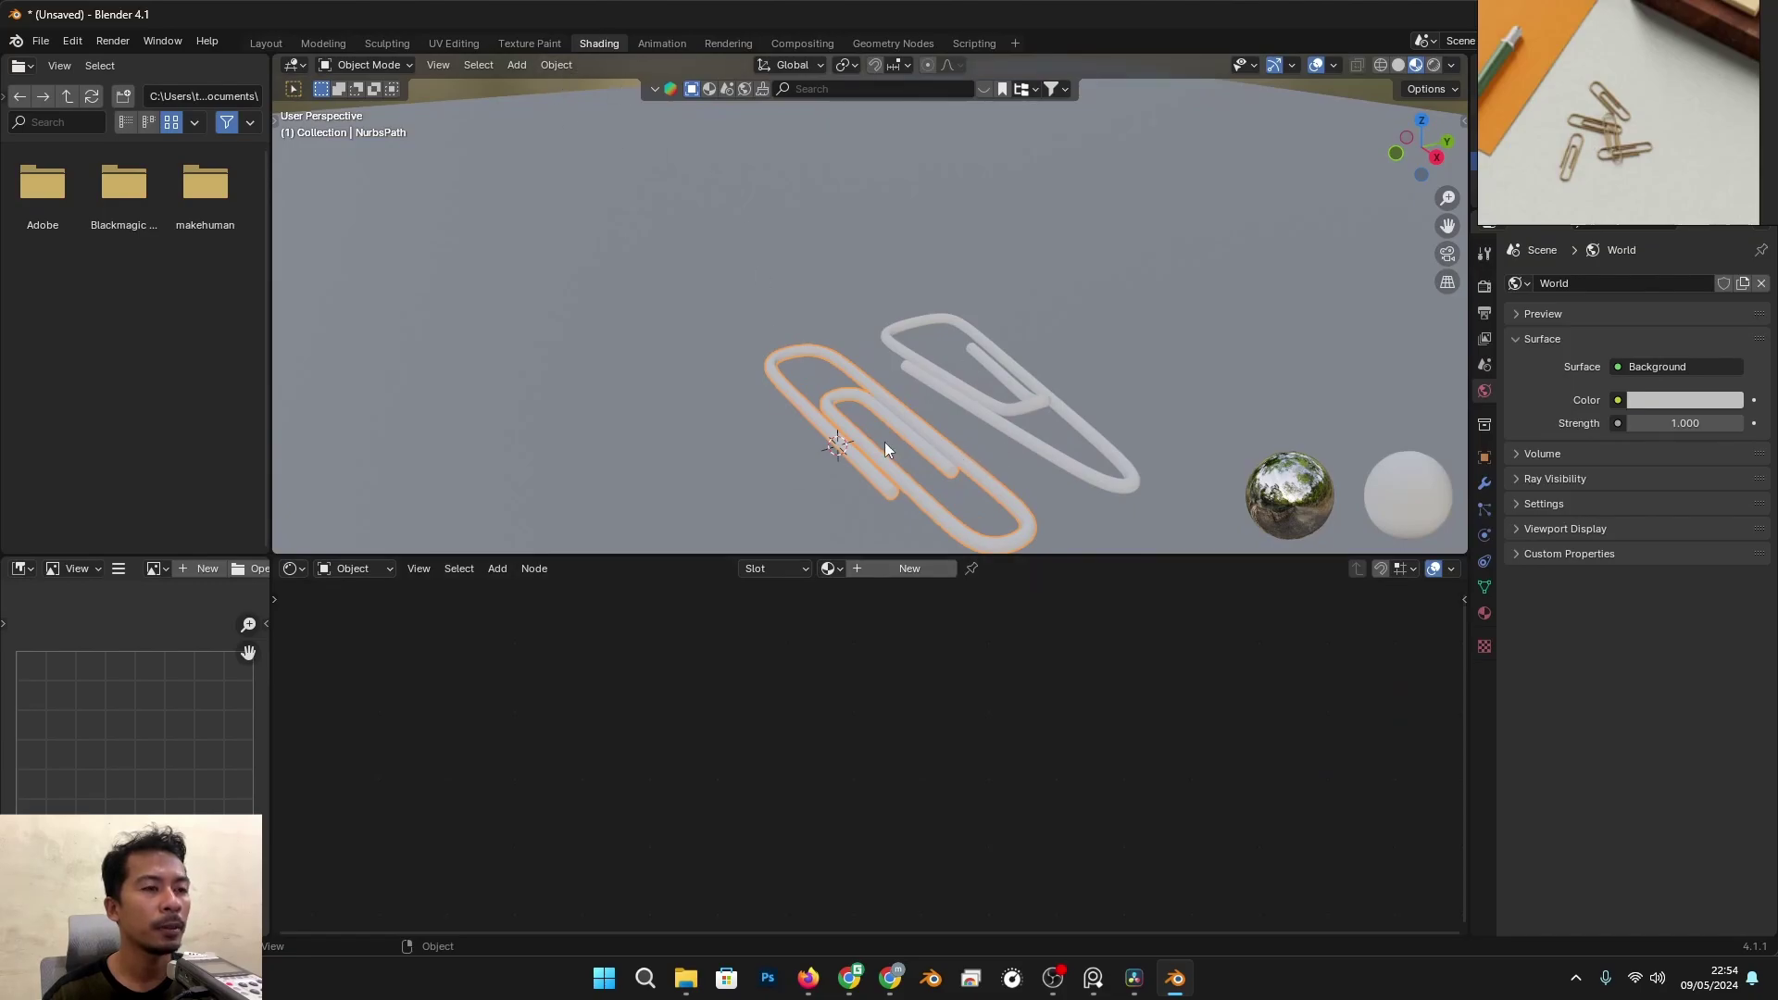
scroll(935, 426, up, 1)
click(1433, 65)
scroll(1004, 454, up, 1)
shift+middle_drag(1004, 453, 925, 385)
middle_drag(843, 448, 868, 468)
middle_drag(1056, 307, 953, 277)
Step: Create a new material for the rounded clip and move its Material Output node away from the Principled BSDF
click(913, 569)
scroll(903, 692, up, 3)
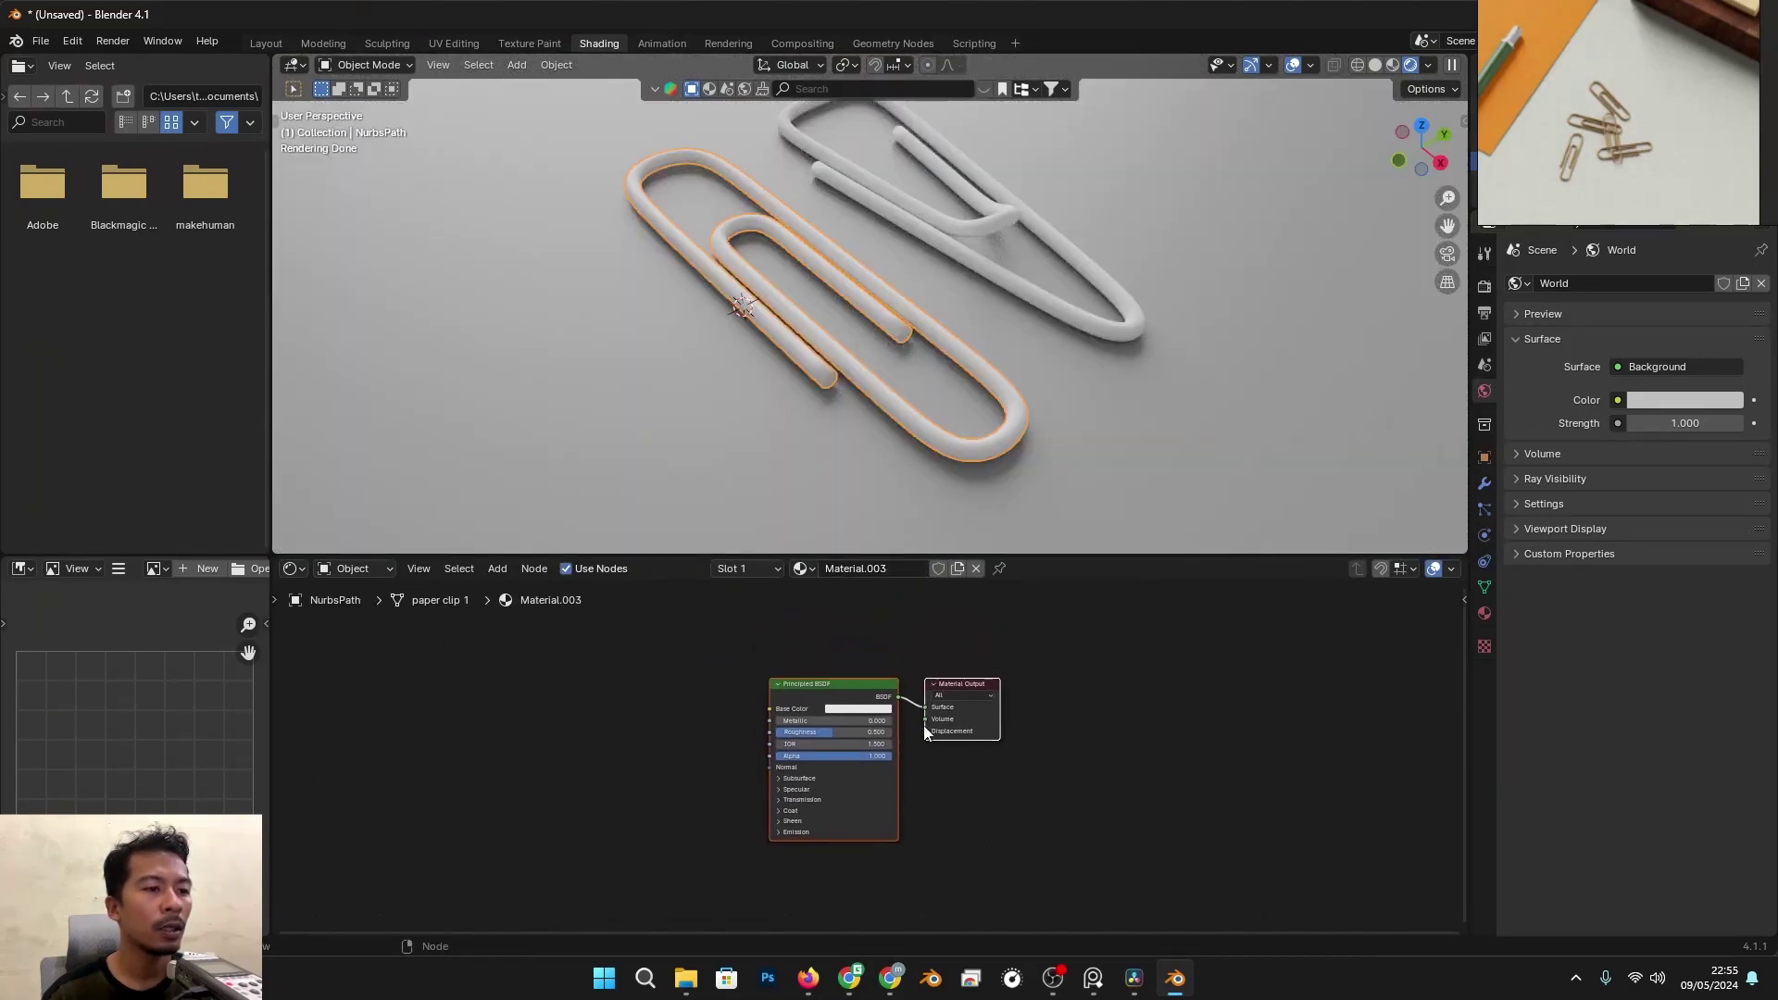
drag(837, 642, 837, 643)
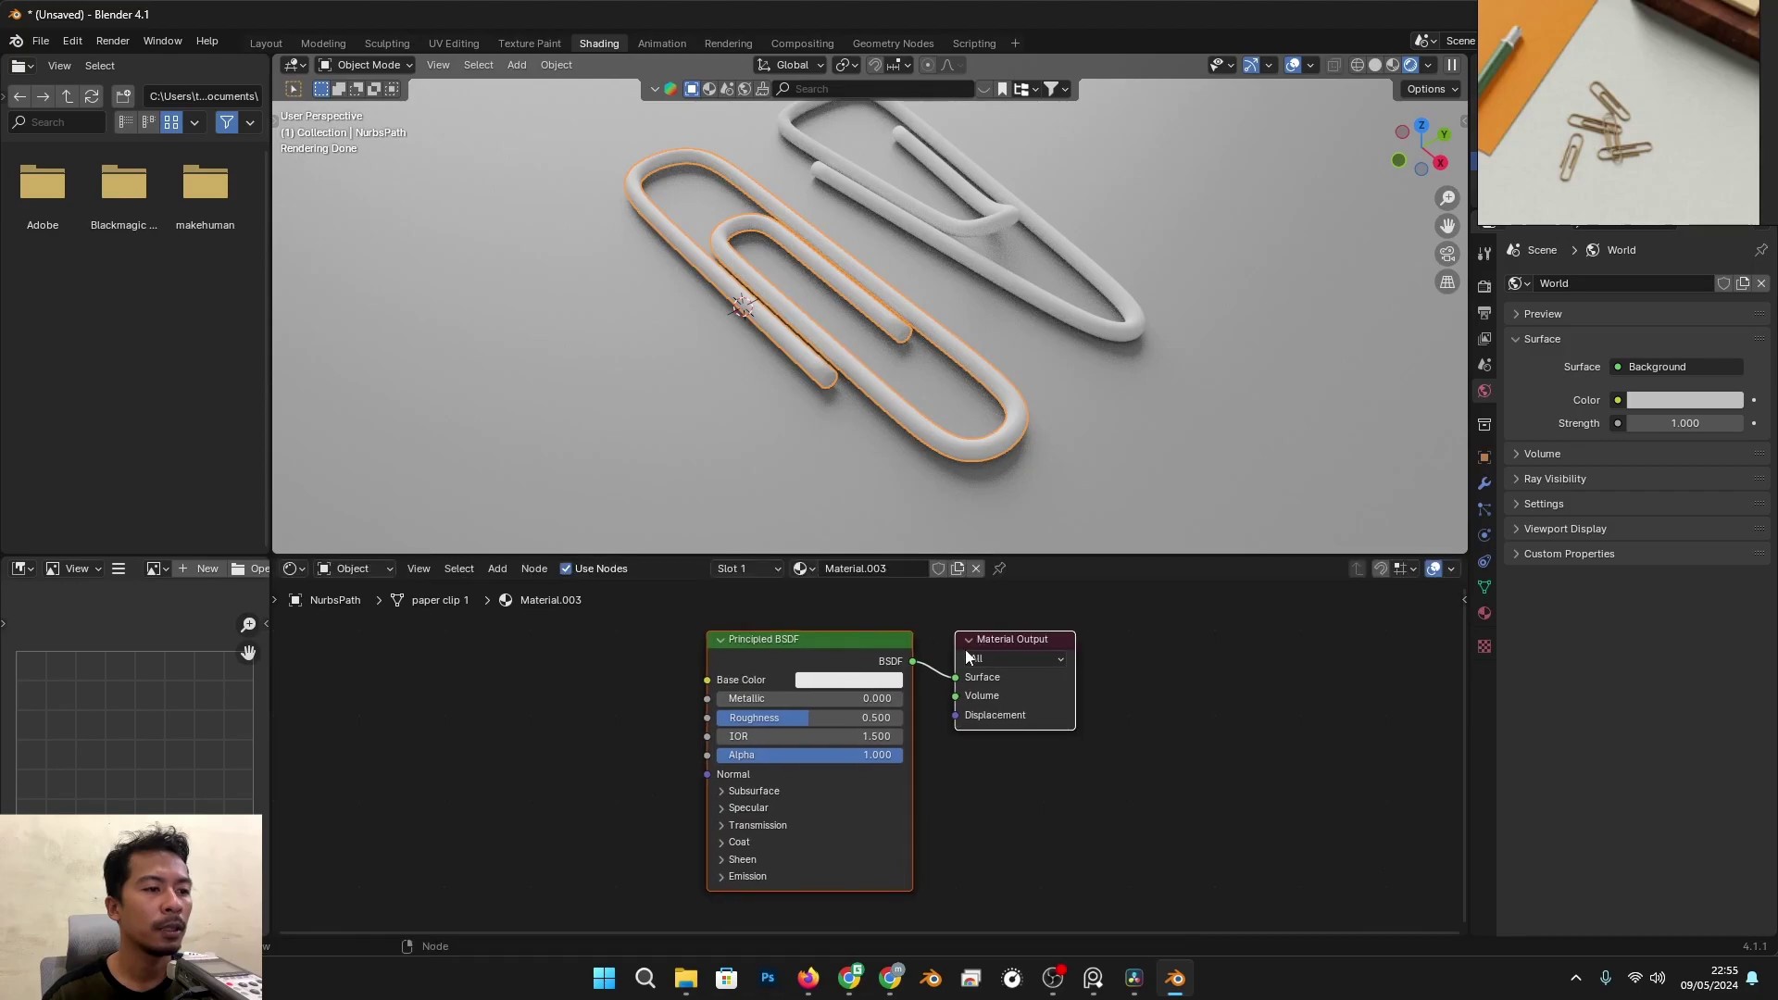
drag(1020, 640, 1178, 636)
click(777, 683)
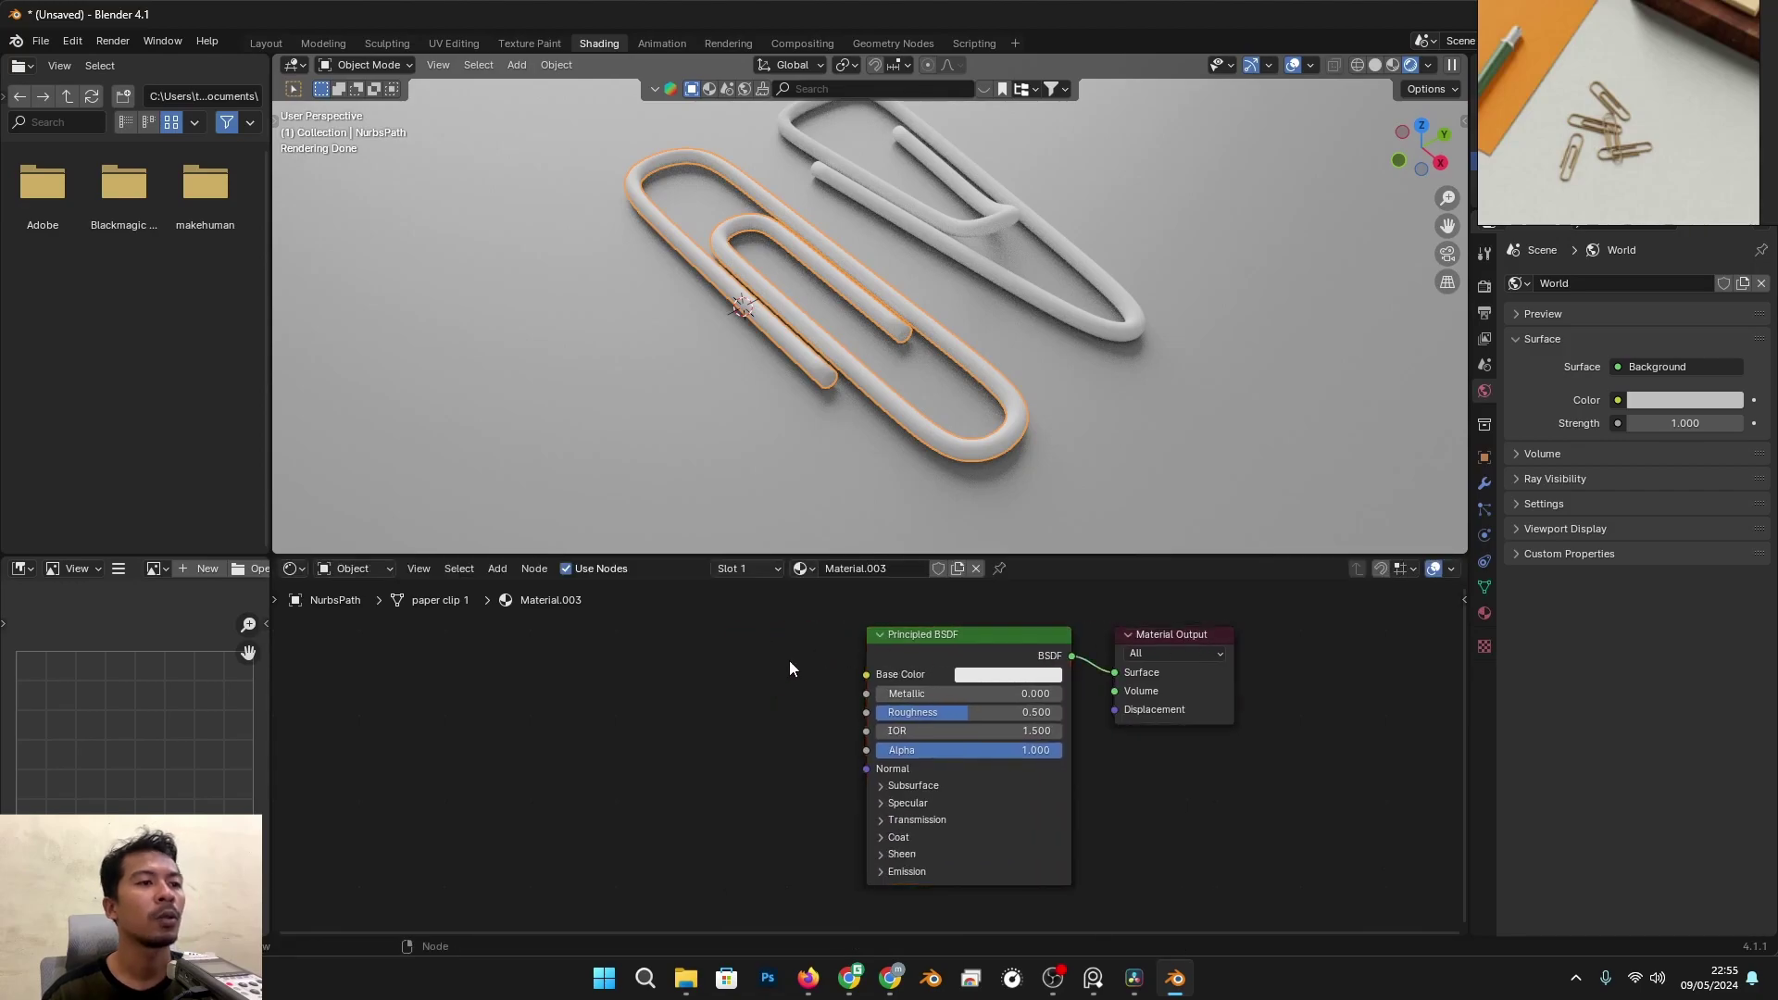
scroll(835, 348, up, 3)
click(950, 636)
key(ctrl+z)
key(ctrl+shift+z)
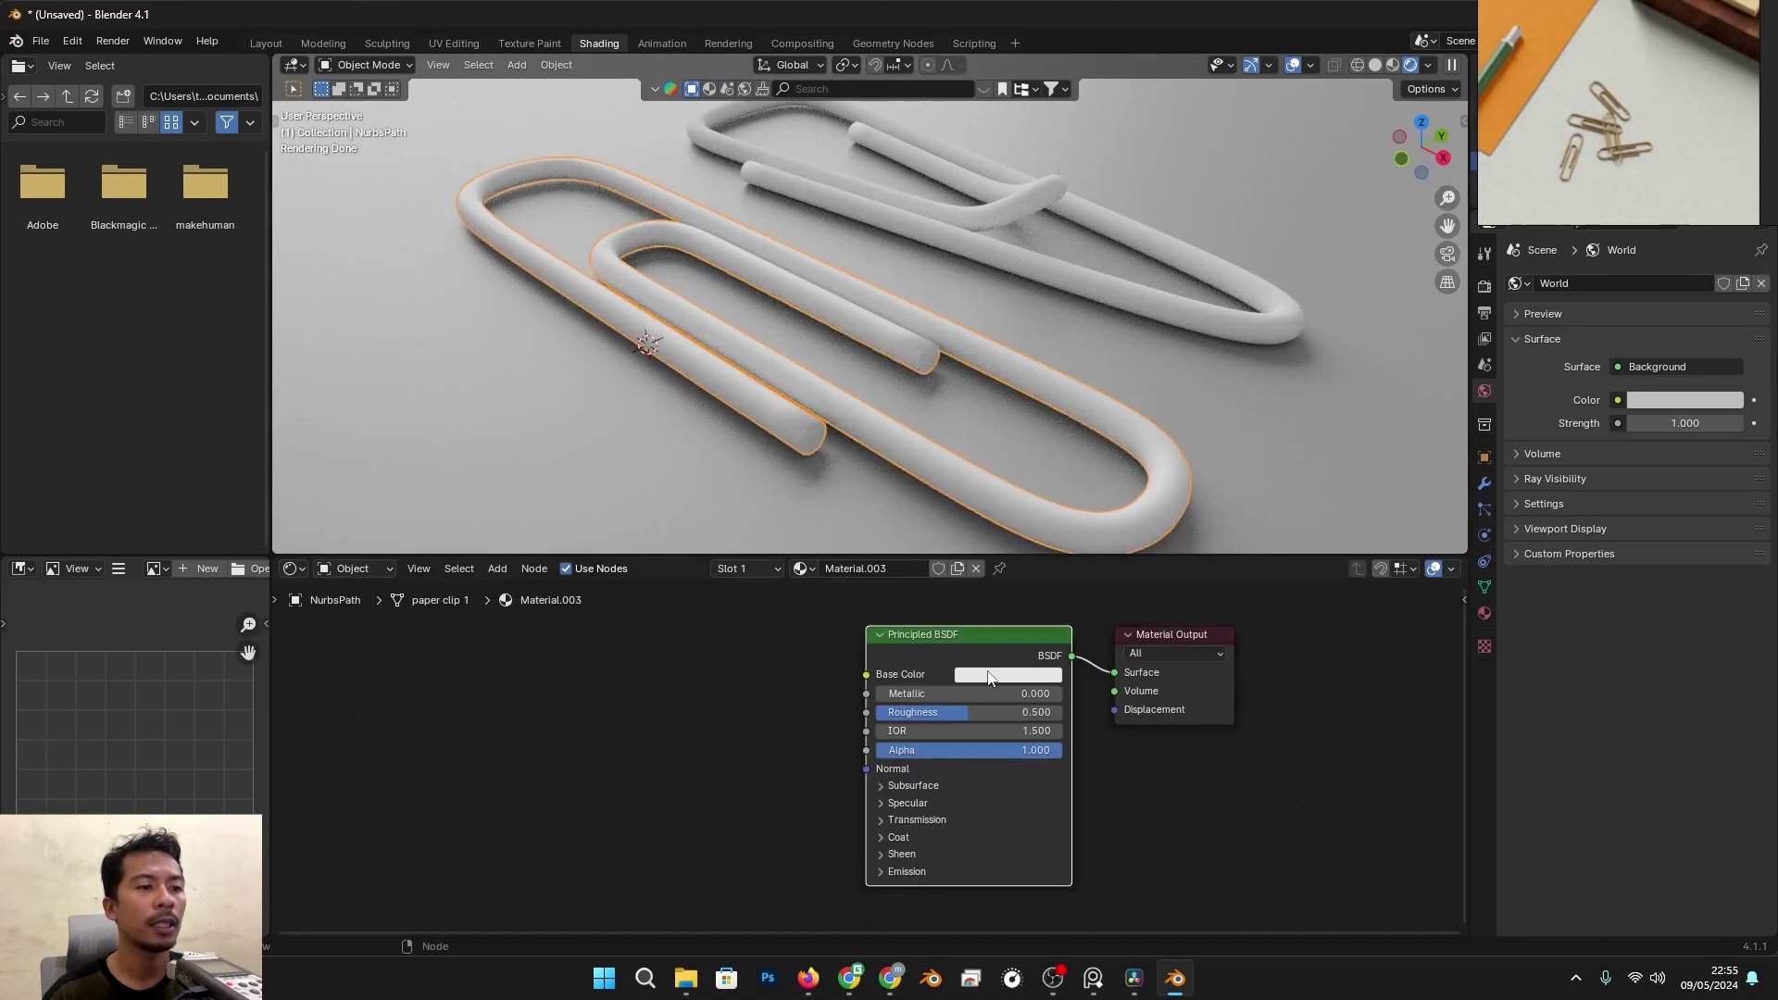
click(740, 658)
scroll(930, 418, up, 1)
middle_drag(954, 419, 822, 335)
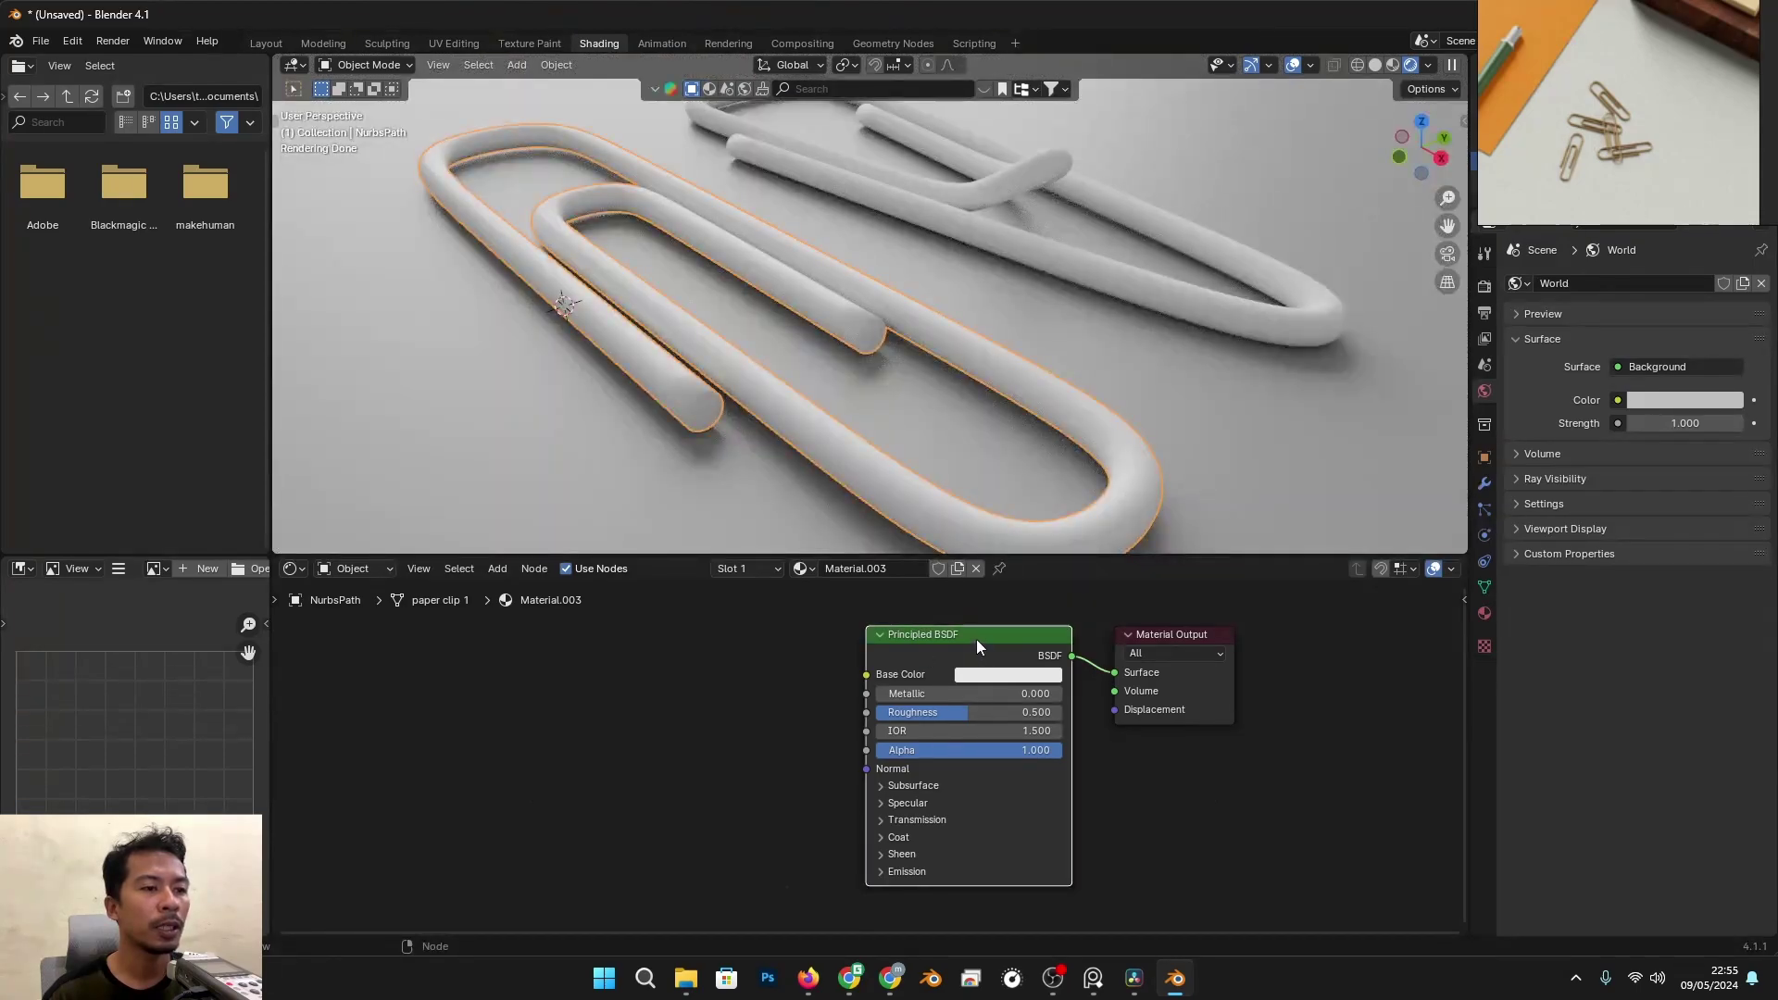
Step: Move the Principled BSDF node farther from the output and lower the rounded clip material's roughness to 0.205
drag(975, 639, 844, 660)
drag(863, 732, 772, 732)
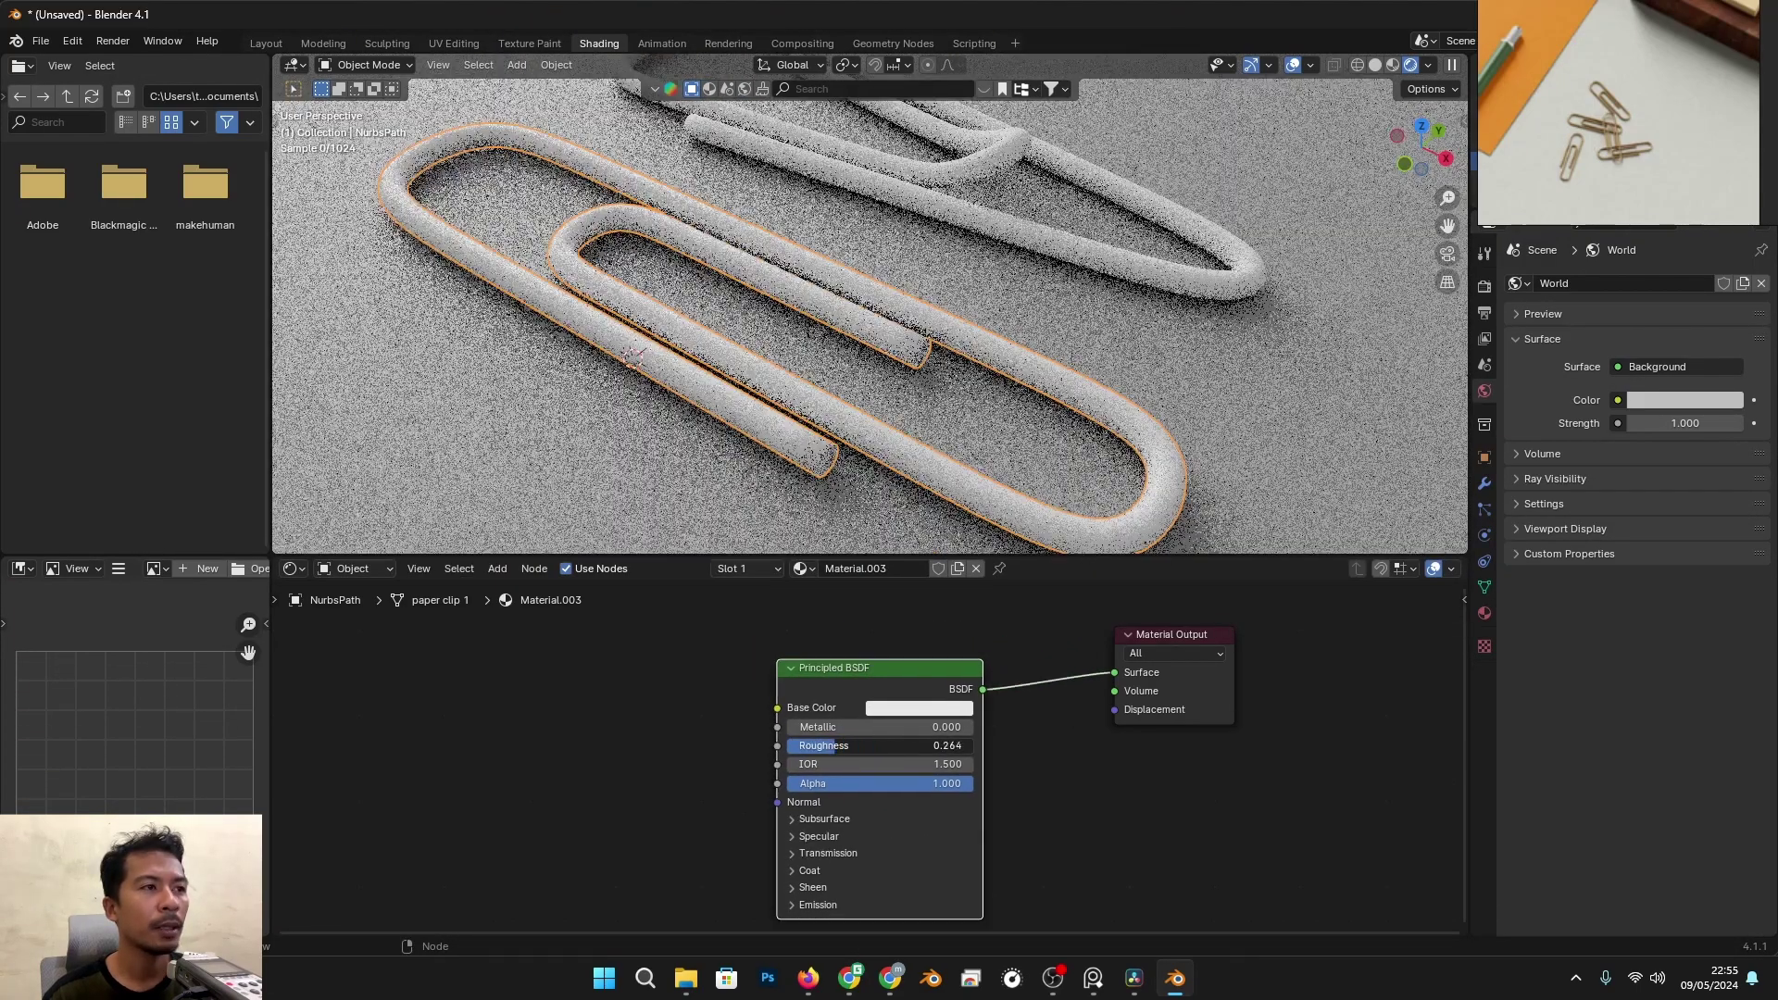
click(1063, 325)
middle_drag(1063, 325, 981, 435)
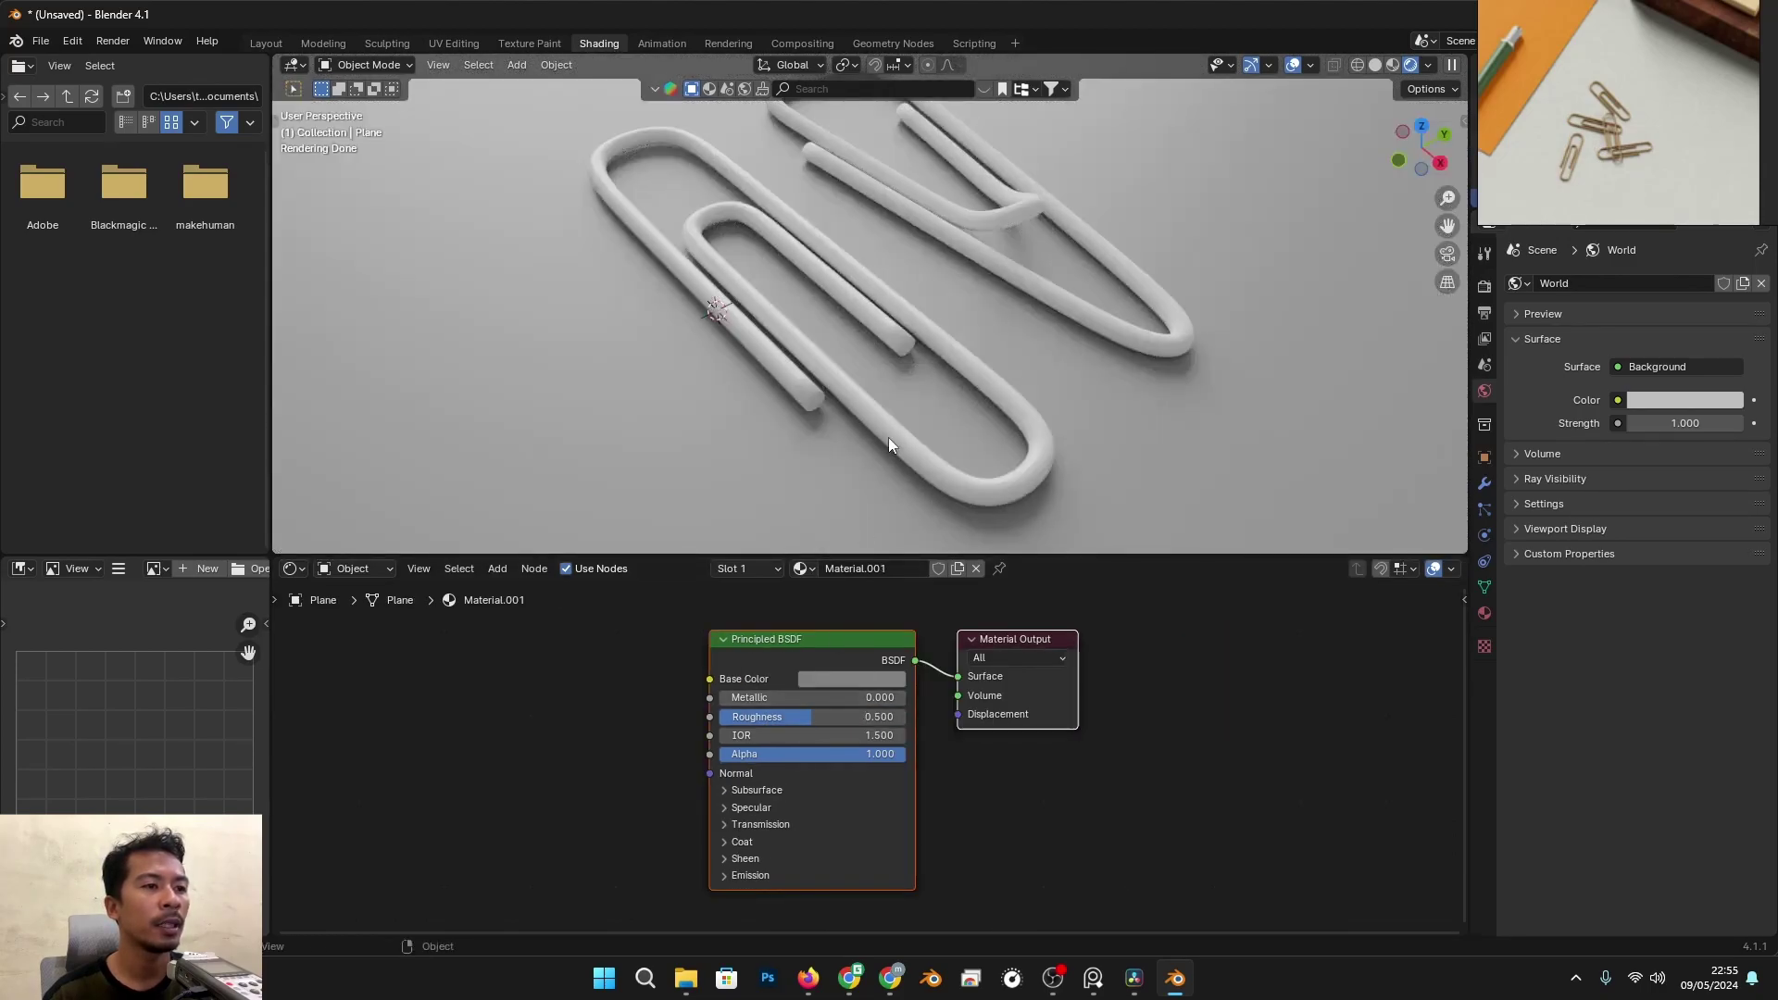
click(887, 445)
drag(894, 748, 861, 748)
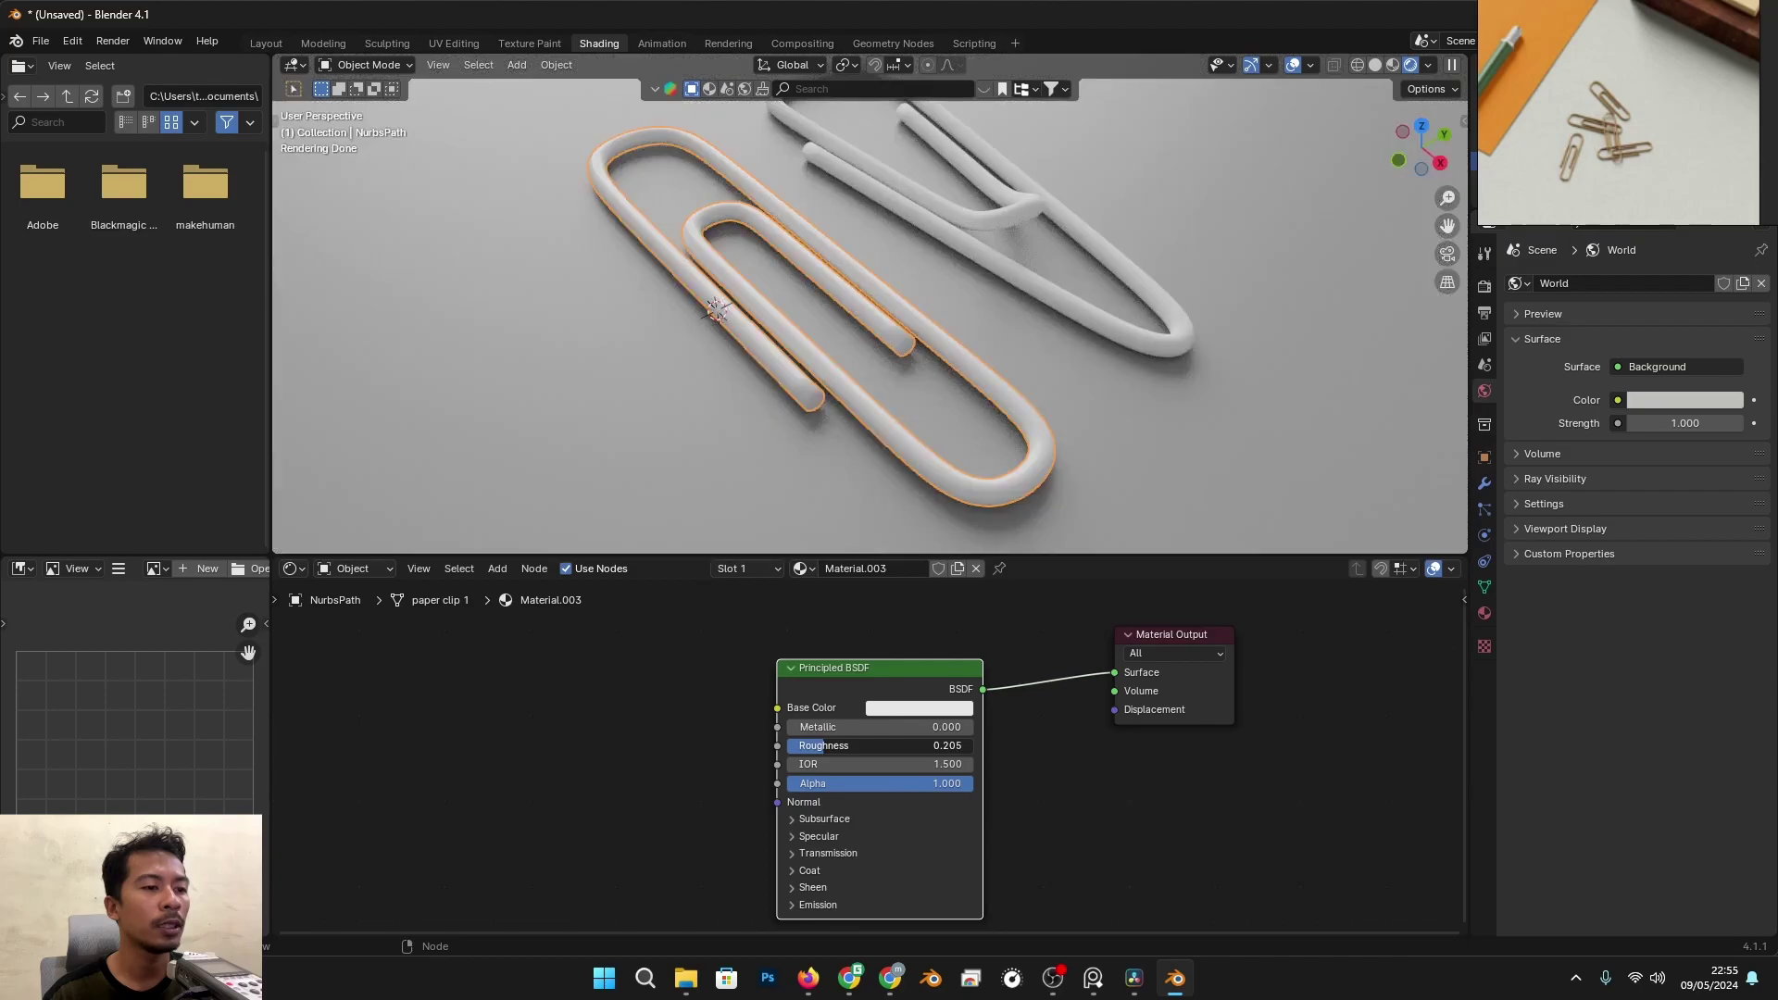
click(1074, 774)
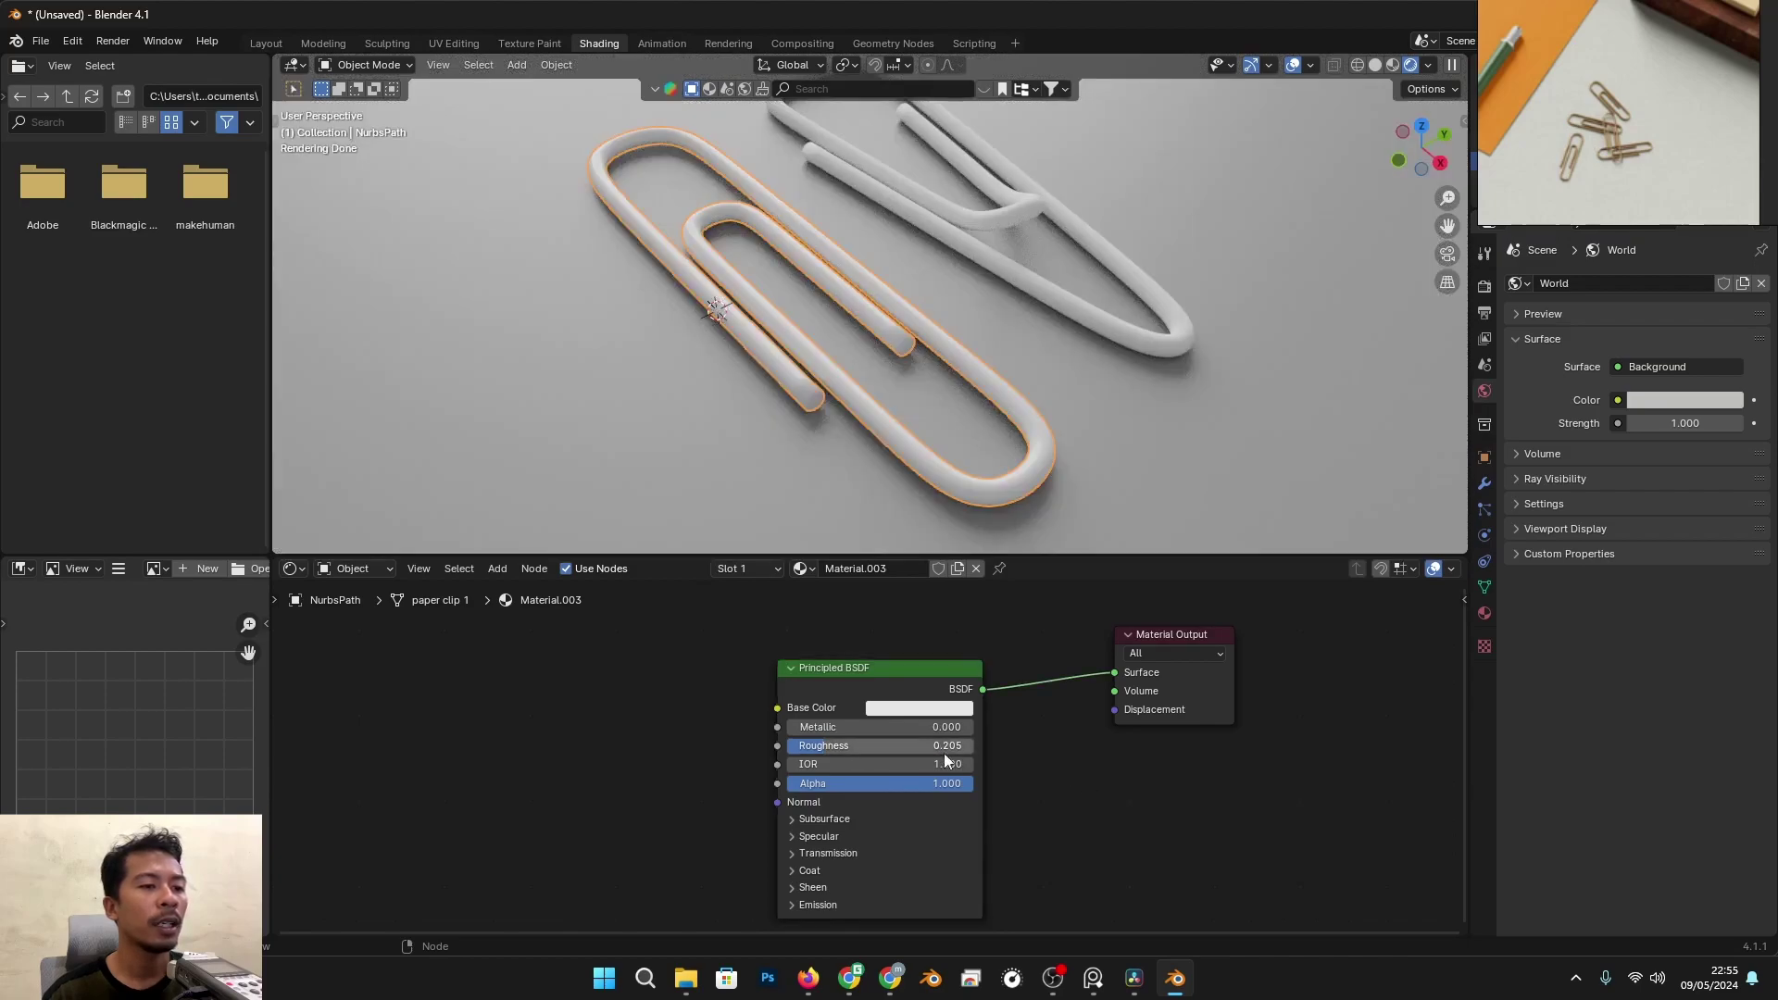
Step: Set the rounded clip material's roughness to 0 and compare the surface highlights up close
scroll(685, 269, up, 4)
shift+middle_drag(640, 226, 816, 404)
scroll(815, 402, up, 2)
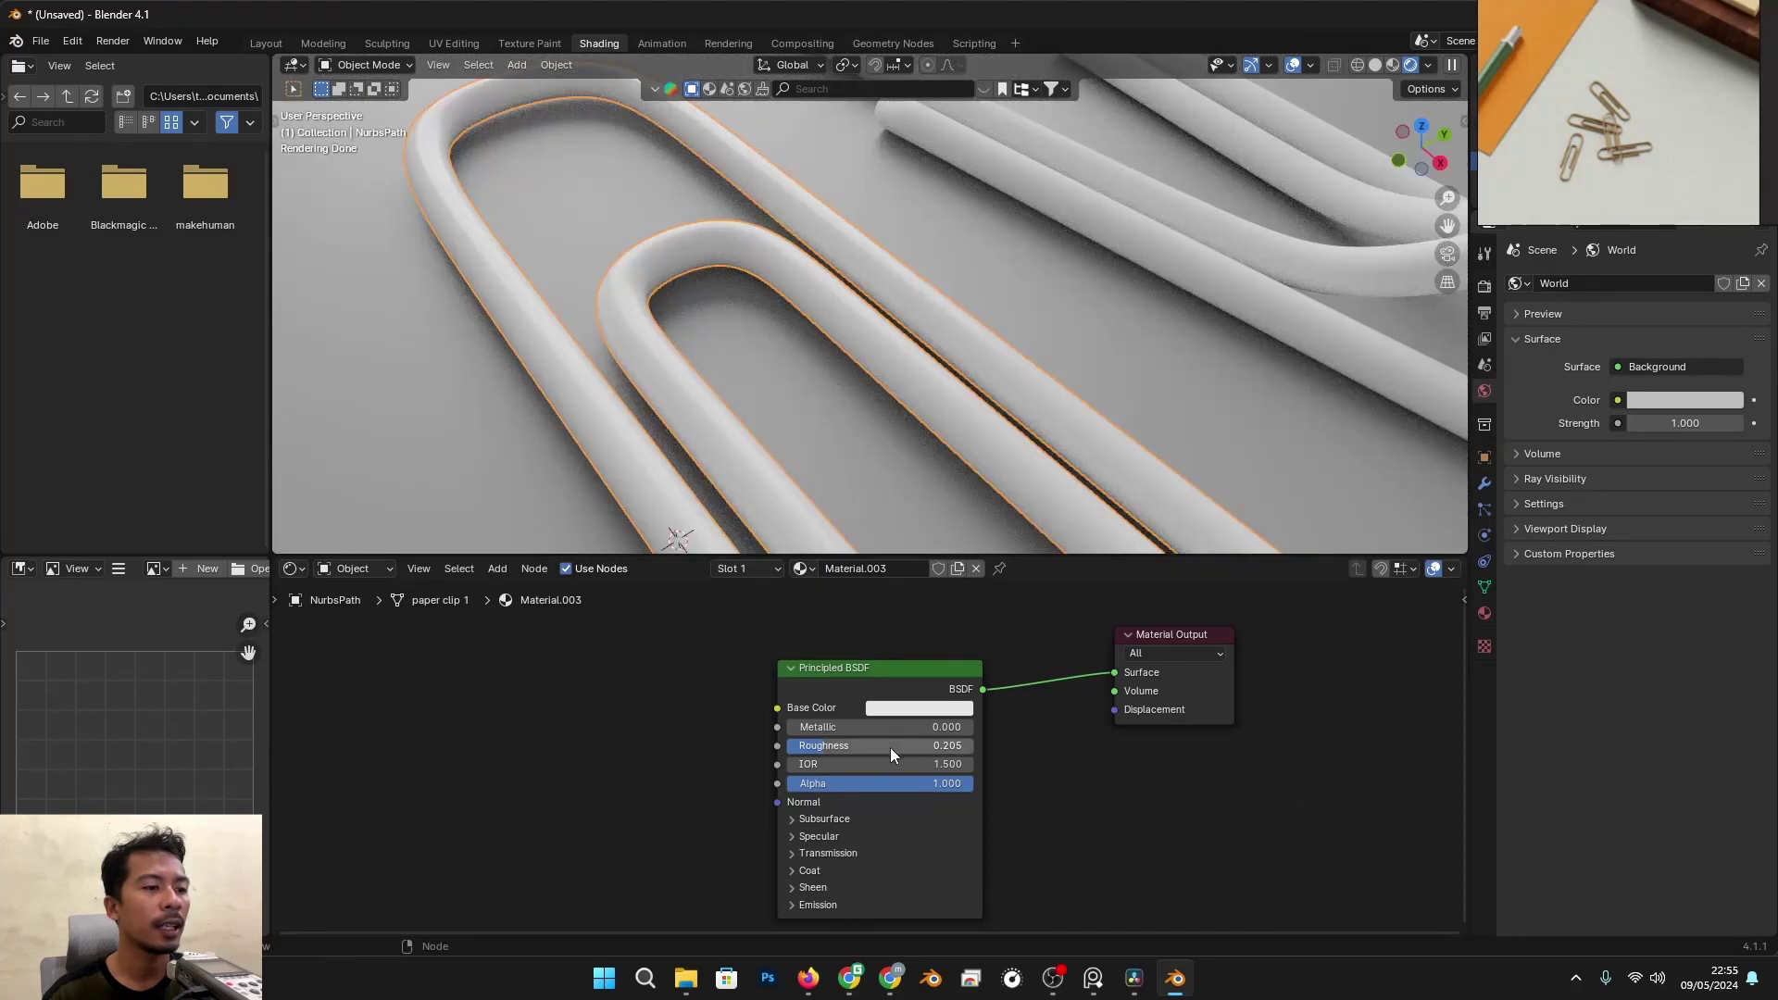
click(427, 386)
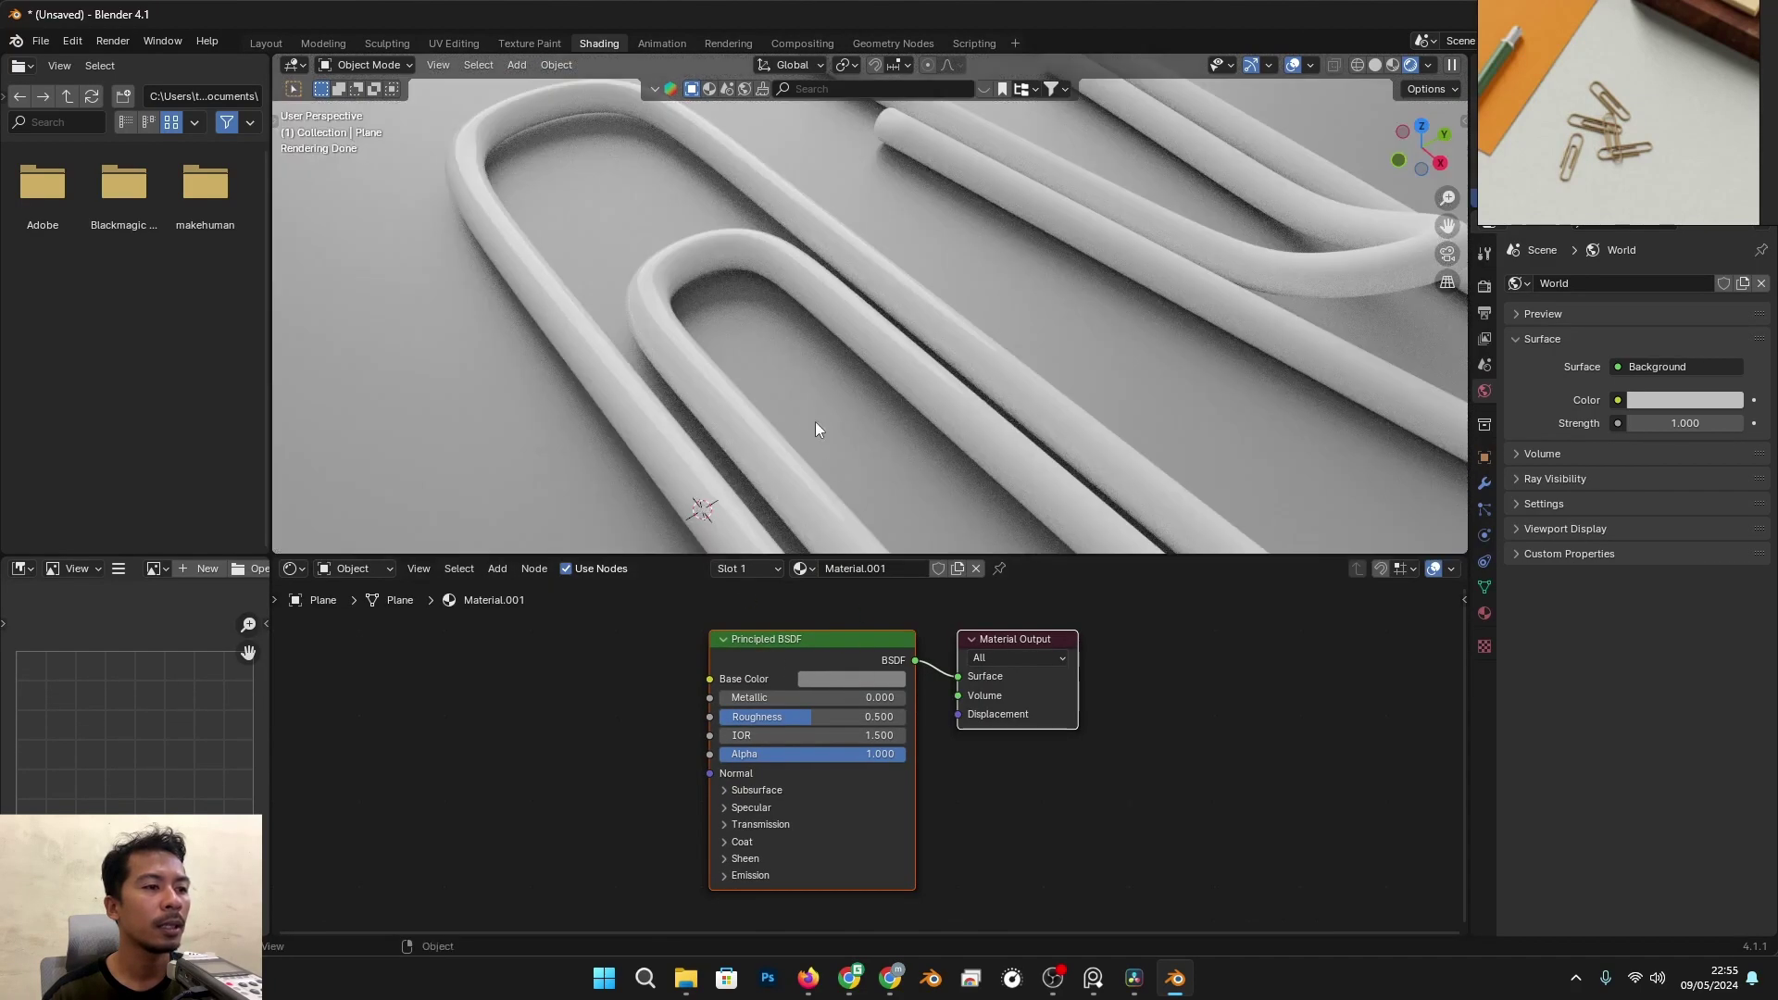
click(742, 430)
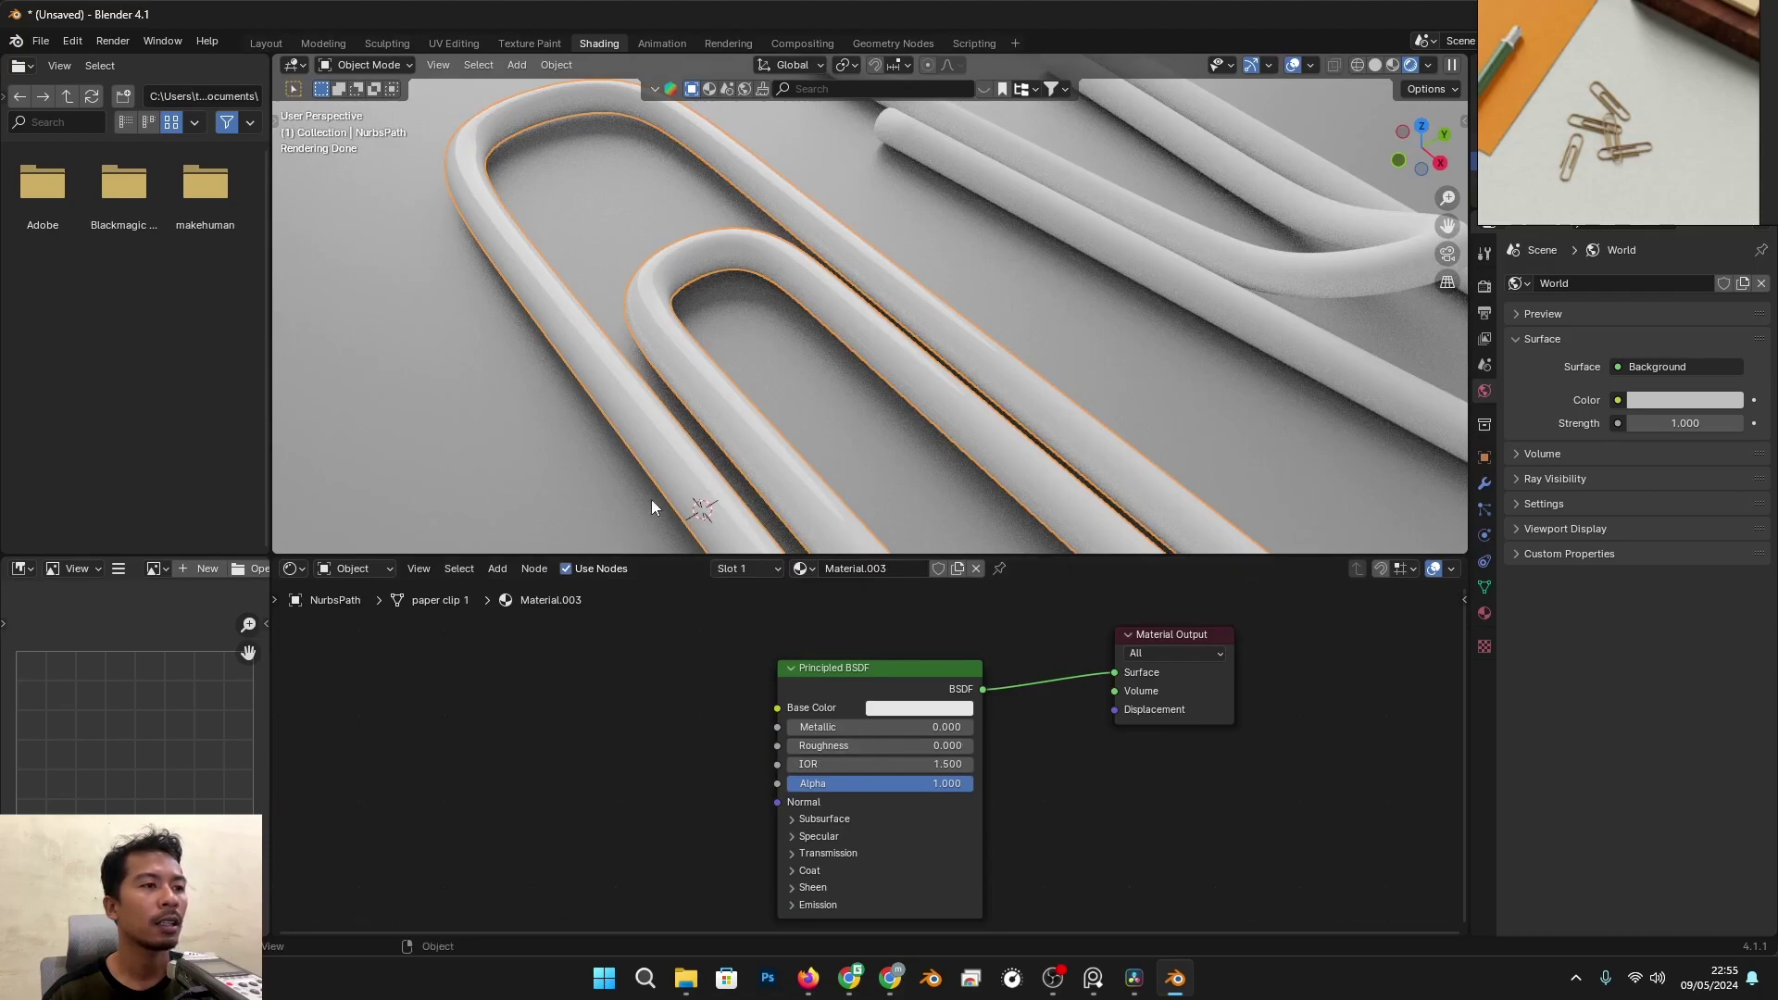
scroll(684, 415, down, 4)
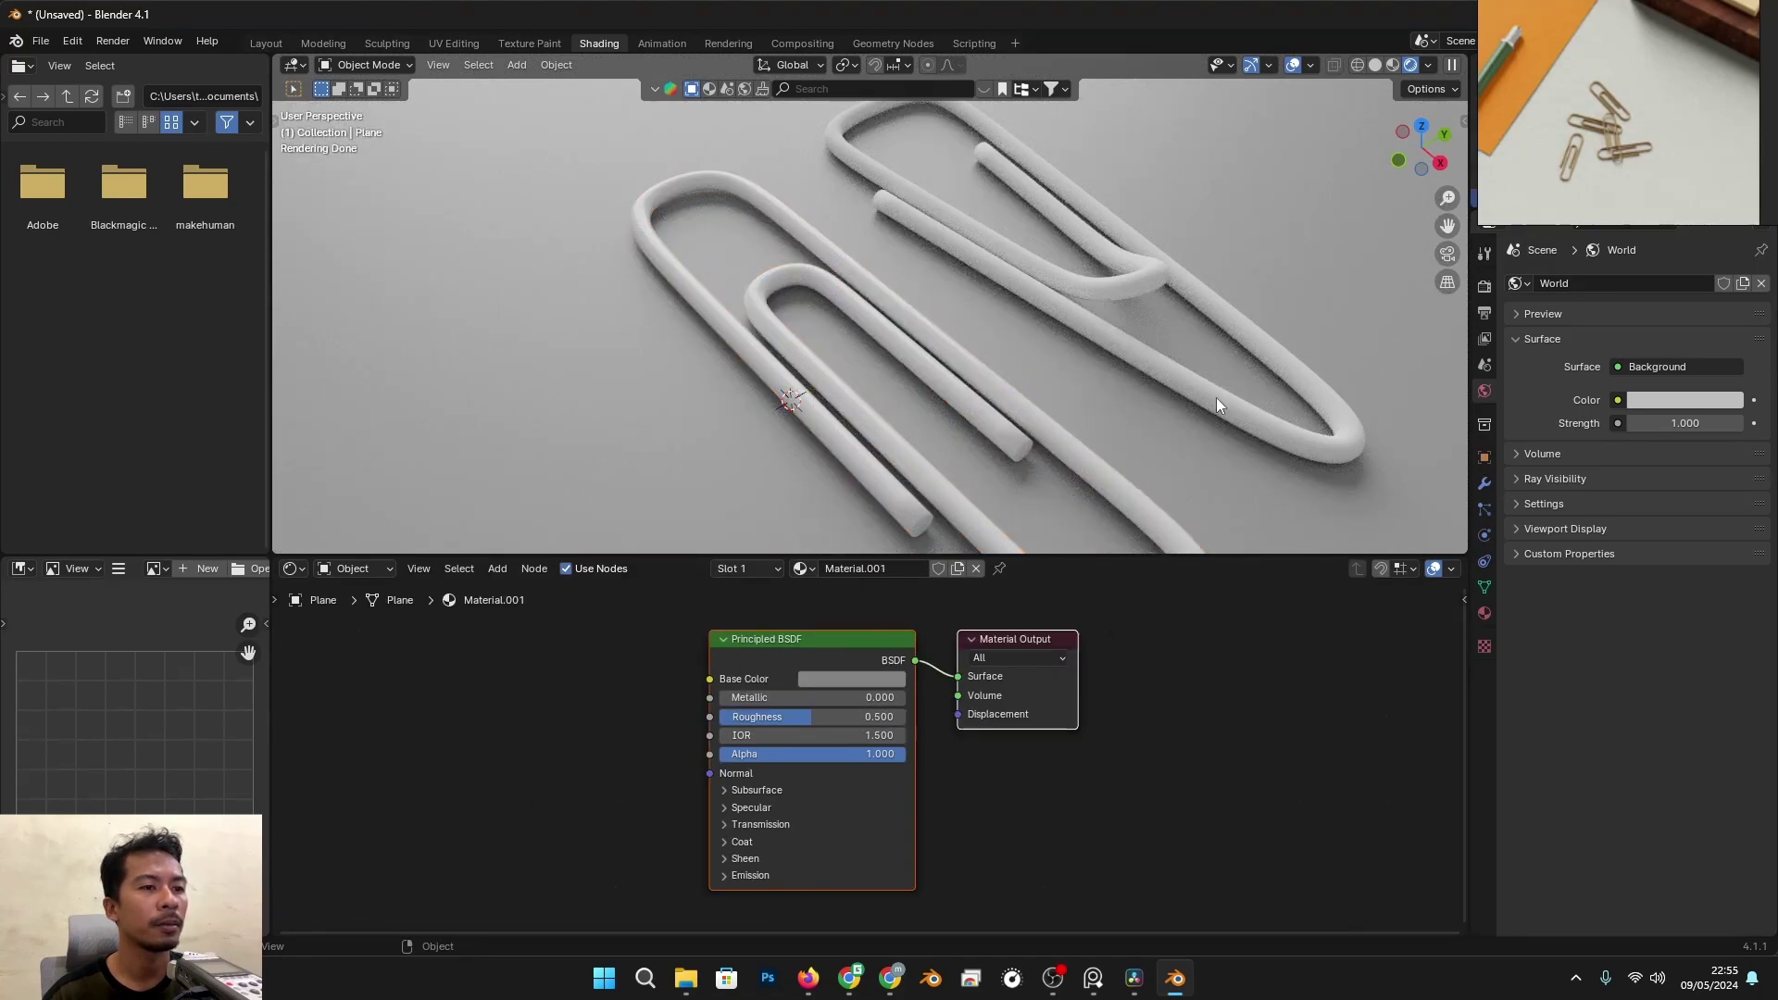
Step: Rename the rounded clip's material to putih
double_click(869, 569)
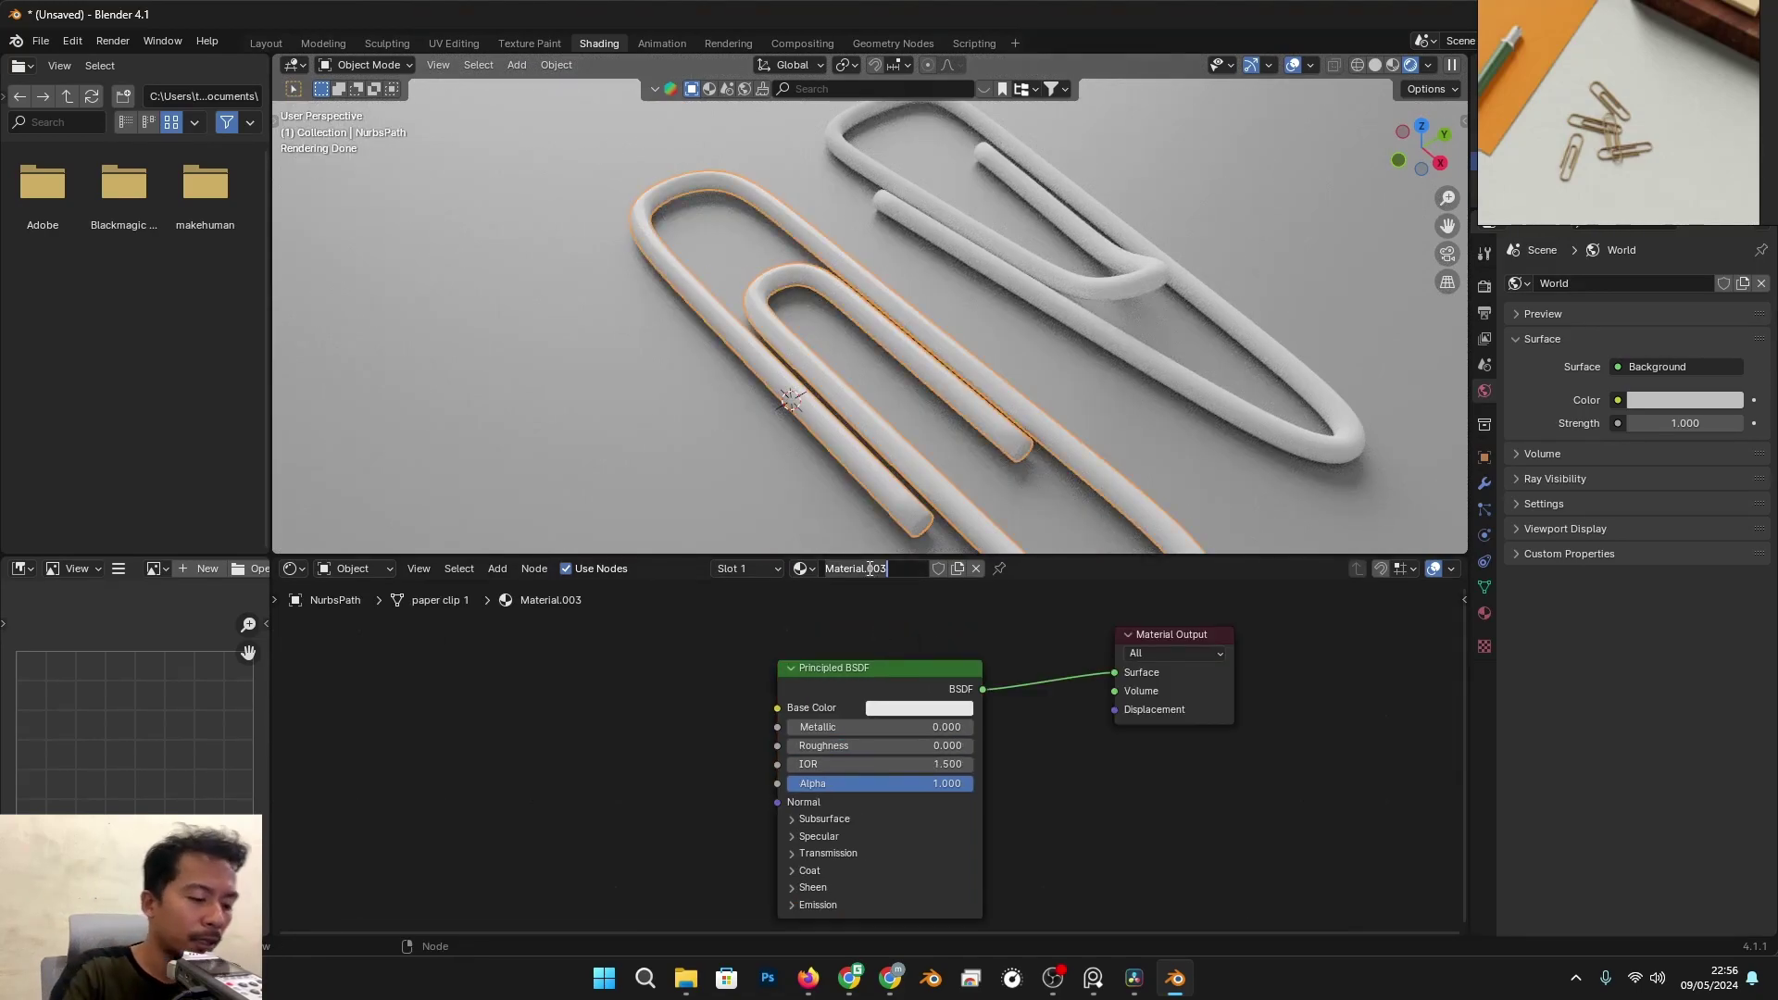
text(p)
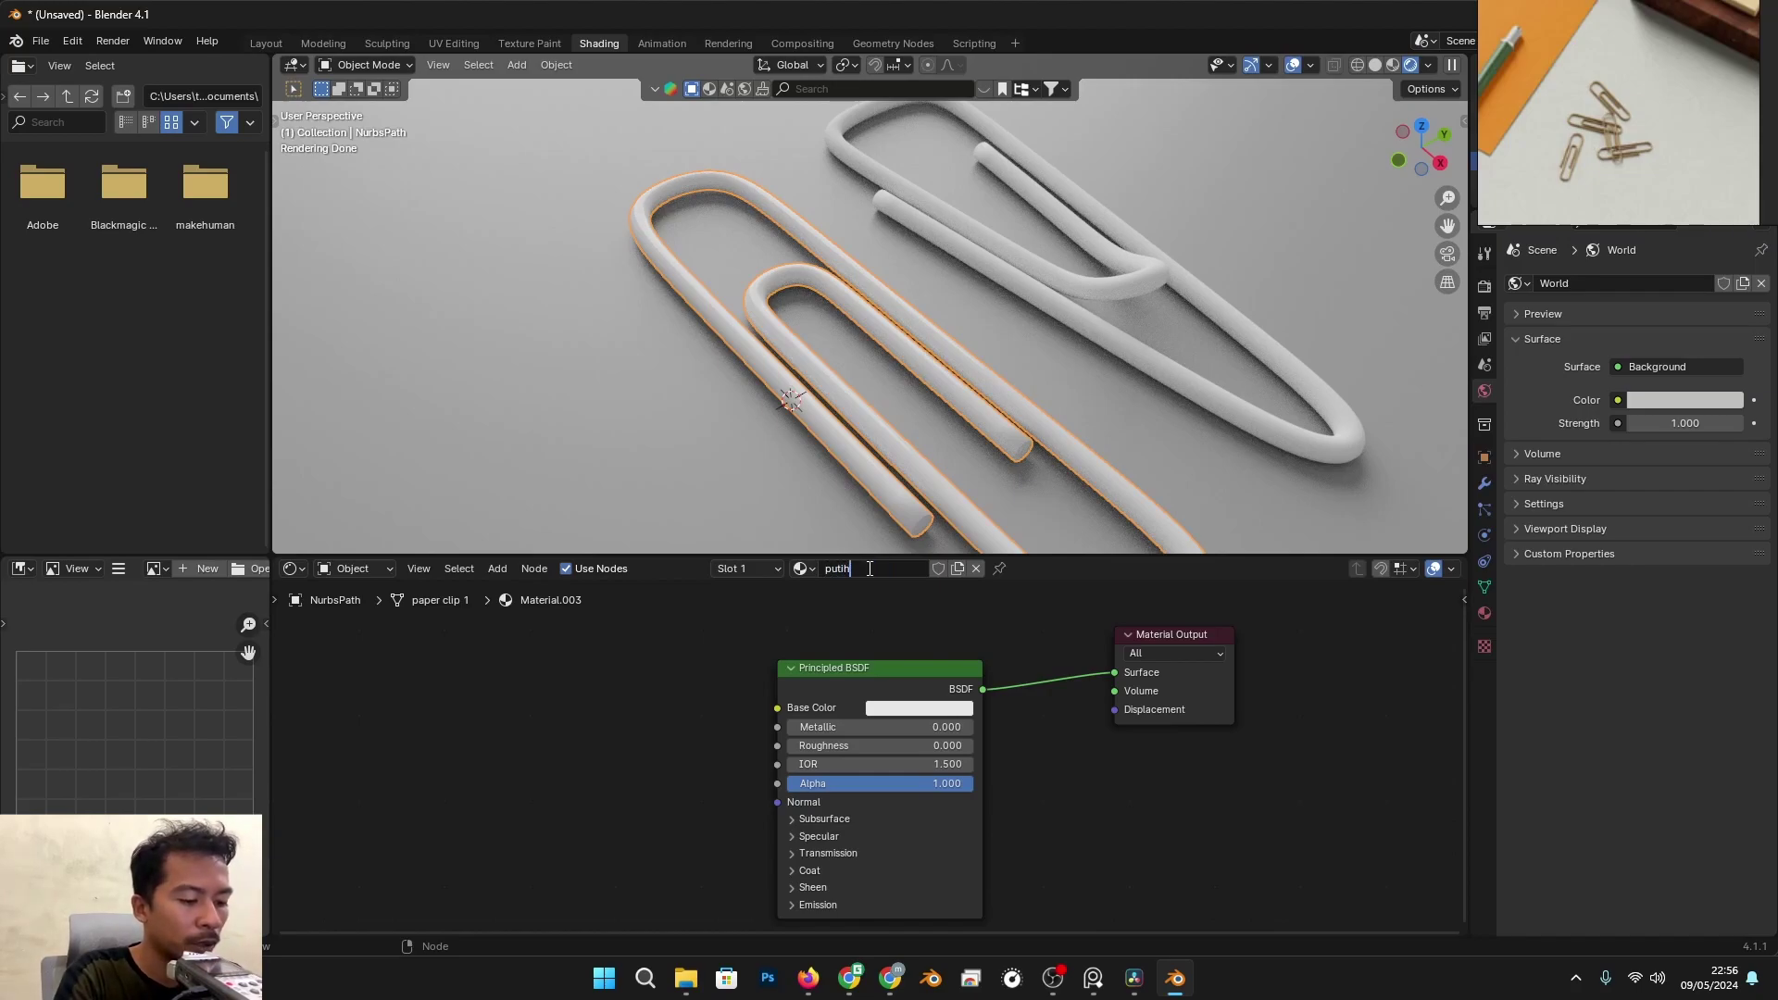
text(utih)
key(Return)
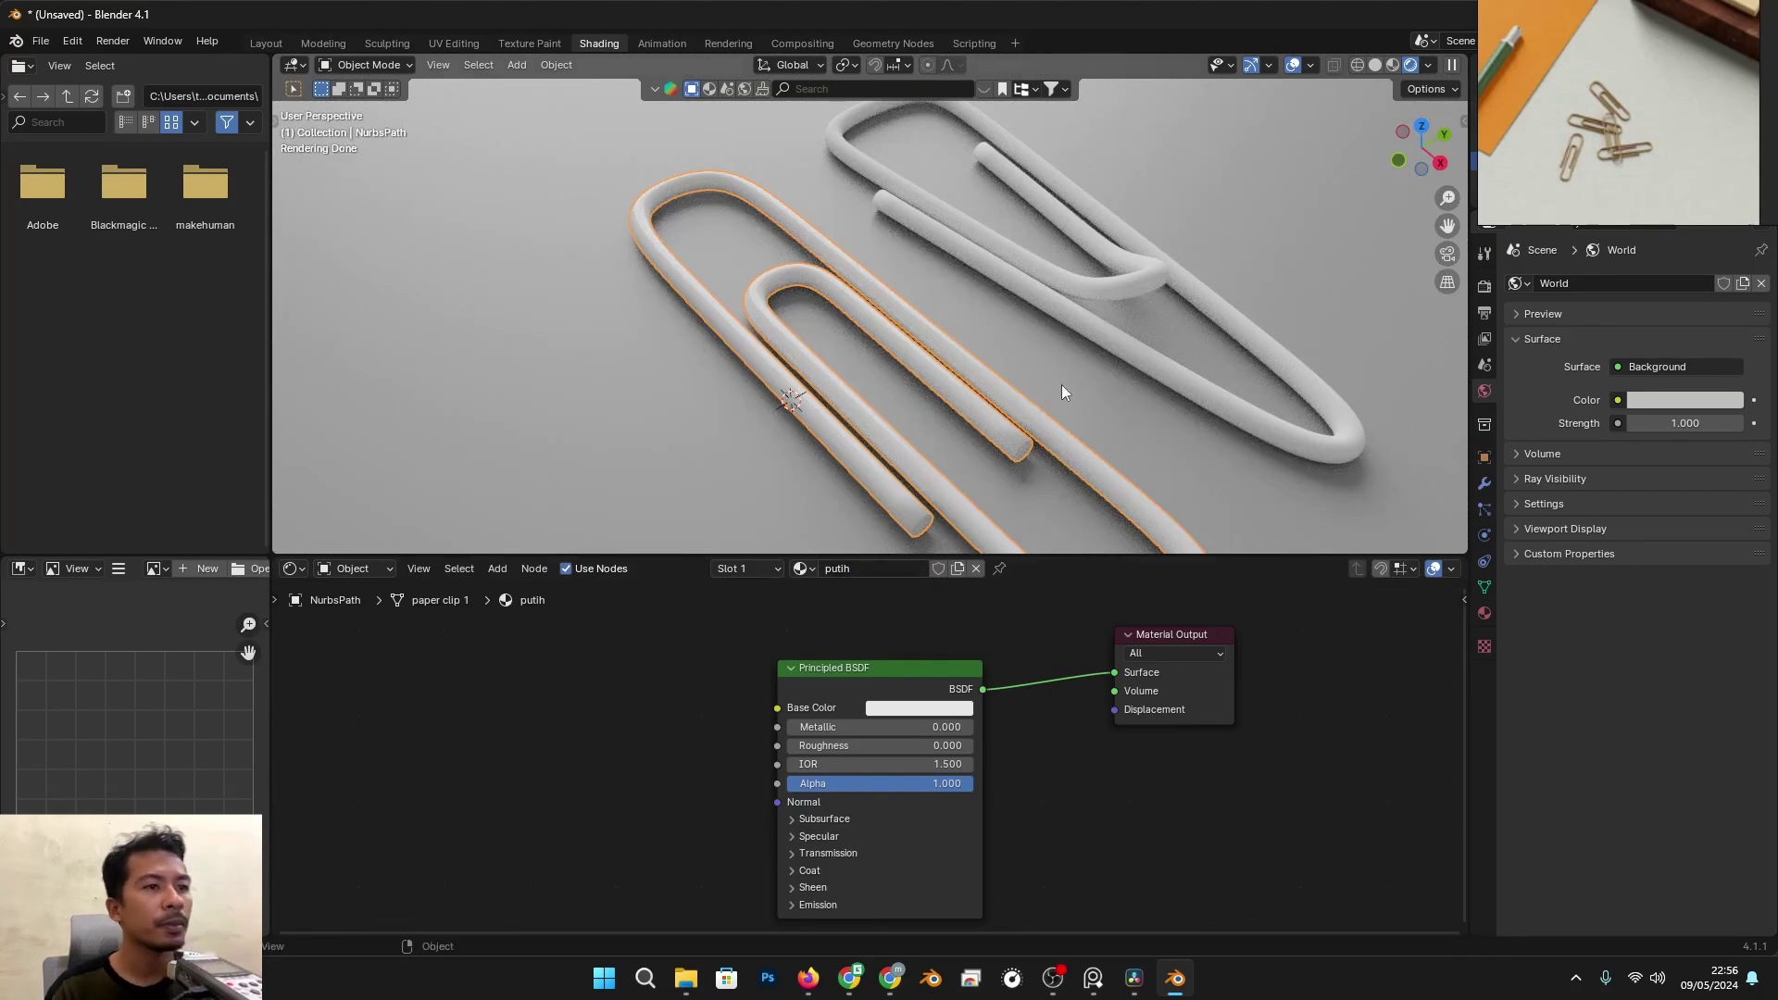
Step: Assign the existing putih material to the triangular paper clip
click(1075, 300)
click(832, 571)
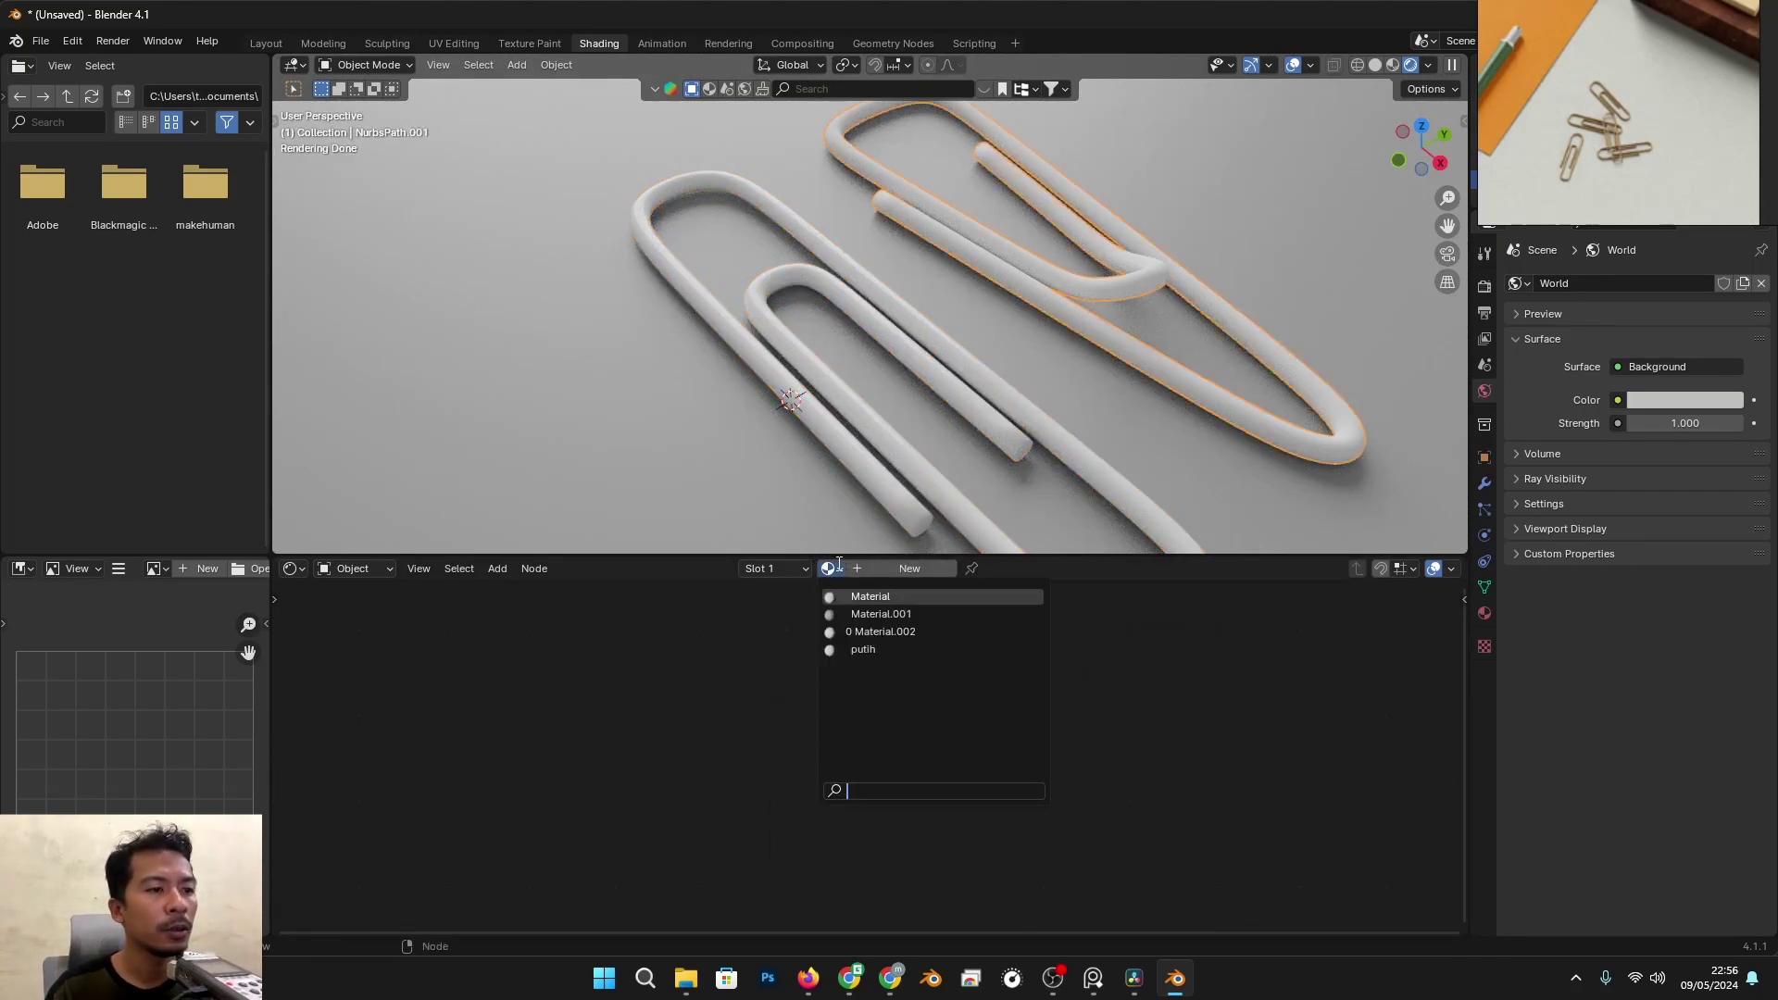
click(893, 652)
scroll(996, 419, down, 3)
Step: Duplicate both paper clips together and place the copies about 3 m away in the negative Y direction
click(969, 366)
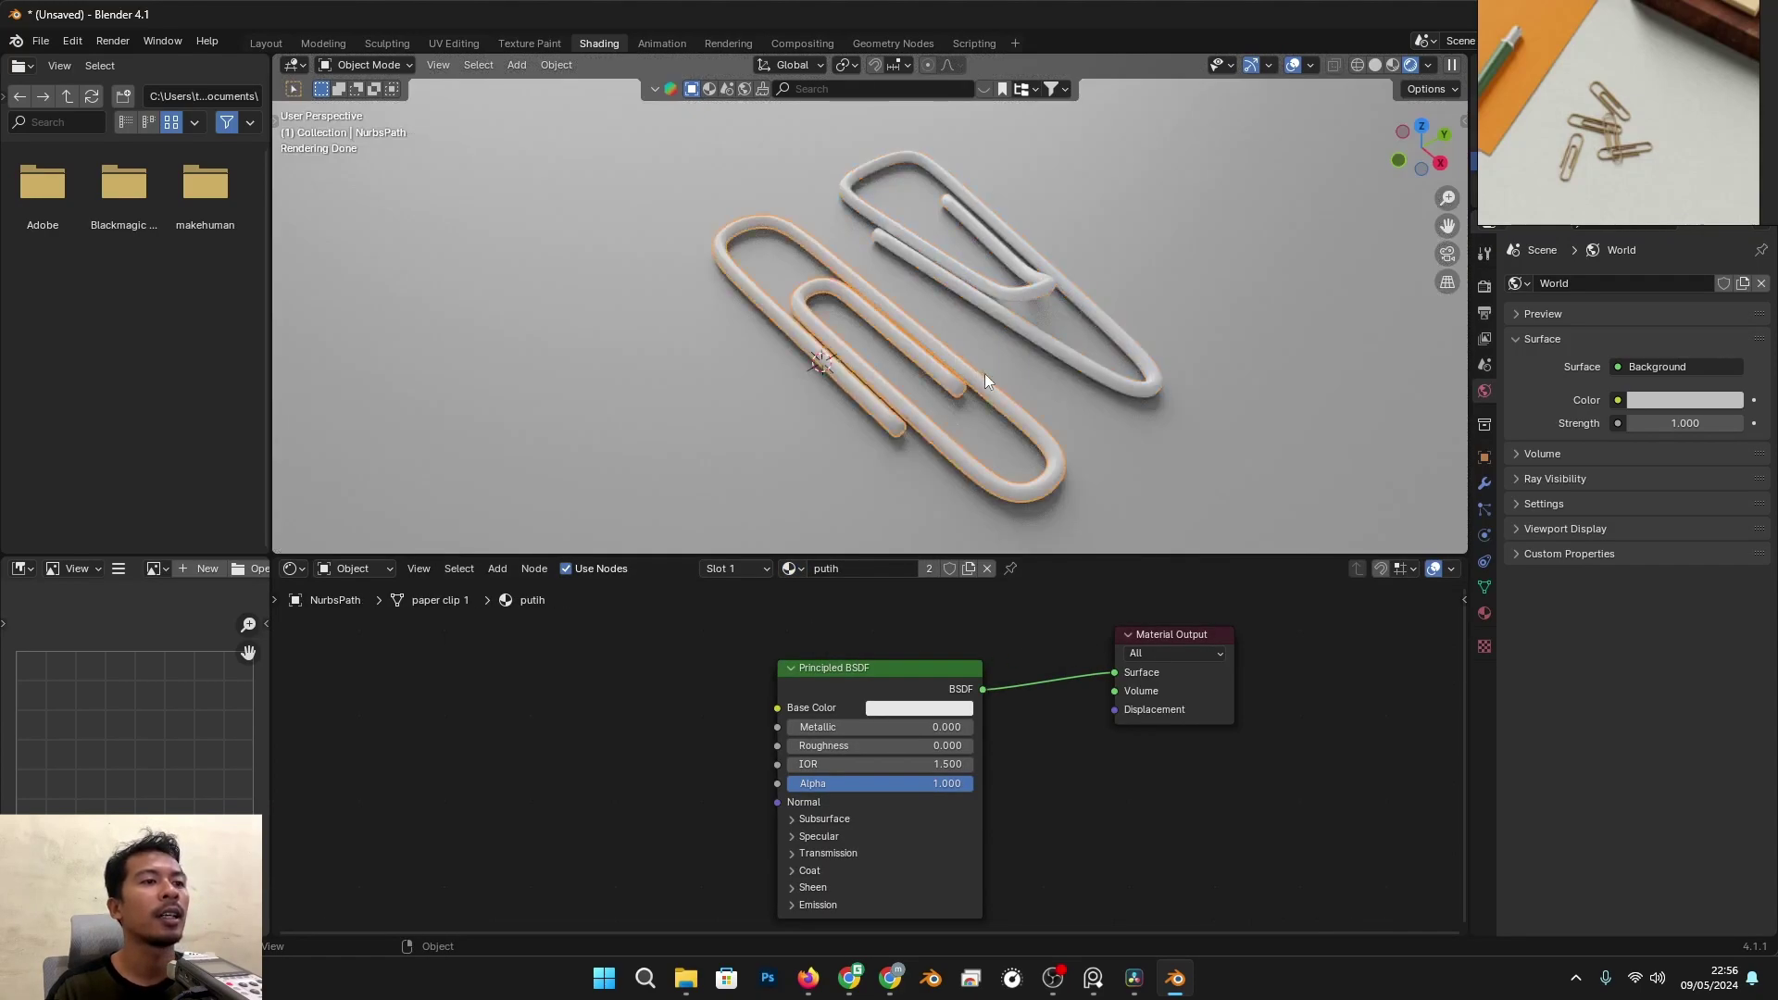
middle_drag(970, 364, 983, 403)
click(921, 347)
click(919, 347)
shift+click(997, 327)
scroll(1076, 408, down, 3)
key(shift+d)
key(x)
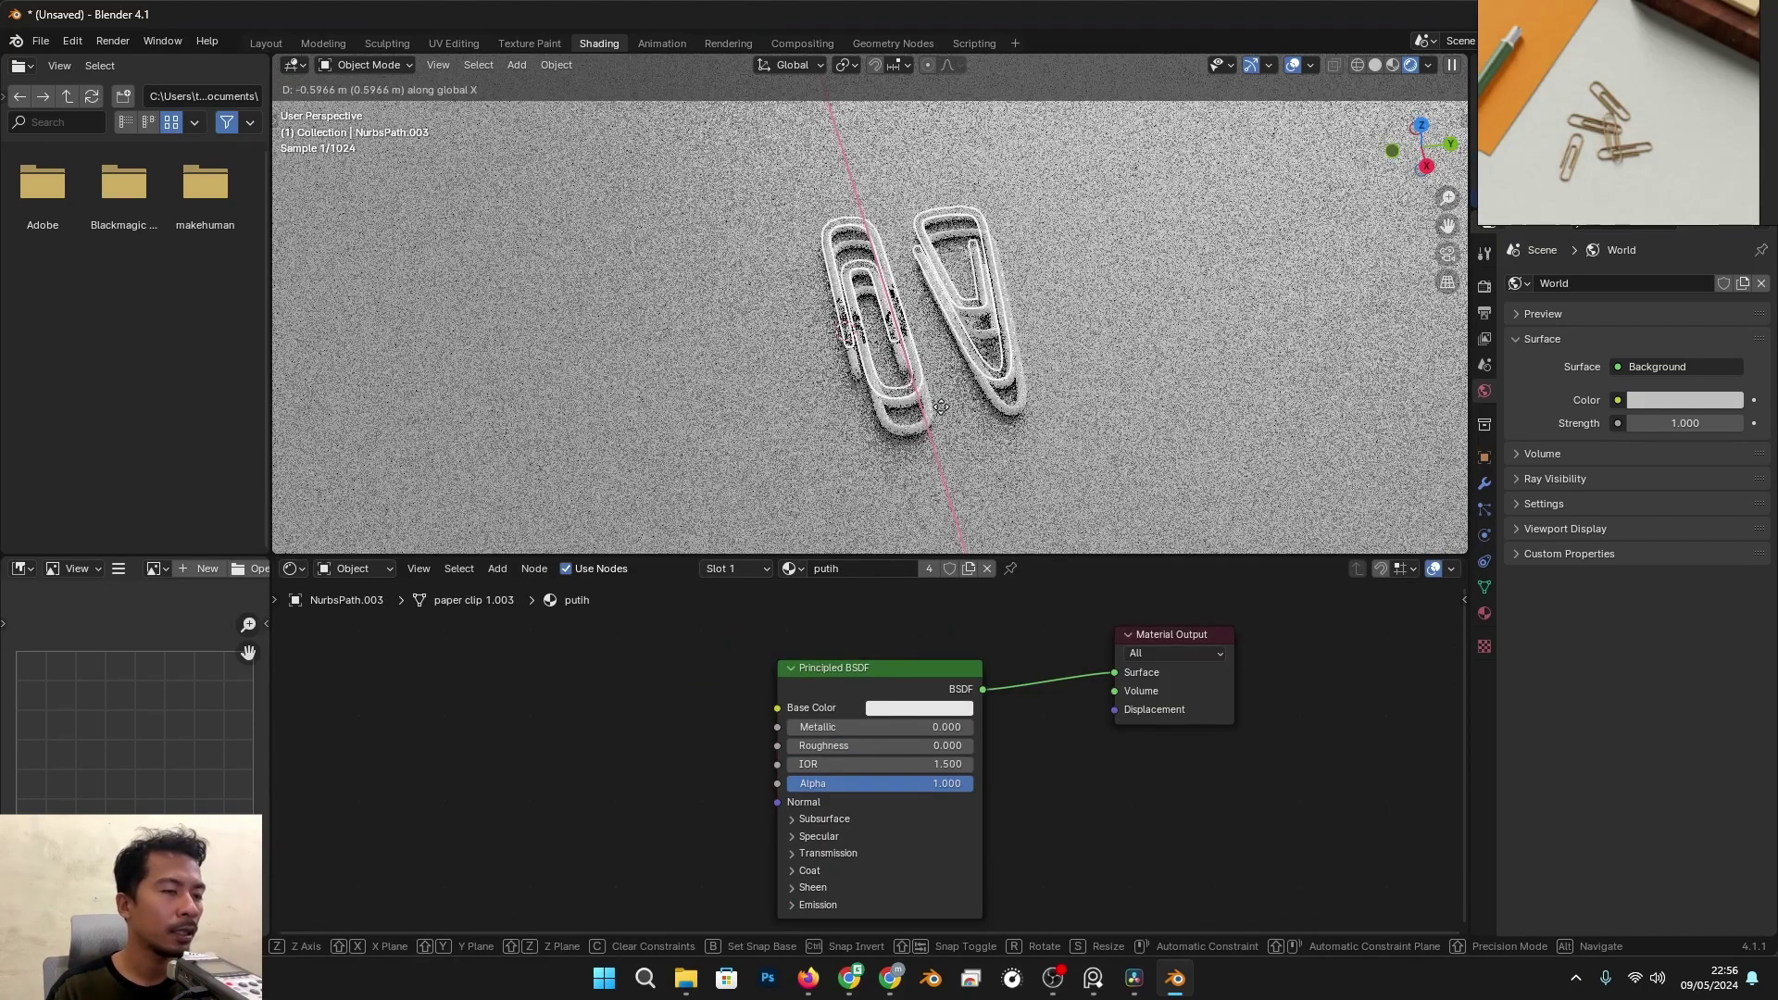
key(y)
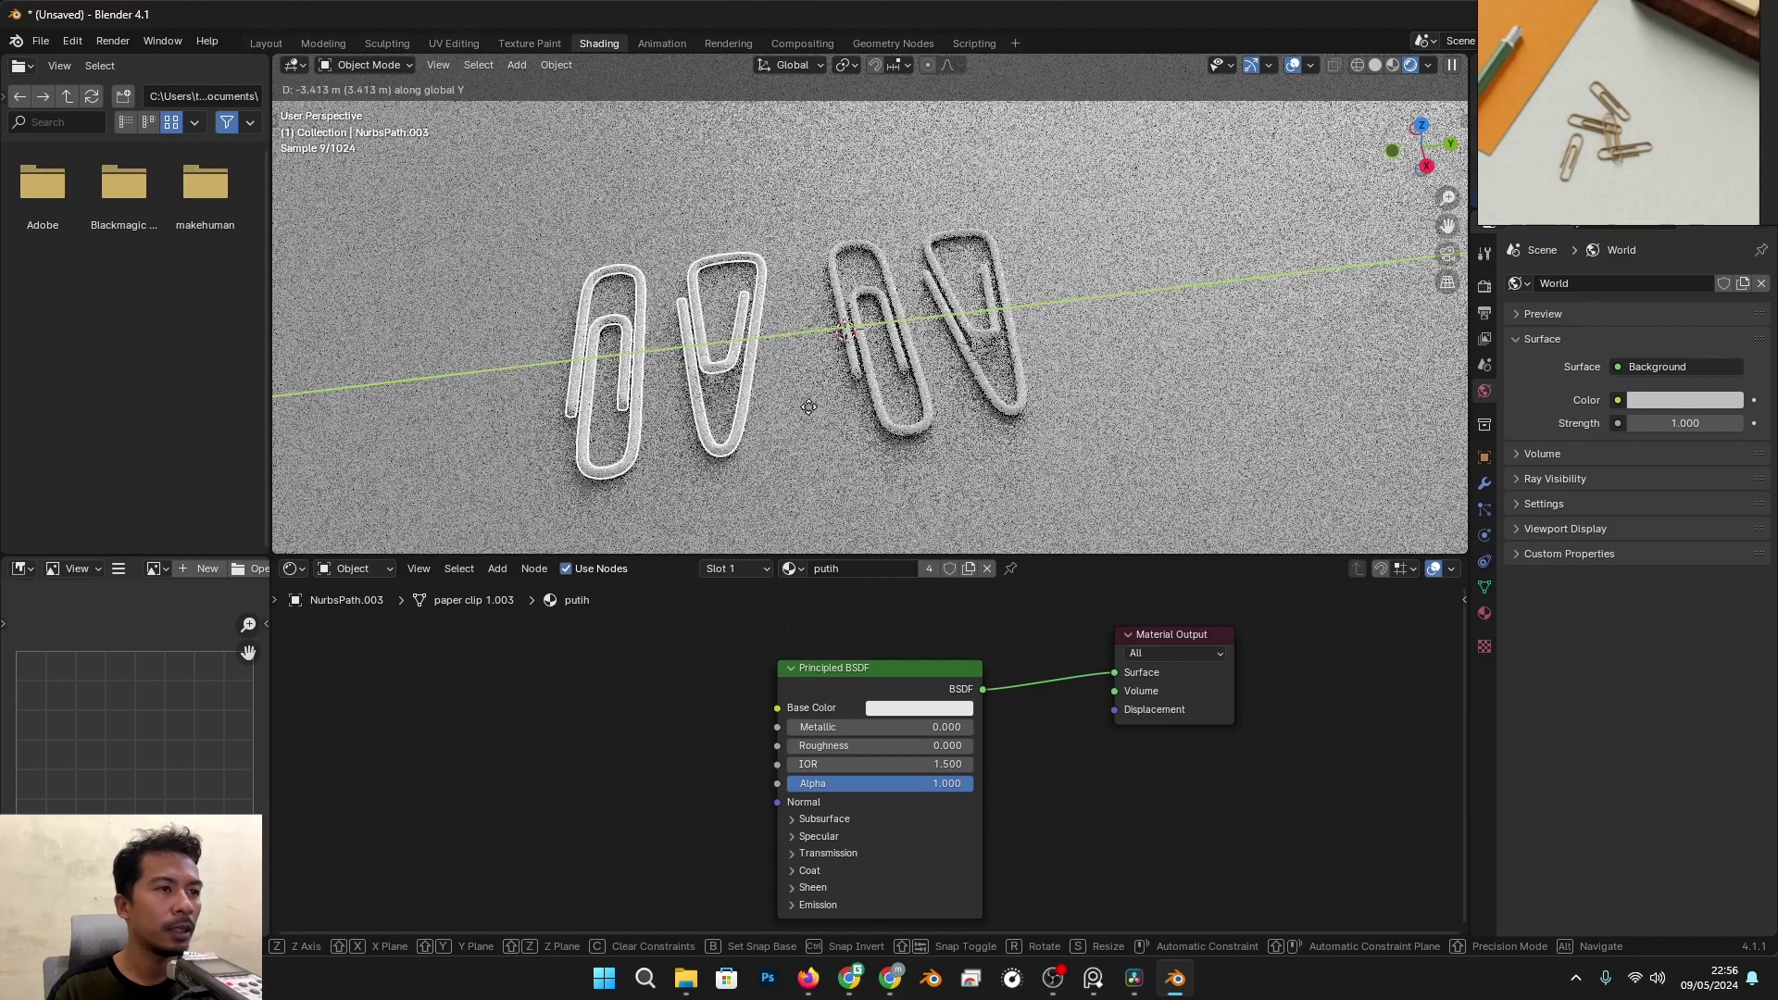
click(831, 402)
middle_drag(831, 402, 781, 448)
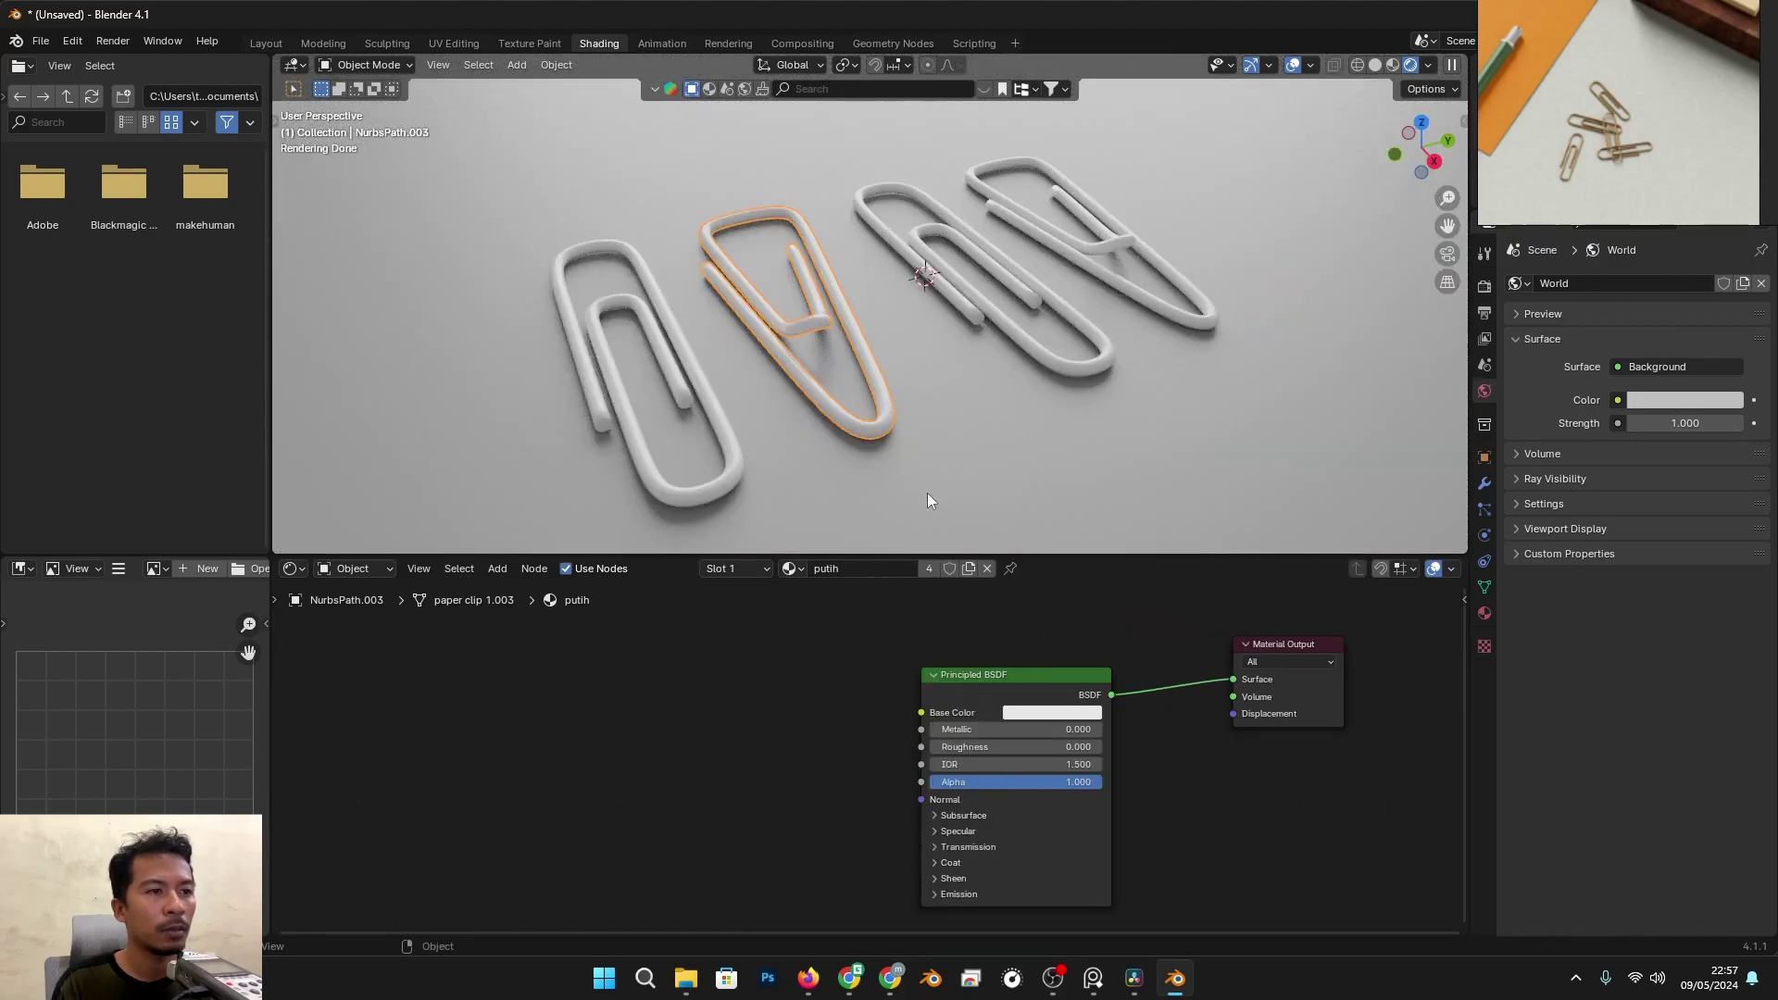
click(928, 500)
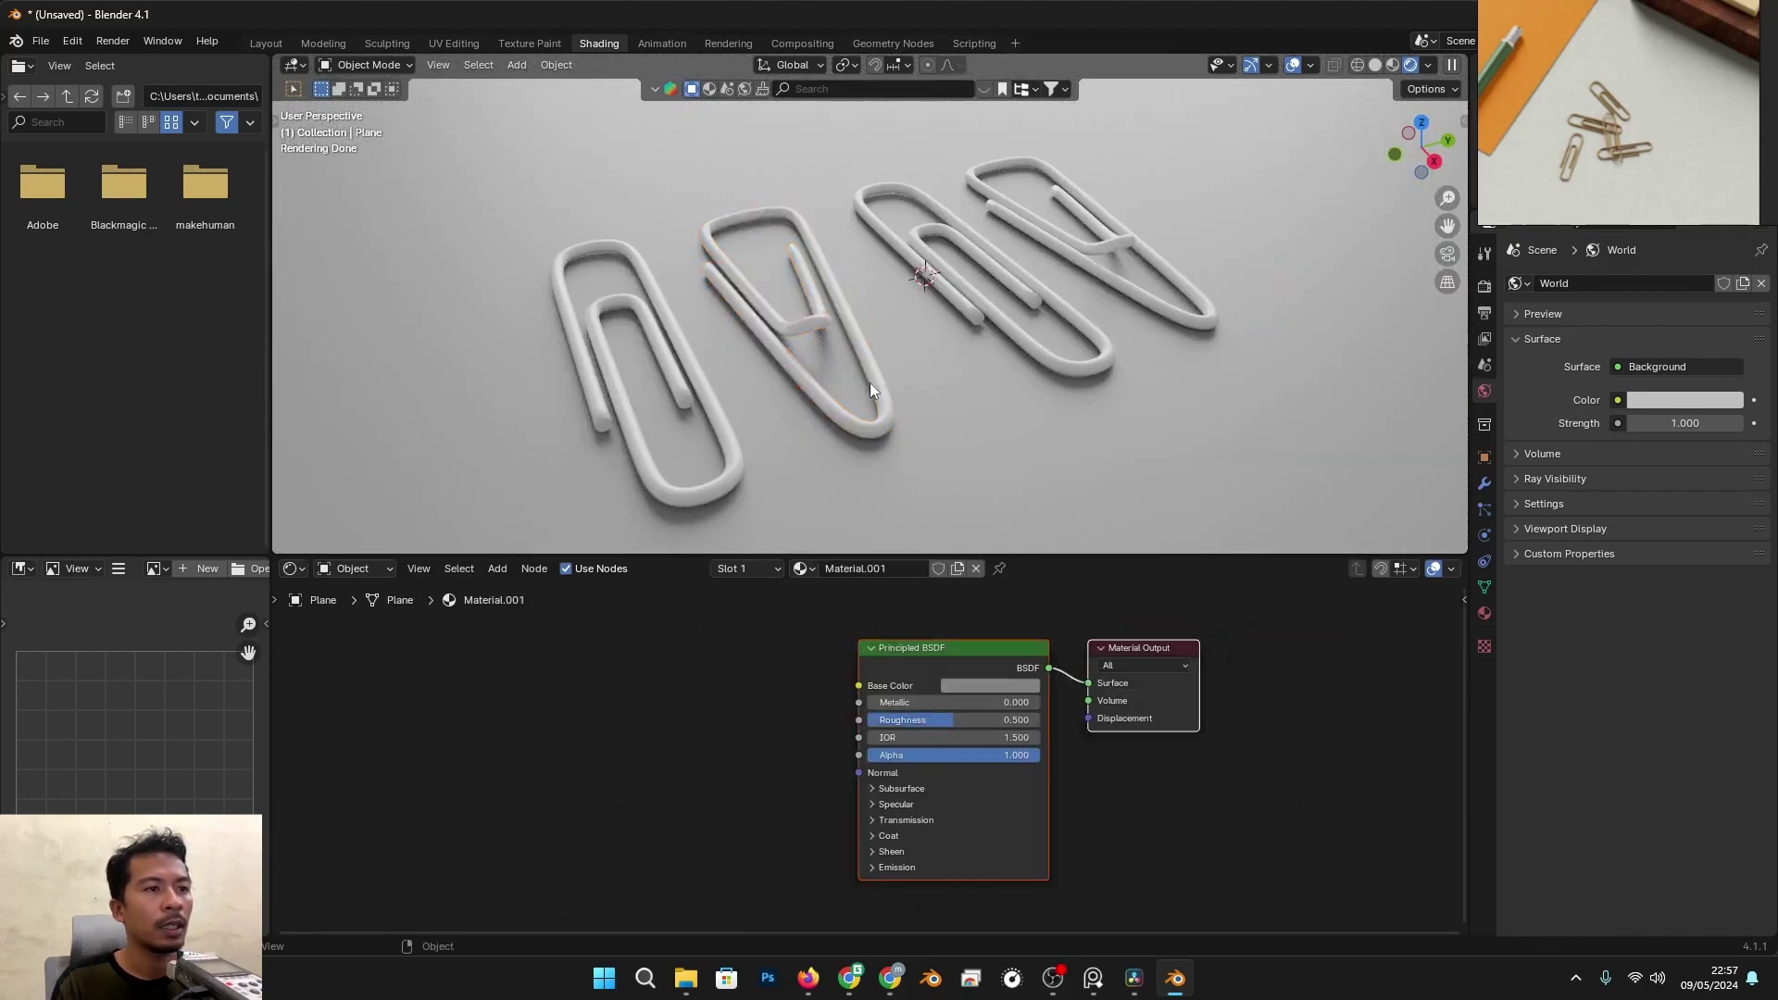
Step: Replace the copied triangular clip's putih material with a new material named metal
middle_drag(730, 268, 841, 340)
click(842, 344)
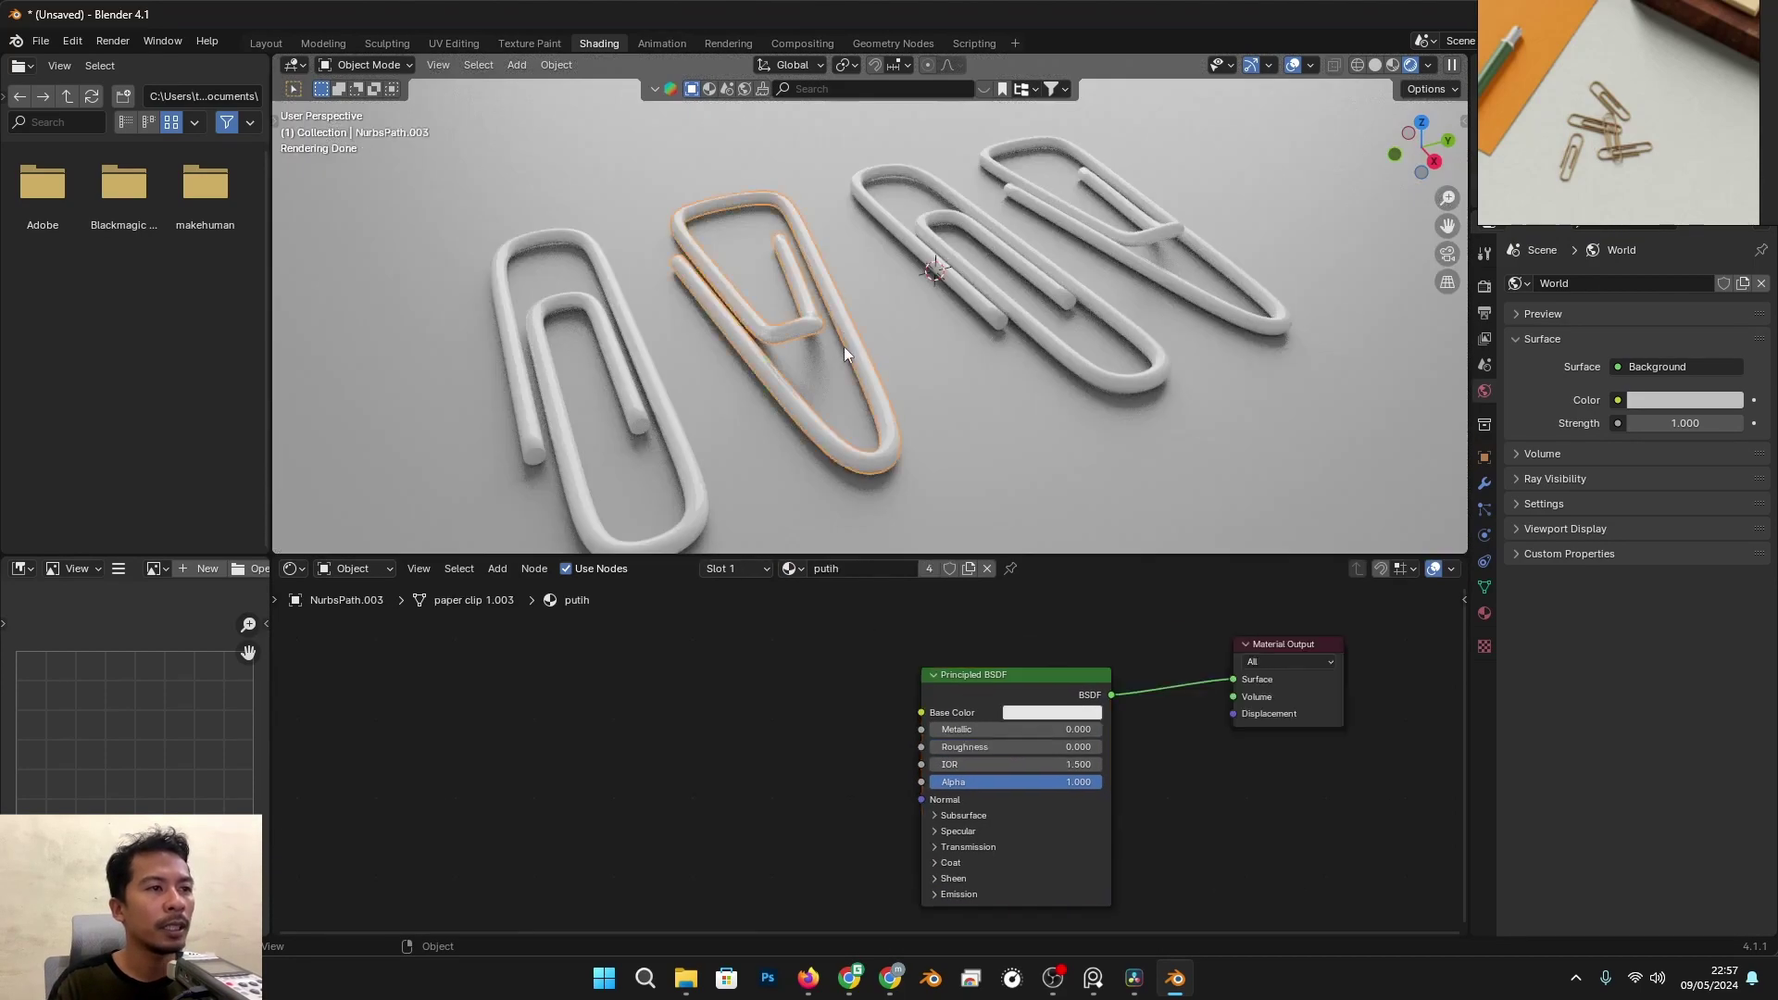
middle_drag(986, 709, 760, 653)
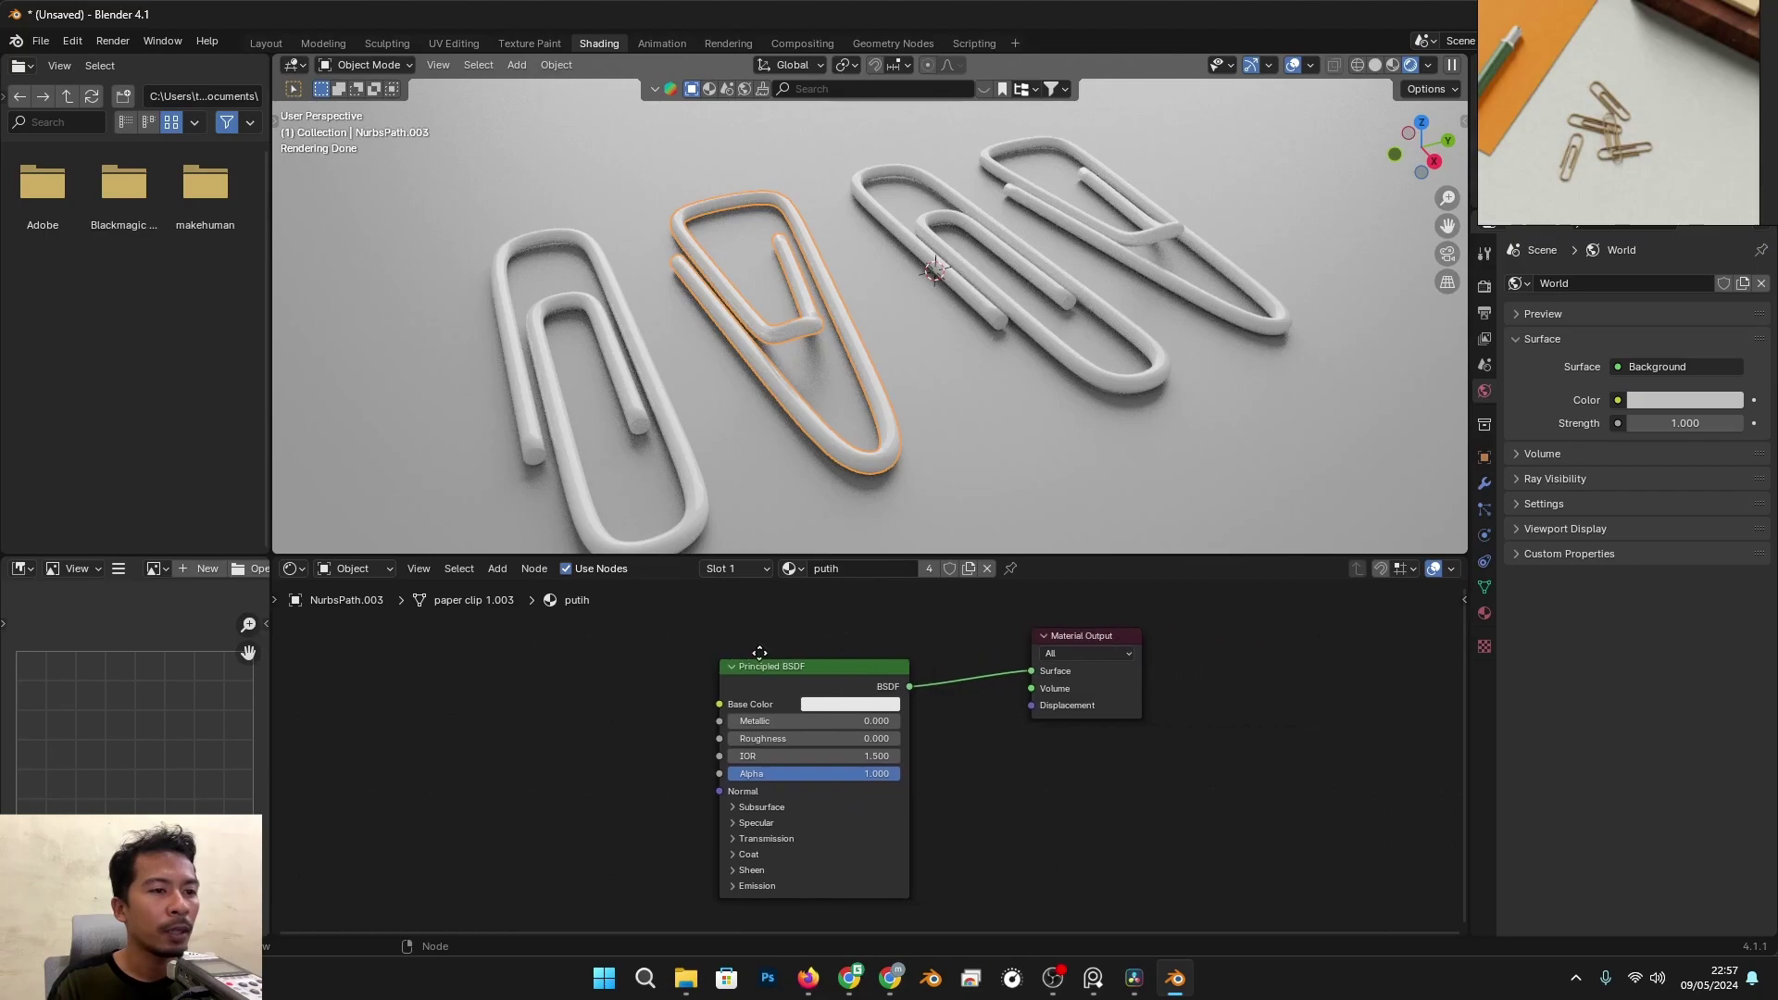
click(987, 570)
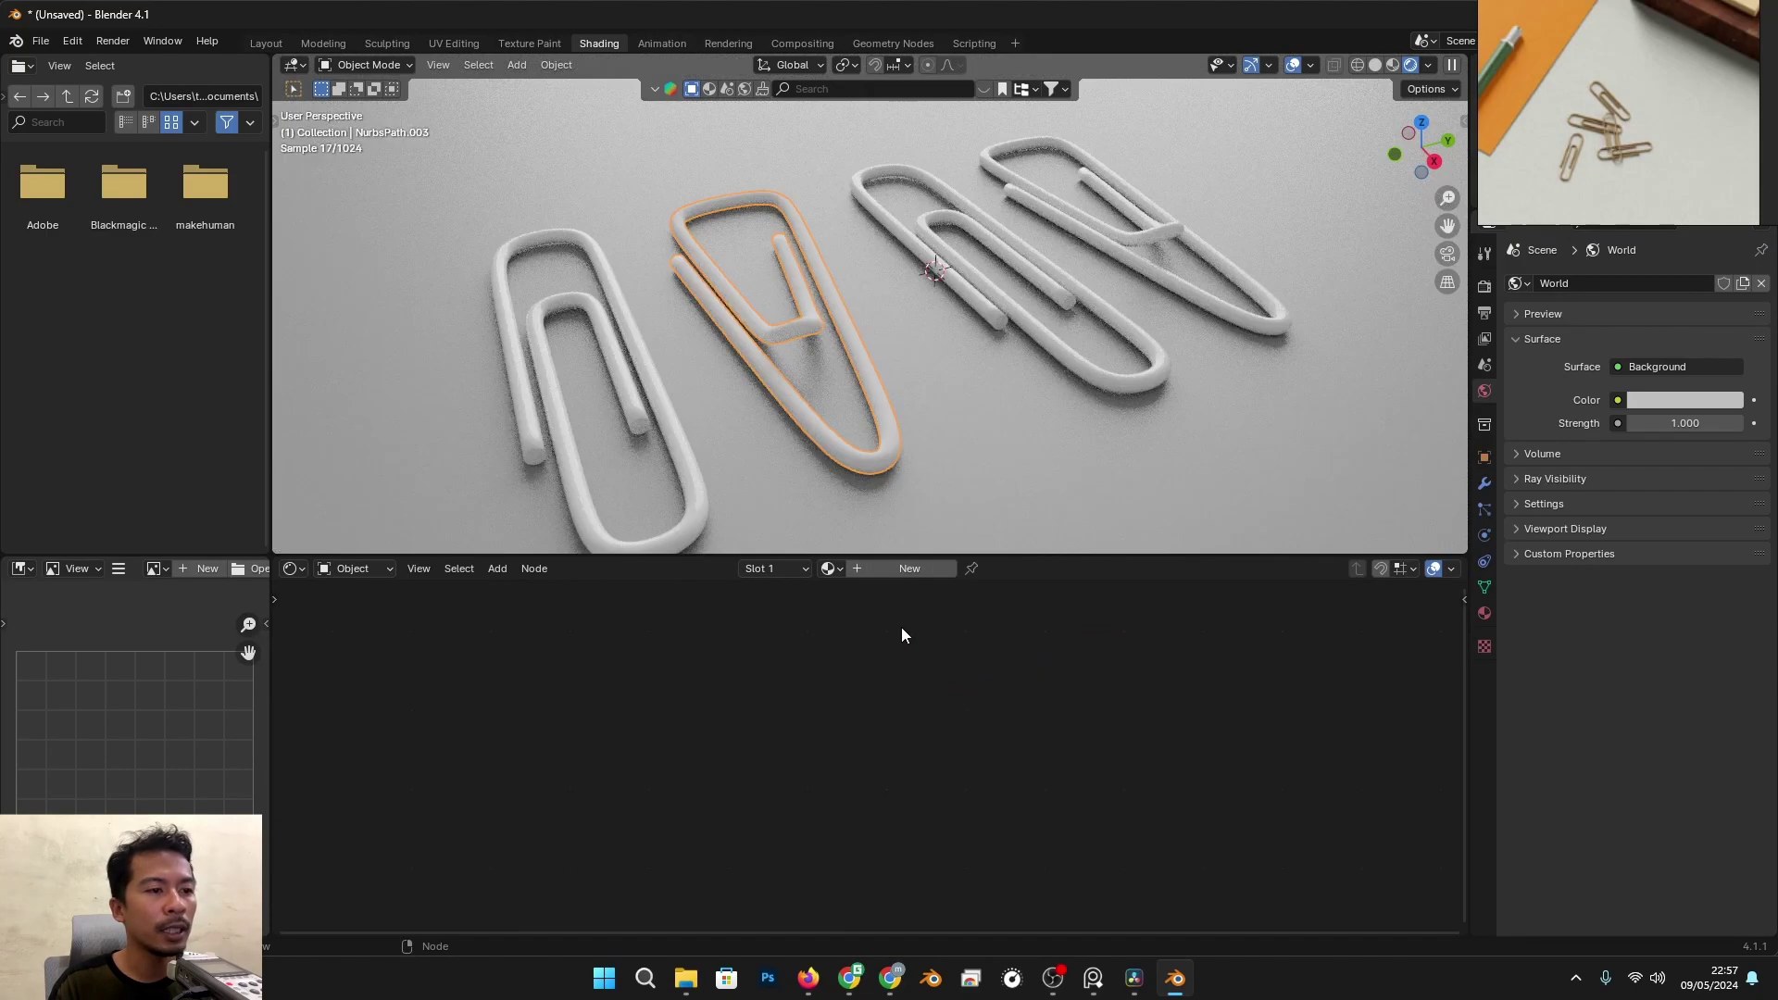
click(945, 568)
drag(836, 622, 1059, 703)
drag(784, 654, 992, 662)
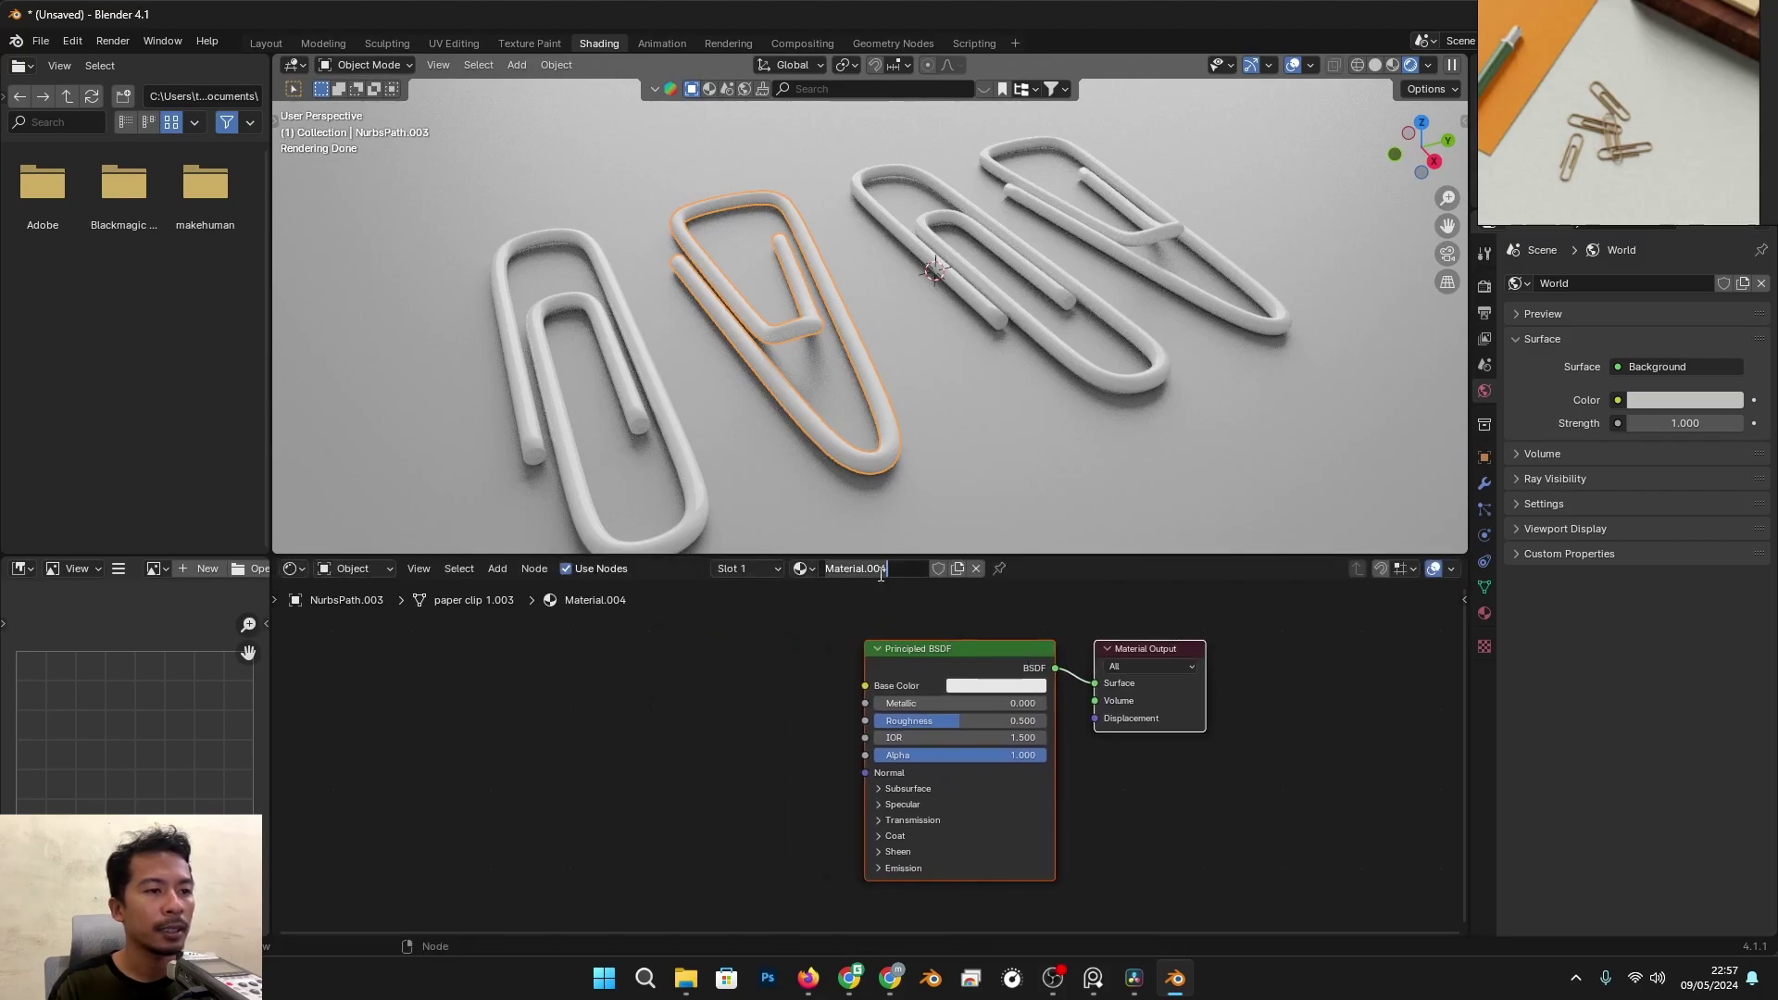
text(met)
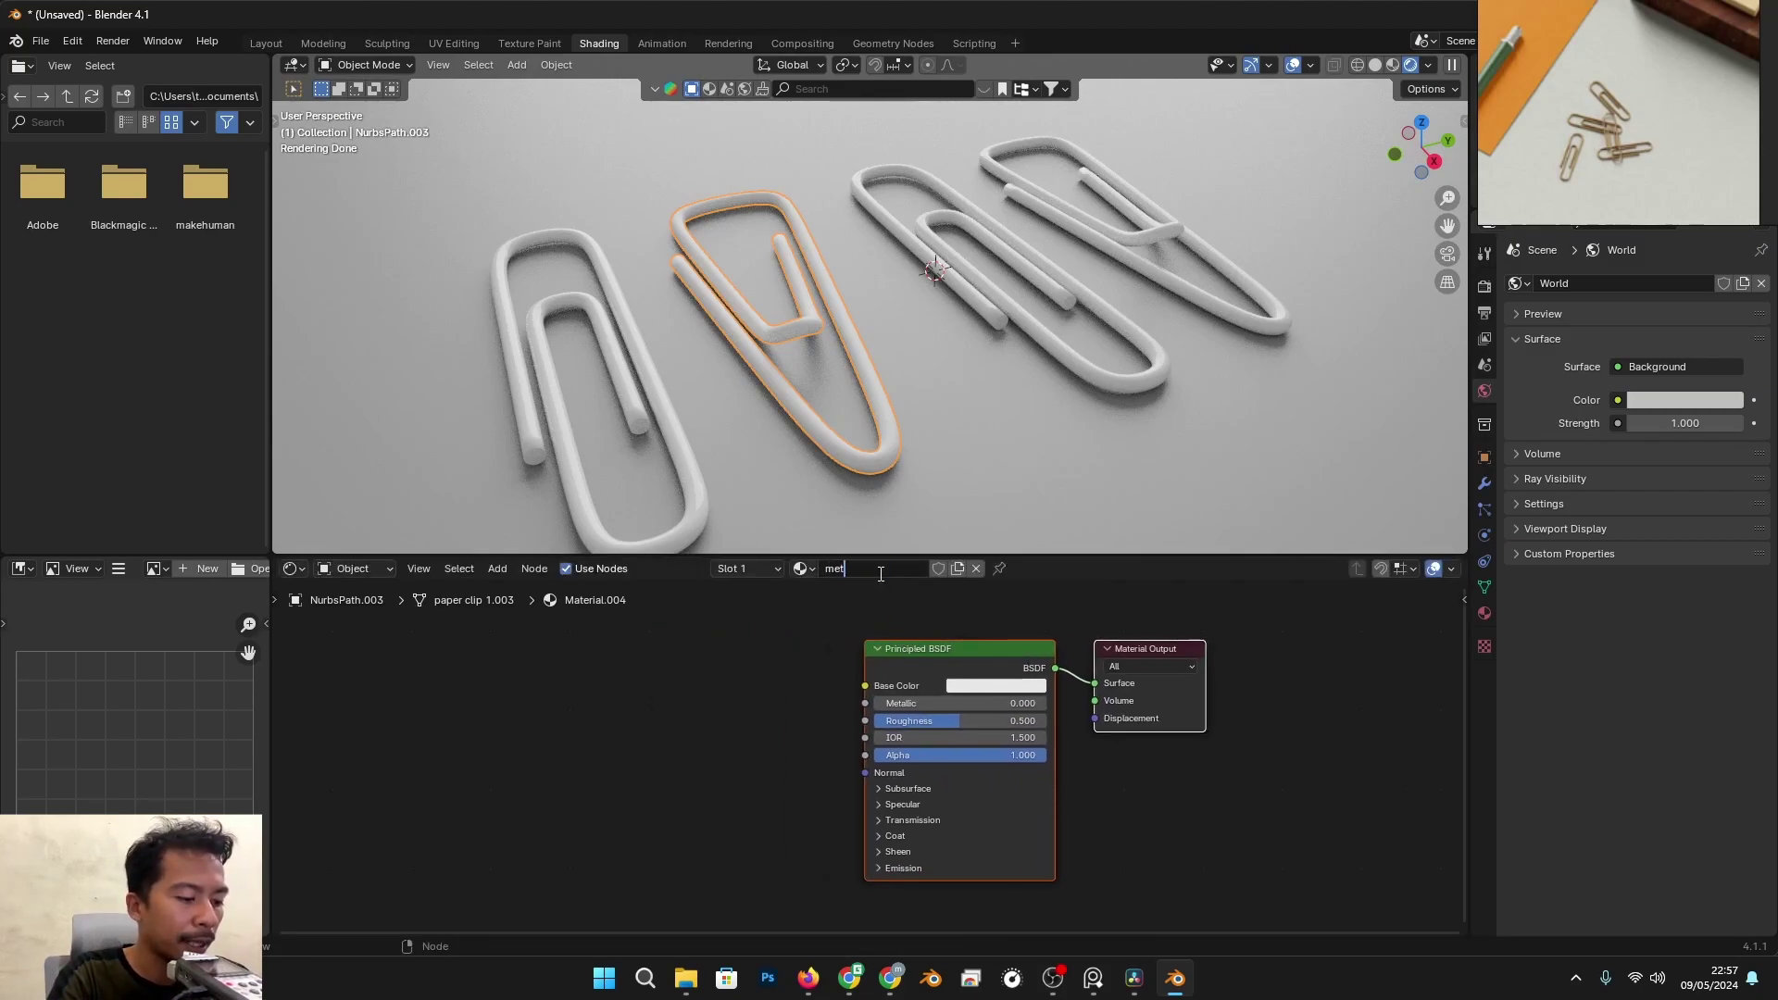
text(al)
key(Return)
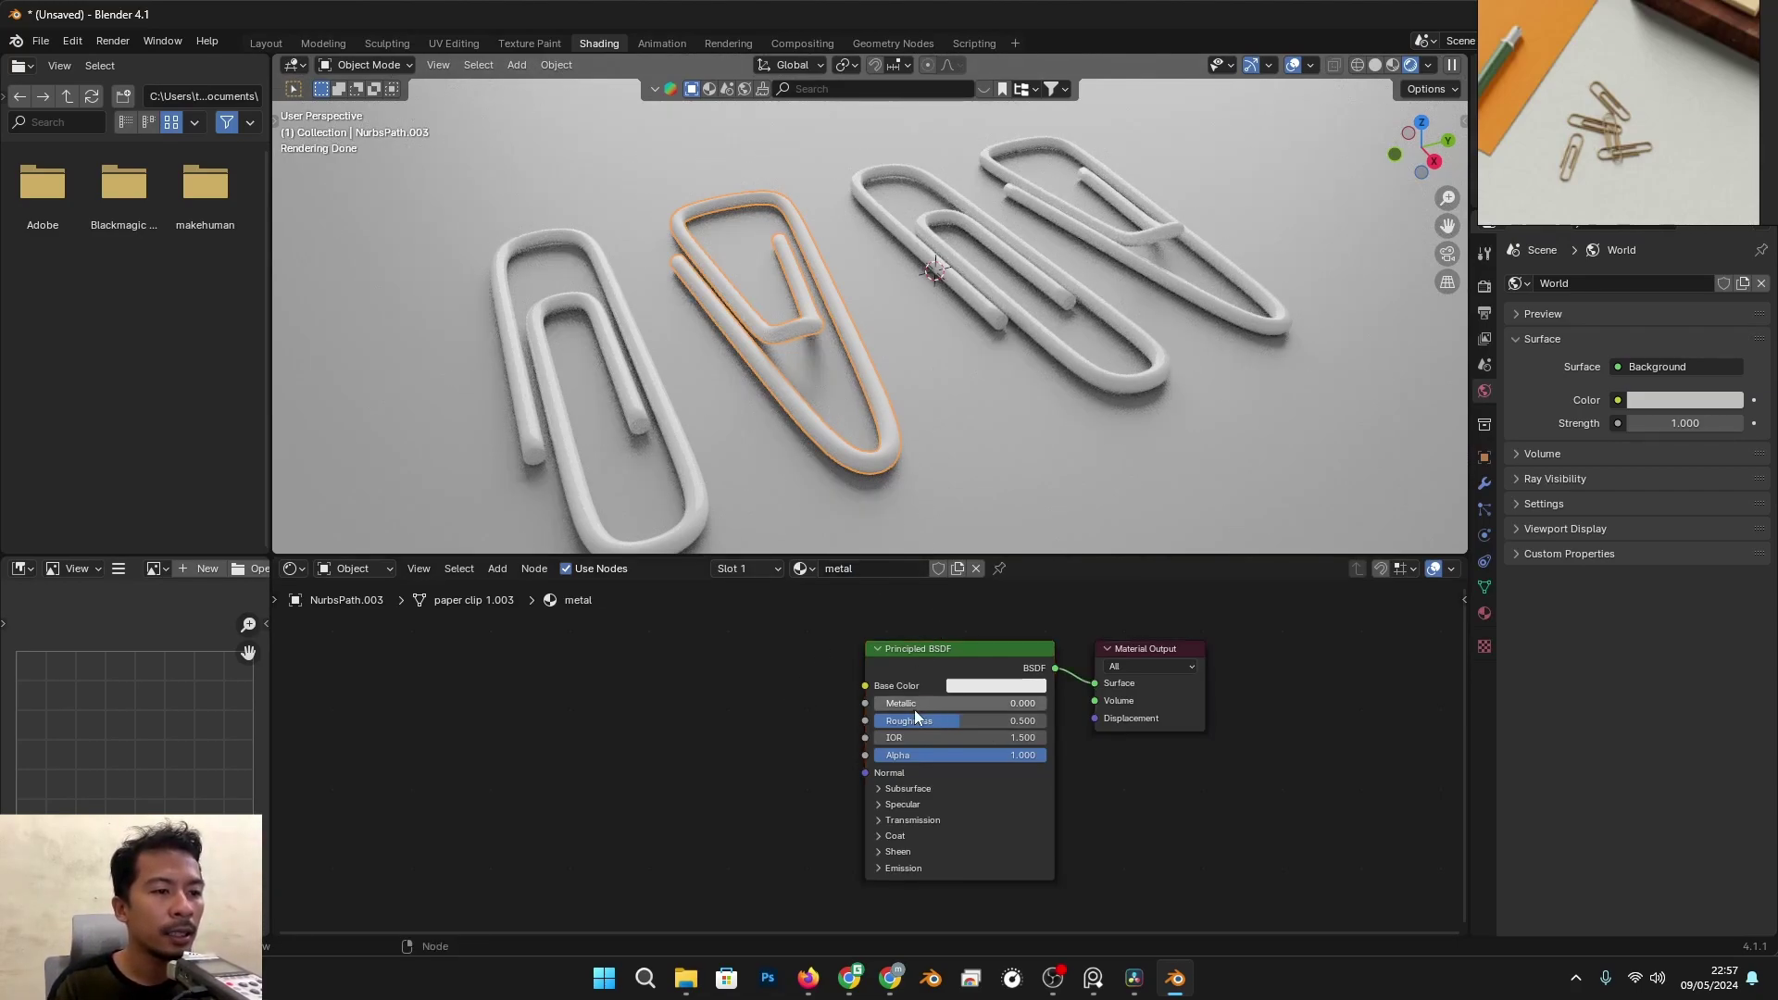
Step: Set the metal material's metallic value to 1 and its roughness to 0
drag(882, 704, 1044, 704)
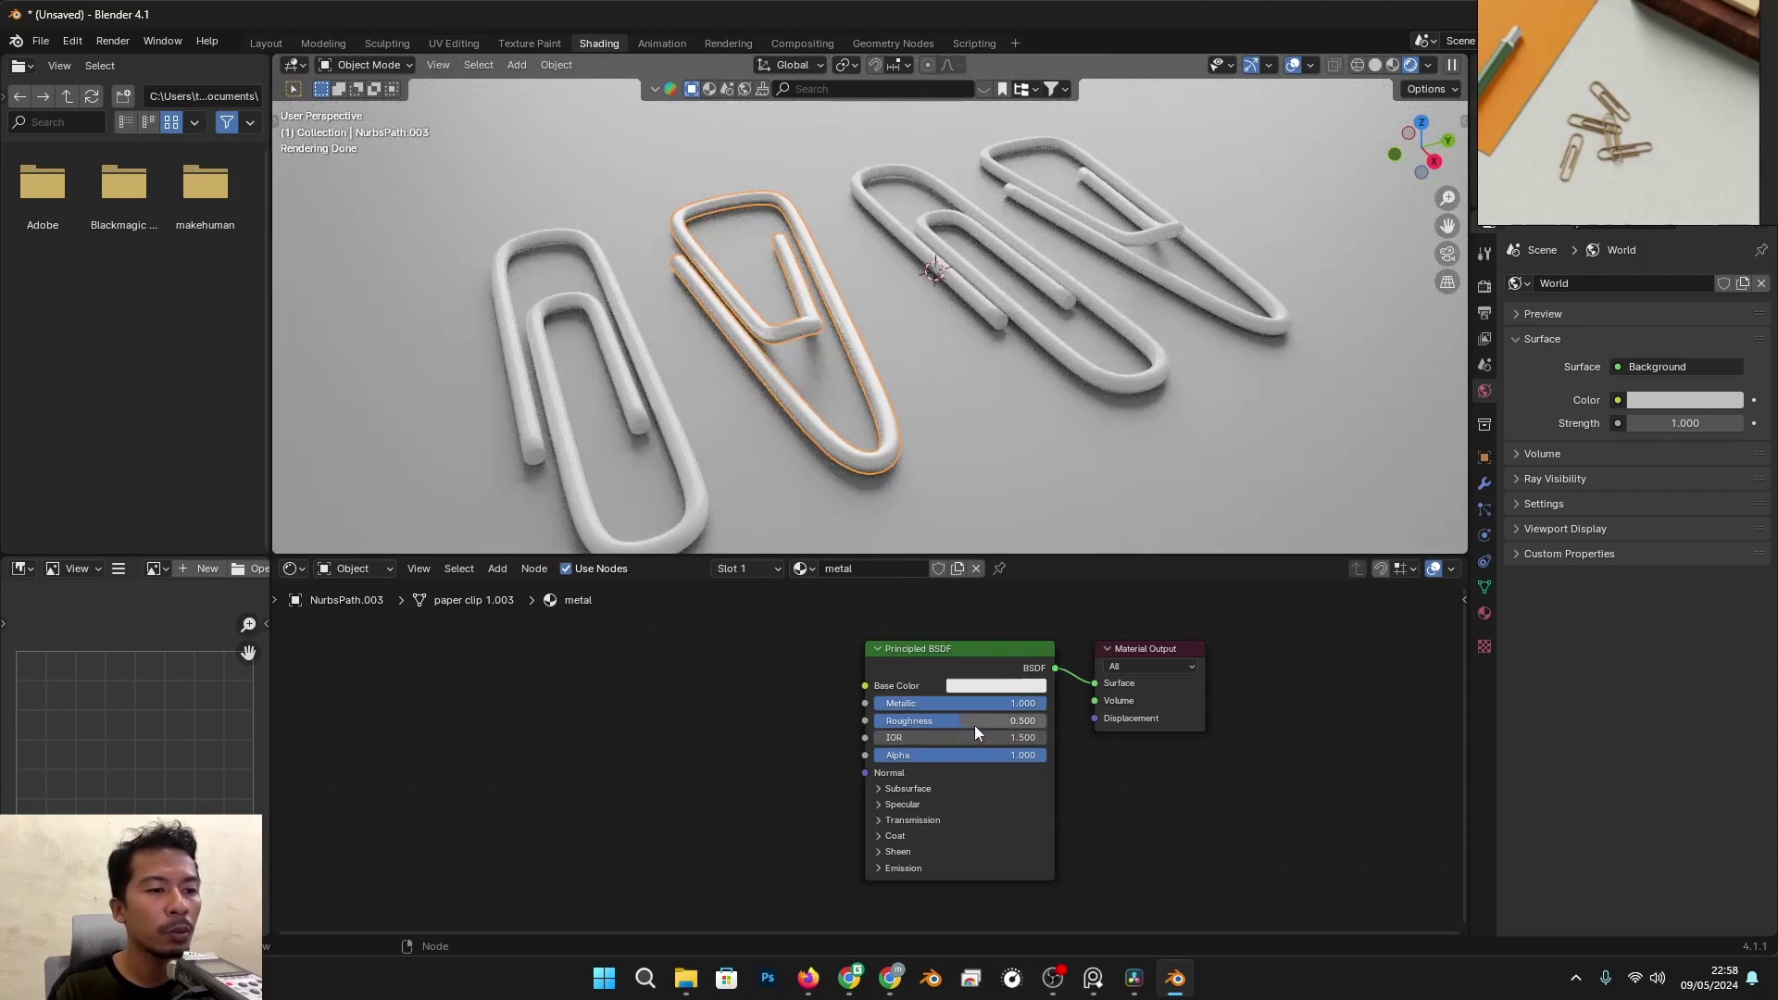
drag(1030, 721, 874, 721)
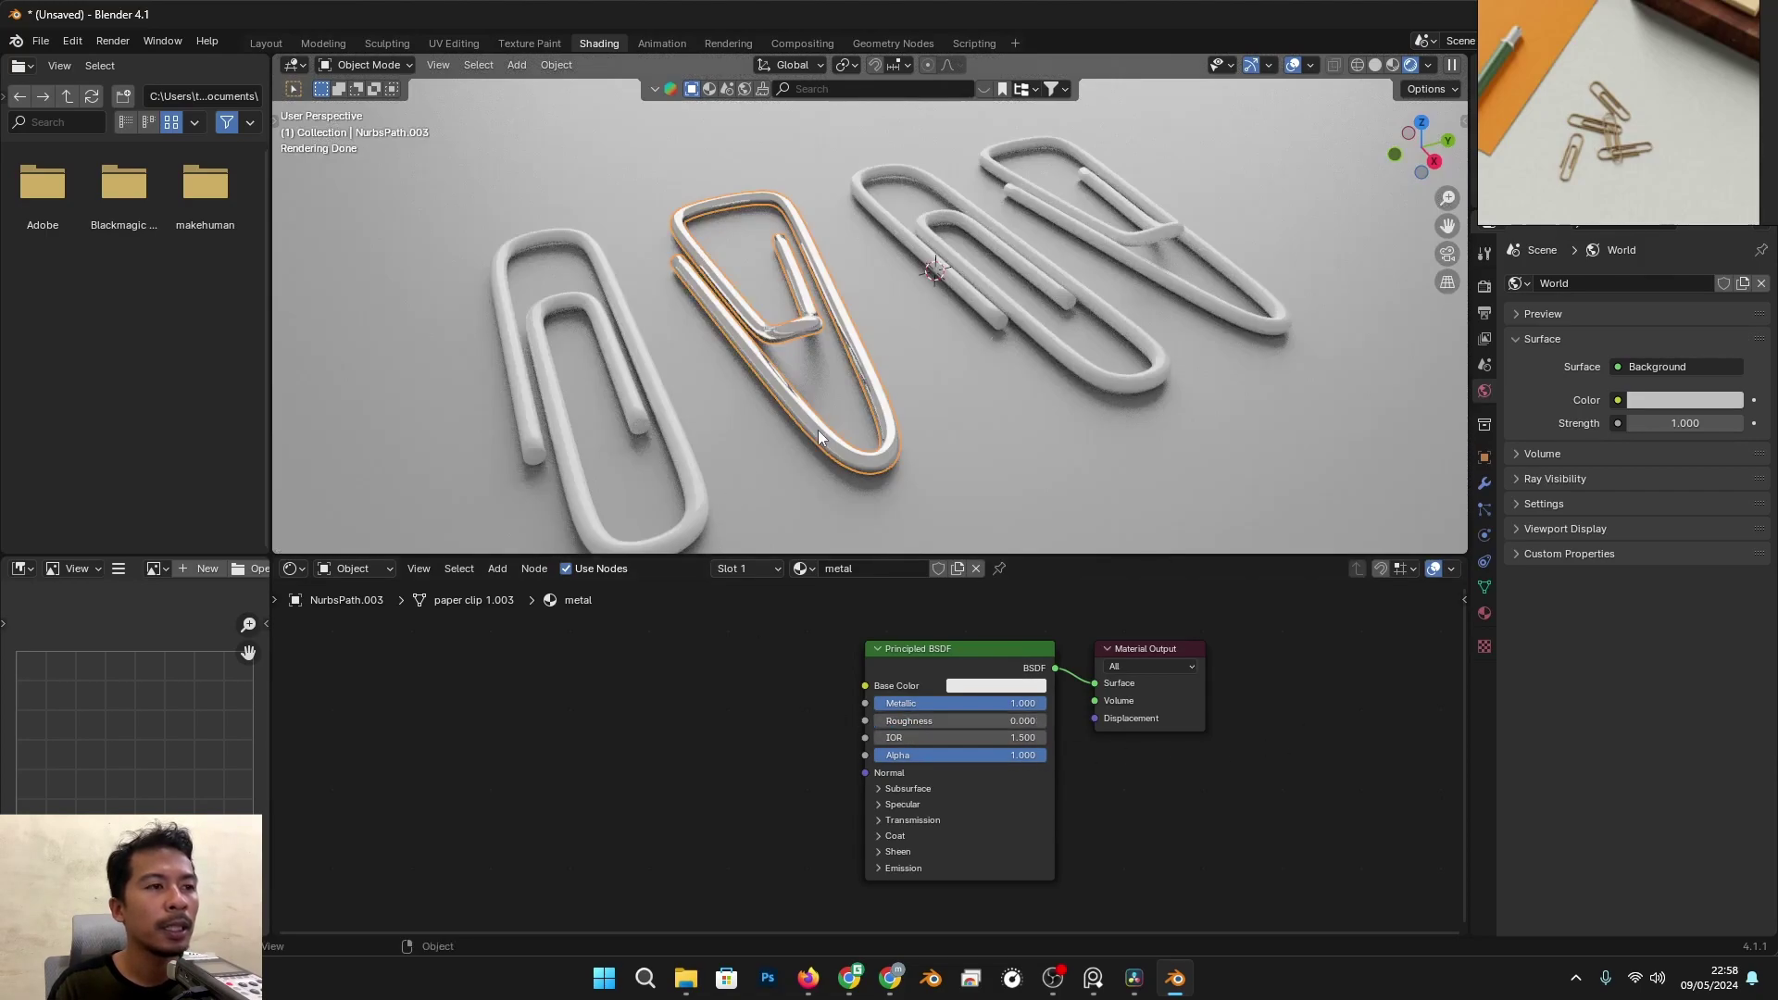
Step: Examine the metal clip's reflections and the surrounding scene from several angles and distances
scroll(937, 391, up, 2)
middle_drag(1003, 414, 837, 253)
scroll(902, 353, down, 4)
scroll(902, 354, up, 4)
scroll(1024, 366, down, 5)
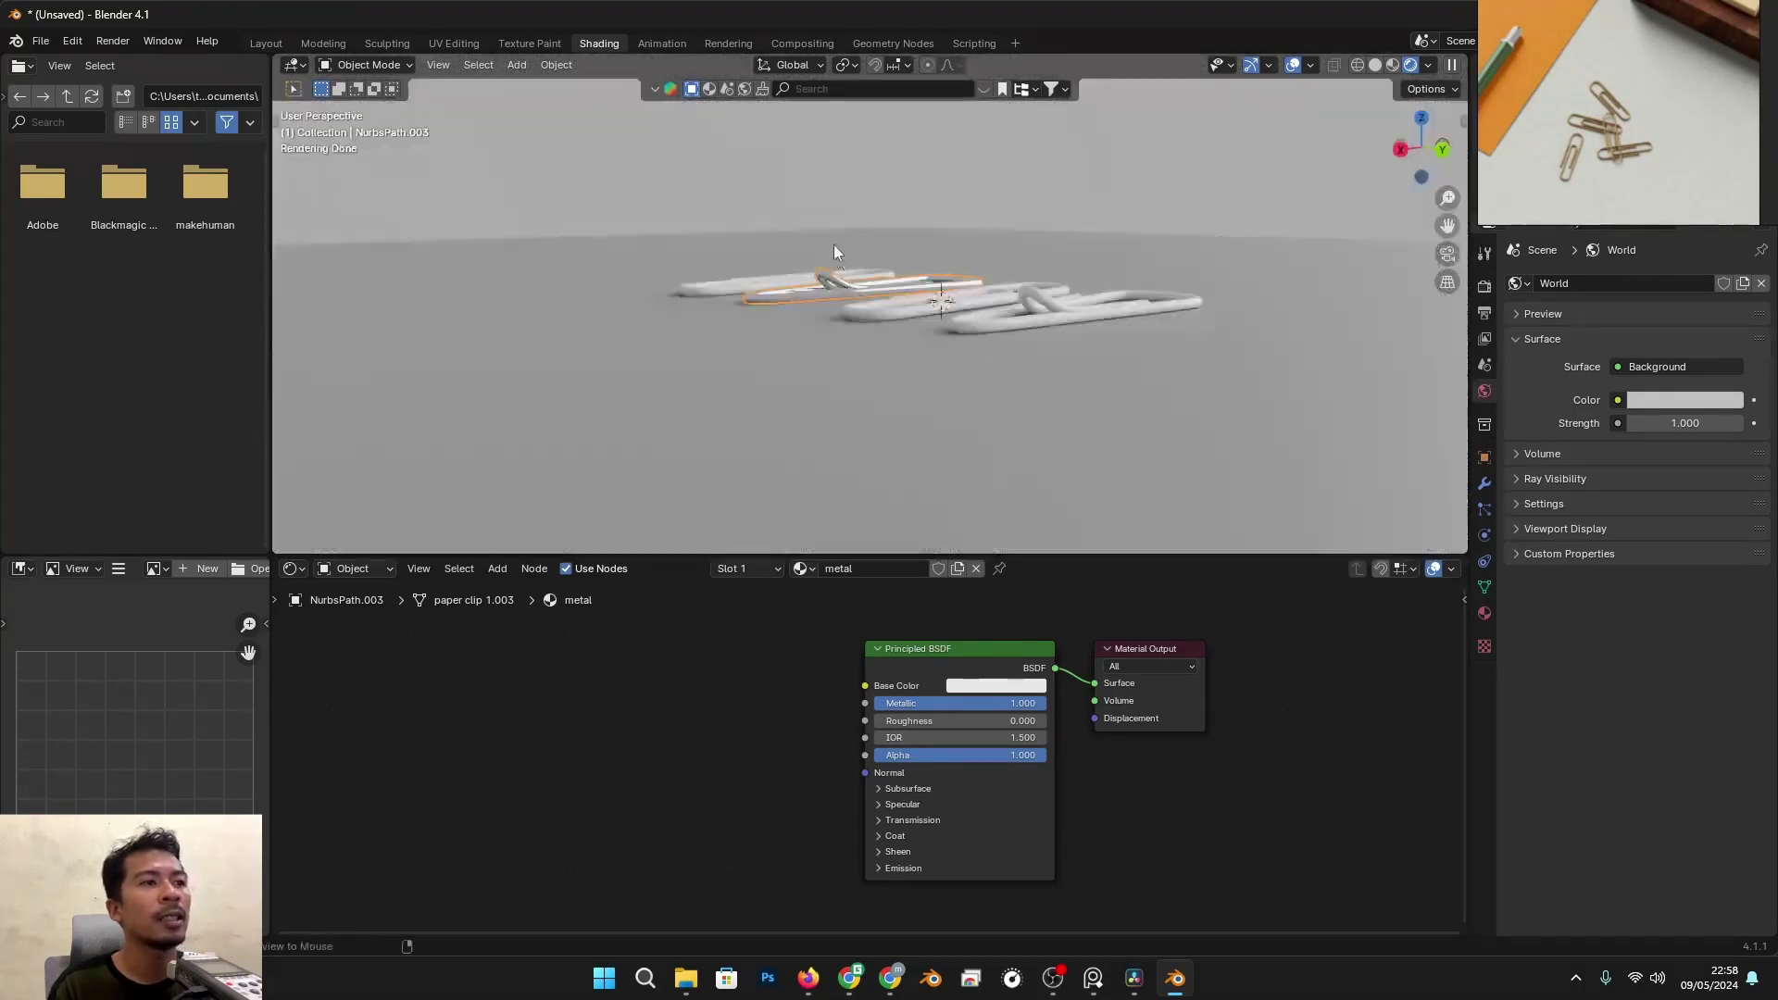
middle_drag(964, 206, 1051, 239)
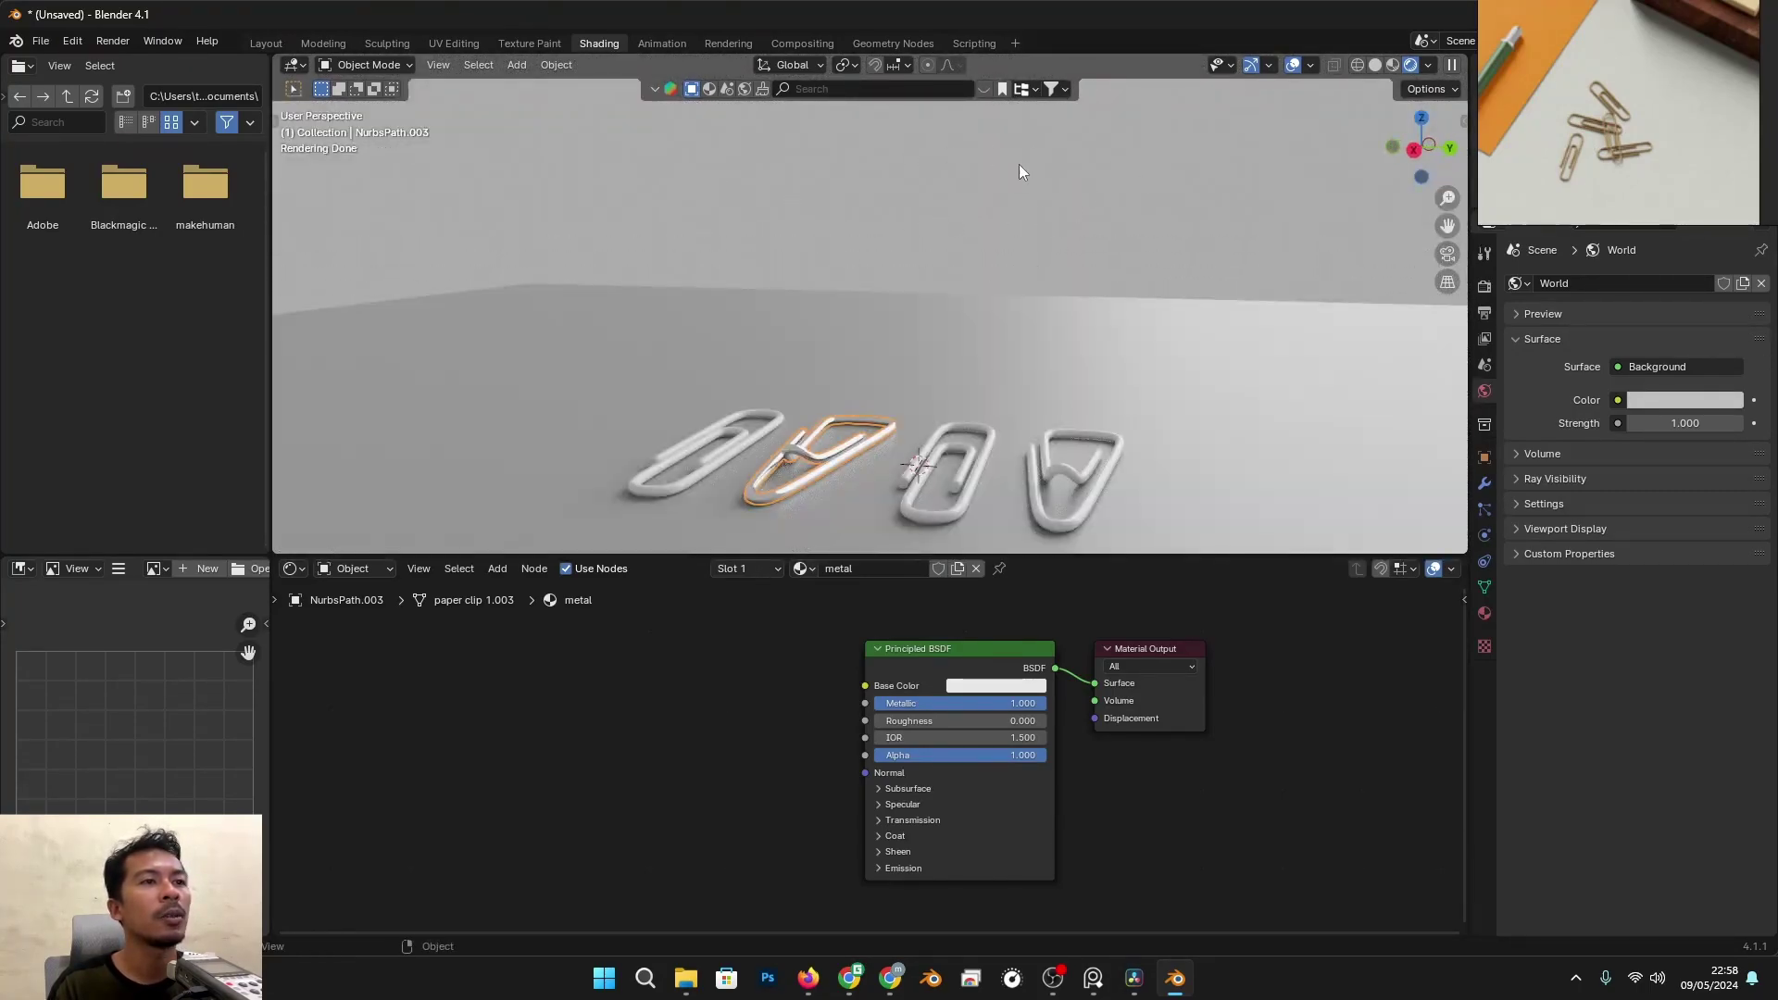
middle_drag(948, 215, 952, 381)
scroll(970, 361, up, 2)
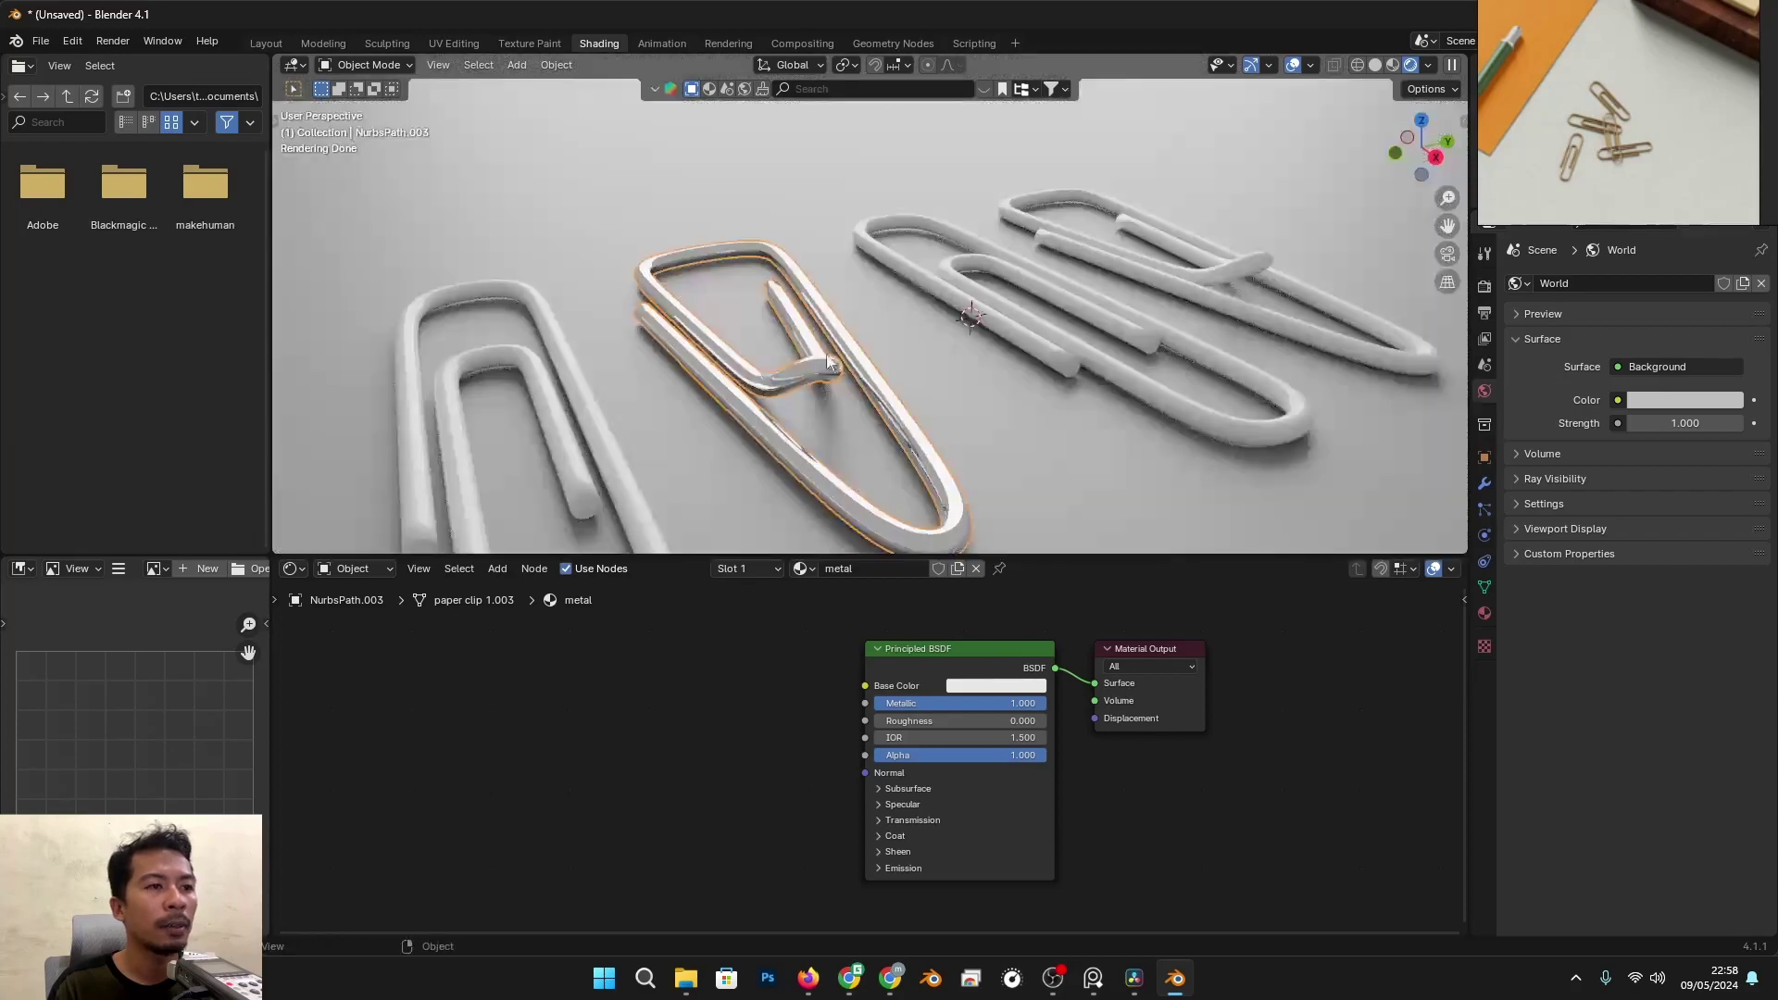
middle_drag(813, 368, 833, 372)
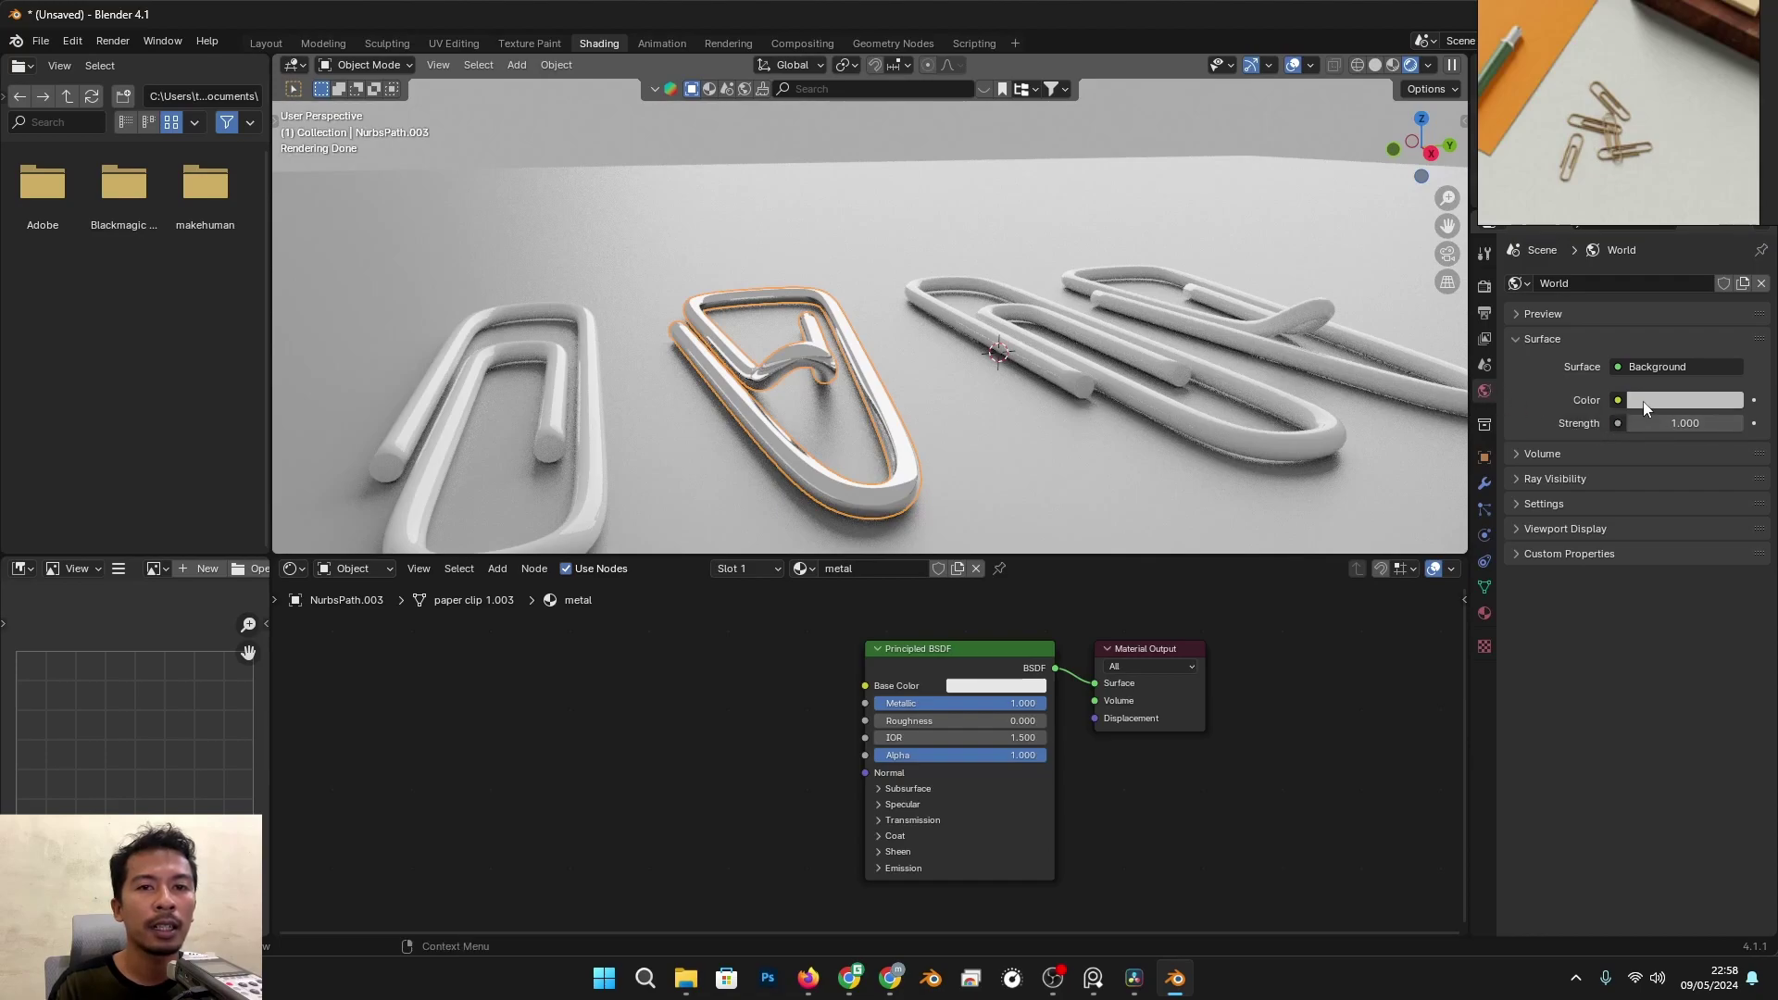
Step: Darken the world background color to black and check the contrast in the metal clip's reflections
click(1683, 400)
drag(1728, 243, 1727, 269)
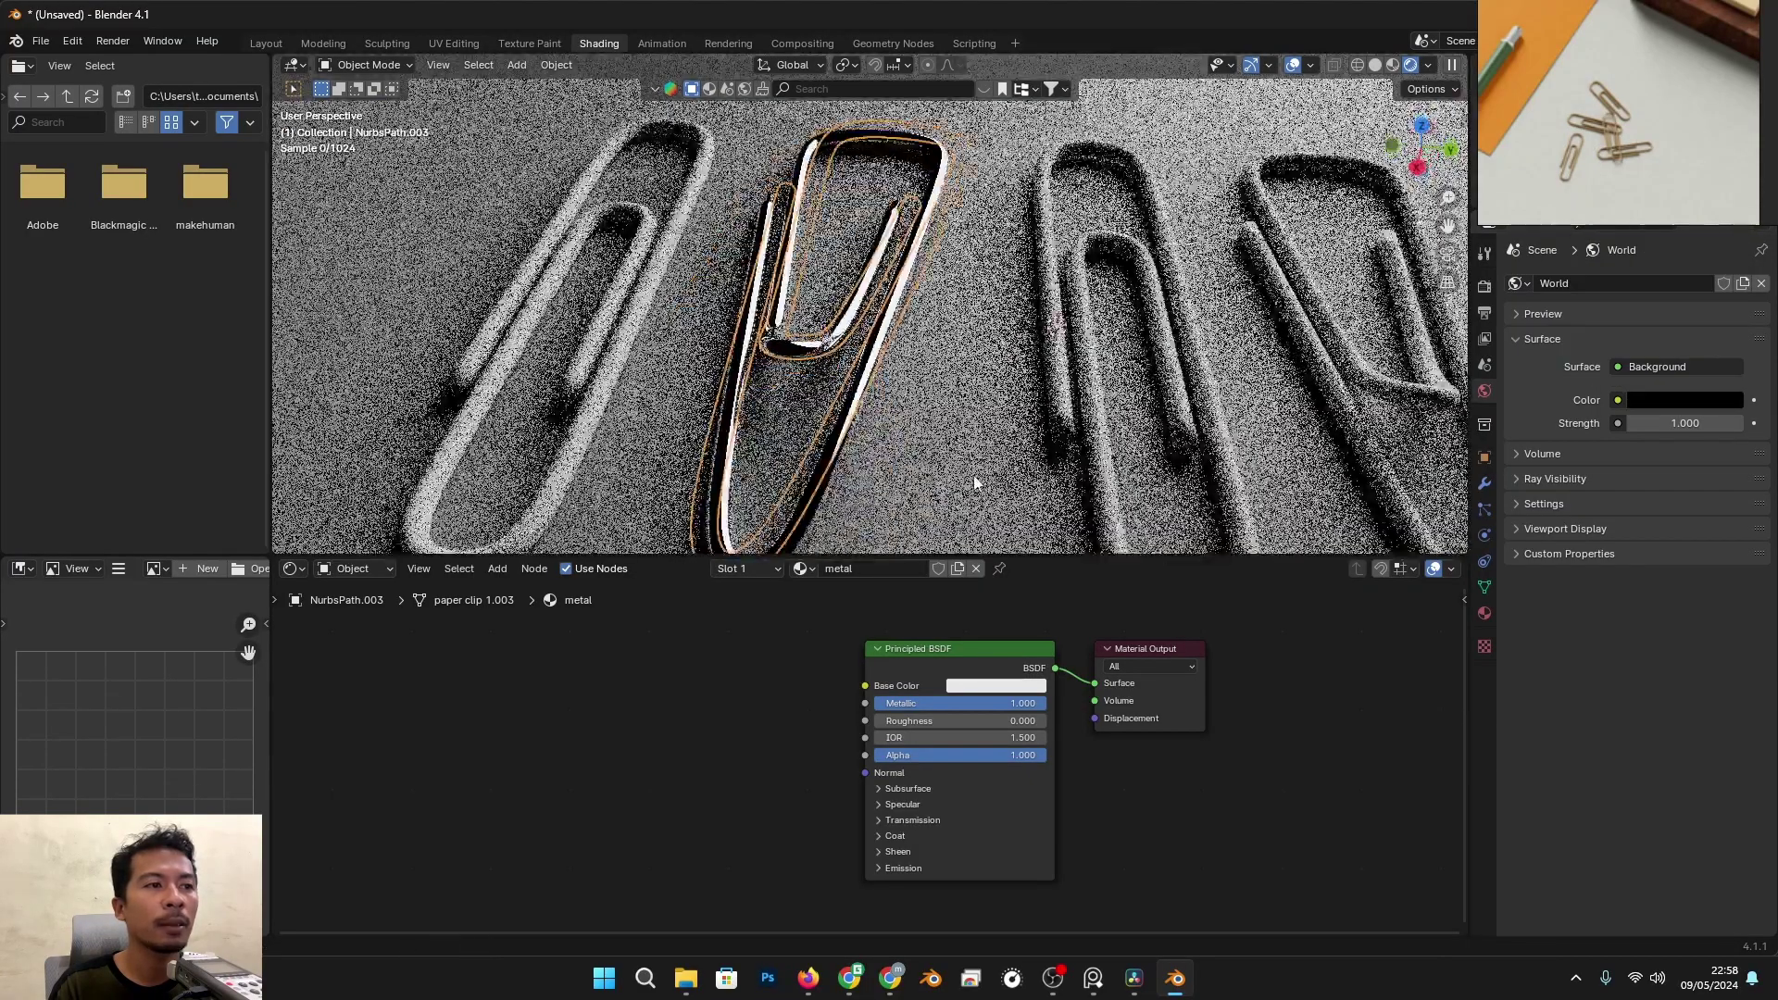
click(968, 432)
middle_drag(963, 443, 1102, 398)
Step: Assign the existing metal material to the copied rounded paper clip
click(670, 363)
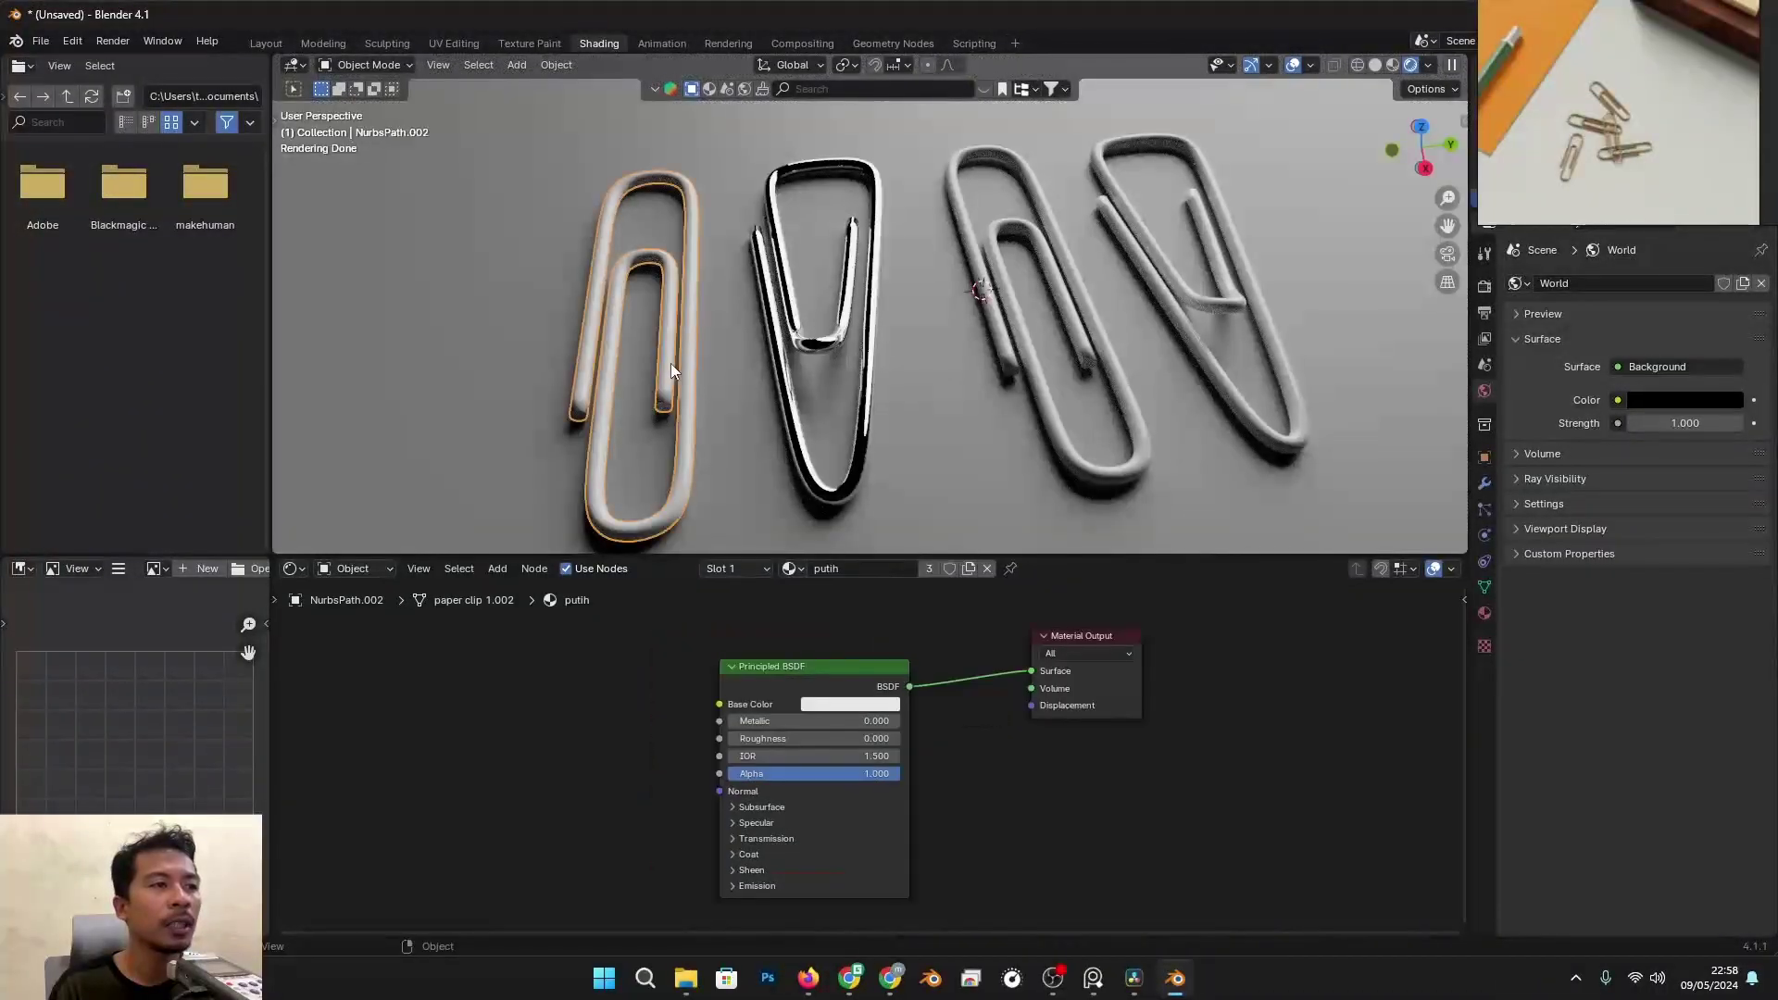
click(793, 568)
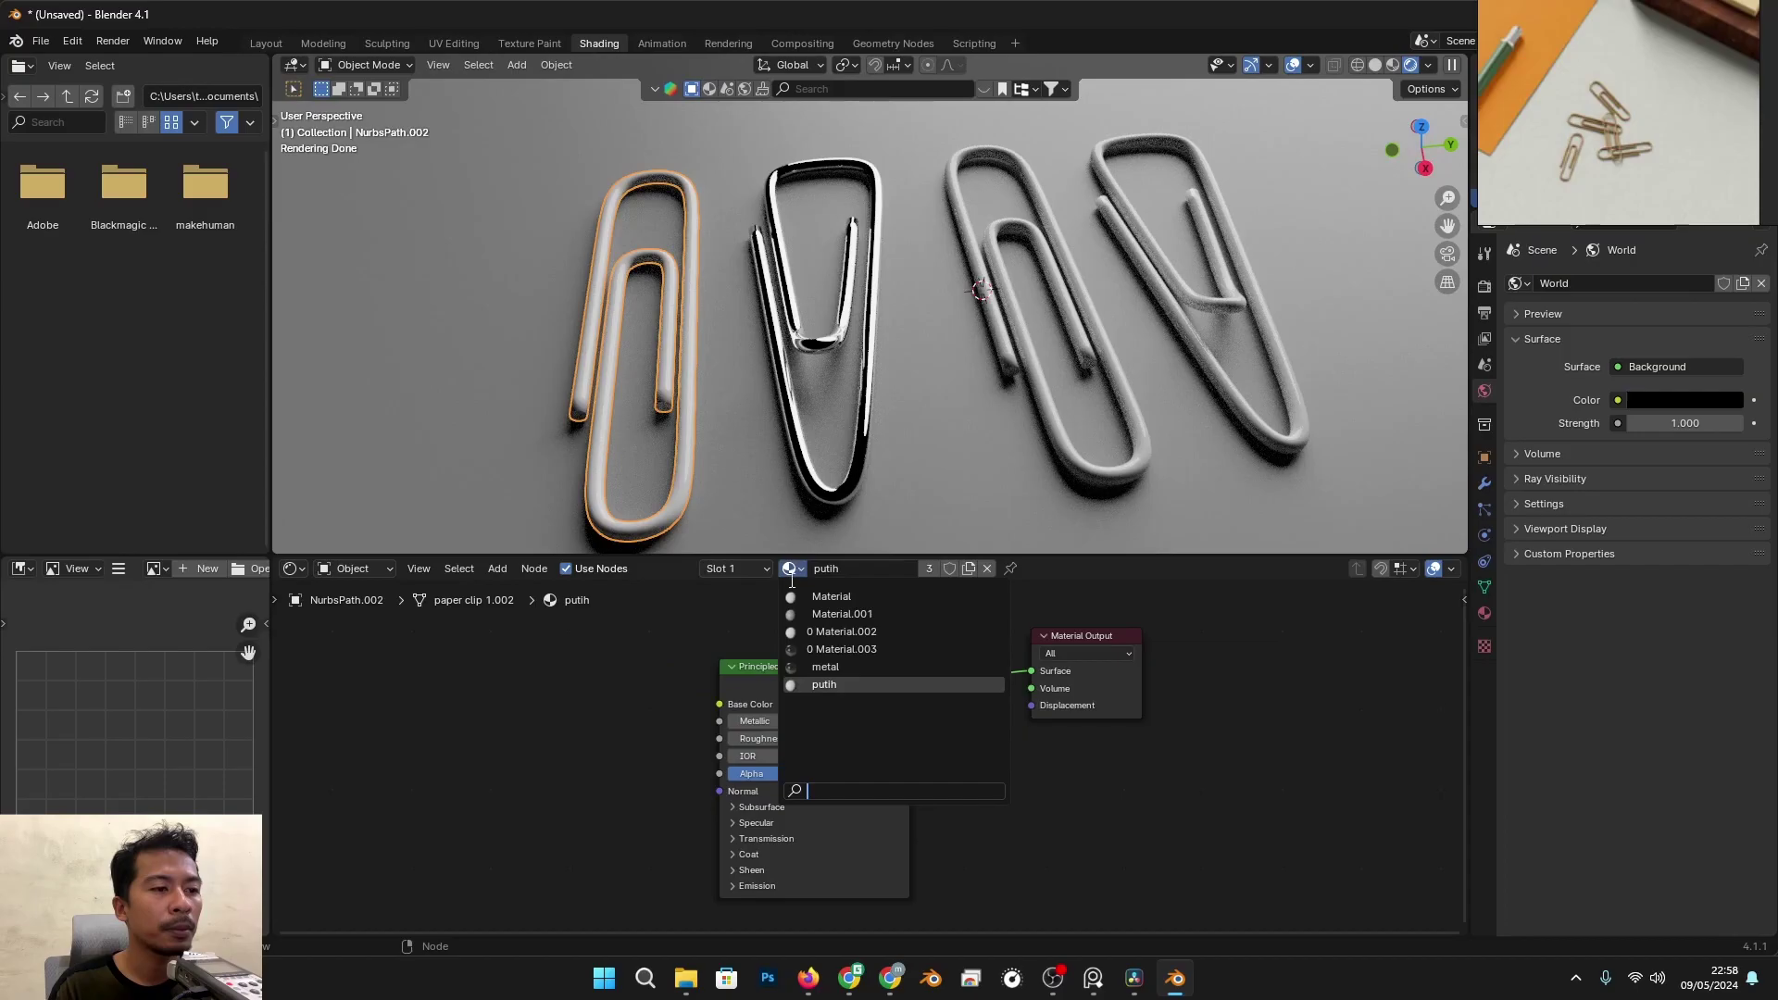
click(820, 669)
scroll(770, 457, down, 2)
click(992, 444)
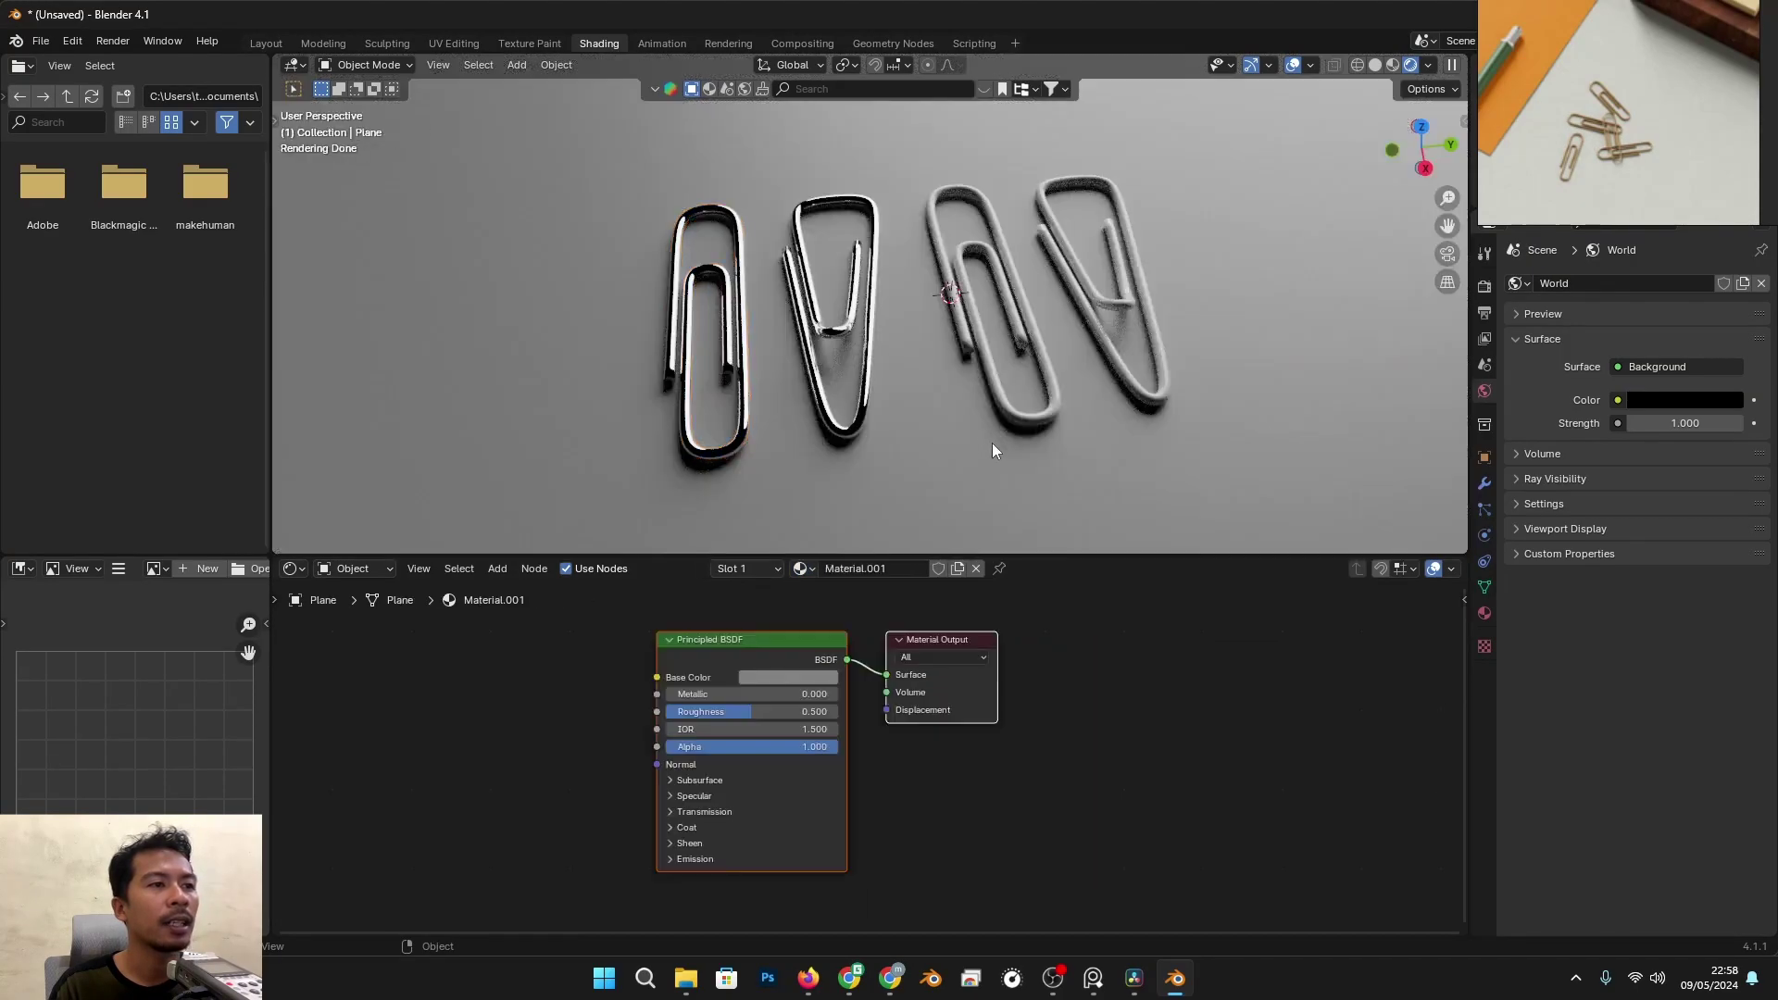
Step: Try lighter grey world background colors and compare how they reflect in the metal clips
scroll(991, 450, down, 2)
middle_drag(921, 470, 1000, 352)
click(1676, 402)
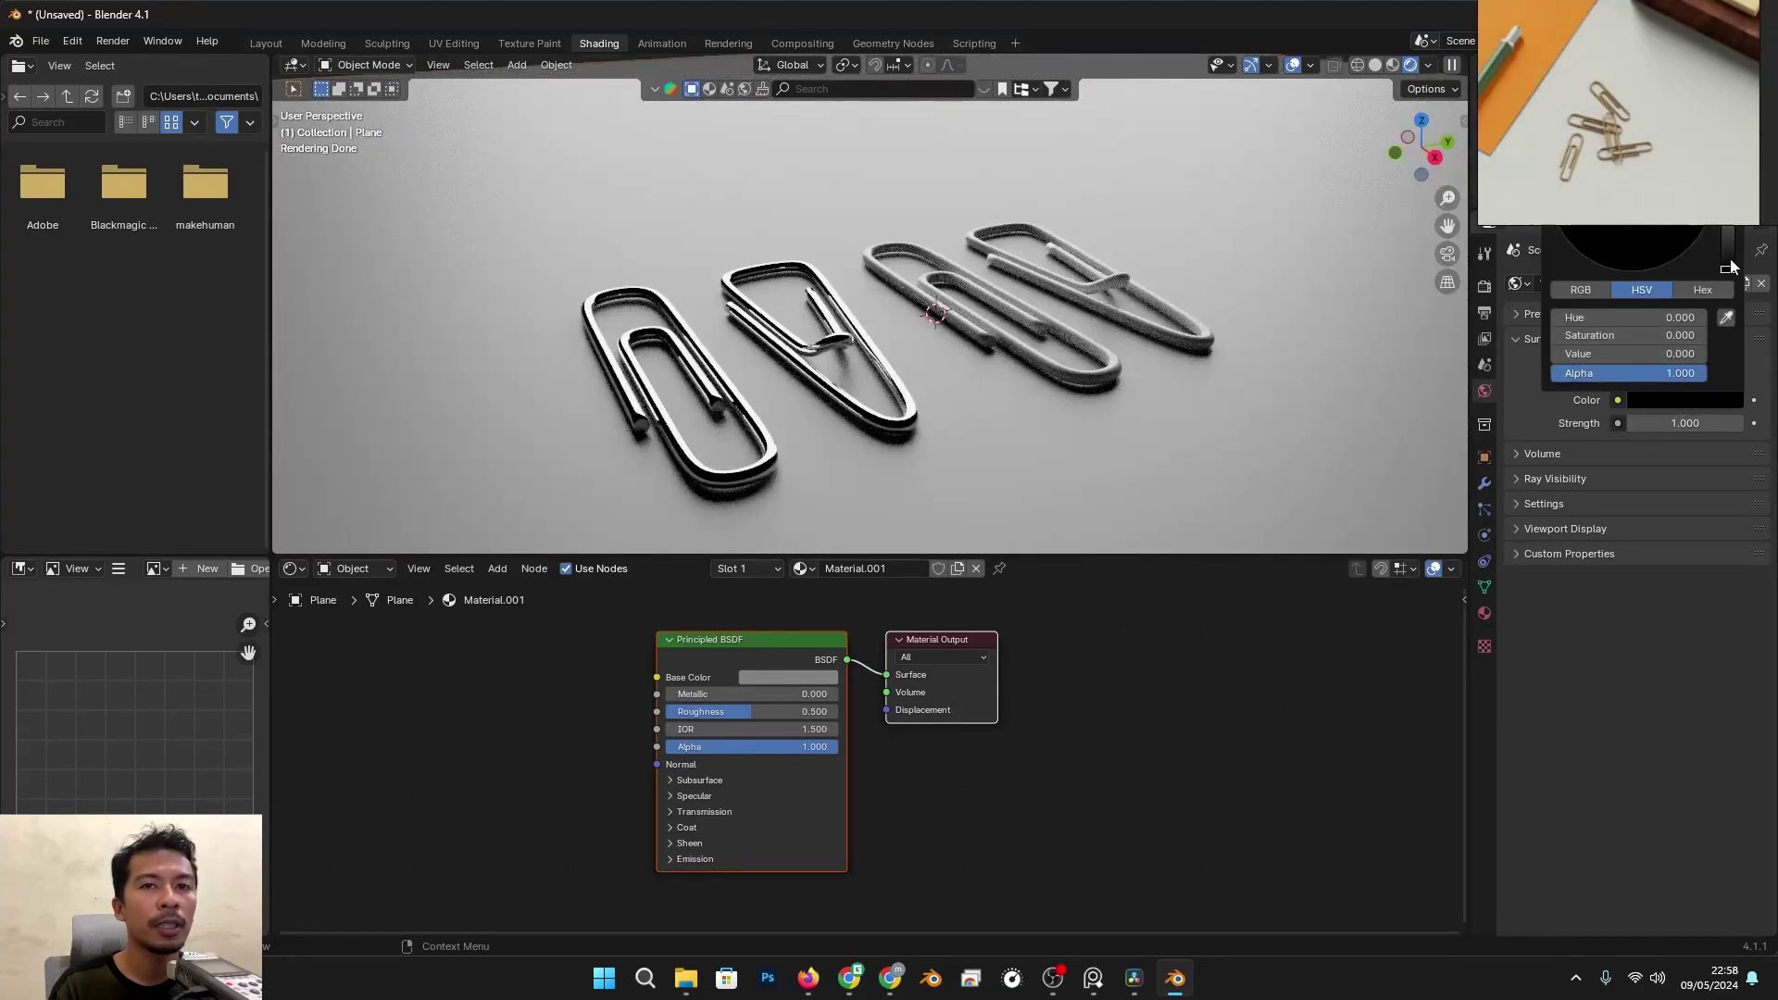
drag(1728, 239, 1728, 235)
middle_drag(1235, 270, 1220, 346)
middle_drag(1099, 434, 1509, 364)
click(1672, 400)
drag(1727, 264, 1727, 255)
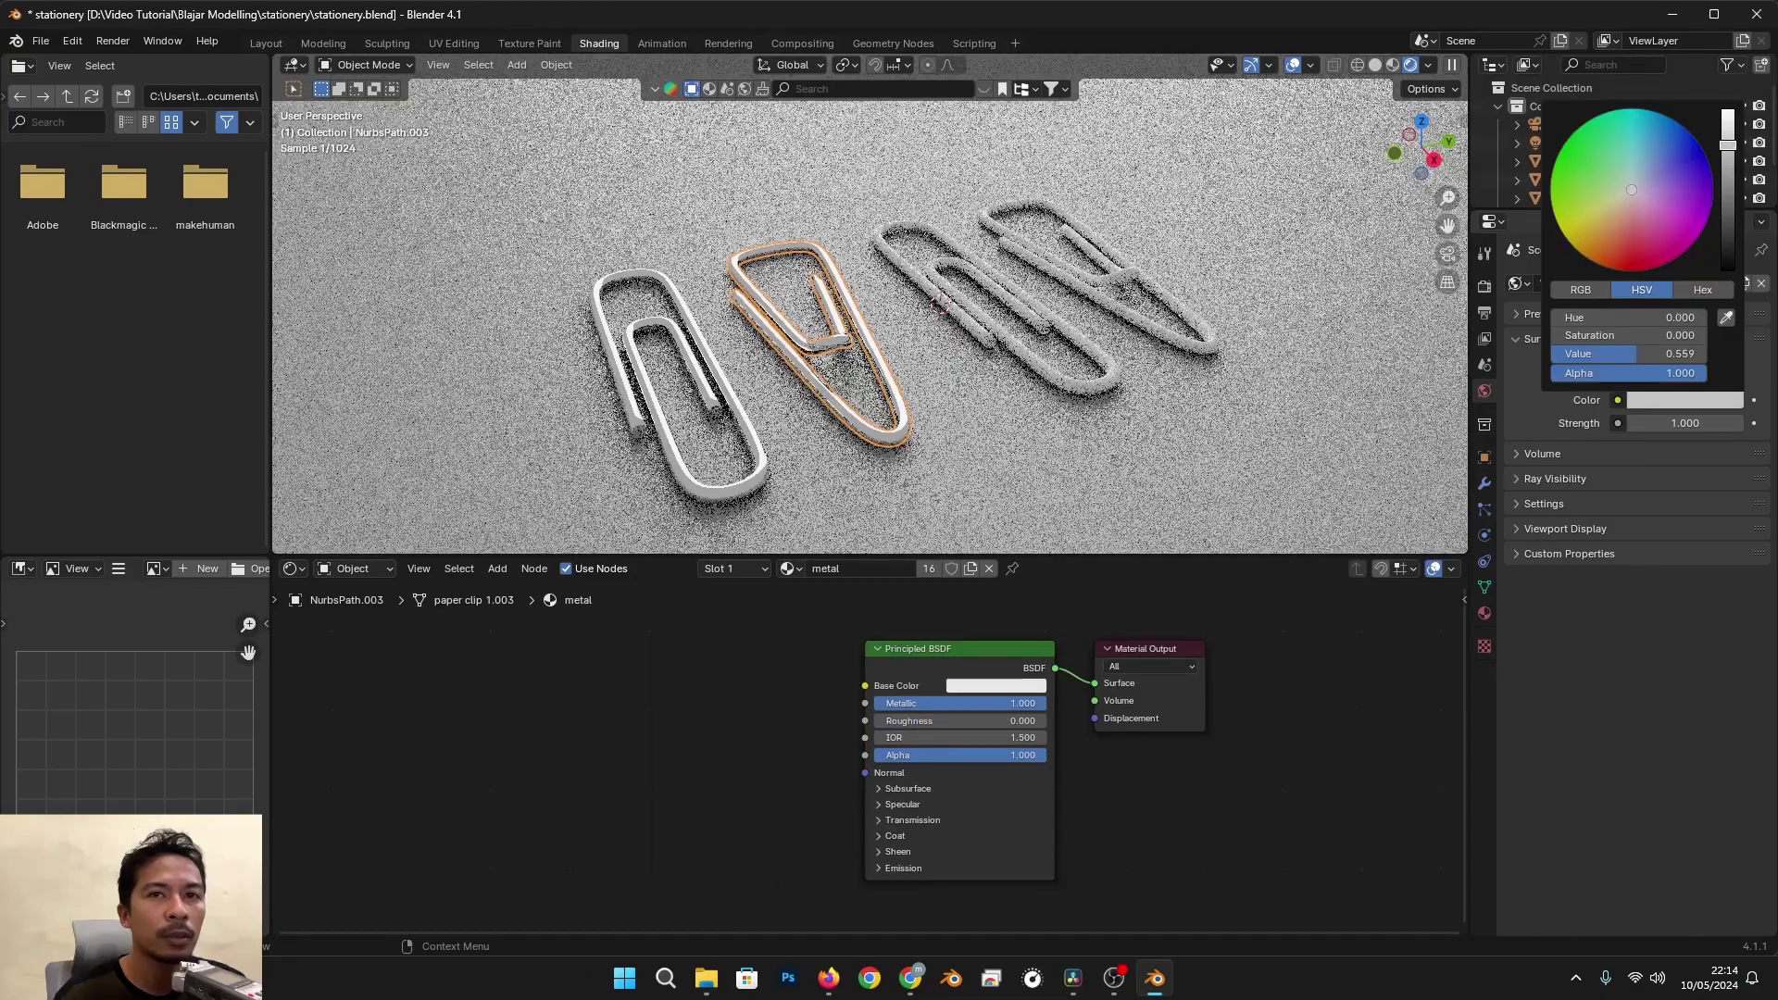
Step: Darken the world background color to near black and view the clips from a lower angle
drag(1727, 146, 1727, 251)
scroll(1080, 429, down, 2)
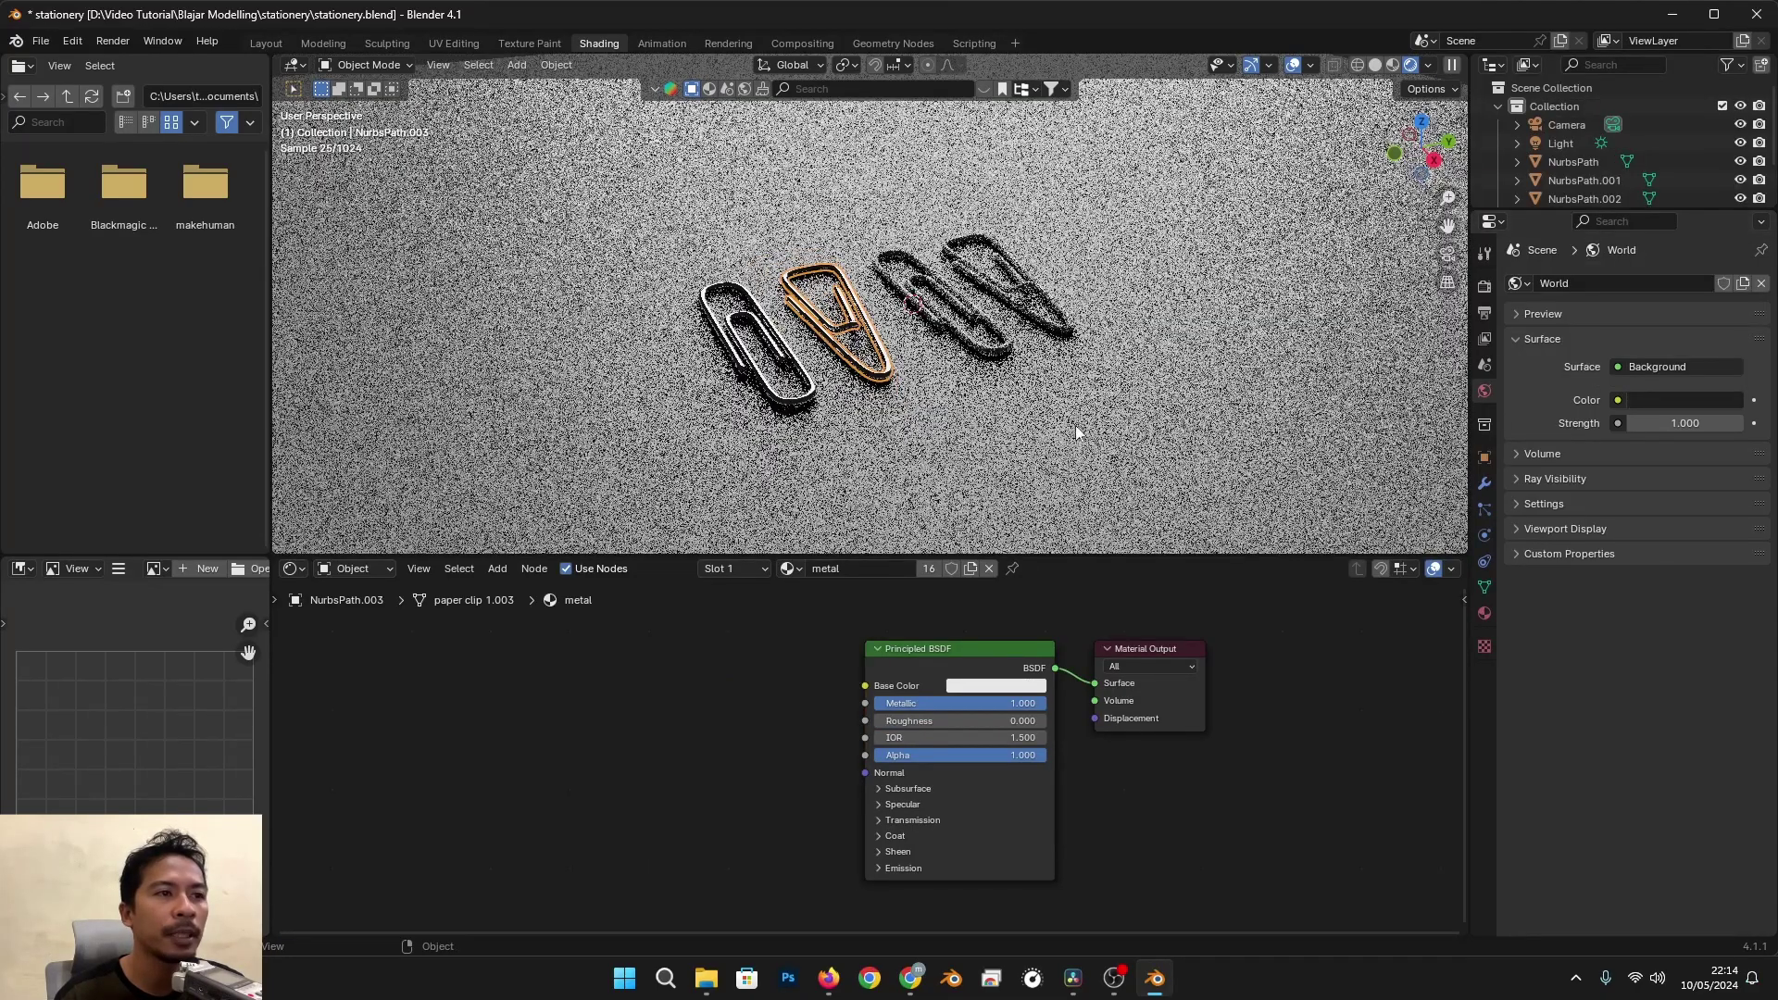
click(1080, 429)
scroll(1065, 425, up, 2)
middle_drag(998, 410, 861, 365)
scroll(884, 377, up, 3)
Step: Enlarge the scene's object list and rename the metal rounded clip as paper clip 1
click(718, 365)
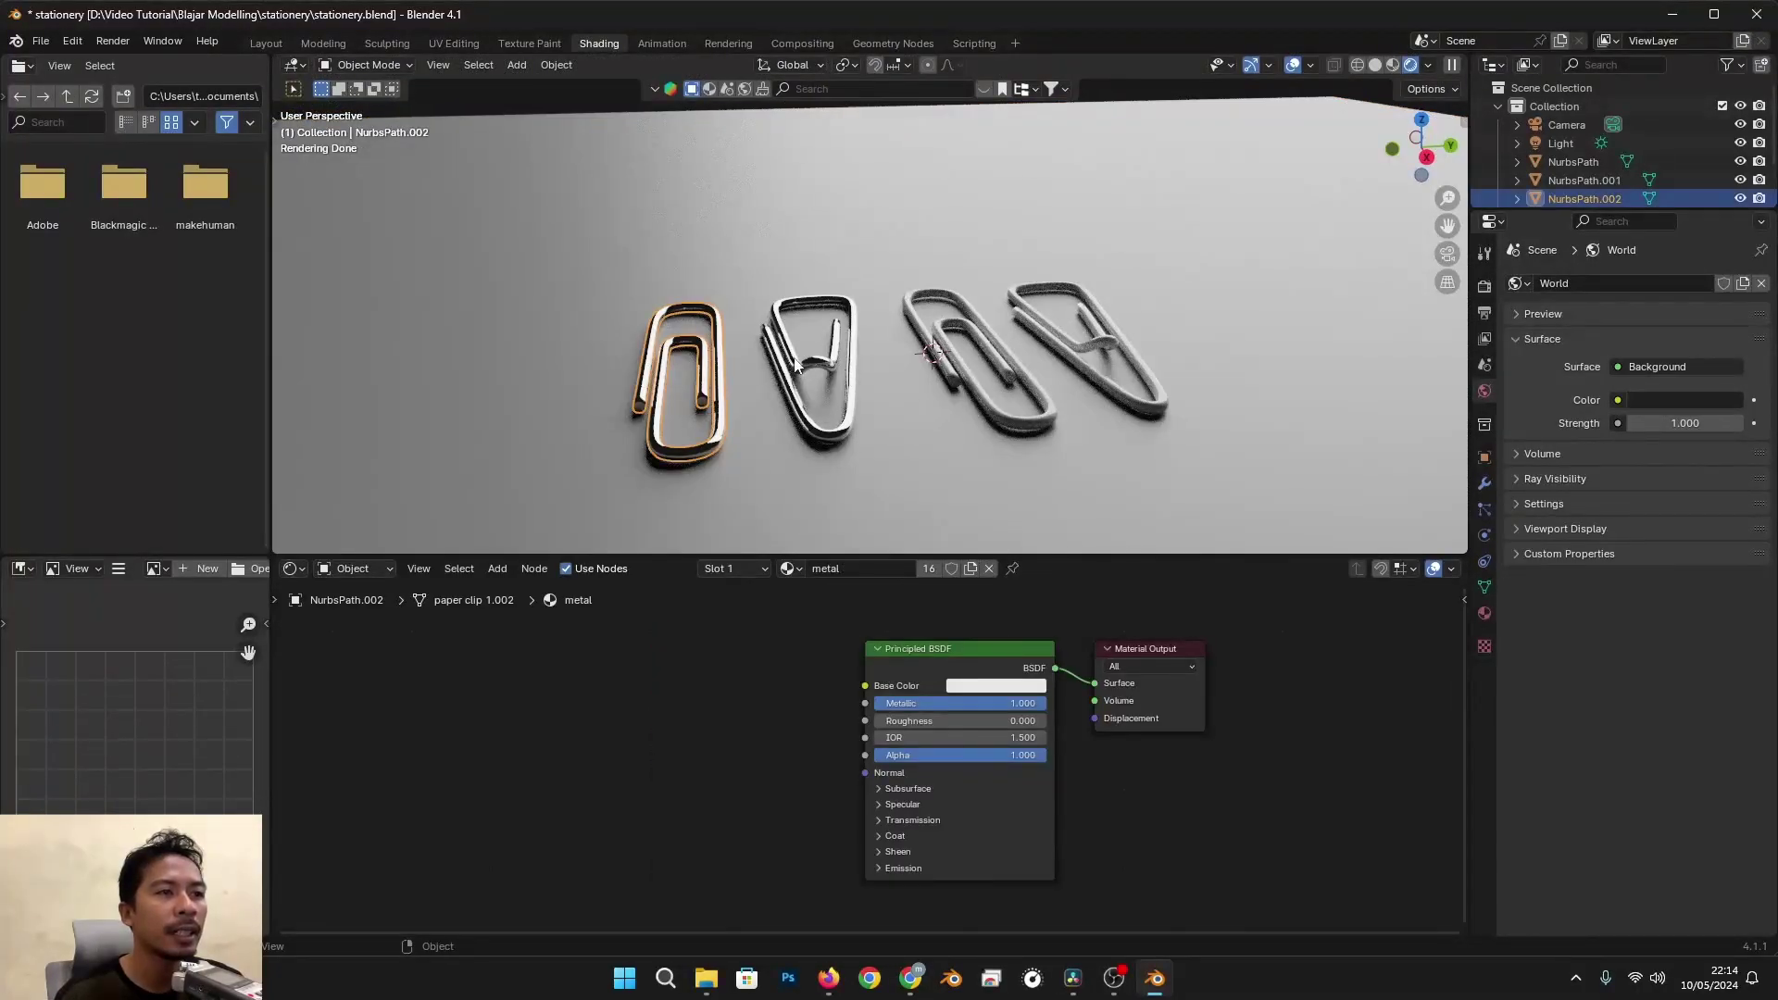
drag(1597, 211, 1597, 394)
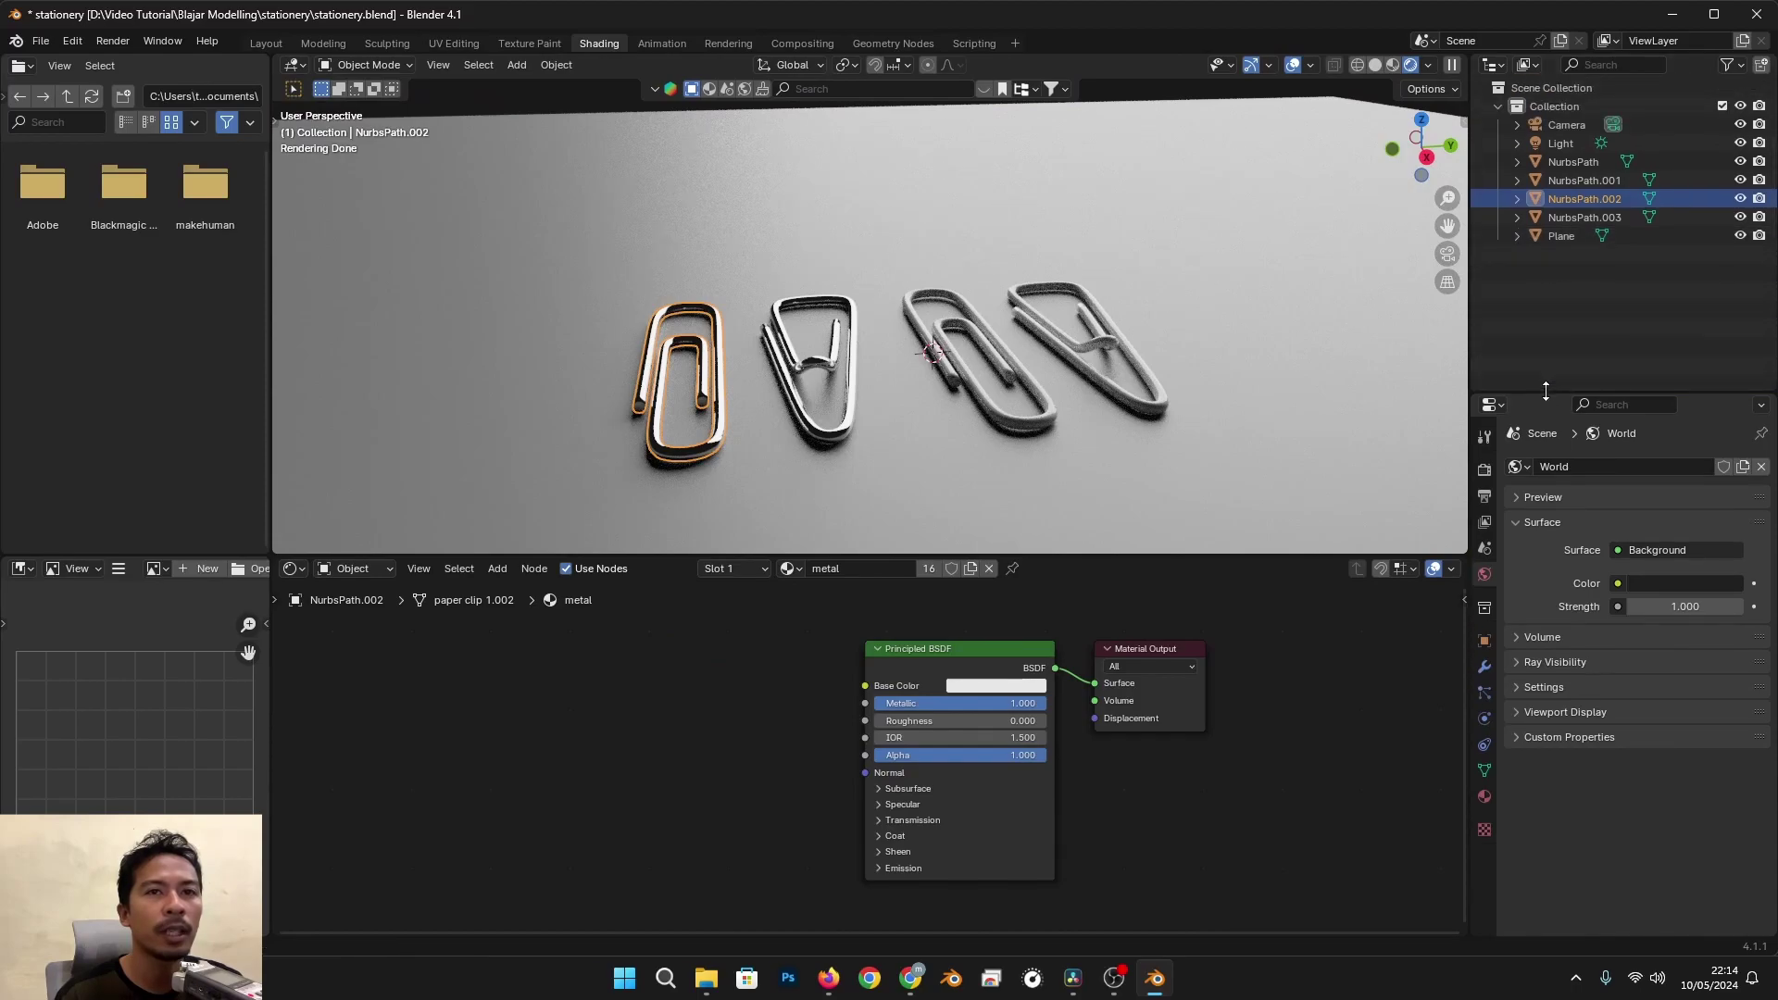
double_click(1564, 199)
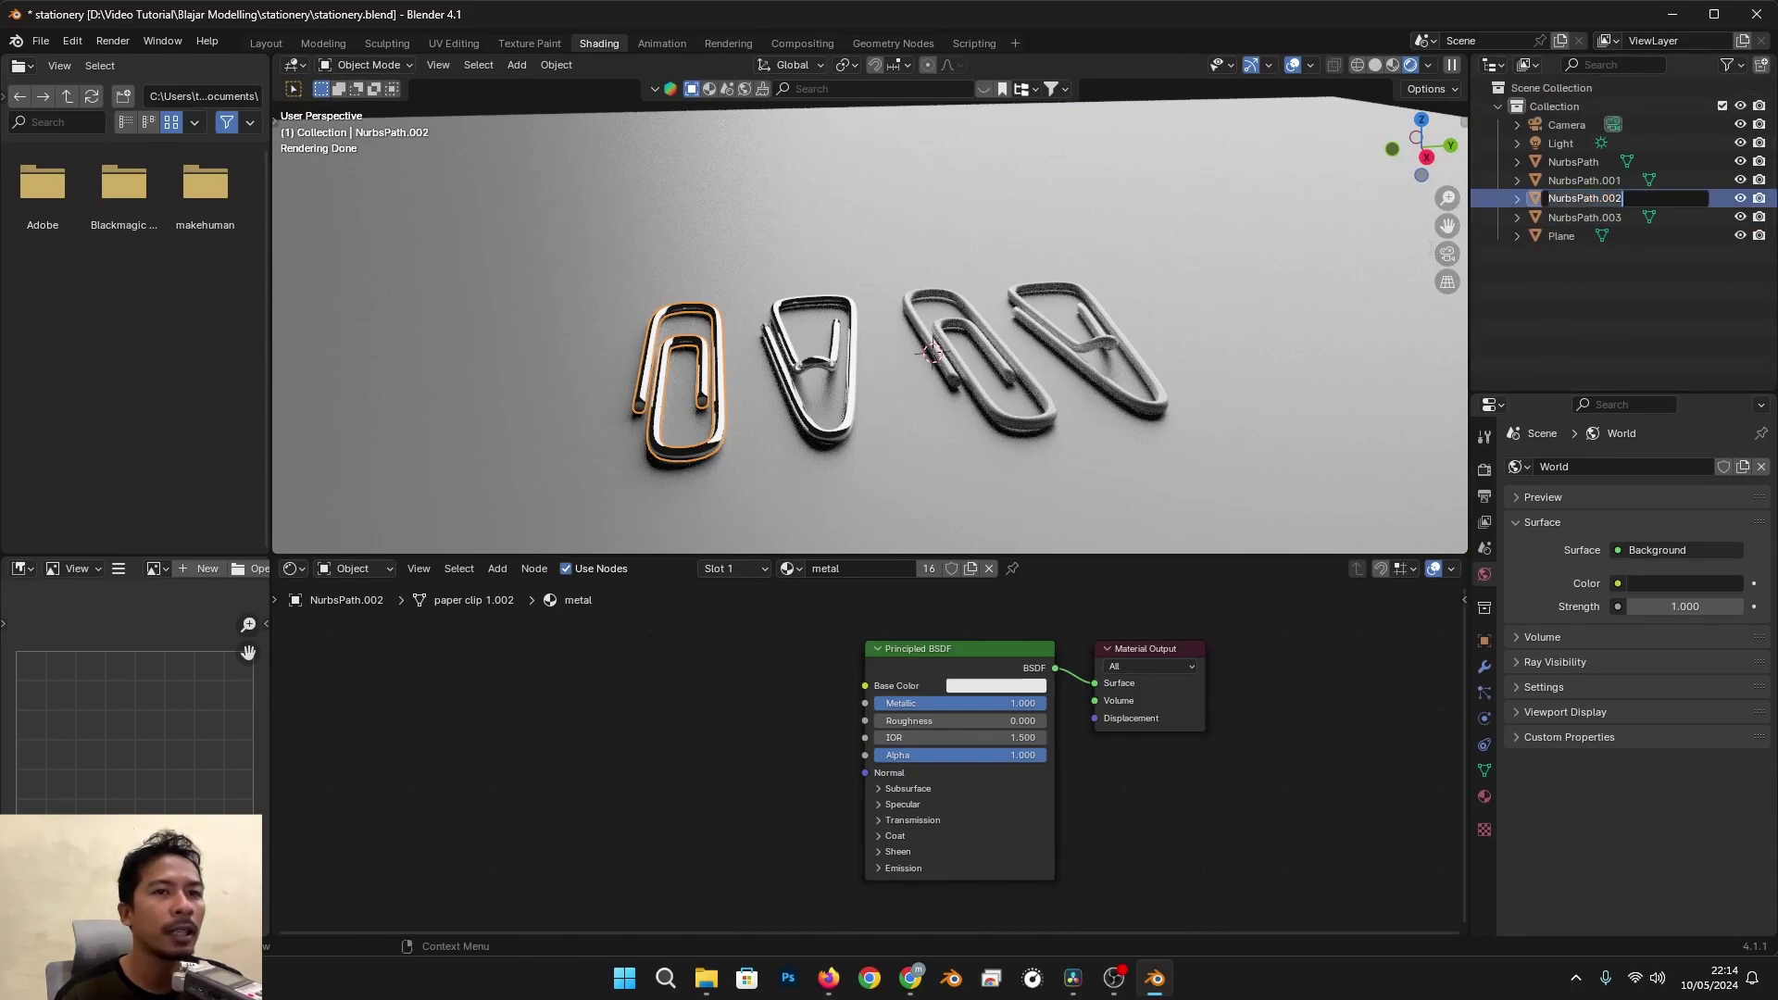
text(clip 1)
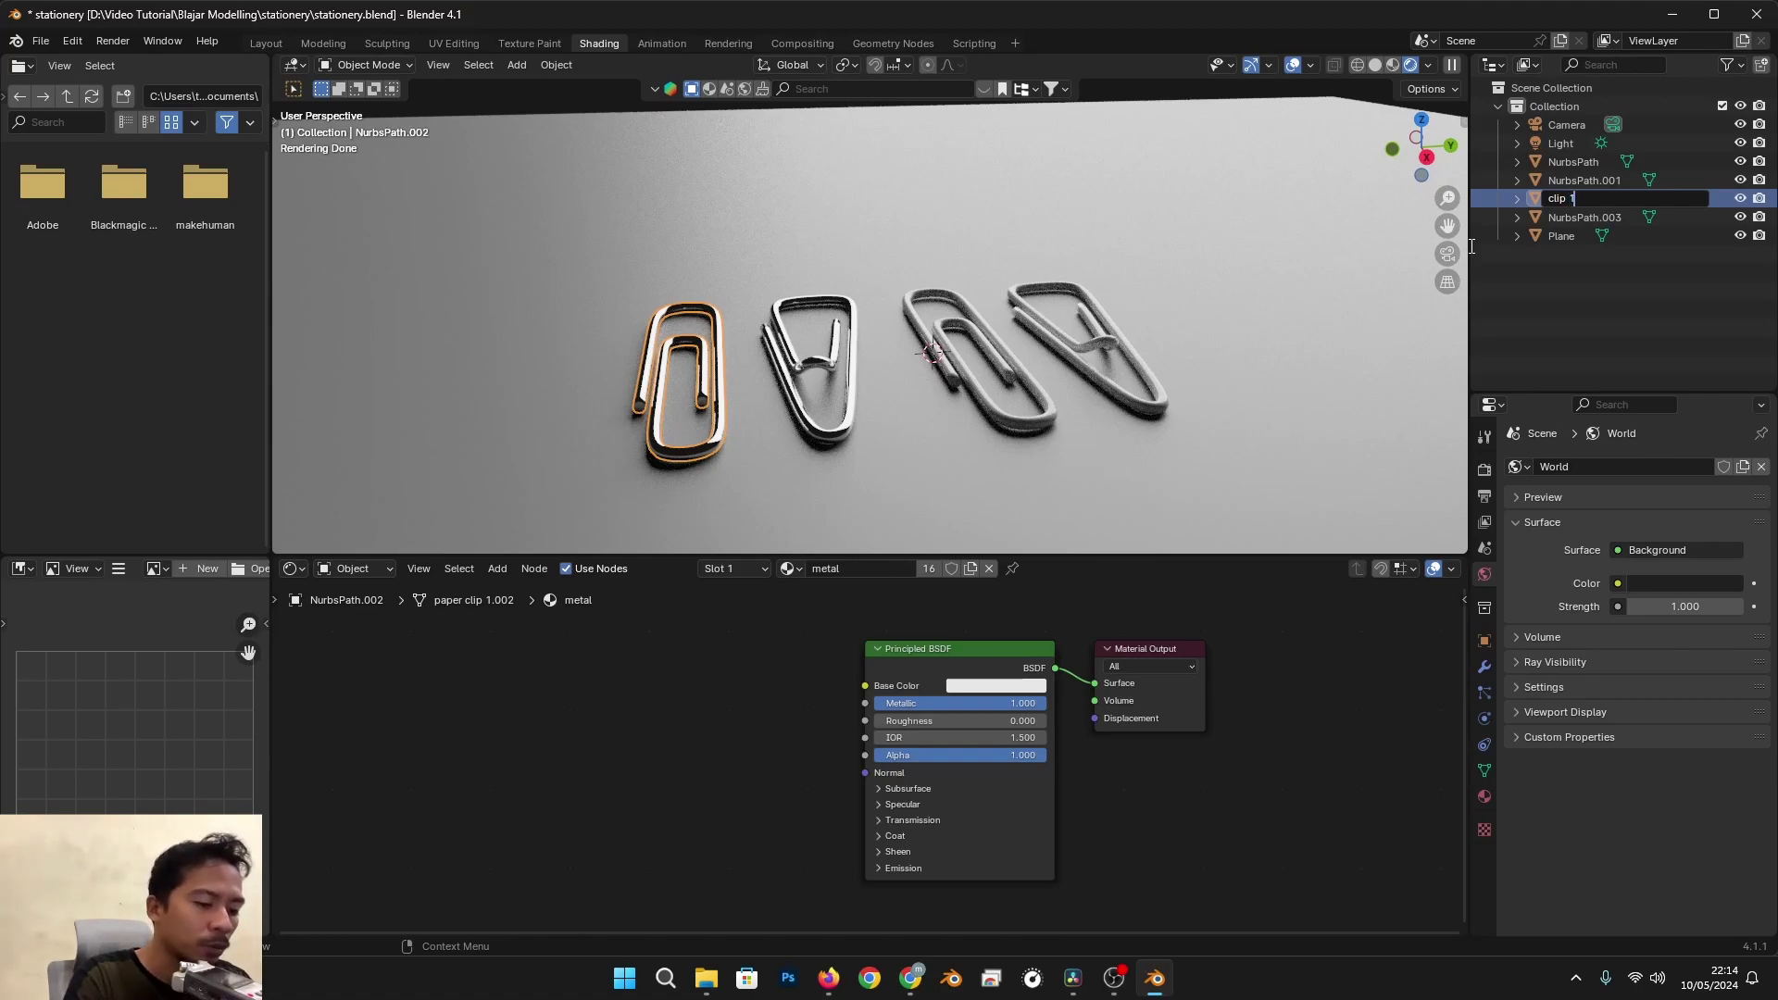
key(Return)
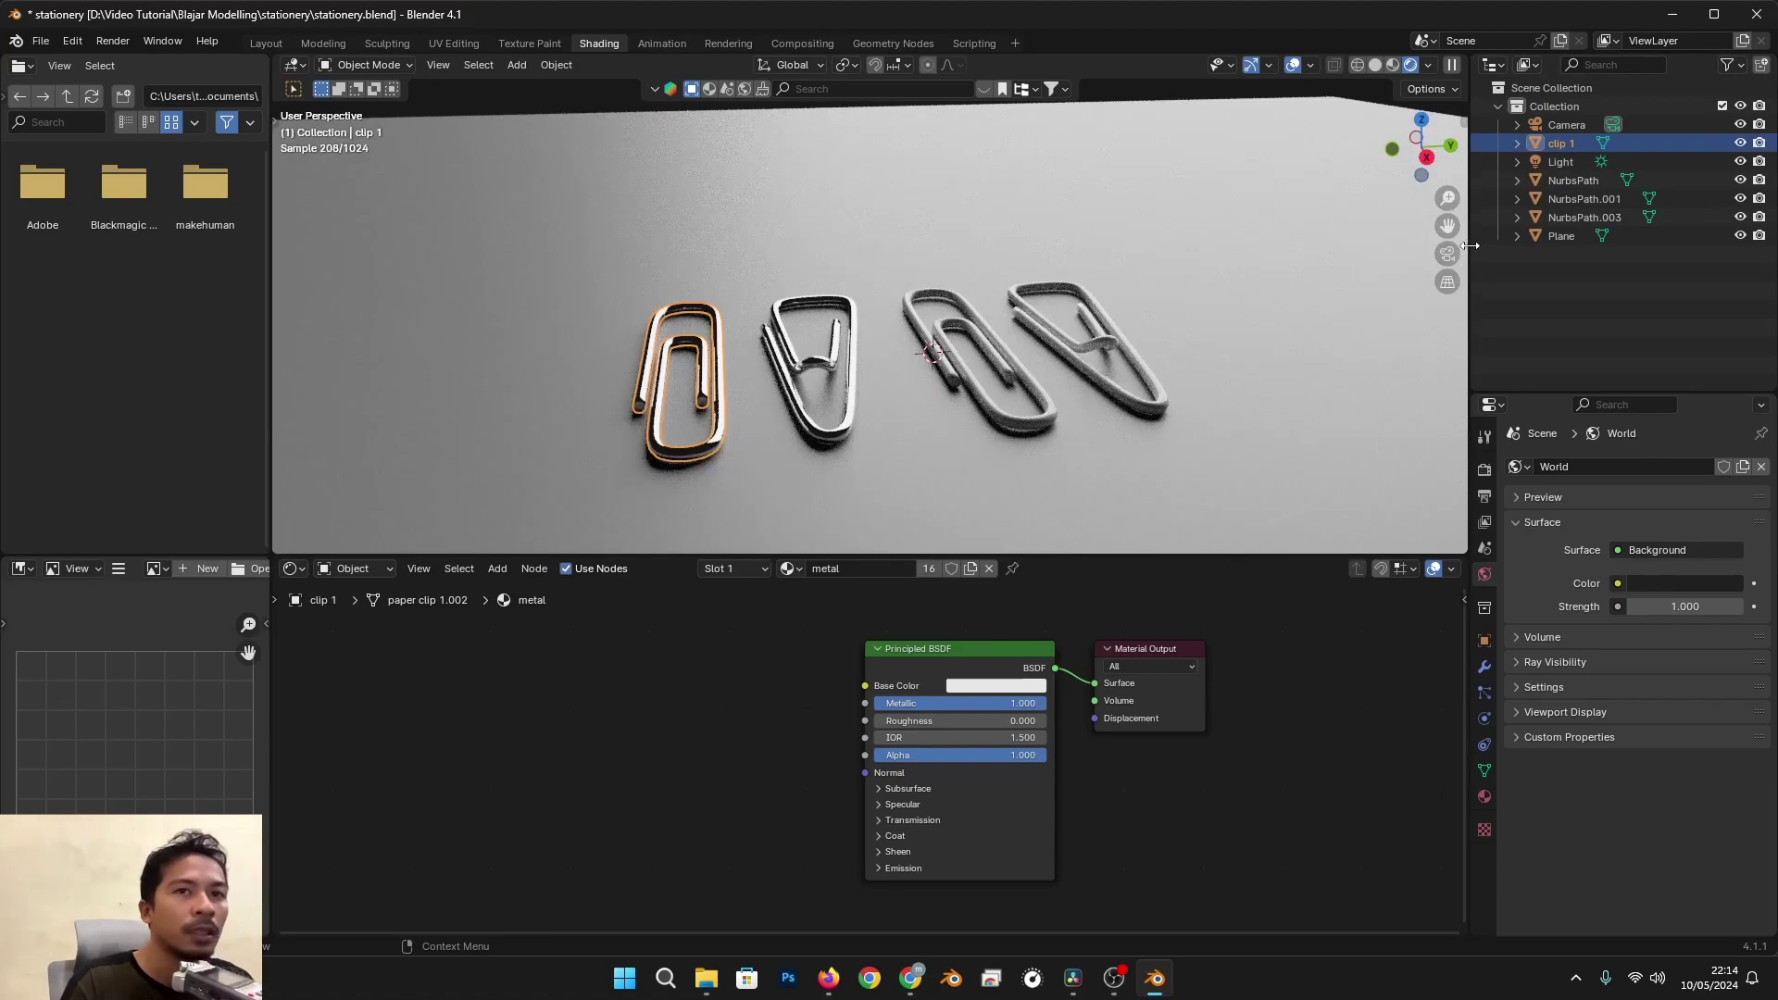
double_click(1571, 148)
key(Home)
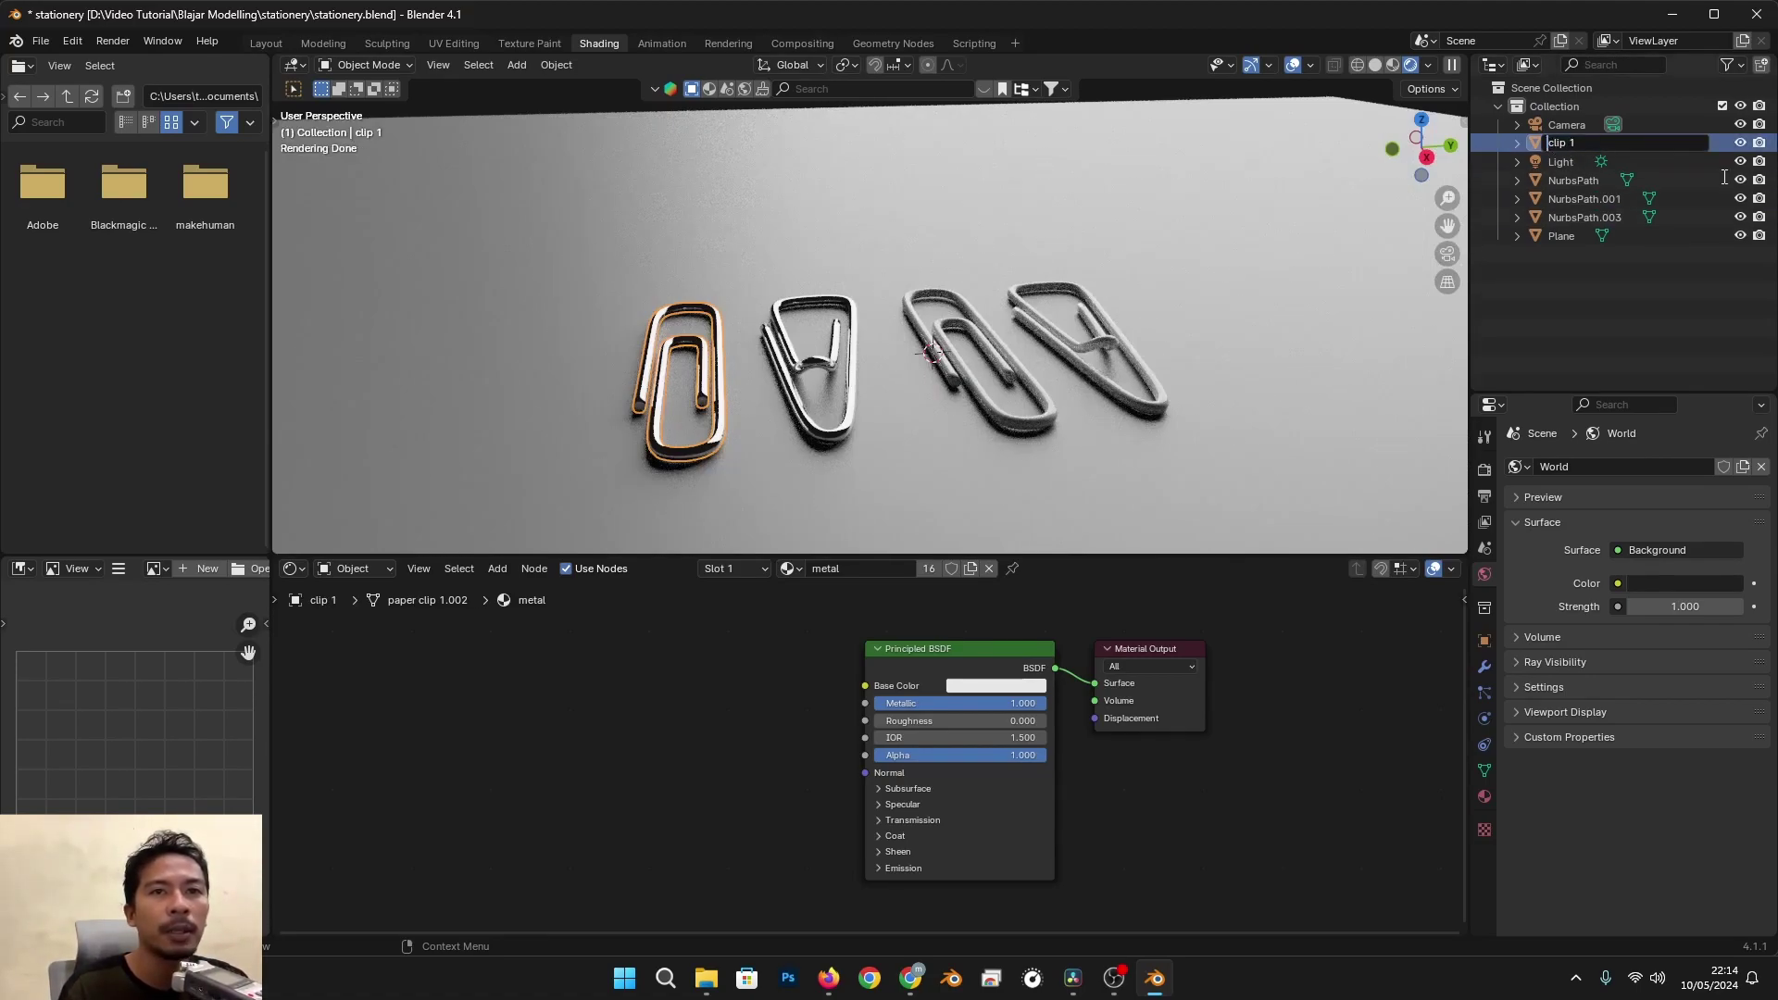
text(paper)
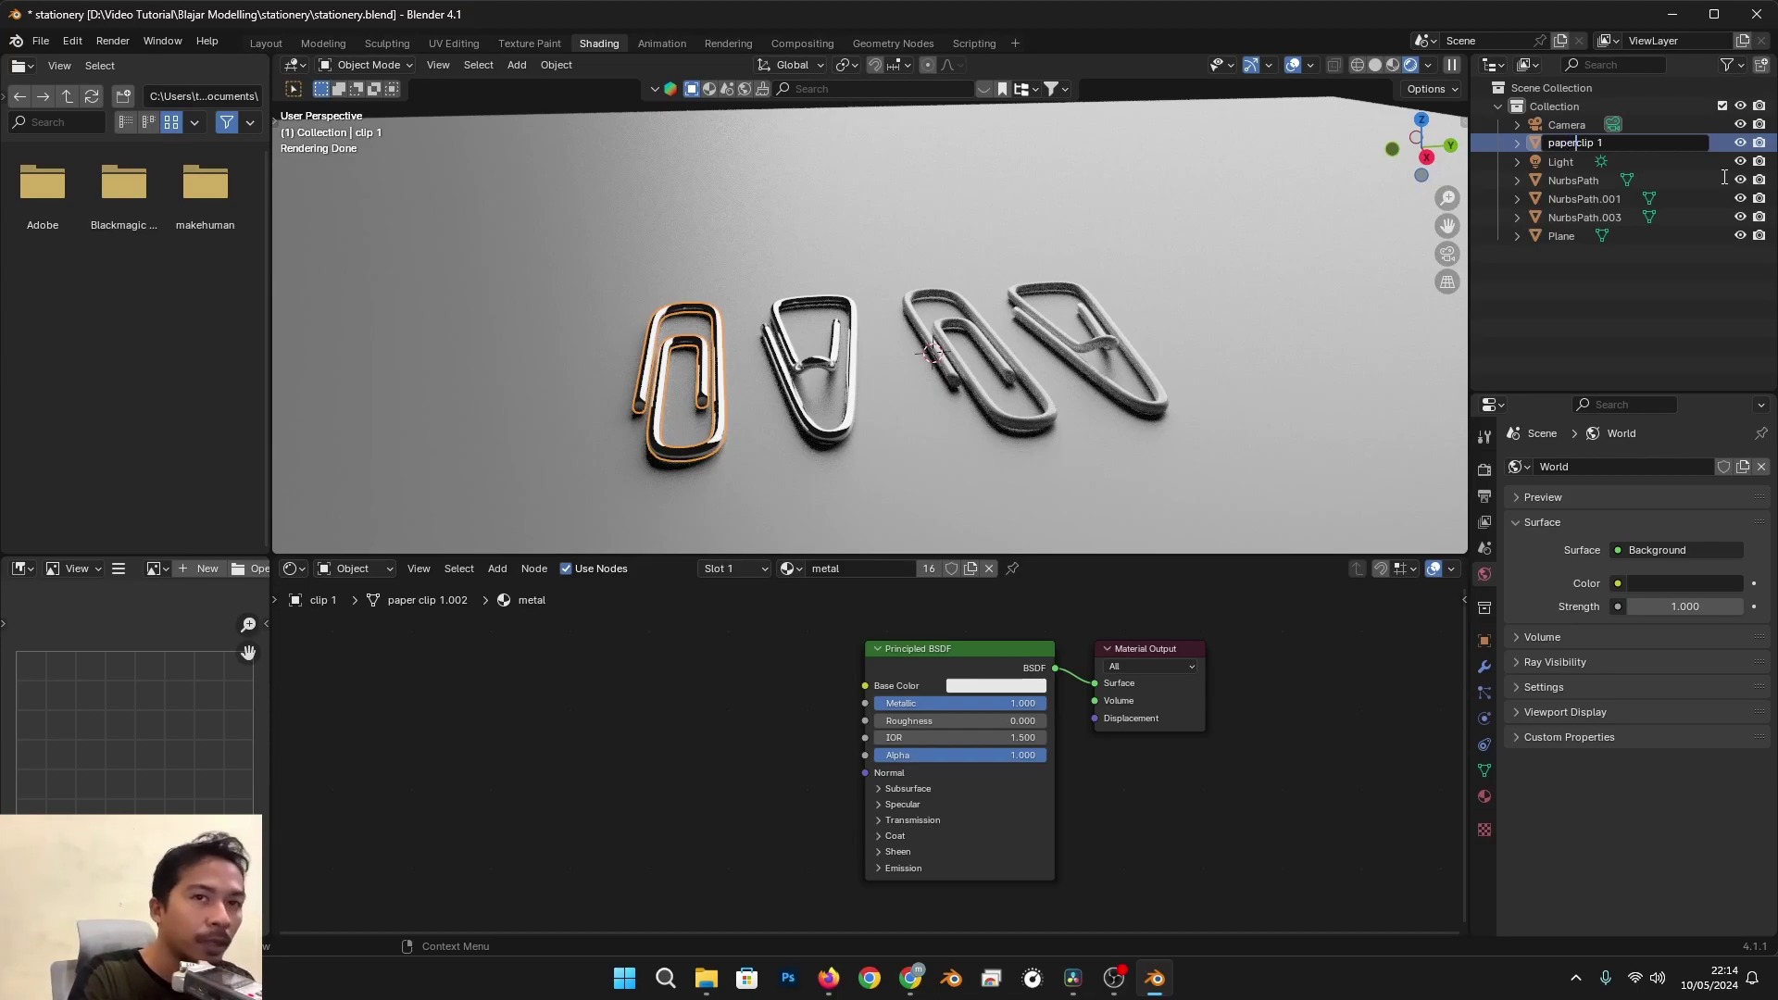
key(End)
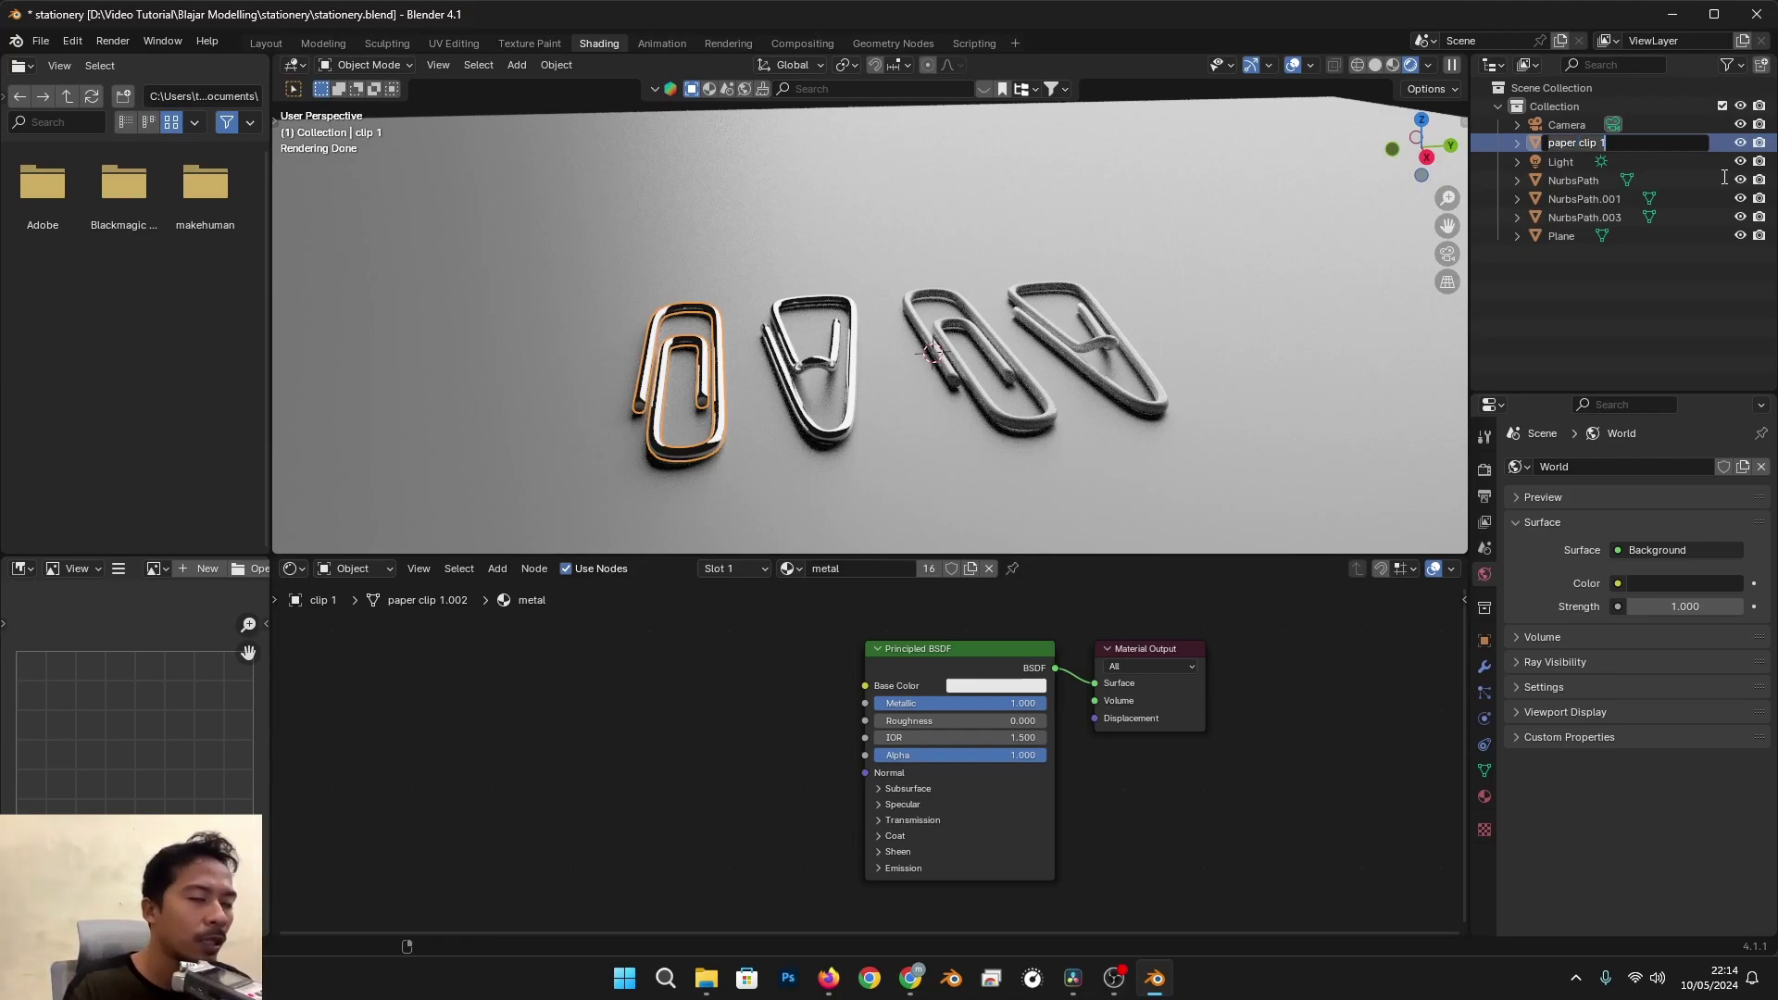
key(Return)
Step: Rename the metal triangular clip as paper clip 2
click(1565, 199)
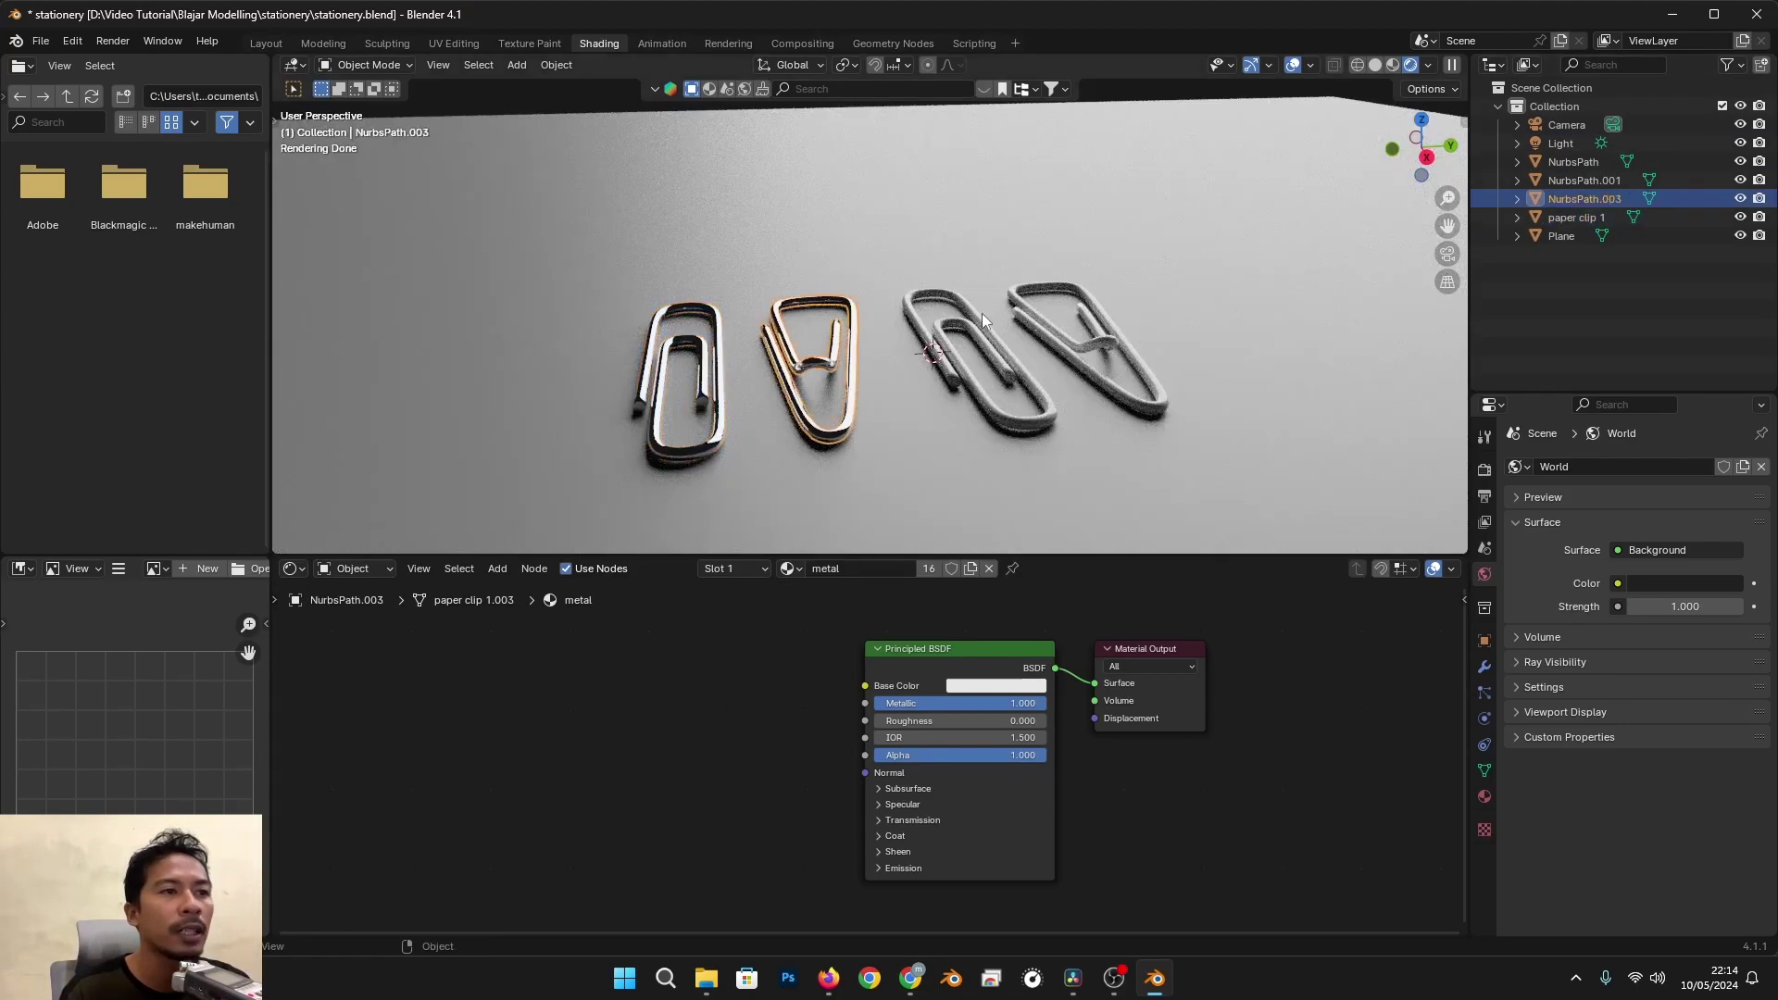
double_click(1579, 198)
text(paper clip 1)
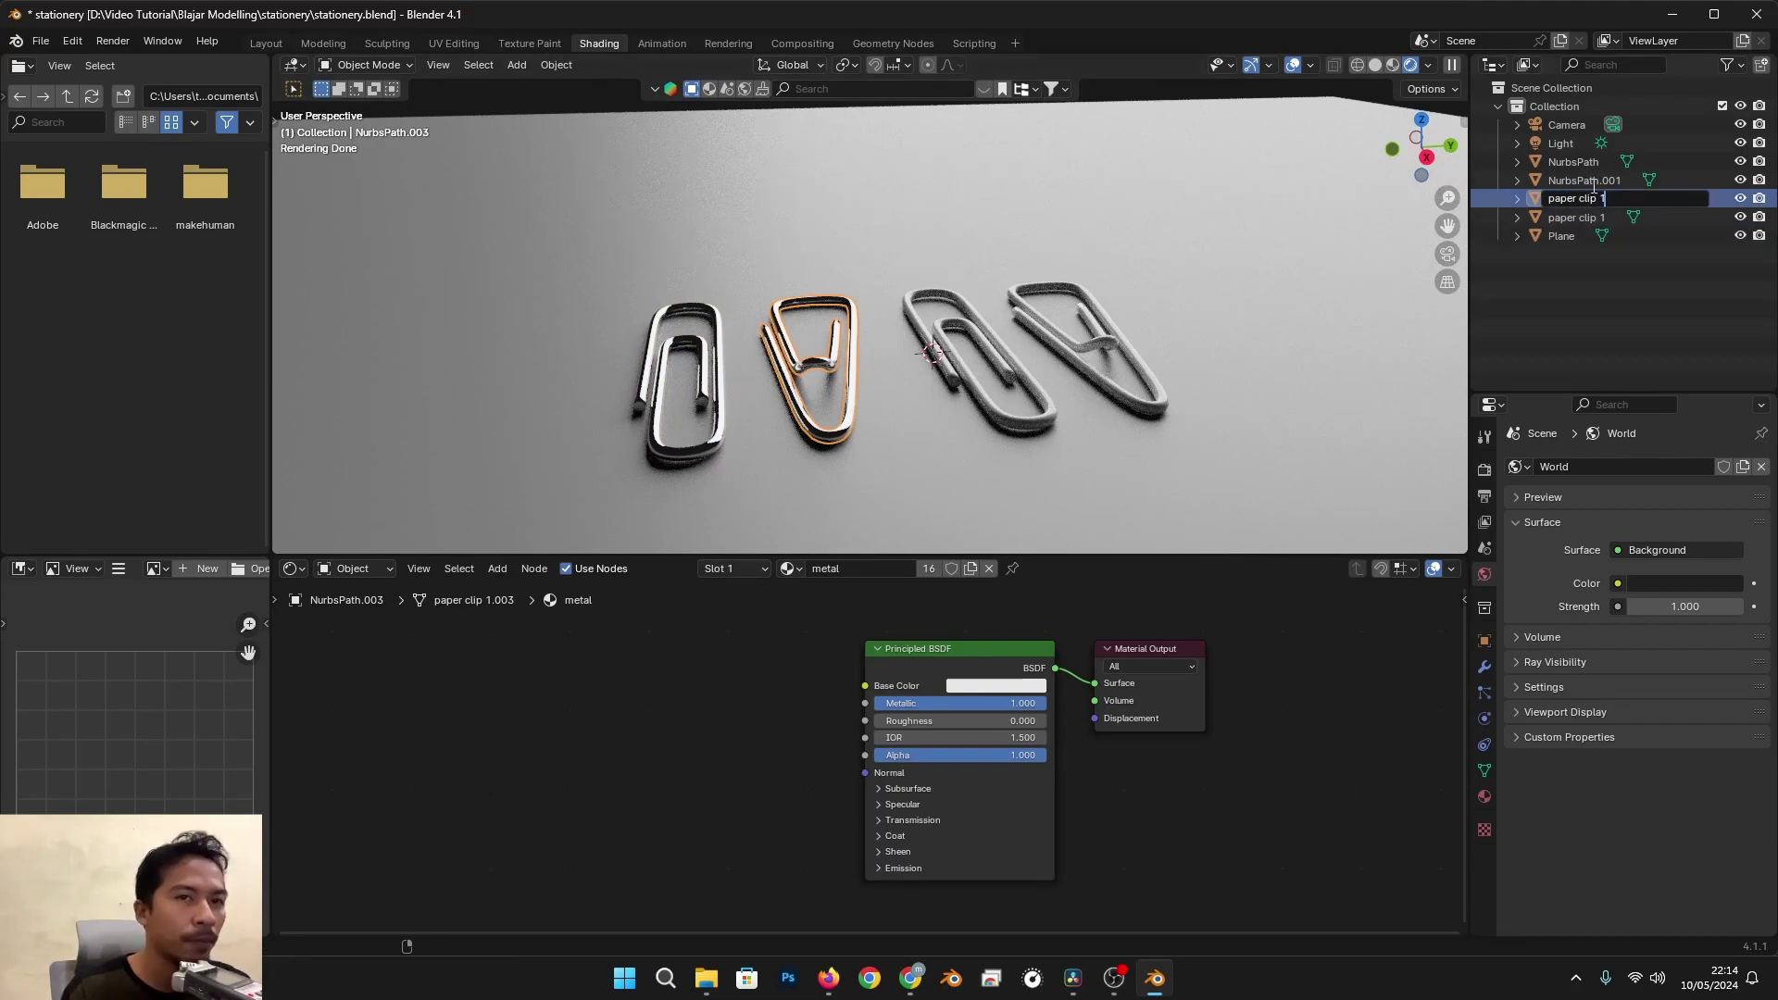
key(BackSpace)
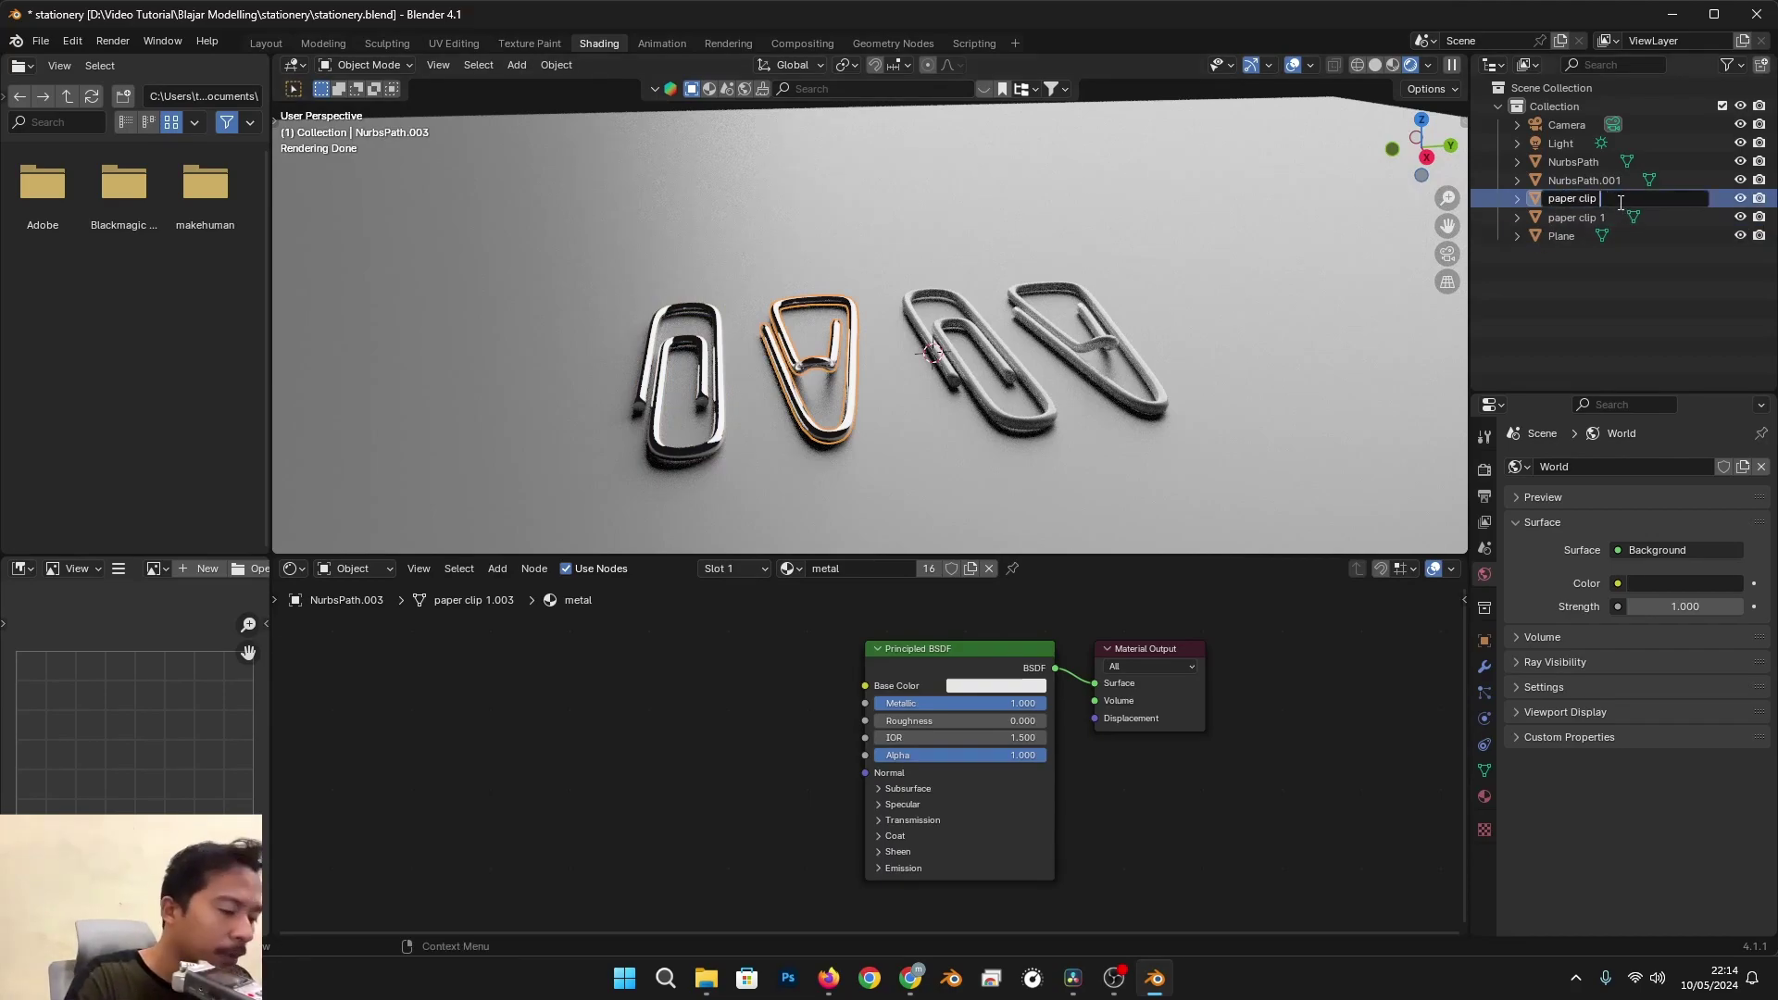
text(2)
key(Return)
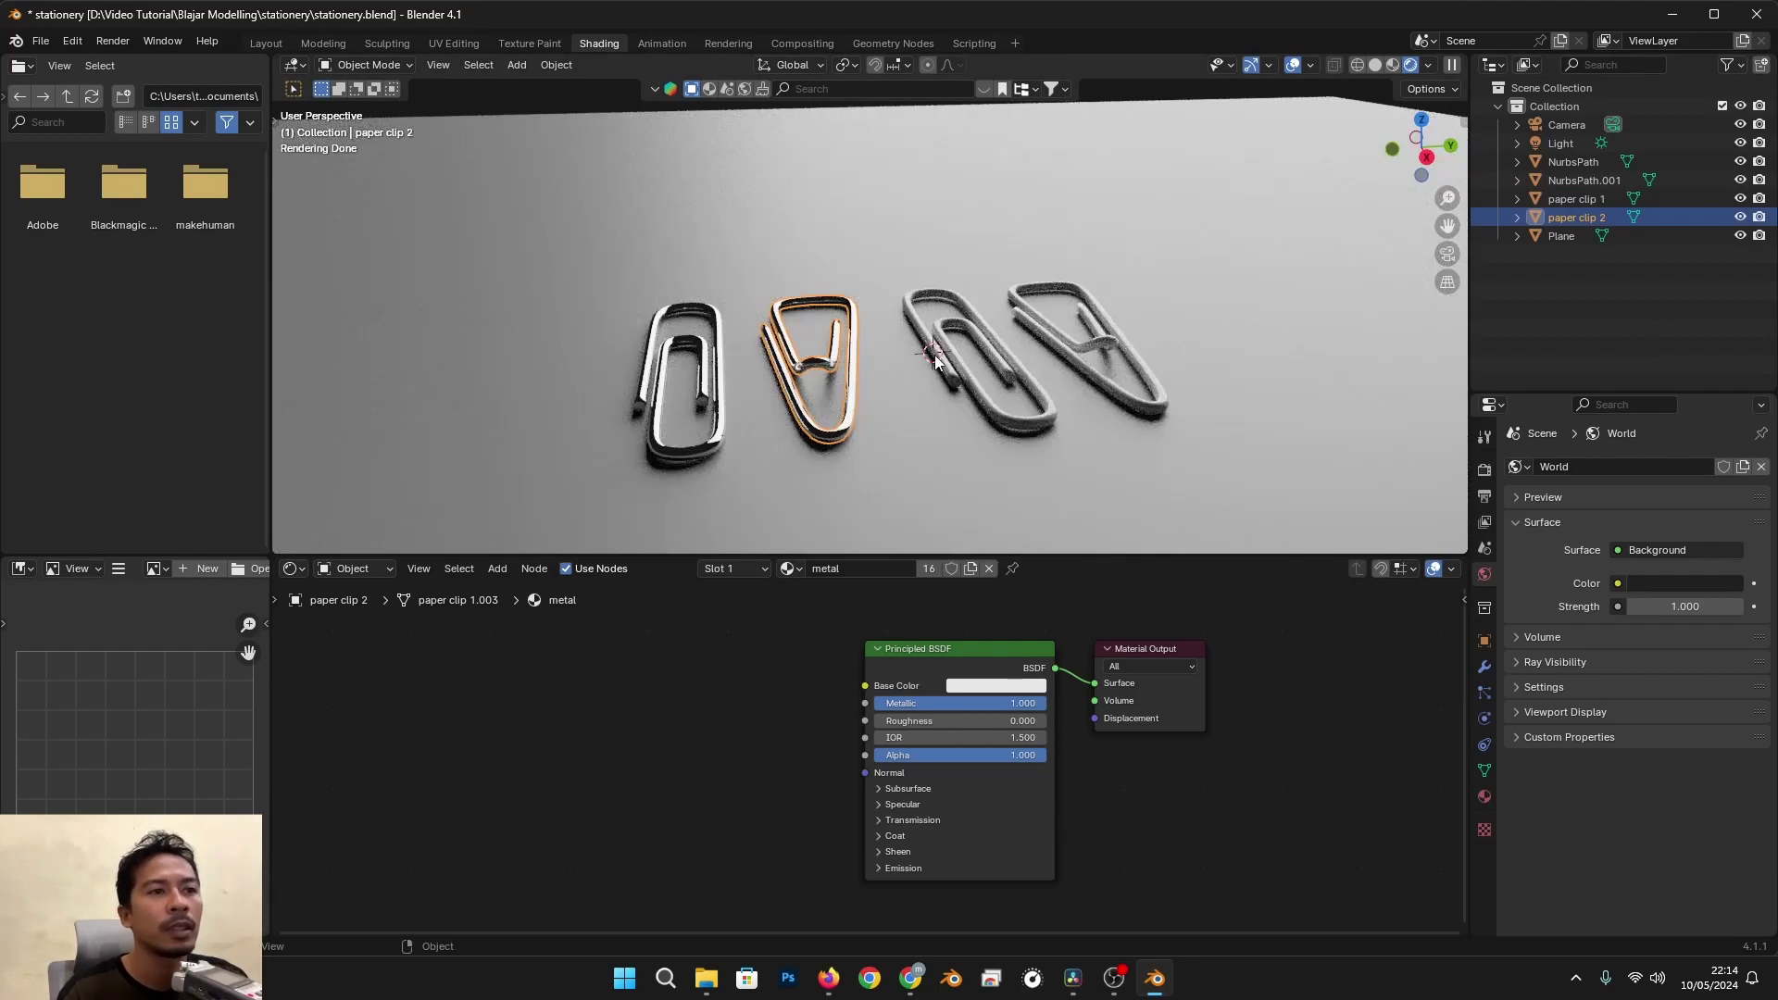
Step: Rename the white rounded clip as paper clip 3
click(1572, 162)
double_click(1572, 162)
text(paper clip 1)
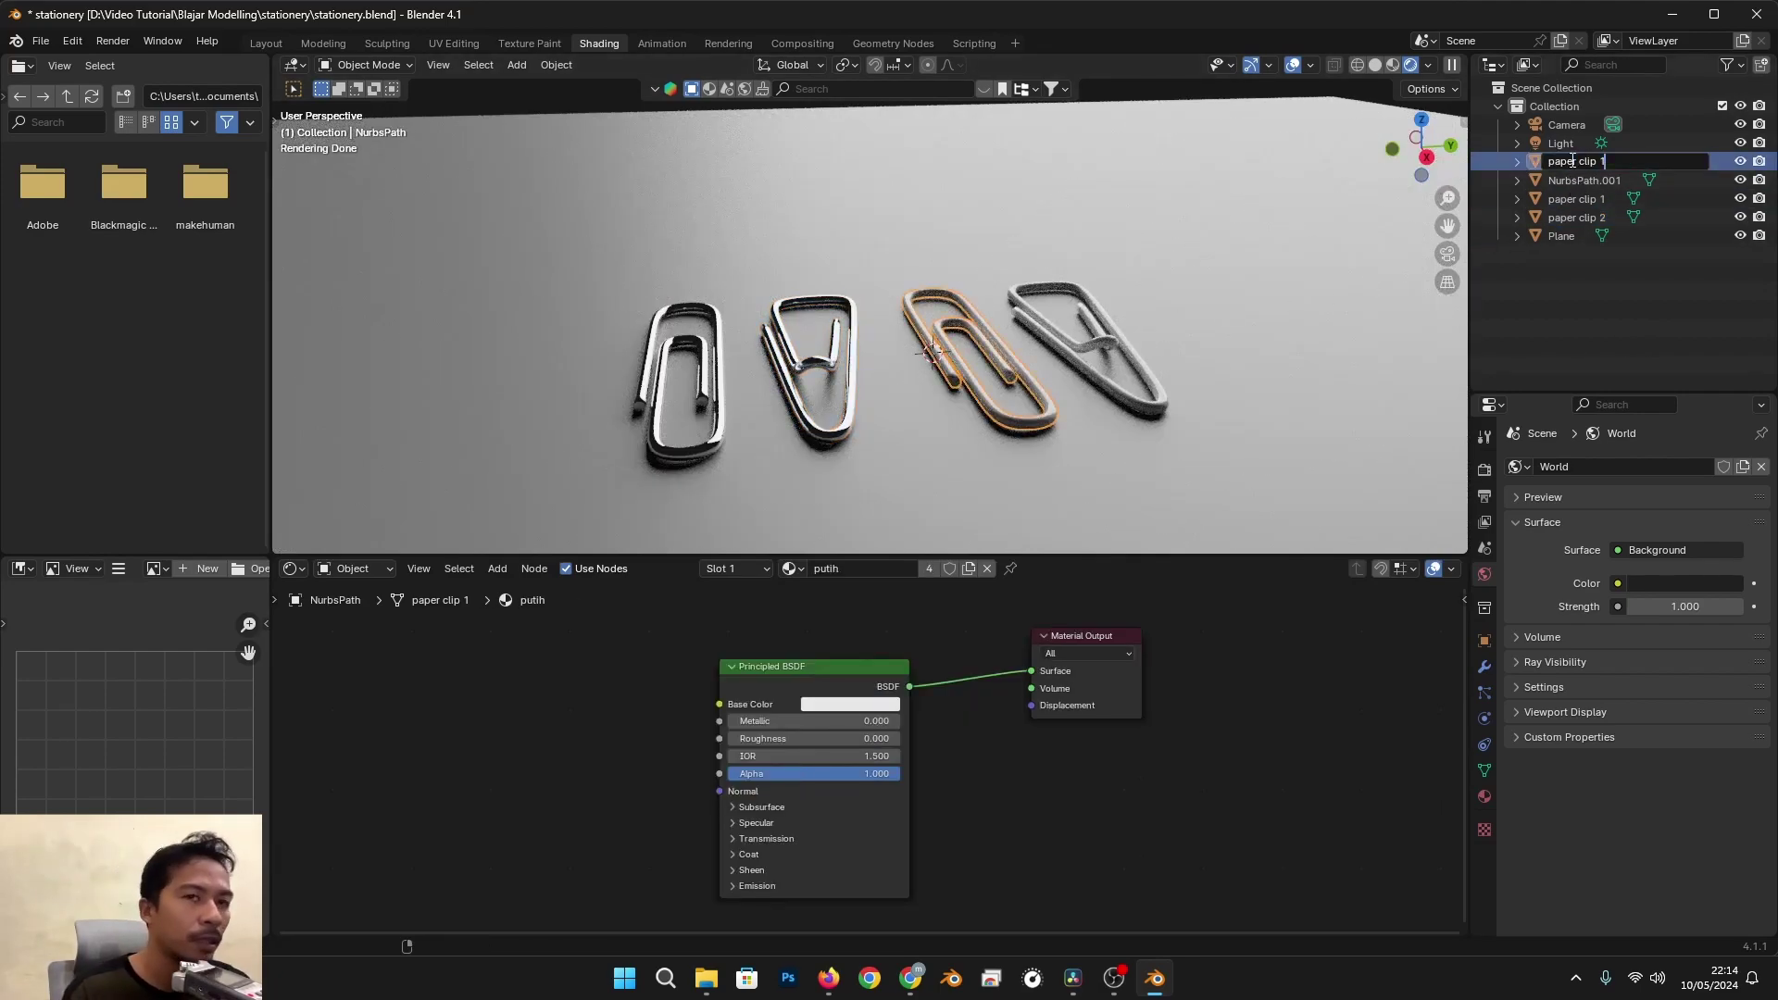
key(BackSpace)
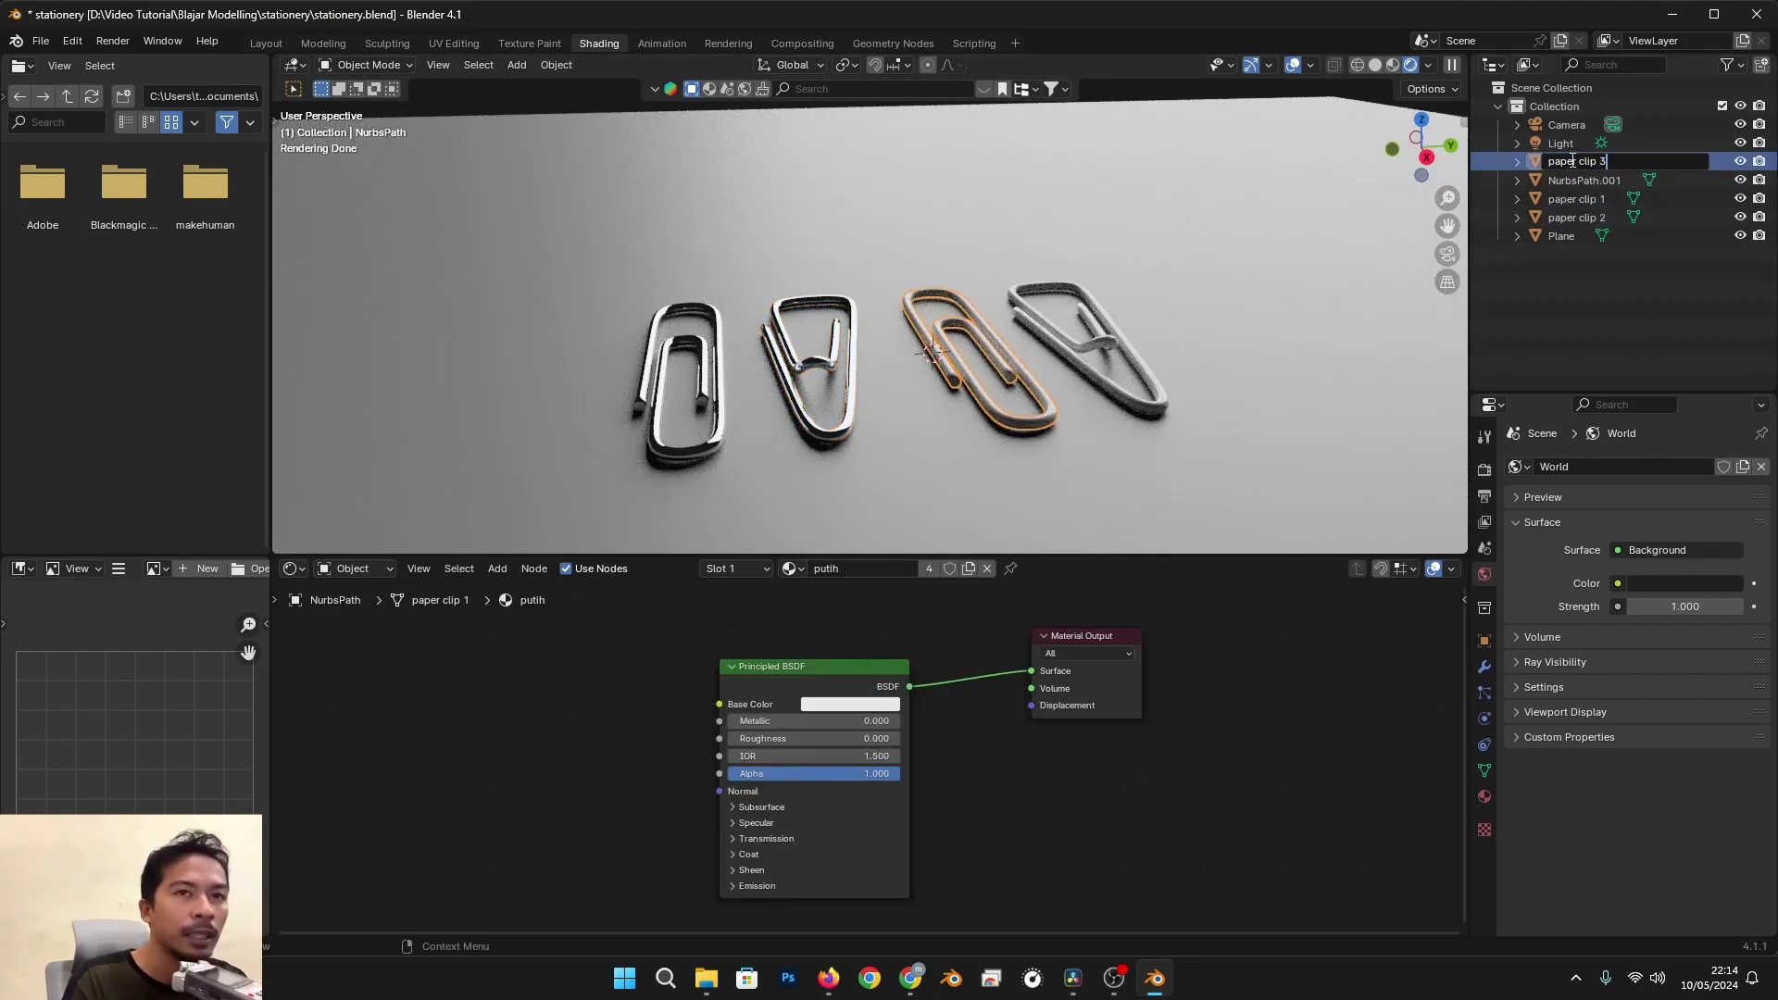
key(Return)
Step: Rename the white triangular clip as paper clip 4
click(1594, 162)
double_click(1598, 163)
text(paper clip 1)
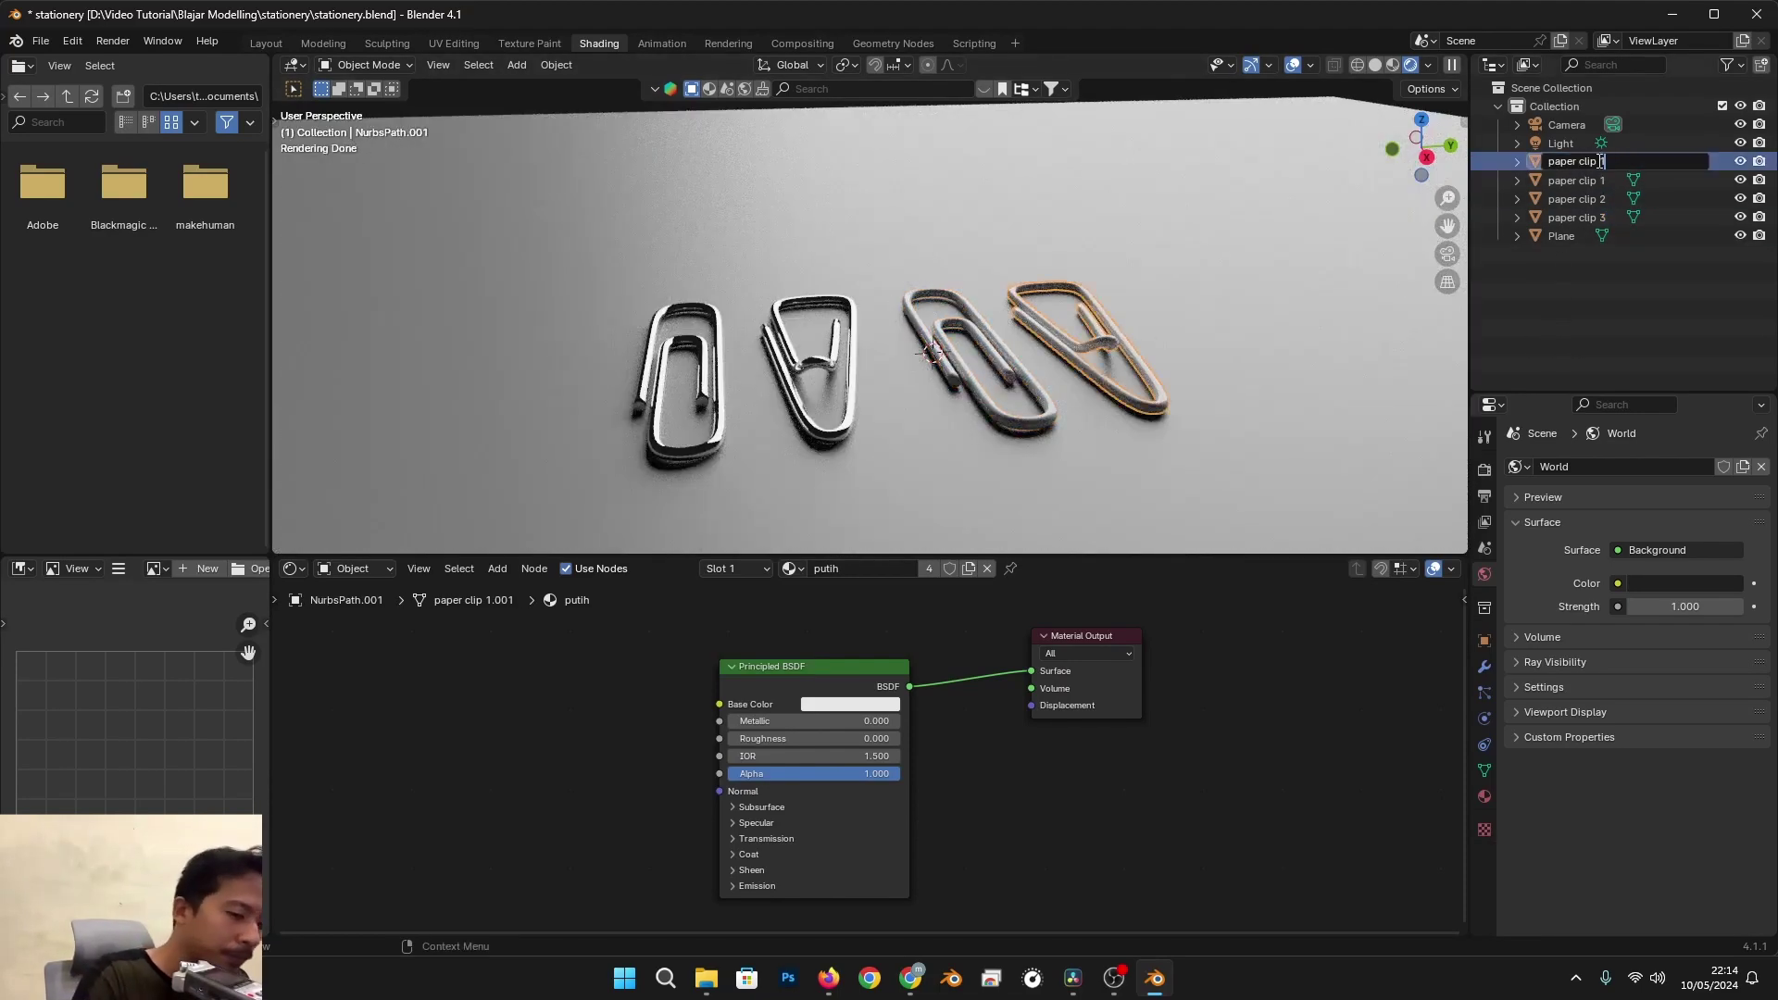
key(BackSpace)
text(4)
key(Return)
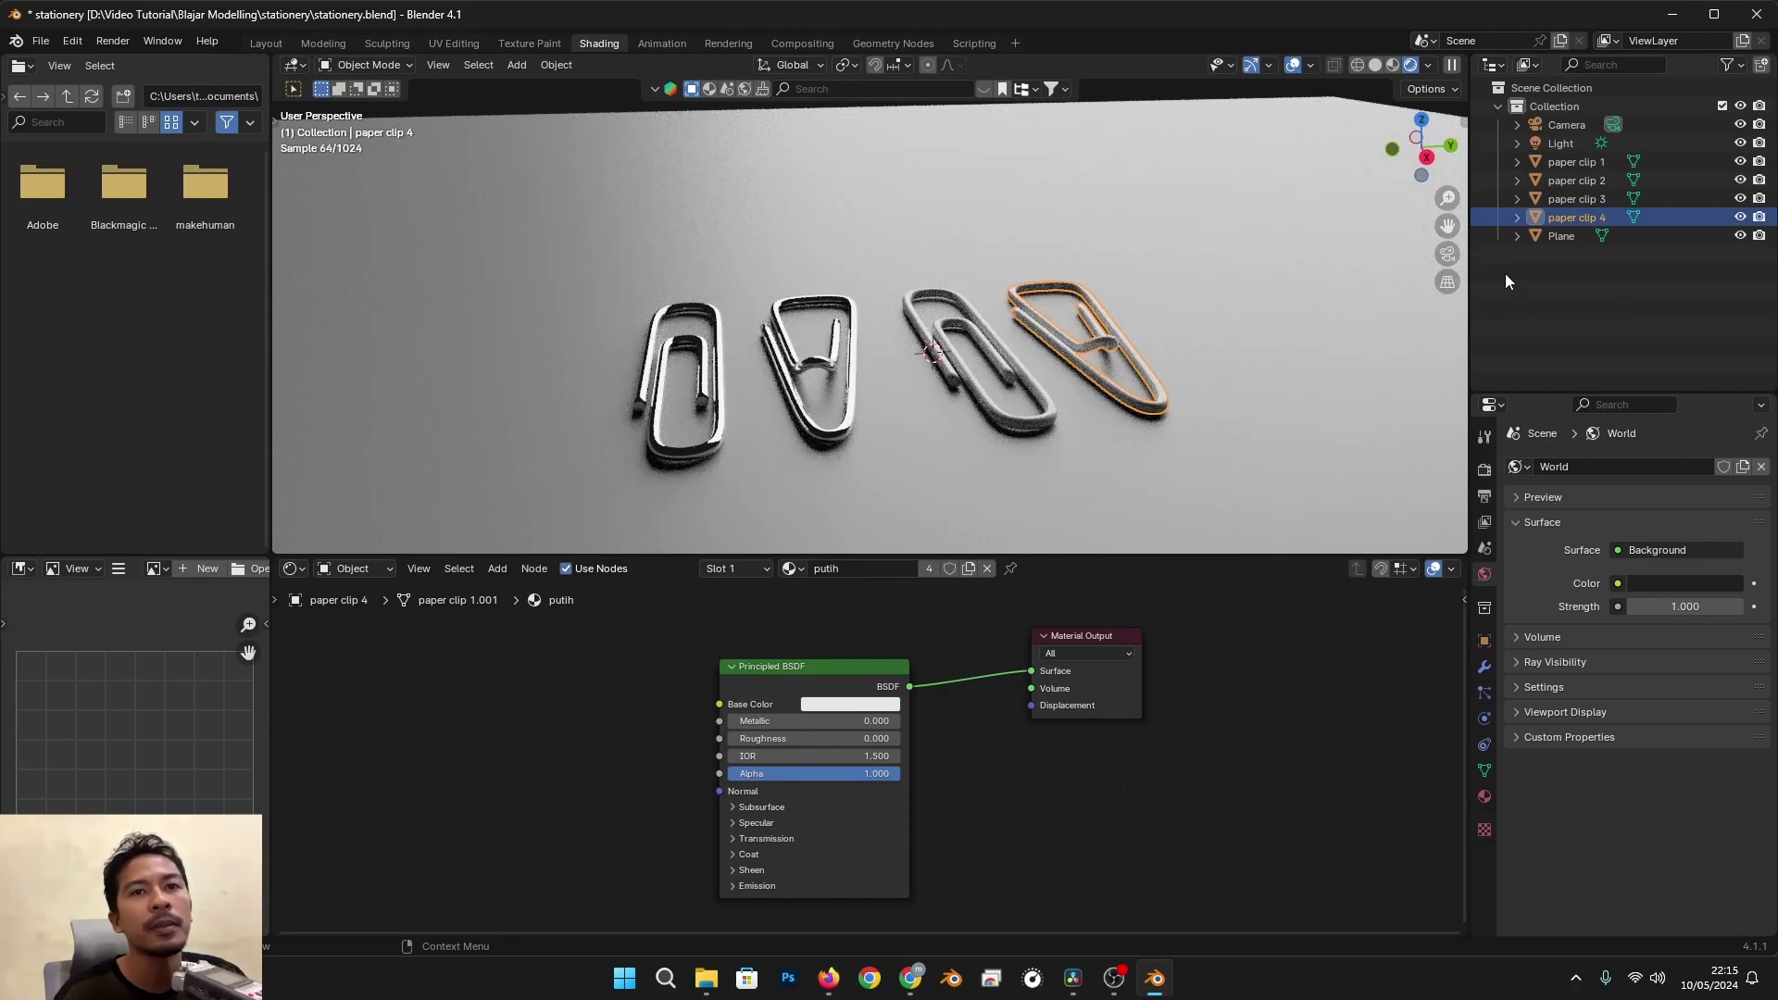
Step: Compare the reference photo of scattered paper clips with the modelled clips, moving the reference window aside for a clear view
middle_drag(979, 382, 1028, 360)
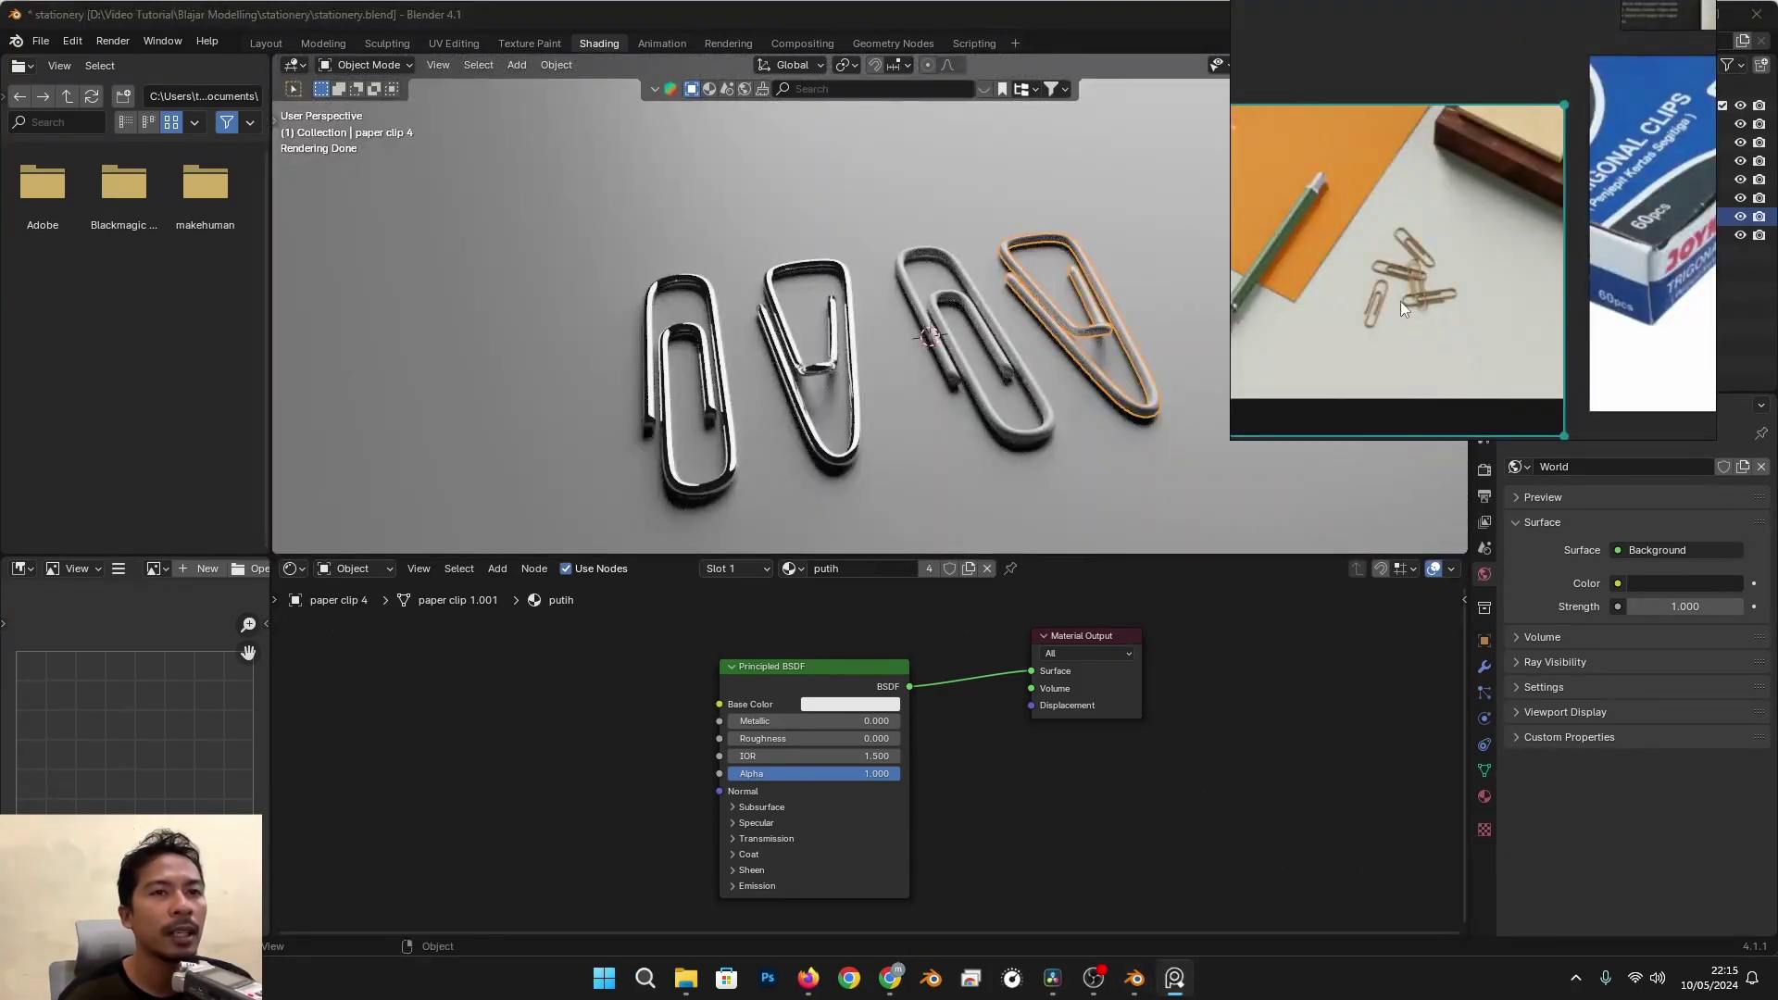
middle_drag(1378, 326, 1444, 309)
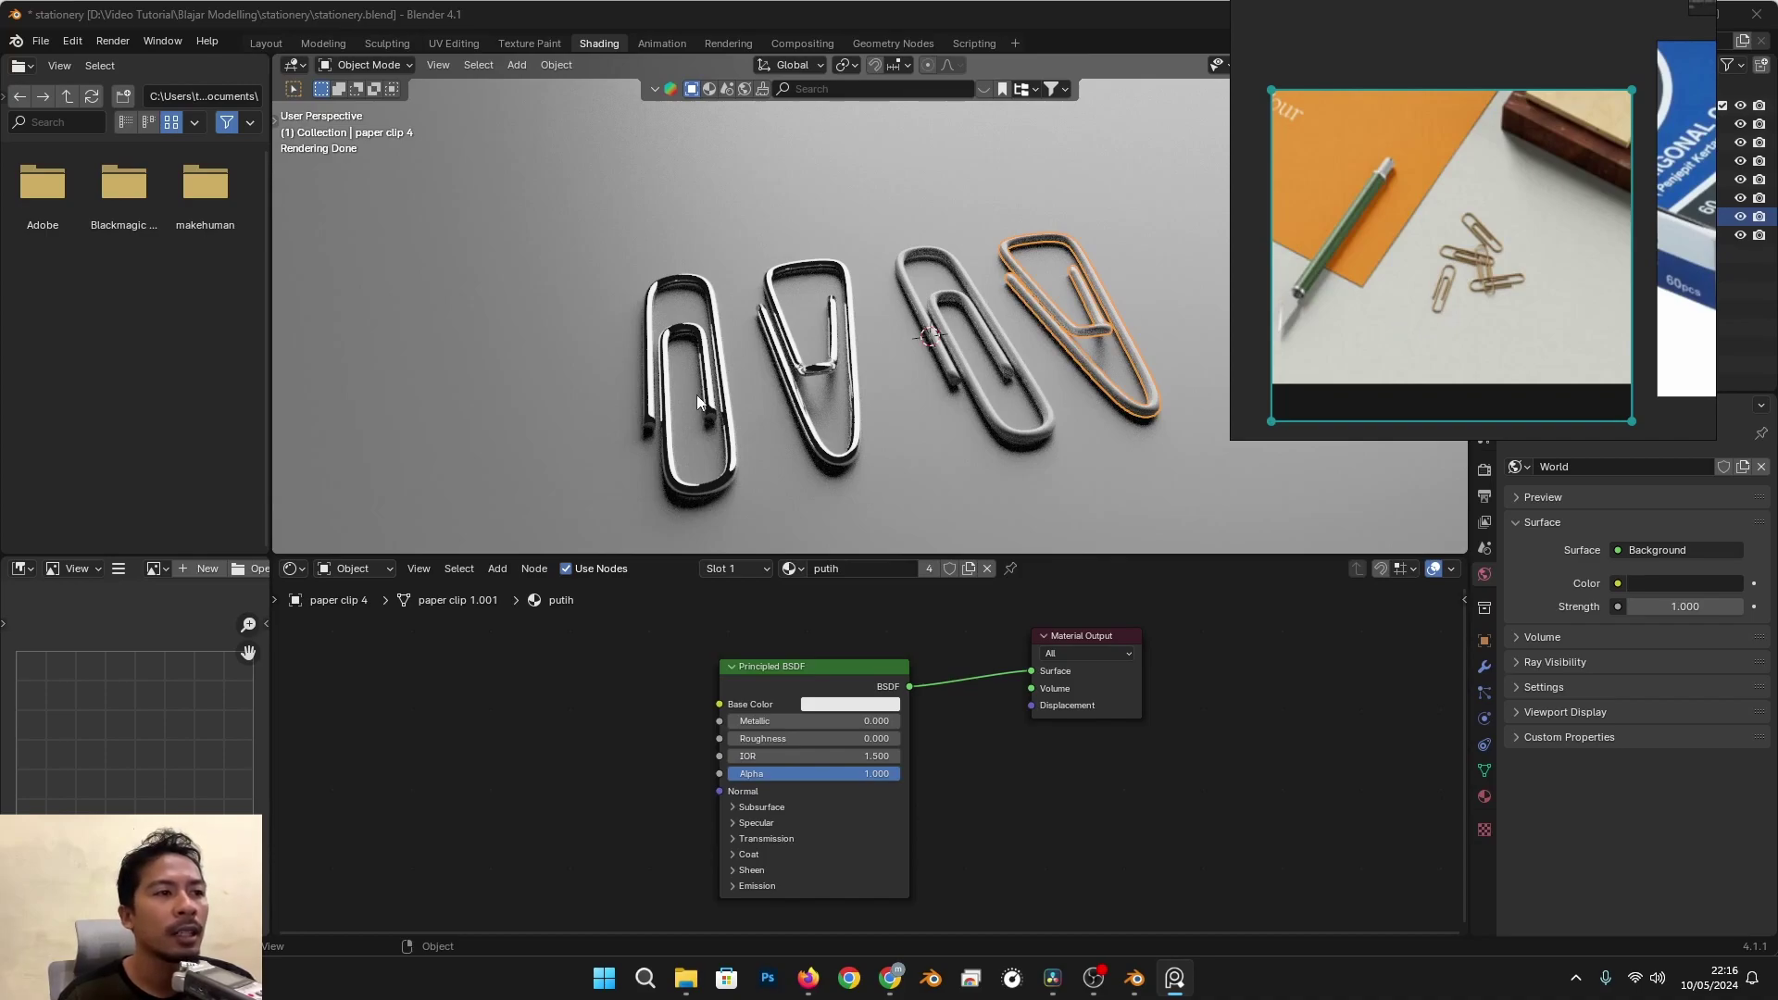
scroll(1422, 315, up, 5)
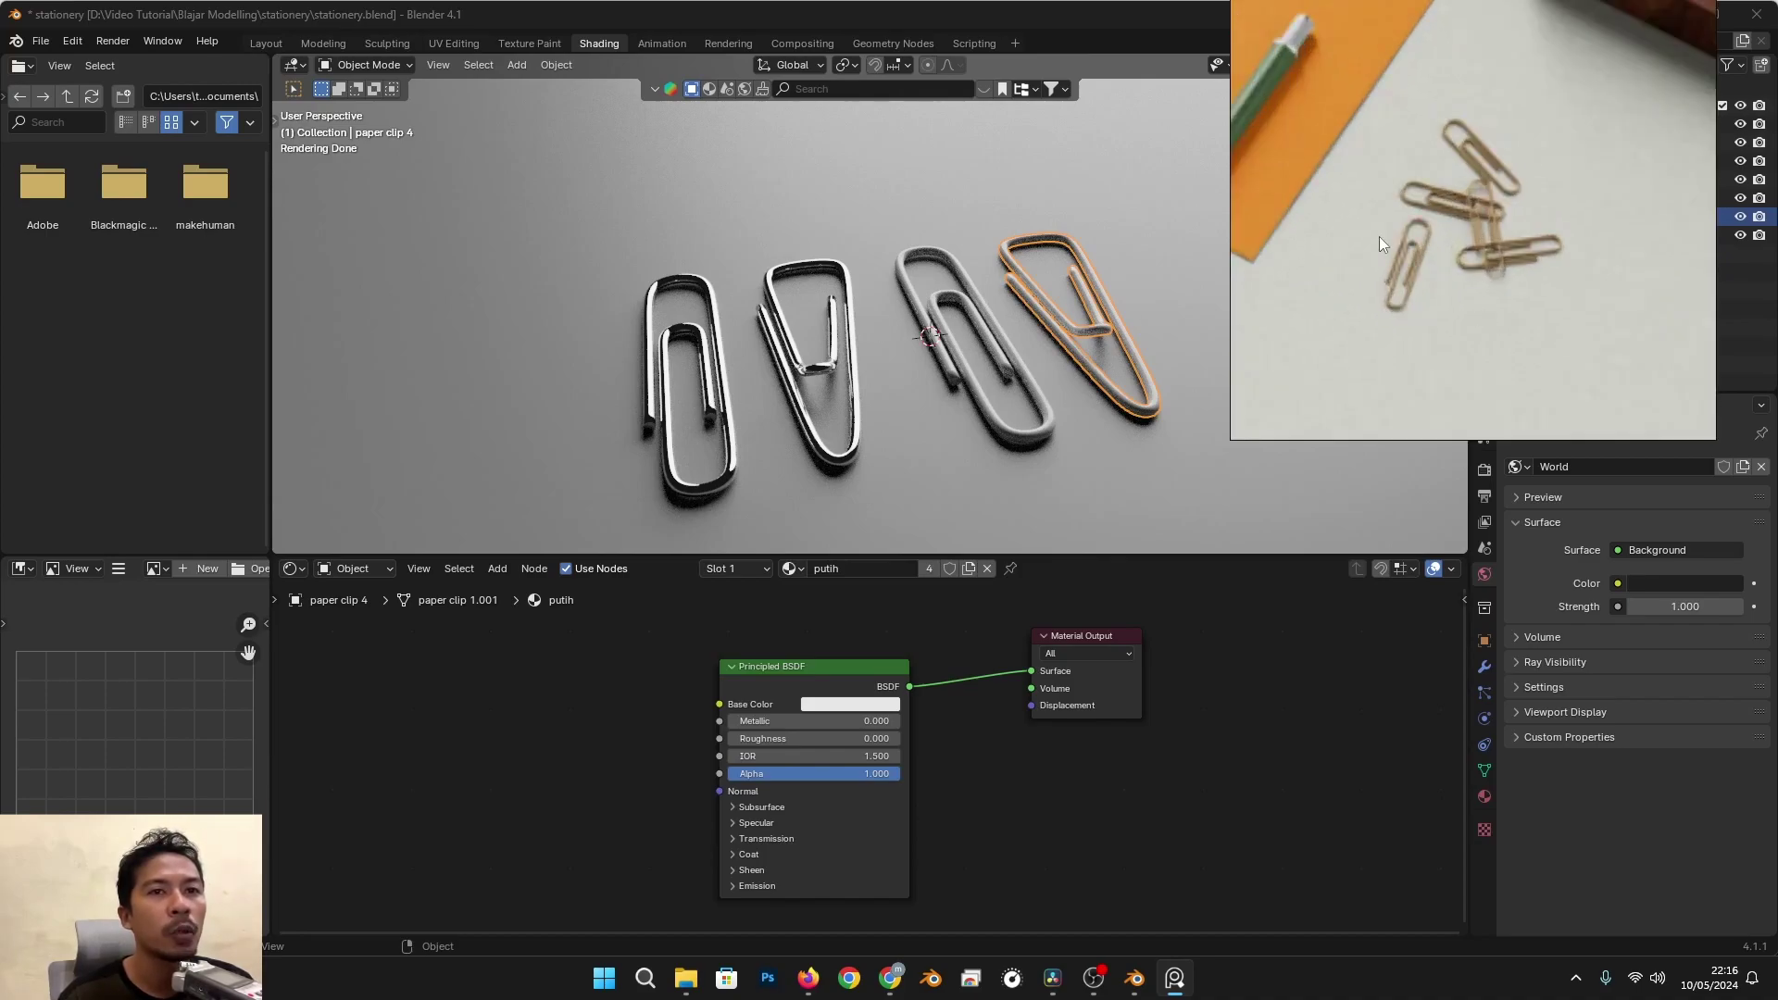
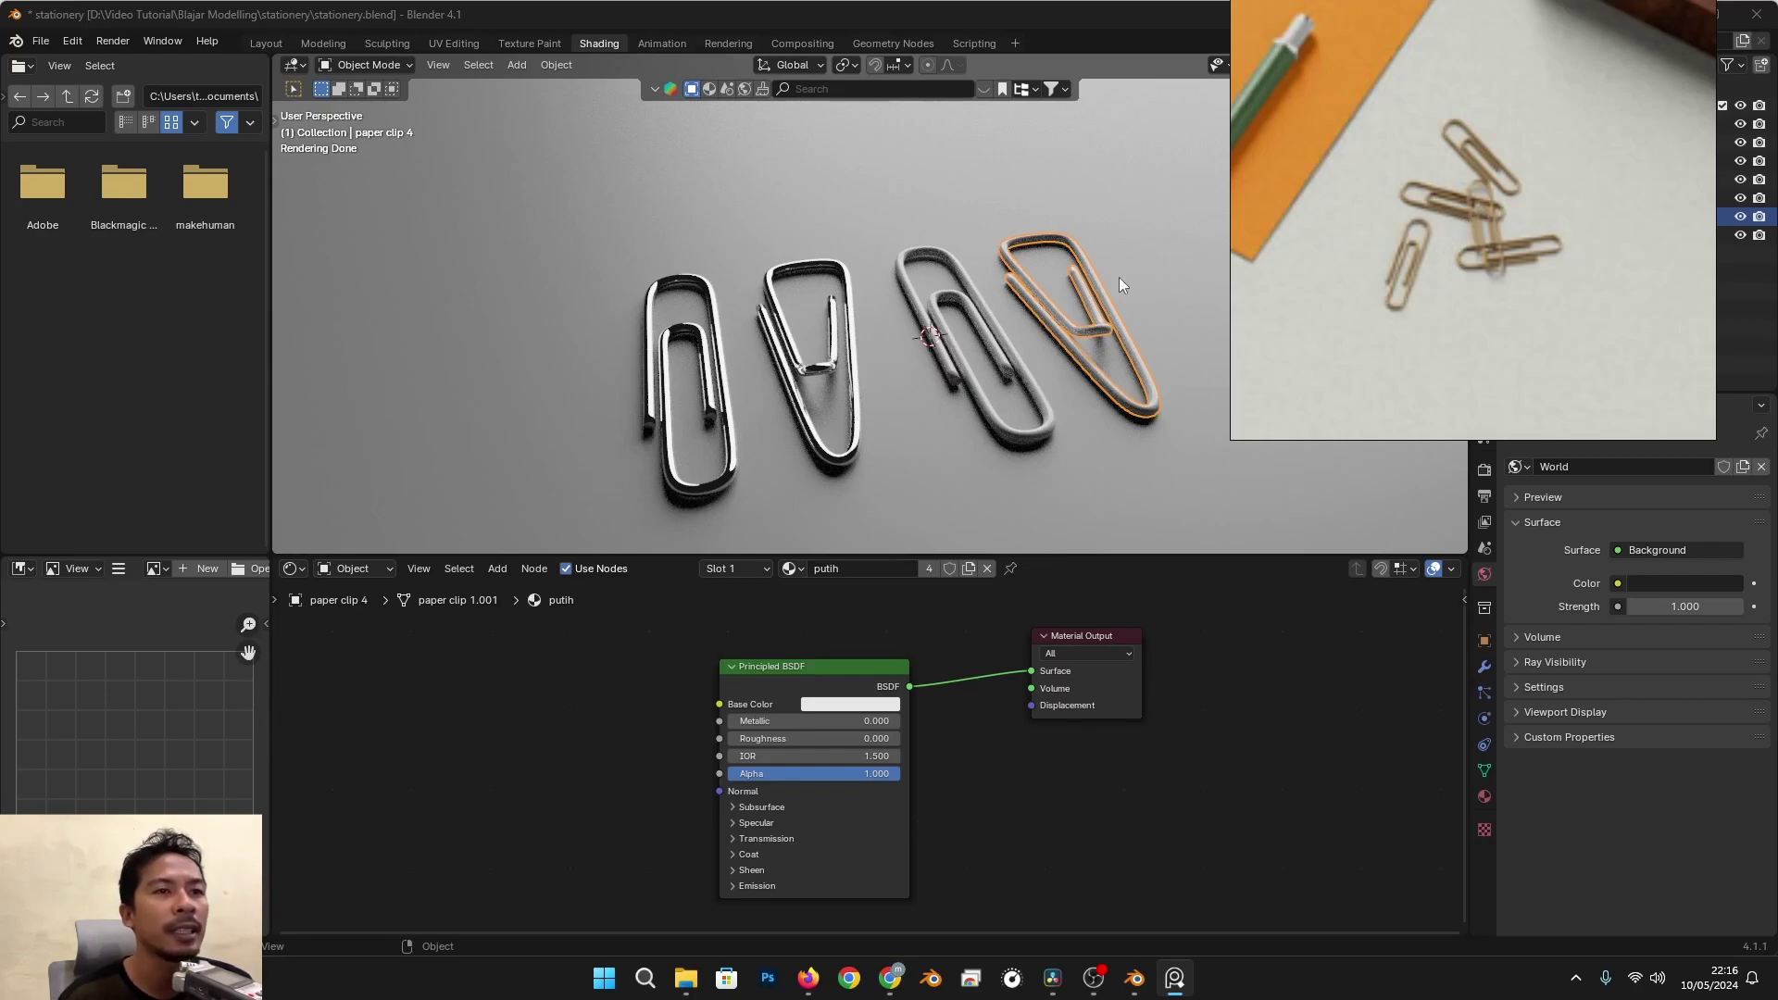
scroll(959, 309, down, 3)
click(1002, 217)
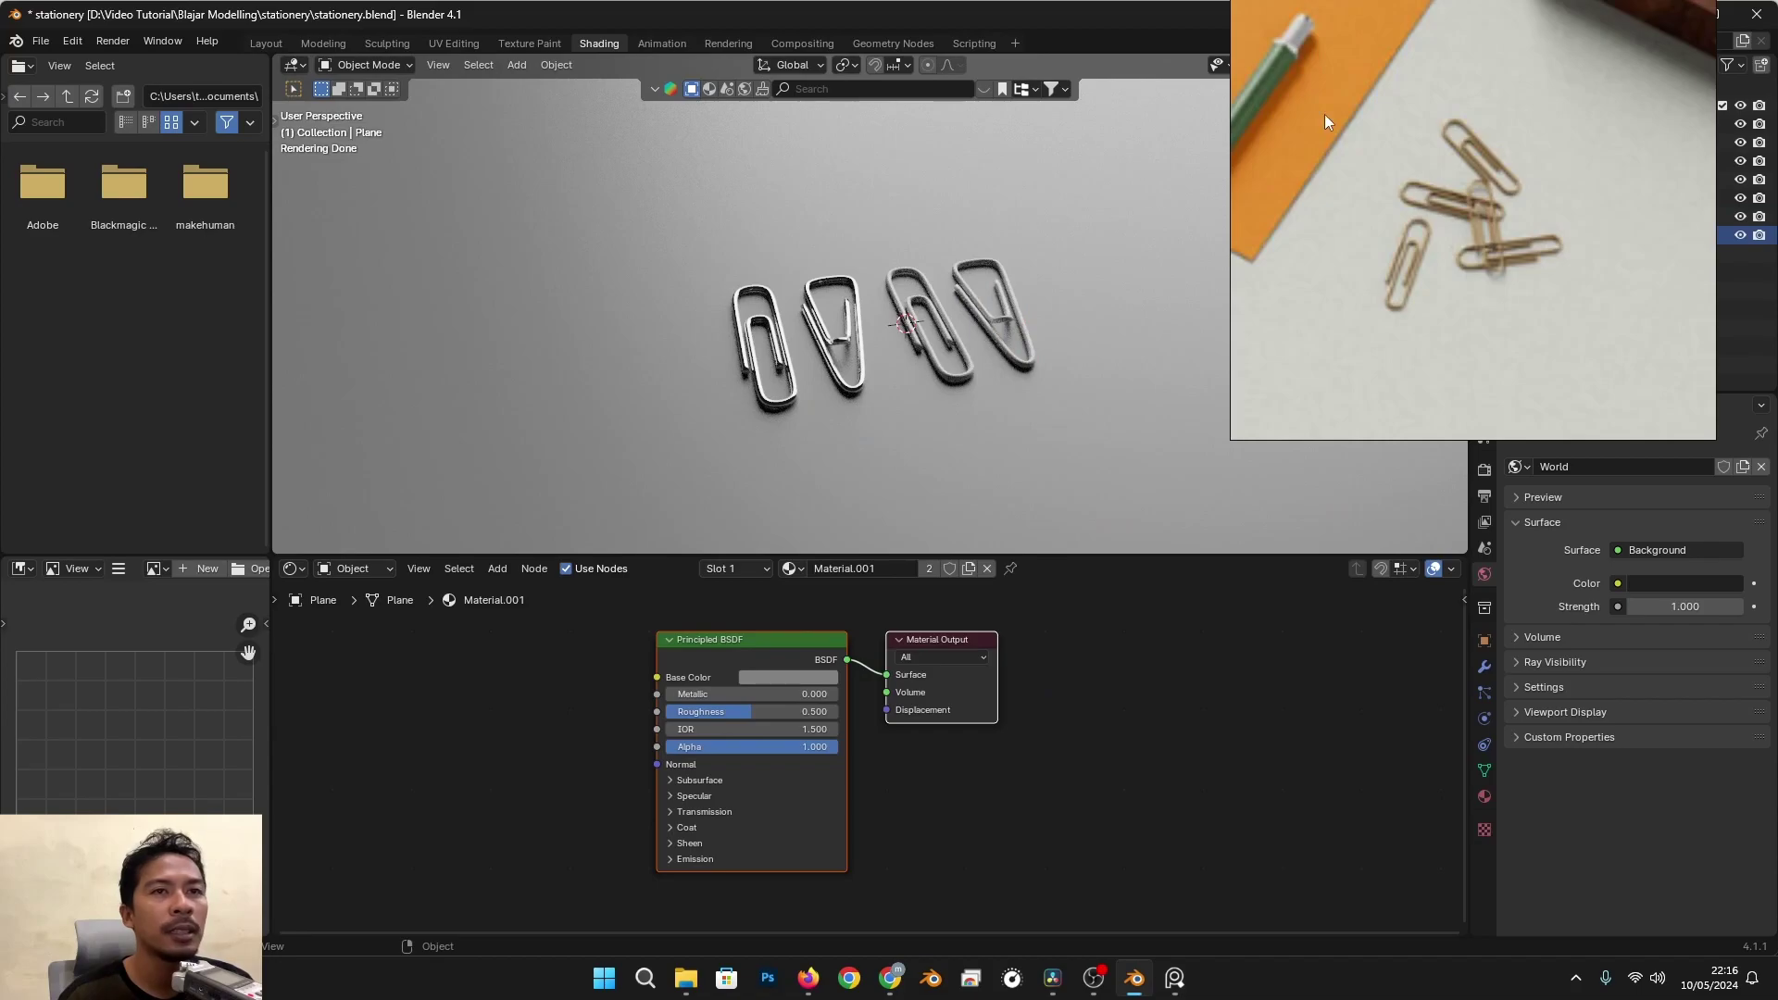
drag(1342, 303, 1455, 282)
right_drag(1423, 287, 1421, 850)
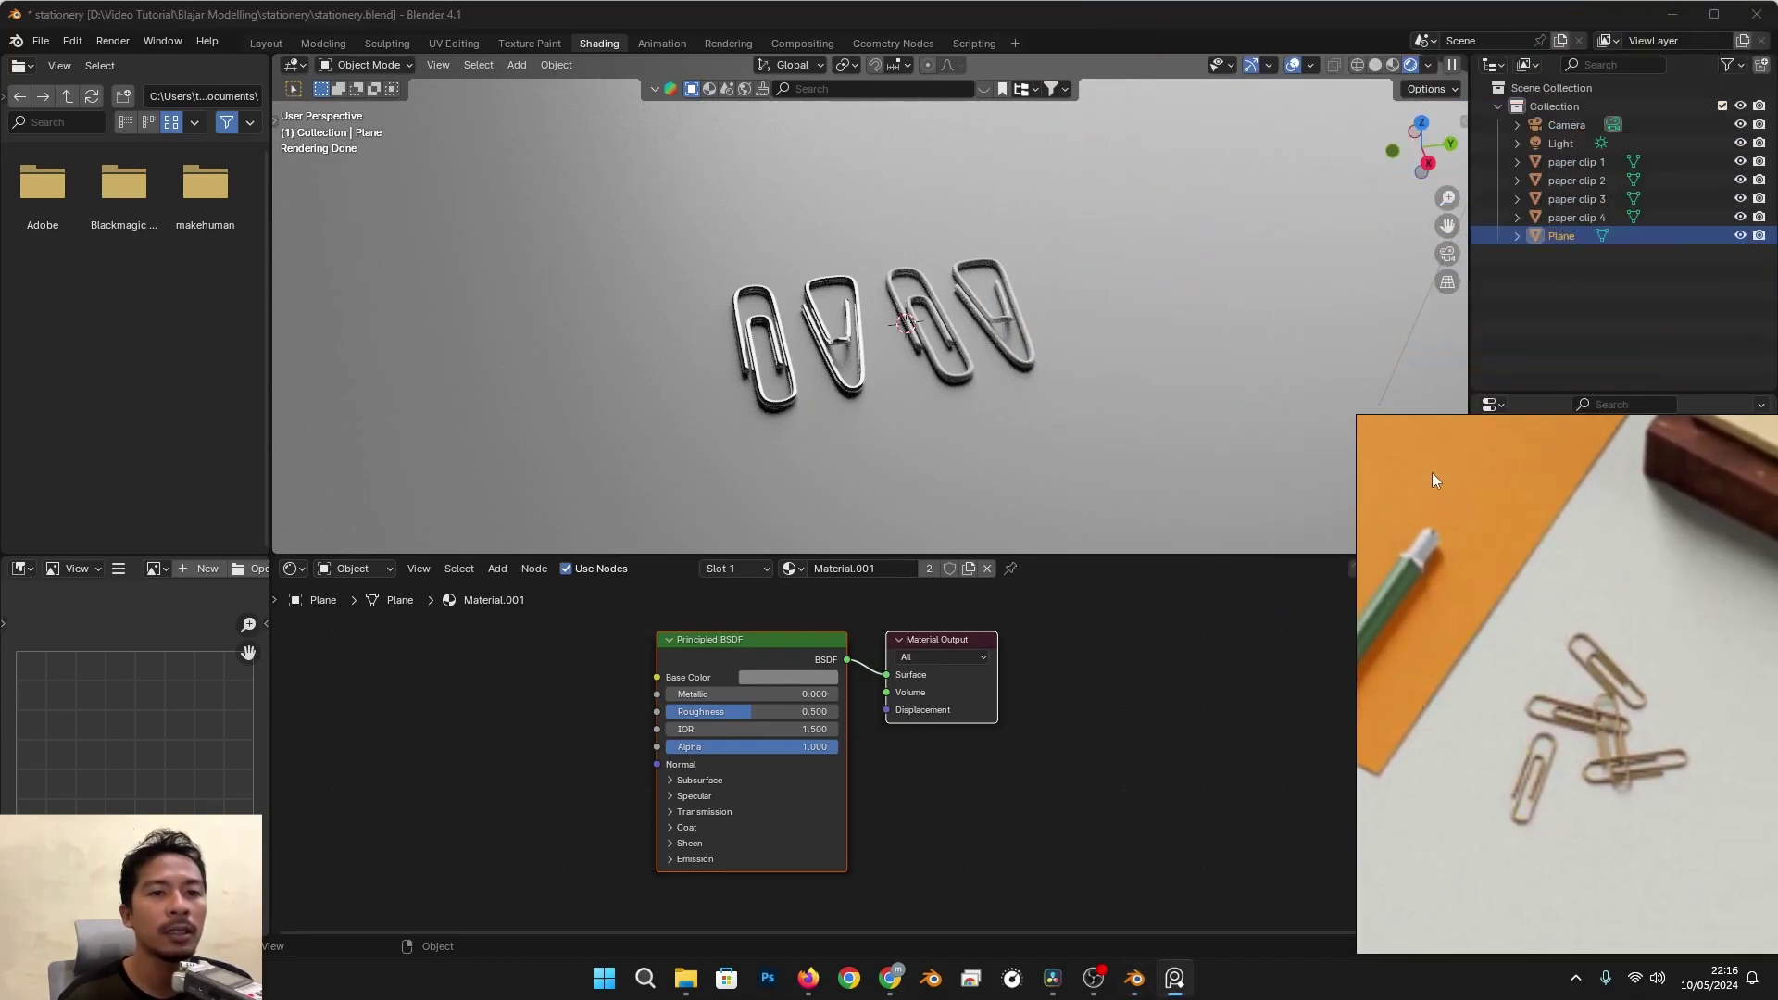
right_drag(1506, 609, 1124, 233)
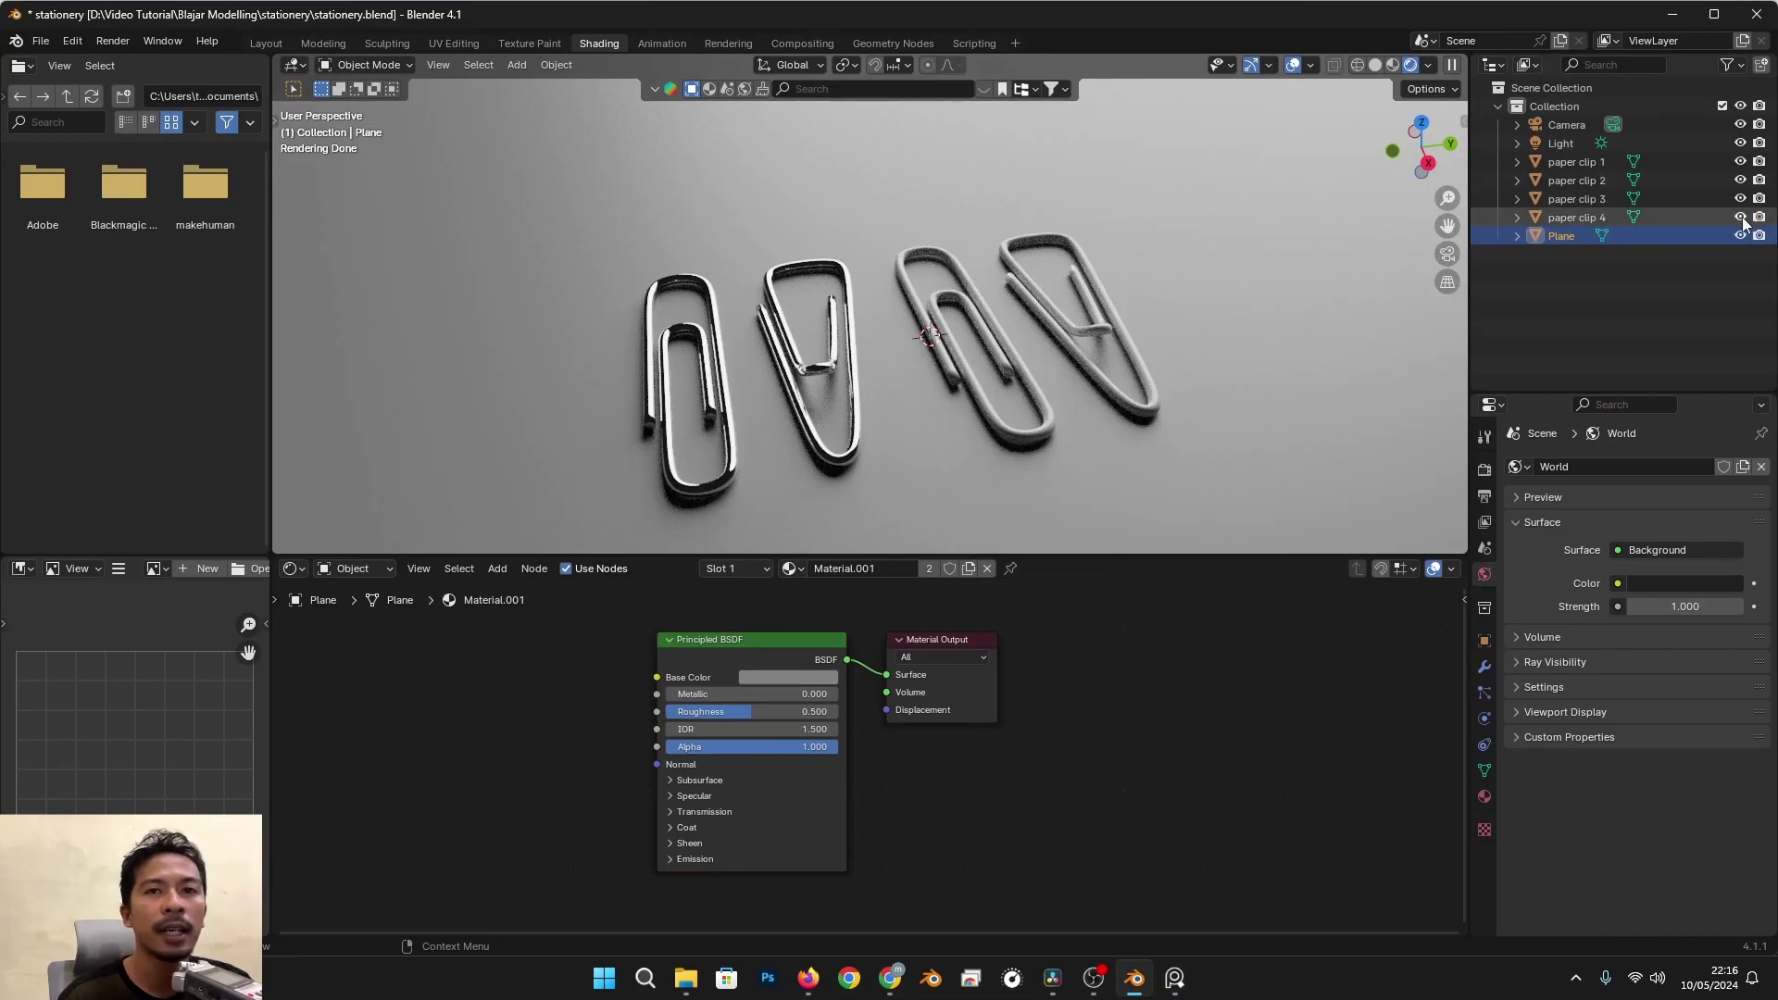
Step: Hide paper clips 2, 3 and 4 in the viewport, leaving only paper clip 1 on the ground plane
drag(1741, 219, 1738, 205)
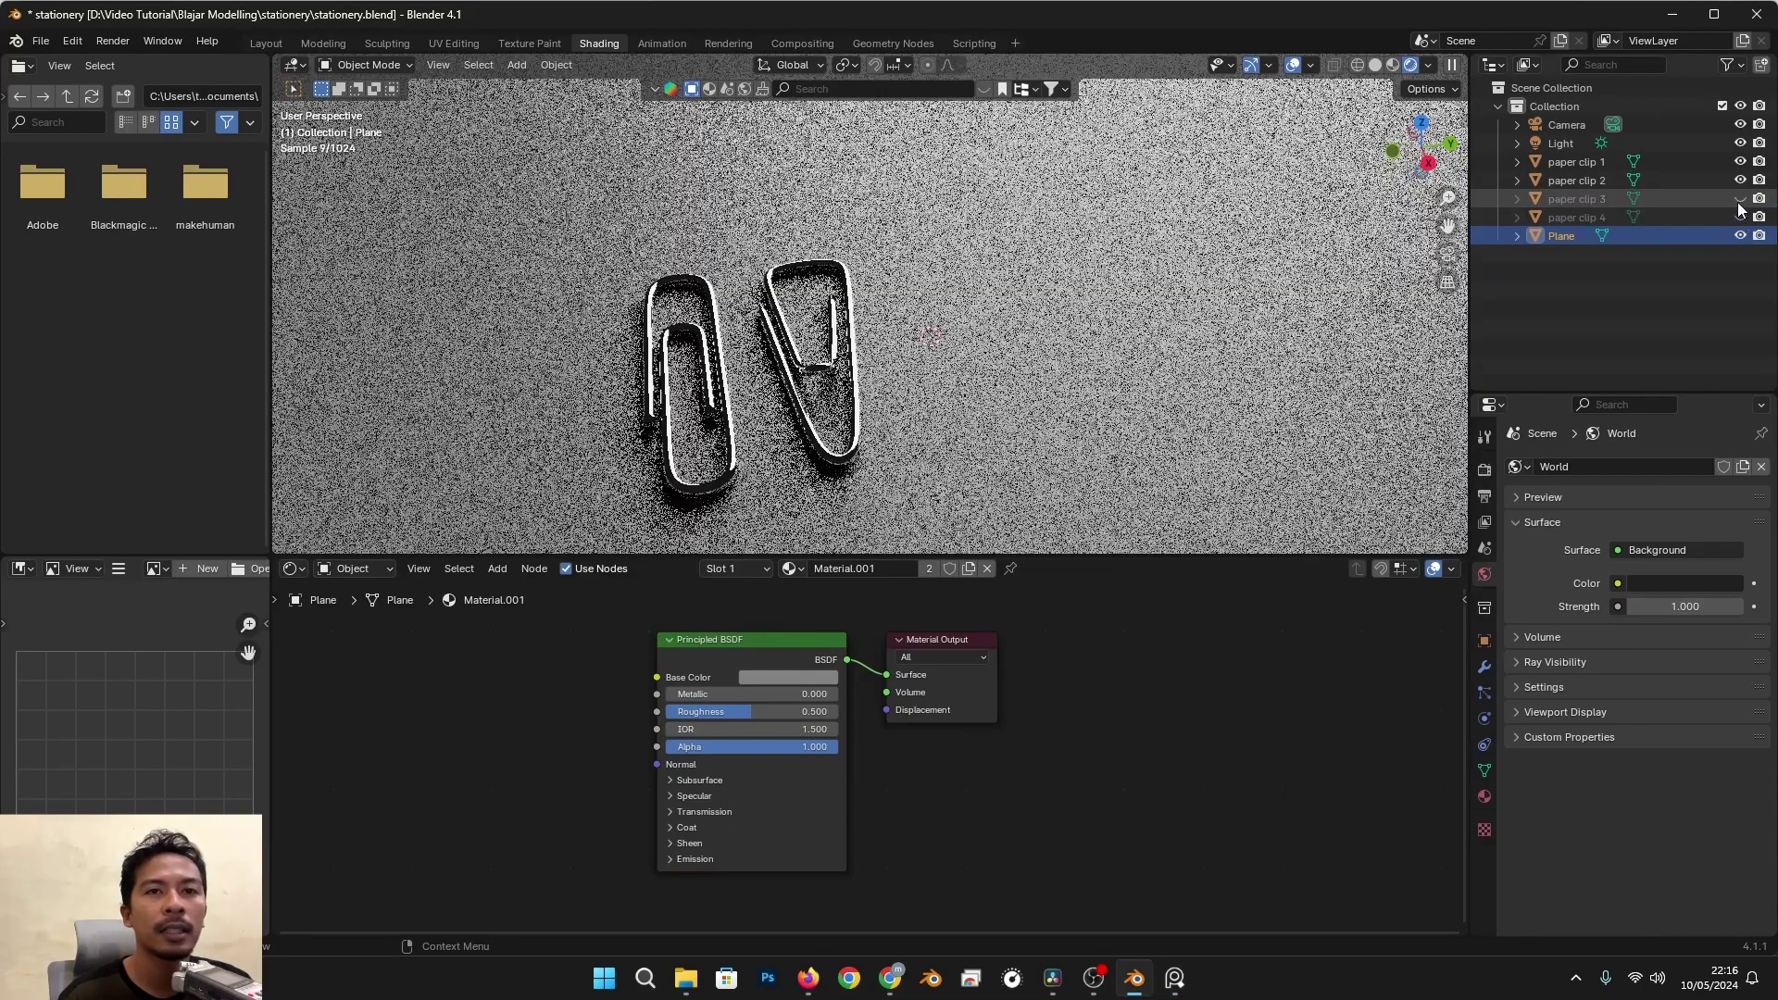
click(1741, 179)
middle_drag(732, 434, 991, 331)
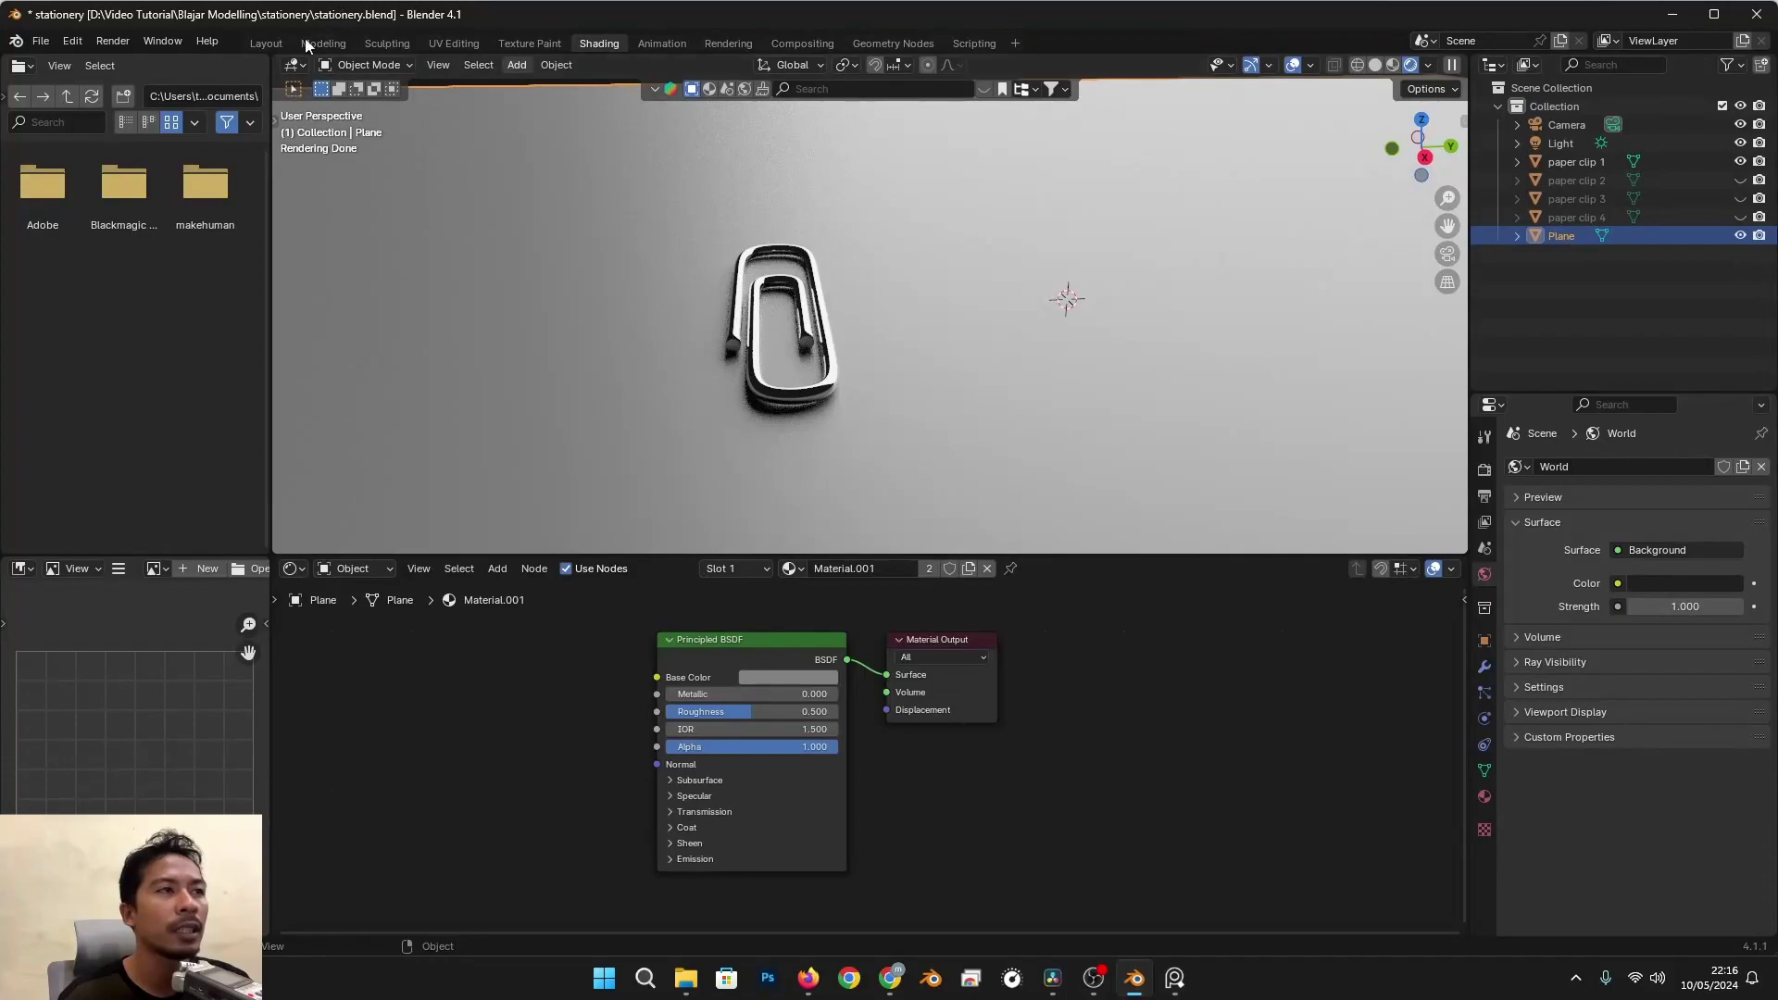
Step: Switch to the Layout workspace and select paper clip 1
click(270, 46)
mouse_move(764, 544)
middle_down()
mouse_move(742, 507)
mouse_move(774, 548)
mouse_move(571, 521)
mouse_move(765, 498)
mouse_move(802, 519)
mouse_move(829, 496)
middle_up()
scroll(595, 516, up, 2)
click(535, 533)
scroll(770, 504, up, 3)
Step: Examine the full mesh of paper clip 1 in Edit Mode and its placement on the ground plane in Object Mode
key(Tab)
key(a)
scroll(749, 529, up, 3)
scroll(749, 528, up, 1)
drag(879, 534, 763, 556)
middle_drag(718, 554, 924, 549)
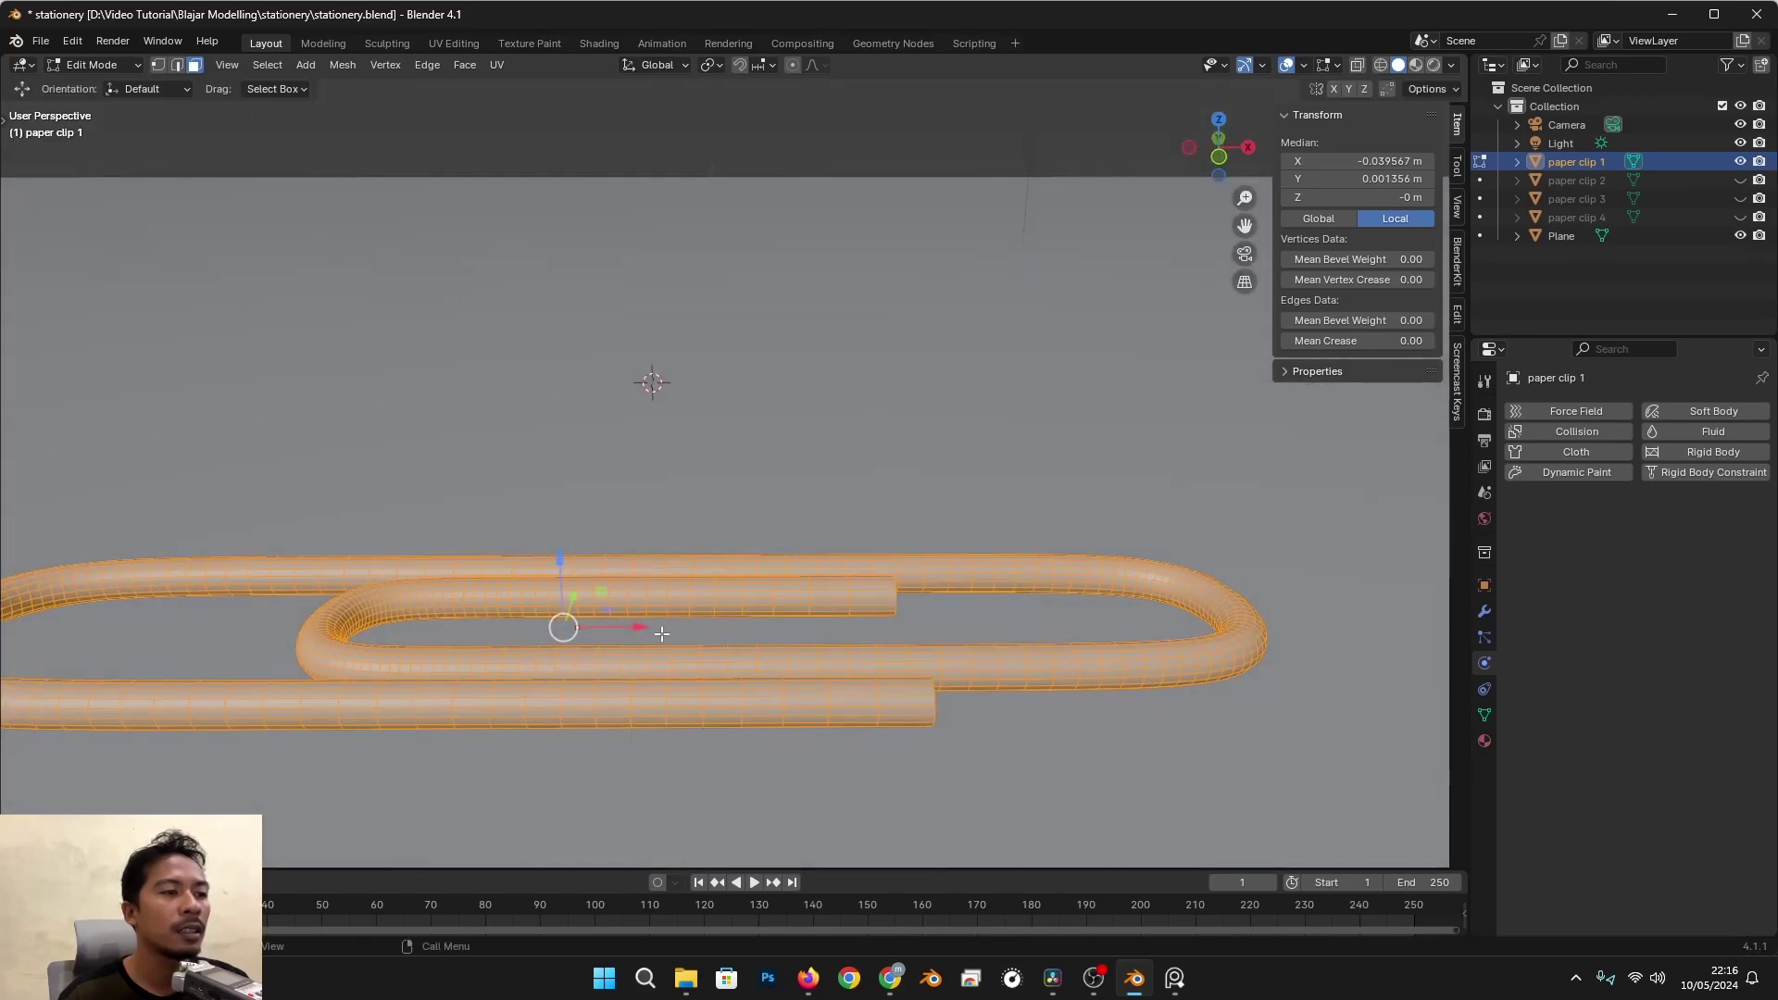
key(Tab)
scroll(925, 479, down, 5)
middle_drag(925, 480, 738, 519)
scroll(741, 517, down, 4)
shift+middle_drag(869, 495, 726, 576)
middle_drag(782, 561, 798, 510)
scroll(671, 505, down, 4)
scroll(671, 503, up, 2)
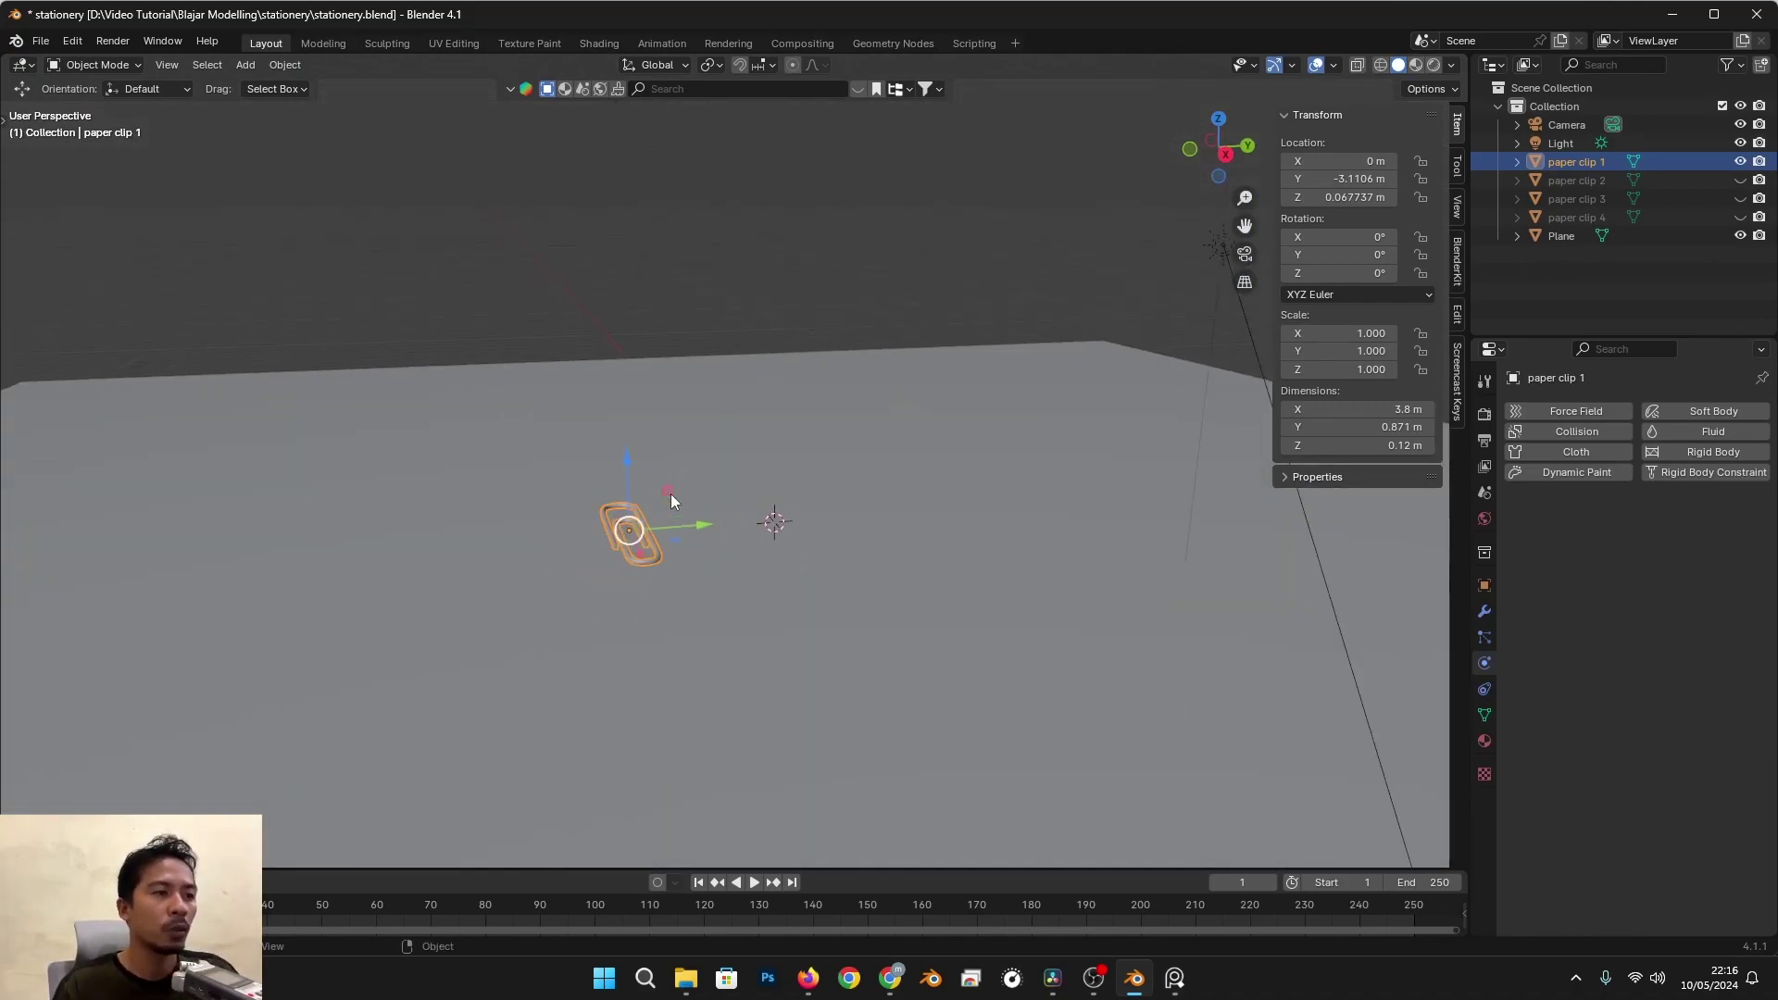
scroll(670, 493, up, 3)
middle_drag(545, 598, 557, 478)
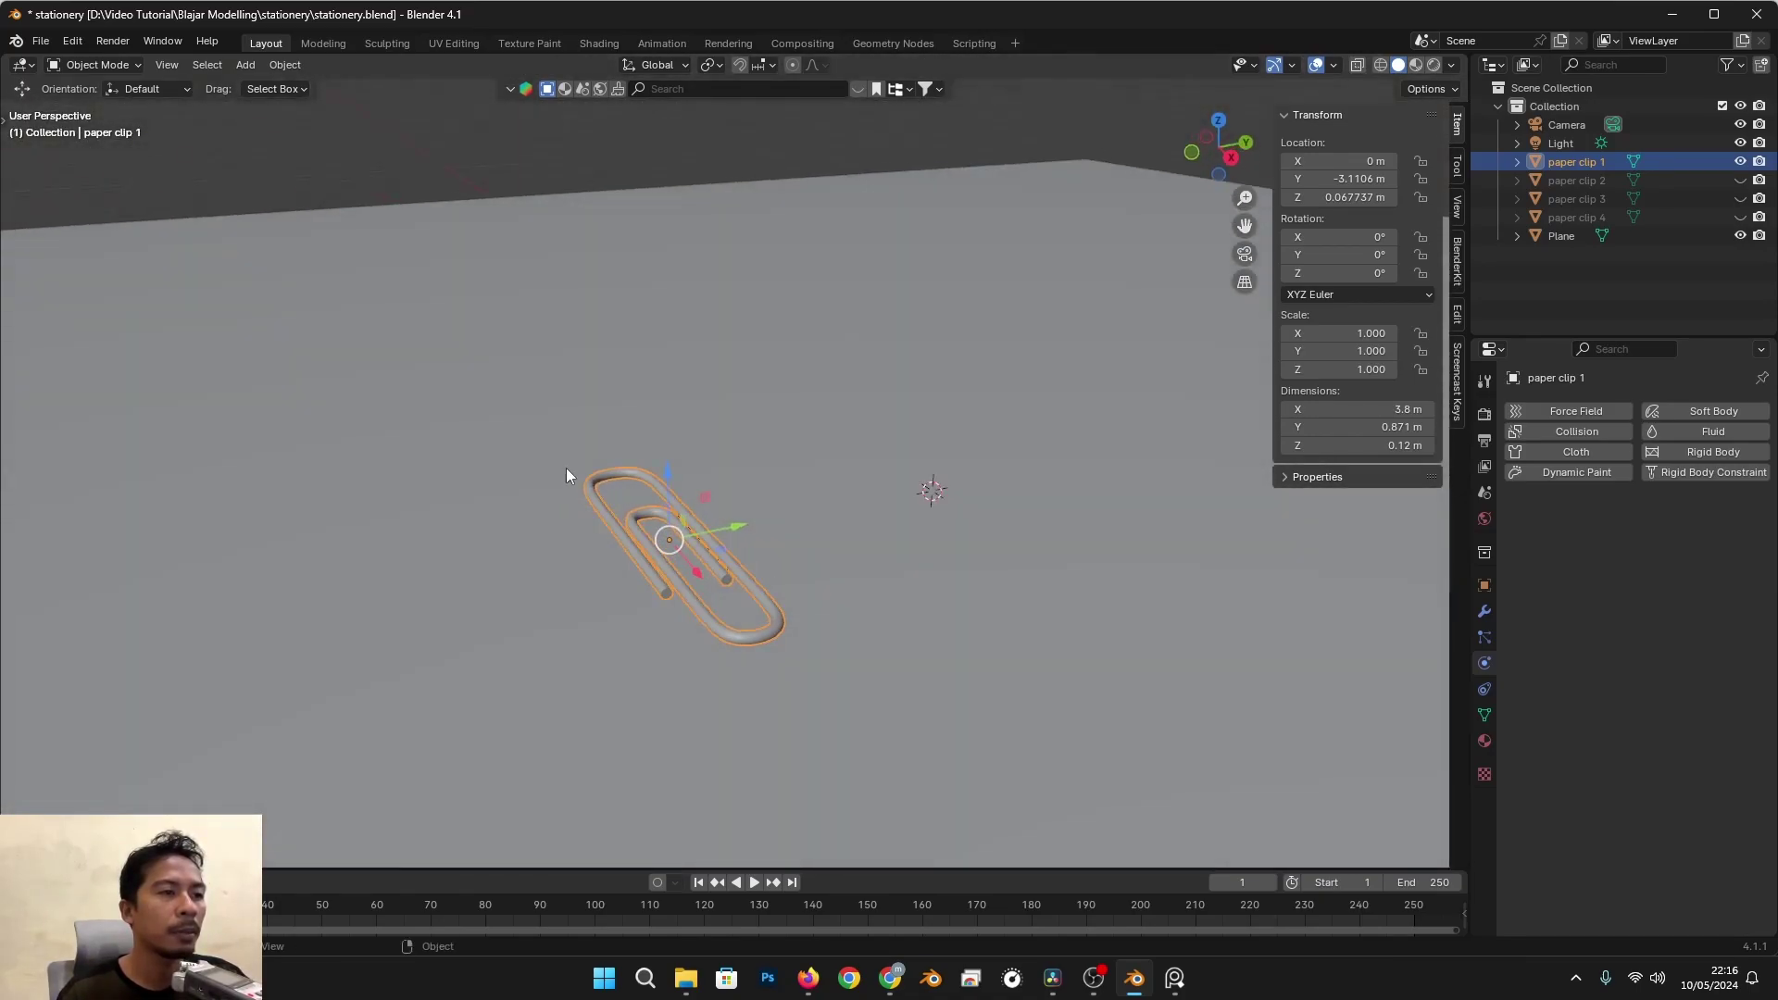
Step: Duplicate paper clip 1 and rotate the copy about 39° around Z so that it crosses the original
mouse_move(722, 511)
middle_down()
mouse_move(739, 513)
mouse_move(720, 531)
middle_up()
key(shift+d)
click(740, 504)
key(r)
click(876, 560)
middle_drag(874, 561, 770, 599)
key(r)
click(805, 516)
Step: Raise the crossed duplicate along Z to about 0.19 m so that it rests over the original clip
middle_drag(805, 517, 720, 530)
key(g)
key(z)
click(720, 437)
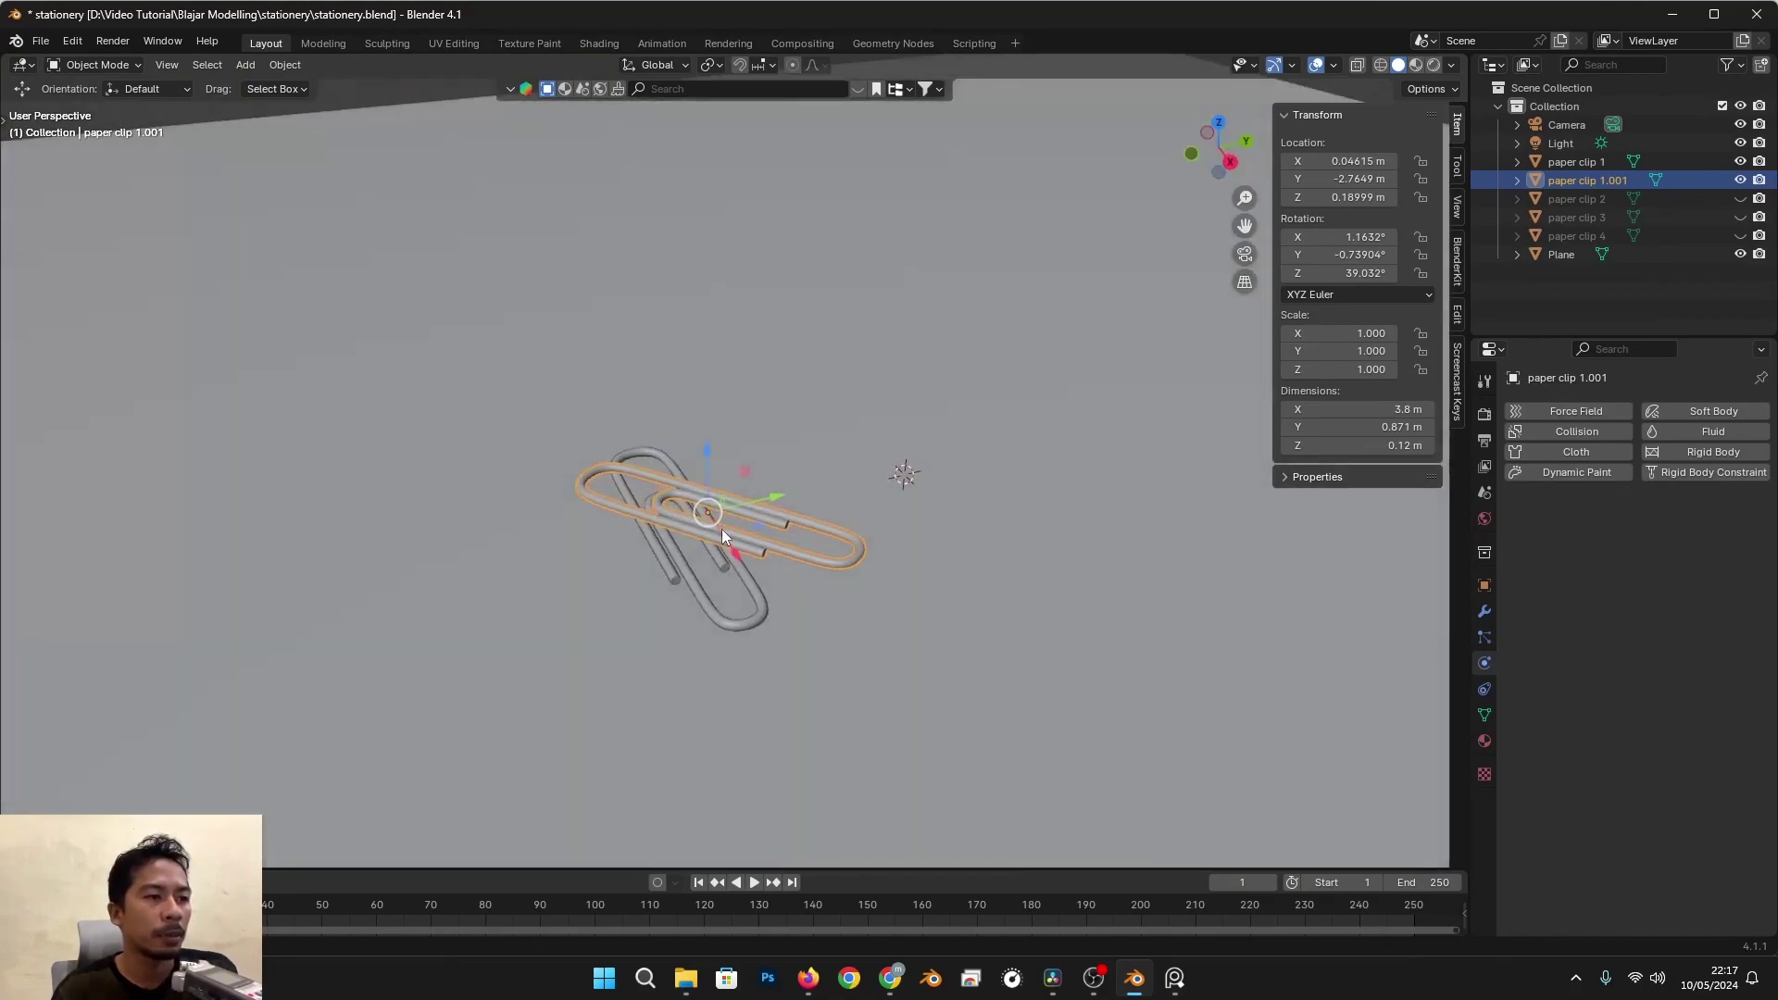
Step: Make another copy of the crossed clip and delete both duplicates, keeping only the original paper clip 1
key(shift+d)
click(780, 448)
middle_drag(780, 448, 885, 503)
middle_drag(752, 502, 707, 485)
shift+click(776, 526)
key(x)
click(776, 526)
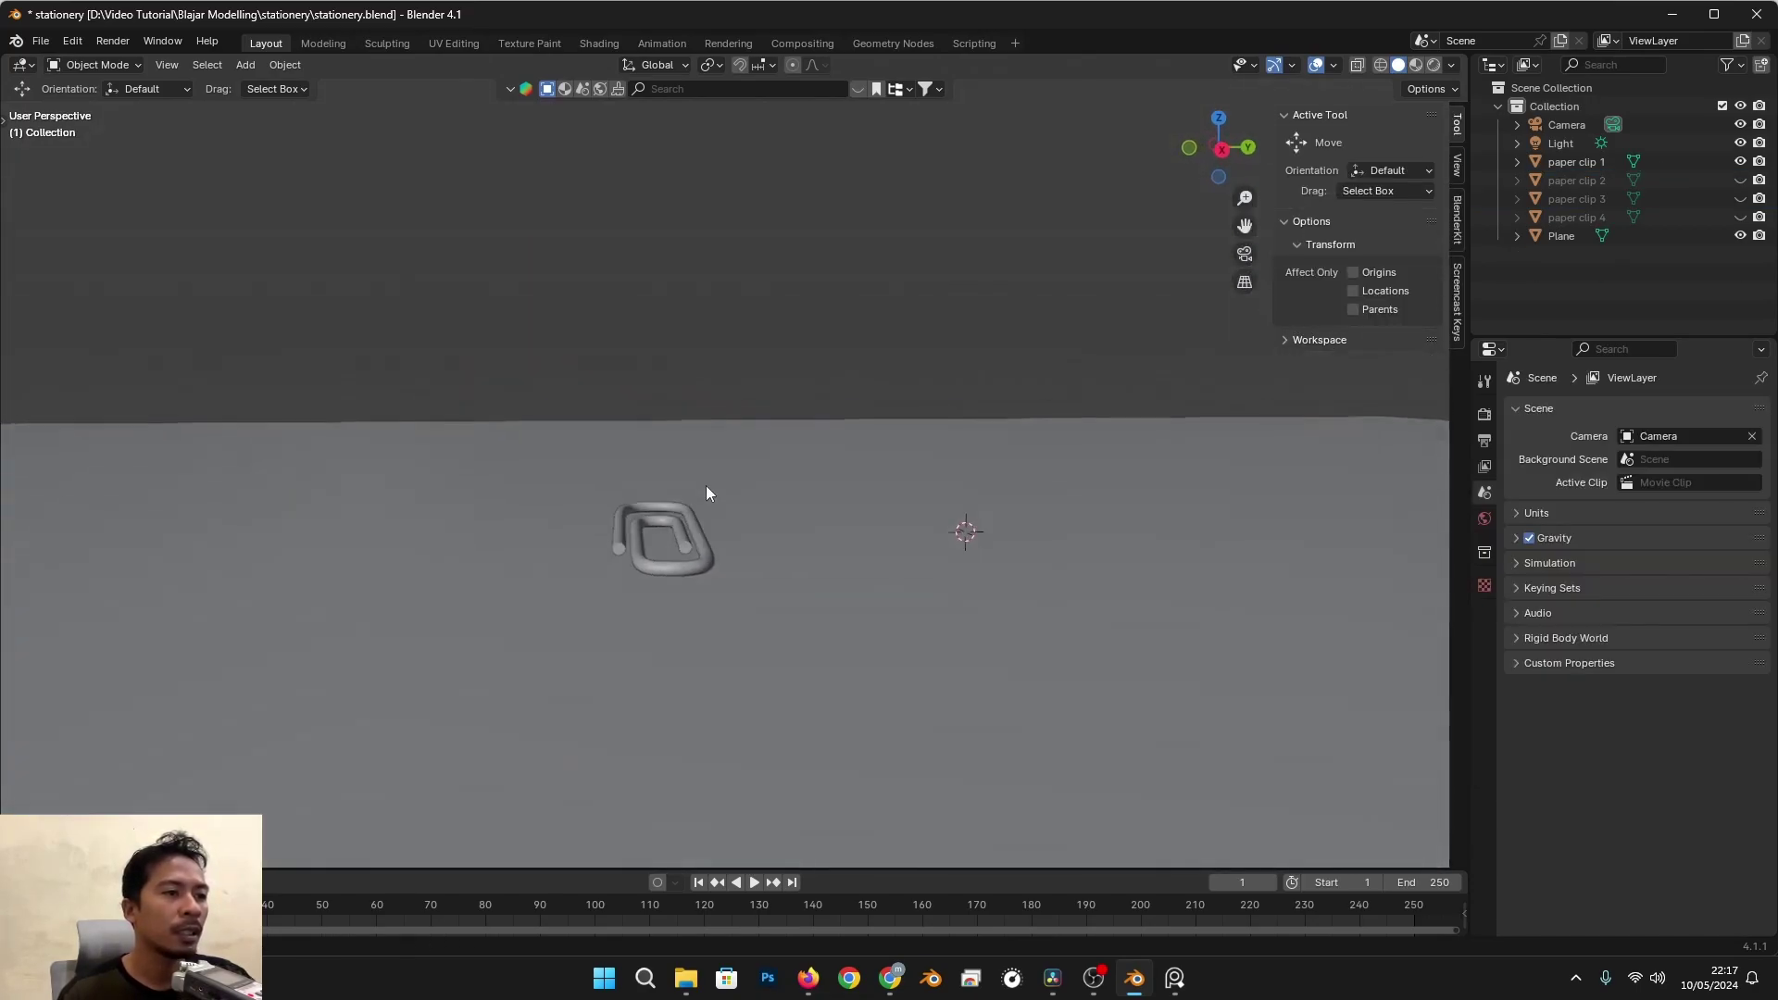
Step: Raise paper clip 1 straight up along Z to about 2.79 m above the ground plane
click(686, 540)
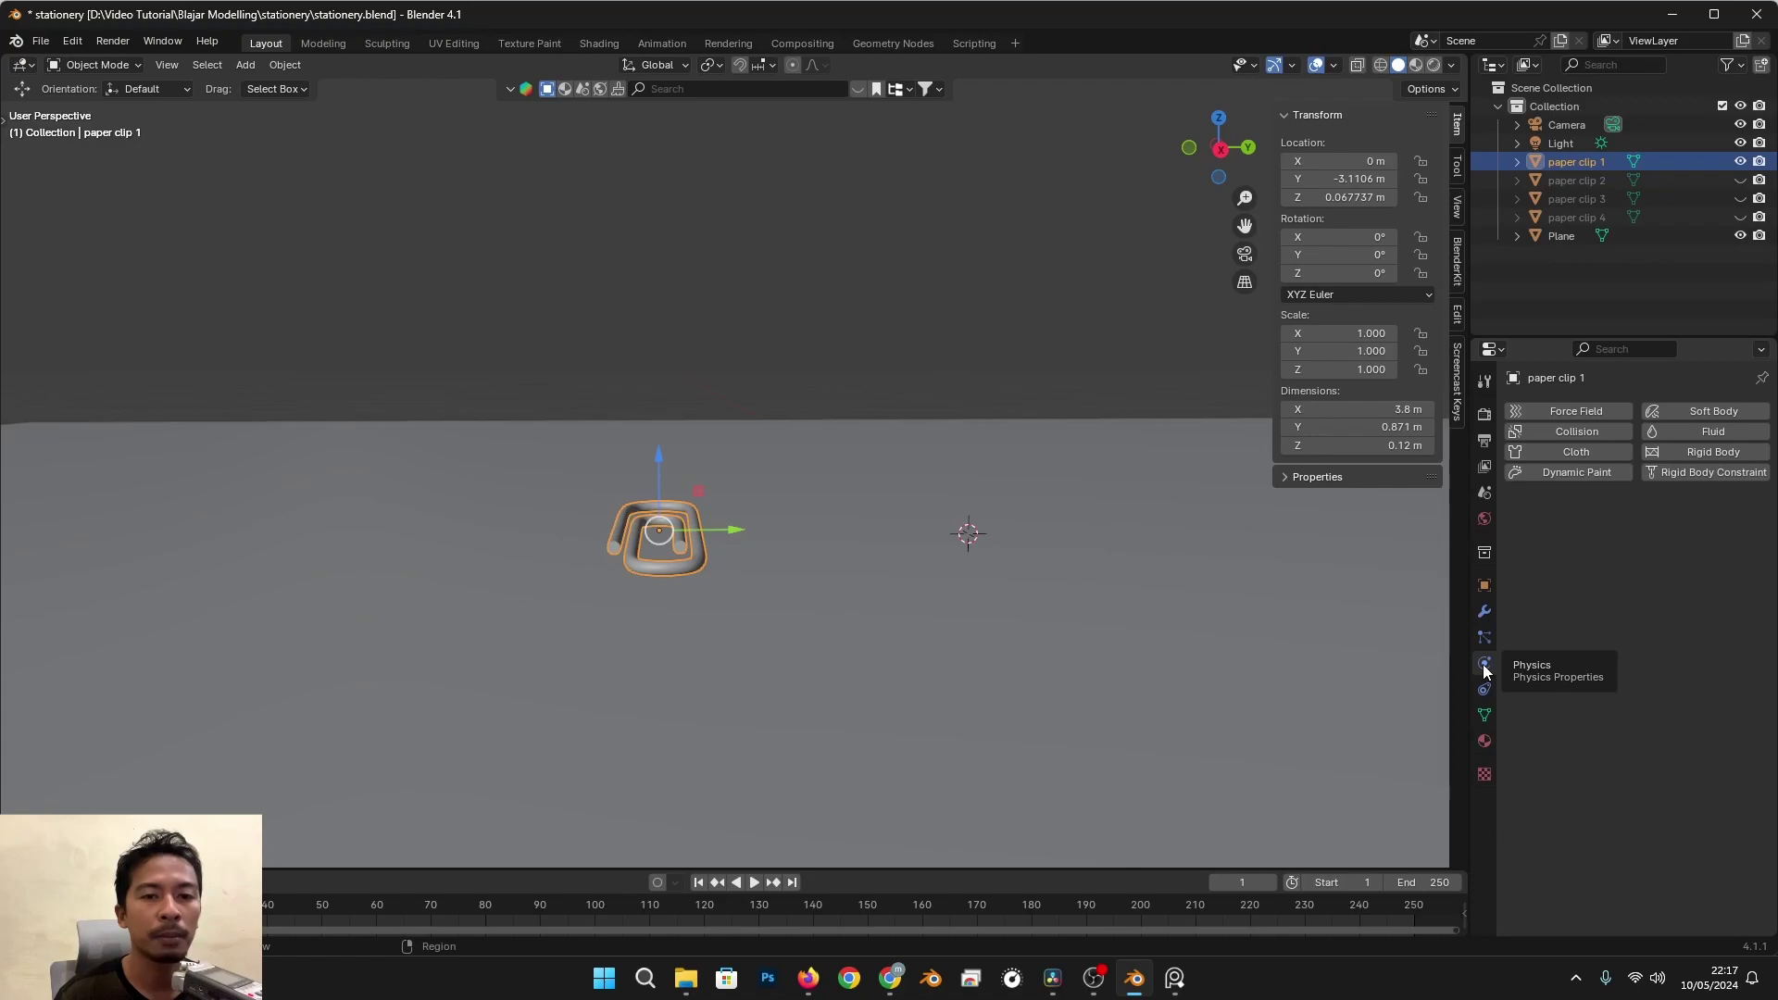
middle_drag(748, 505, 726, 457)
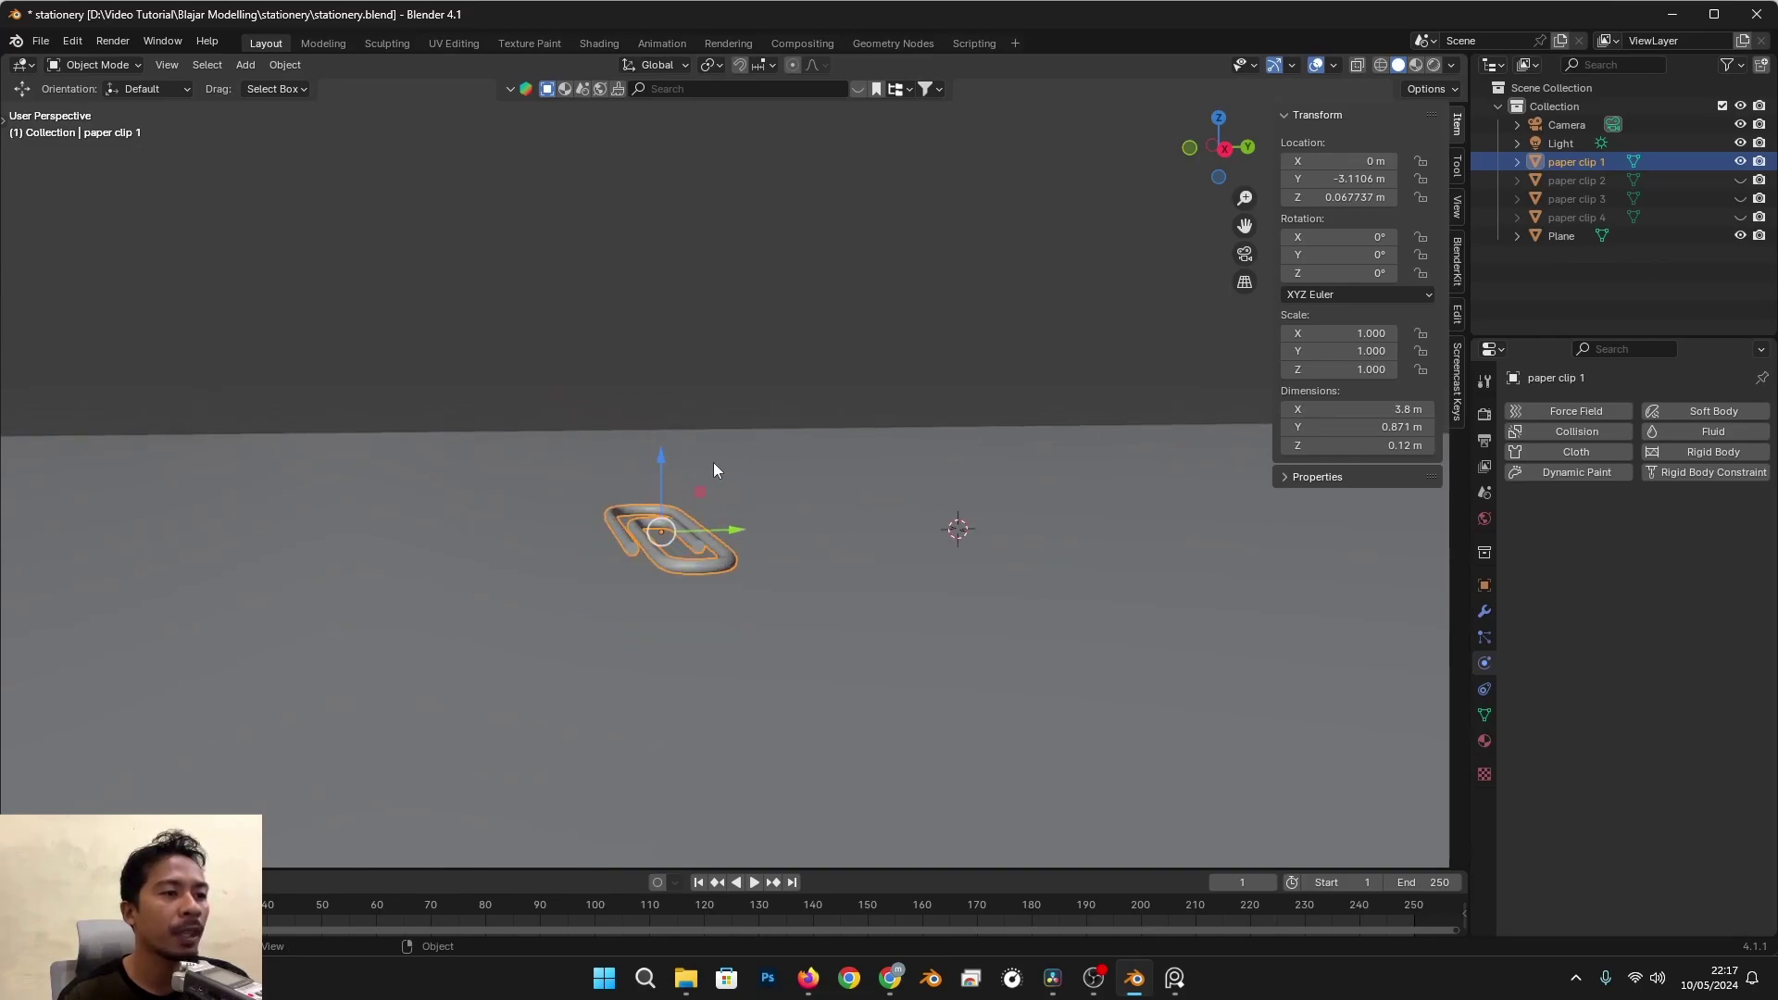
key(g)
key(z)
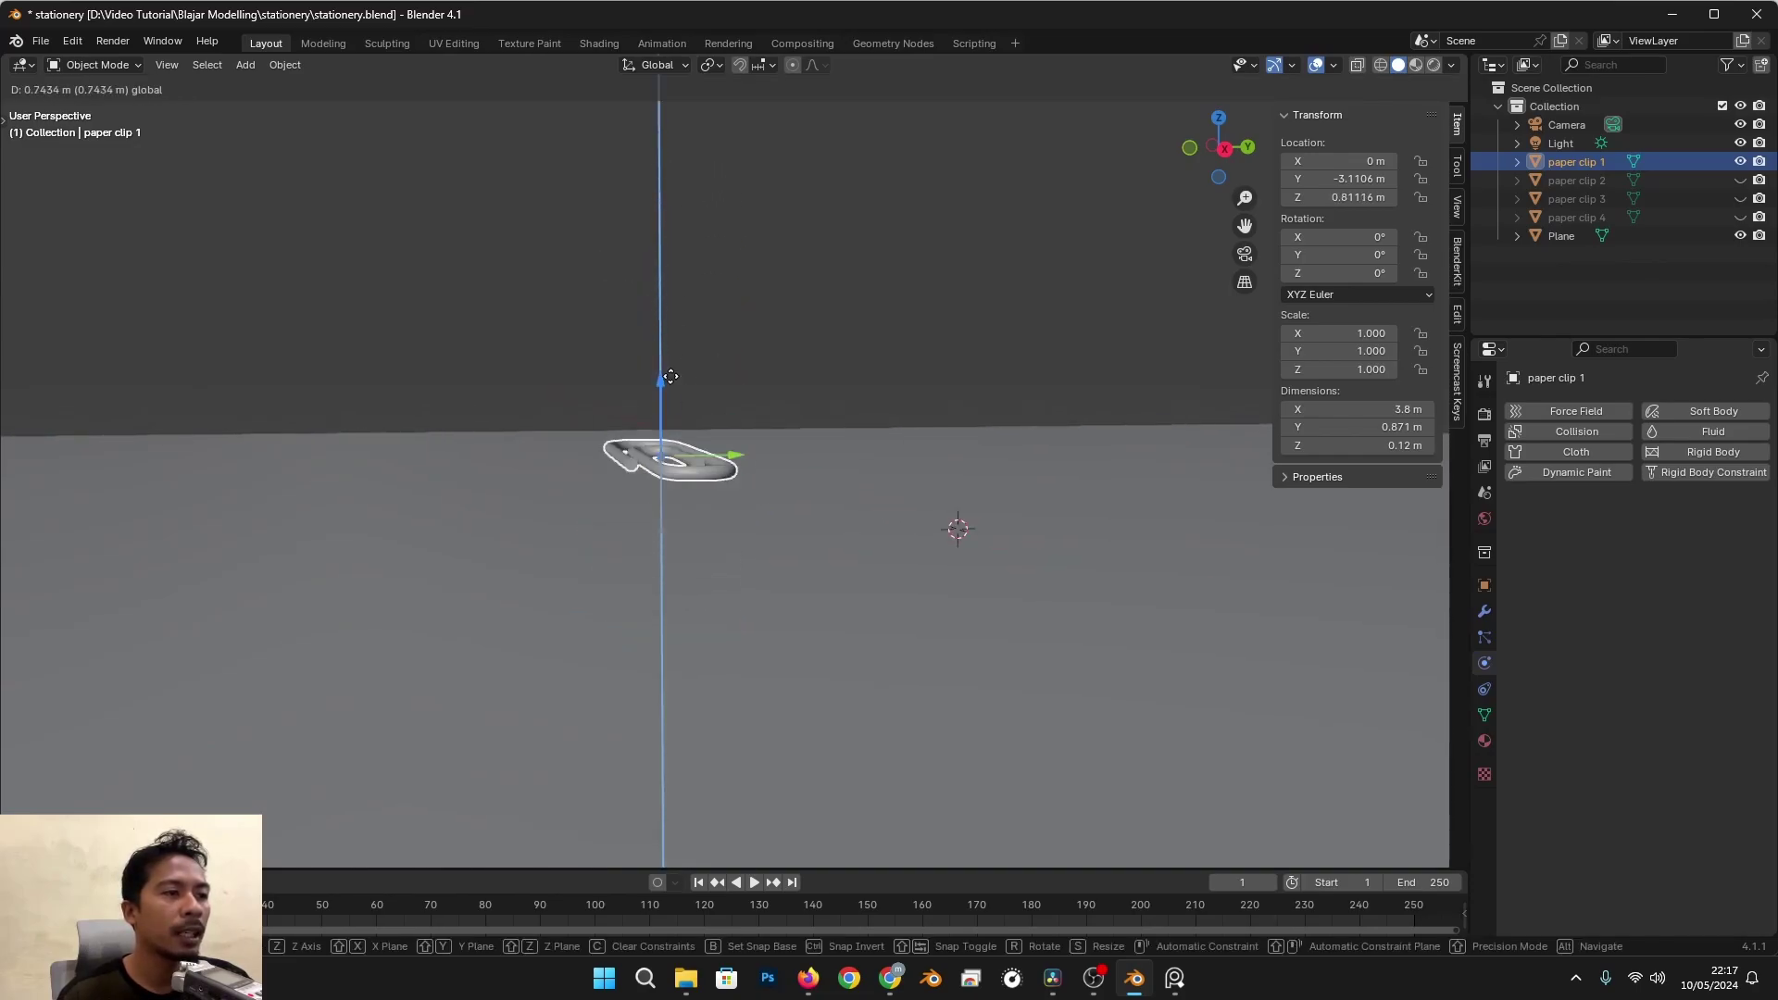
click(676, 186)
middle_drag(712, 200, 774, 443)
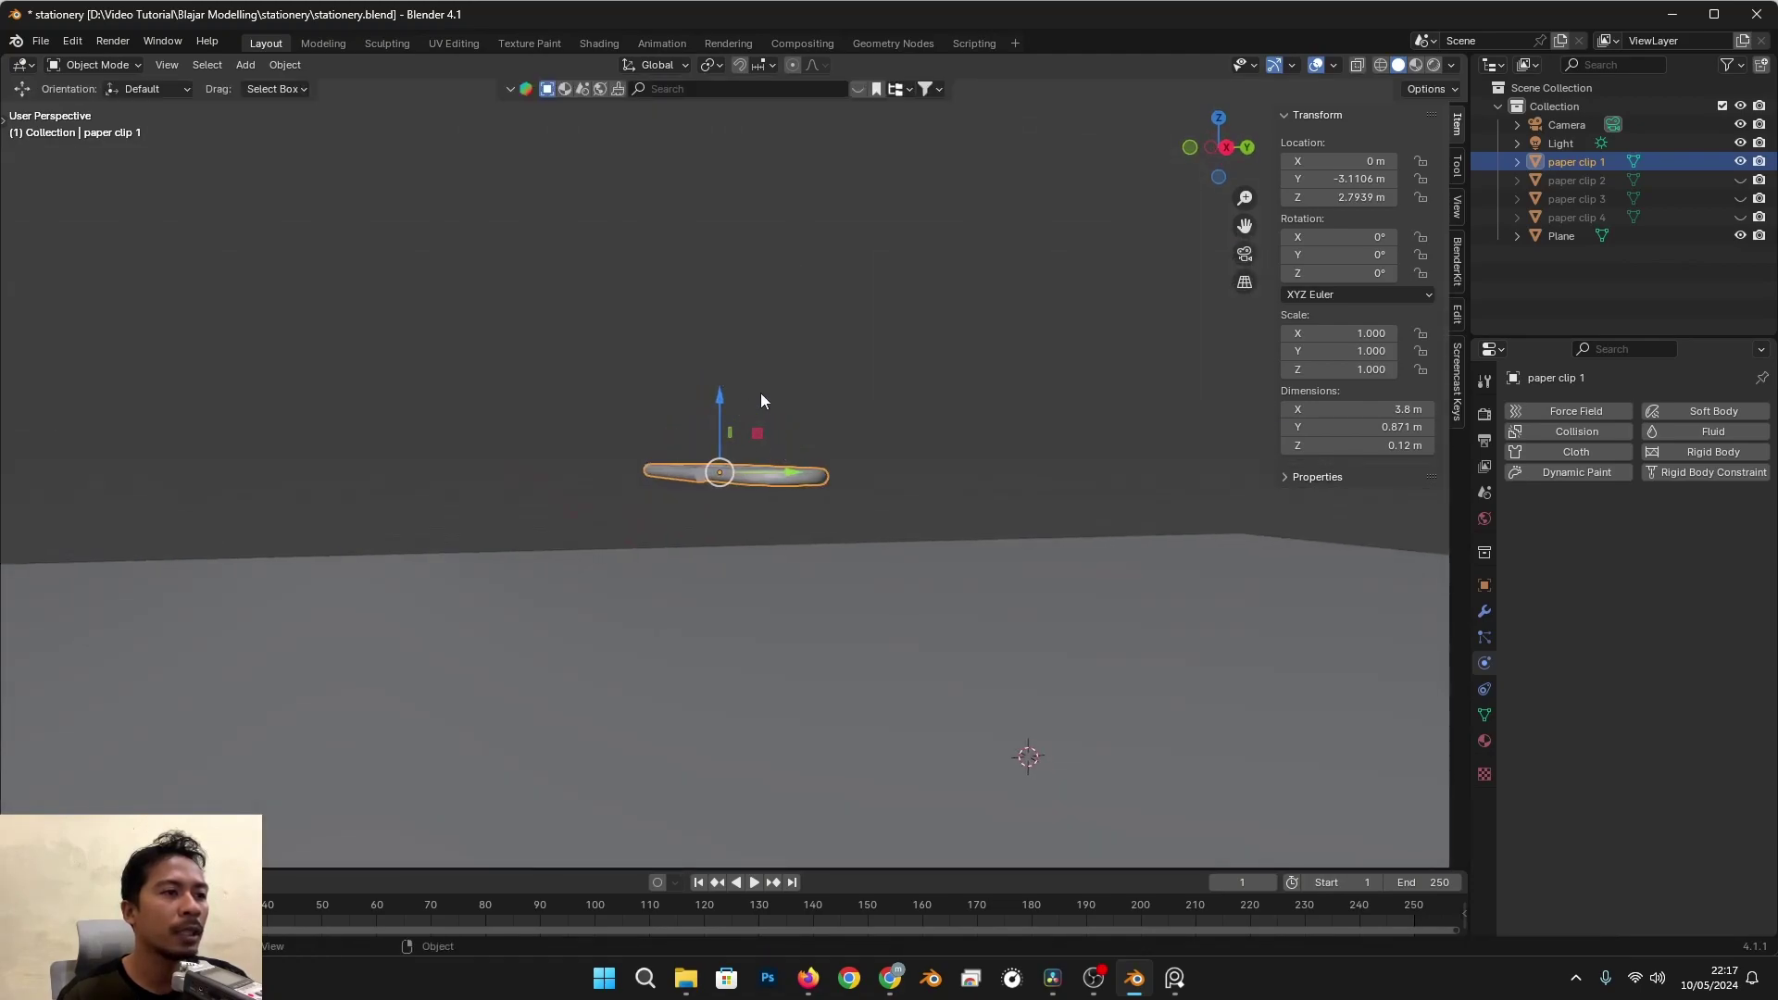
Step: Add Rigid Body physics to the raised paper clip 1
middle_drag(899, 389, 783, 492)
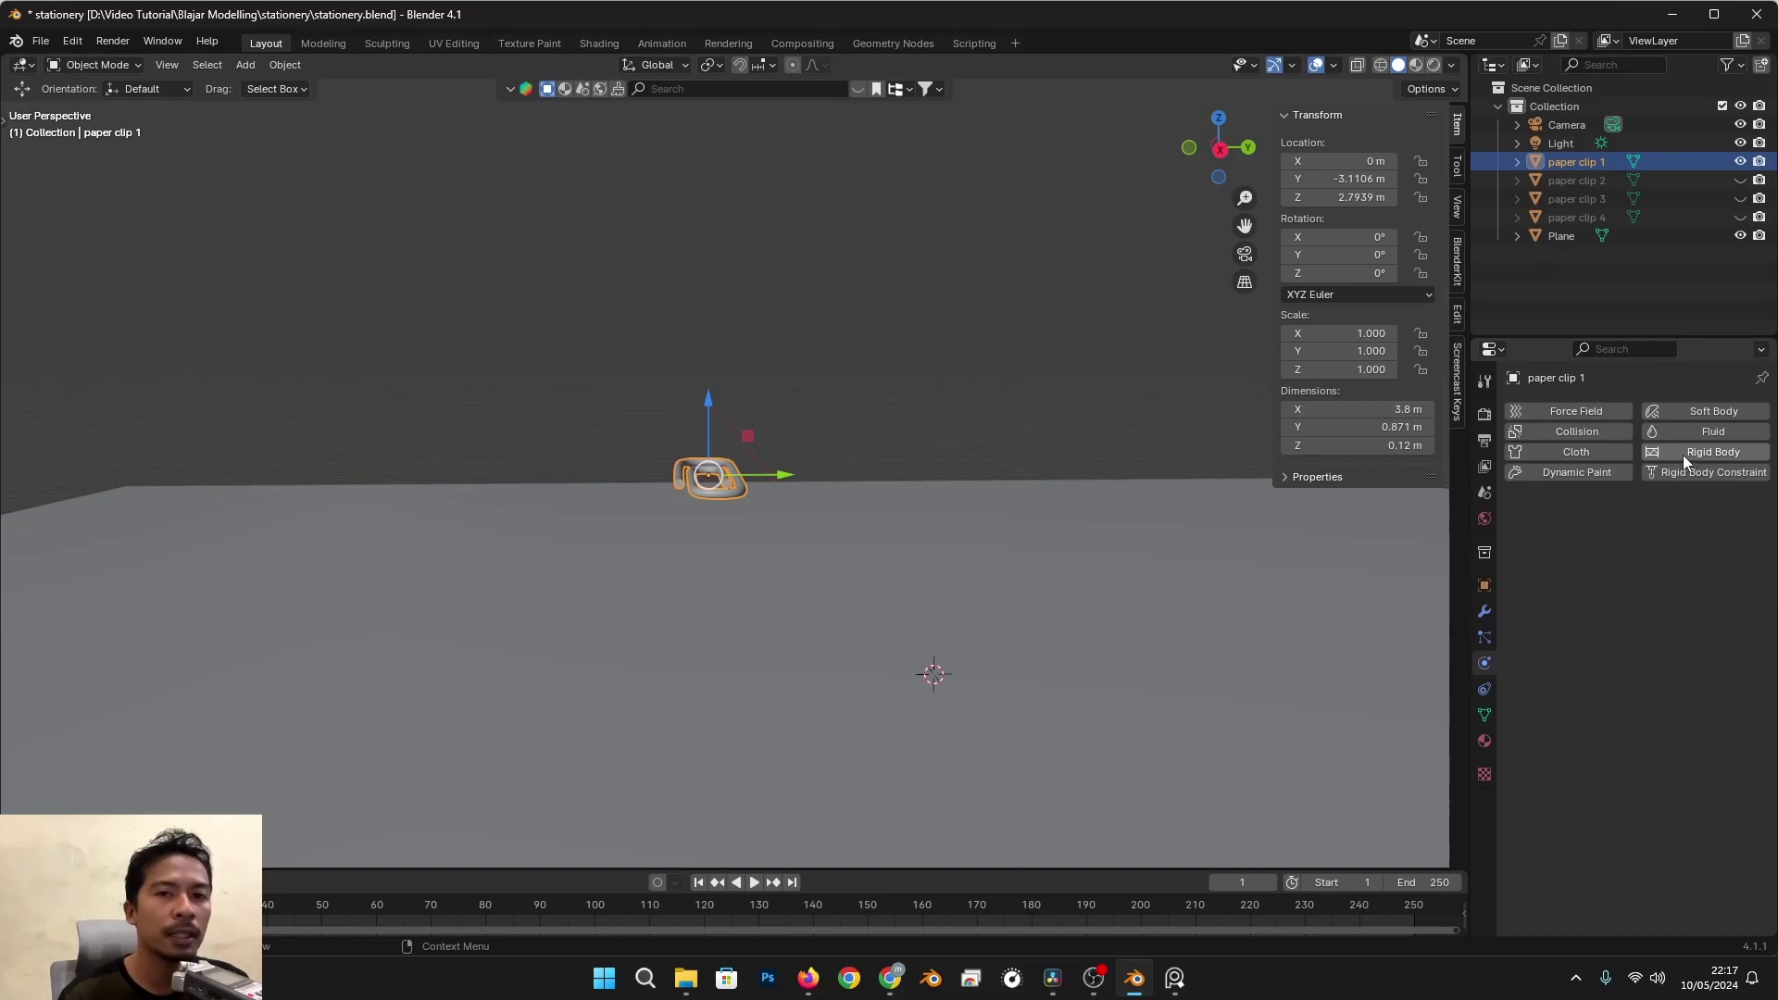
middle_drag(770, 520, 701, 421)
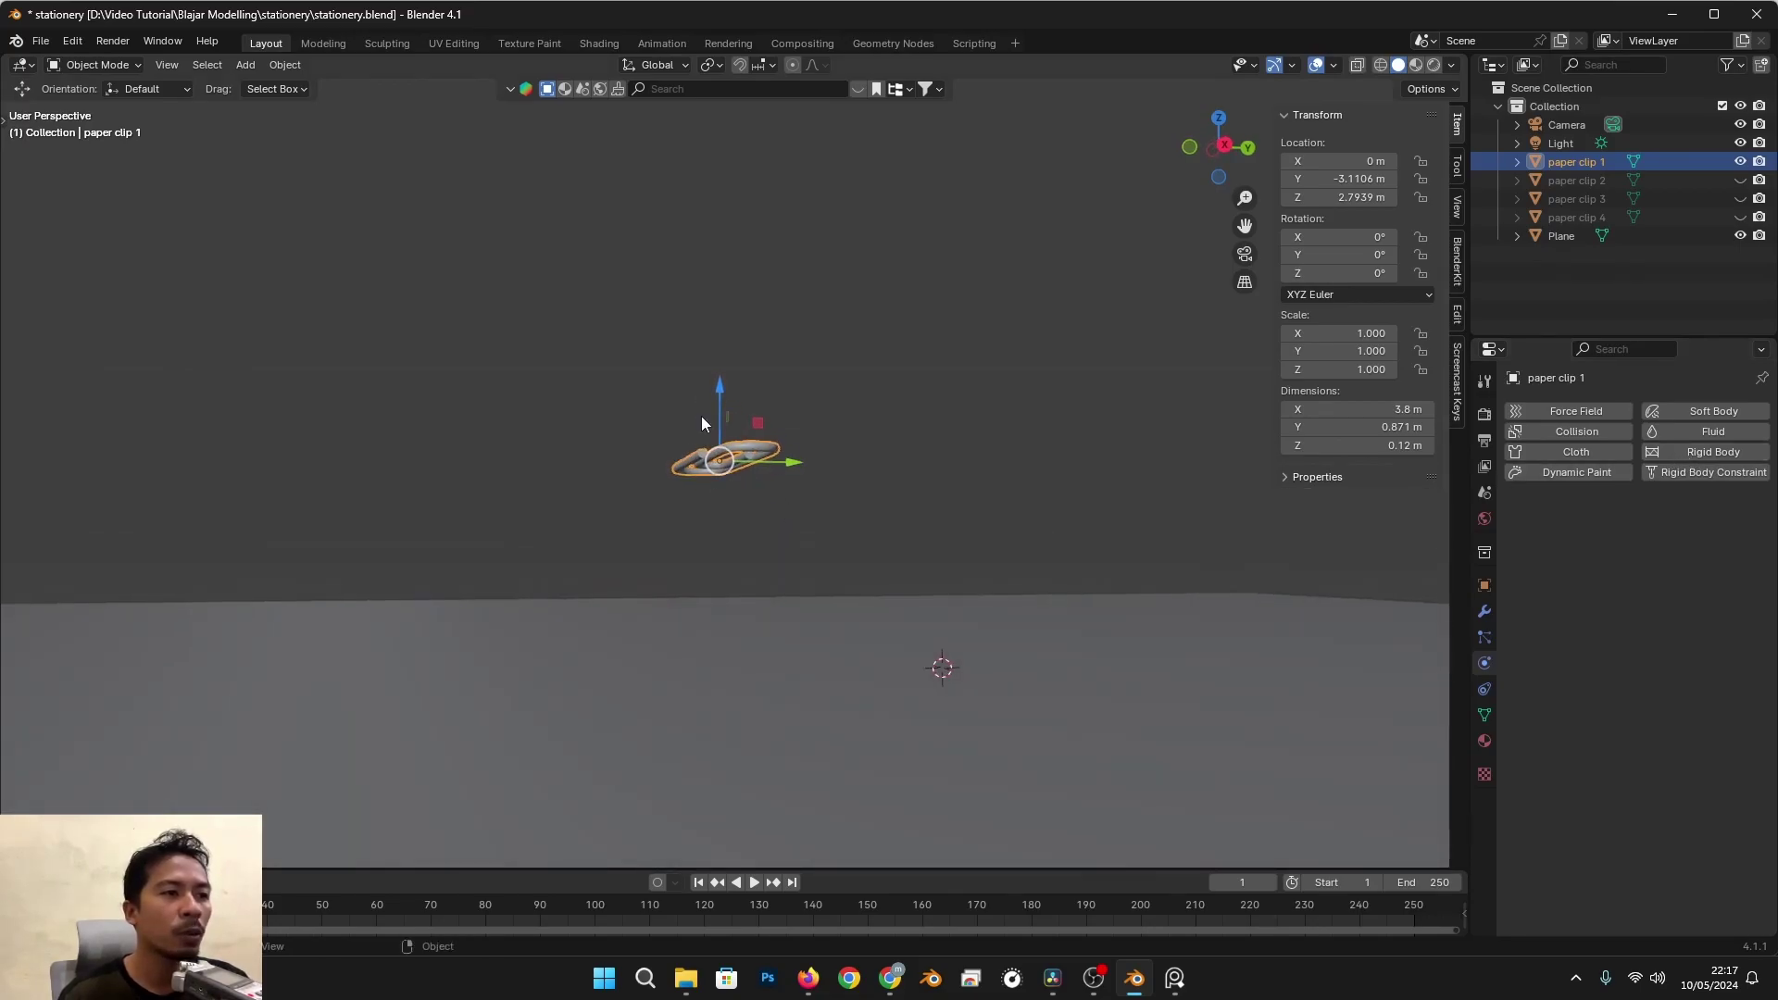
middle_drag(728, 754, 757, 658)
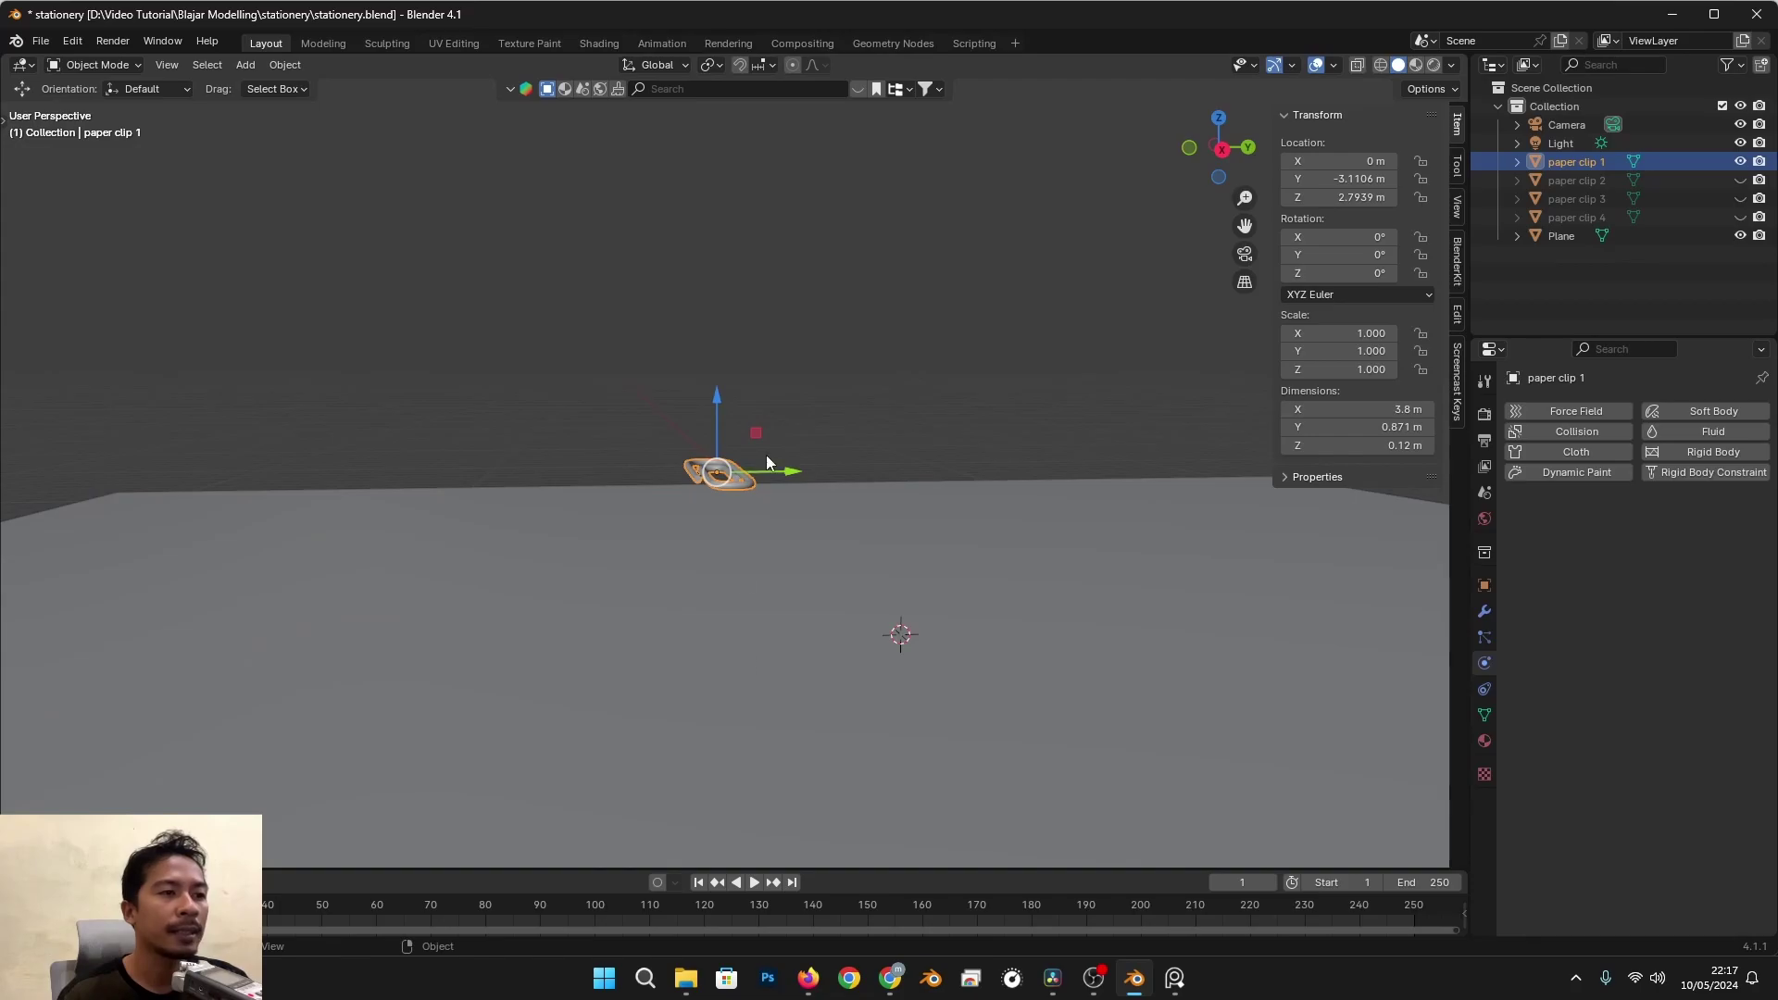
scroll(906, 448, up, 2)
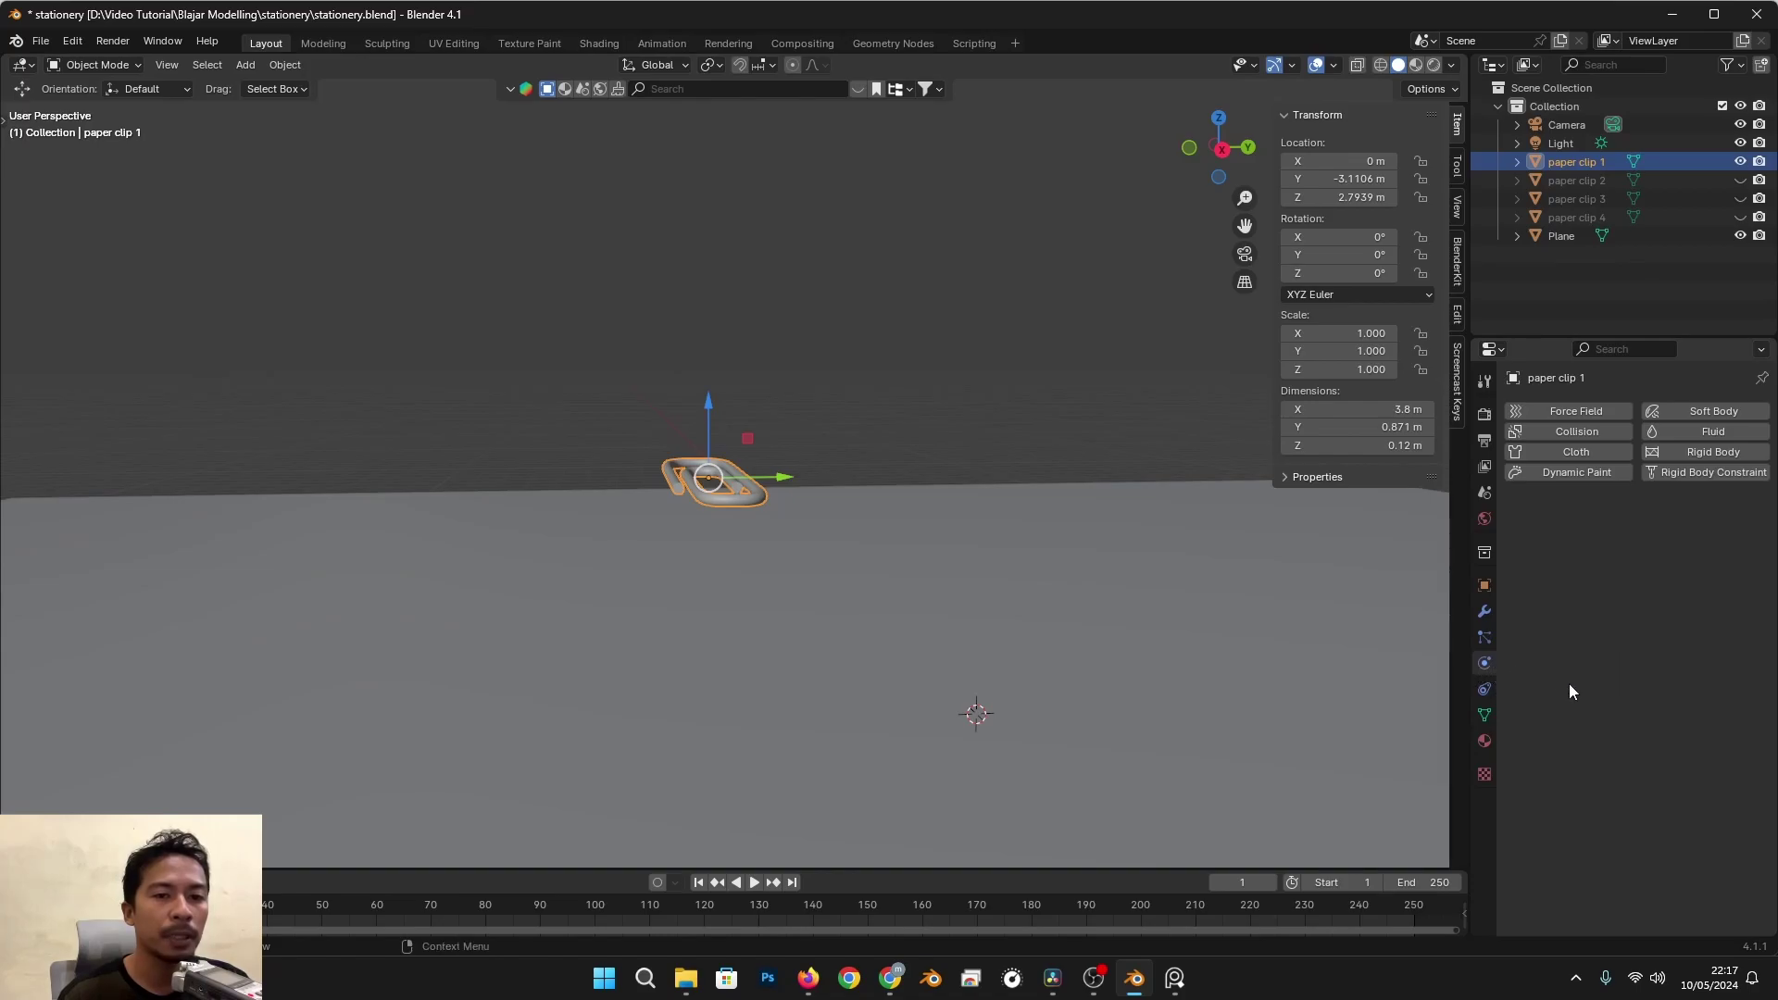
click(1698, 453)
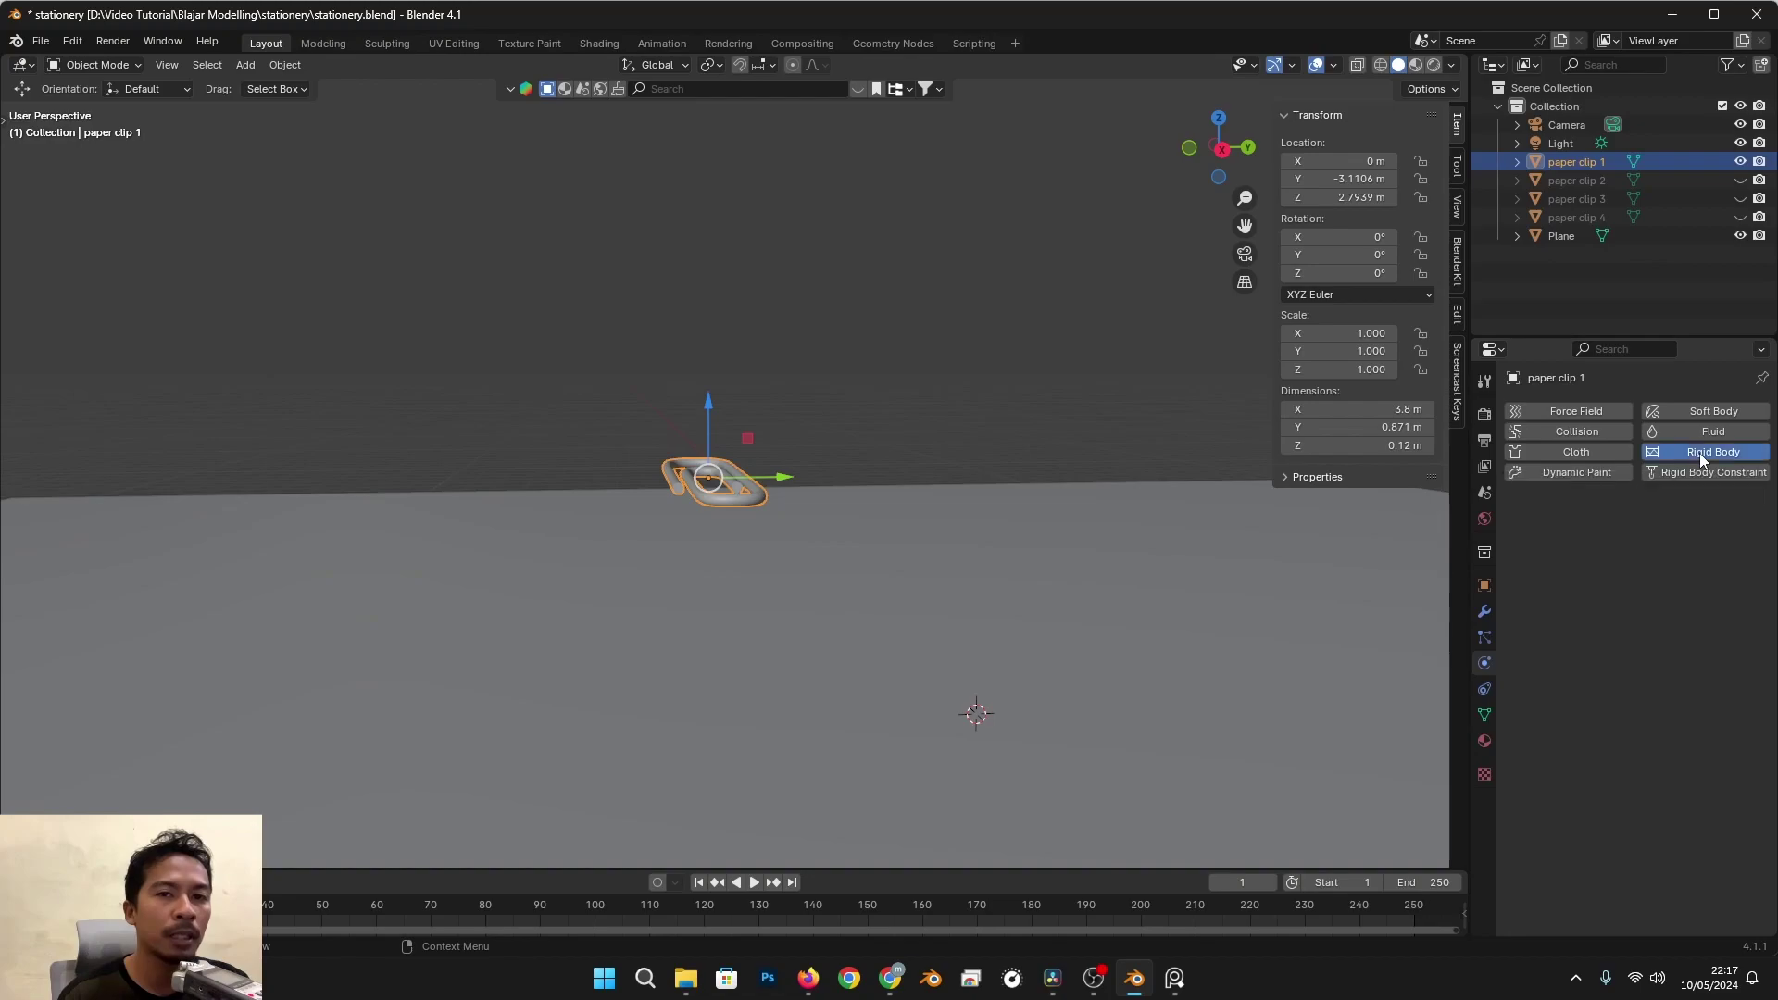
scroll(890, 507, down, 3)
middle_drag(891, 509, 913, 495)
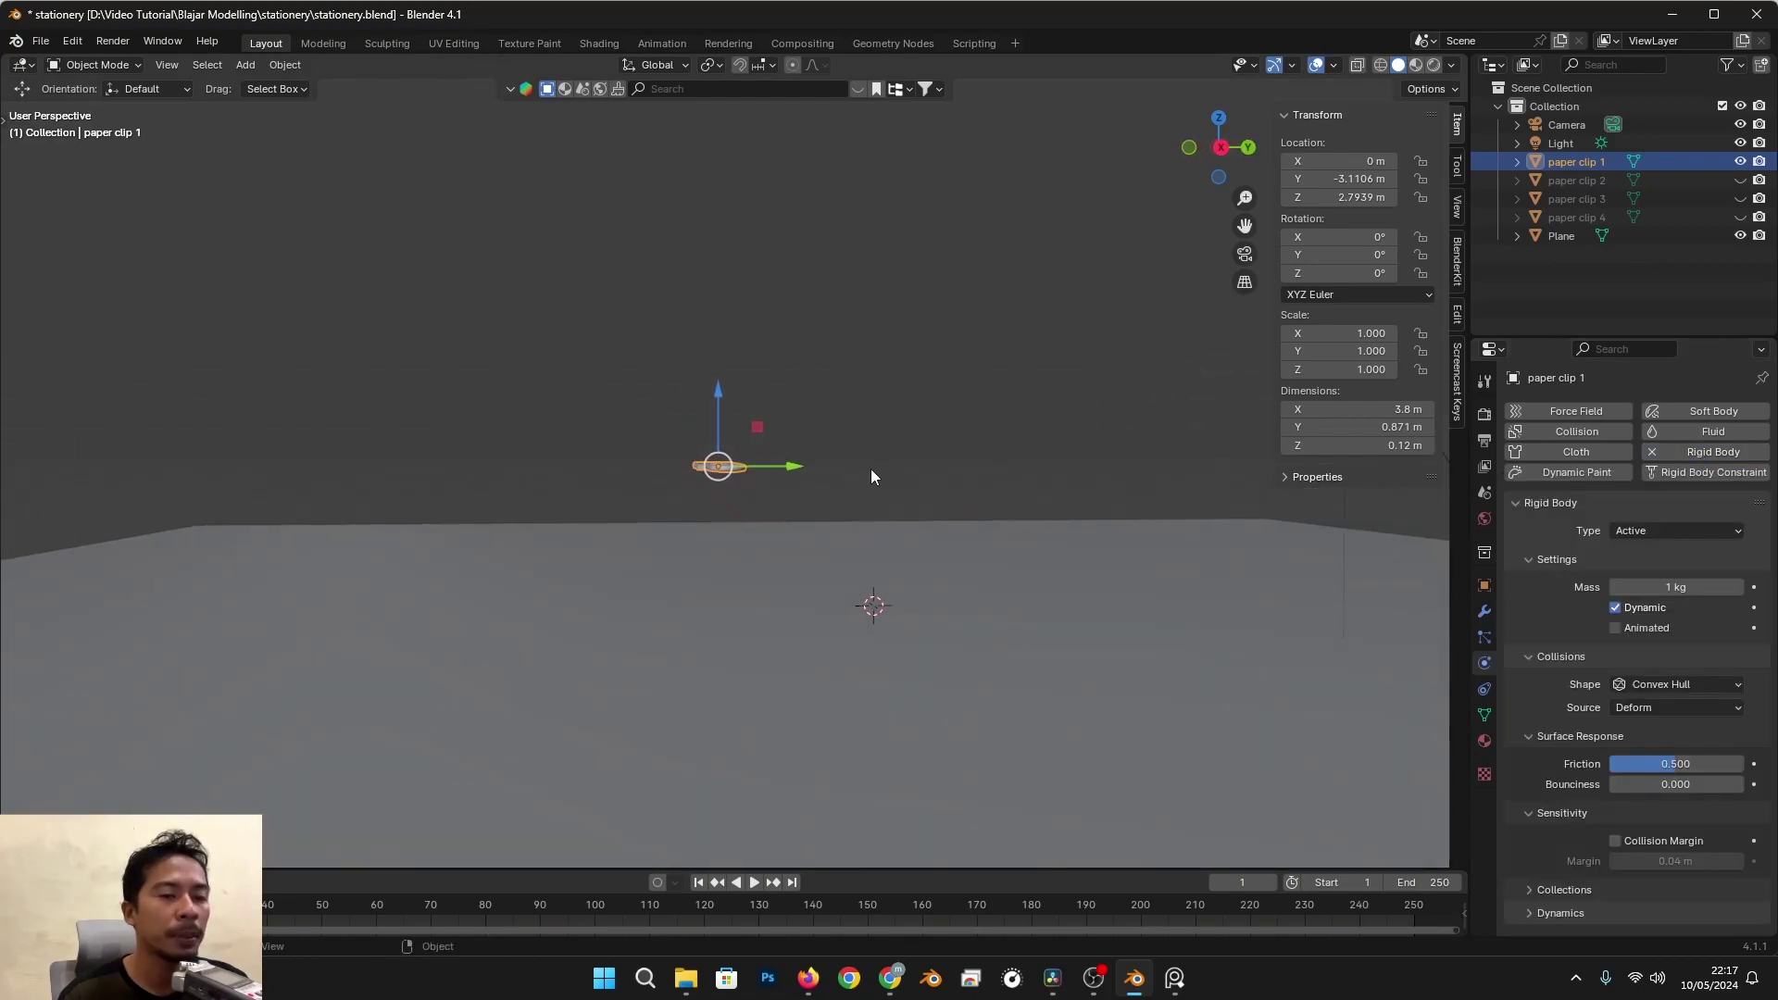
Step: Play the rigid body simulation and examine how paper clip 1 falls relative to the ground plane
middle_drag(713, 386, 745, 424)
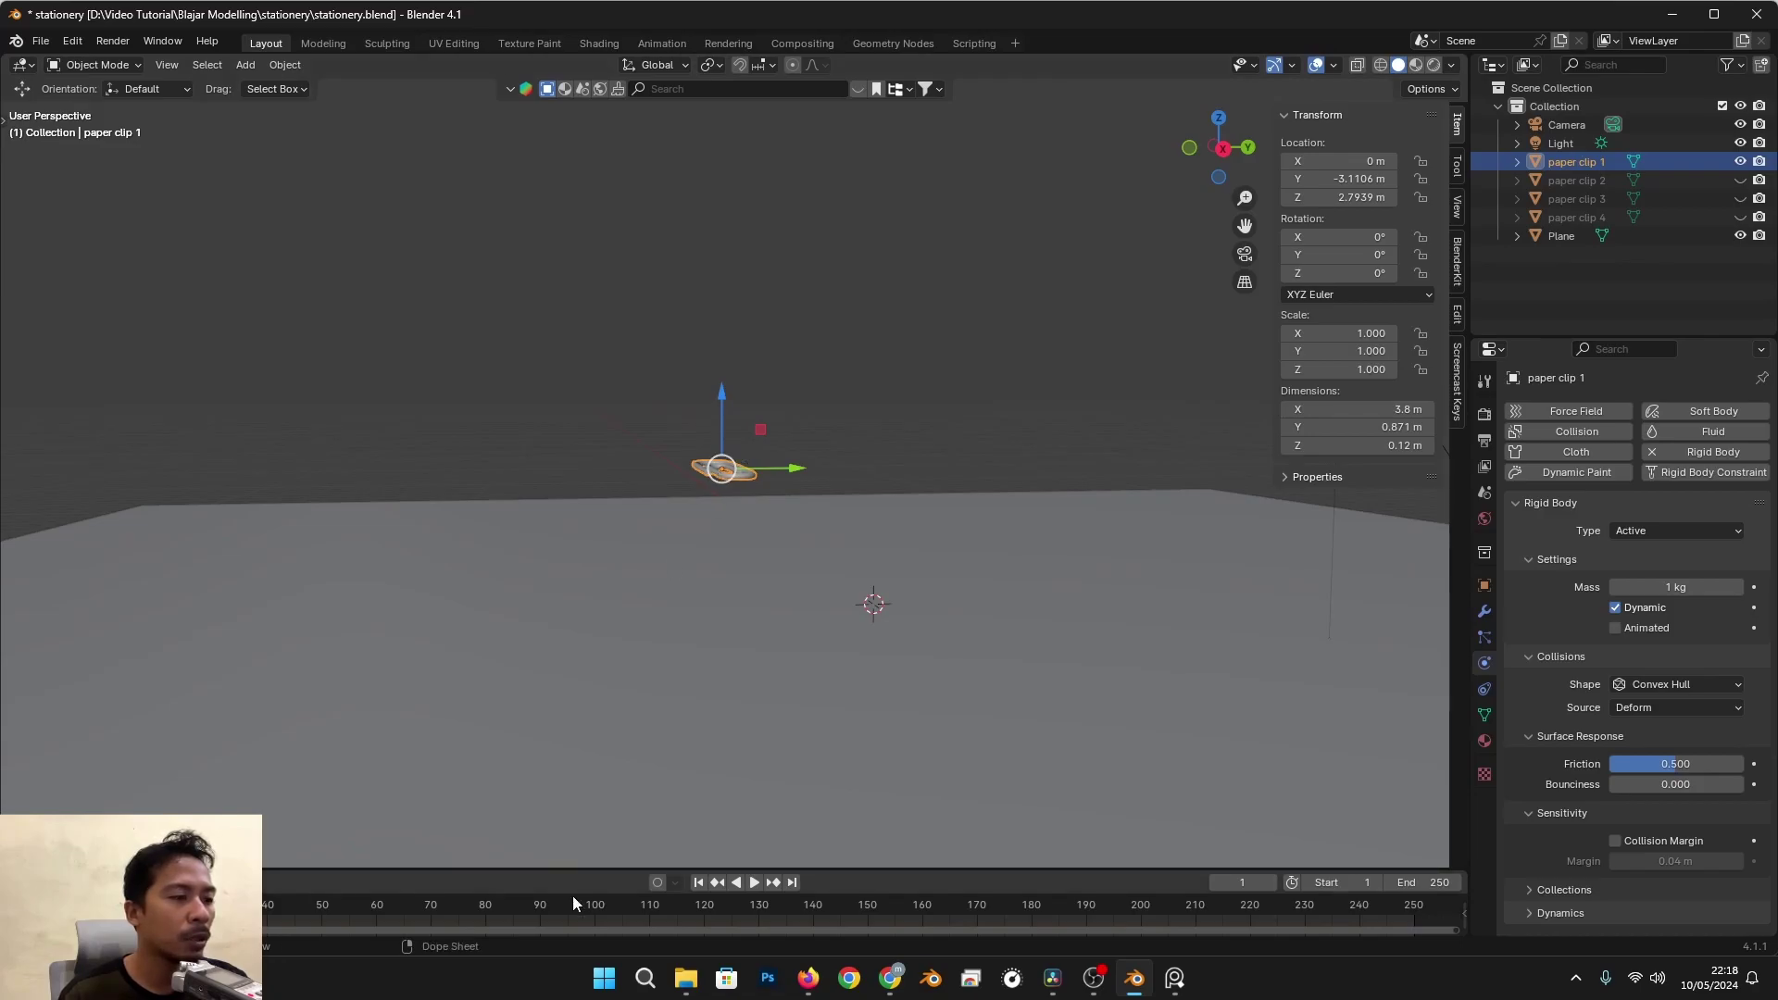
click(755, 882)
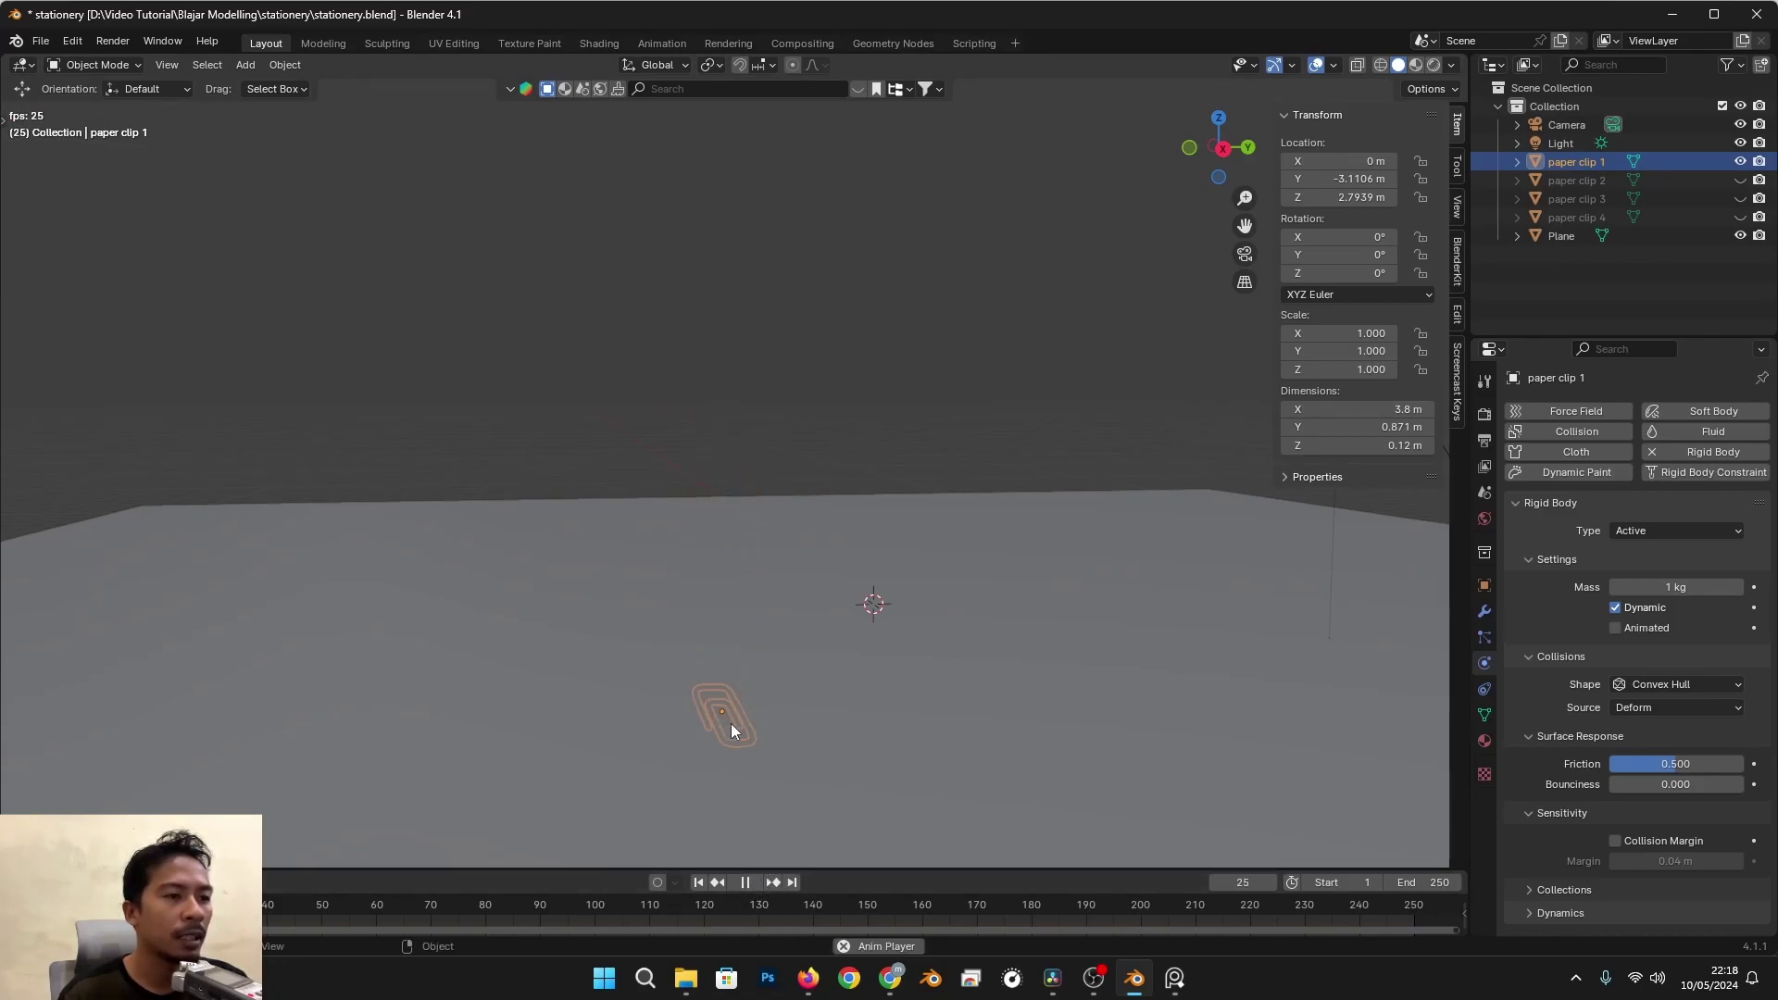
key(space)
middle_drag(816, 553, 747, 622)
key(space)
key(space)
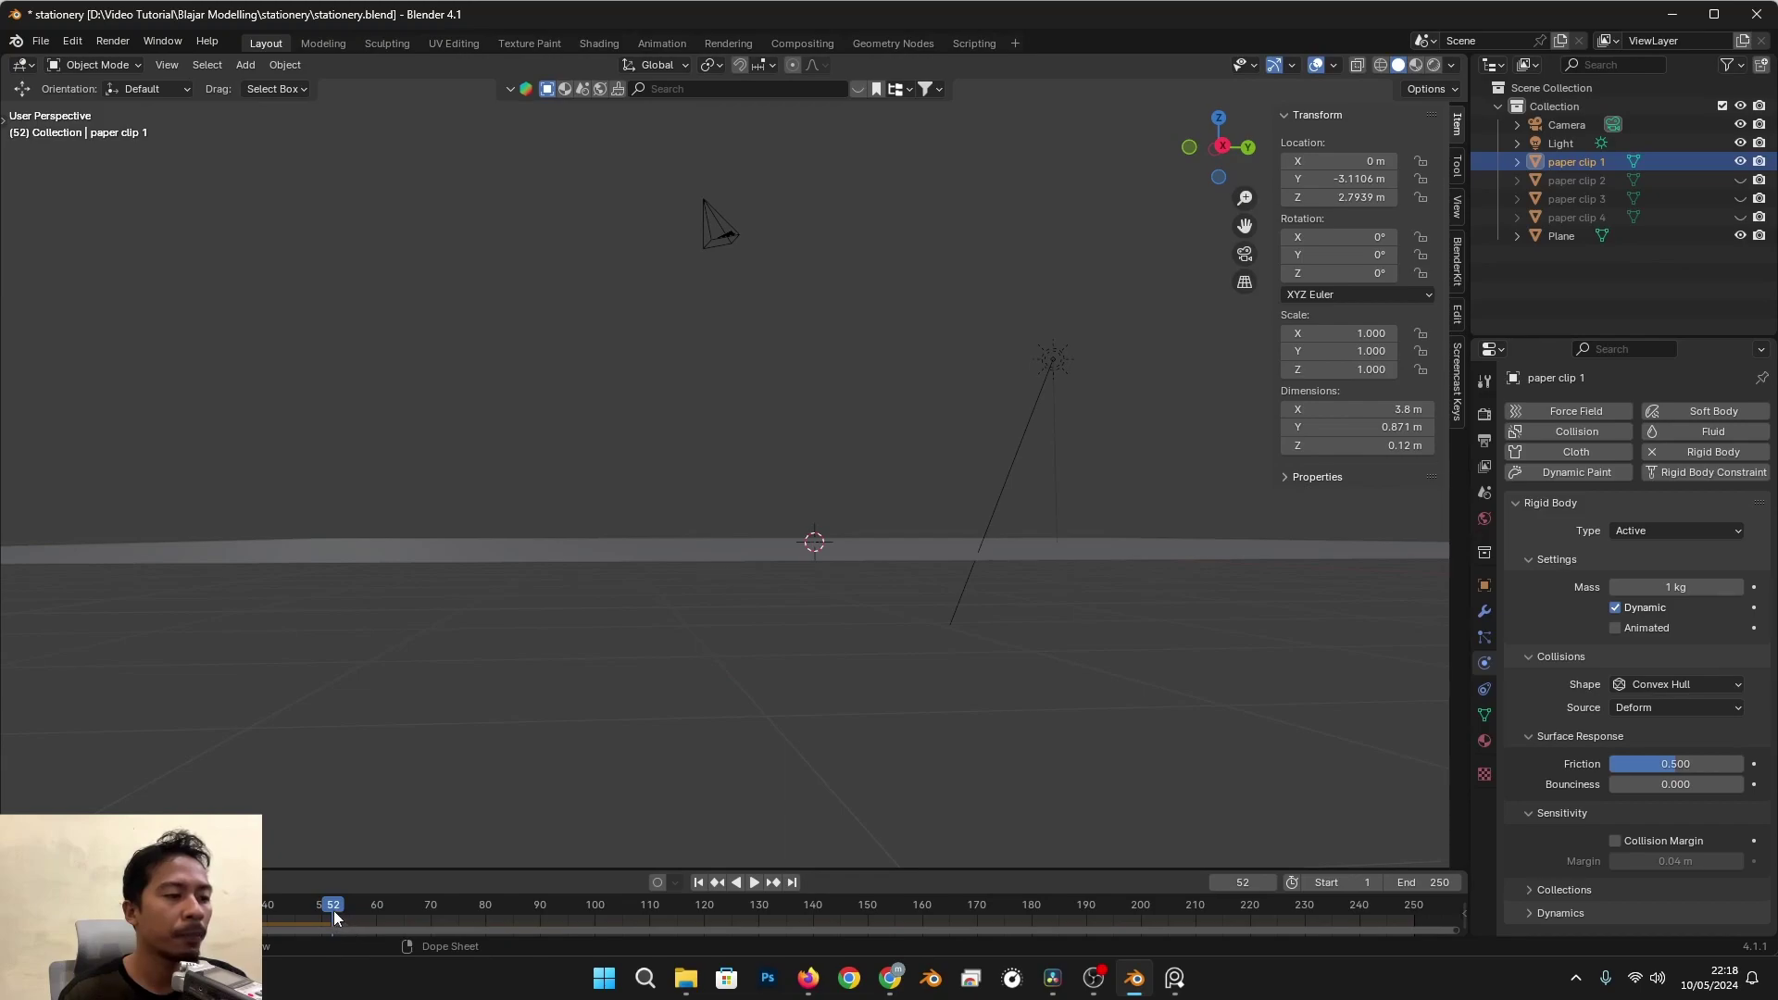
middle_drag(648, 769, 714, 725)
middle_drag(765, 654, 791, 618)
scroll(794, 615, up, 3)
Step: Rewind the timeline, replay the drop of paper clip 1 and return to the start of the animation
drag(328, 909, 50, 911)
key(space)
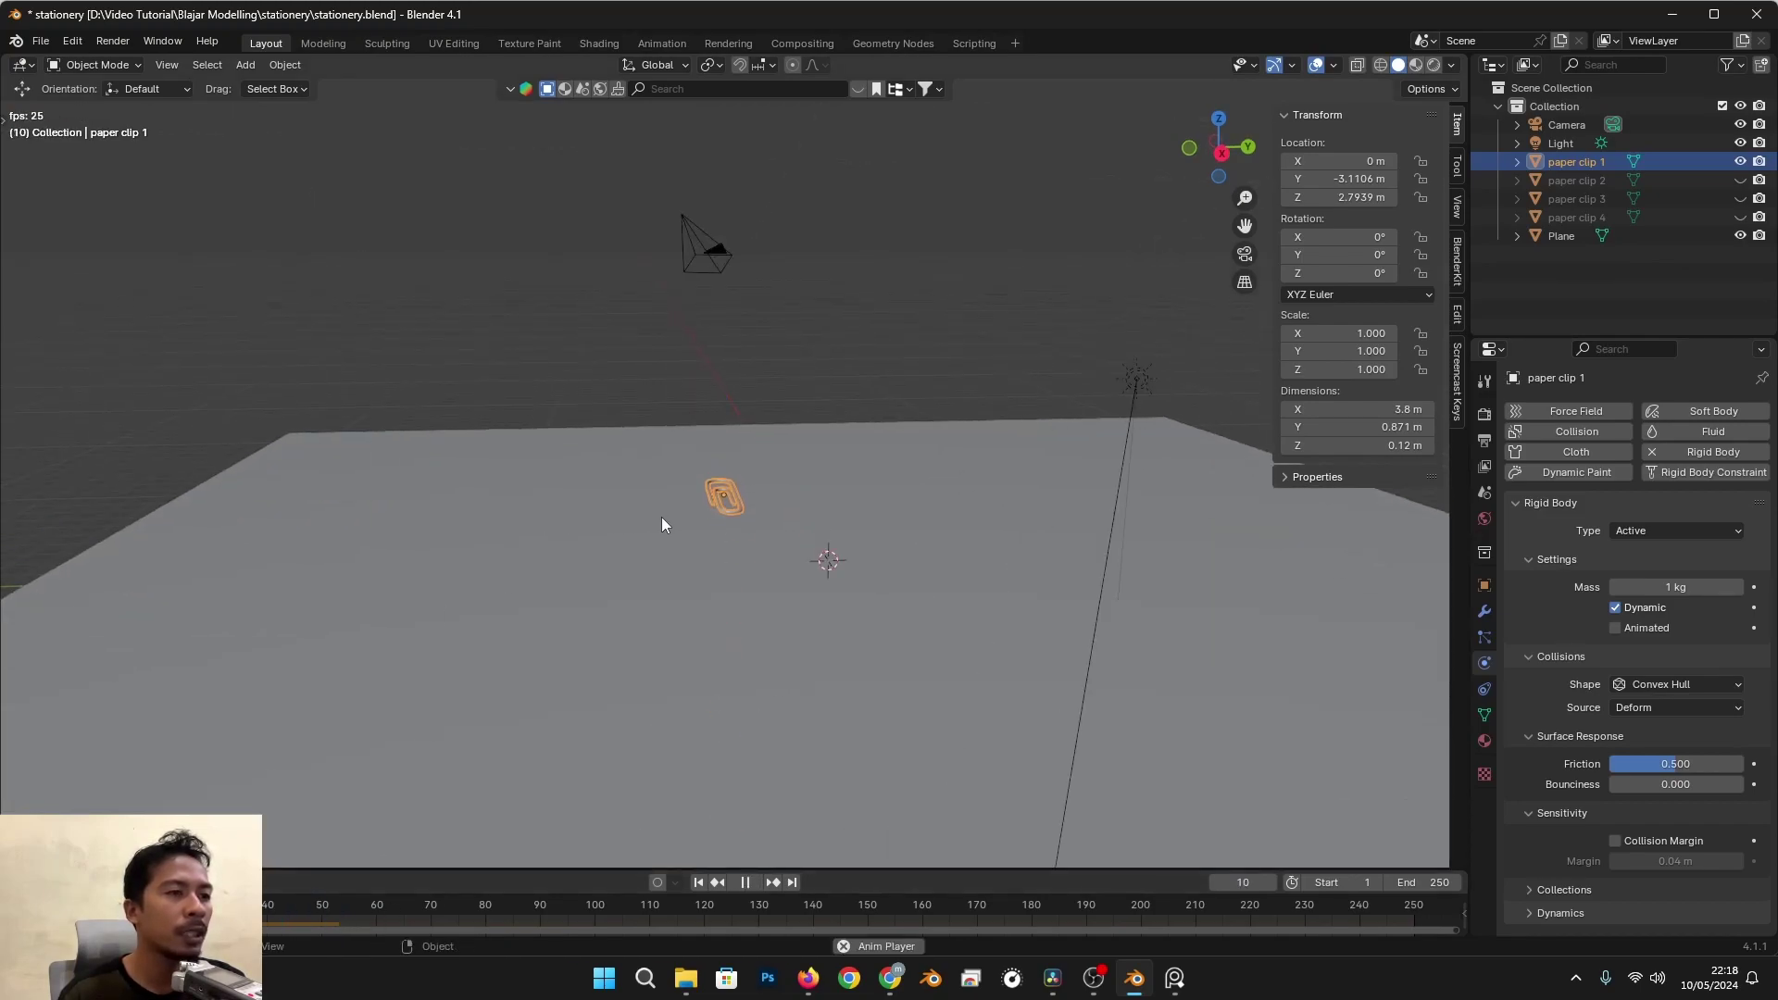
key(space)
key(shift+Left)
Step: Select the ground plane and add Rigid Body physics to it
middle_drag(523, 658, 548, 608)
middle_drag(720, 537, 762, 569)
click(742, 581)
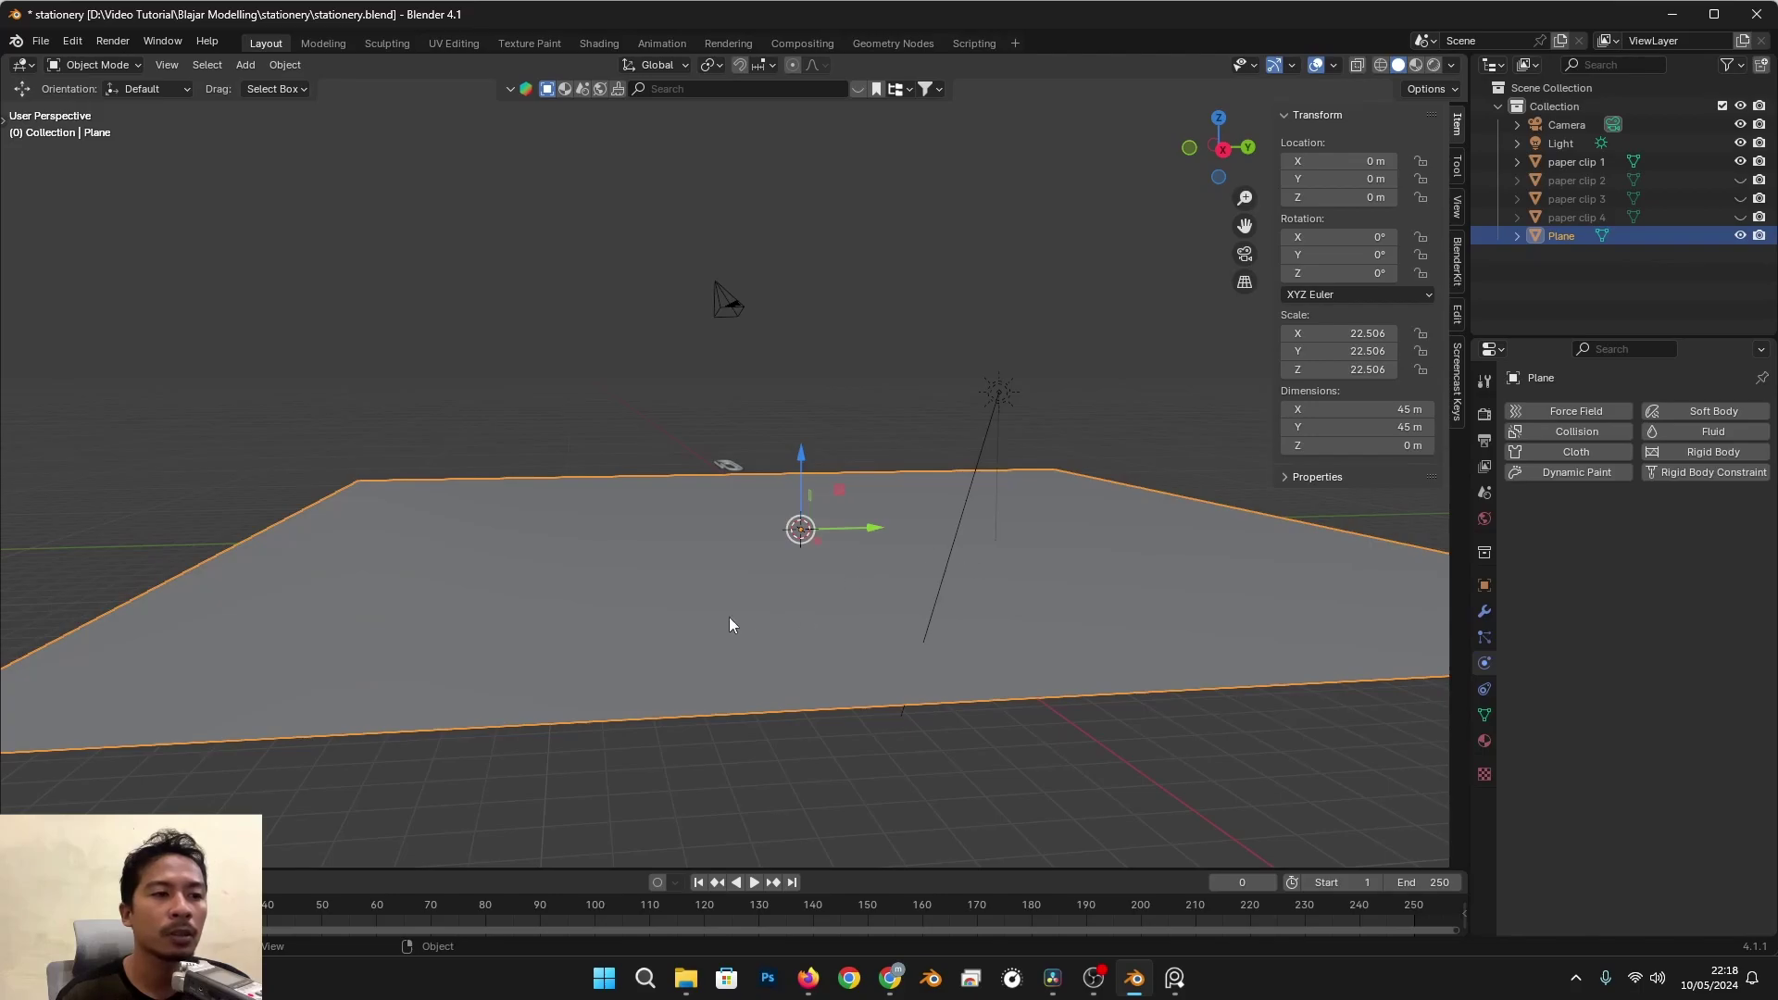
mouse_move(1003, 597)
middle_down()
mouse_move(1024, 564)
mouse_move(1029, 586)
middle_up()
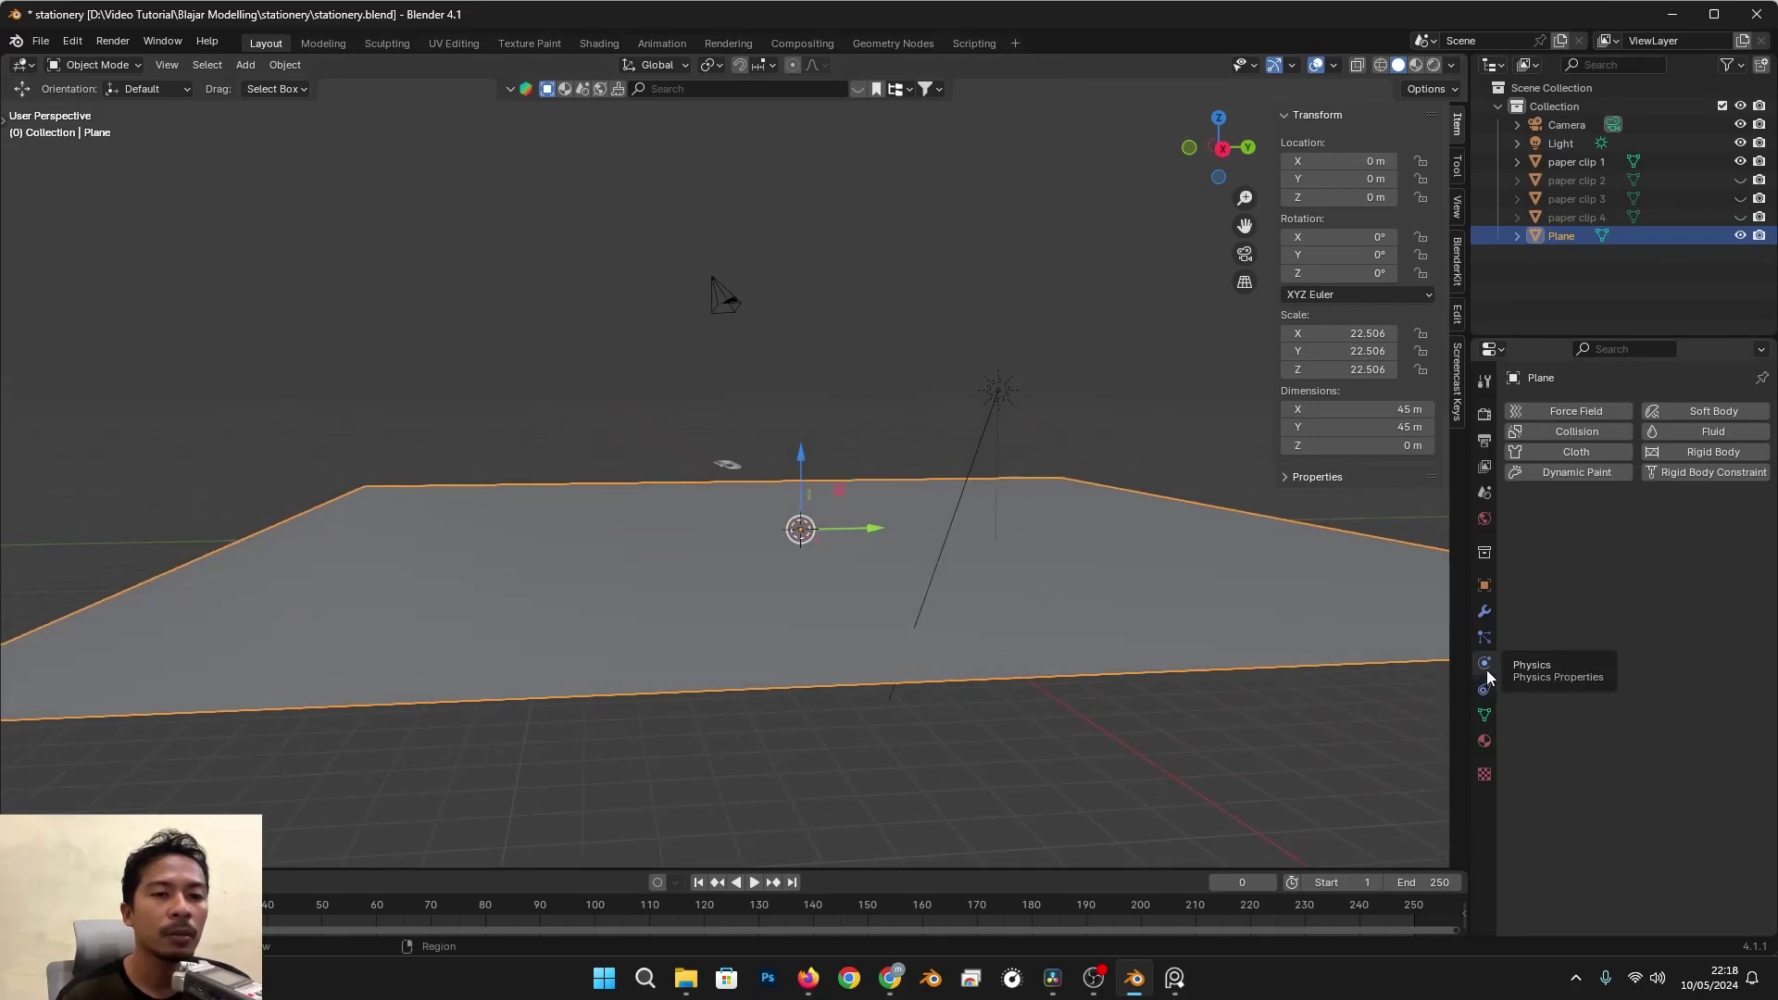
click(1700, 461)
Step: Play the simulation with both the clip and the plane as rigid bodies and rewind it to the start
middle_drag(835, 415, 838, 374)
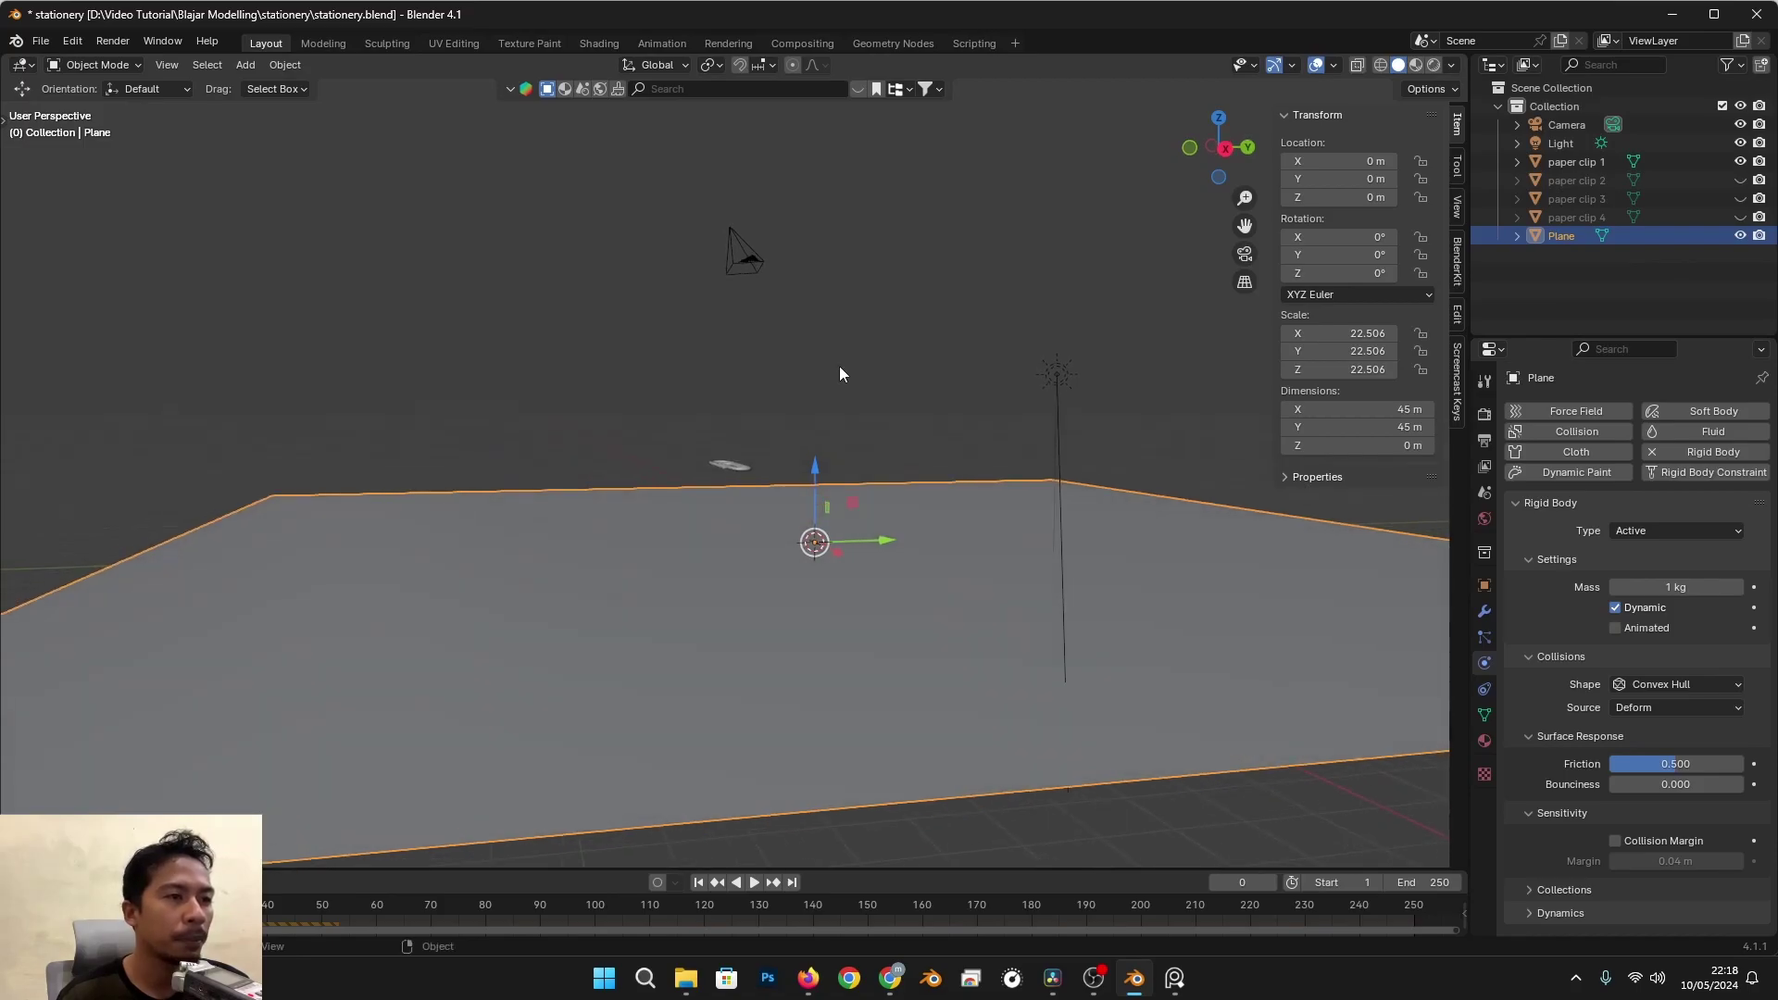
key(space)
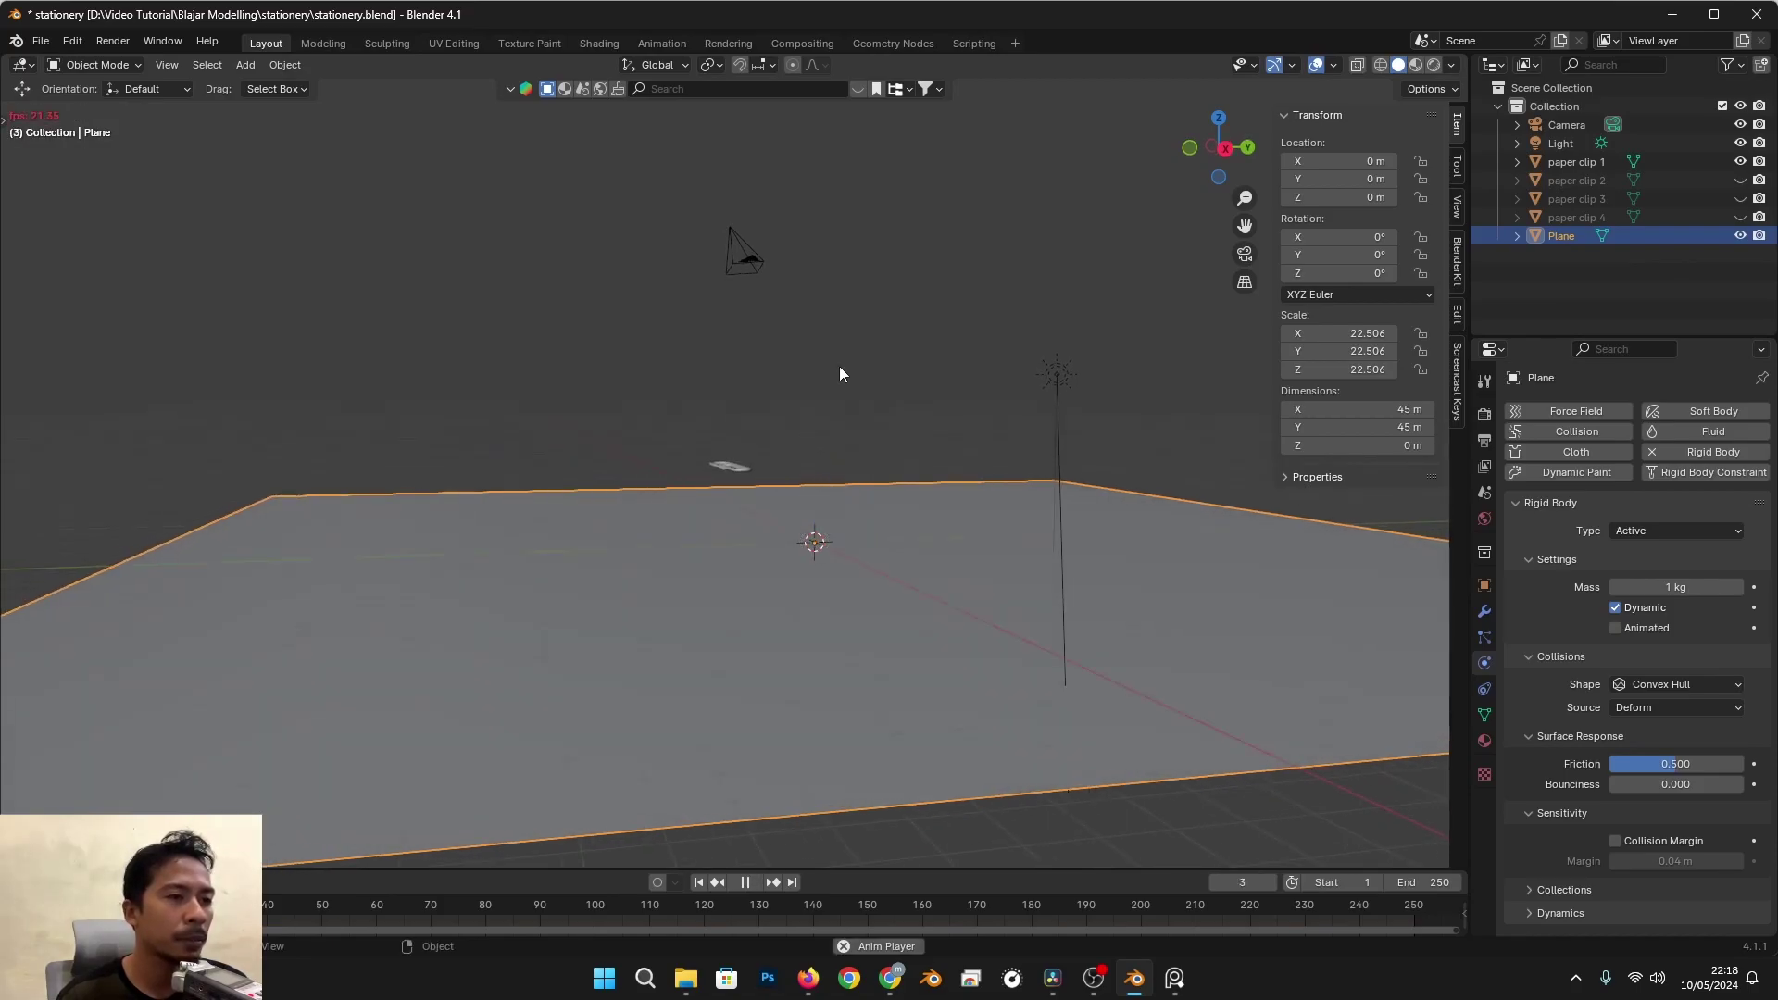
key(space)
middle_drag(854, 381, 807, 548)
drag(312, 904, 56, 904)
Step: Change the ground plane's rigid body type to Passive
shift+middle_drag(736, 322, 784, 517)
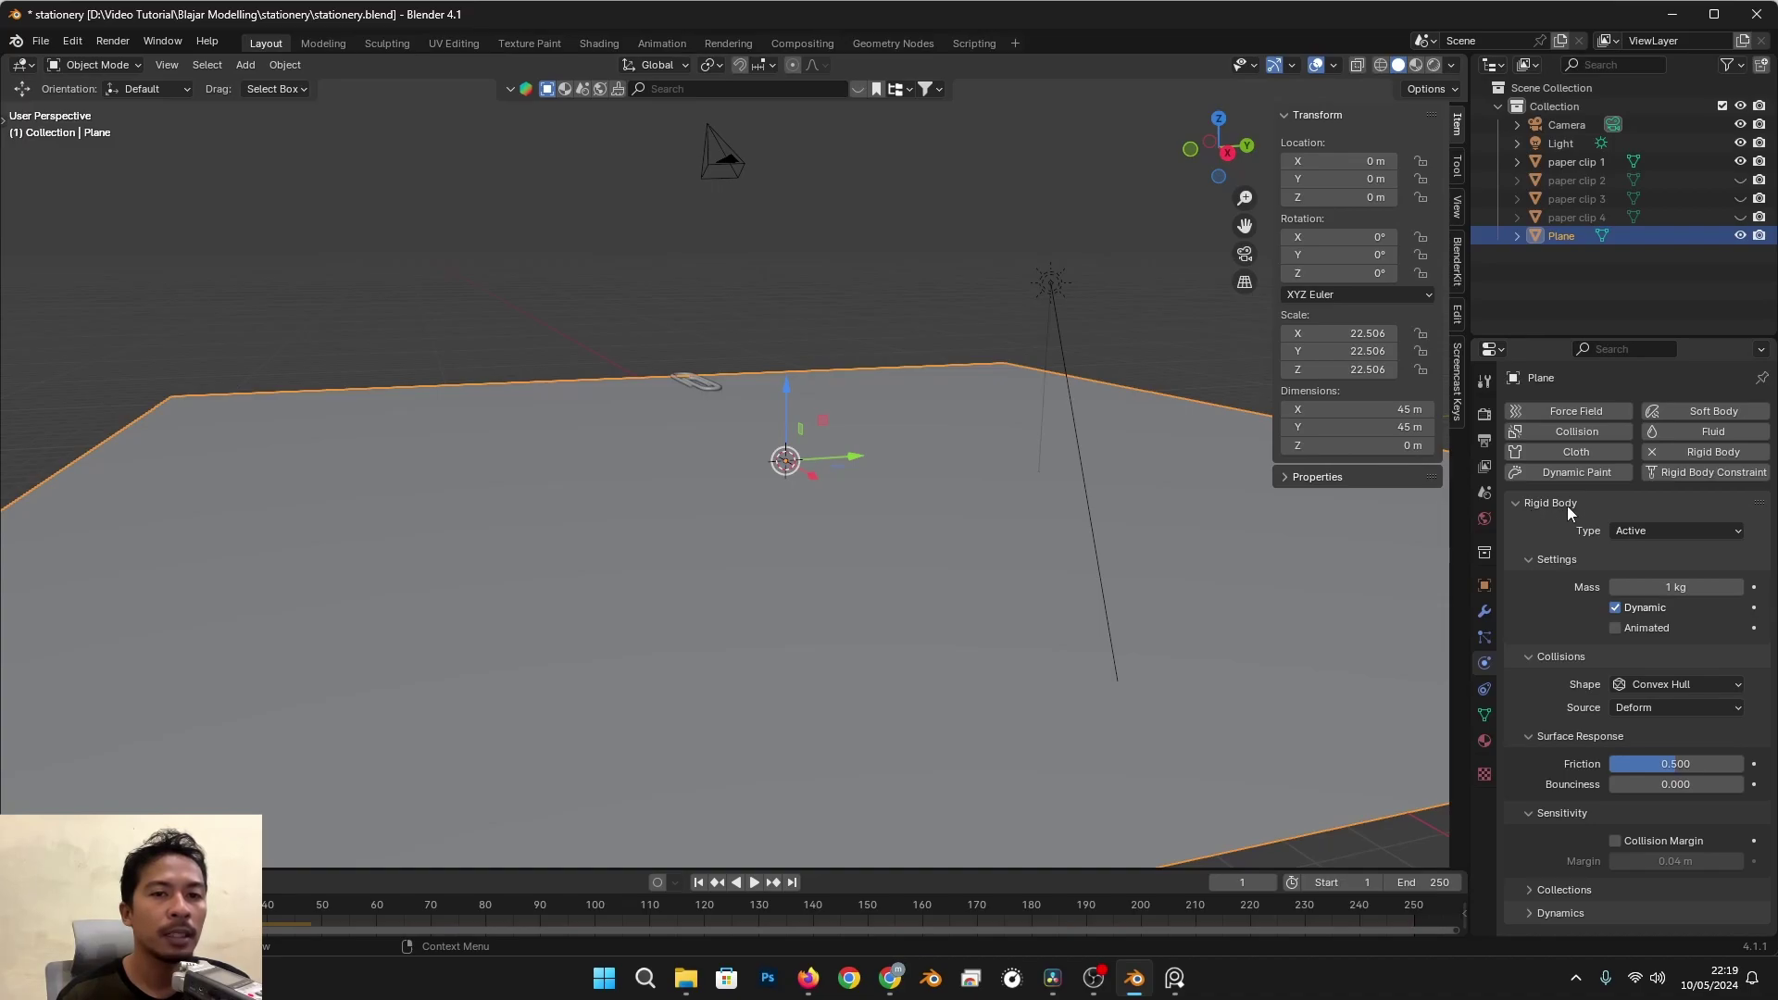
click(1643, 531)
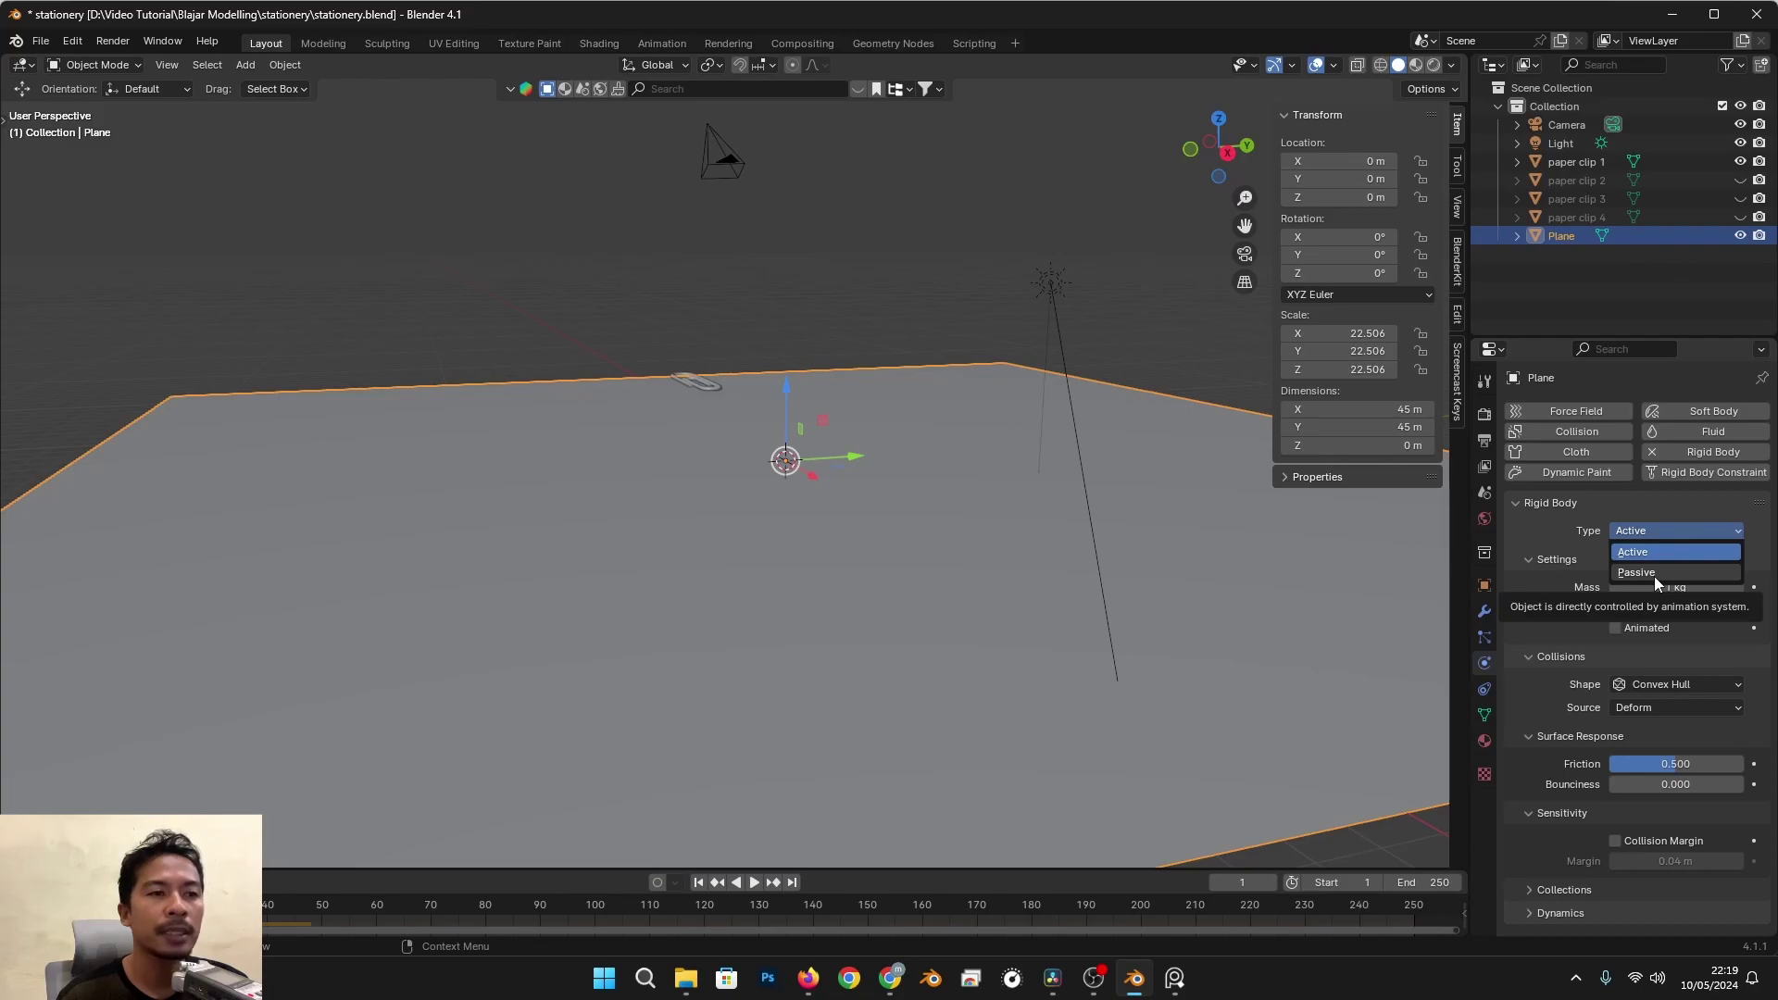
middle_drag(798, 542, 848, 478)
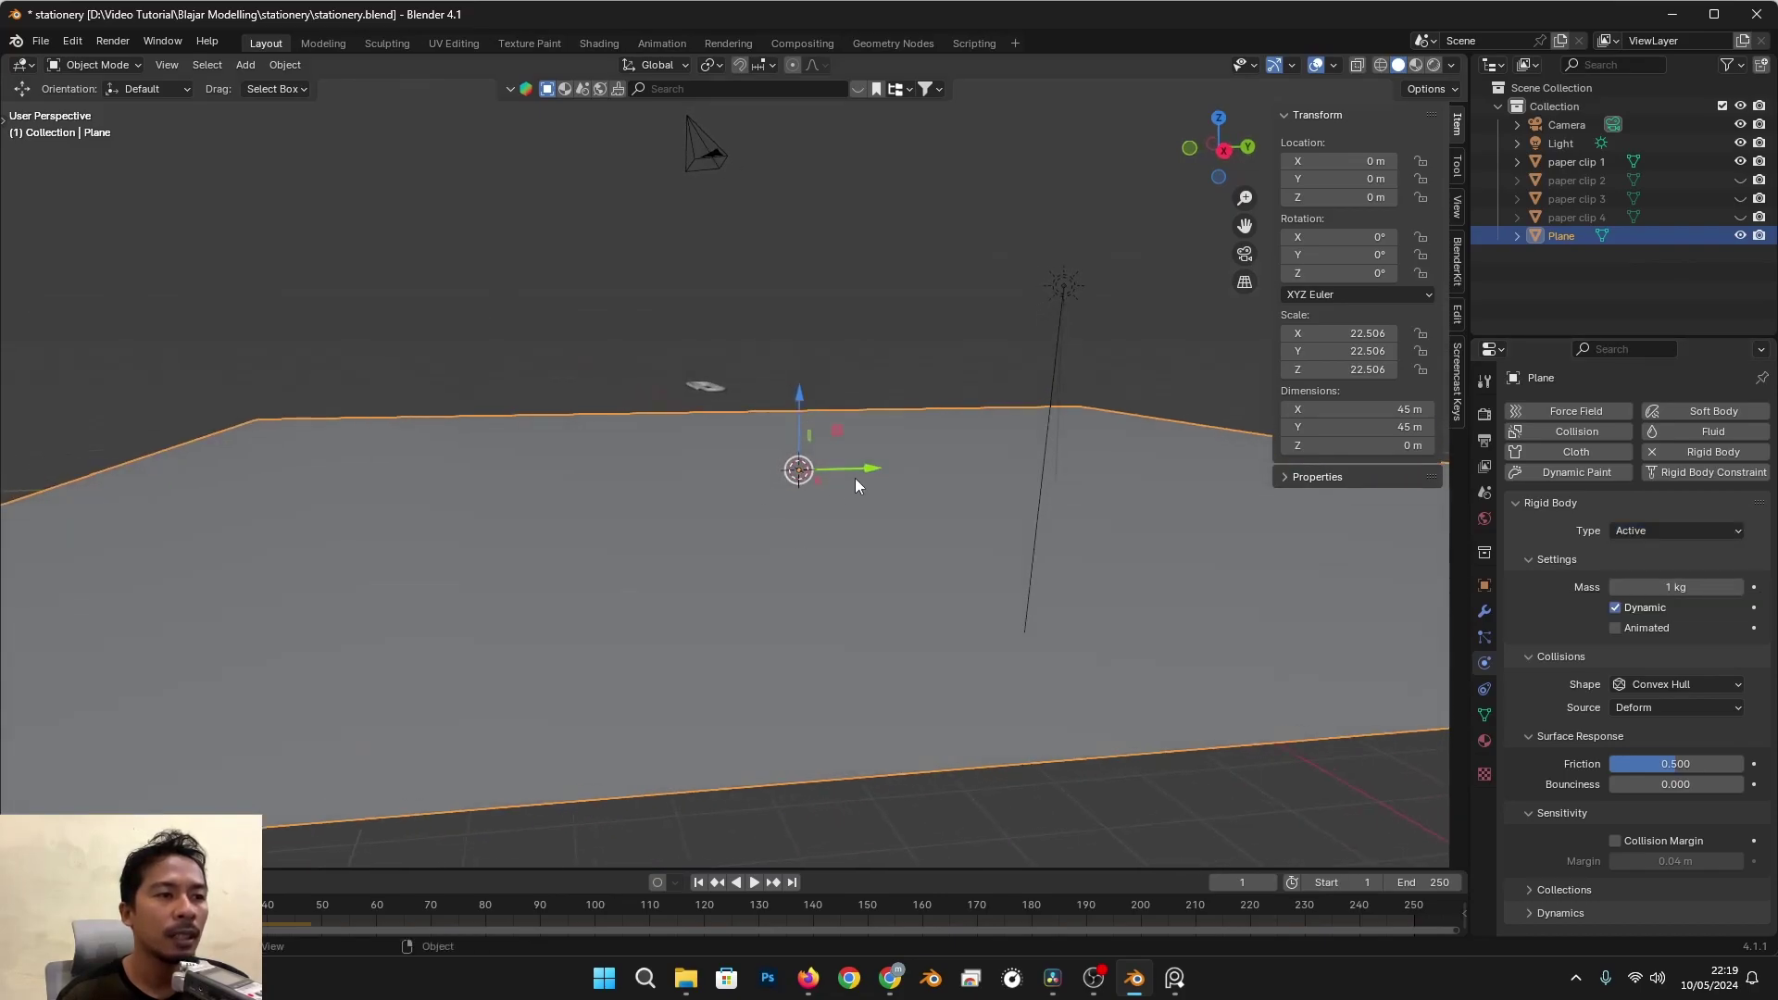
scroll(851, 491, down, 3)
middle_drag(761, 552, 754, 546)
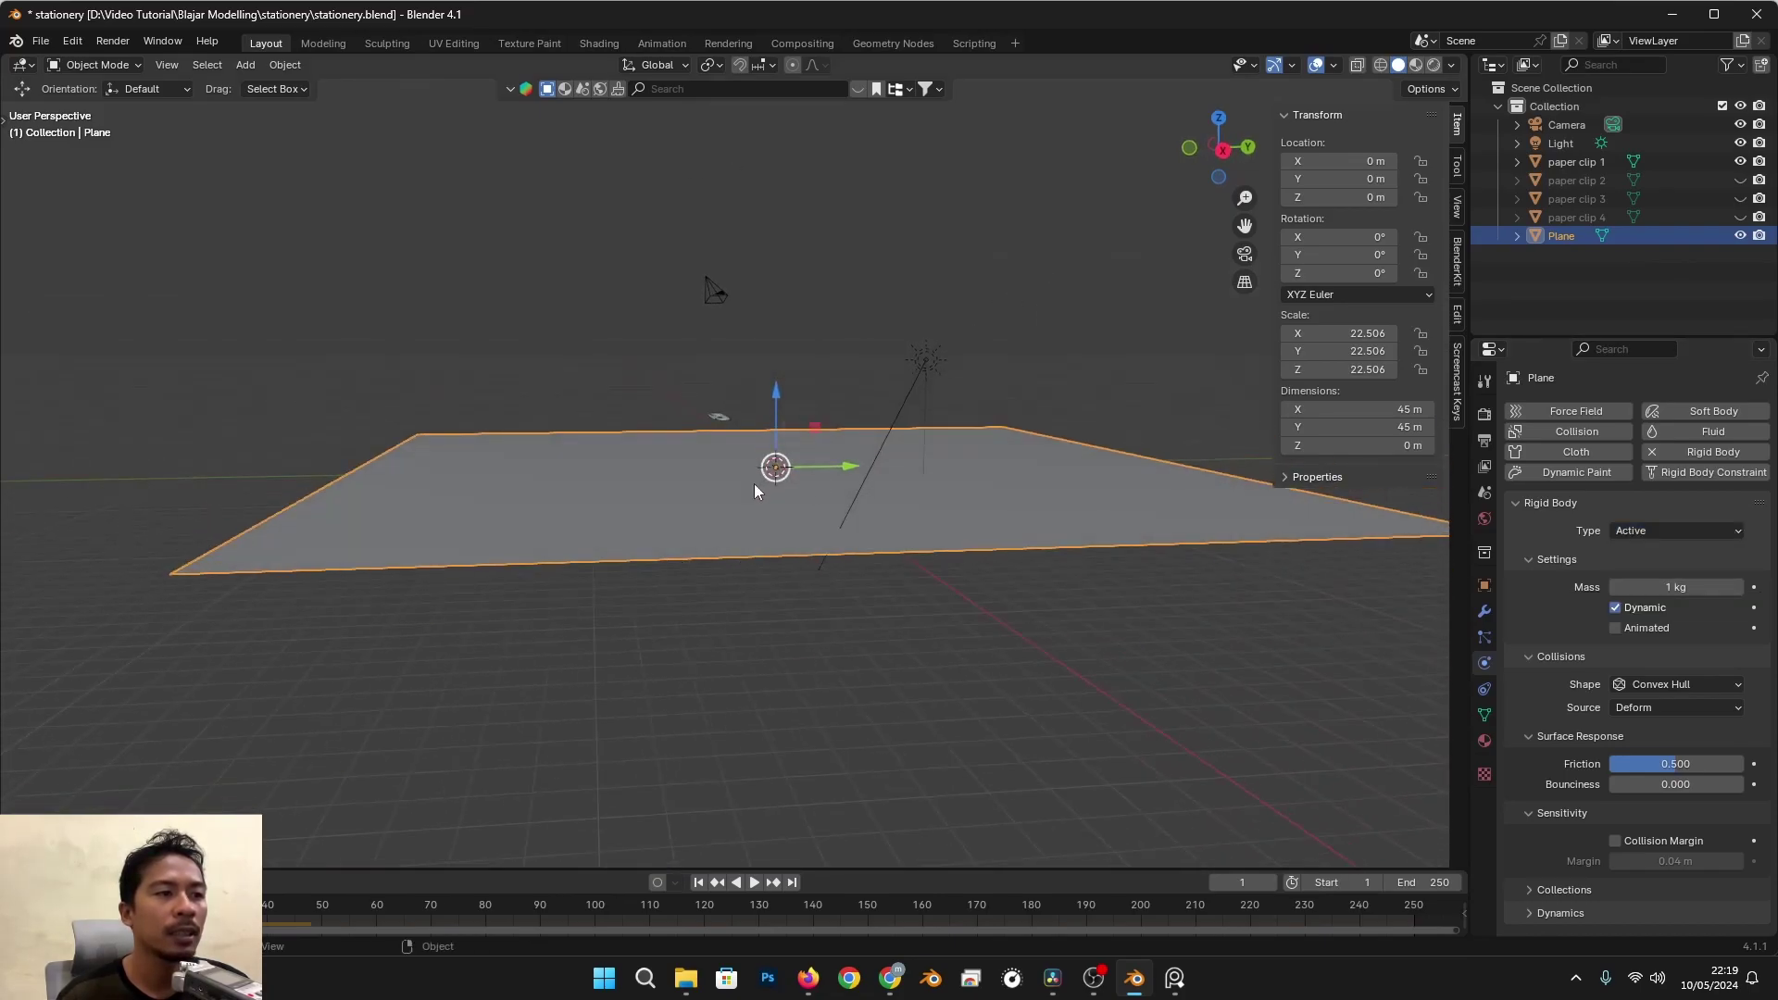
scroll(809, 487, up, 2)
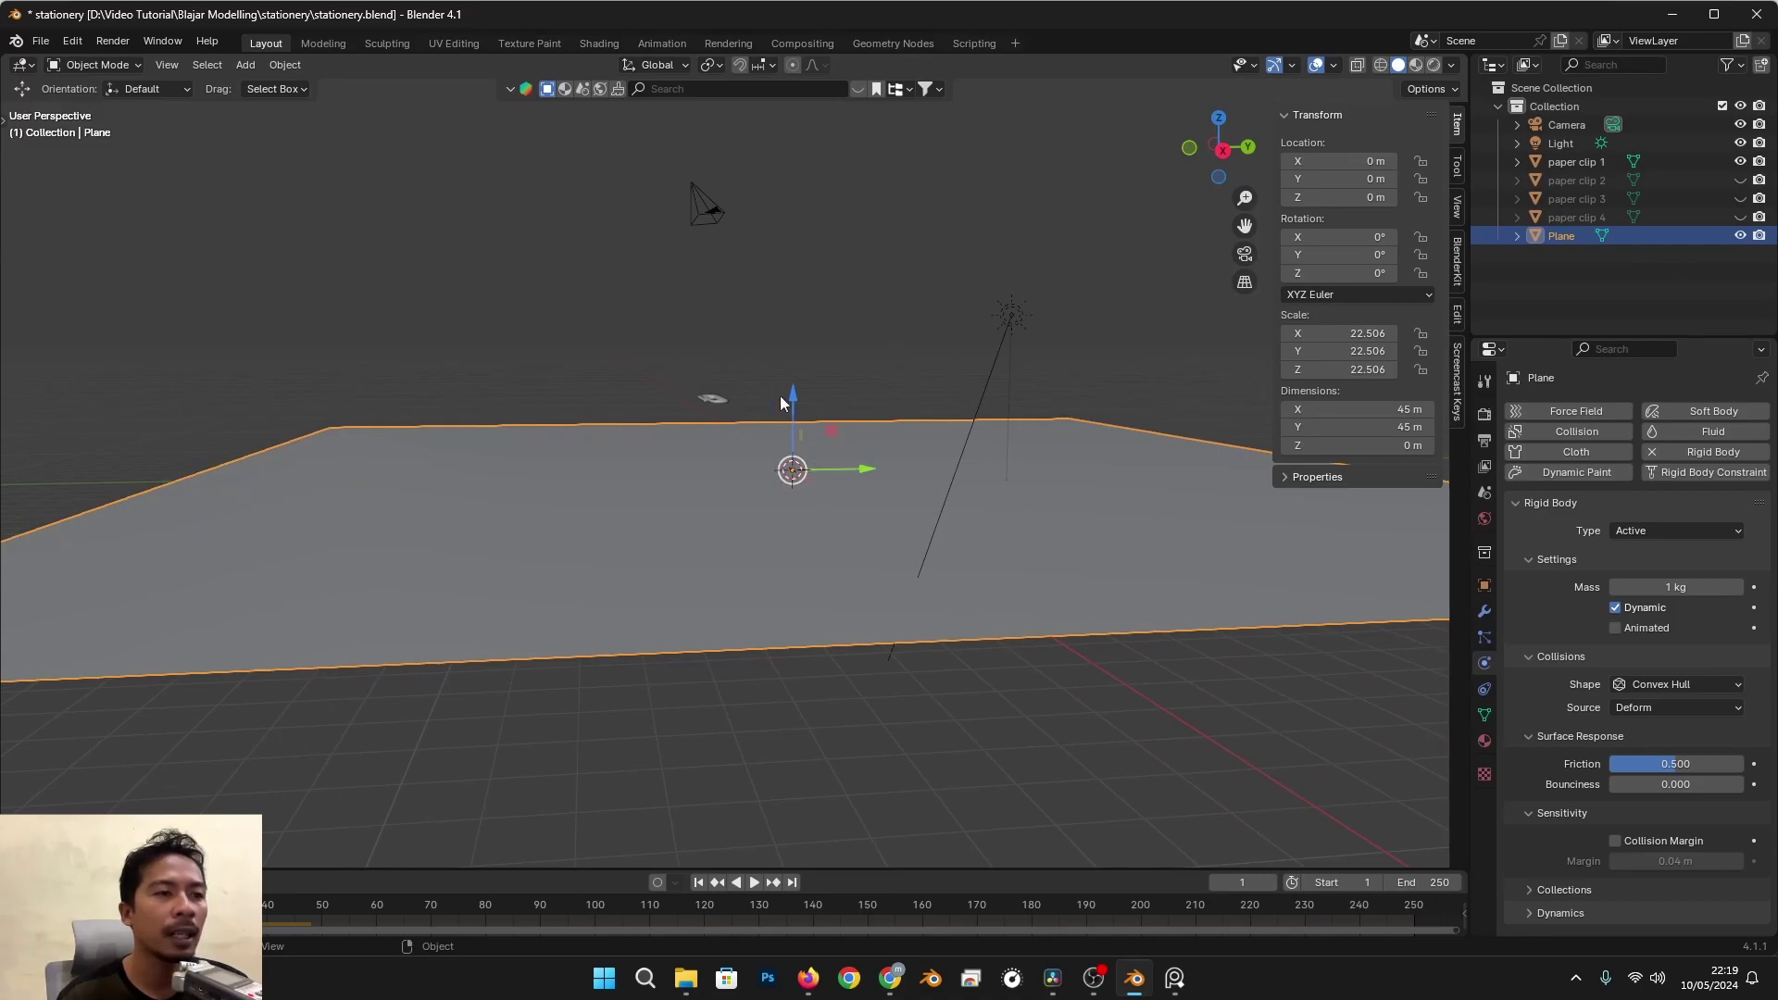
click(1653, 532)
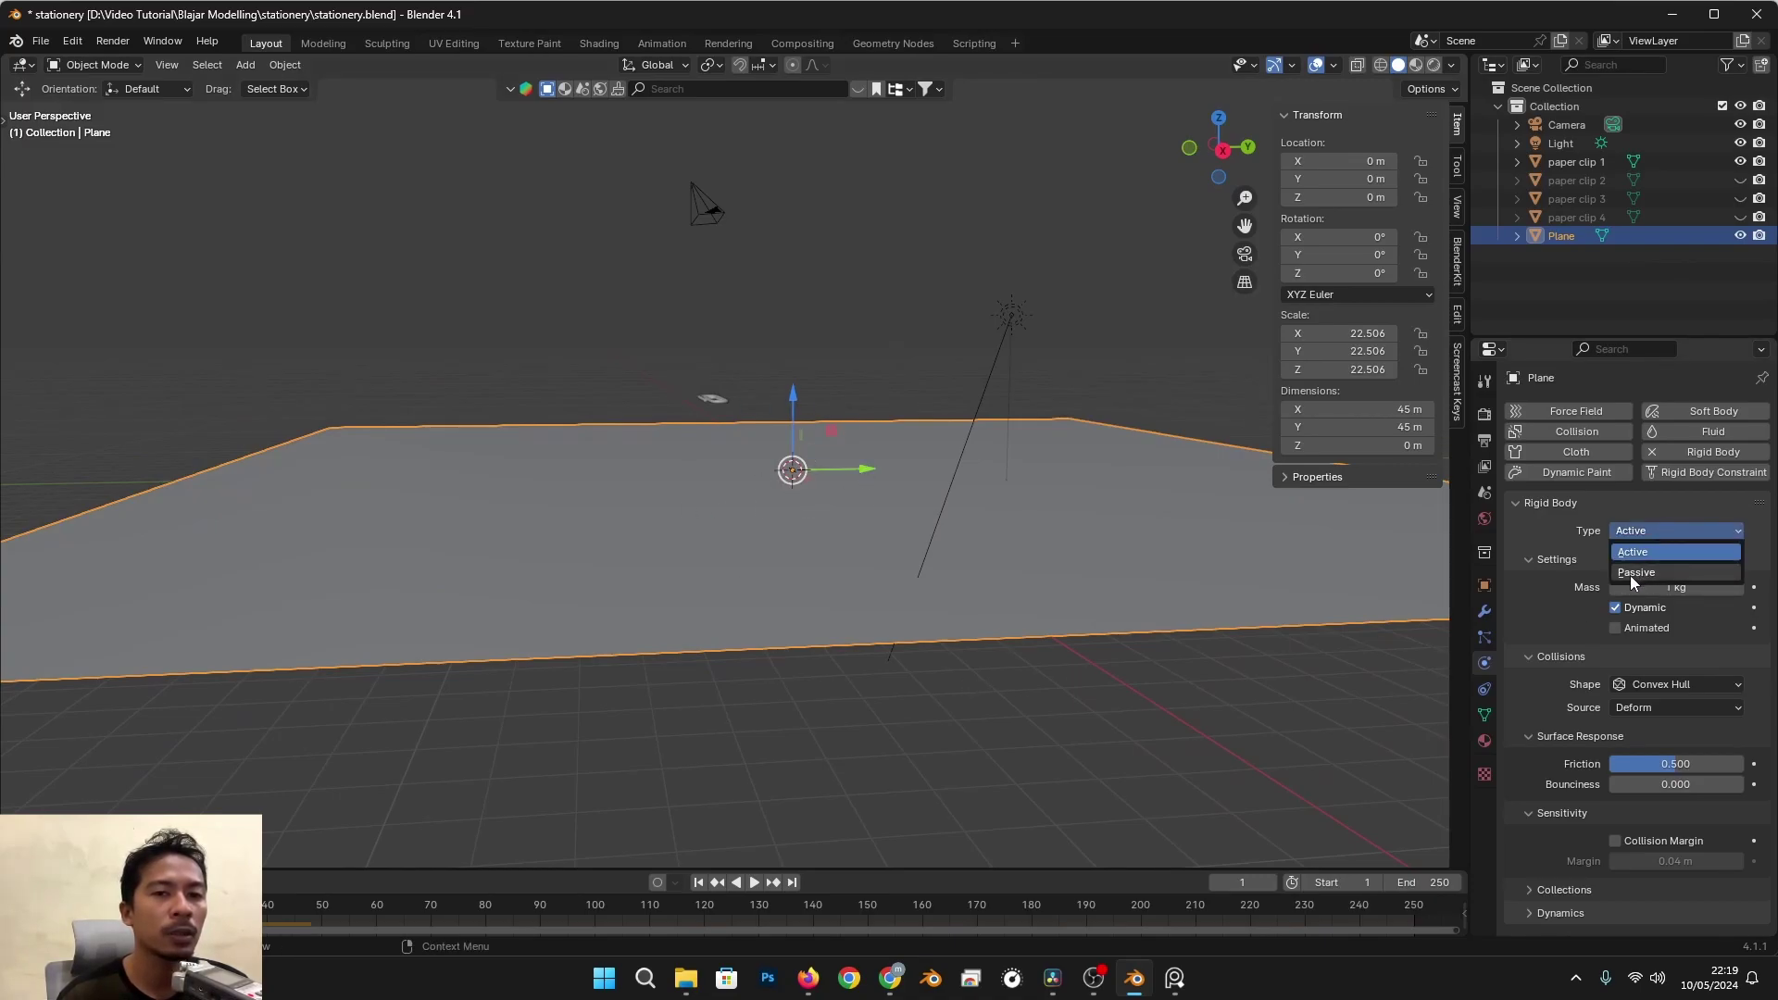
click(1622, 575)
Step: Select paper clip 1, replay its drop onto the passive plane several times, and return the timeline to frame 0
middle_drag(925, 574, 713, 382)
click(713, 381)
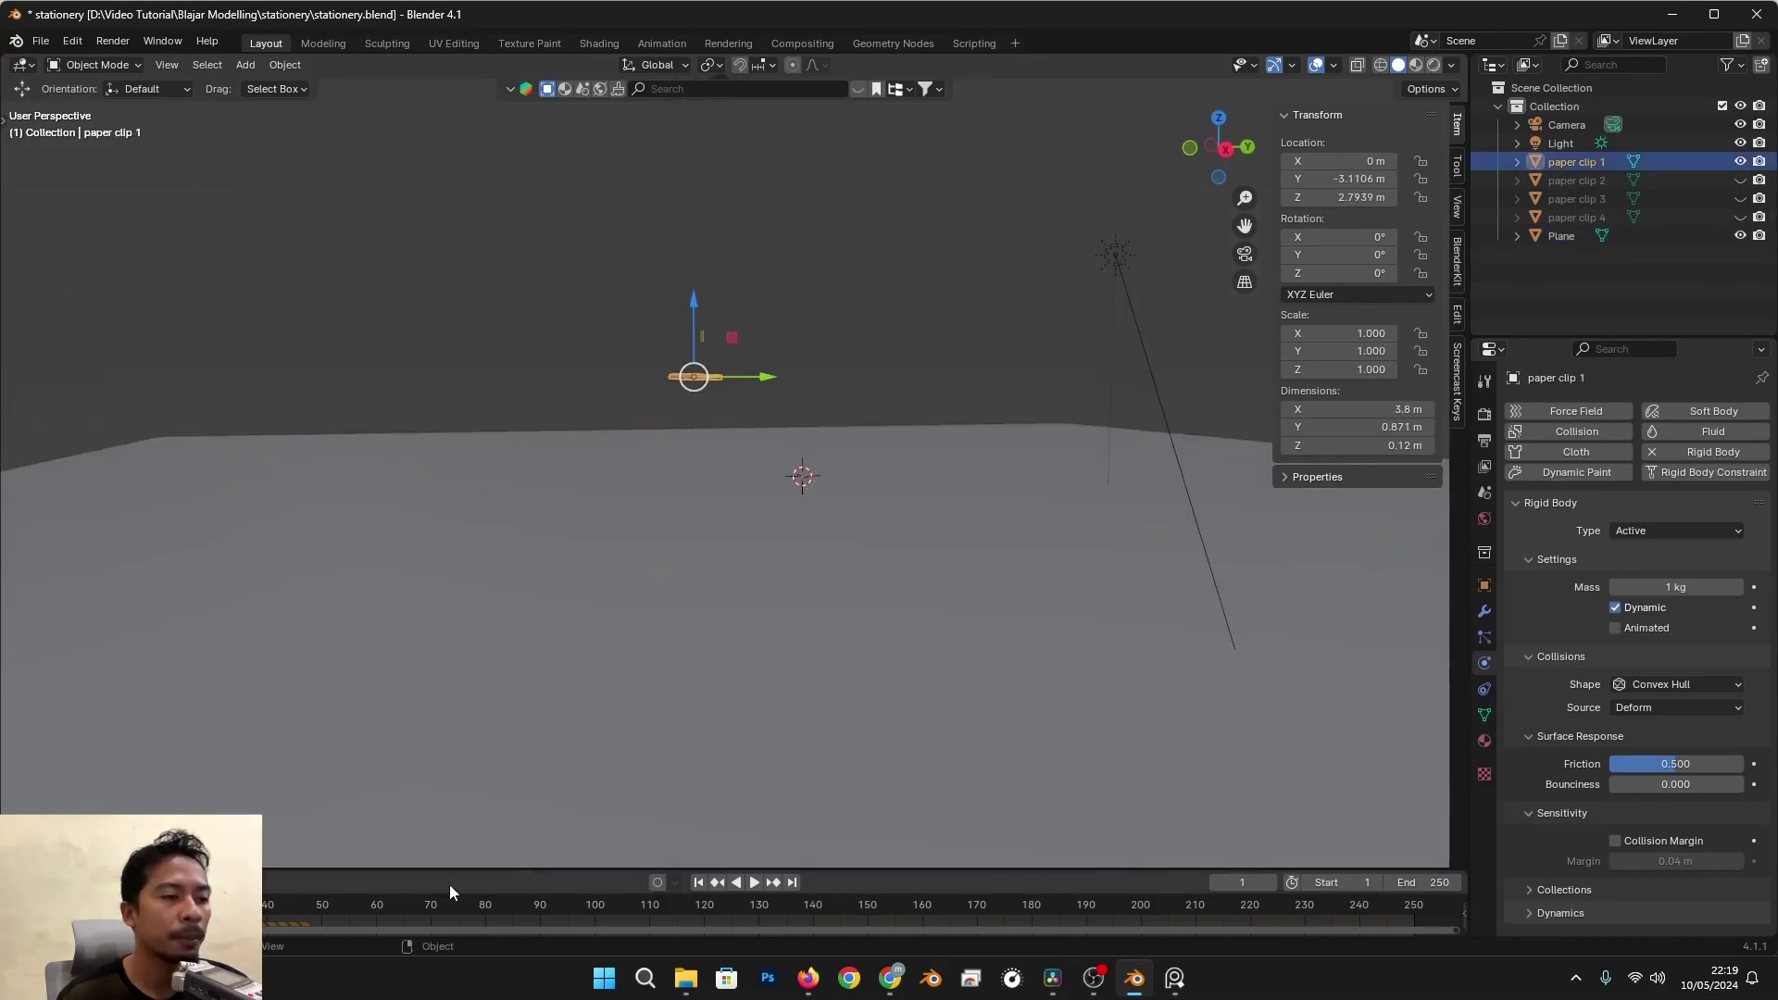
key(space)
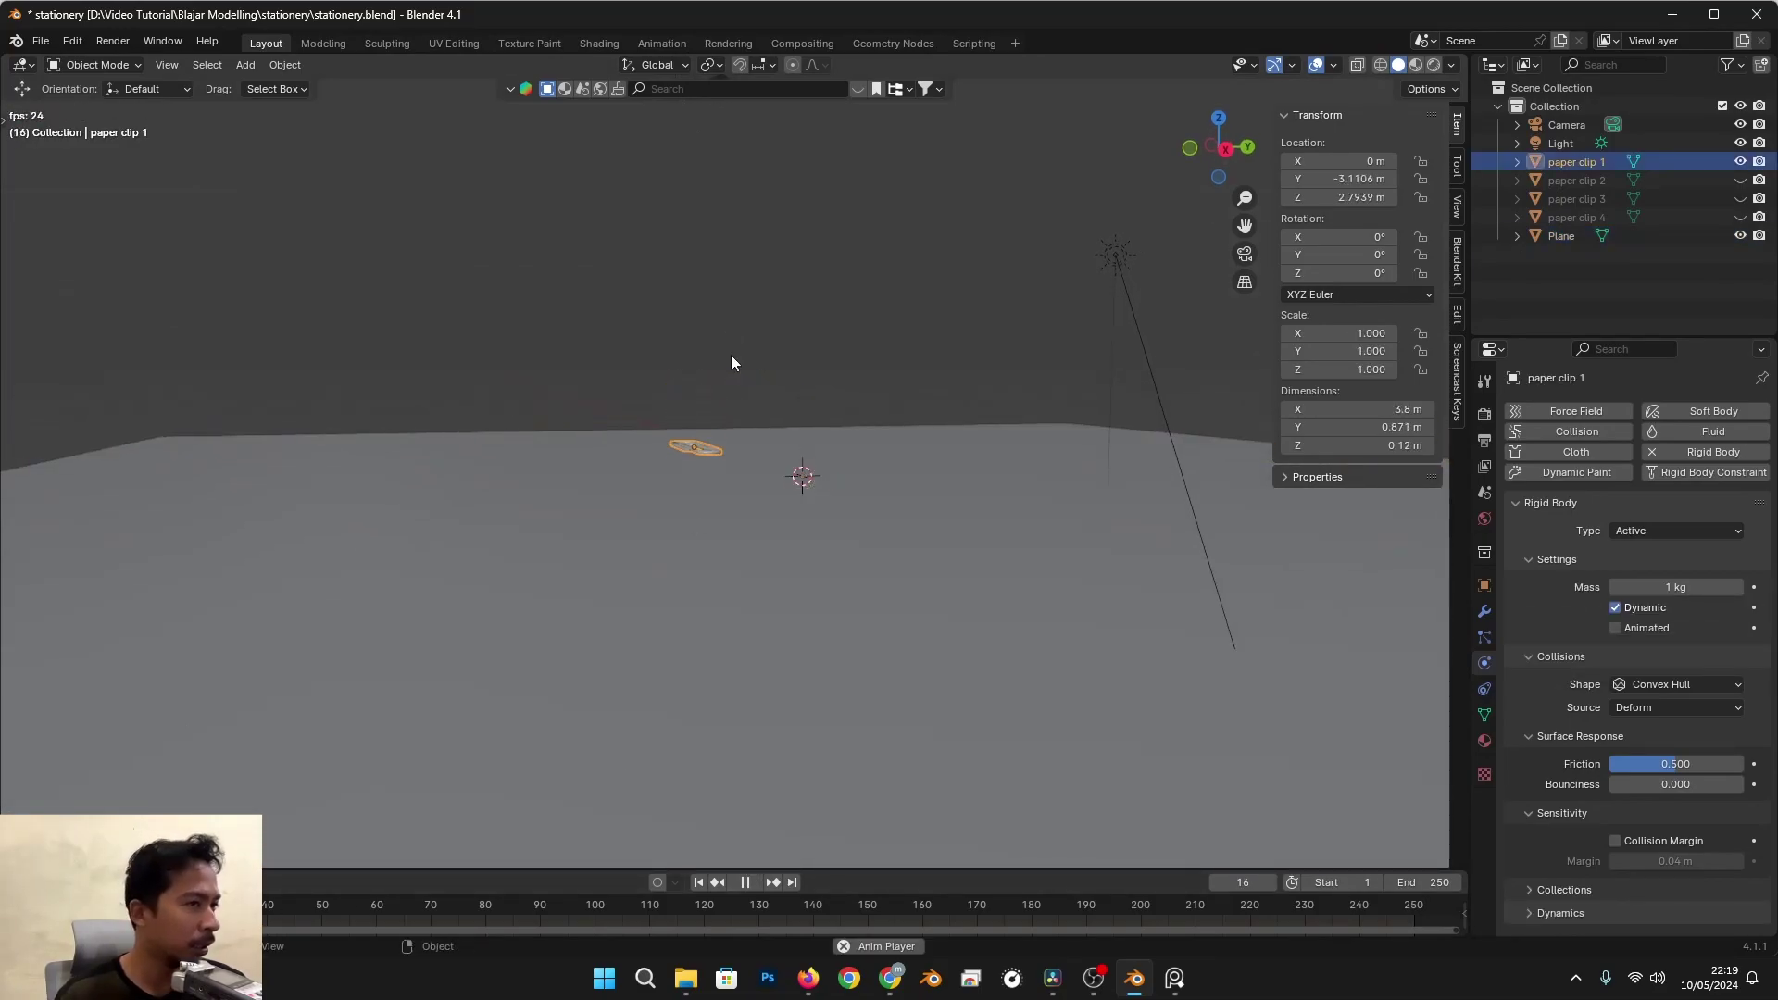
middle_drag(731, 359, 754, 448)
drag(328, 901, 58, 903)
middle_drag(643, 494, 747, 409)
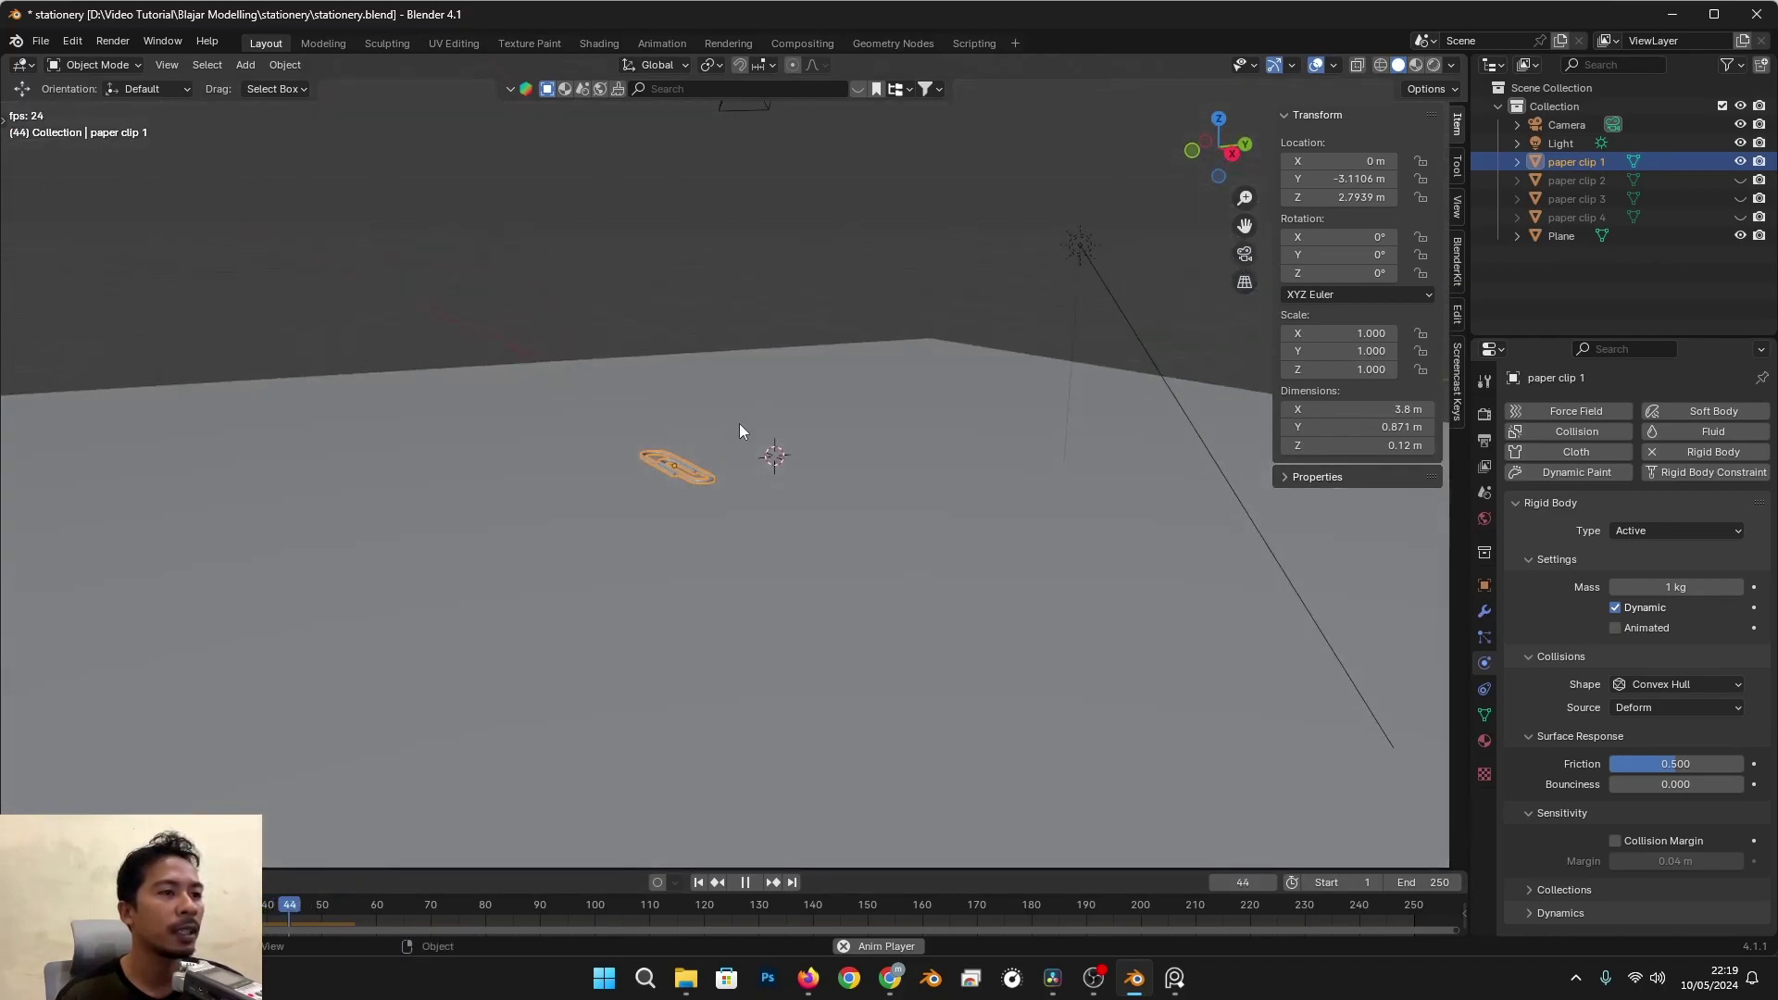
scroll(663, 502, up, 2)
drag(250, 904, 56, 903)
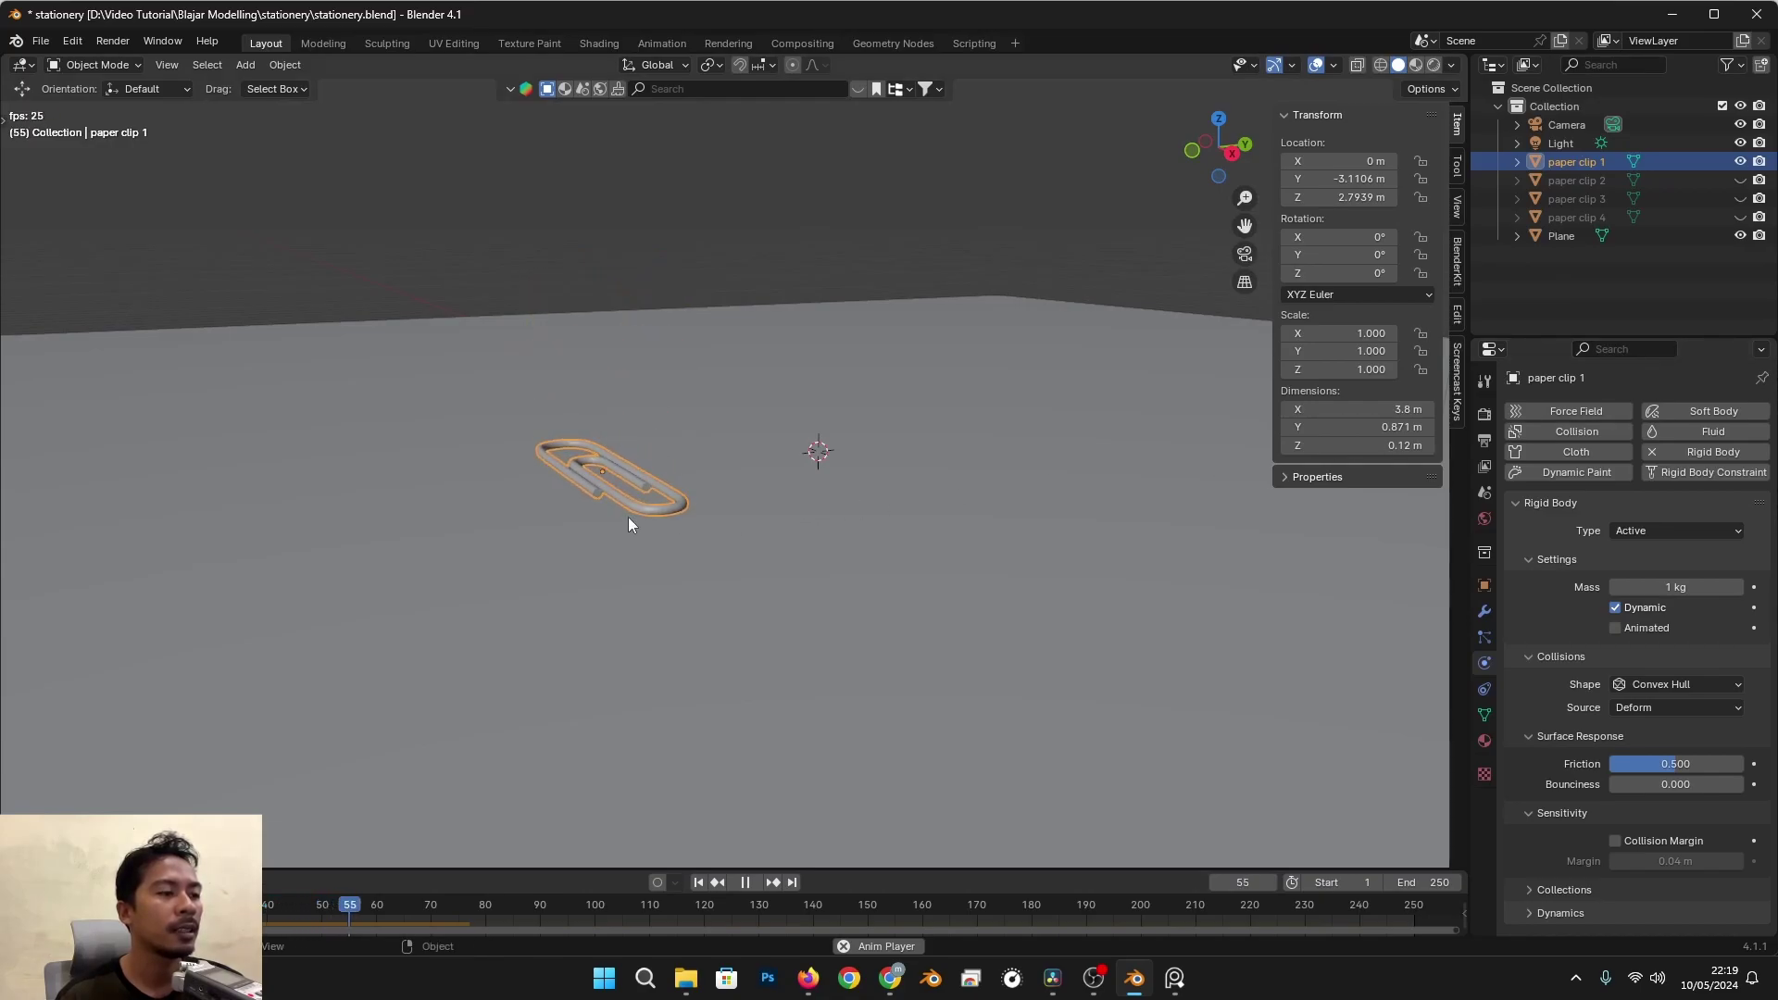
key(space)
drag(346, 911, 43, 907)
middle_drag(486, 664, 670, 504)
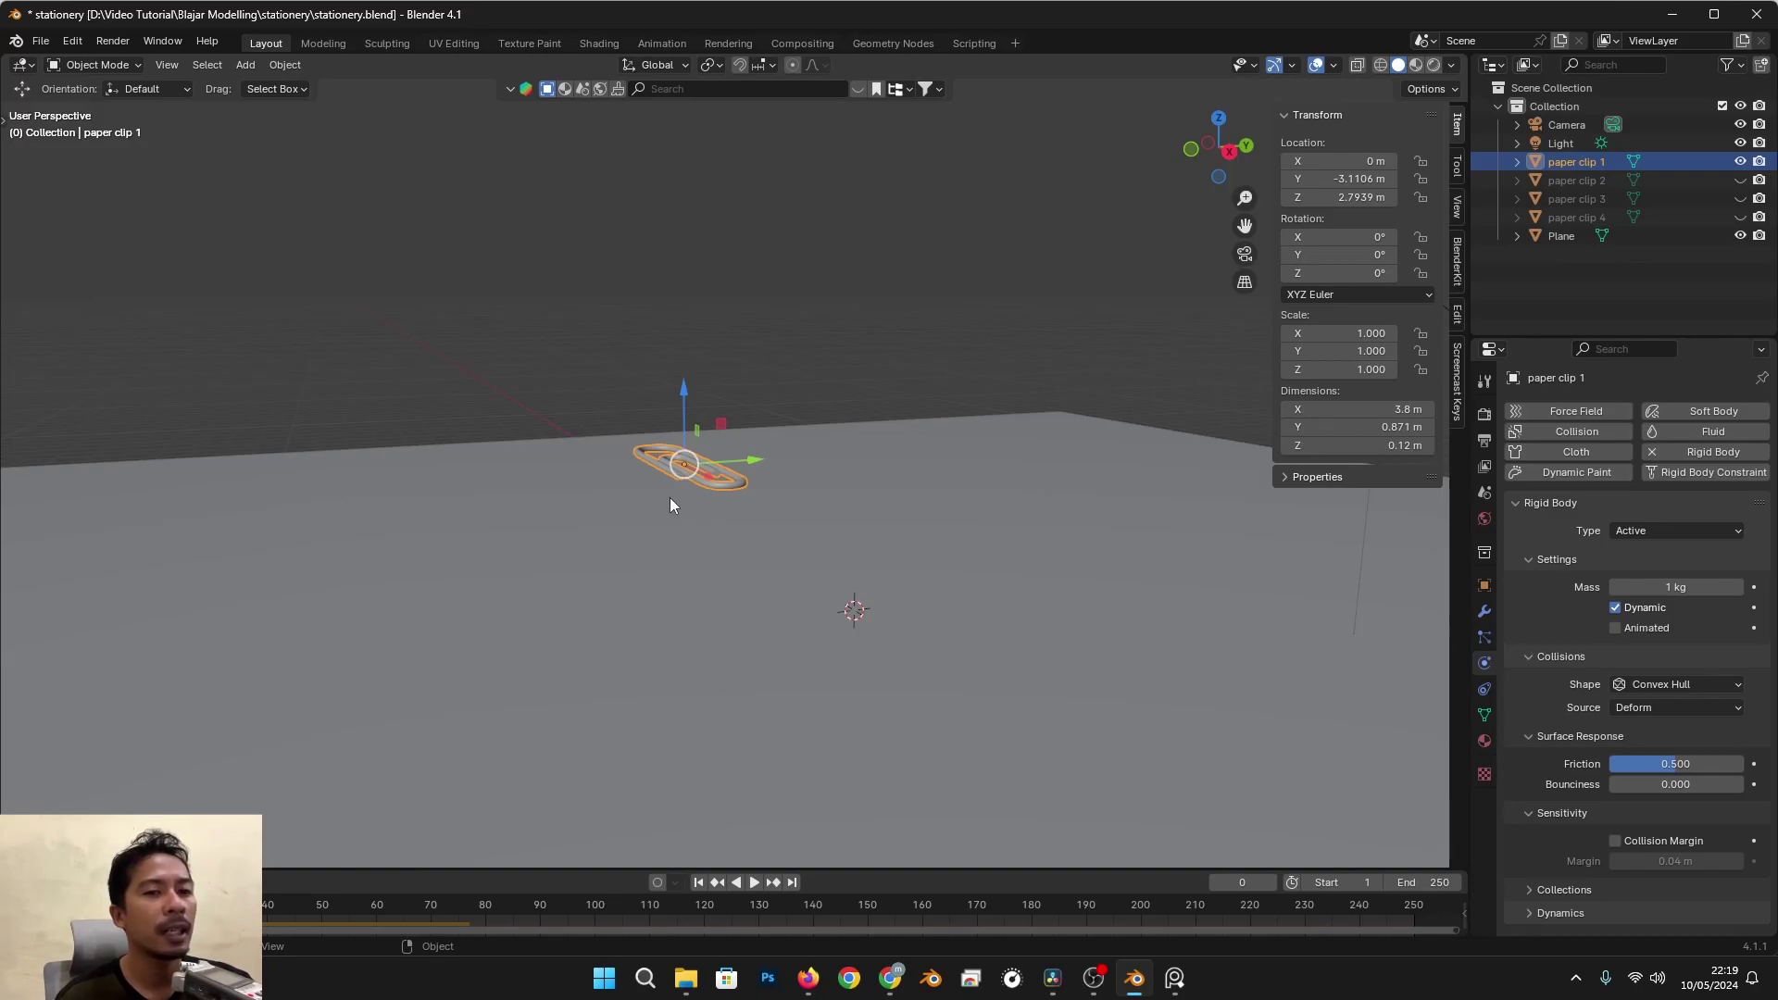
Step: Duplicate paper clip 1, place the copy just above it and rotate the copy about the Z axis
mouse_move(669, 497)
middle_down()
mouse_move(696, 537)
mouse_move(695, 517)
middle_up()
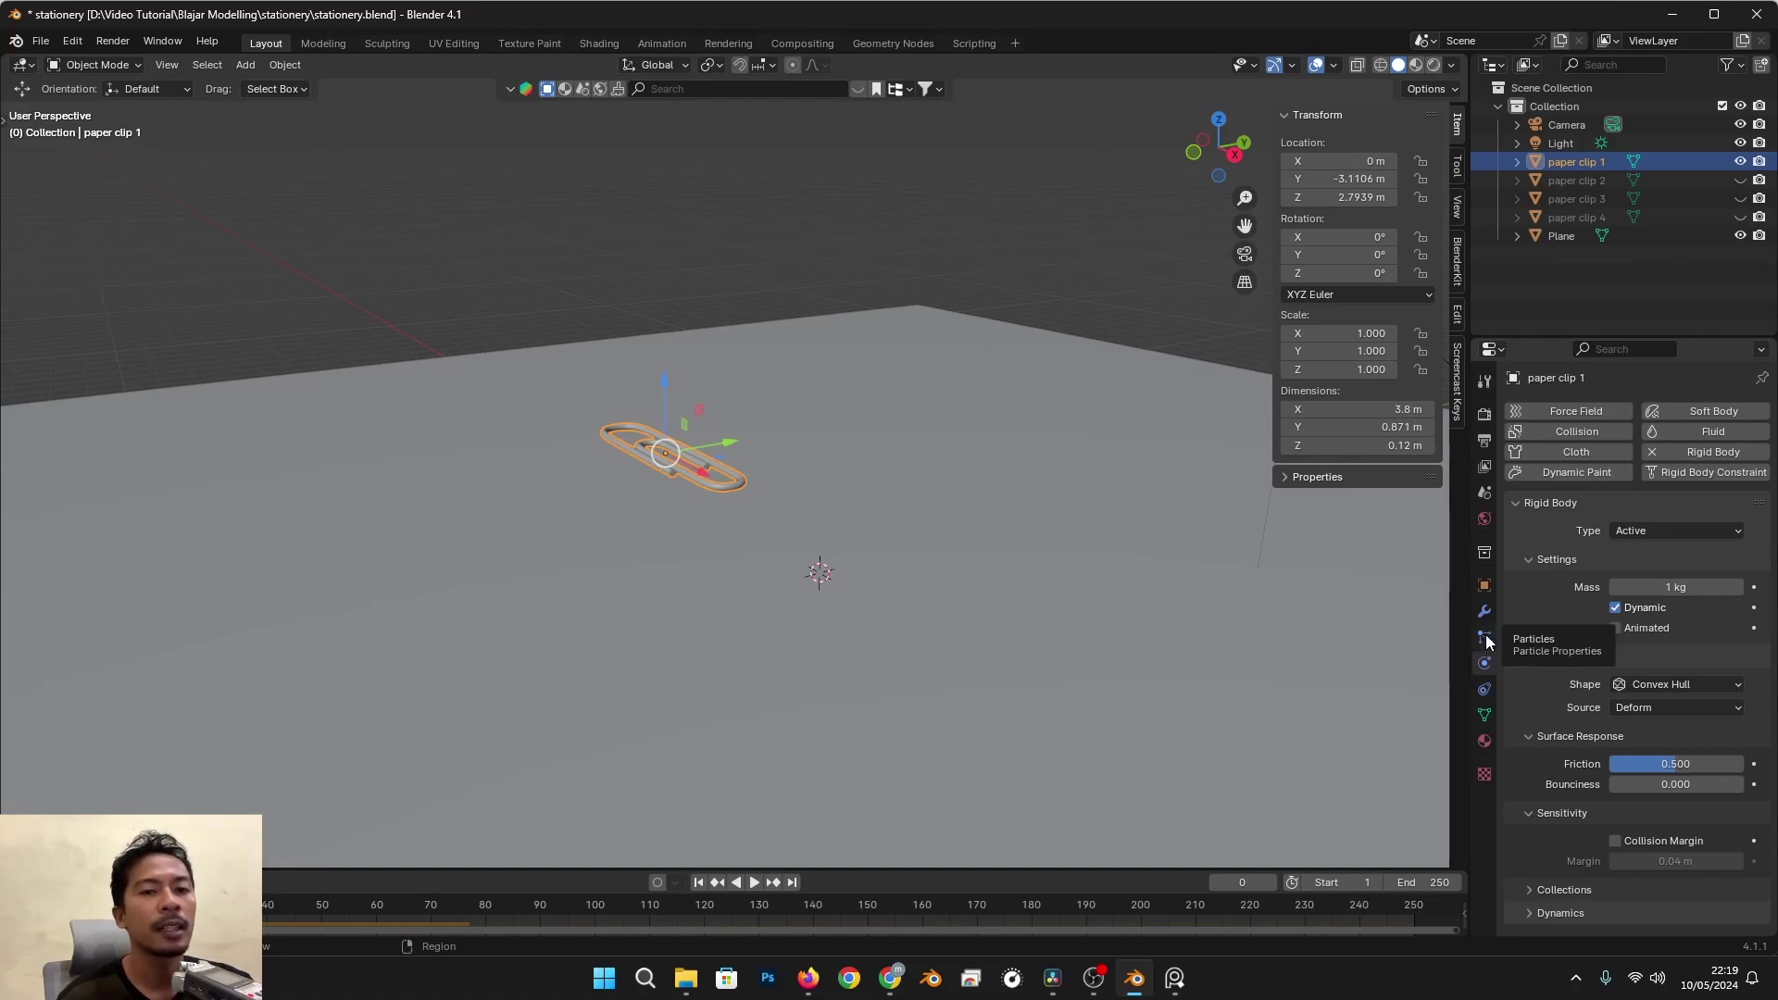
middle_drag(825, 526, 755, 577)
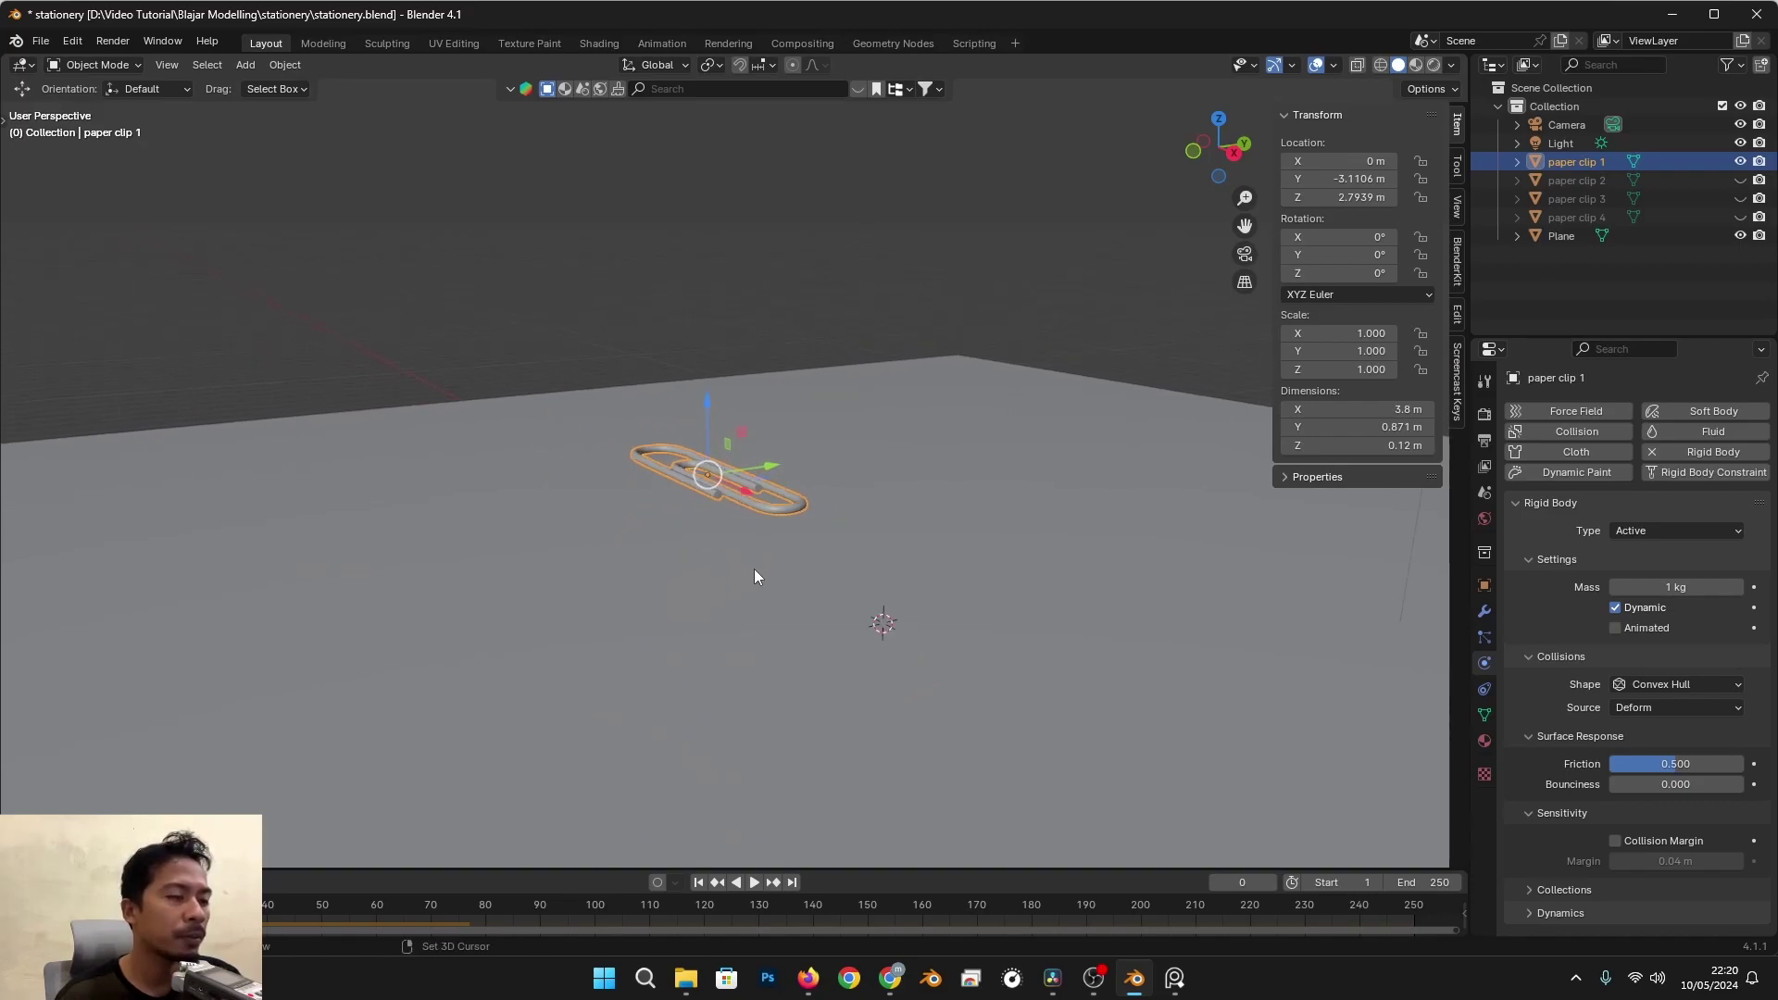
key(shift+d)
click(836, 537)
key(r)
key(z)
click(765, 503)
Step: Duplicate the upper paper clip, raise the copy to about Z 4.08 m and rotate it about Z to about -59.2°
middle_drag(764, 504, 941, 467)
key(shift+d)
click(782, 435)
key(r)
key(z)
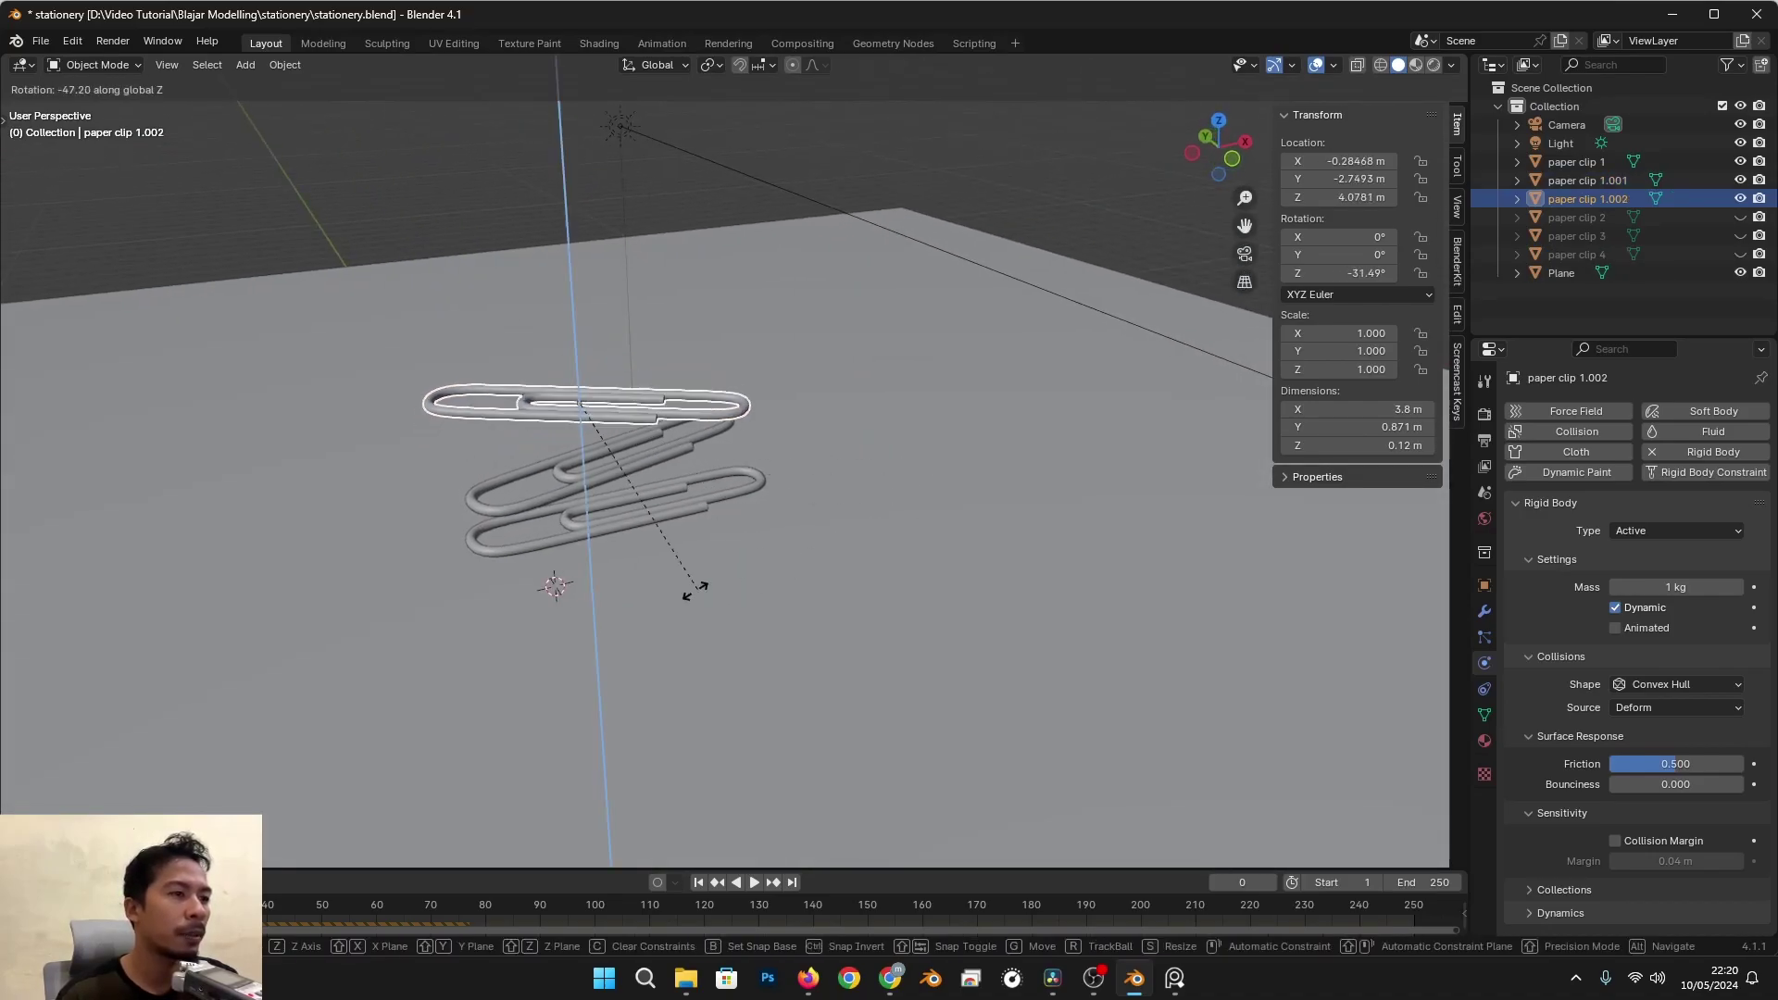
click(601, 616)
middle_drag(602, 615, 741, 535)
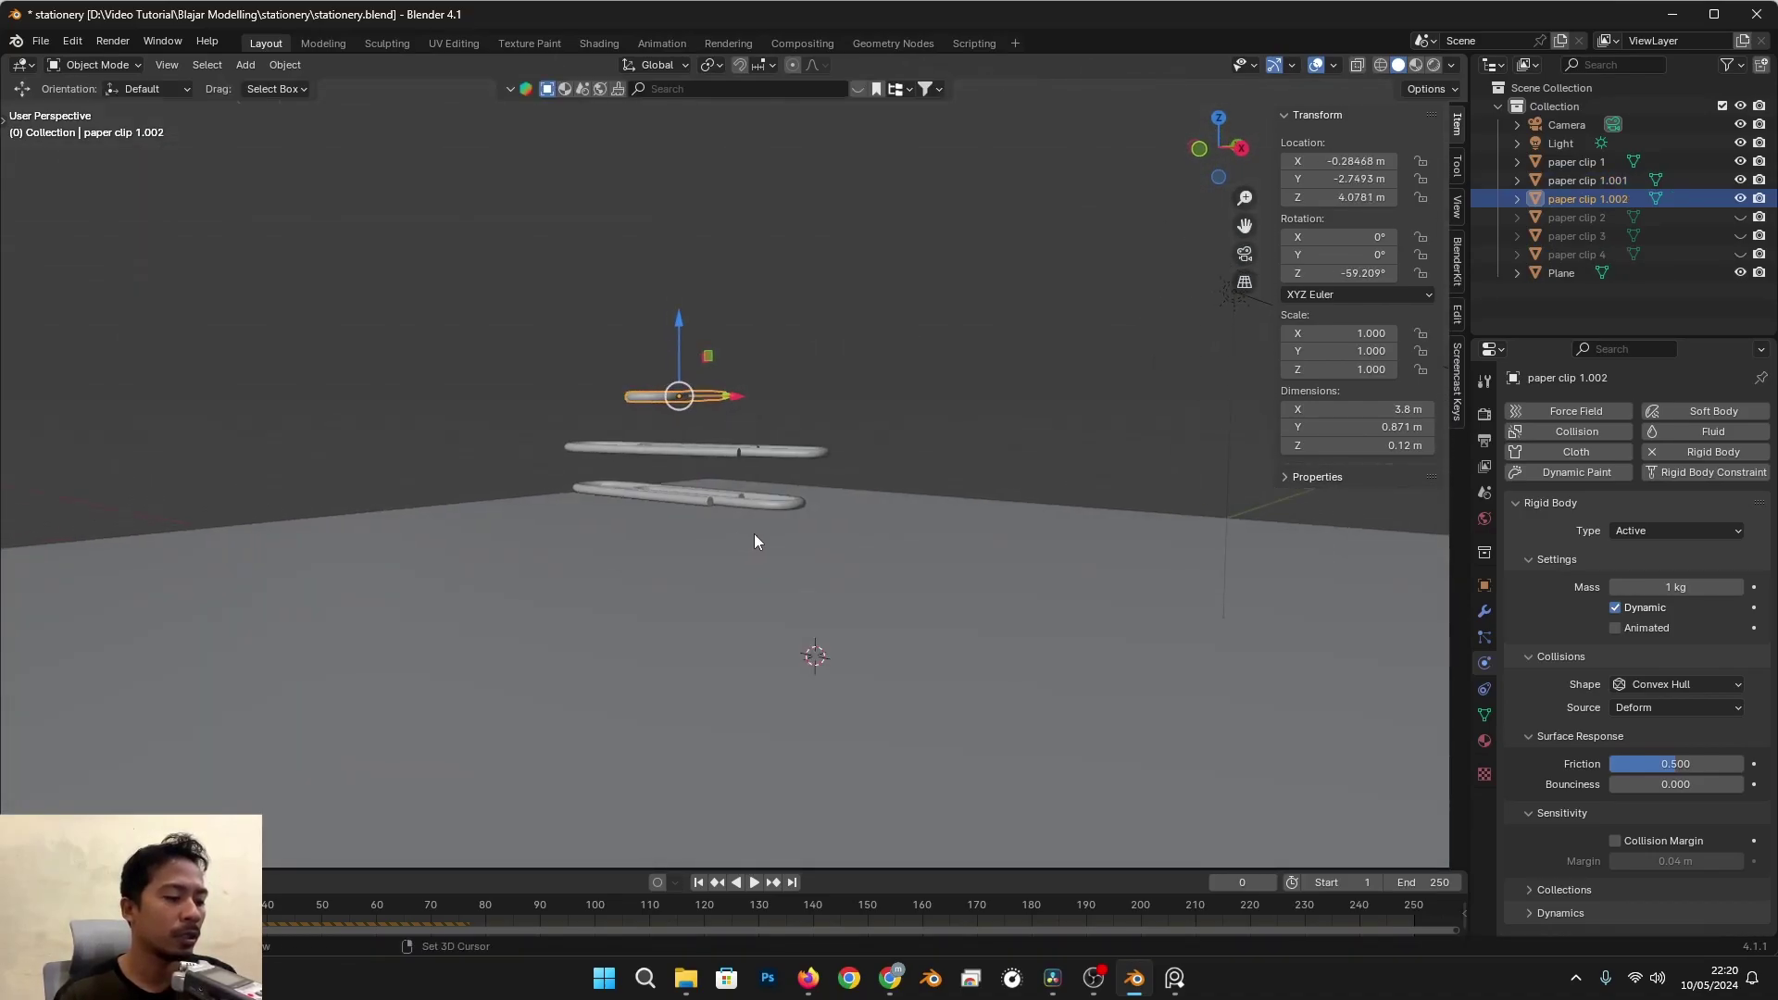
Step: Duplicate the topmost paper clip and place the copy at the bottom of the stack
key(shift+d)
click(778, 680)
middle_drag(798, 659, 739, 724)
click(915, 470)
middle_drag(915, 471, 747, 409)
Step: Duplicate the topmost paper clip twice and place both copies beside the stack
click(737, 409)
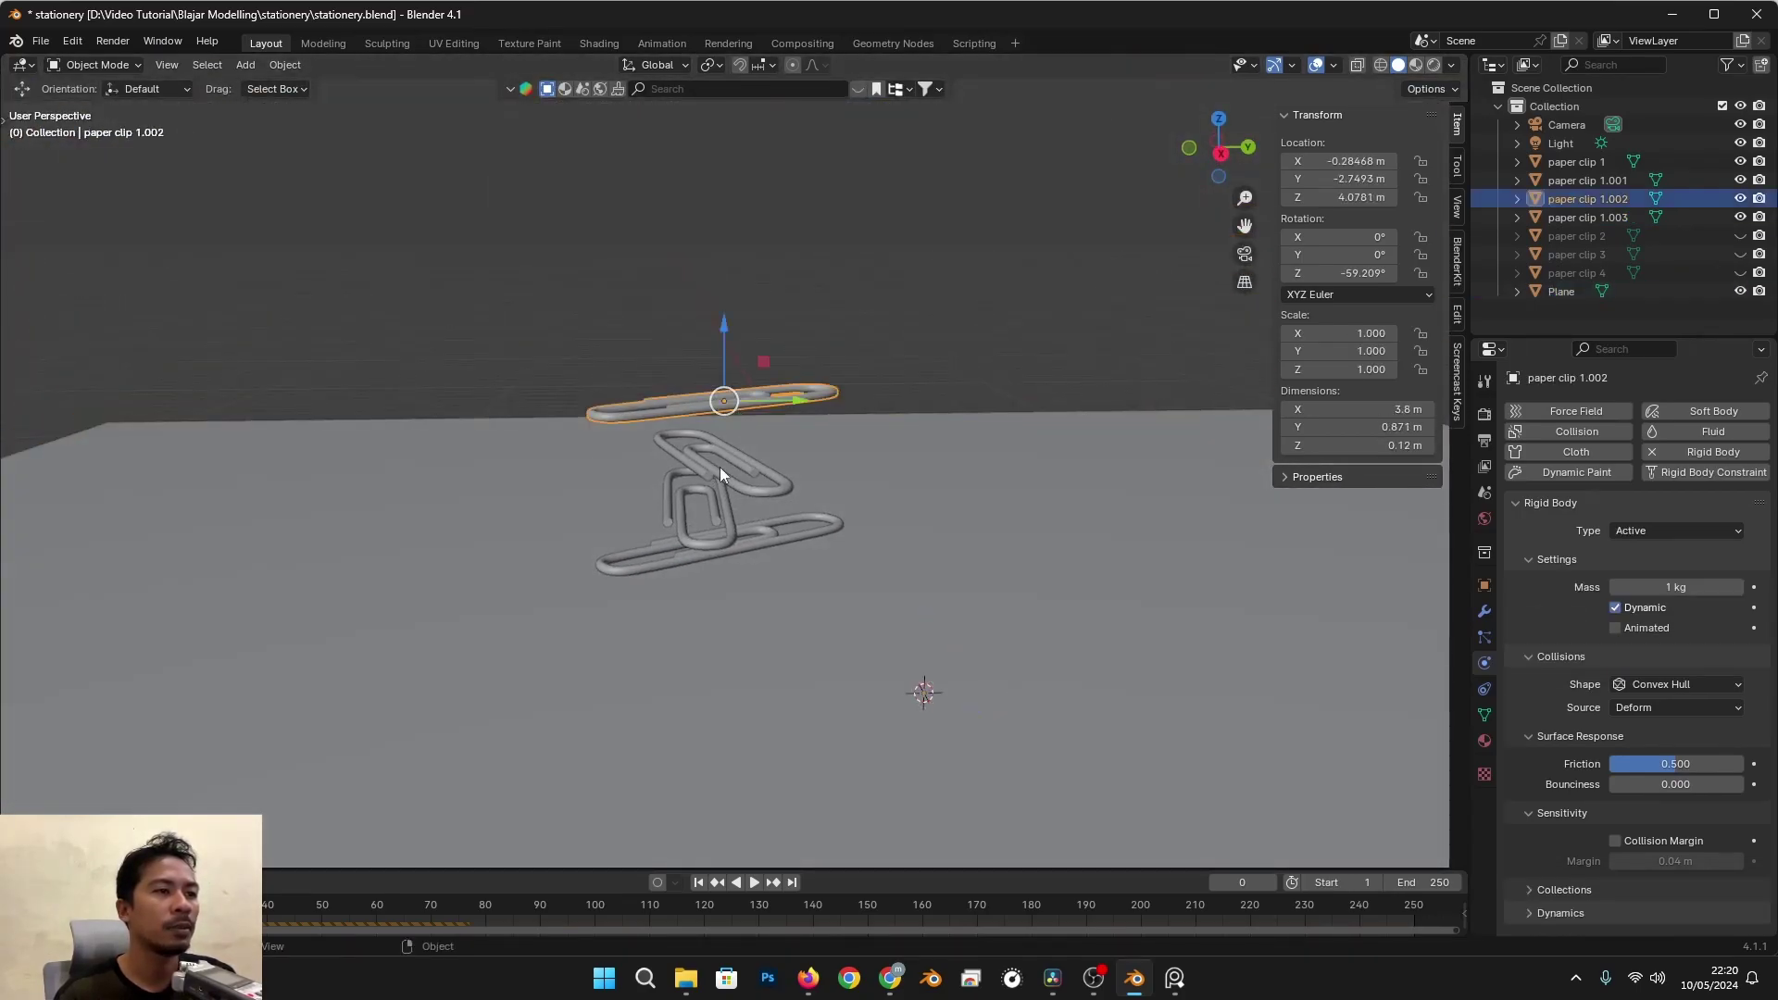
key(shift+d)
click(884, 523)
key(shift+d)
click(942, 601)
middle_drag(942, 601, 1139, 656)
Step: Rotate the higher of the two side copies (paper clip 1.004) about Z to about -81.5°
click(713, 446)
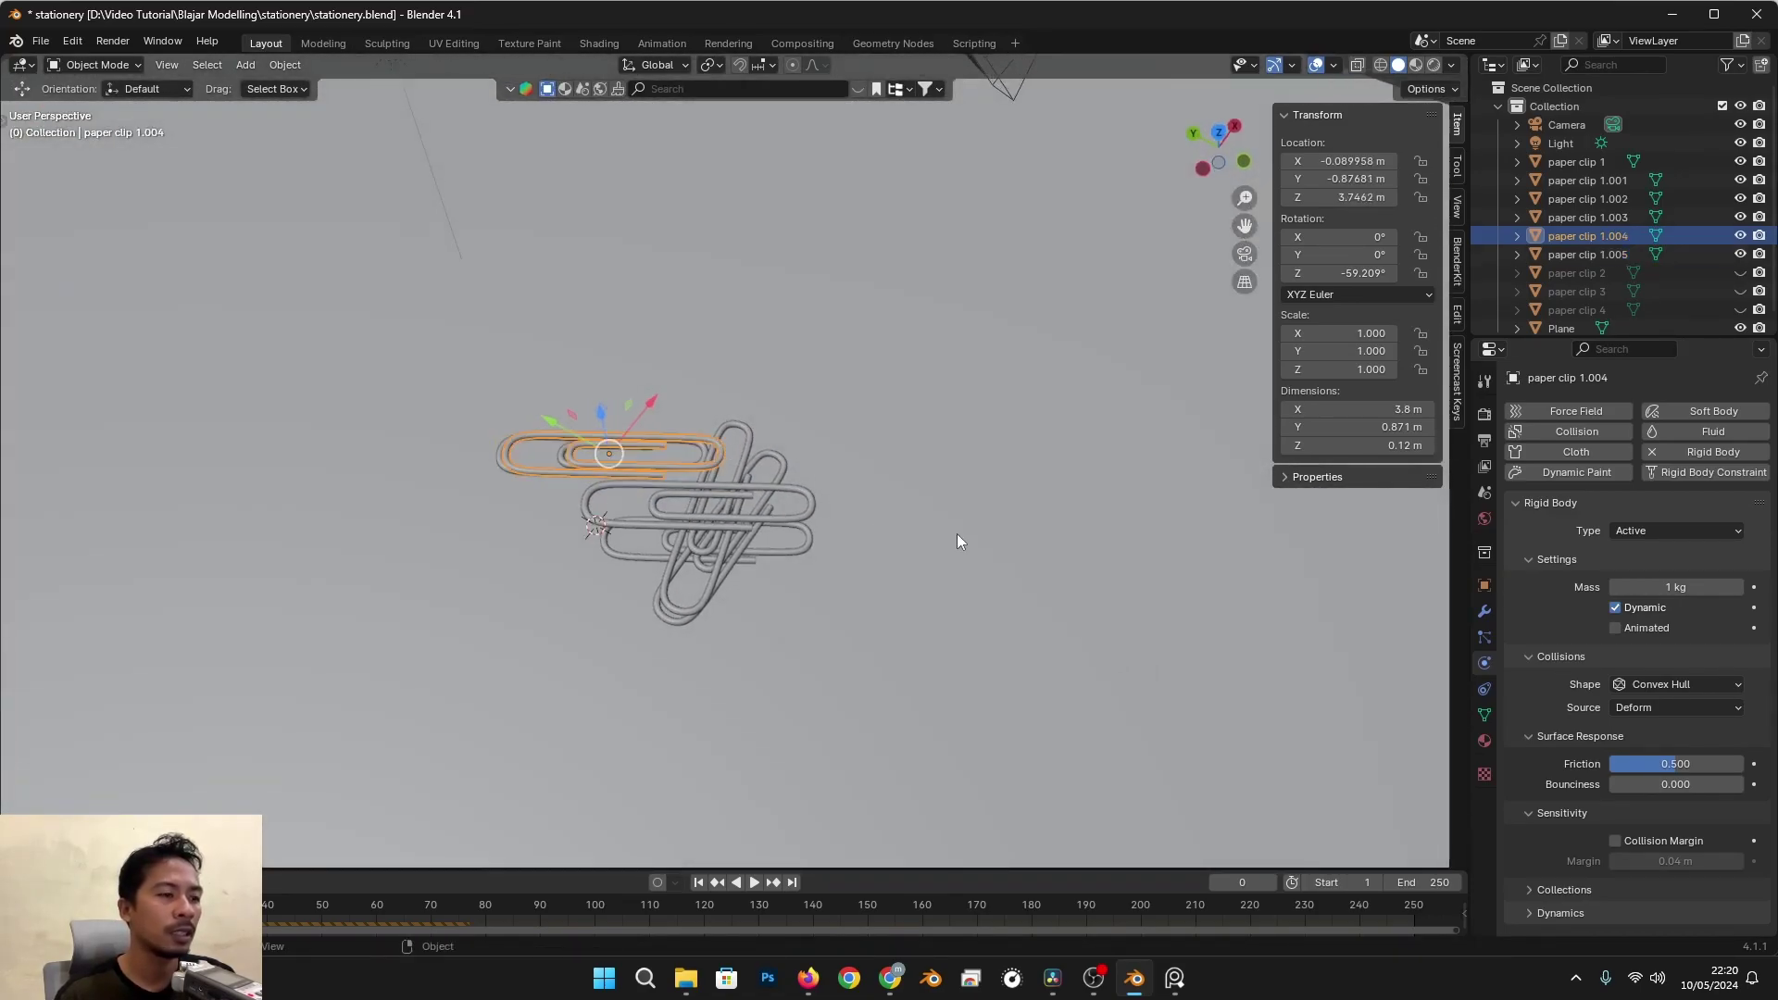
key(r)
click(904, 614)
middle_drag(904, 615, 641, 611)
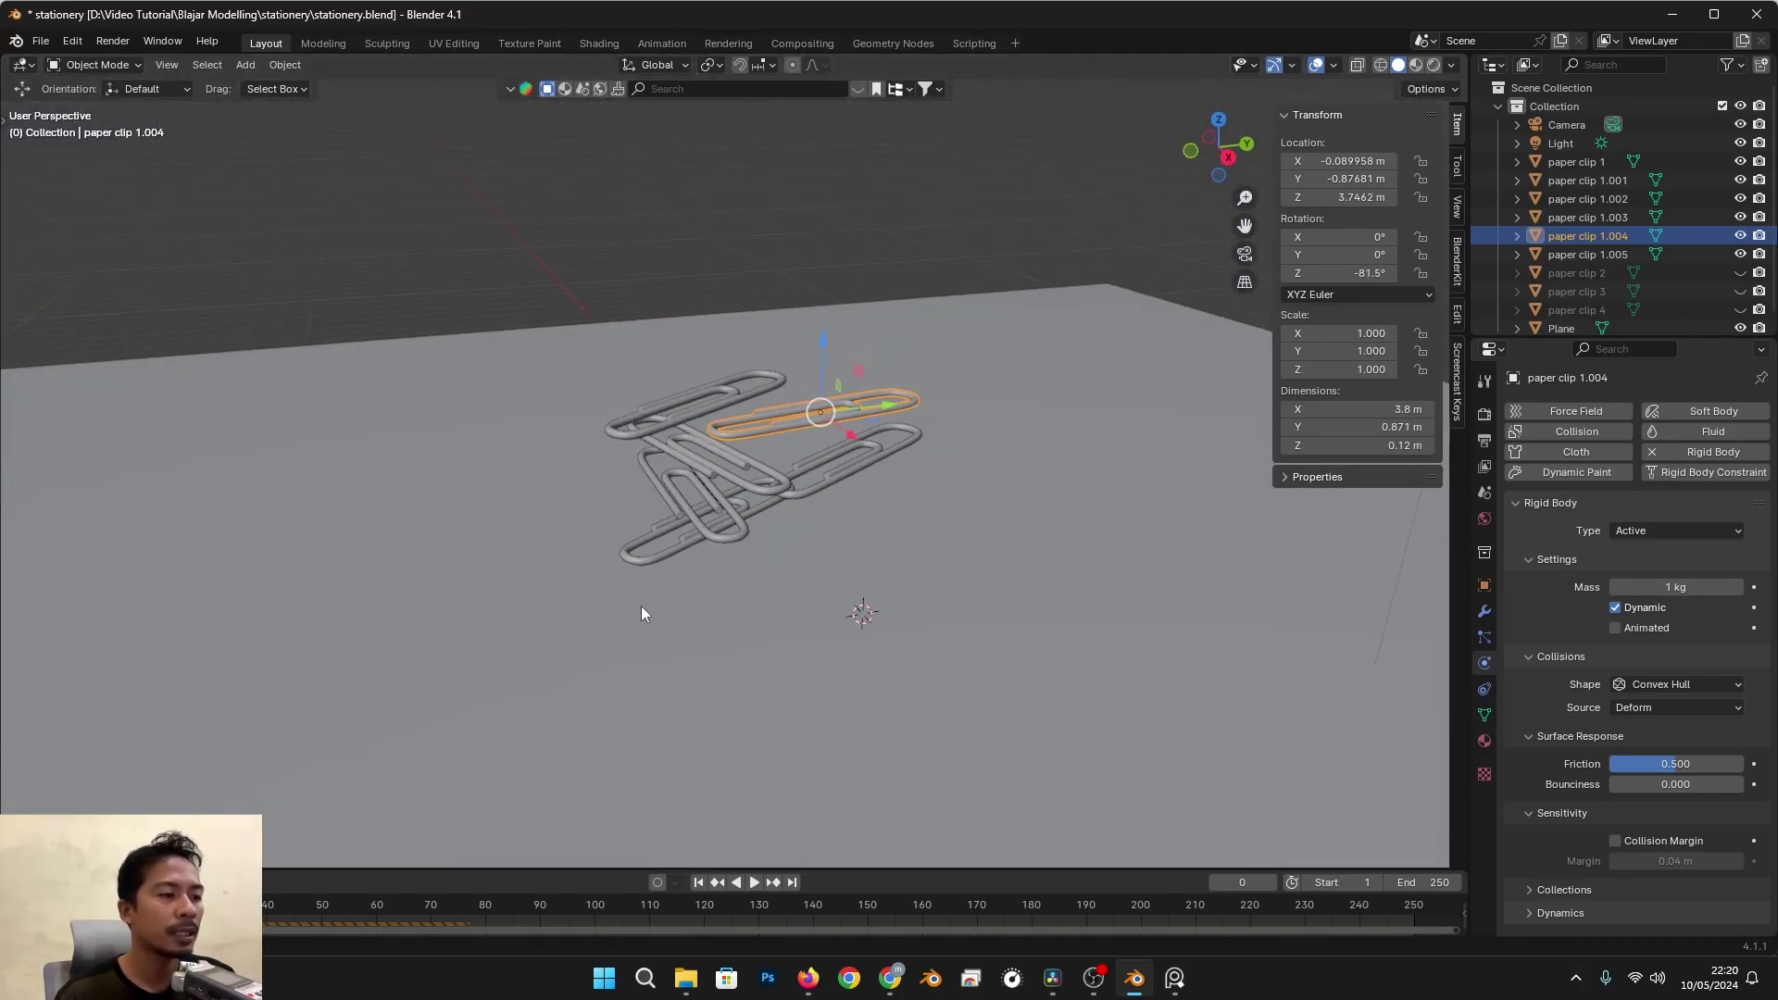
Step: Play the simulation of the six paper clips, inspect the resulting pile and rewind to the start
key(space)
middle_drag(729, 557, 774, 621)
scroll(869, 643, up, 4)
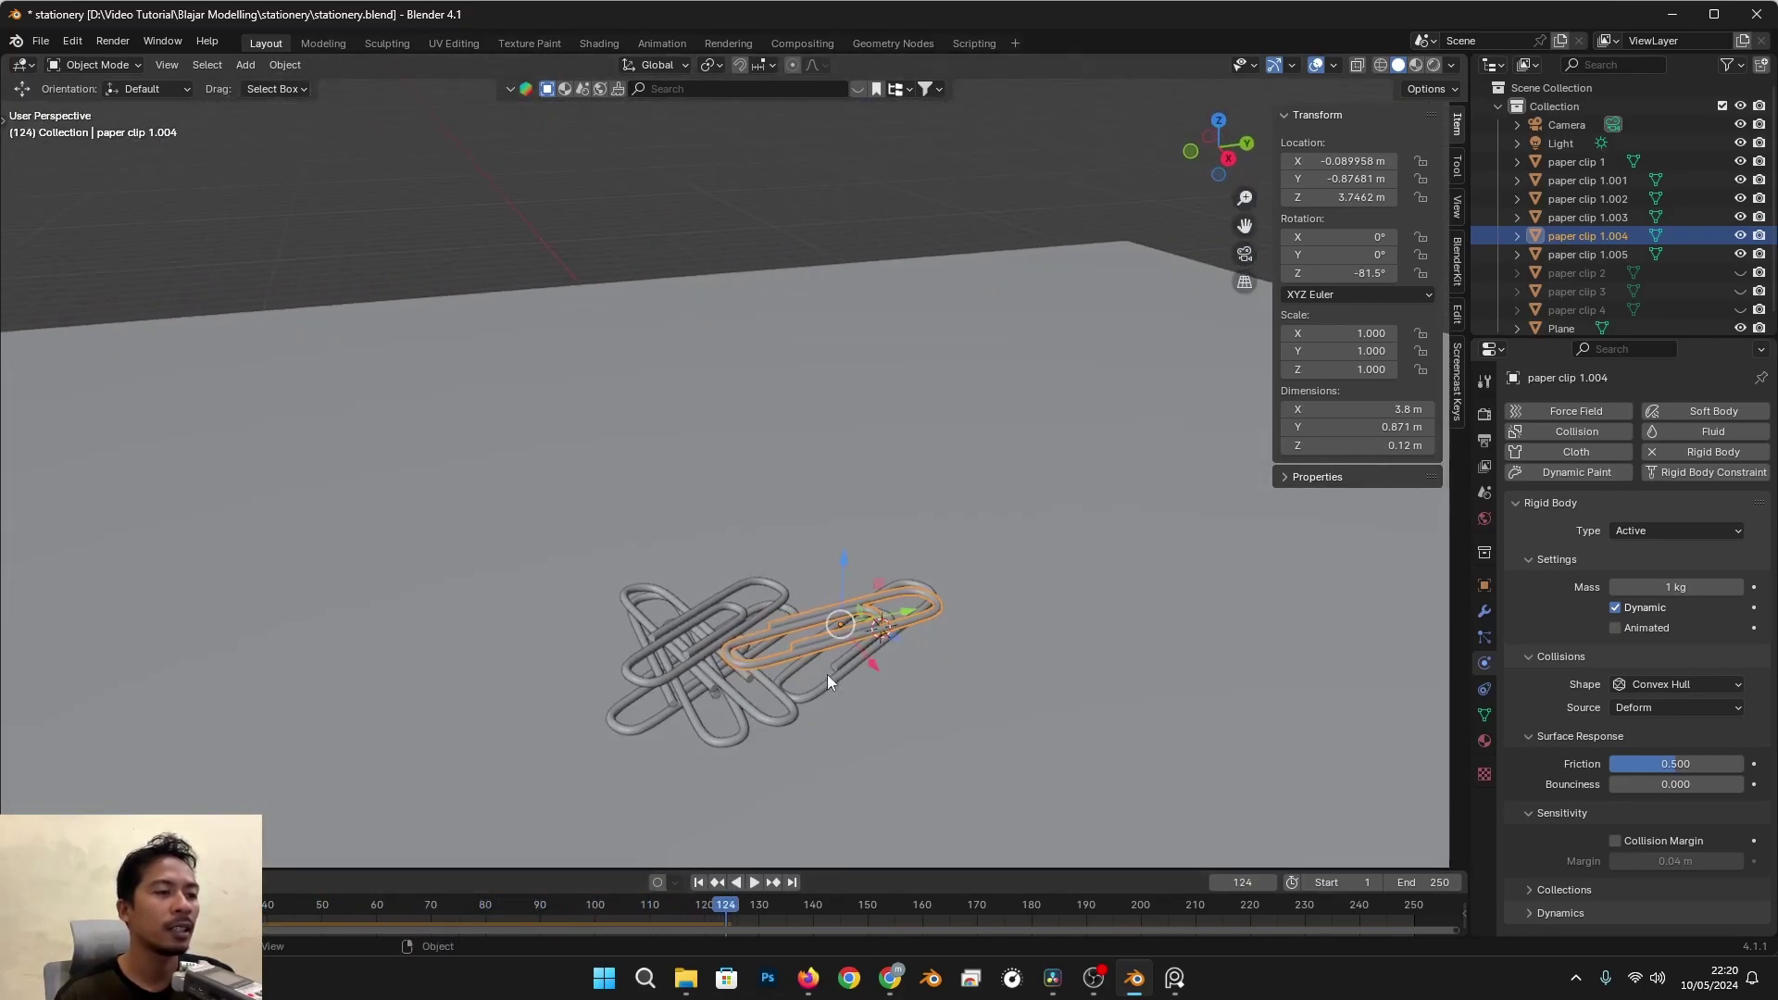
key(shift+Left)
key(space)
Step: Duplicate one of the hanging paper clips, place the copy in the stack and rotate it to a different angle
middle_drag(757, 515, 735, 474)
click(769, 475)
key(shift+d)
click(837, 587)
middle_drag(836, 587, 767, 505)
key(r)
click(931, 648)
Step: Duplicate another paper clip and lower the copy to about Z 2.29 m
click(824, 557)
key(shift+d)
click(797, 667)
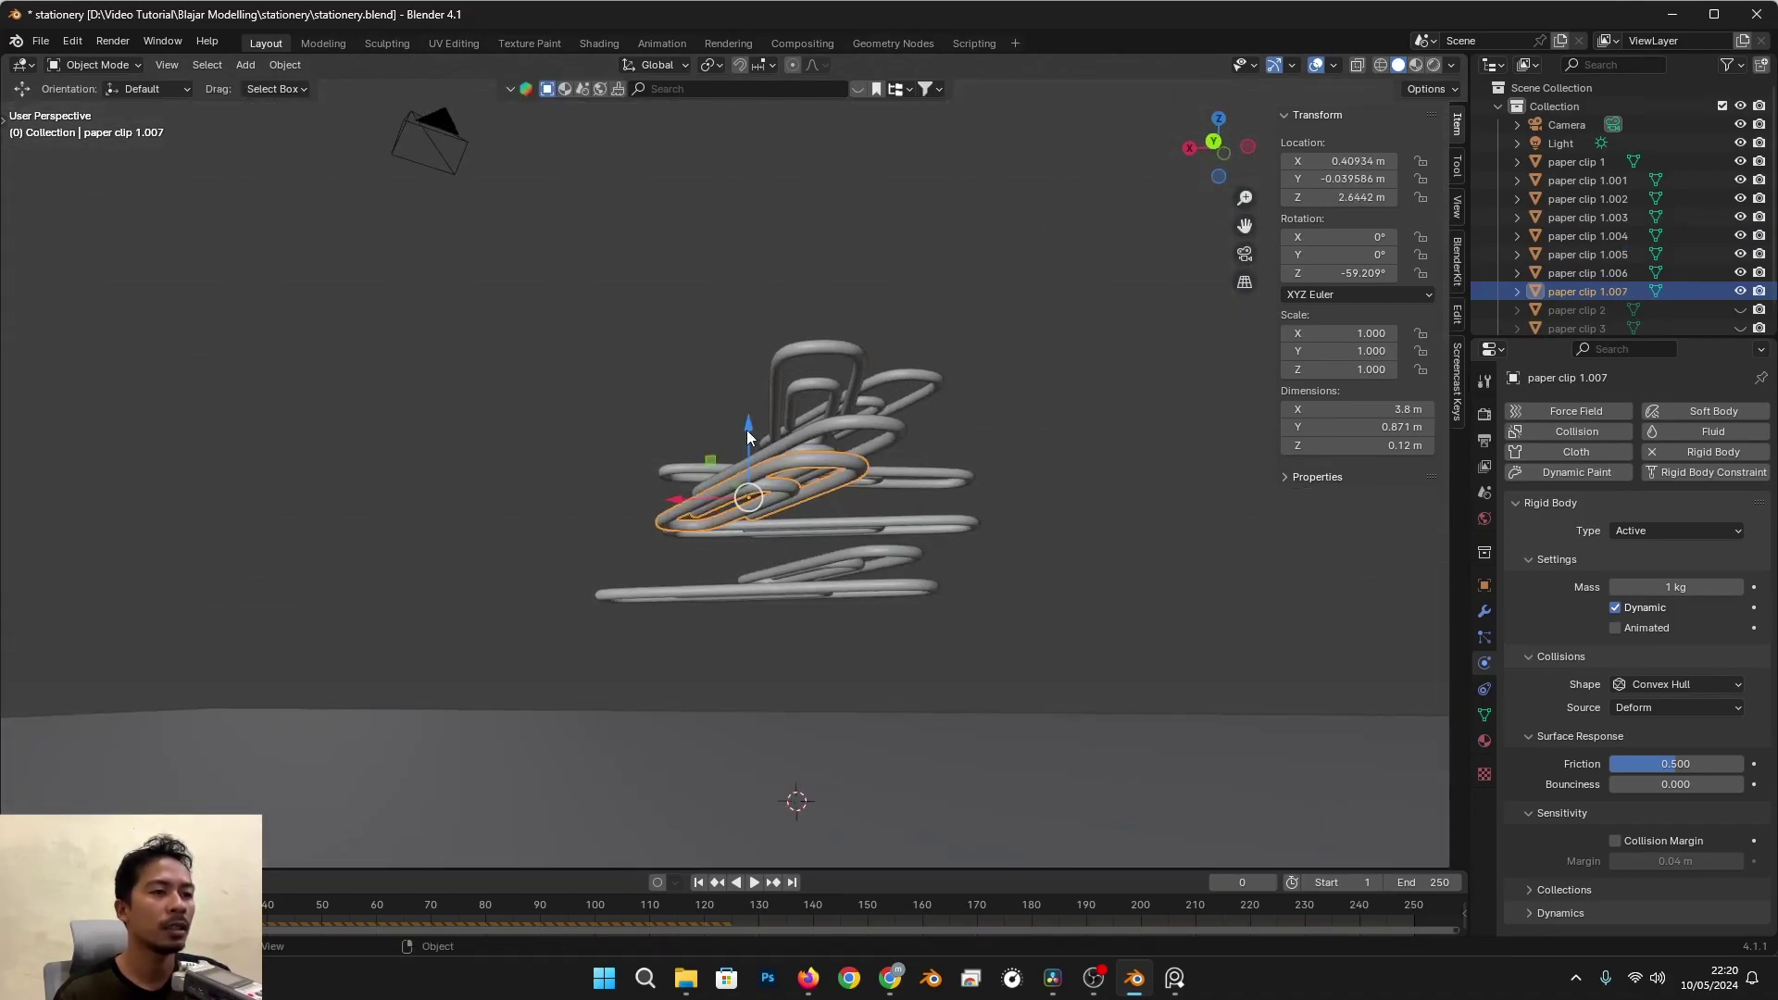
drag(750, 437, 749, 491)
middle_drag(749, 491, 748, 592)
Step: Rotate the newest paper clip copy about the Z axis to about 25.3°
key(r)
key(z)
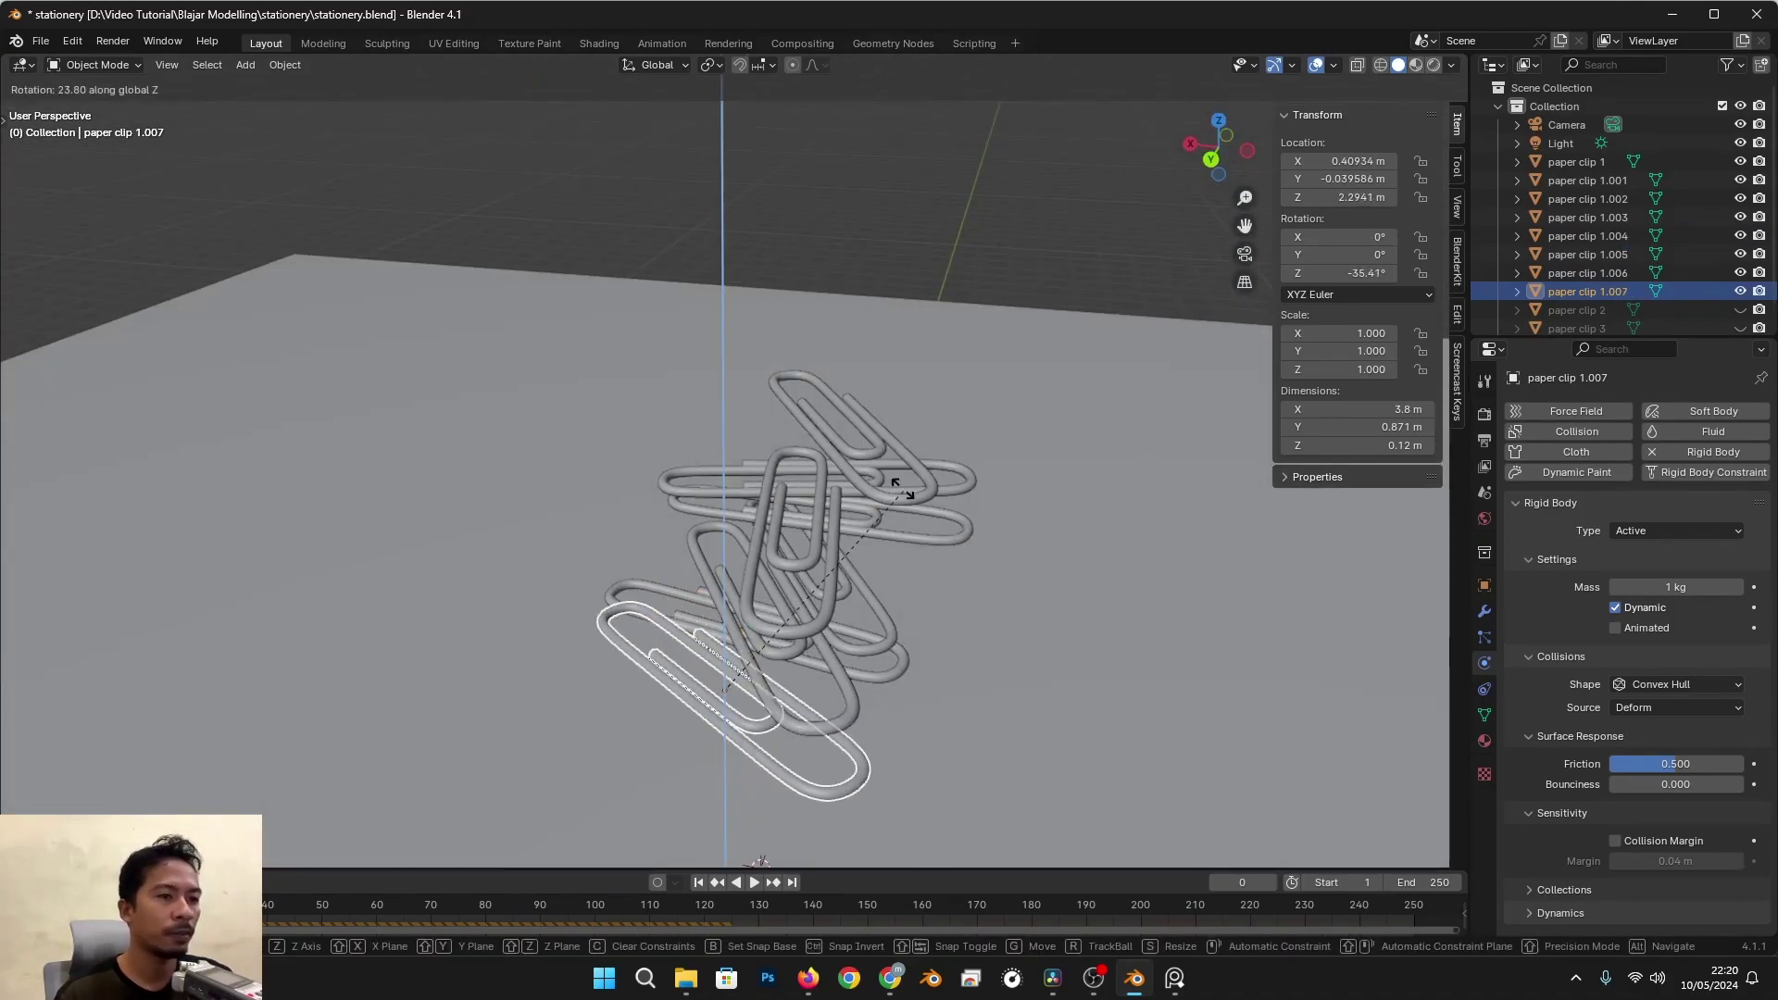
click(687, 594)
middle_drag(687, 594, 912, 461)
key(r)
key(z)
click(1048, 587)
Step: Move the newest paper clip copy to about Z 2.69 m and Y -0.68 m
key(g)
key(z)
click(948, 478)
key(g)
key(y)
click(925, 463)
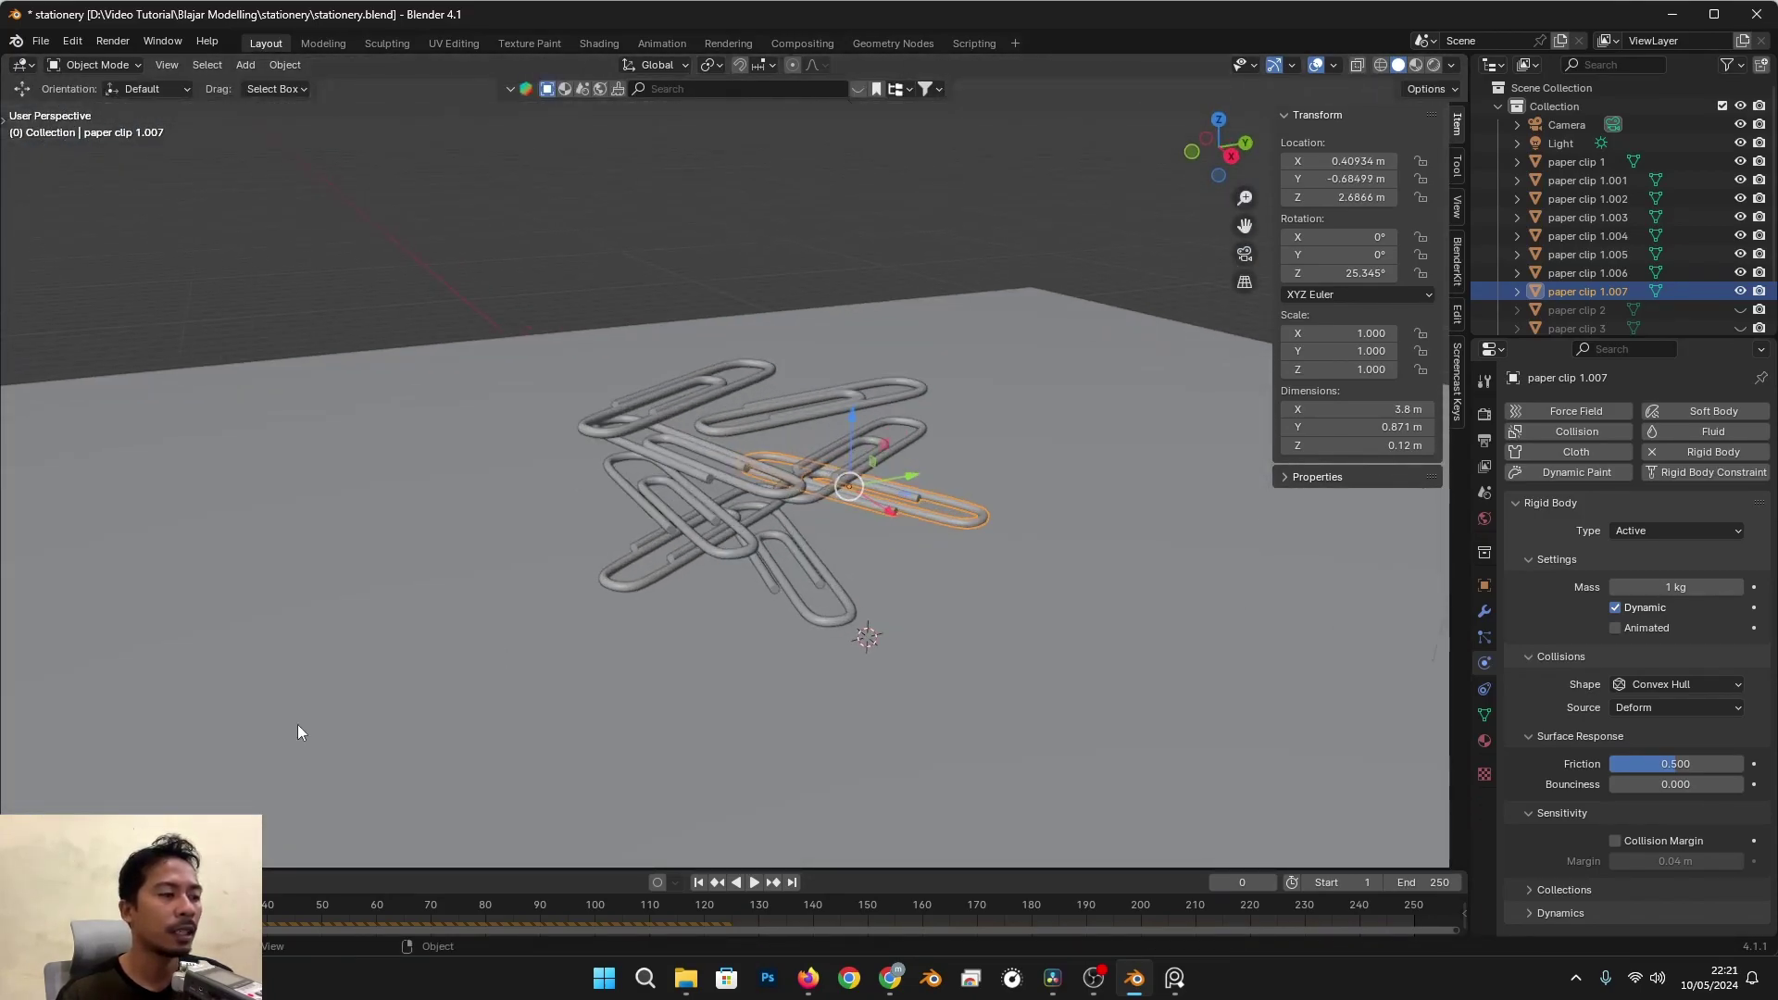
Step: Play the simulation with all eight paper clips, stop it after they settle and examine the pile up close
middle_drag(741, 546, 736, 520)
key(space)
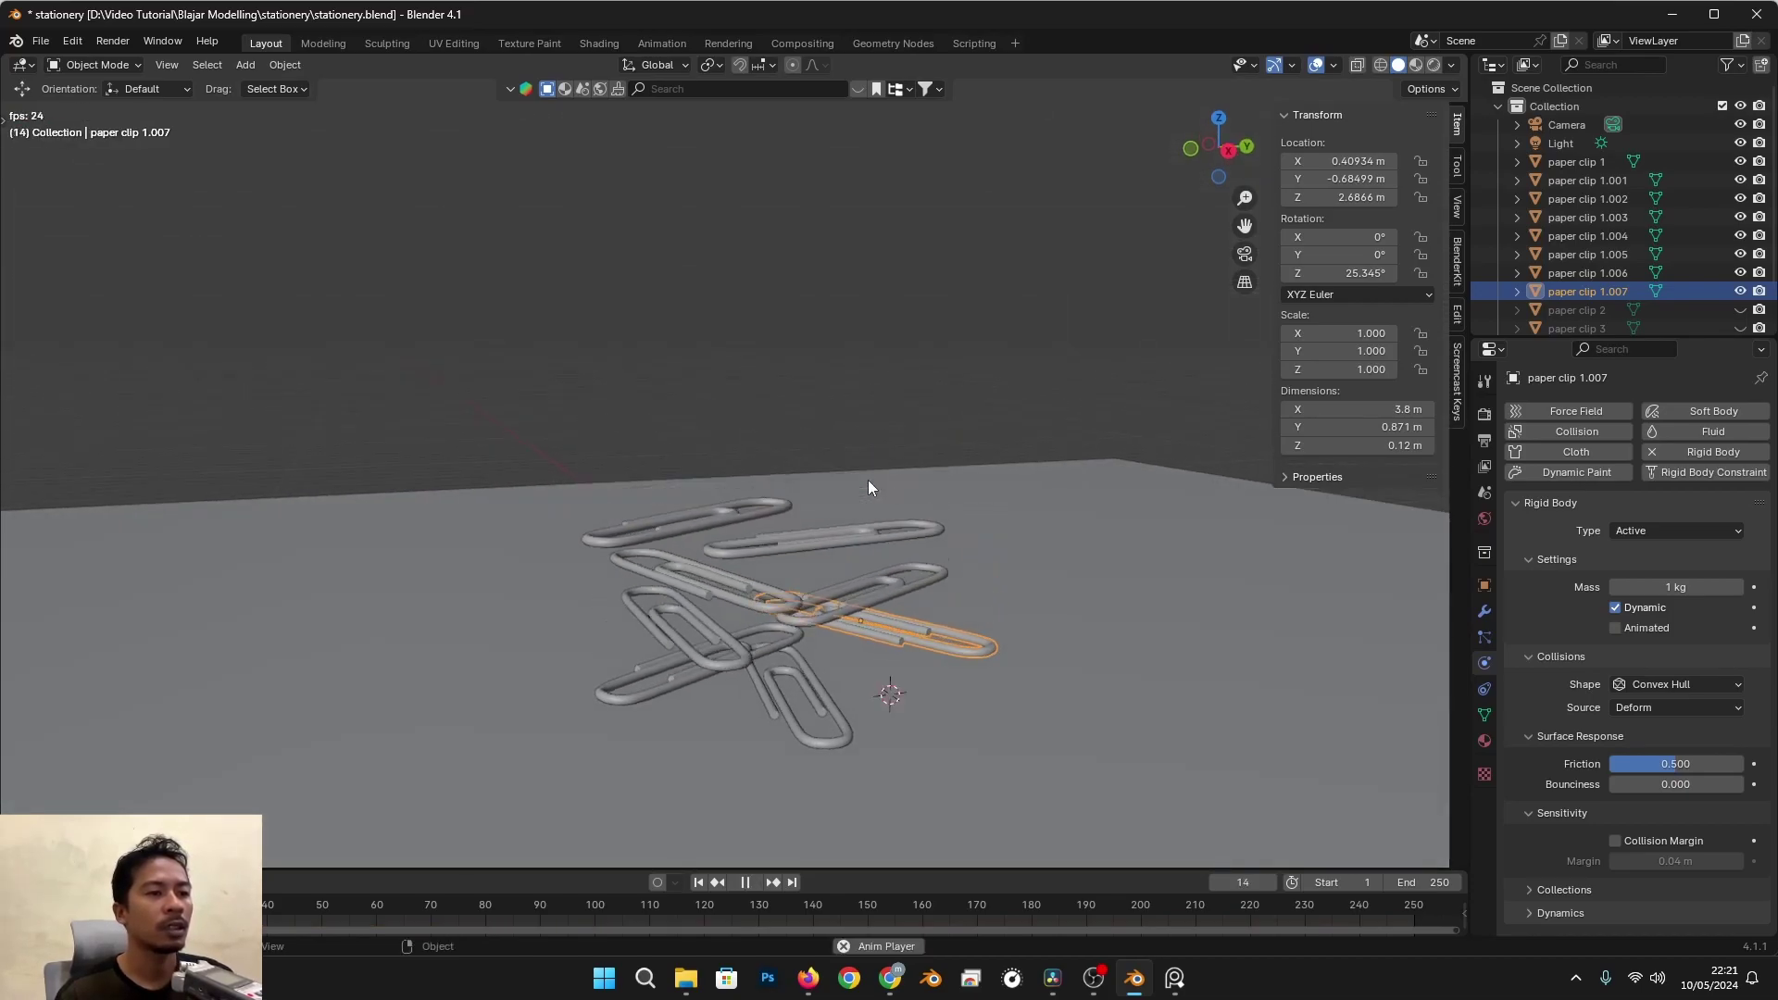
middle_drag(869, 503, 655, 552)
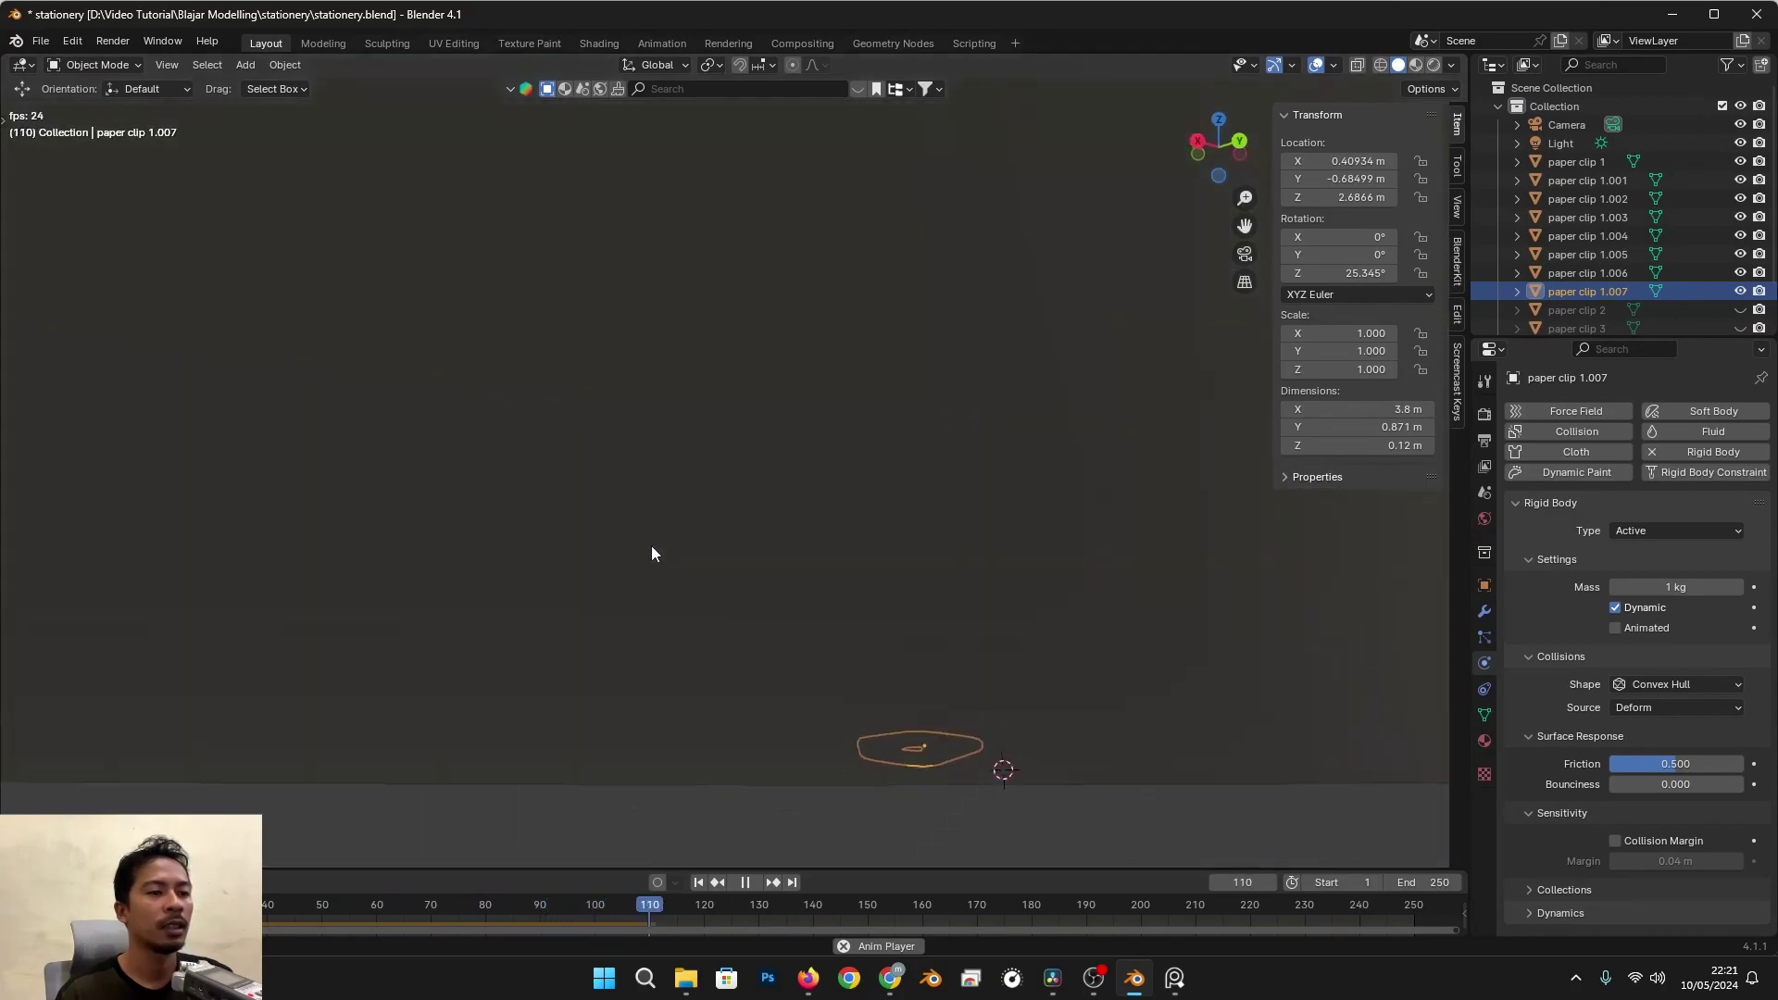
middle_drag(794, 588, 833, 661)
key(space)
middle_drag(774, 726, 941, 631)
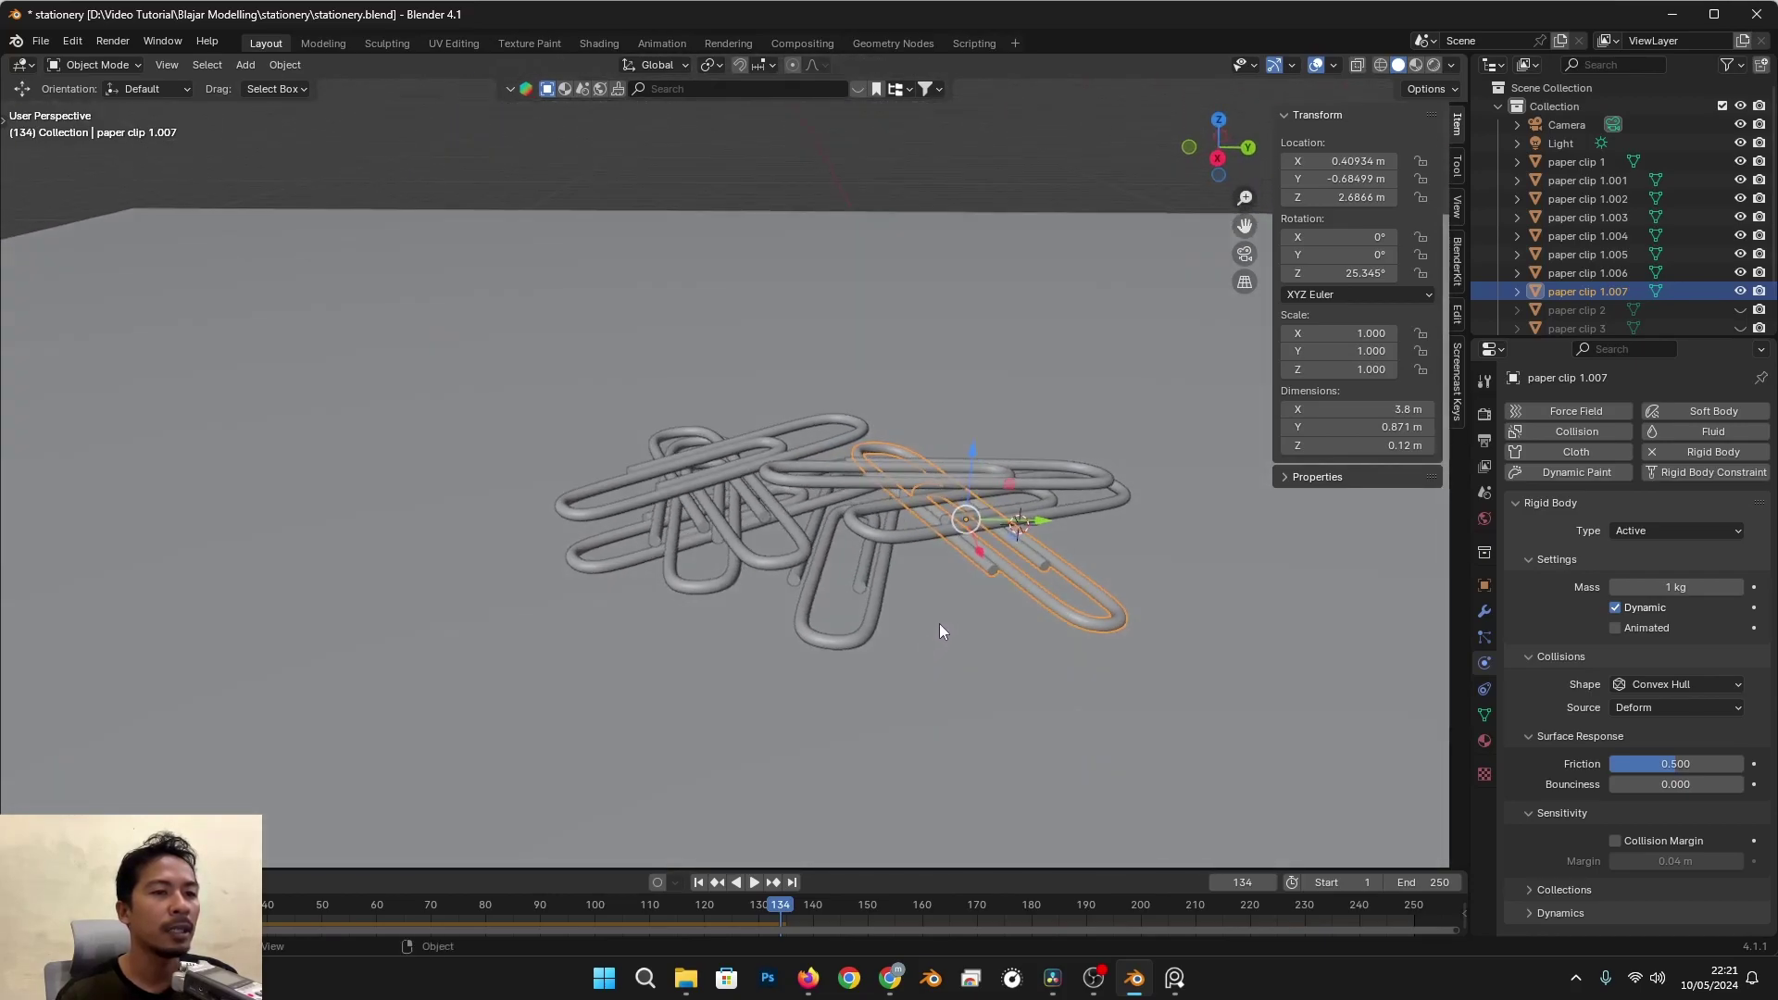
scroll(835, 569, up, 3)
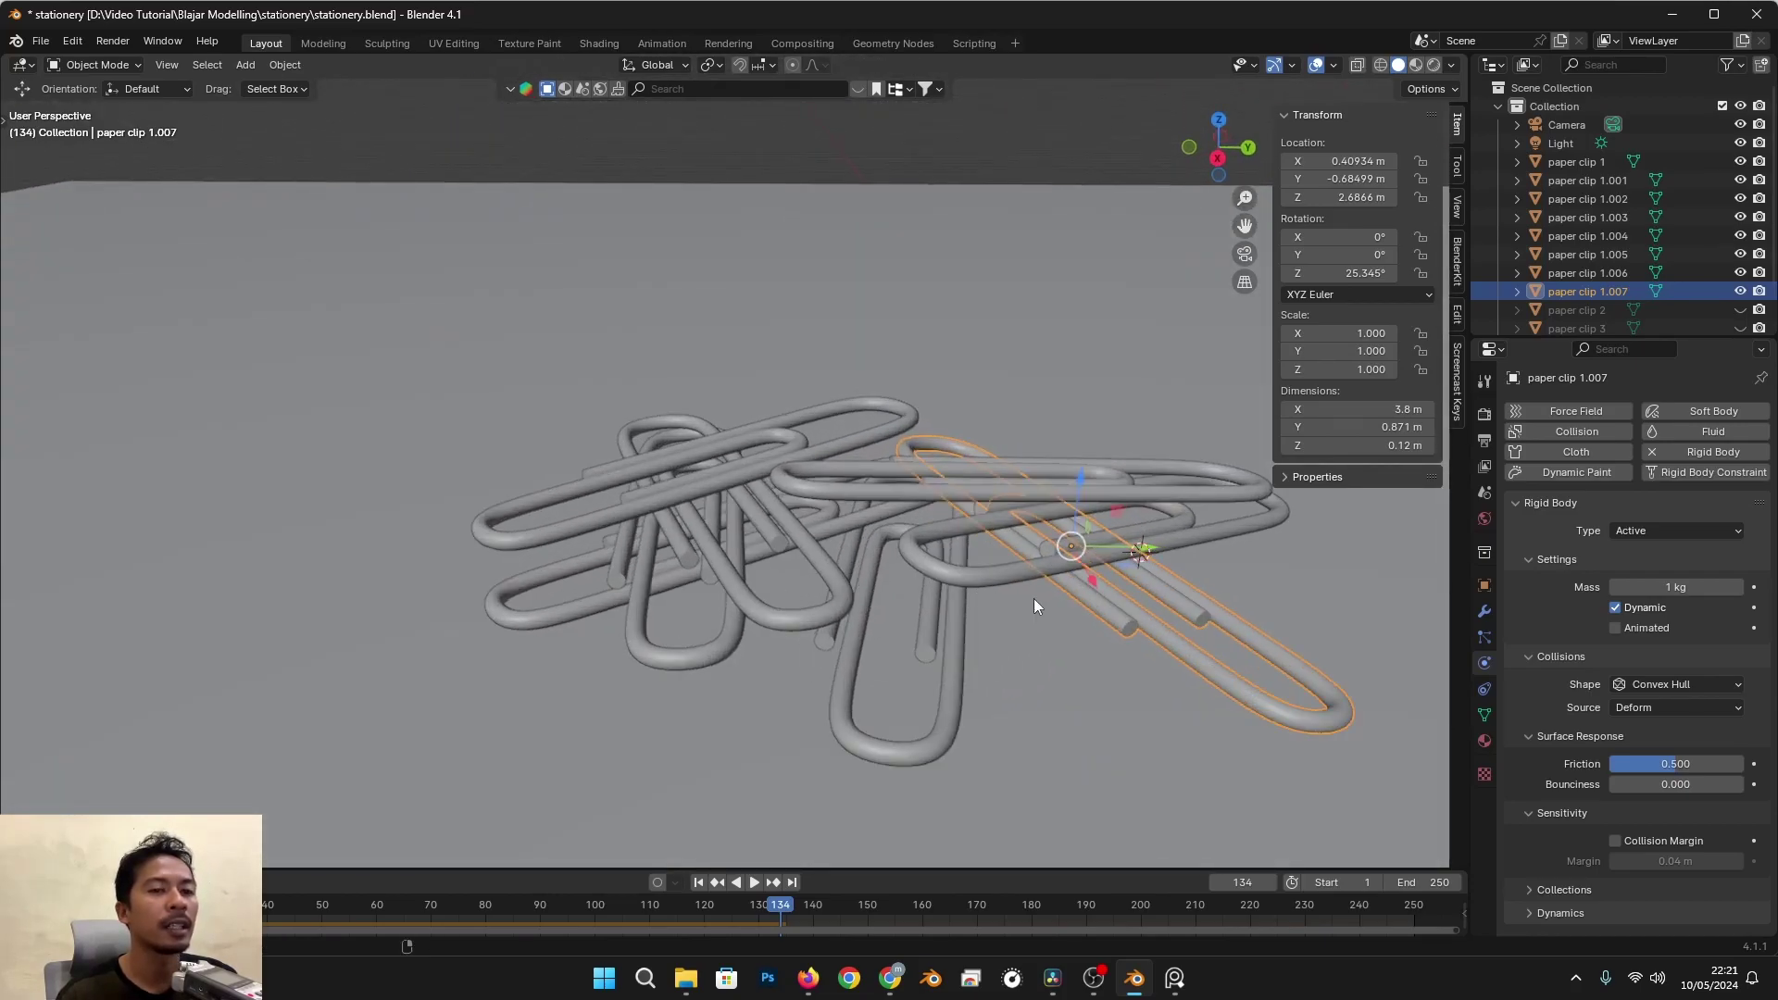
shift+middle_drag(1033, 597, 898, 599)
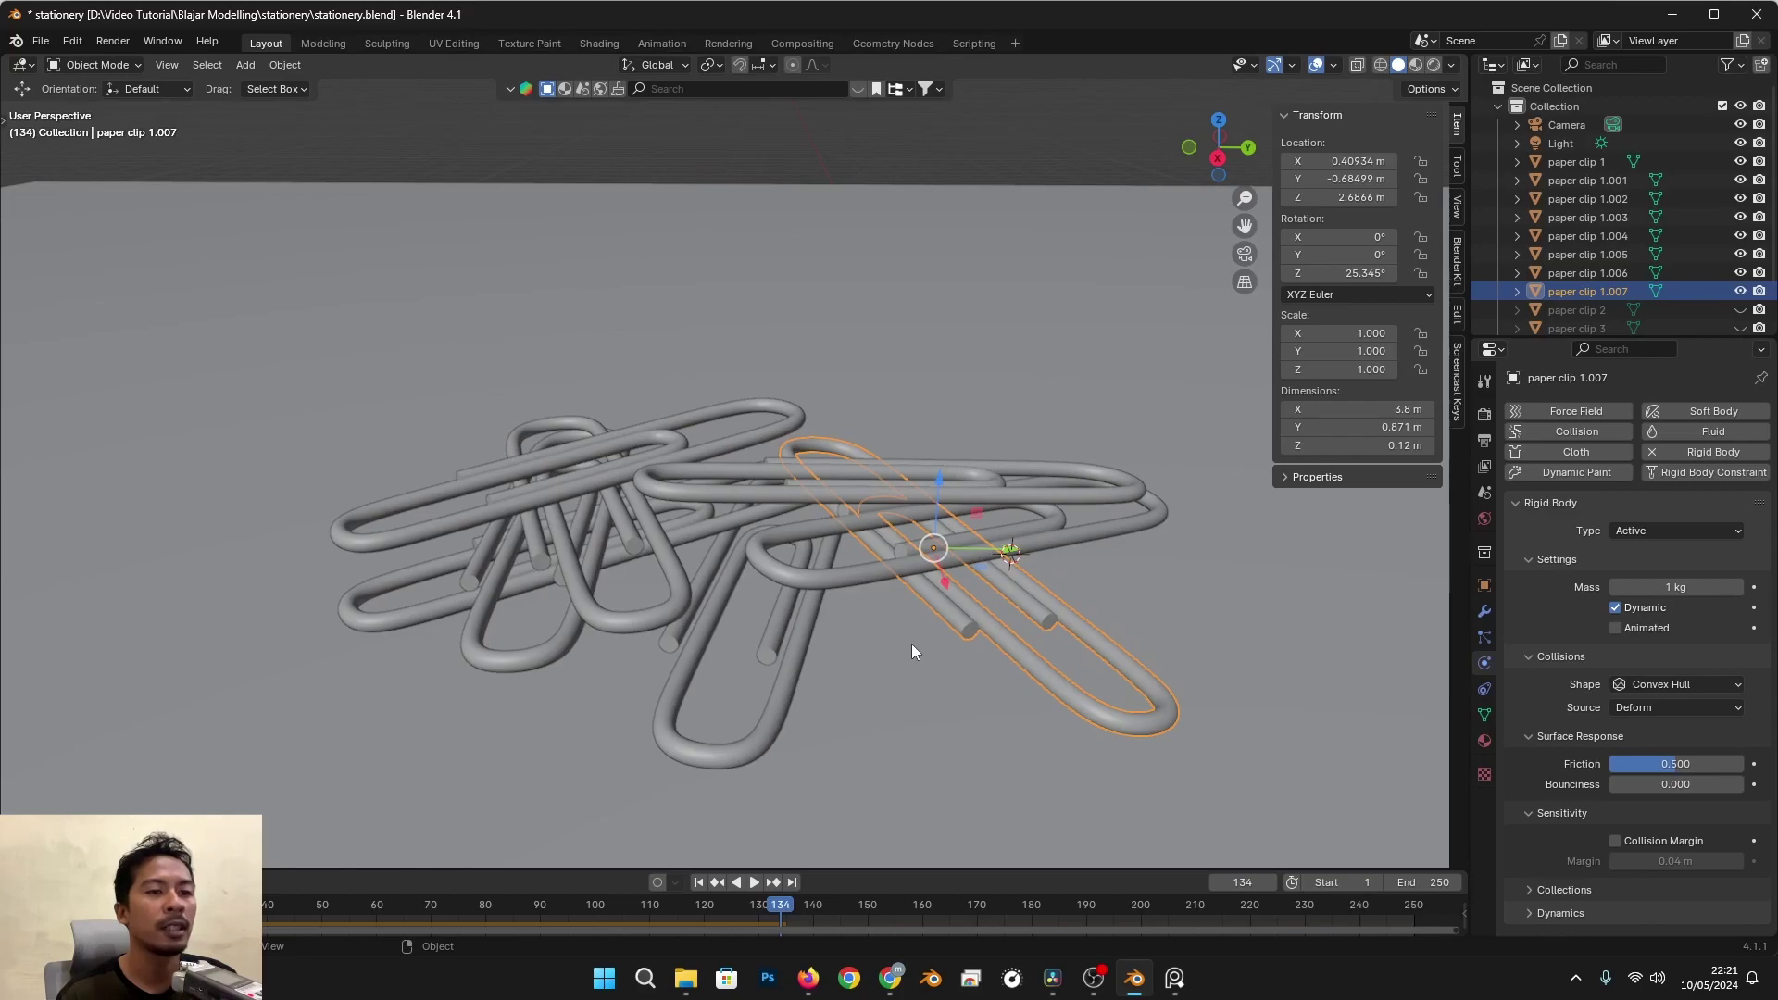
middle_drag(824, 669, 791, 537)
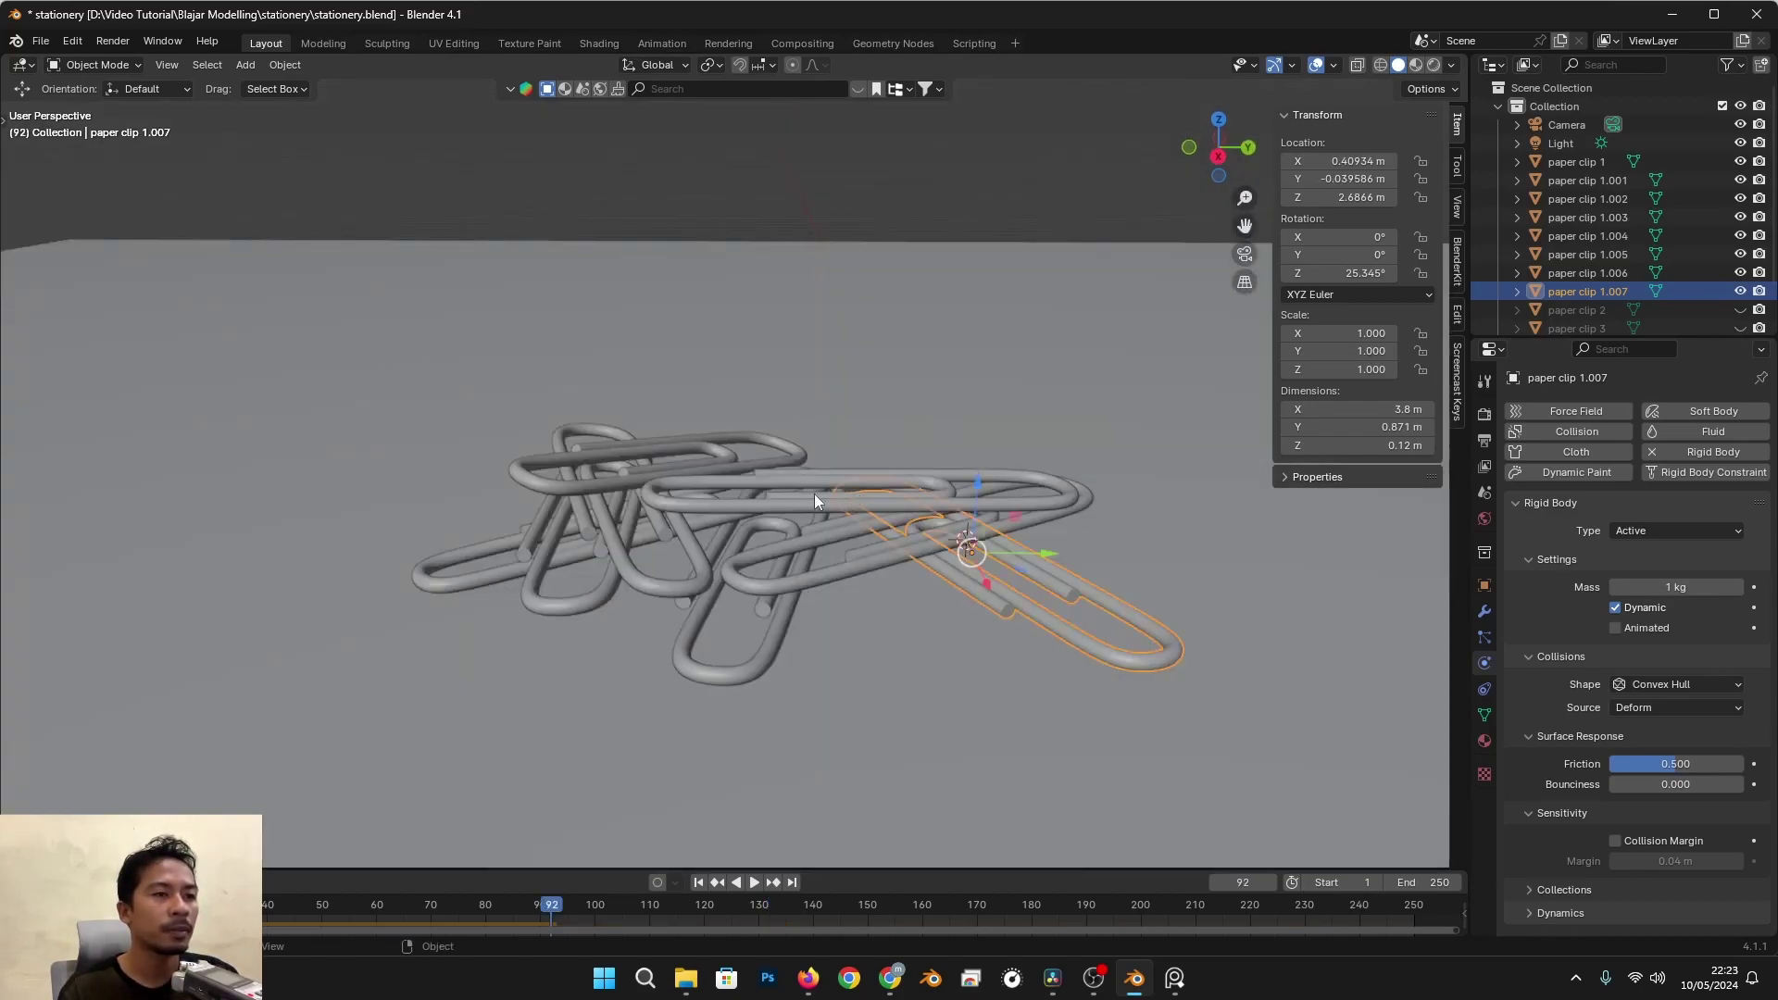
Step: Select all eight paper clips in the settled pile at frame 92 and apply their rigid body transformation
click(824, 496)
middle_drag(881, 522, 887, 548)
shift+click(888, 551)
shift+click(948, 588)
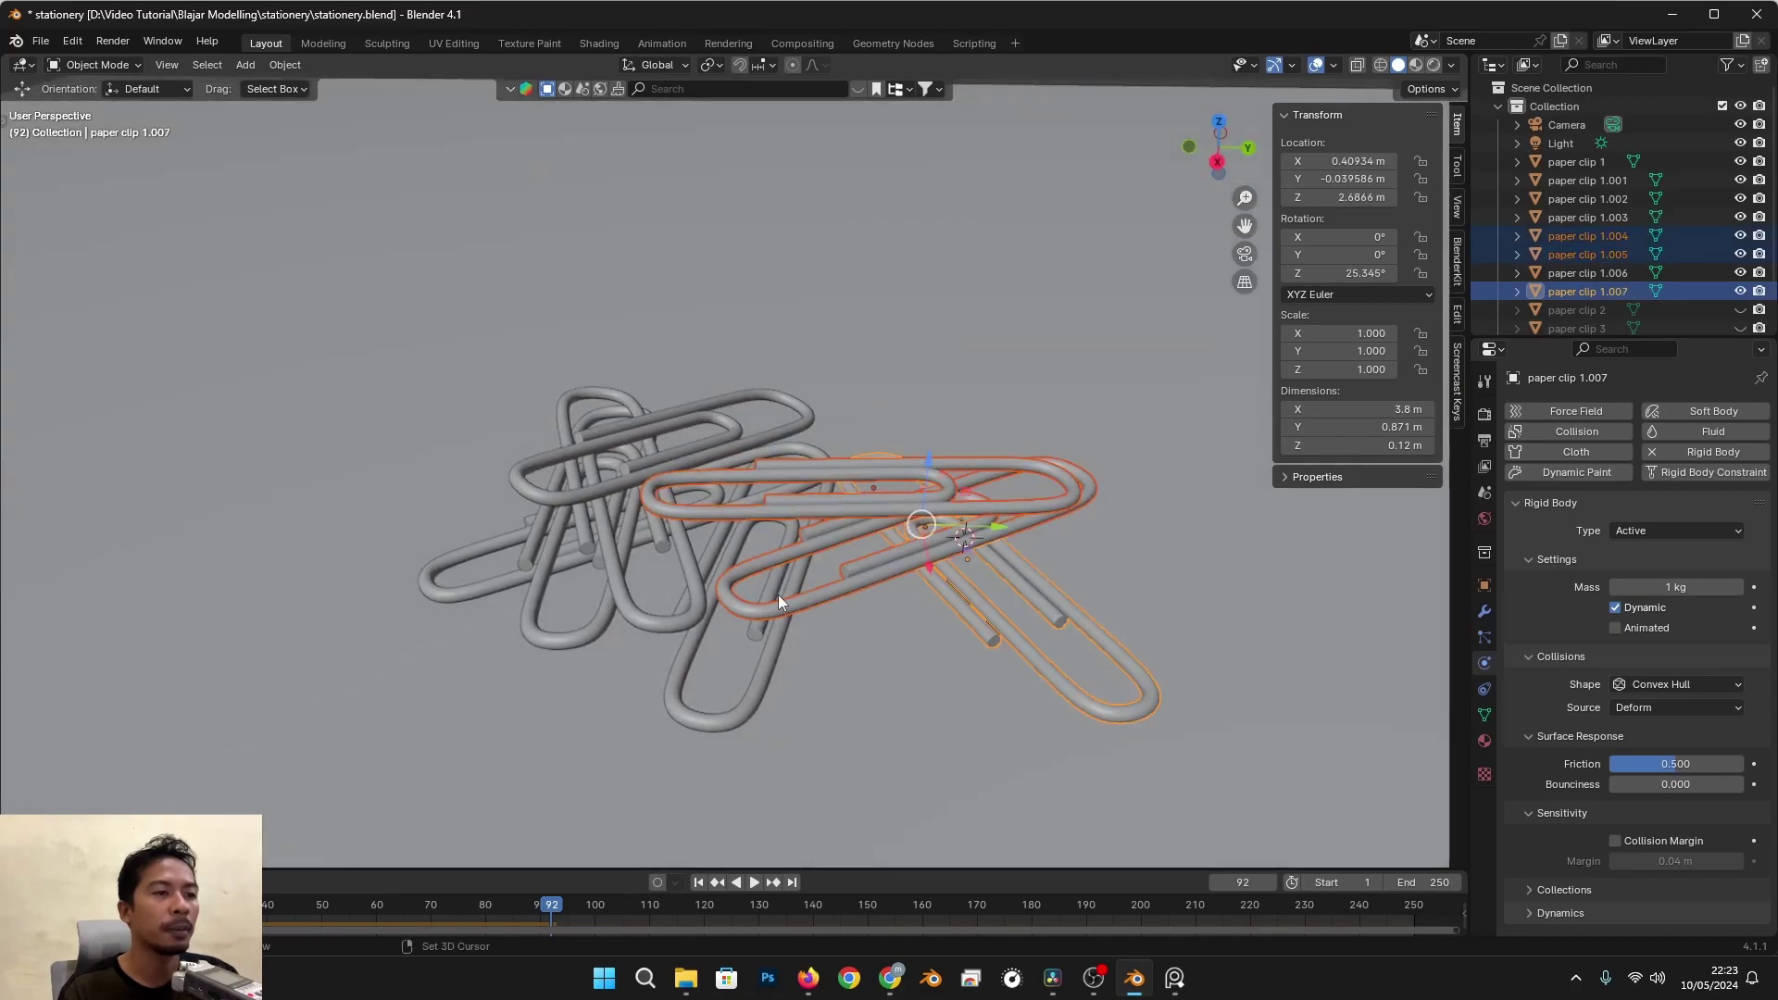
shift+click(730, 566)
shift+click(681, 548)
shift+click(633, 520)
shift+click(637, 515)
shift+click(609, 511)
shift+click(540, 510)
shift+click(528, 492)
middle_drag(528, 492, 606, 448)
shift+click(554, 548)
shift+click(506, 486)
middle_drag(506, 486, 250, 220)
shift+click(672, 479)
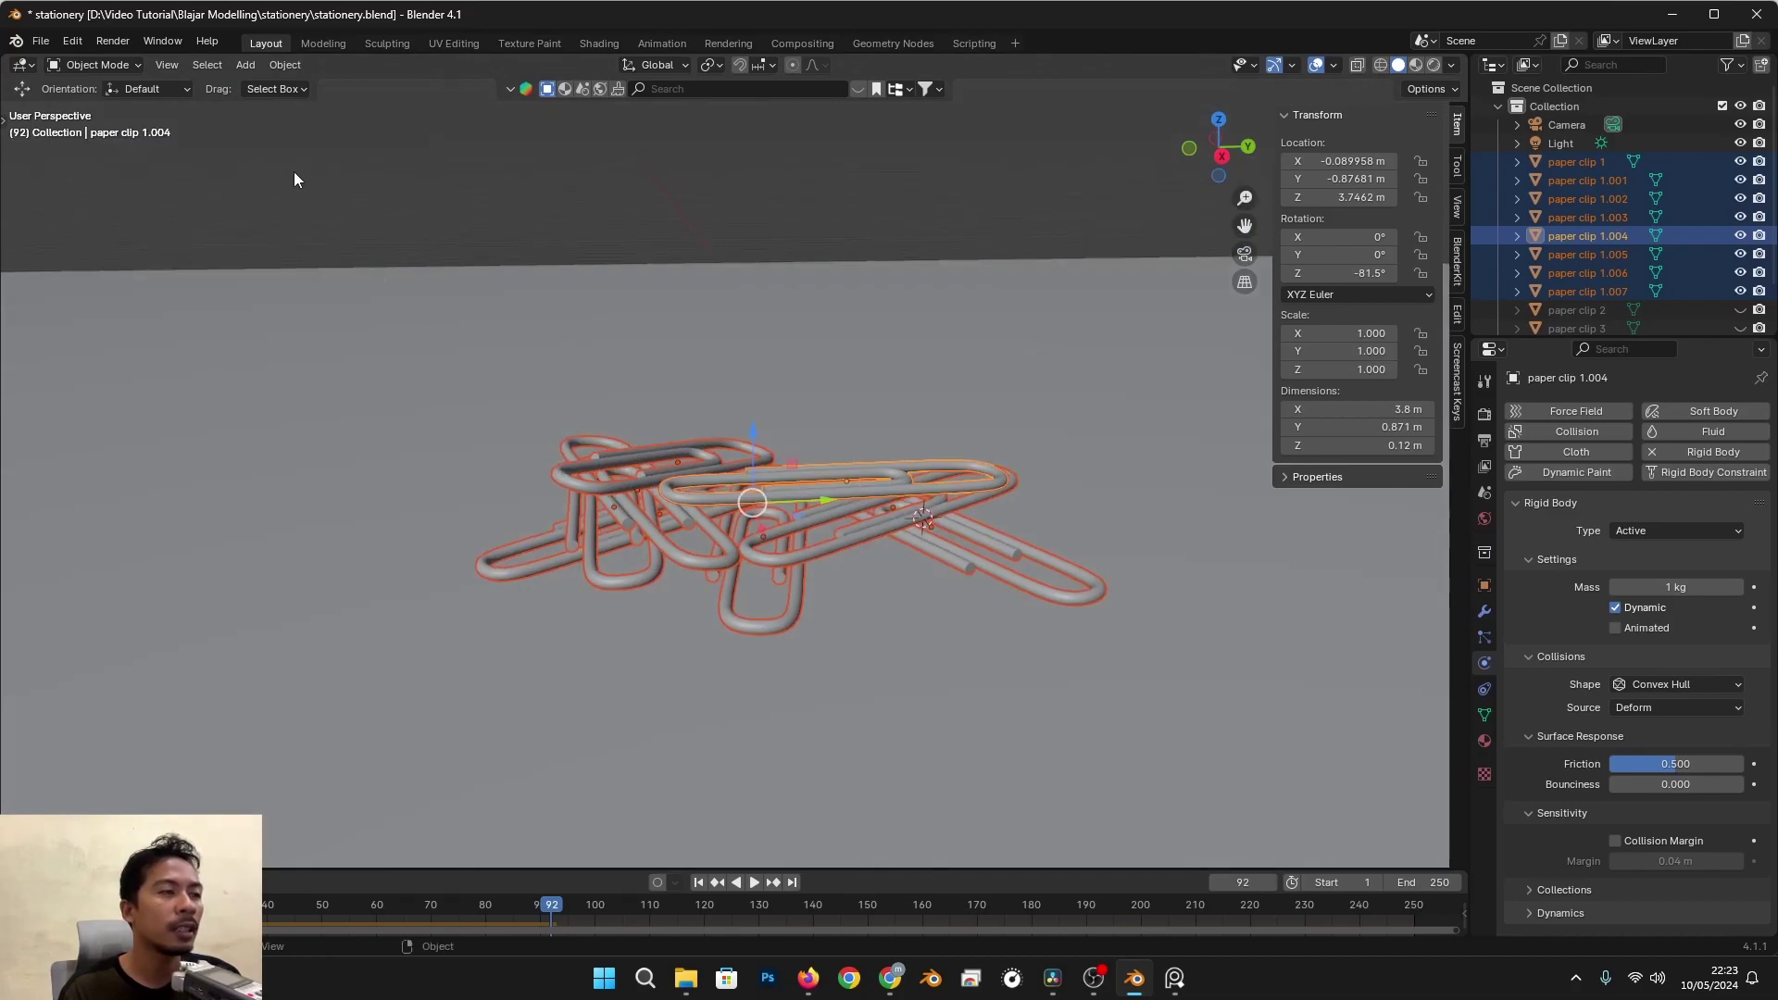
click(285, 65)
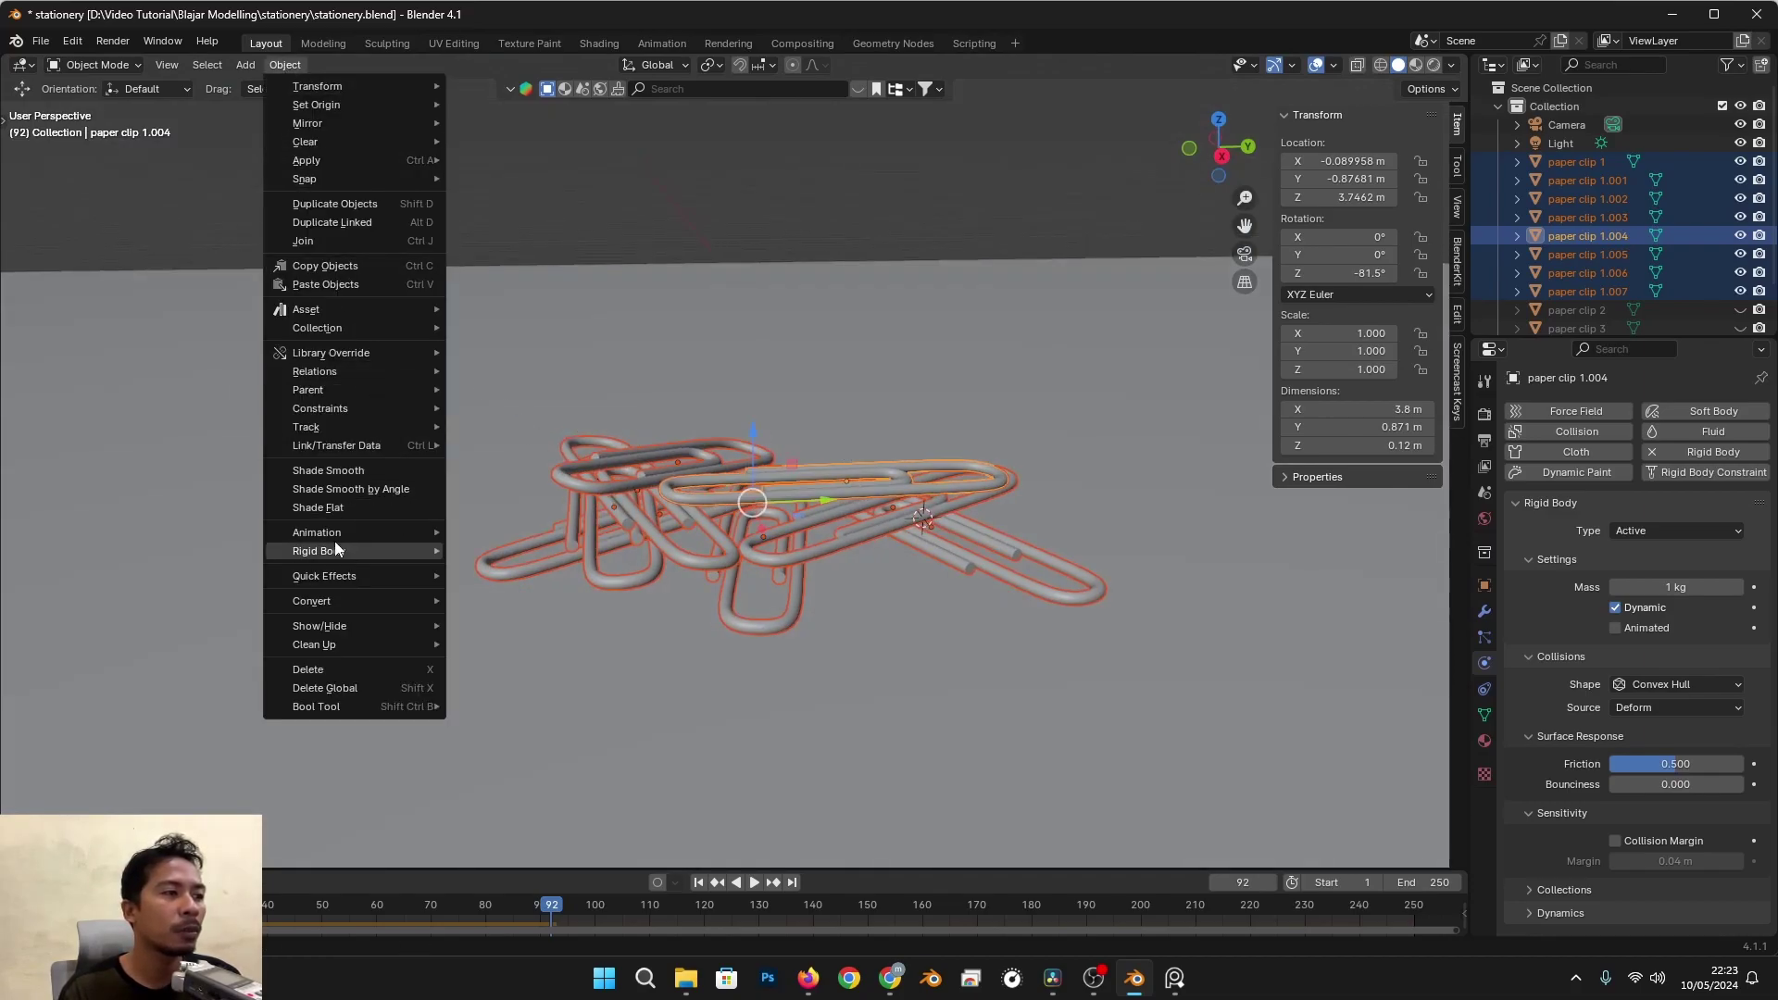
mouse_move(329, 554)
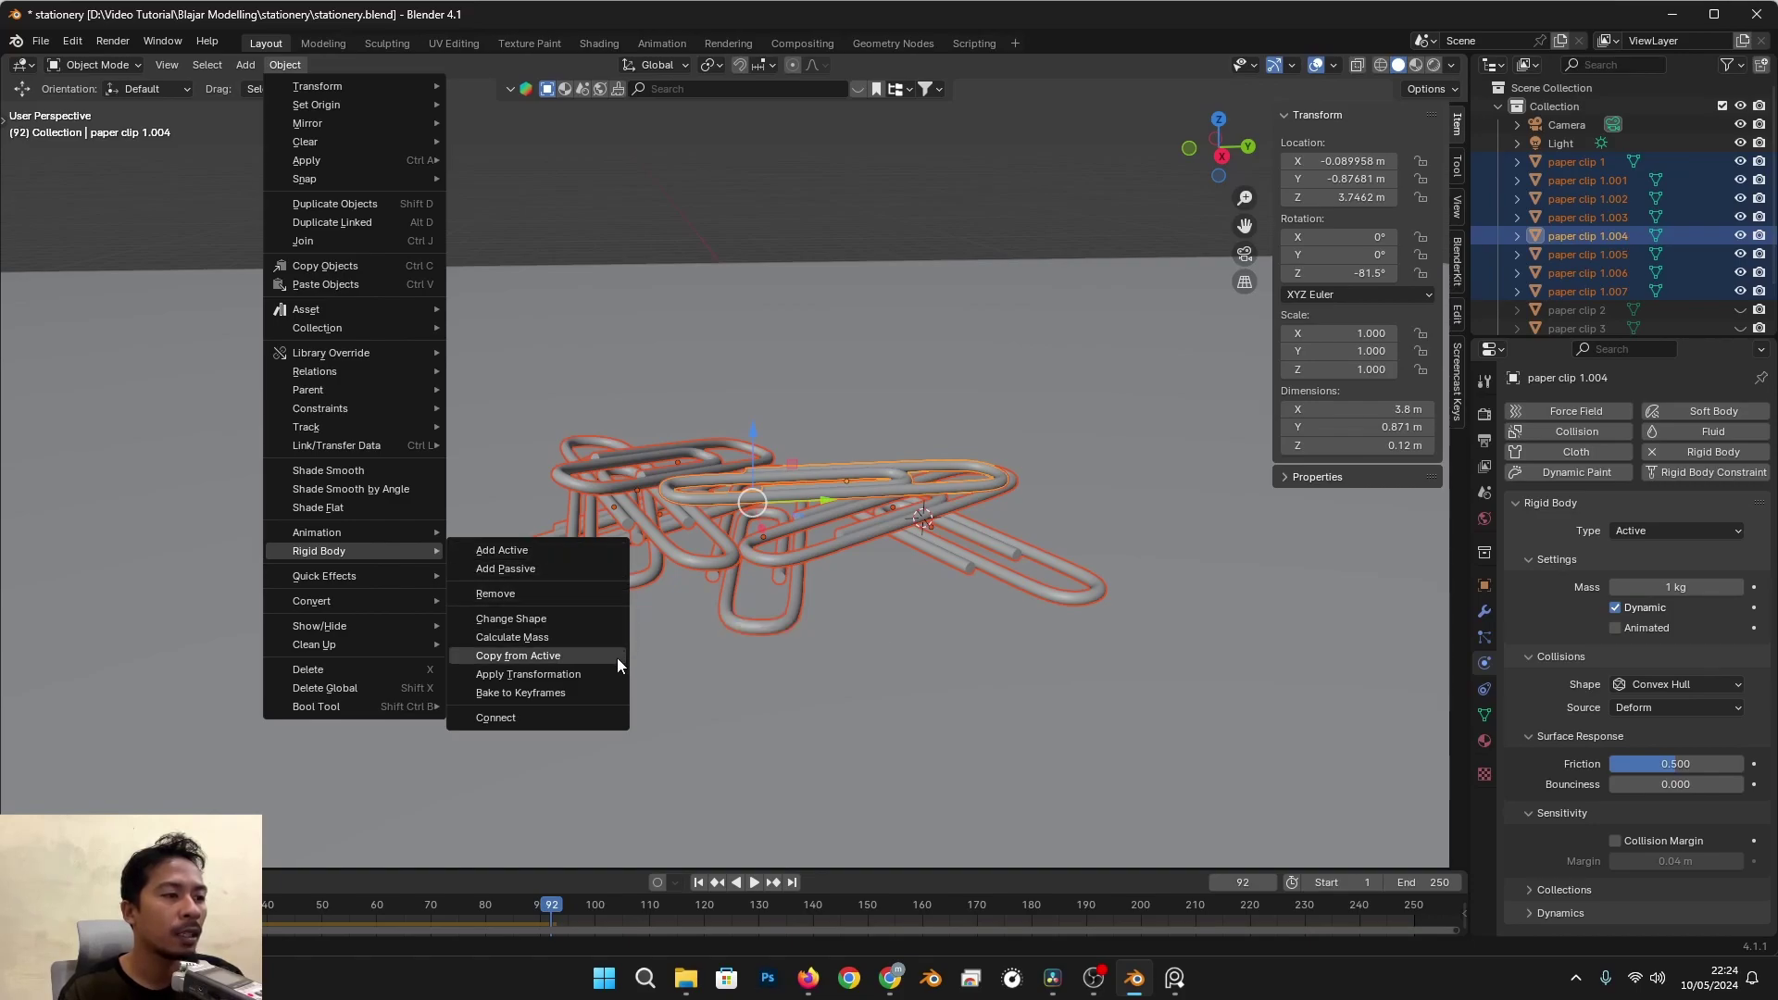
click(526, 674)
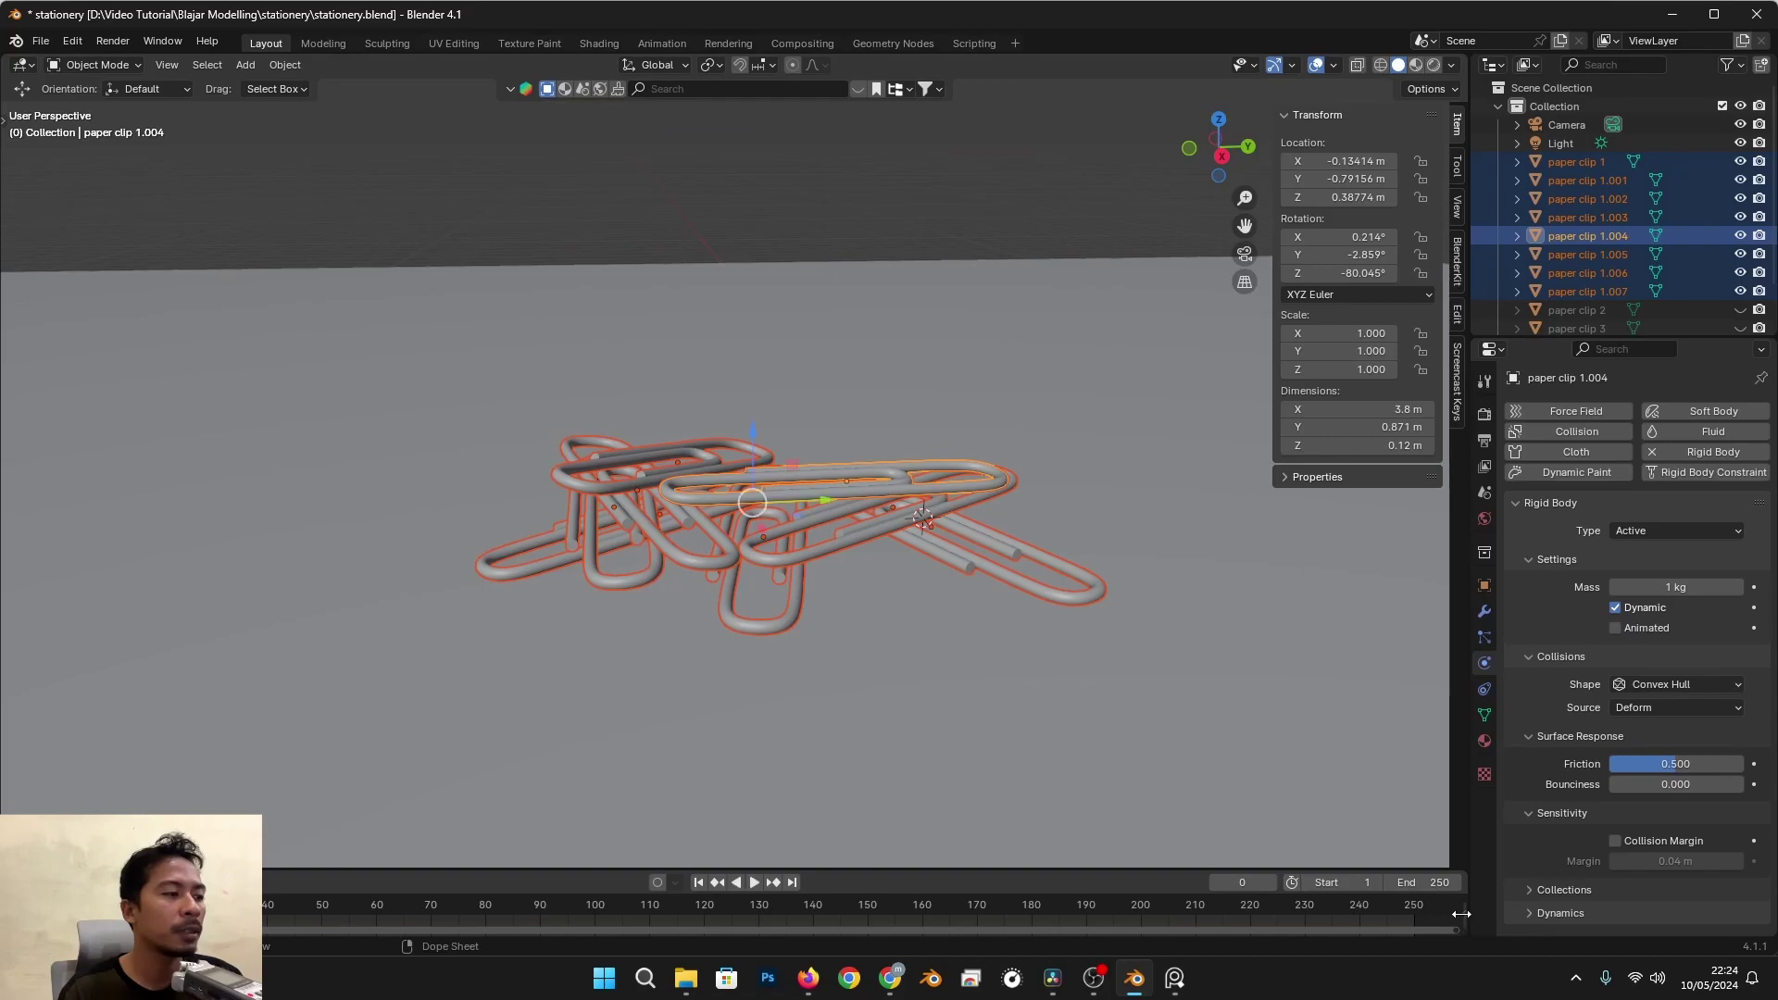
Step: Join the selected paper clips into a single object and switch the viewport to Rendered shading
scroll(707, 563, down, 7)
middle_drag(727, 500, 635, 492)
scroll(814, 500, up, 5)
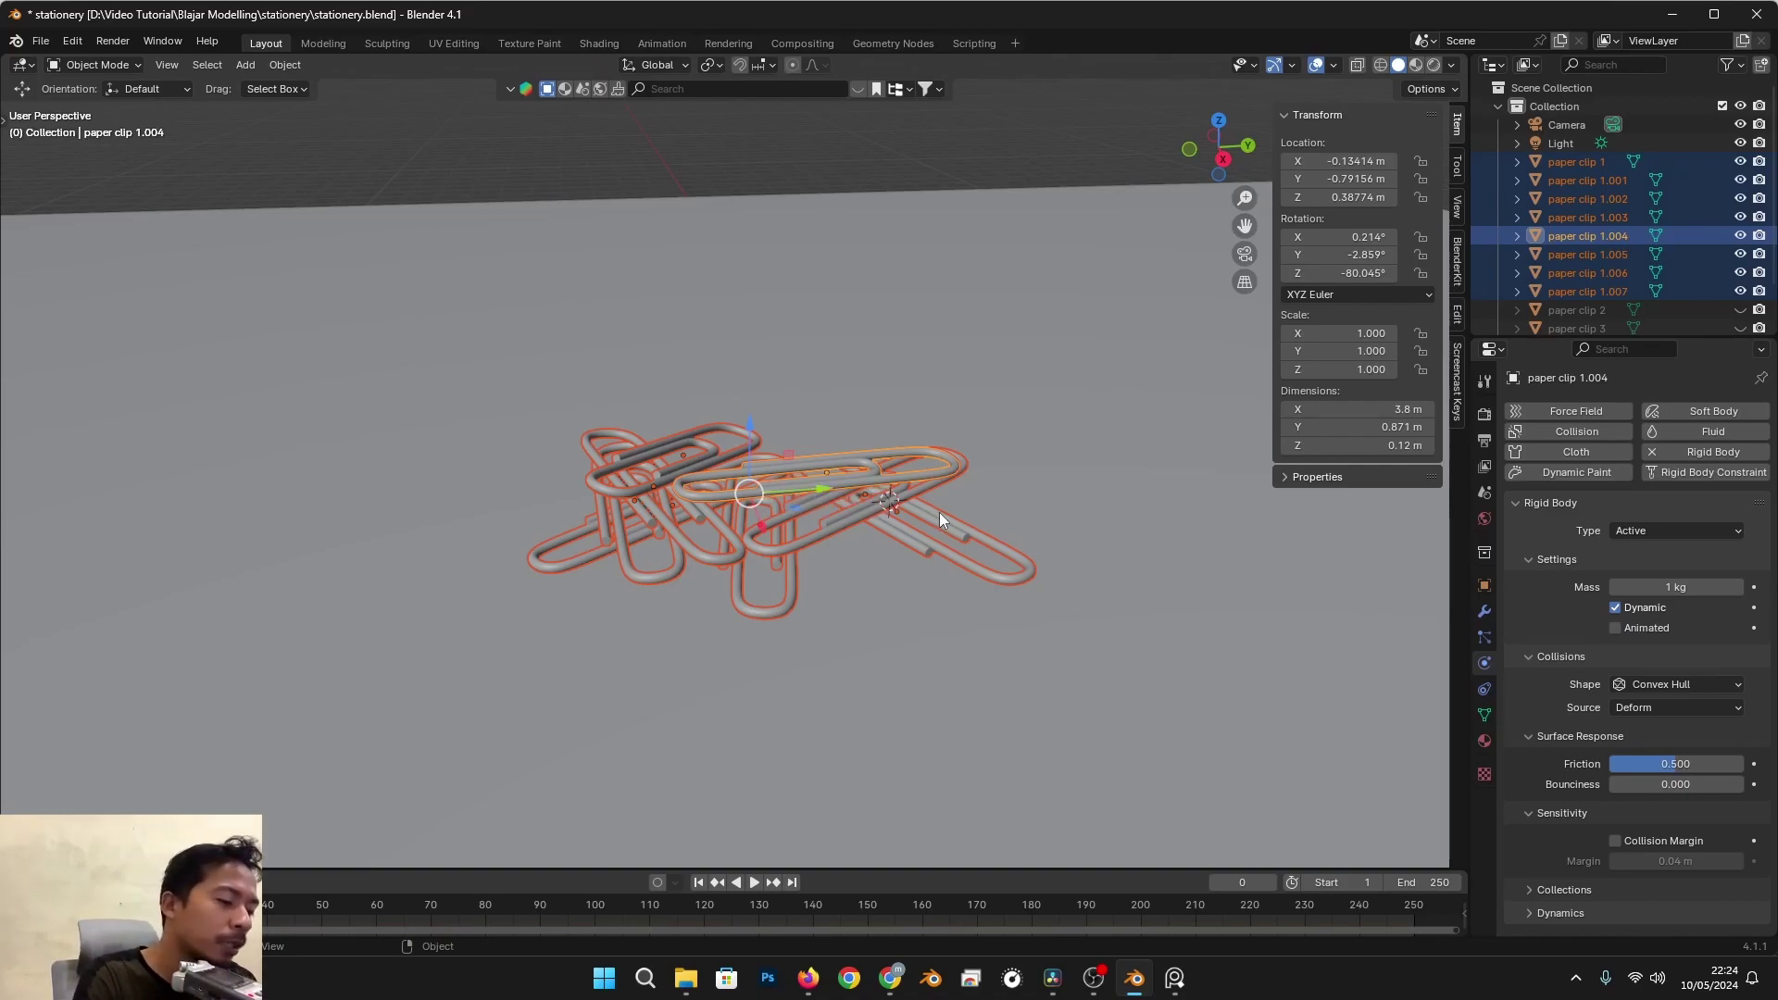
key(ctrl+j)
mouse_move(846, 615)
middle_down()
mouse_move(758, 570)
mouse_move(803, 414)
mouse_move(825, 497)
mouse_move(797, 445)
mouse_move(763, 525)
mouse_move(696, 507)
middle_up()
click(1433, 64)
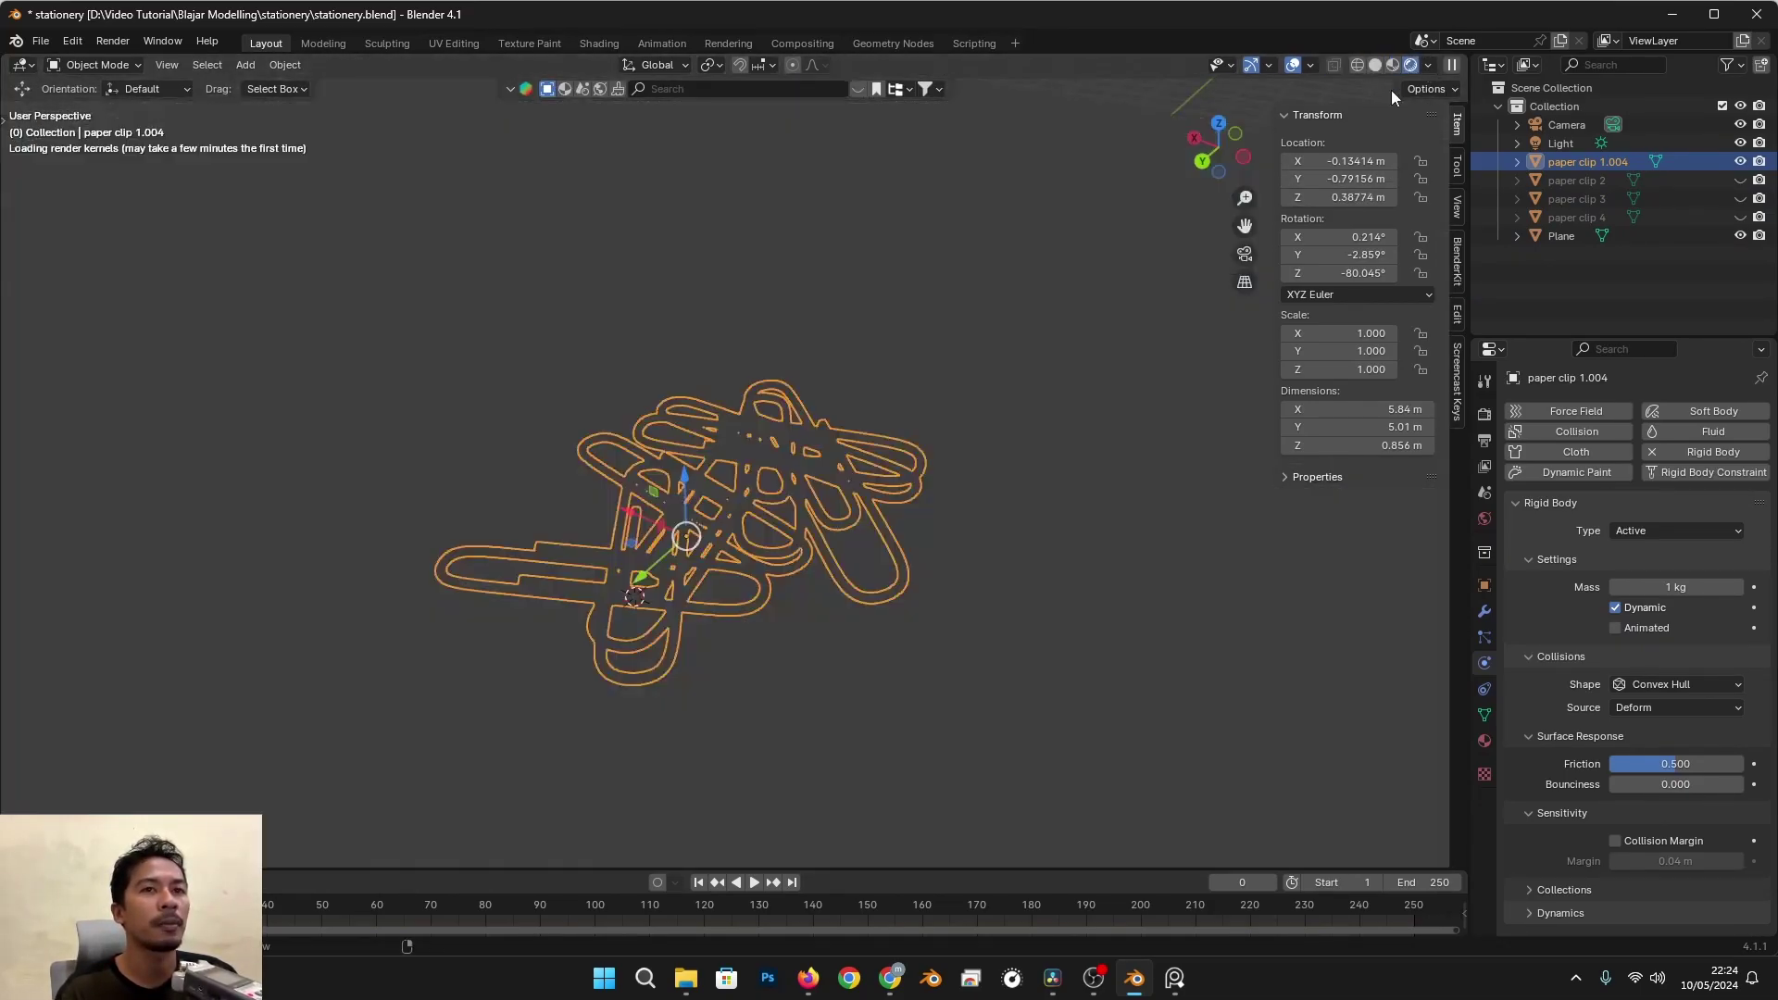
click(1024, 480)
middle_drag(1024, 480, 714, 553)
click(886, 507)
key(g)
key(x)
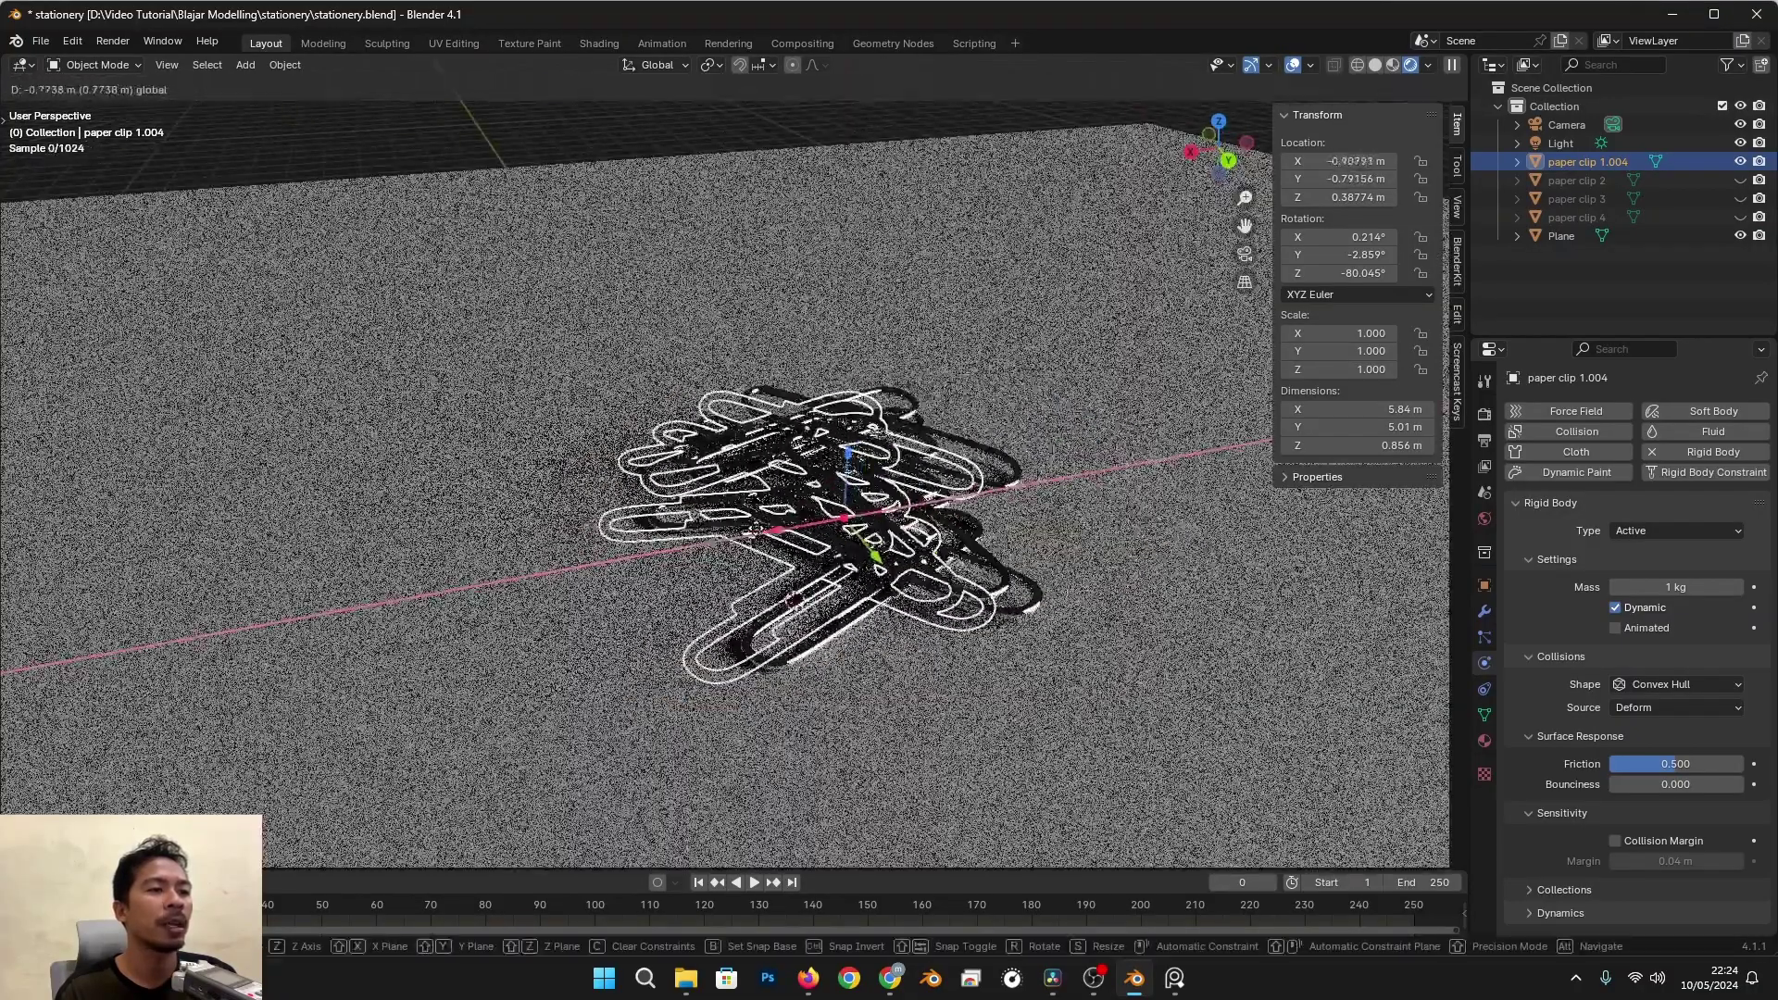
key(Escape)
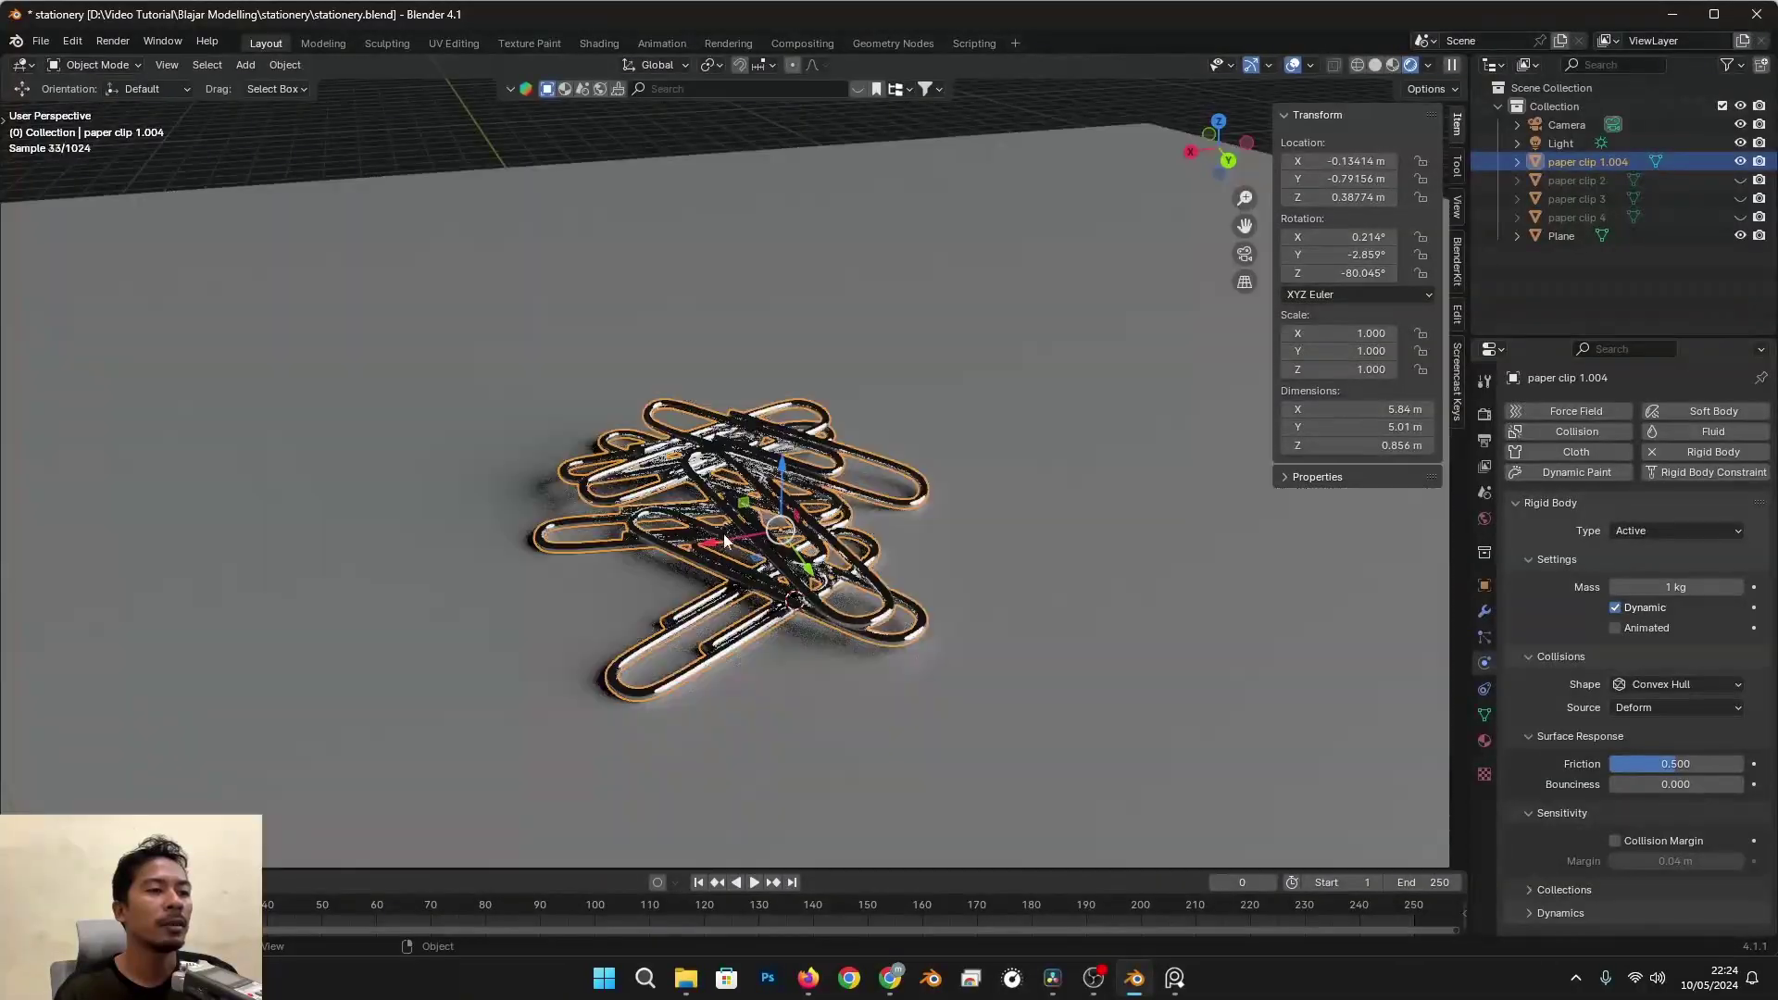
Step: Move the joined paper clip pile along X to about -1.21 m
key(g)
key(x)
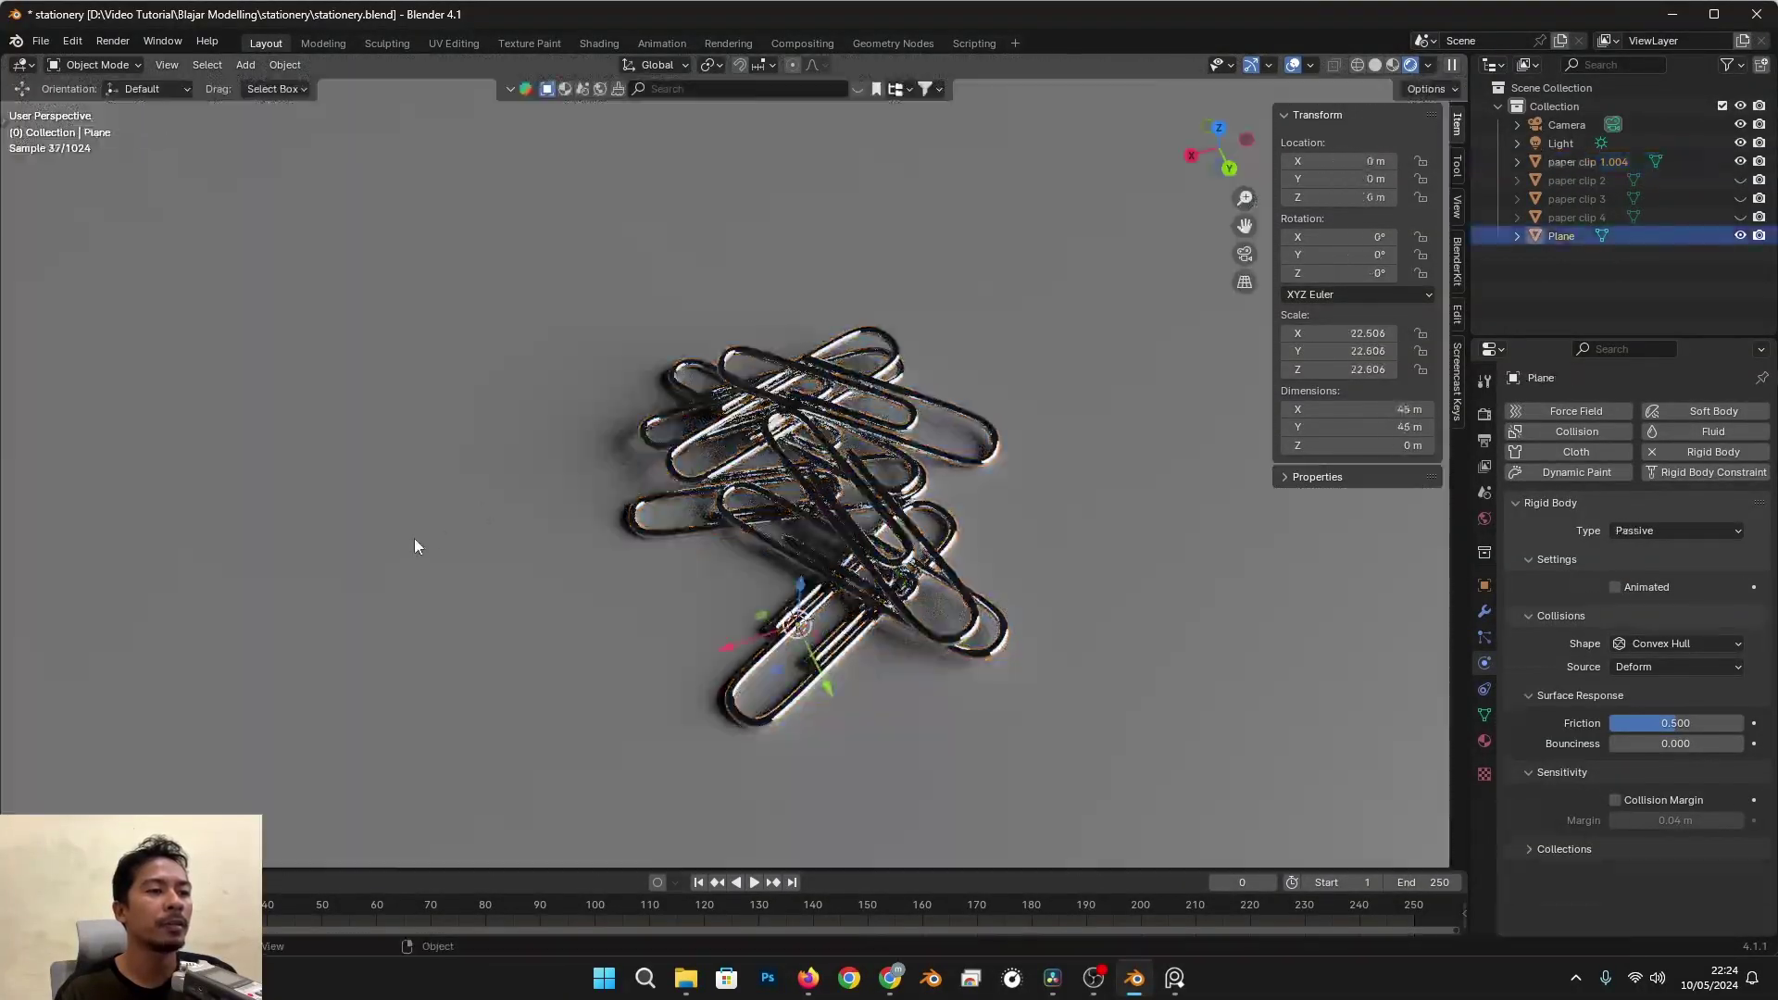
middle_drag(416, 543, 827, 450)
Step: Assign the white "putih" material to the joined paper clip pile and view it up close
click(1484, 742)
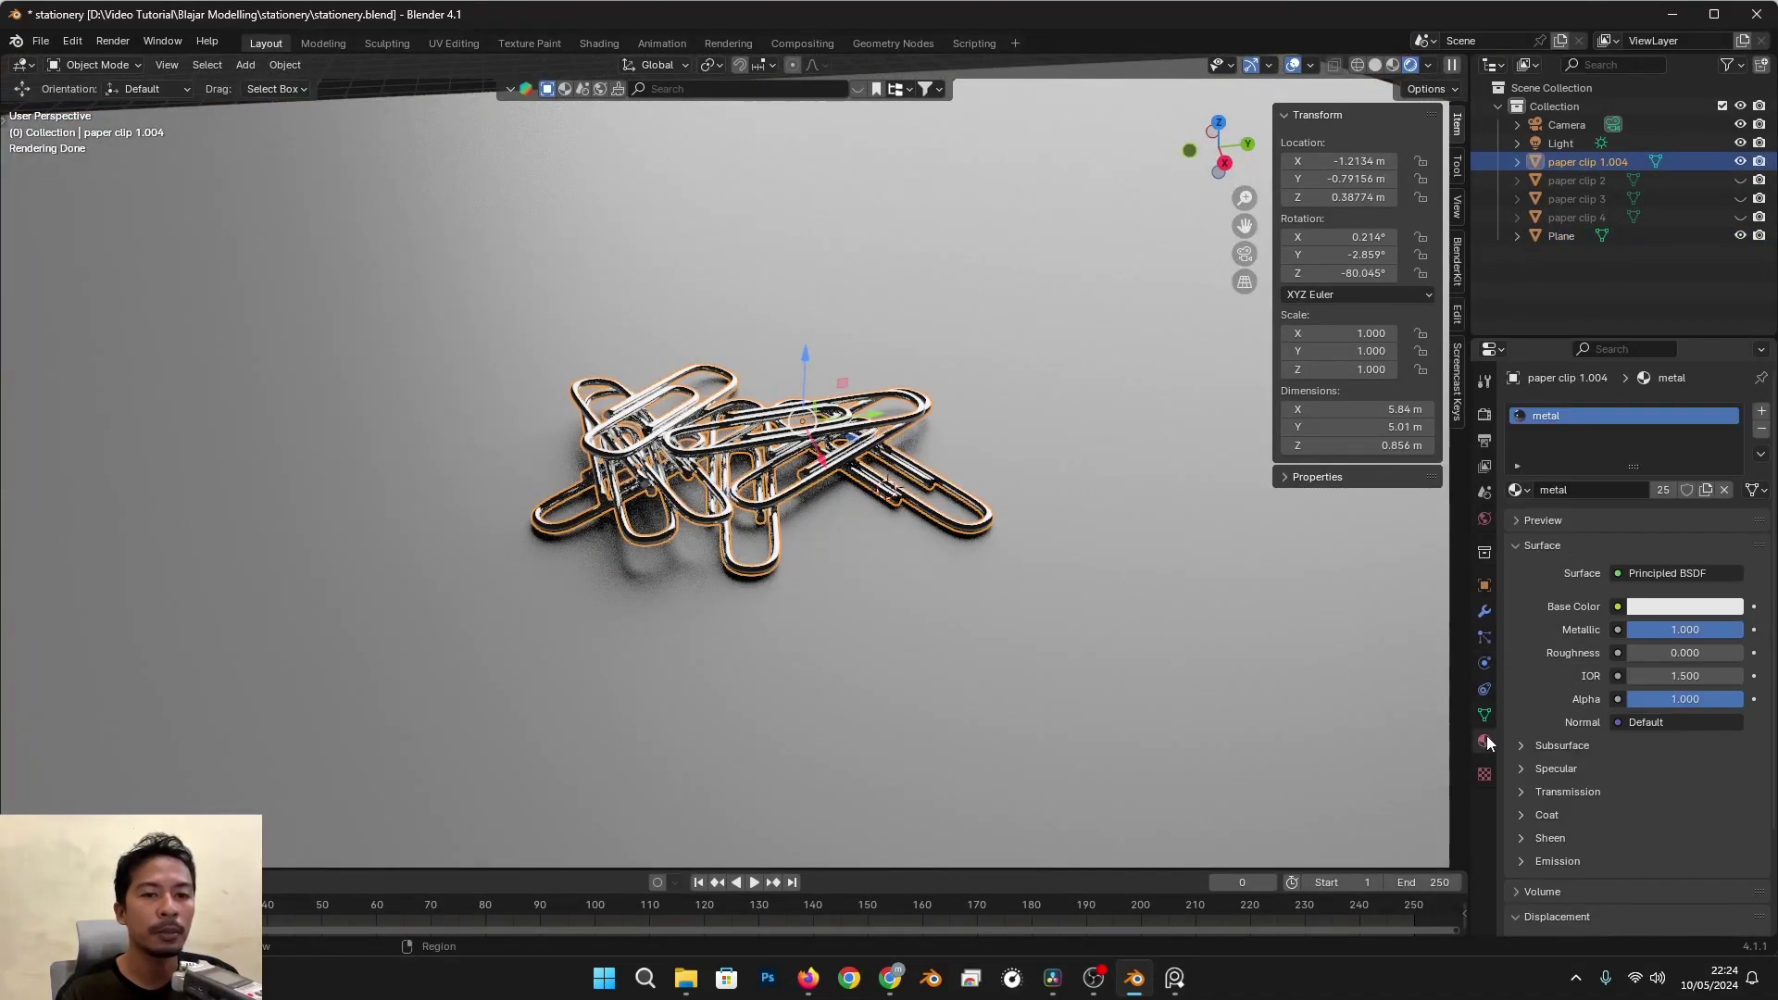
click(1520, 489)
click(1533, 569)
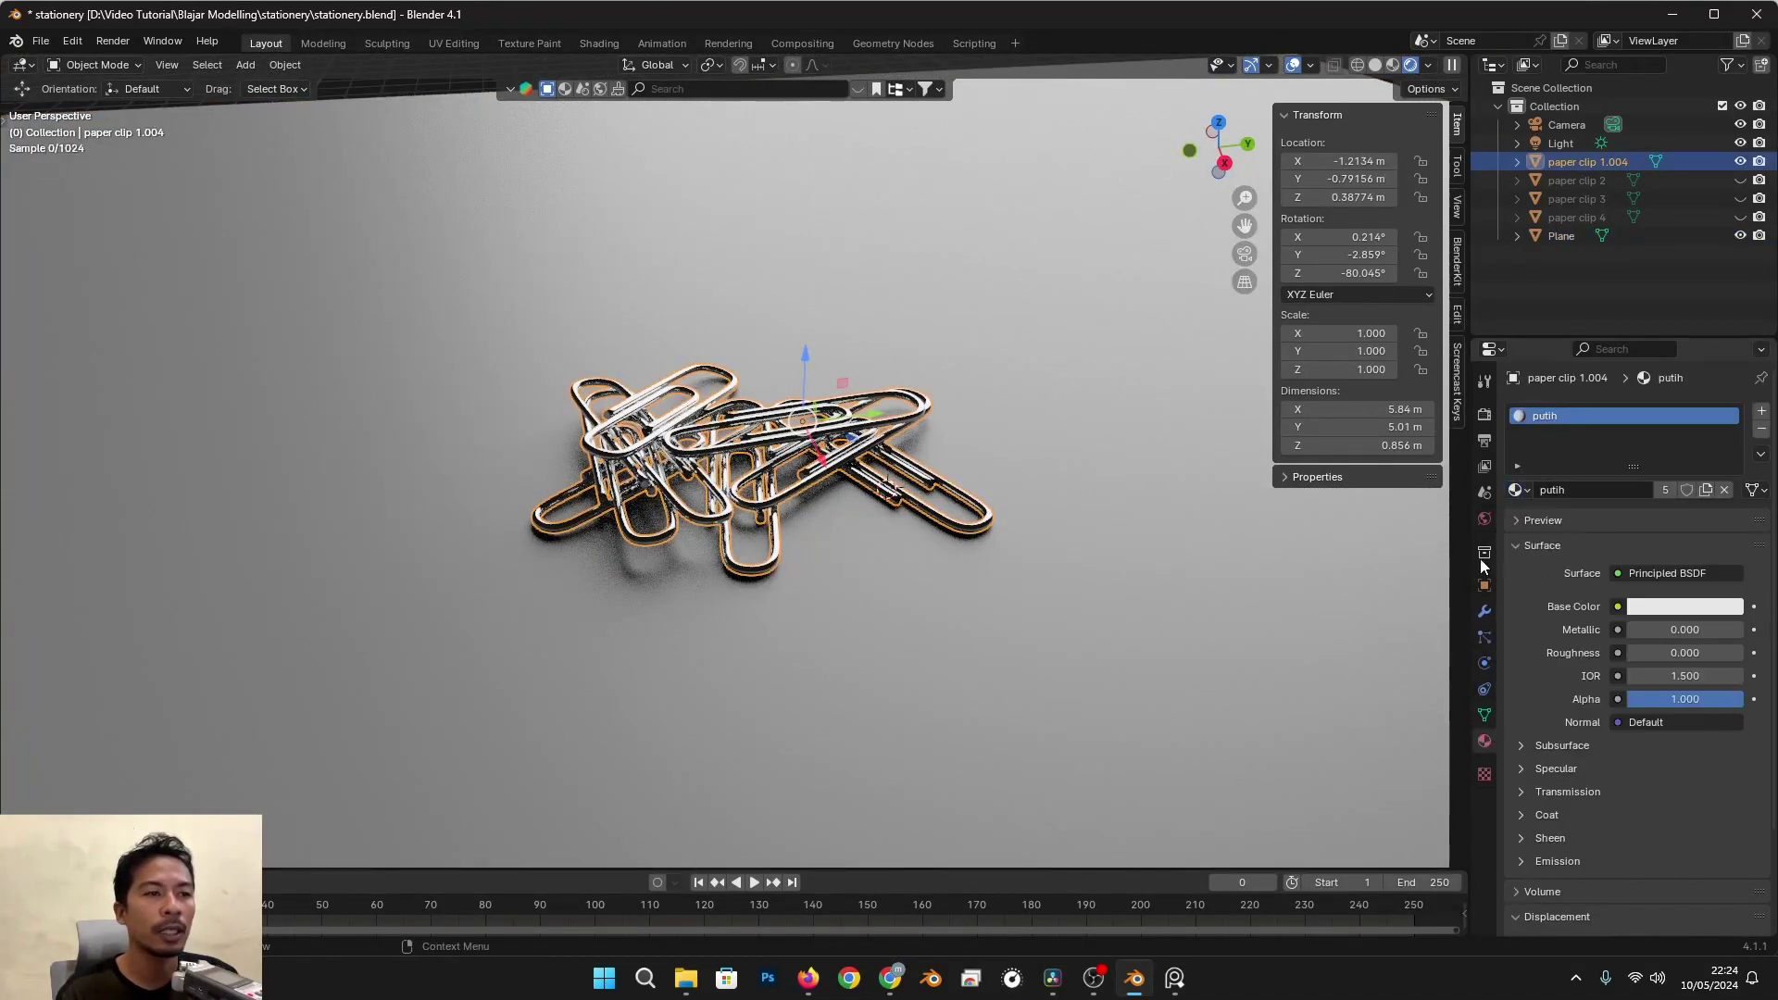
click(1085, 403)
scroll(1064, 408, up, 1)
middle_drag(984, 428, 1009, 499)
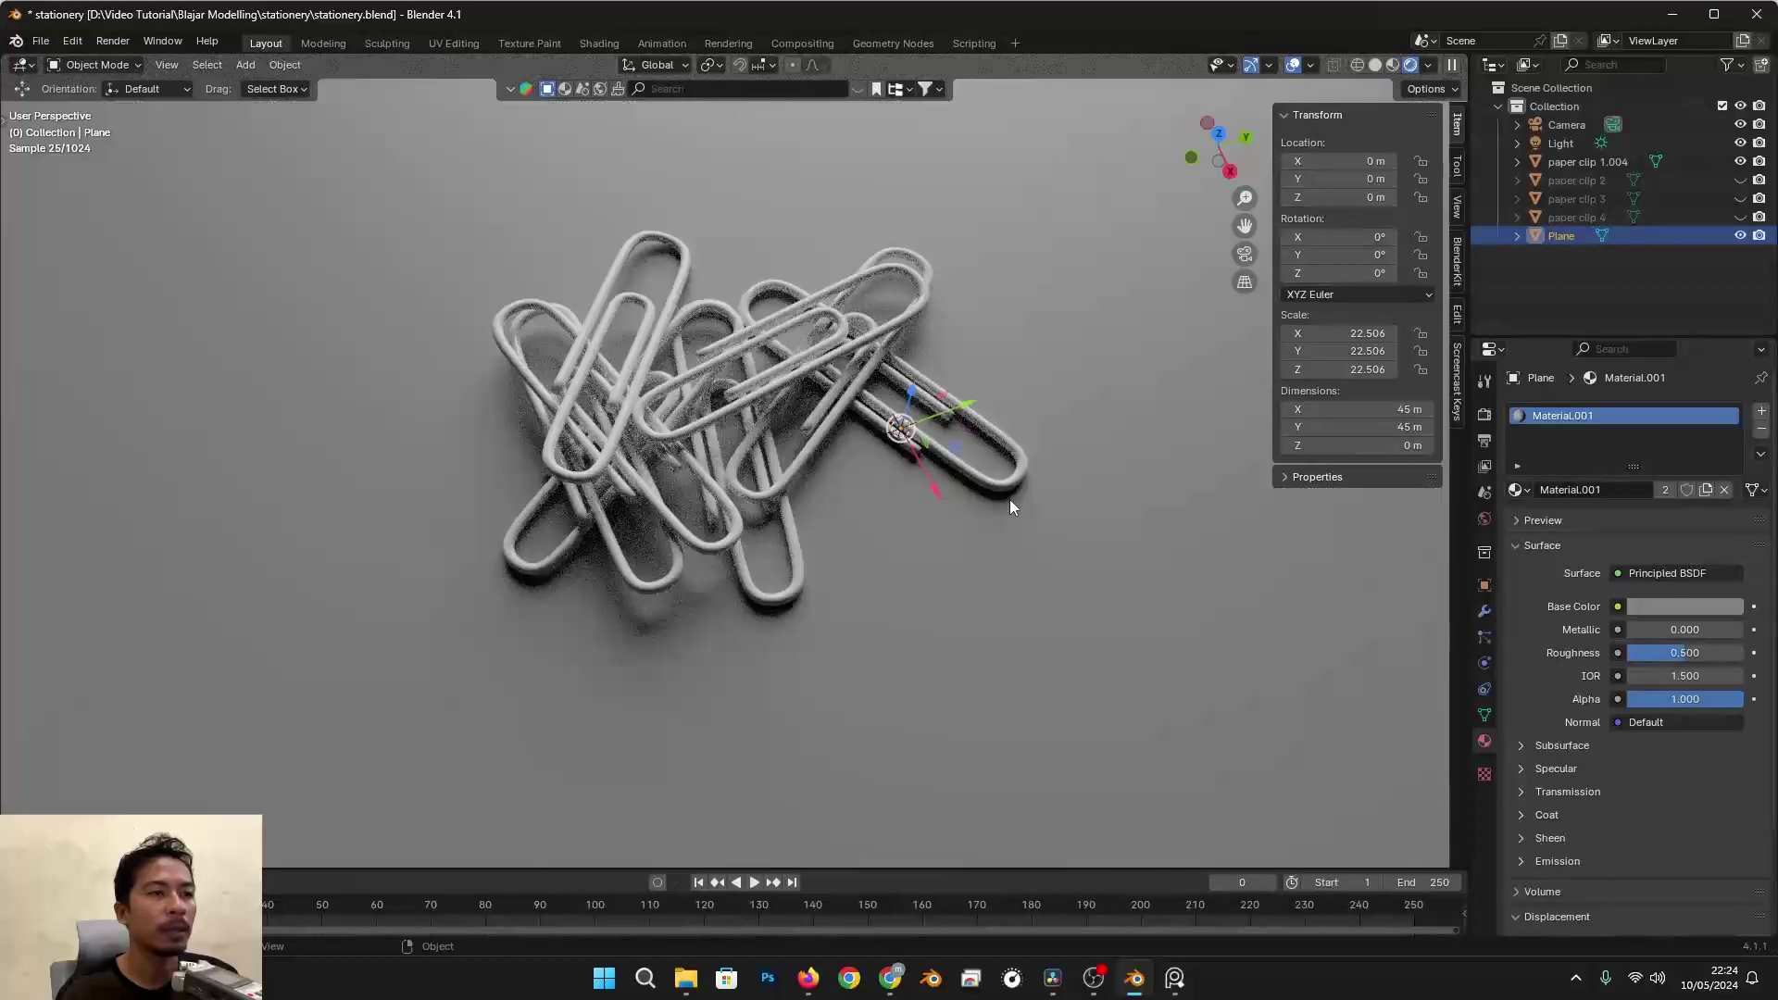
Step: Assign the "metal" material back to the joined paper clip pile
click(859, 344)
click(1515, 490)
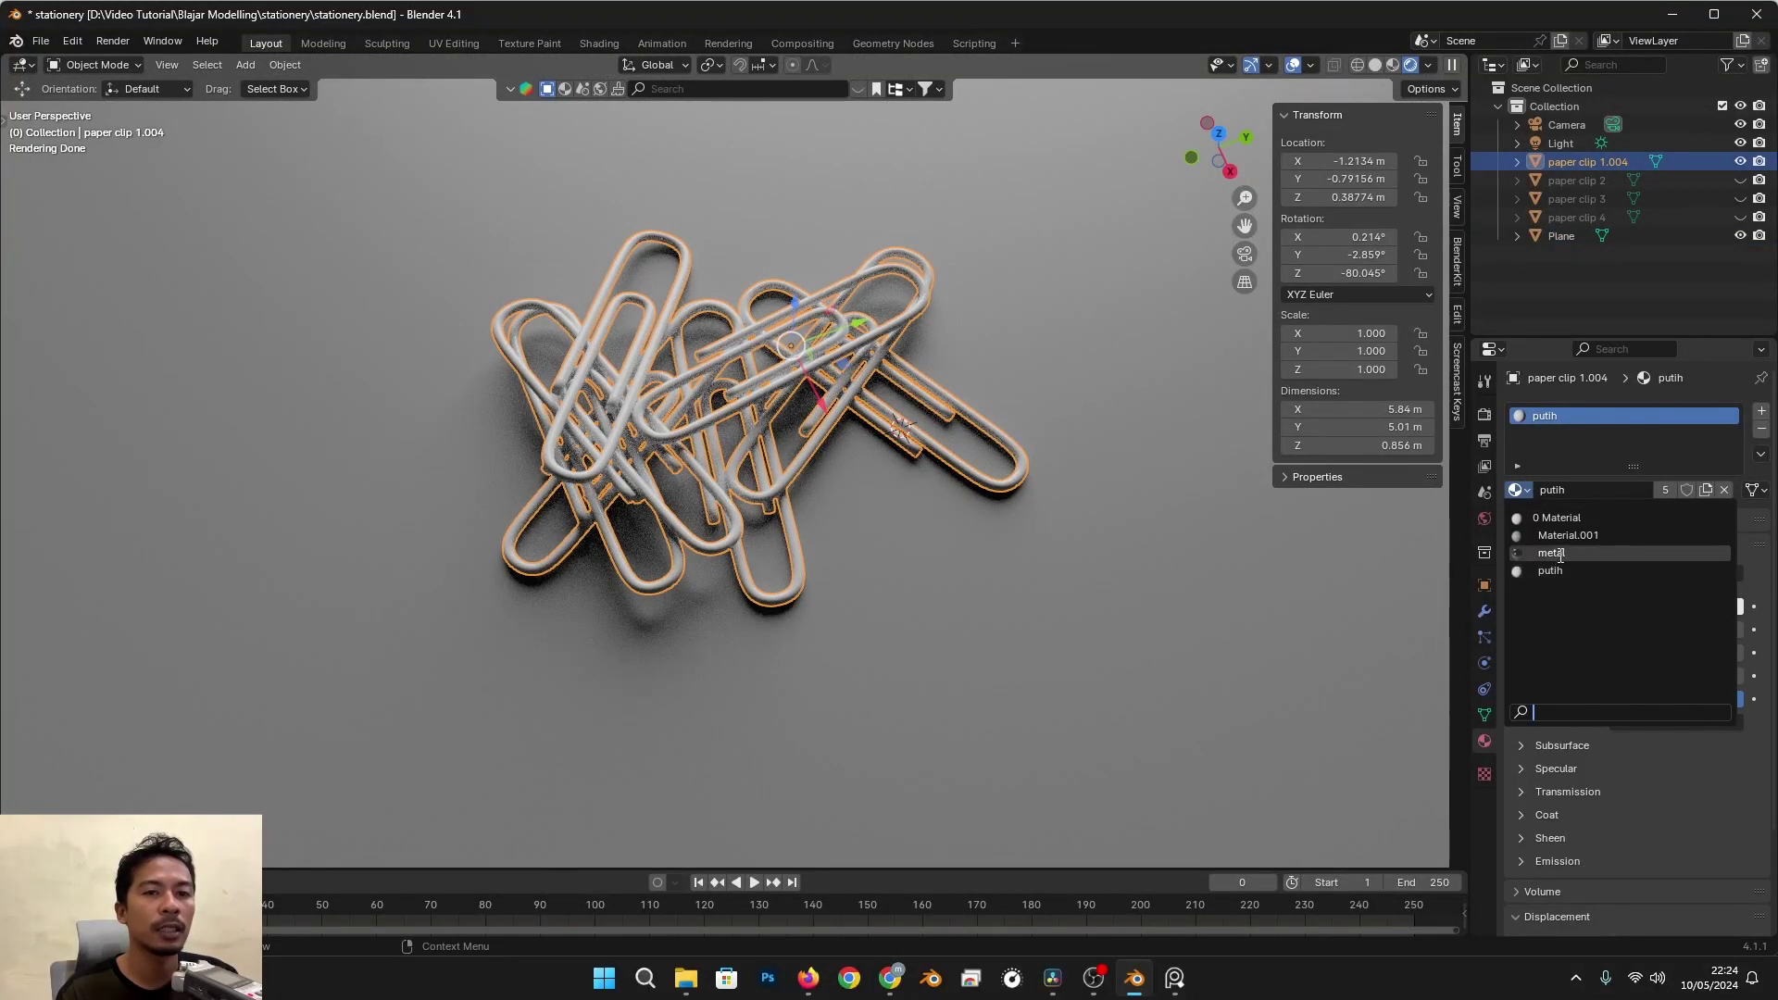
click(1553, 554)
click(1037, 550)
scroll(946, 551, down, 3)
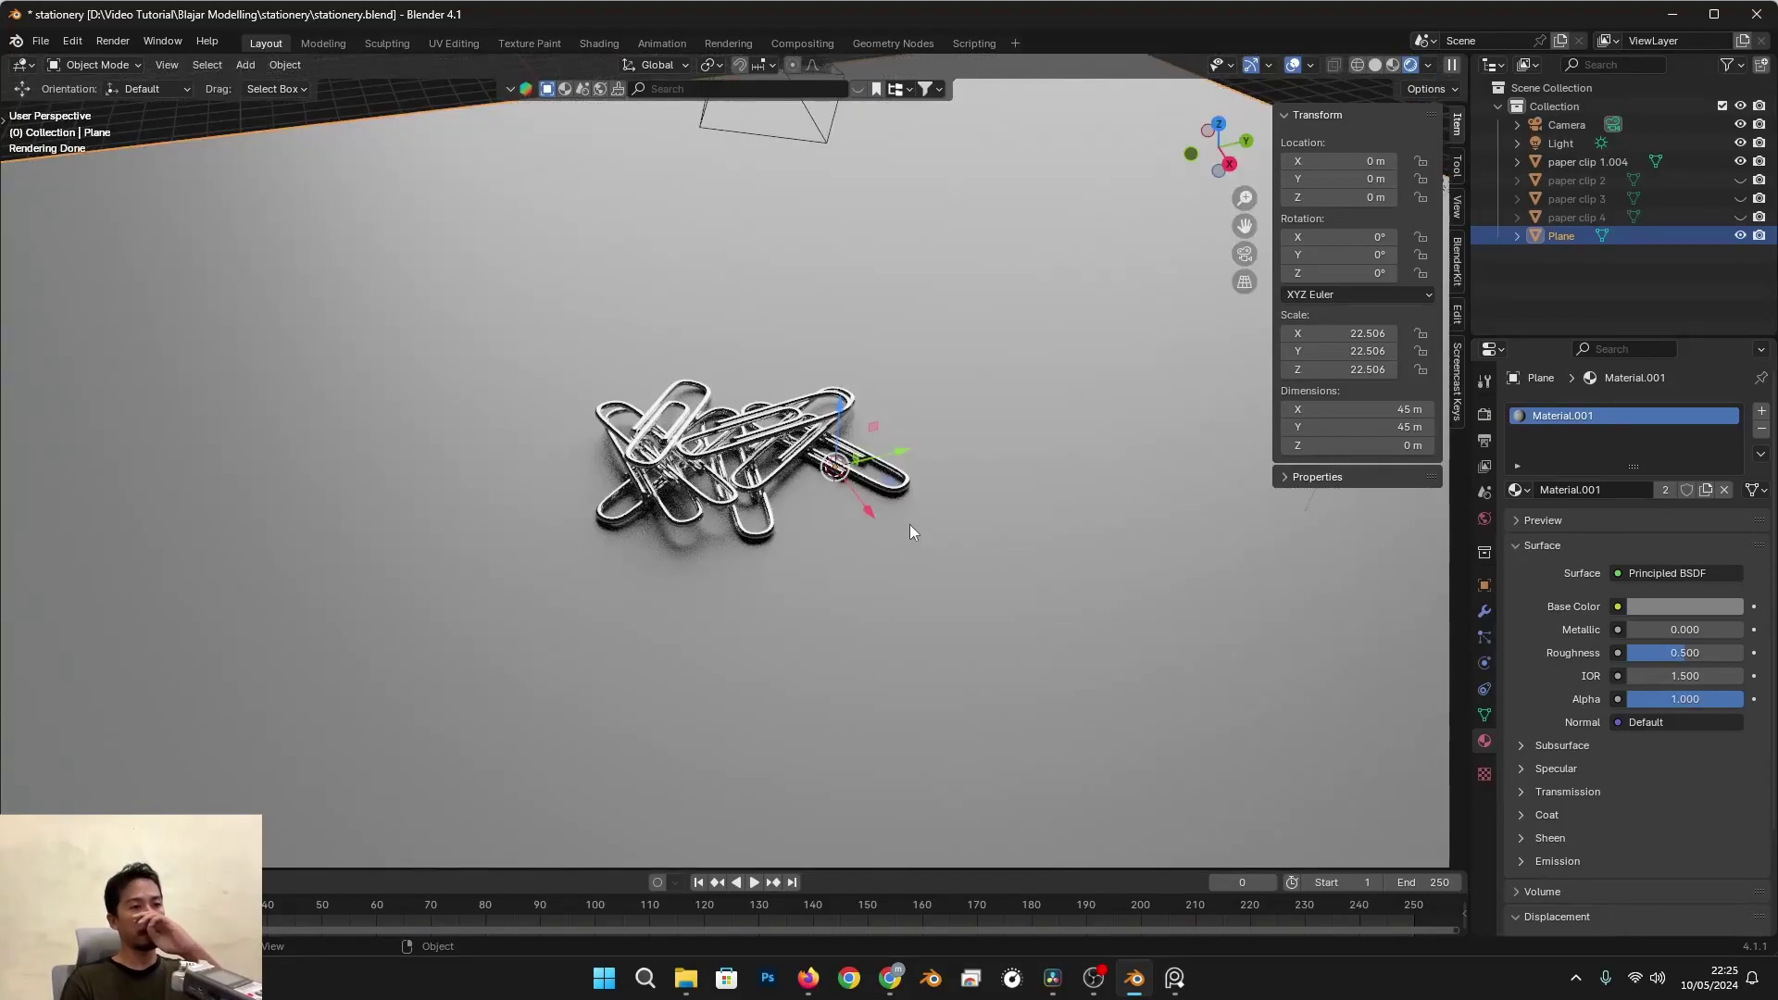
Step: Unhide paper clip 2, paper clip 3 and paper clip 4, keeping the joined pile visible
scroll(787, 511, down, 1)
scroll(787, 511, up, 3)
click(1742, 217)
click(1740, 199)
click(1740, 181)
click(1741, 163)
click(1740, 163)
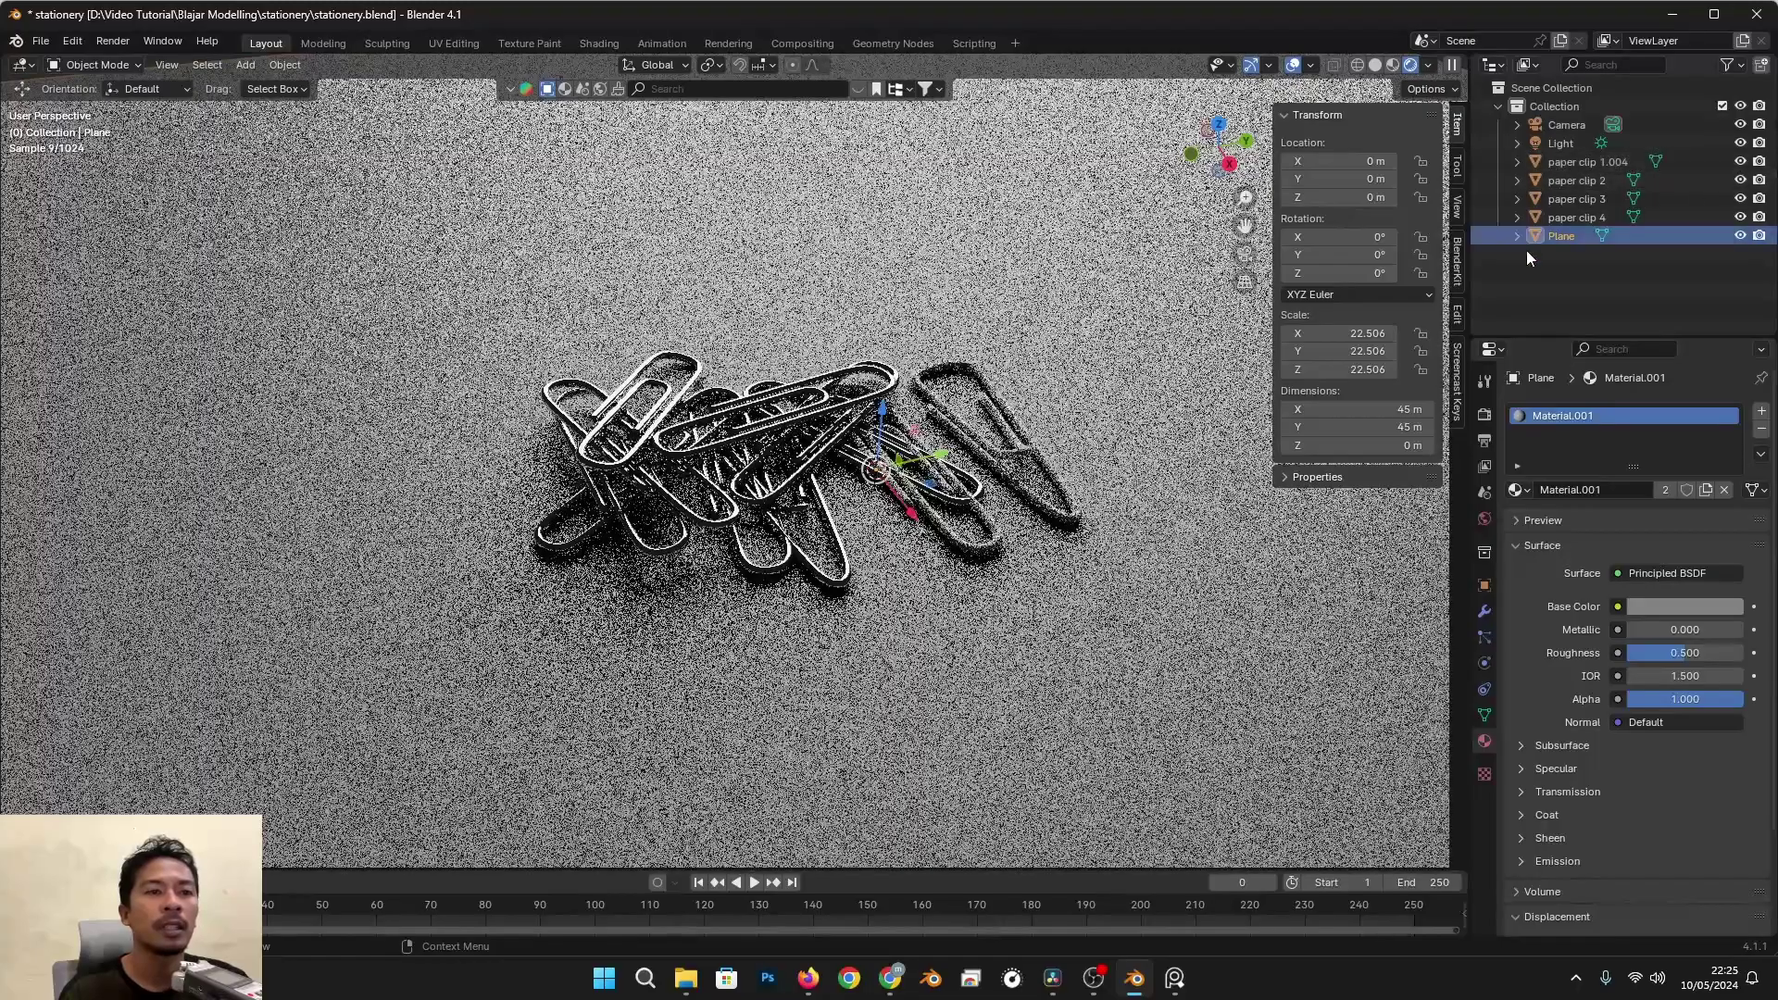
Step: Move the joined metal pile along Y to about -4.92 m, clear of the three single paper clips
click(847, 444)
drag(846, 398, 533, 463)
middle_drag(773, 585, 727, 595)
scroll(727, 596, down, 4)
click(725, 595)
scroll(740, 574, up, 4)
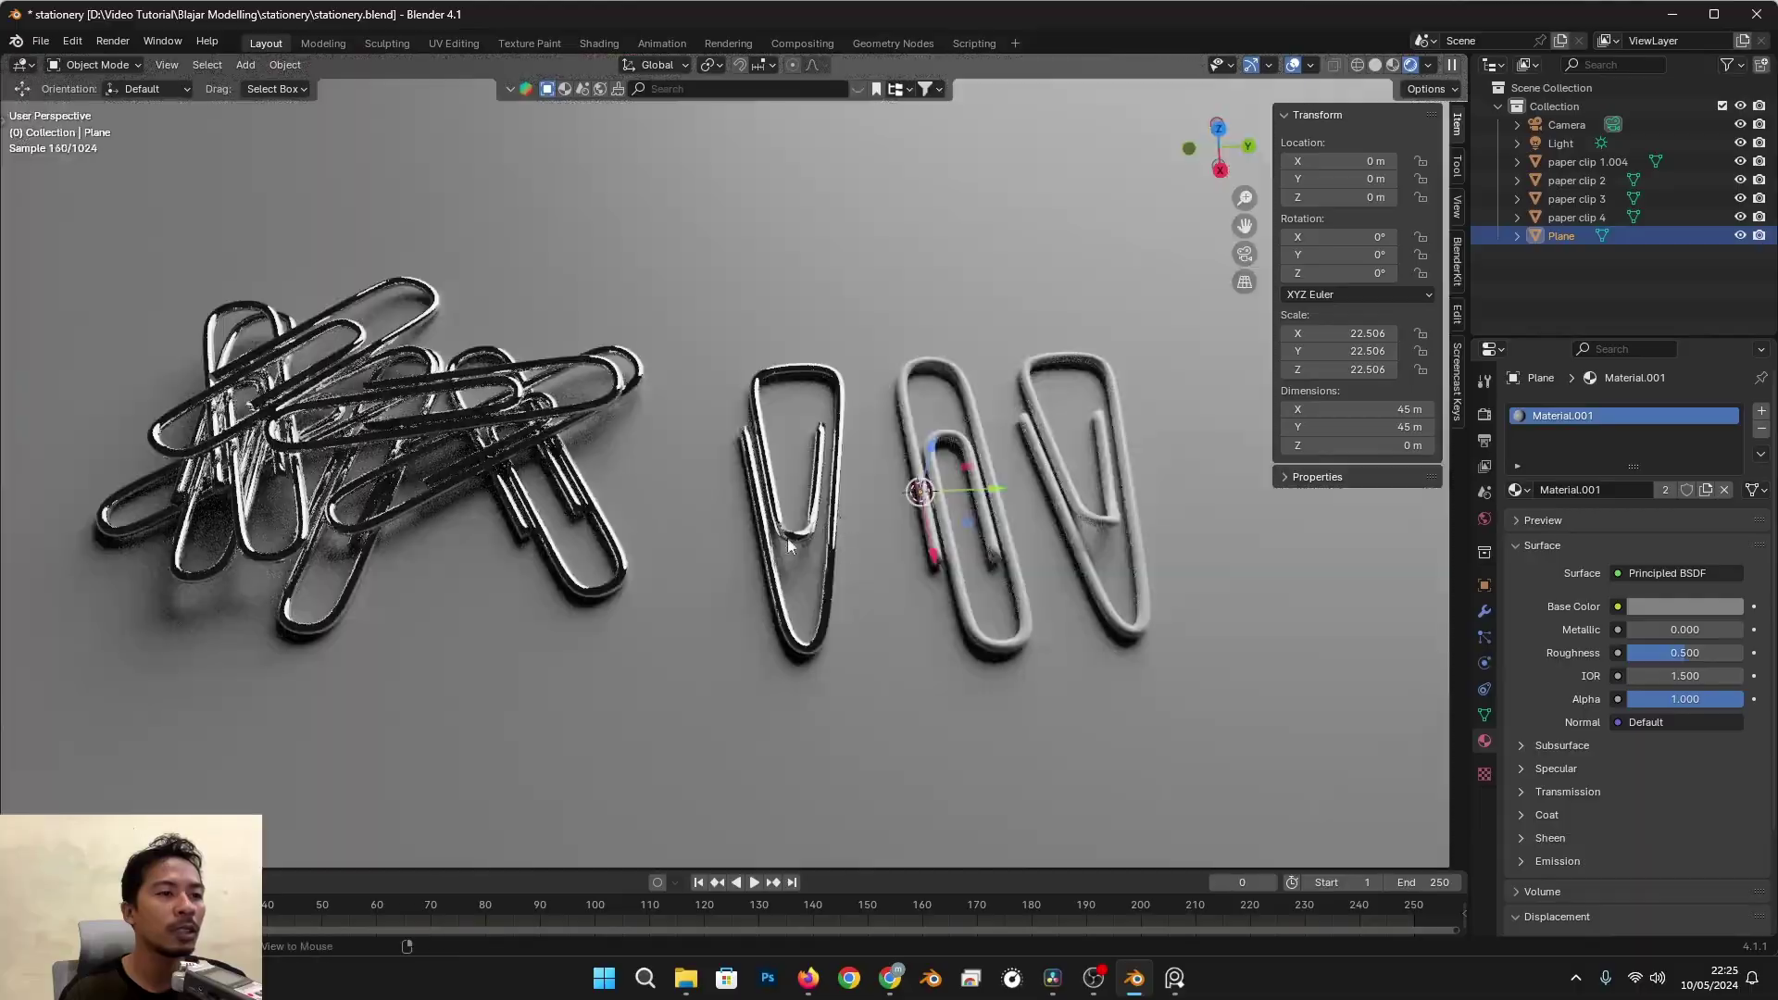
middle_drag(787, 544, 648, 556)
Step: Duplicate the metal paper clip pile and move the copy along X to about 3.99 m
click(793, 518)
click(699, 399)
scroll(699, 398, down, 2)
shift+middle_drag(699, 398, 796, 477)
key(shift+d)
key(x)
click(515, 530)
middle_drag(516, 530, 790, 421)
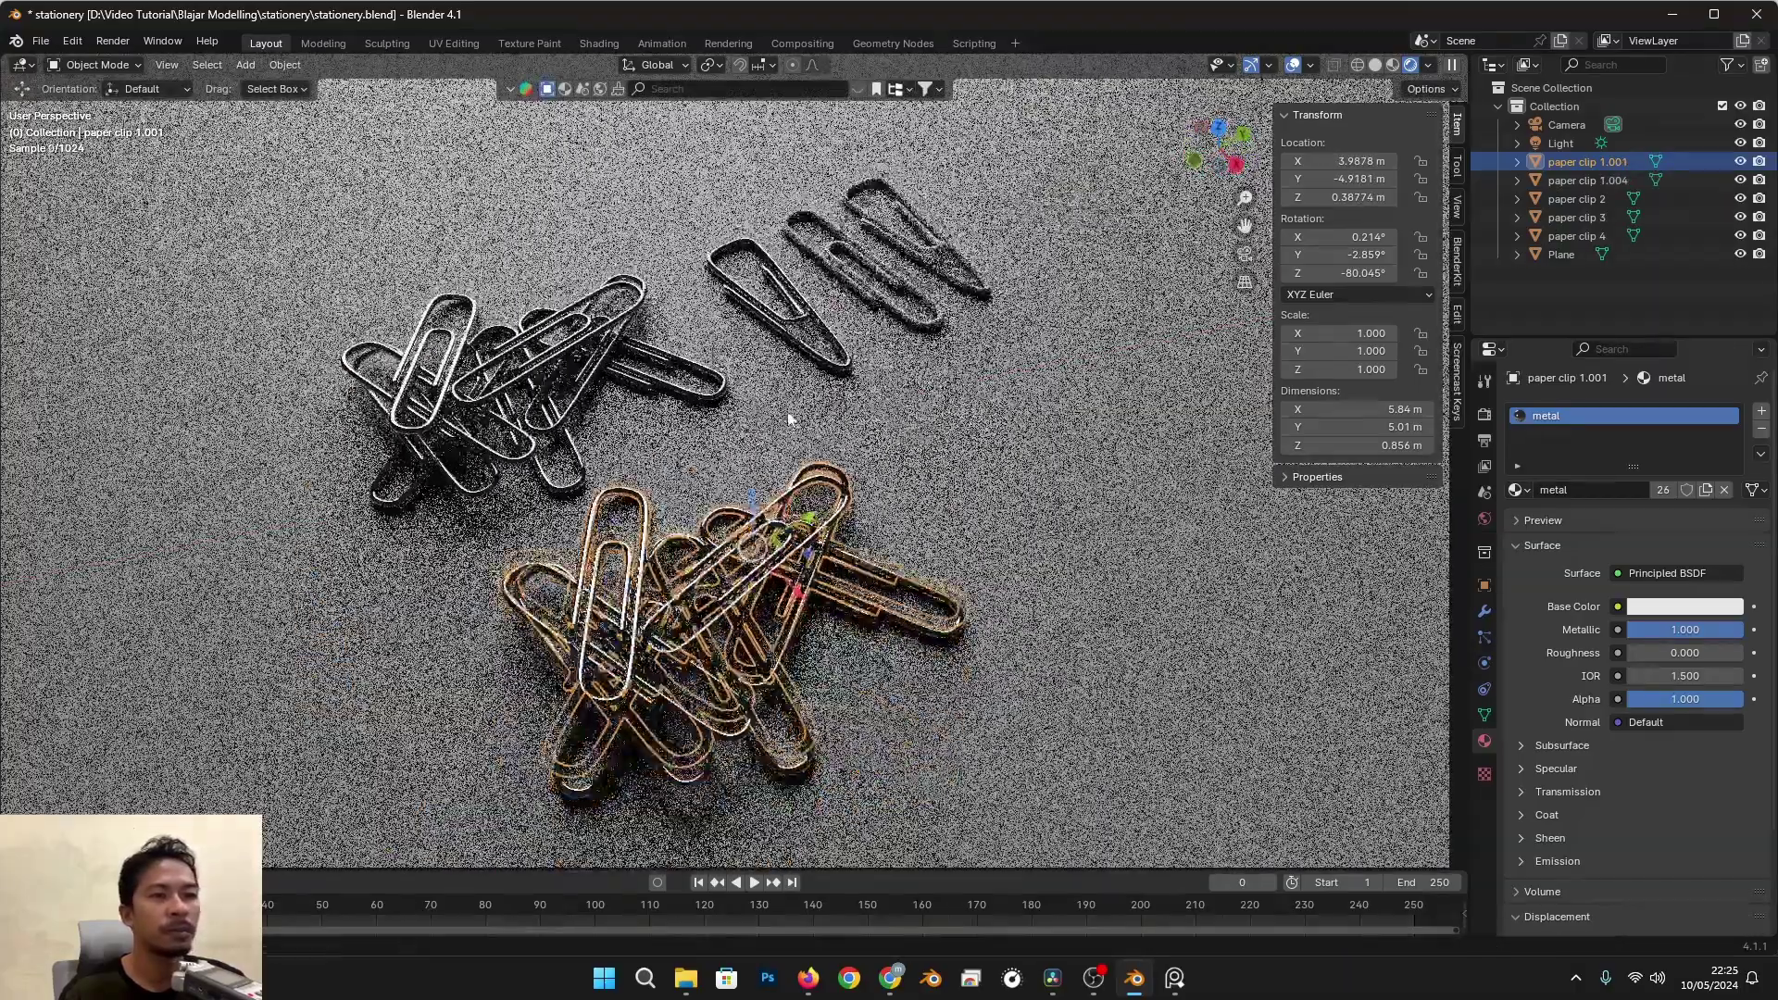
middle_drag(789, 420, 790, 398)
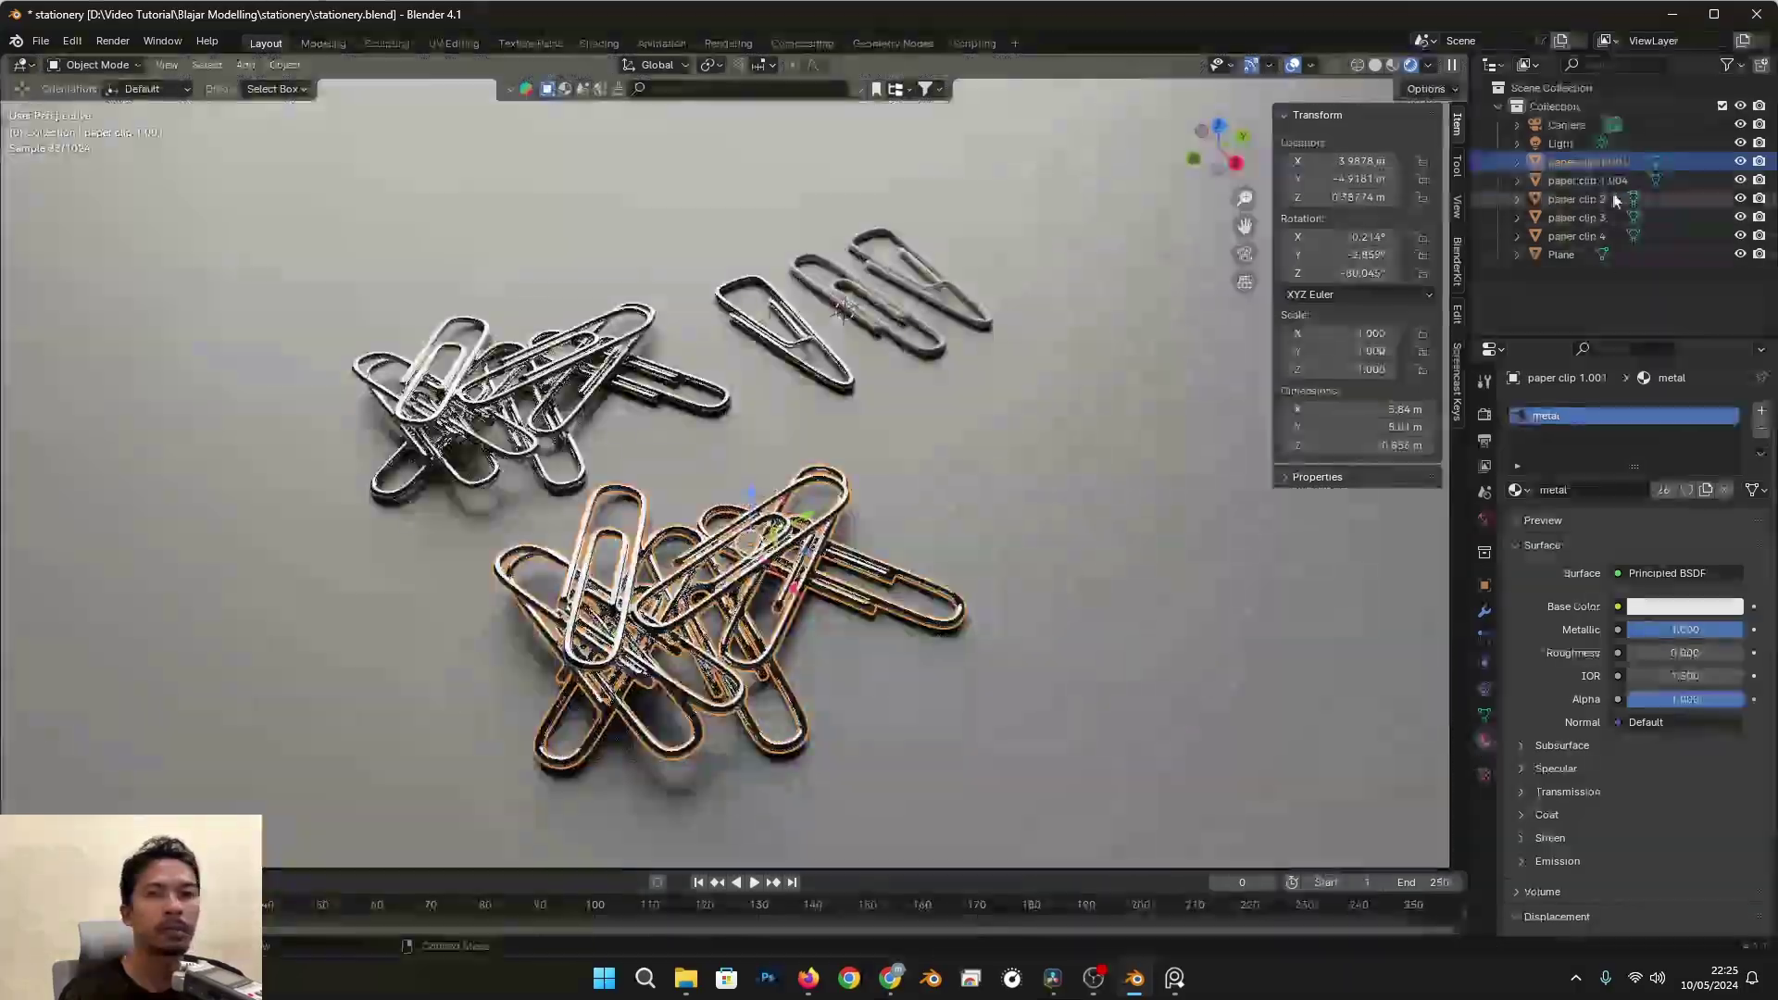
Step: Assign the white "putih" material to the duplicated paper clip pile
click(1519, 490)
click(1554, 572)
middle_drag(1065, 477, 1037, 511)
click(1079, 502)
middle_drag(1037, 511, 944, 569)
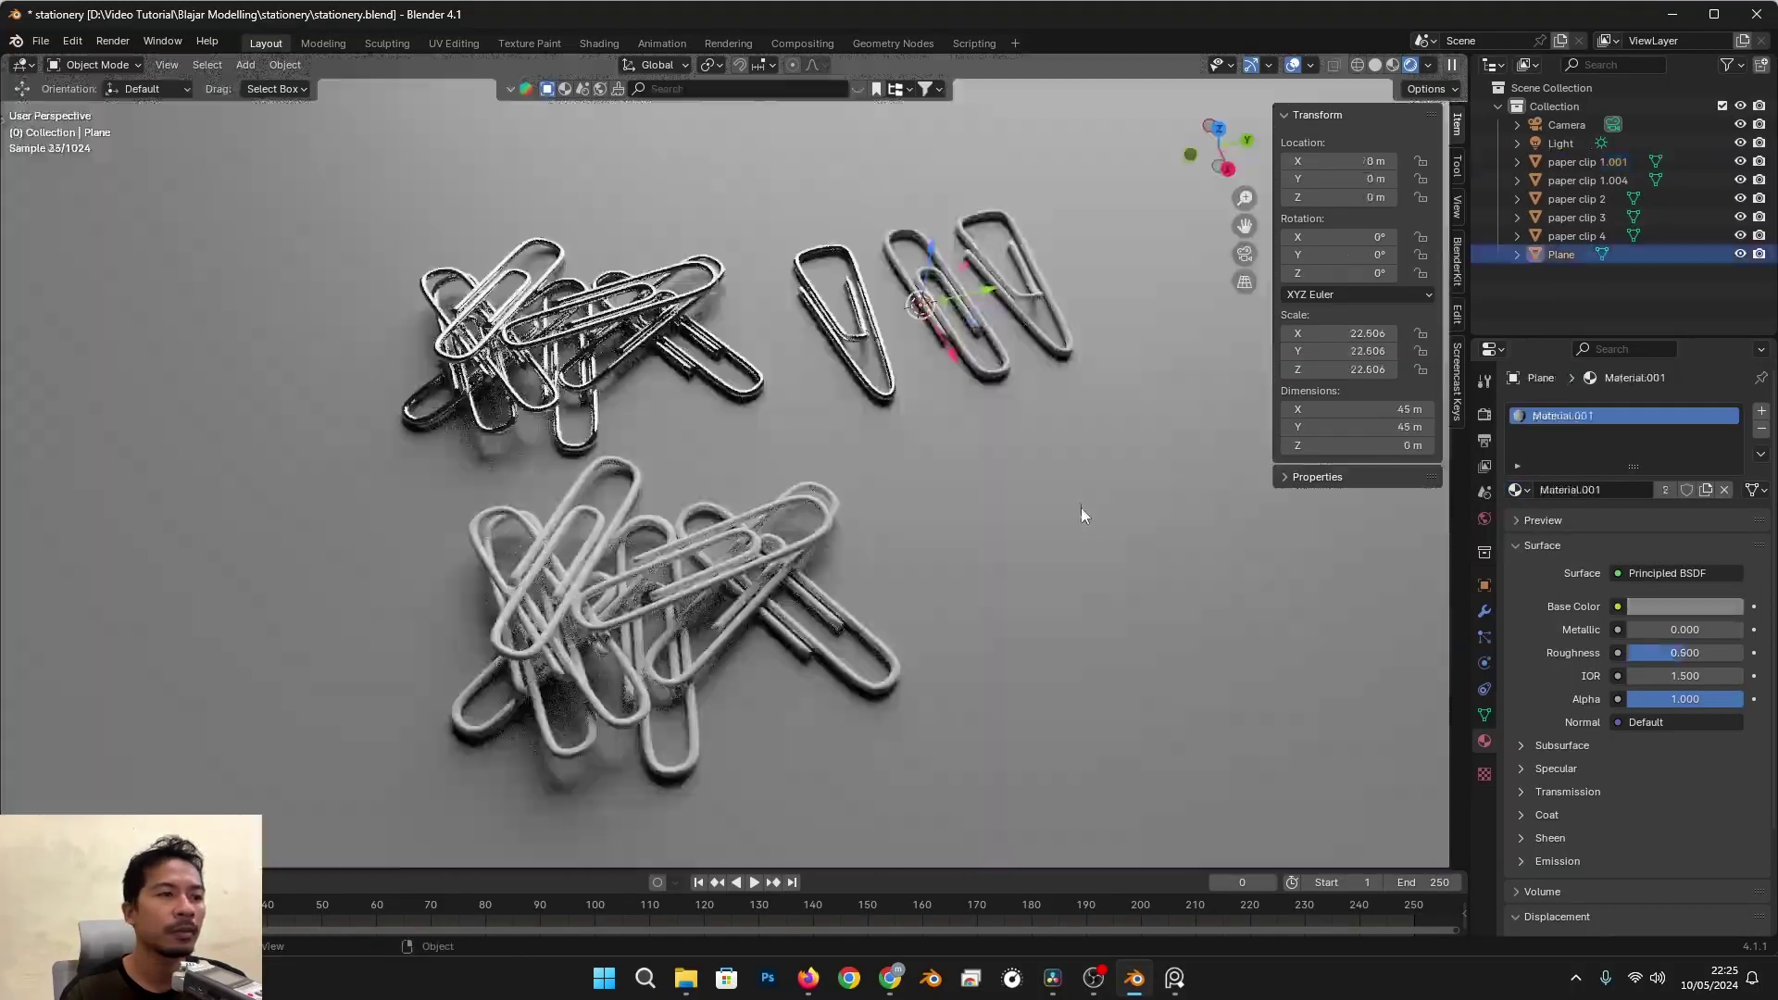
scroll(990, 553, down, 2)
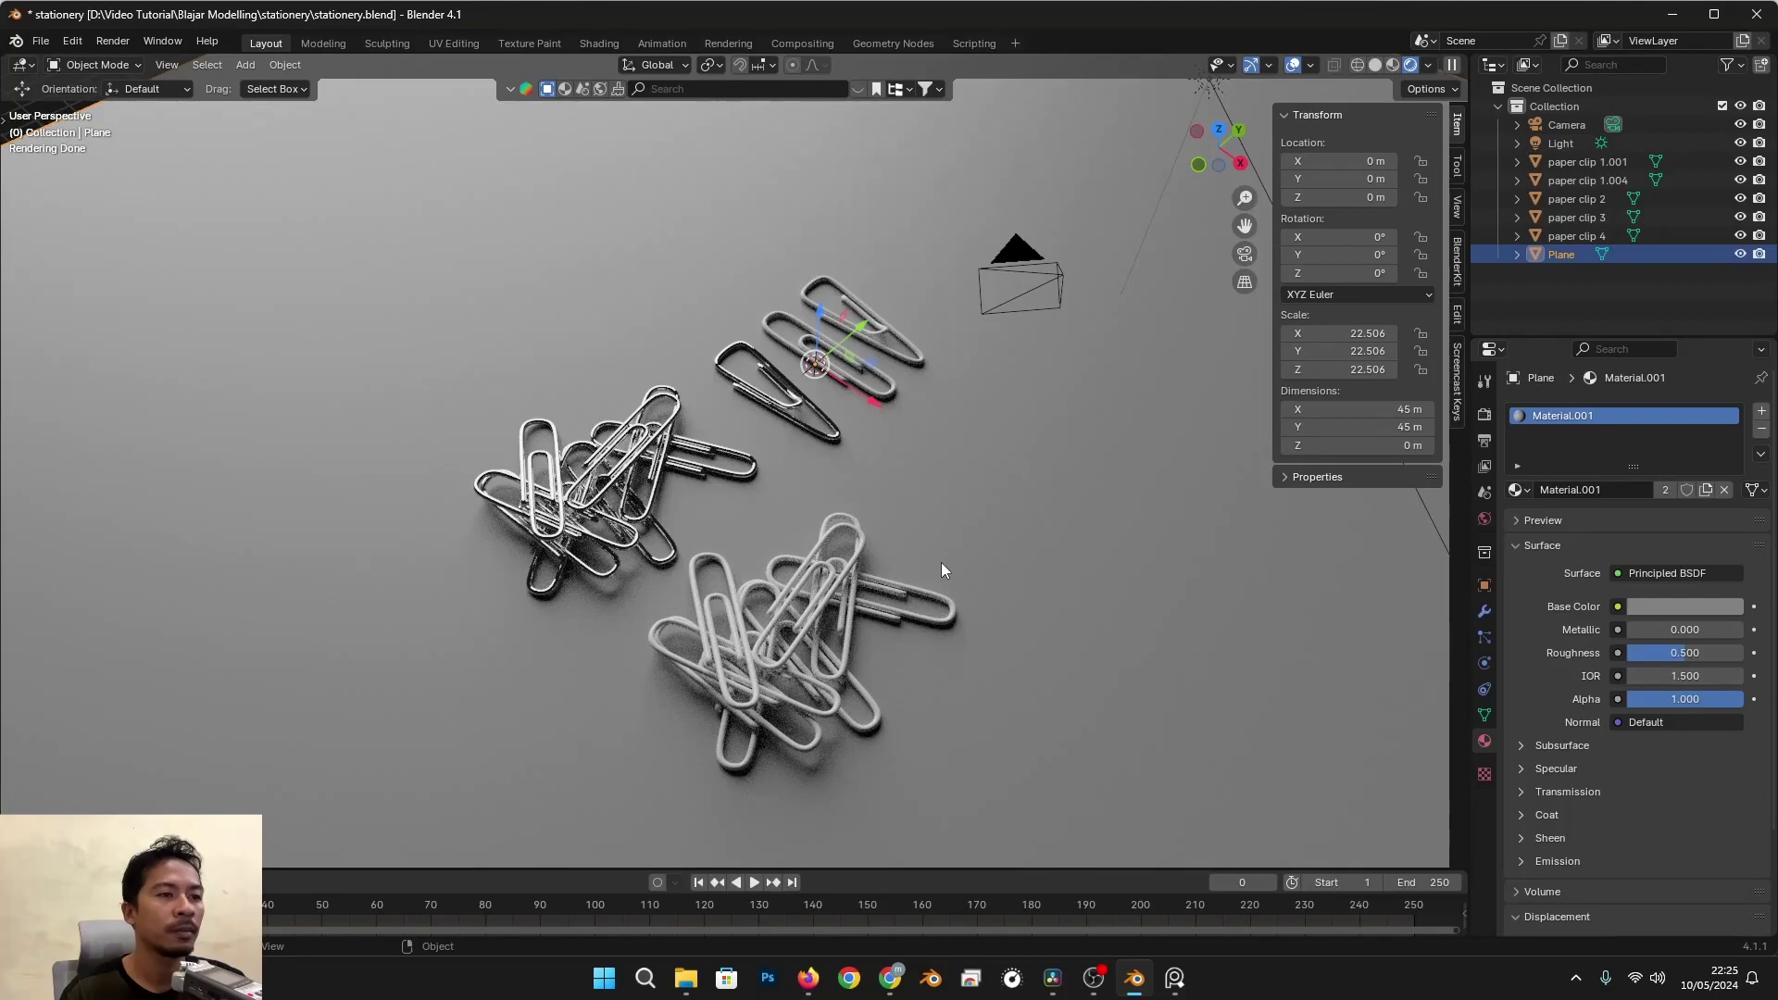
Step: Select paper clip 3, the middle one of the three single paper clips
middle_drag(952, 509, 863, 330)
click(863, 324)
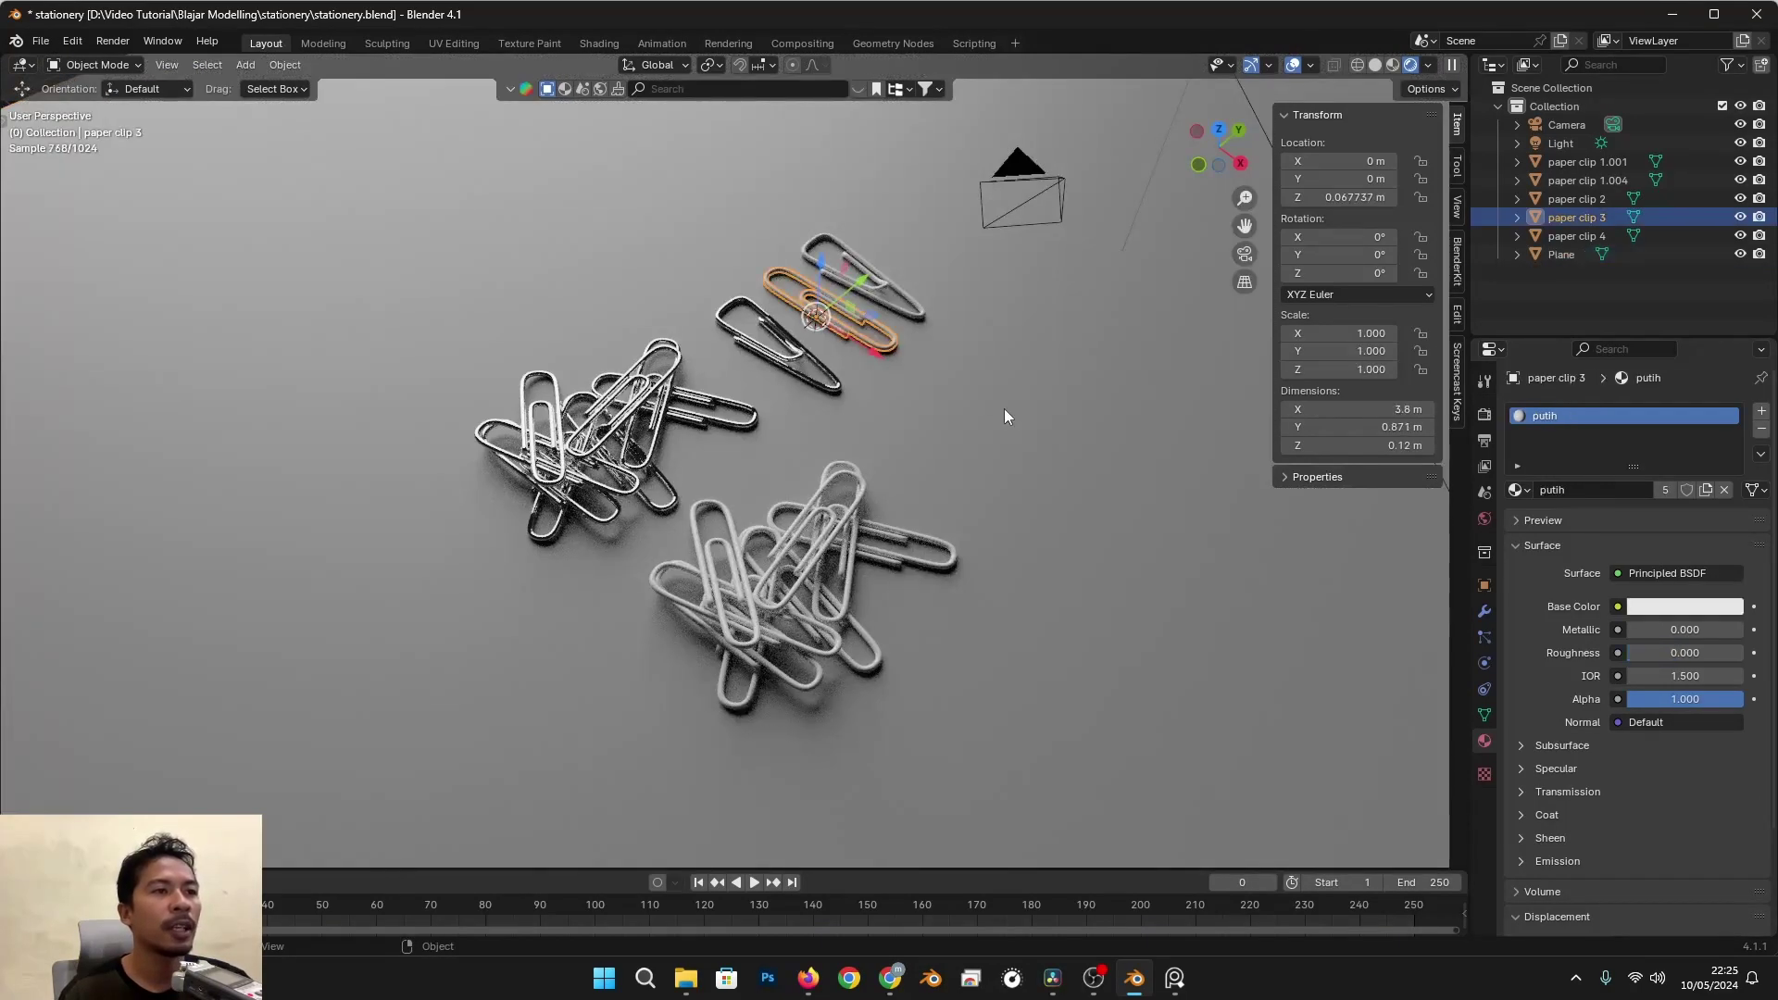
middle_drag(892, 397, 857, 414)
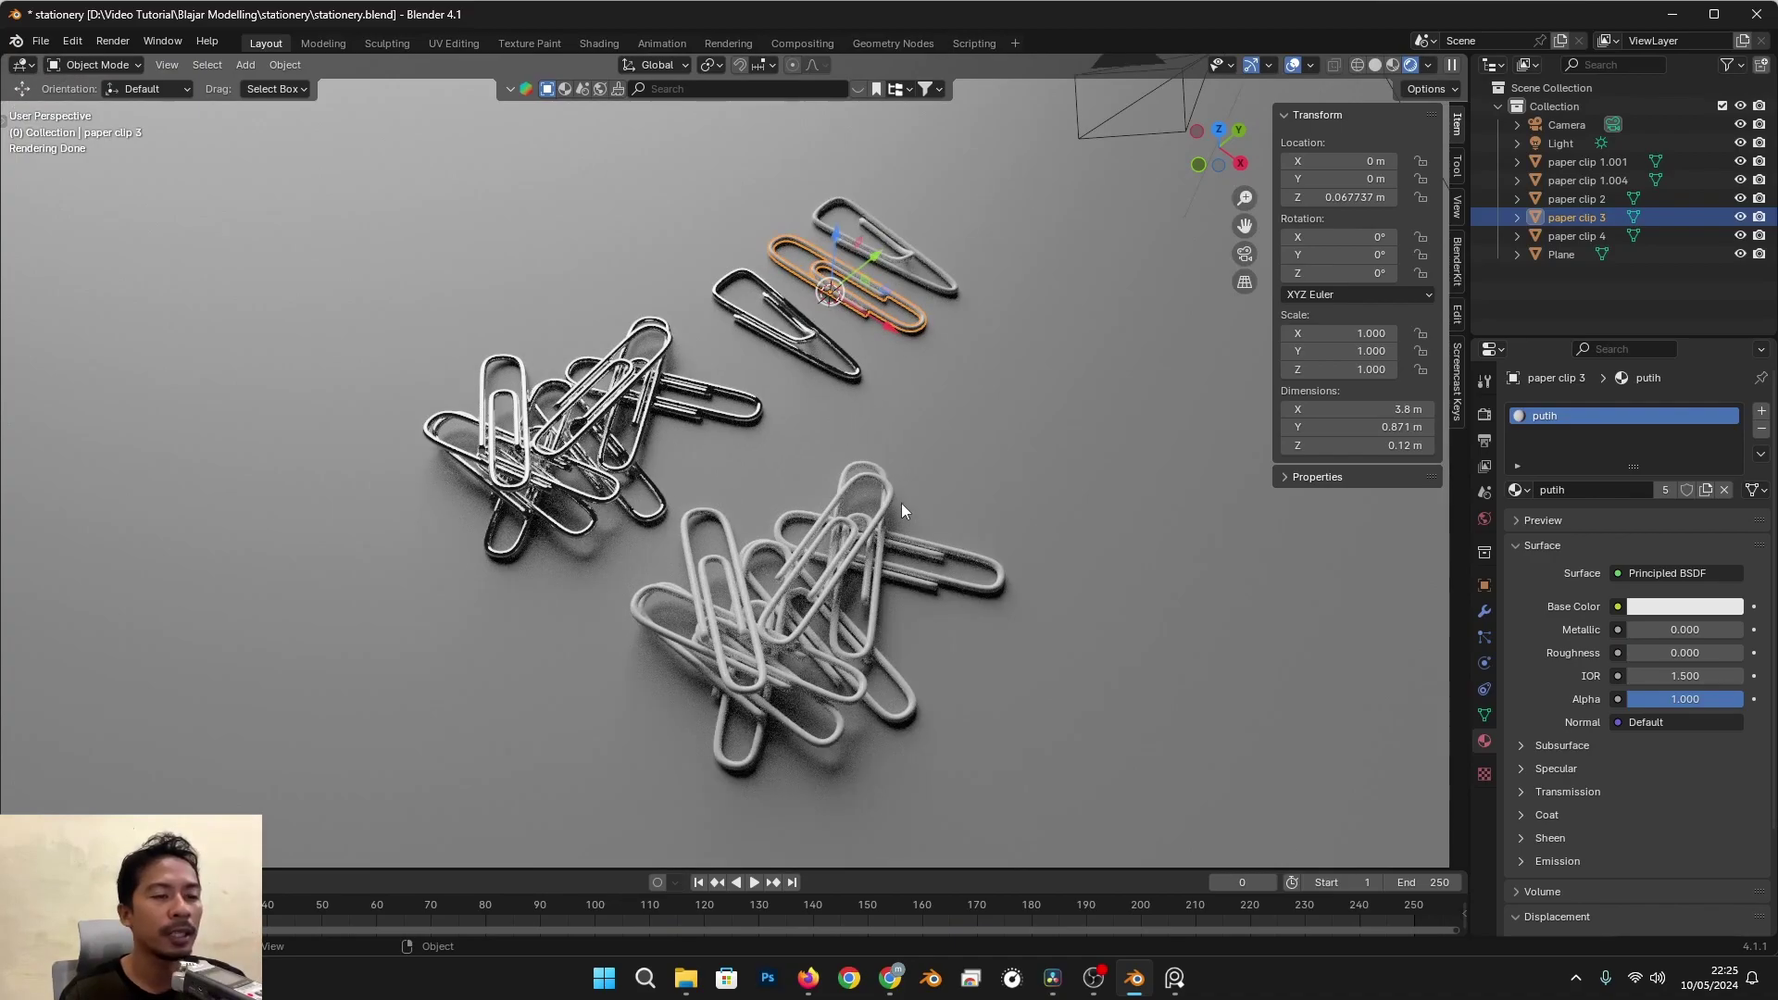
Step: Switch to the reference image board and examine the stationery and metal bulldog clip pictures
mouse_move(1091, 987)
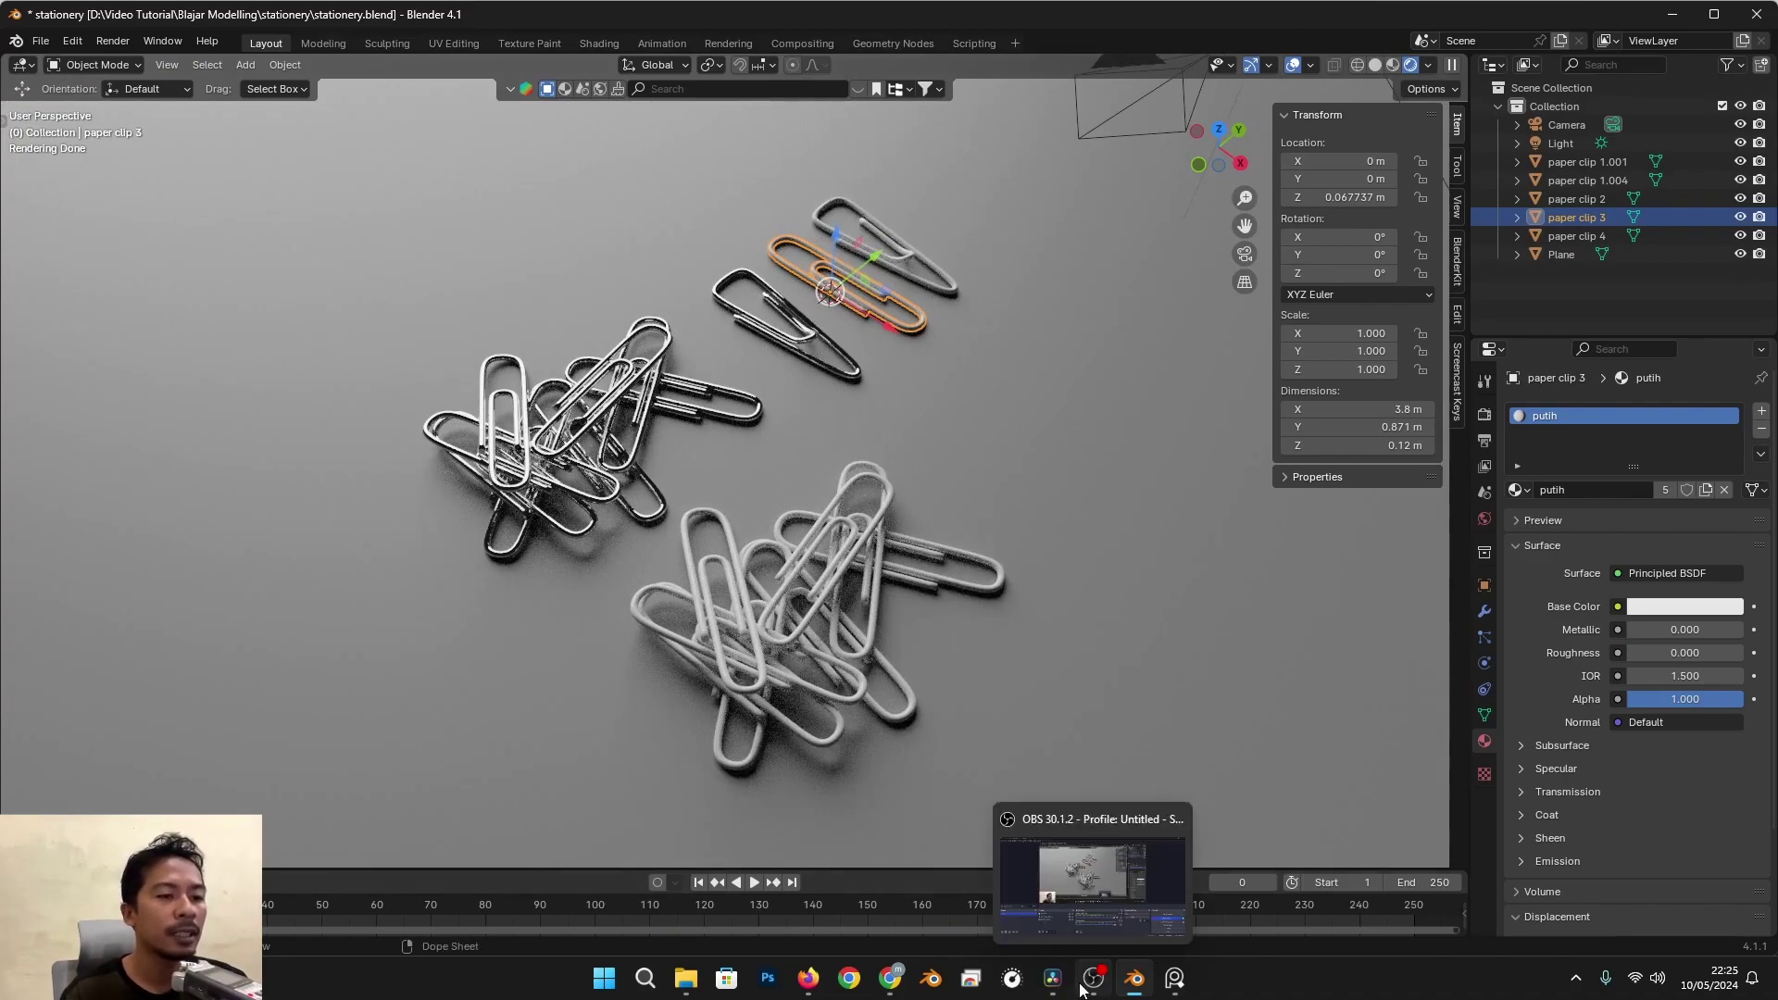
click(1170, 983)
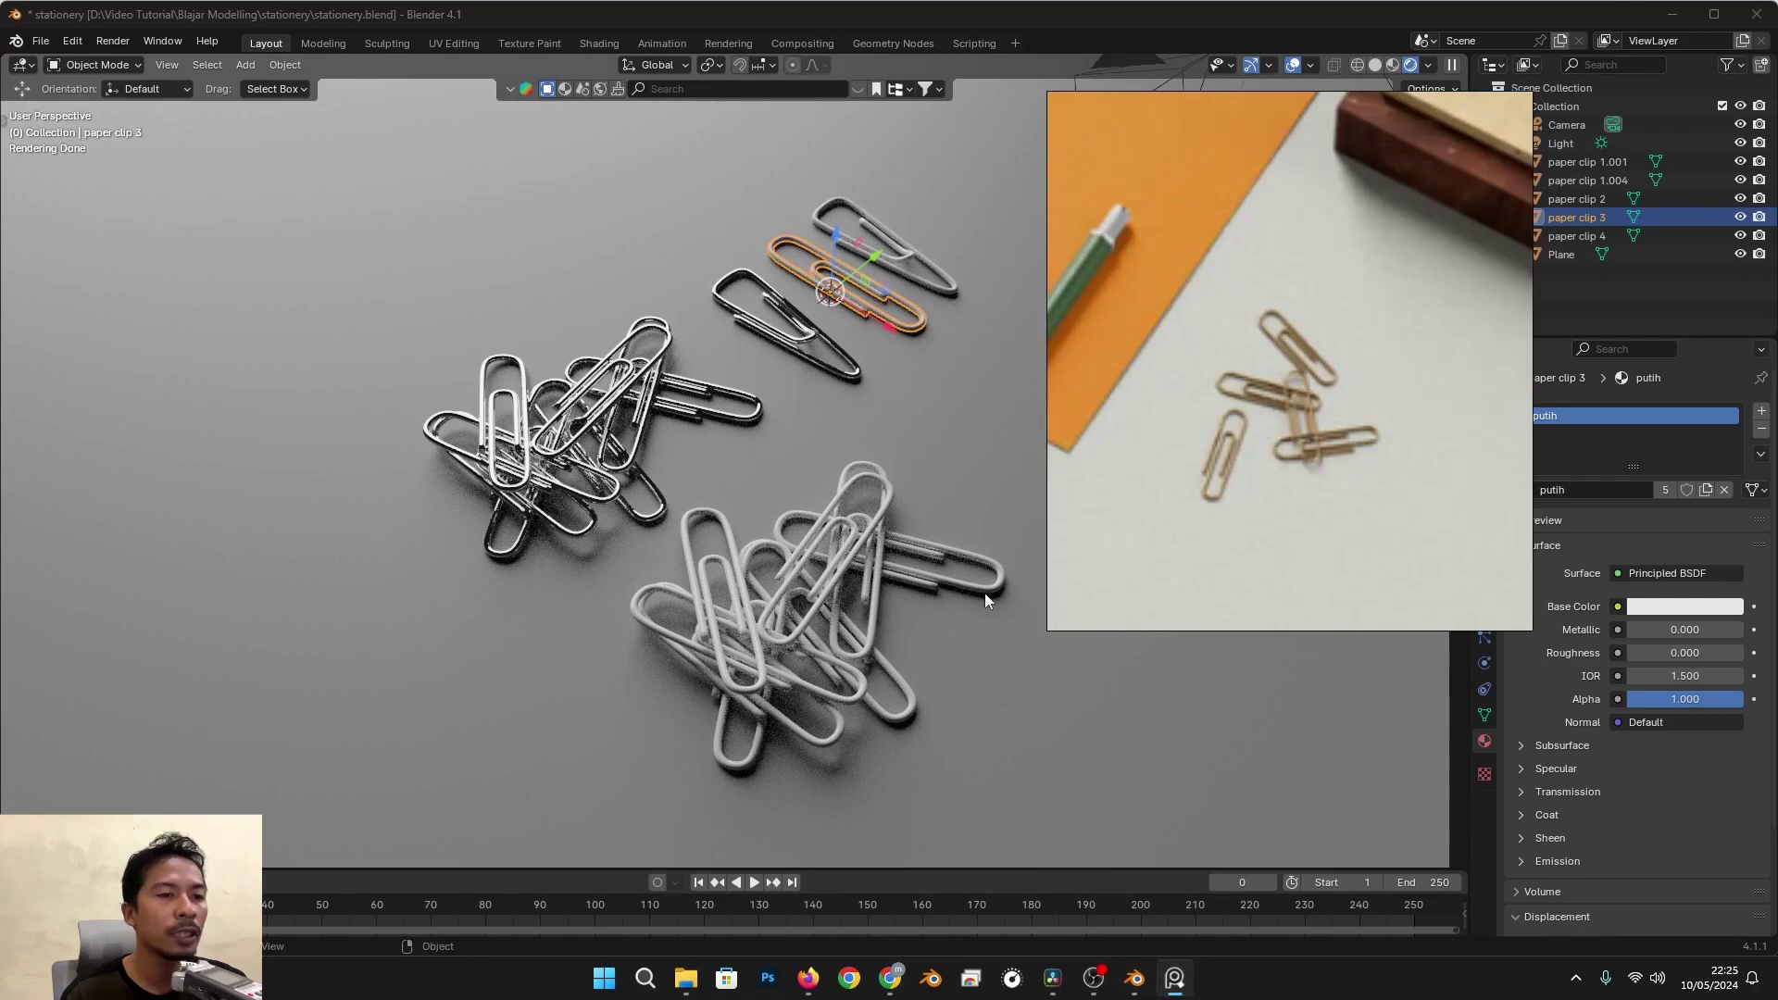
scroll(1268, 423, down, 2)
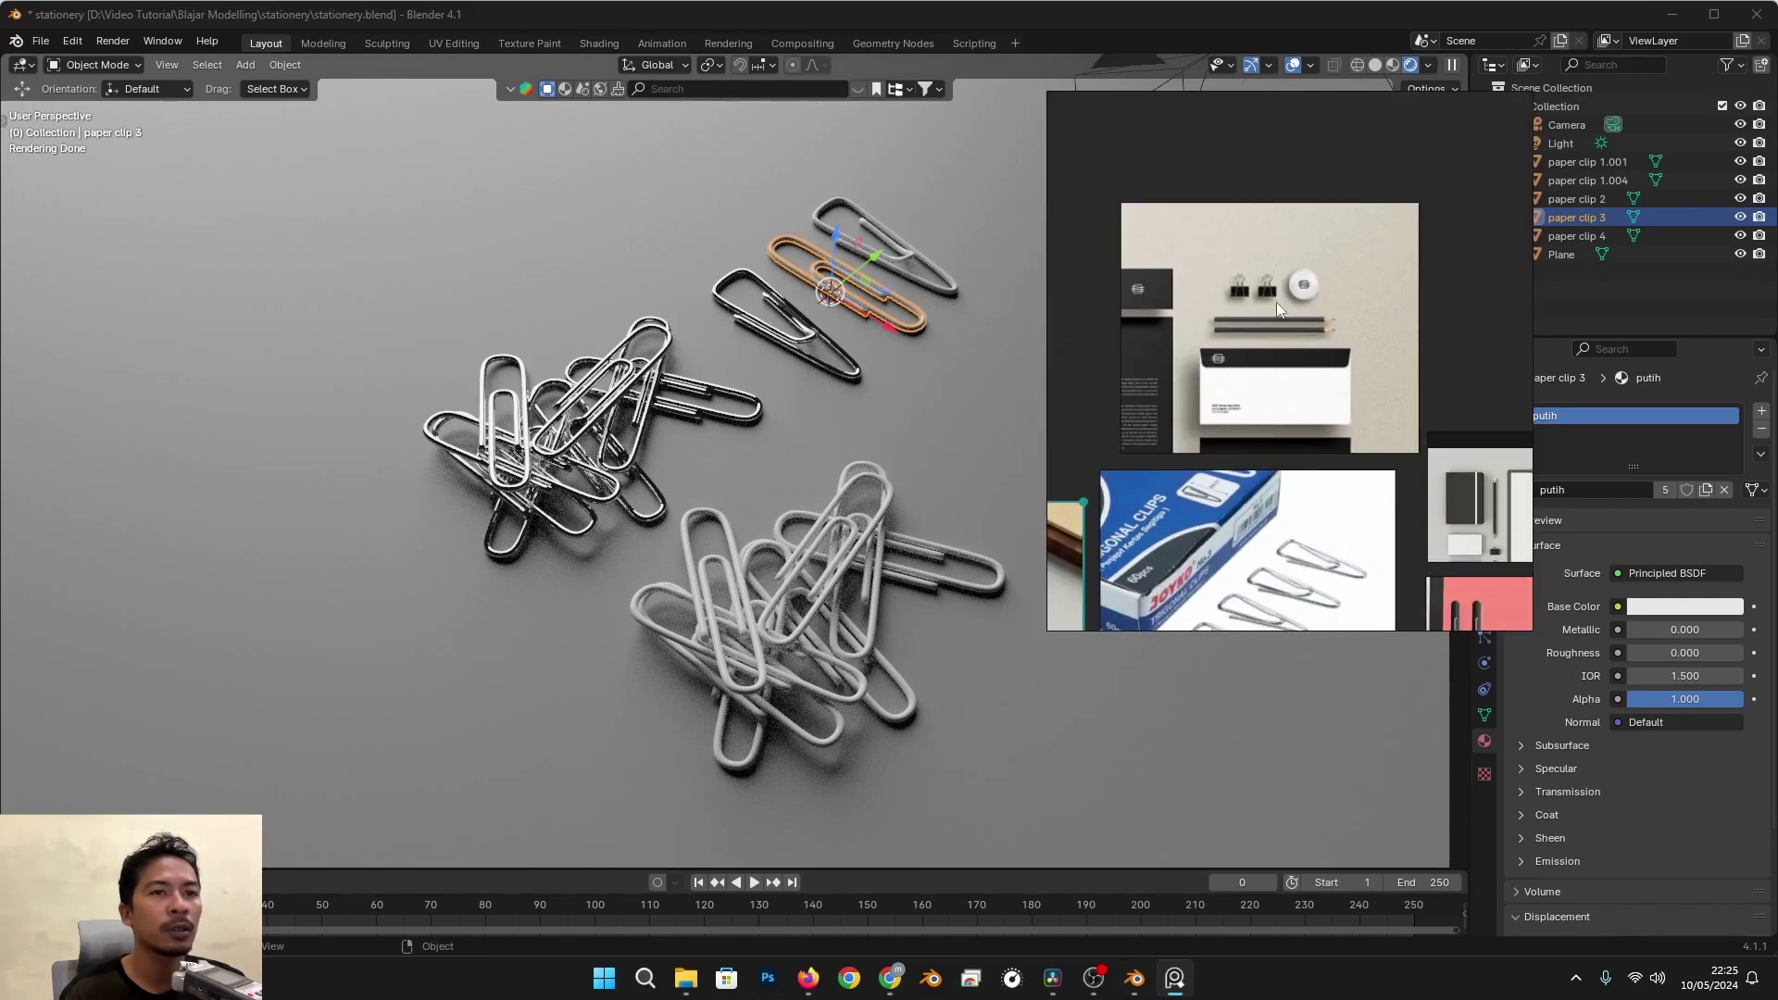
scroll(1271, 297, up, 6)
scroll(1244, 297, down, 5)
middle_drag(1292, 434, 1120, 130)
middle_drag(1319, 276, 1237, 133)
middle_drag(1247, 370, 1414, 149)
middle_drag(1220, 403, 1486, 180)
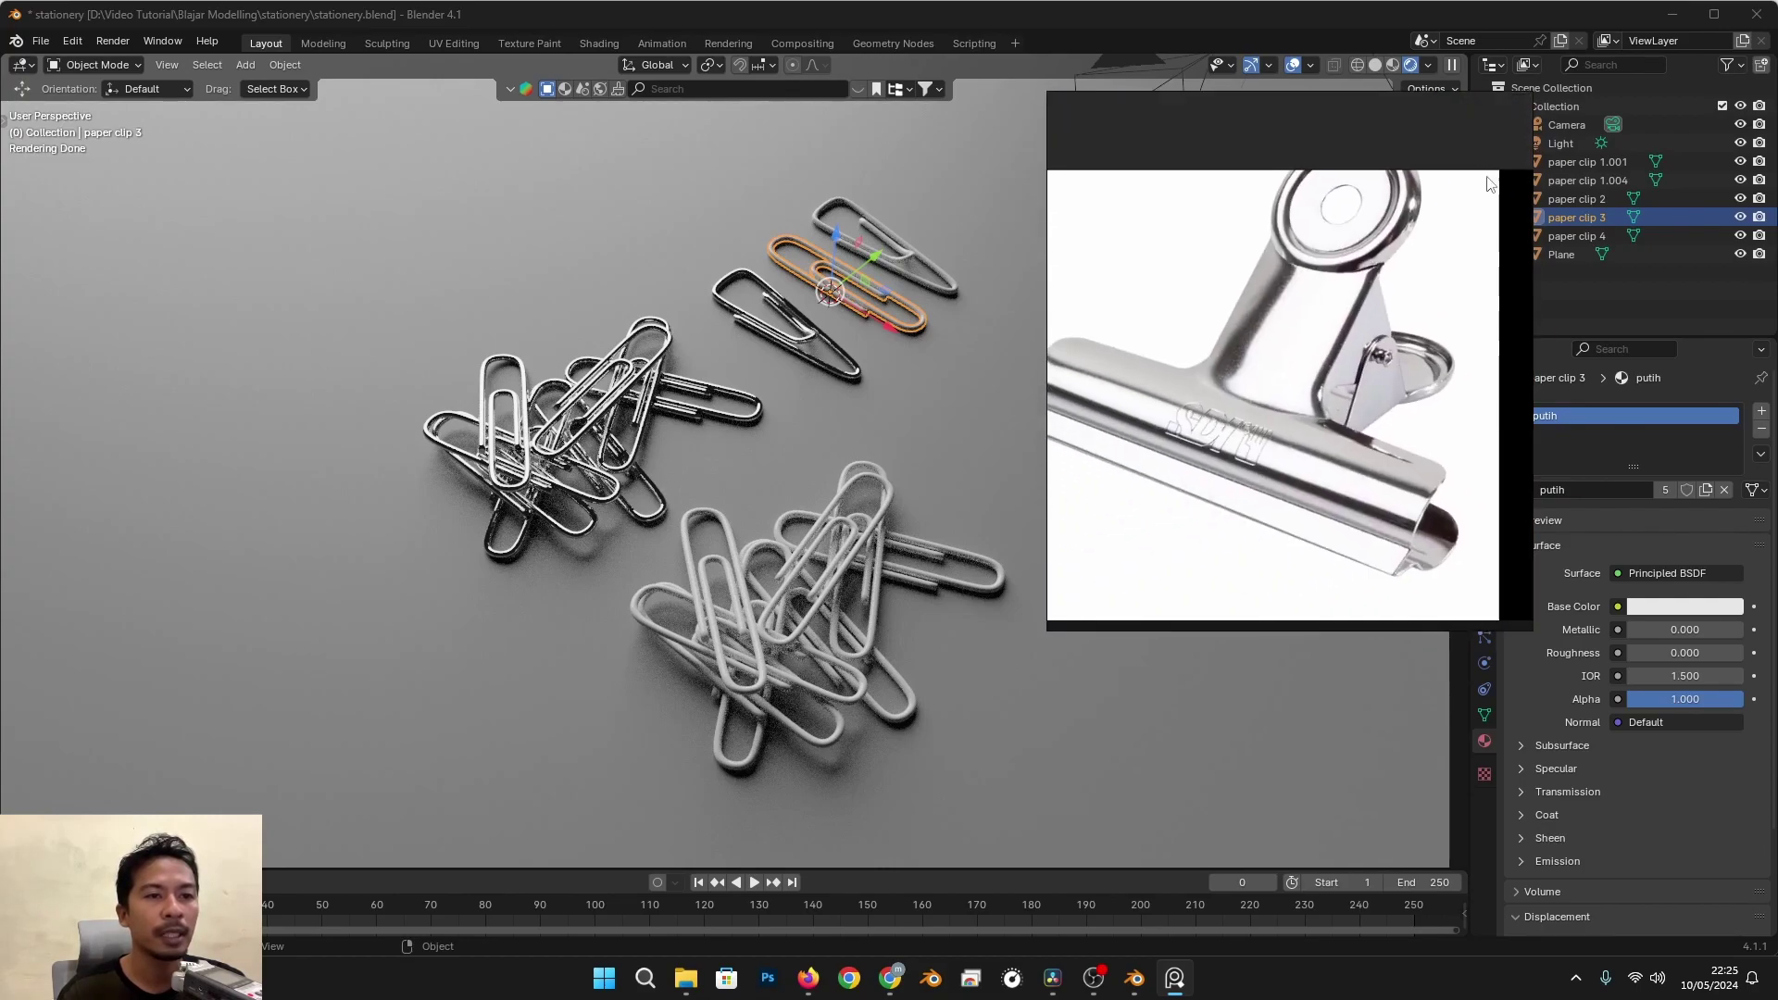
Step: Examine the black binder clip with wire handles up close in the stationery mockup picture
scroll(1324, 433, down, 4)
middle_drag(1226, 496, 787, 548)
scroll(1250, 237, up, 7)
scroll(1216, 267, up, 3)
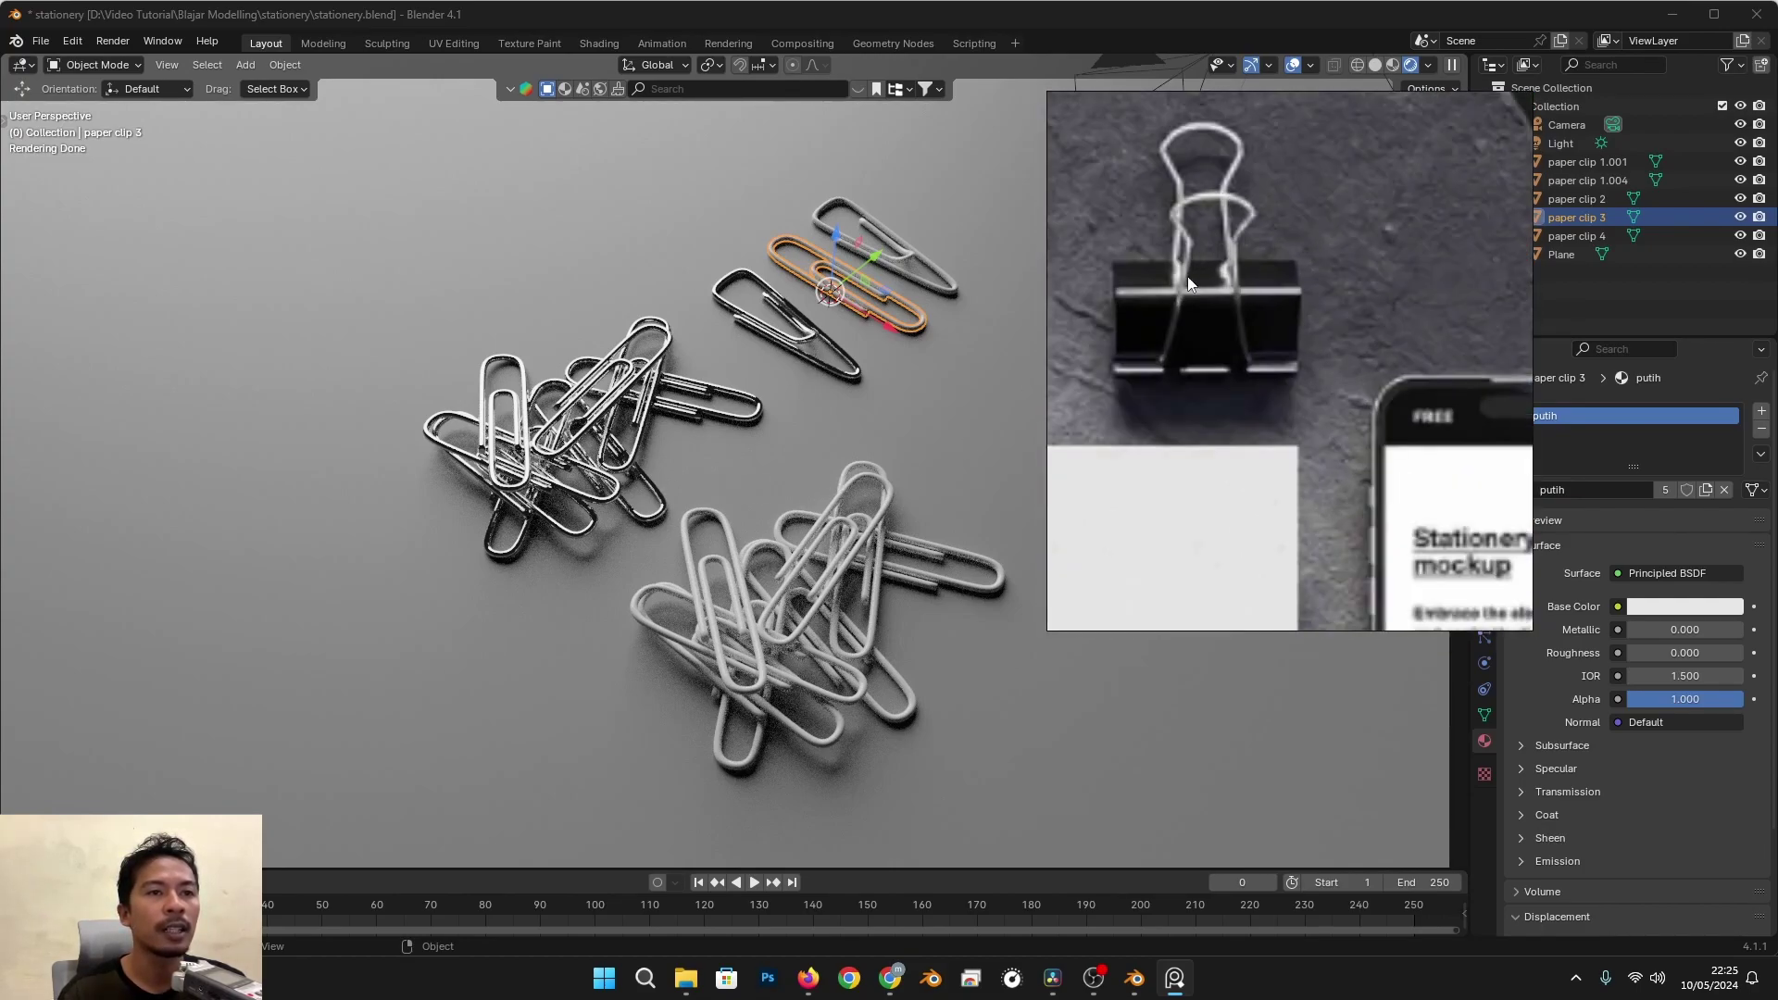
middle_drag(1097, 417, 1256, 396)
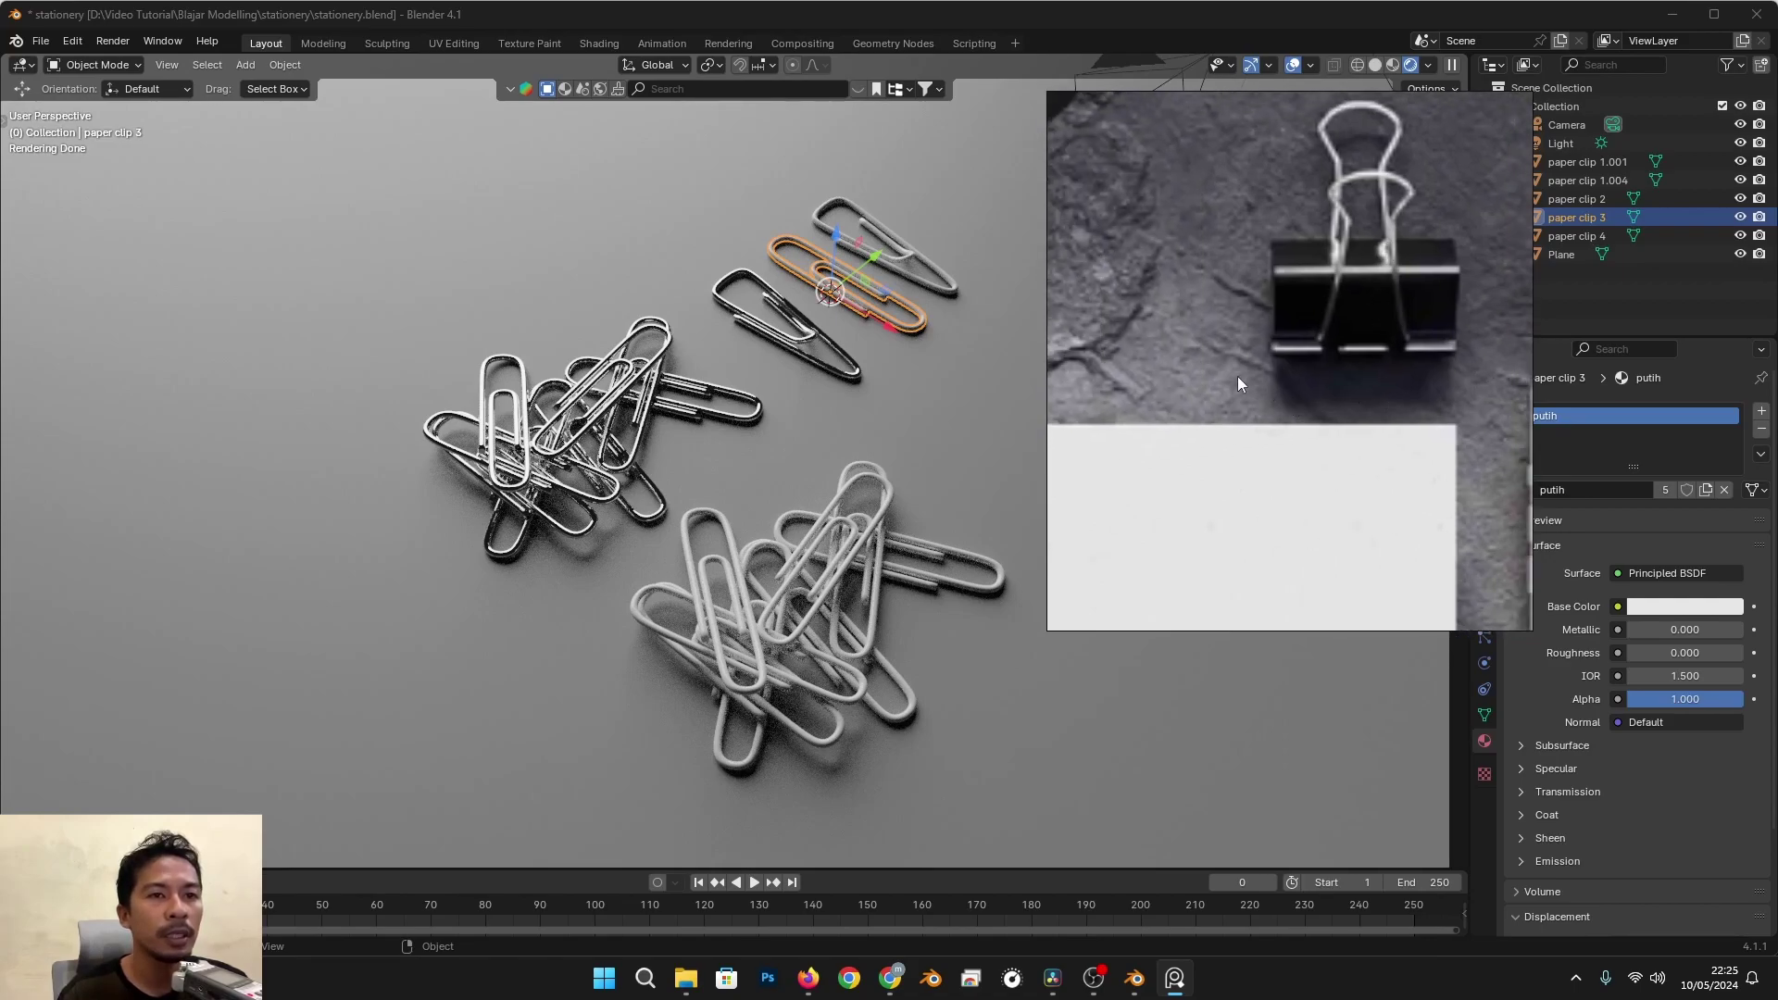